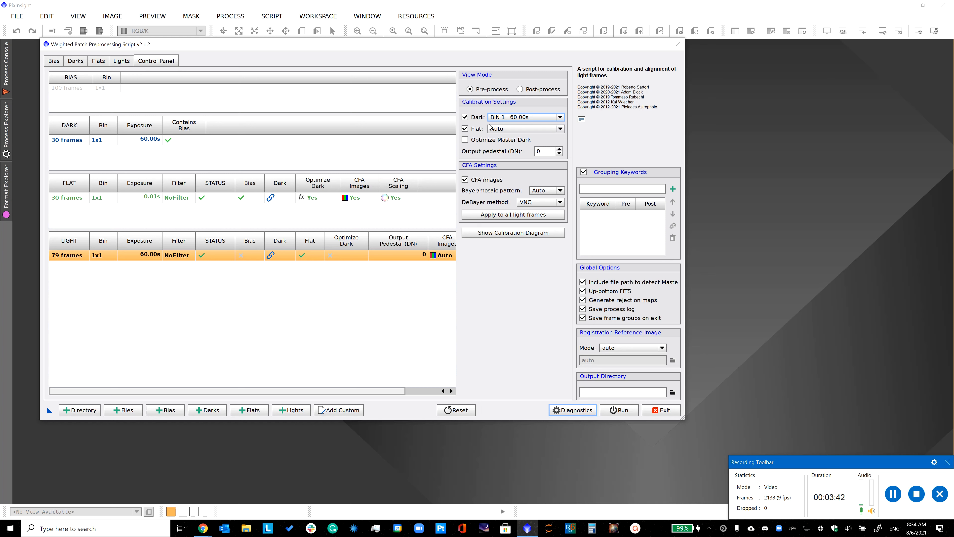
- Assign the NoFilter BIN 1 0.01s flat to the lights, enable Optimize Master Dark, and apply these settings to all light frames
left_click(500, 130)
left_click(503, 144)
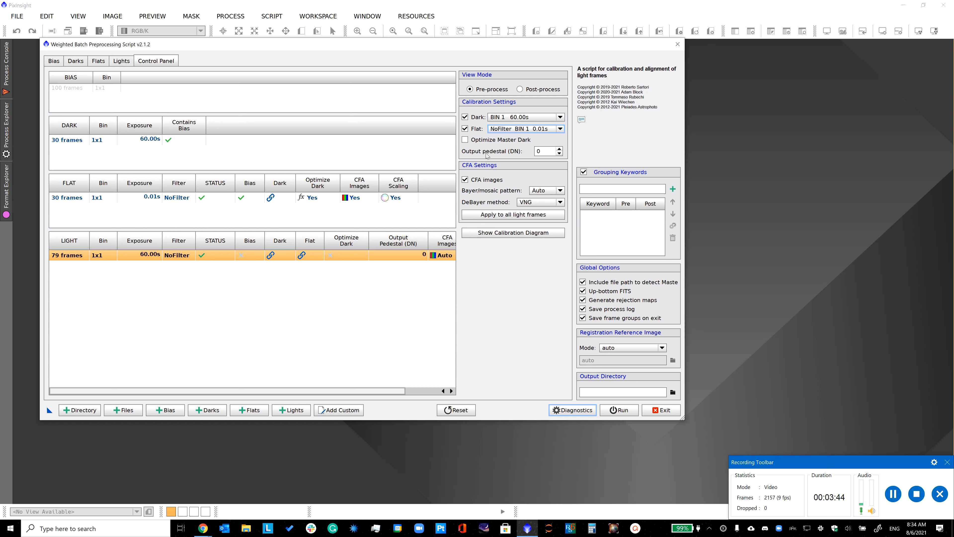
left_click(466, 140)
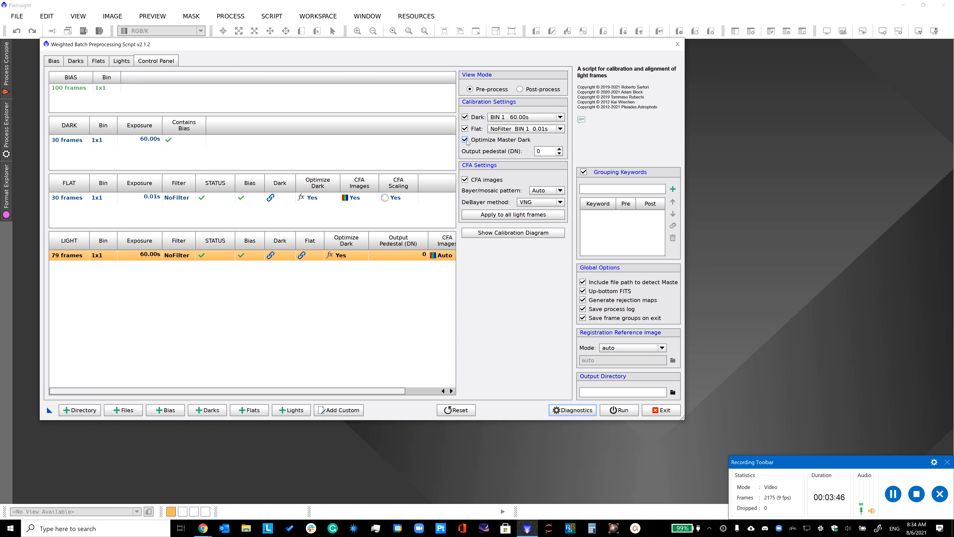
left_click(513, 214)
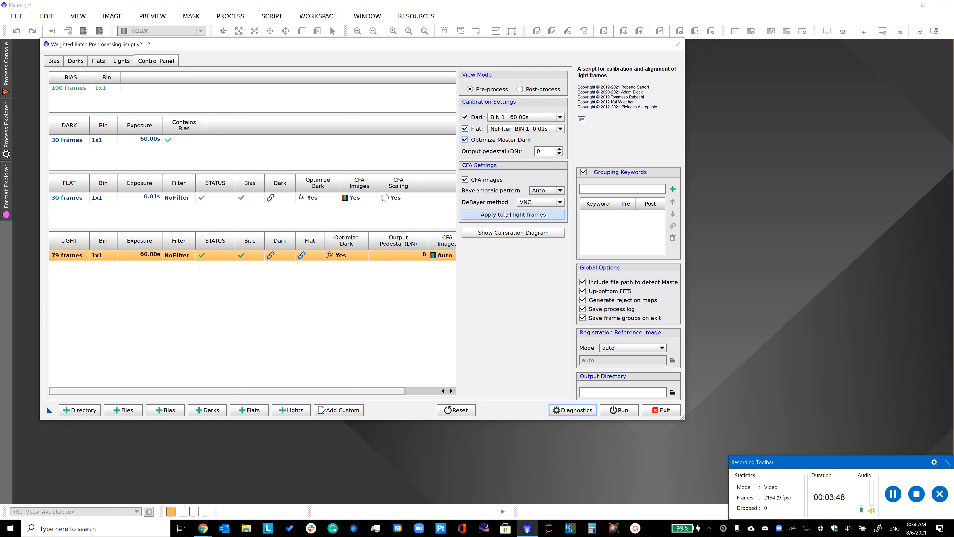
left_click(452, 284)
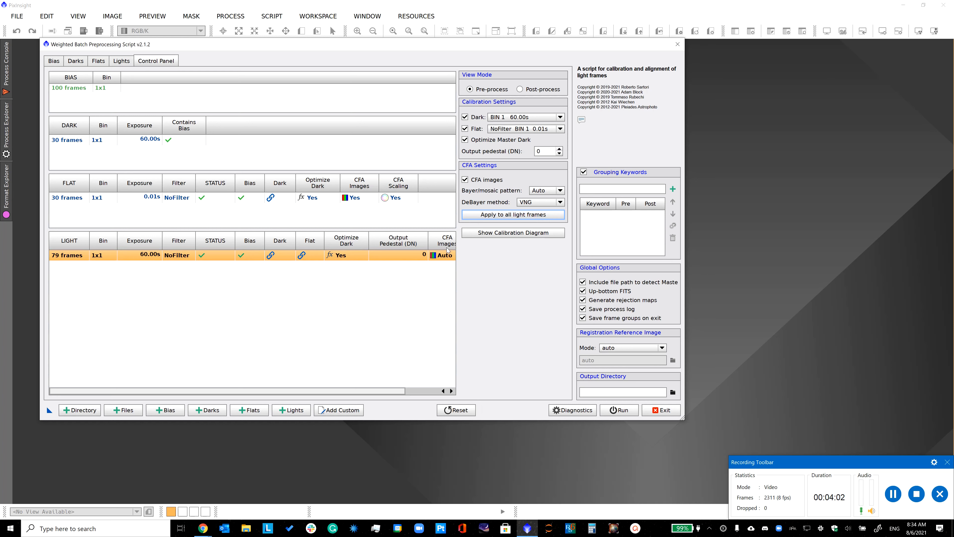
- Check the batch preprocessing configuration with the script's diagnostics
left_click(572, 410)
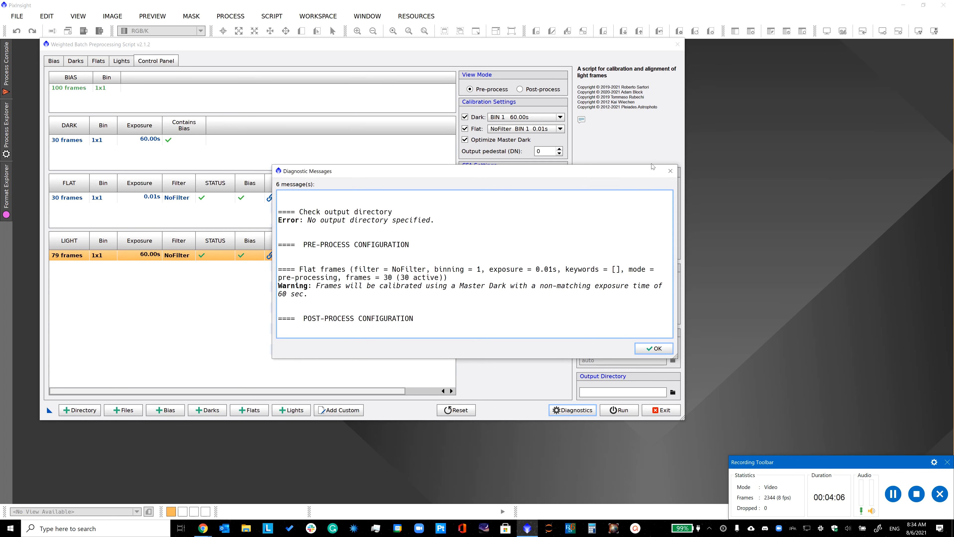
left_click(670, 171)
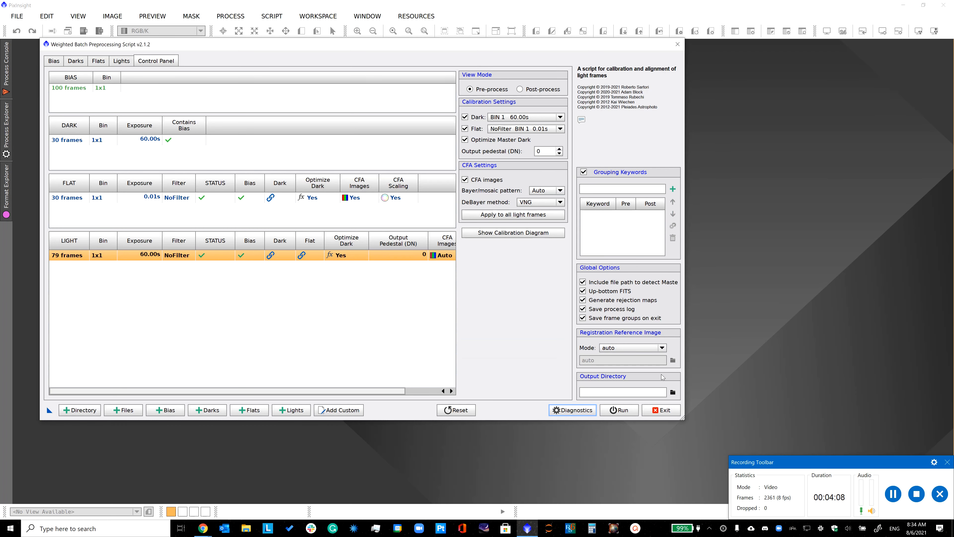
- Create a folder named WBPP inside Desktop > M20 and set it as the output directory
left_click(675, 394)
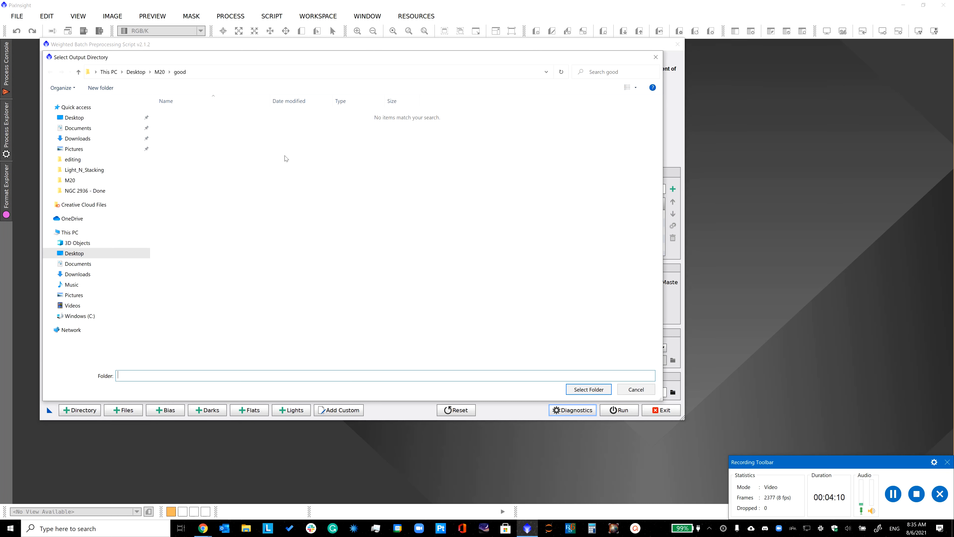
left_click(159, 72)
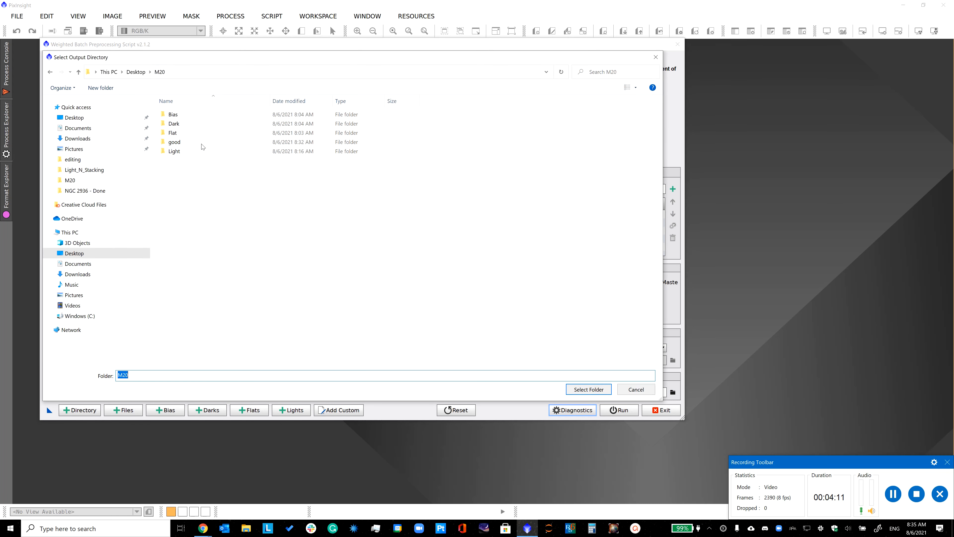
right_click(212, 177)
mouse_move(148, 281)
left_click(226, 285)
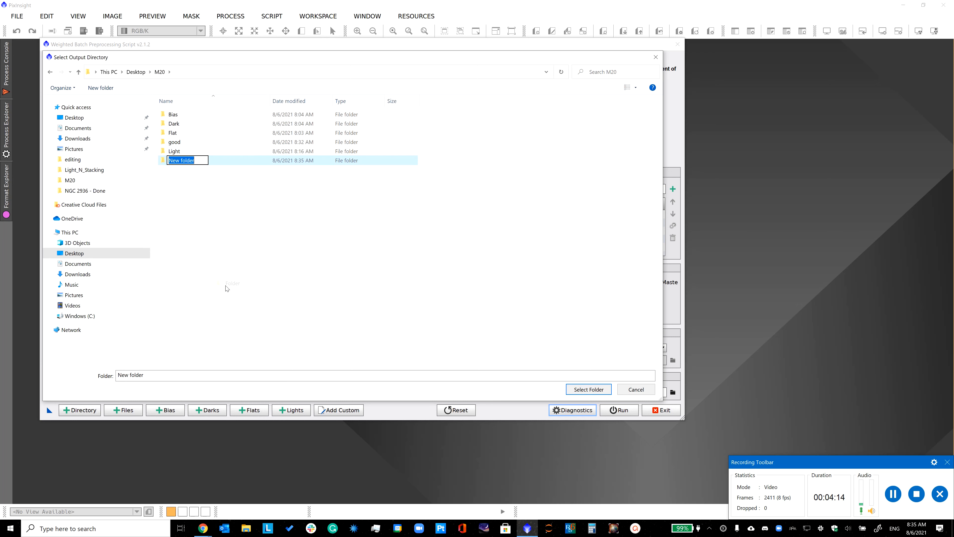
type("WBPP")
left_click(586, 392)
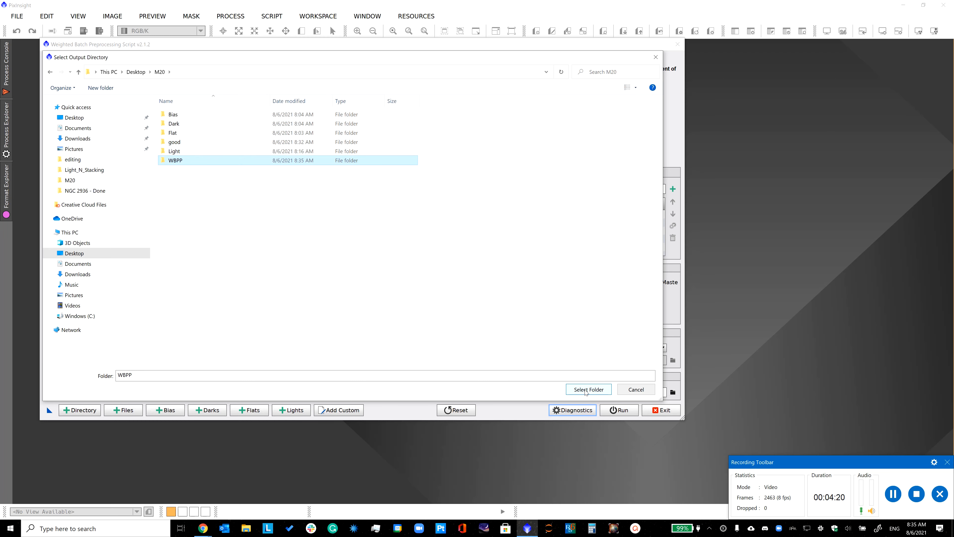
left_click(586, 392)
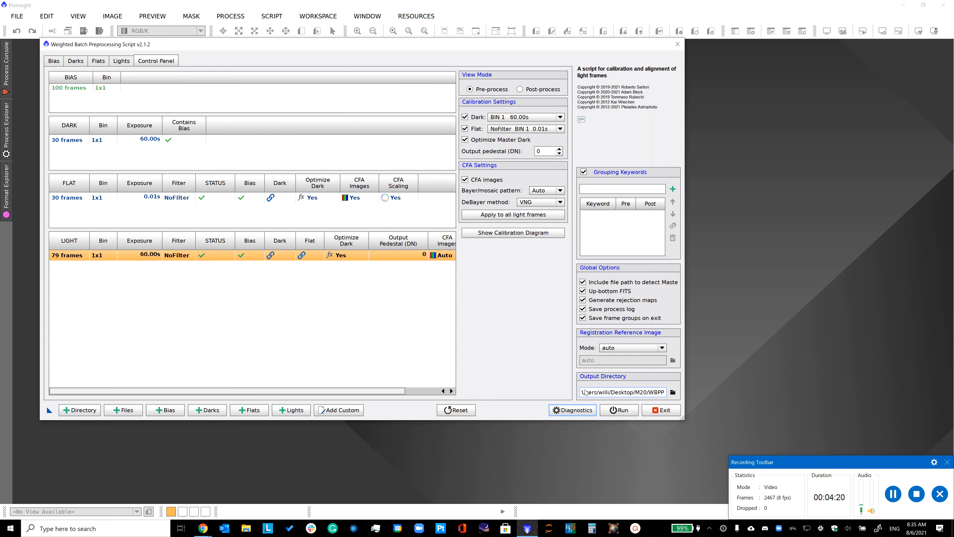
- Run the batch preprocessing past its diagnostic messages, and exit the script once the report is done
left_click(616, 413)
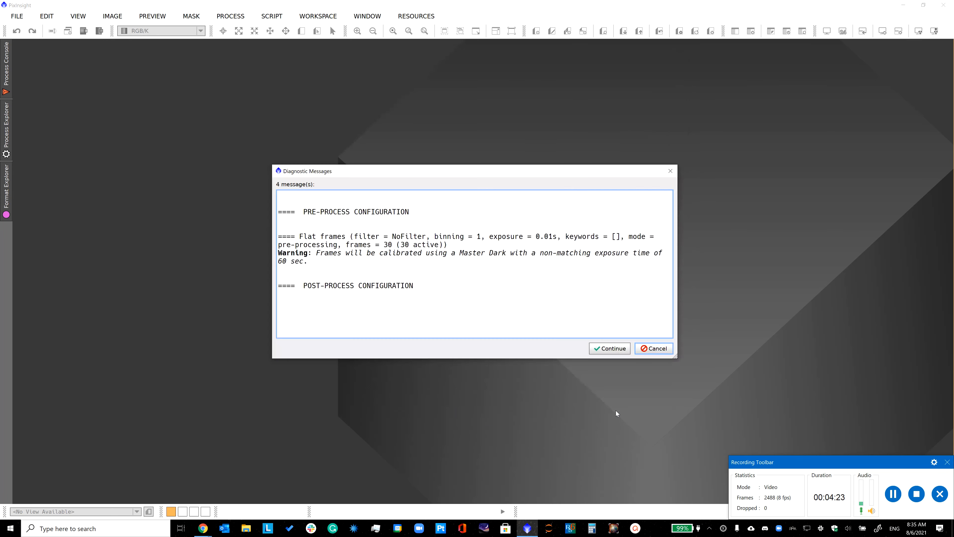
left_click(611, 351)
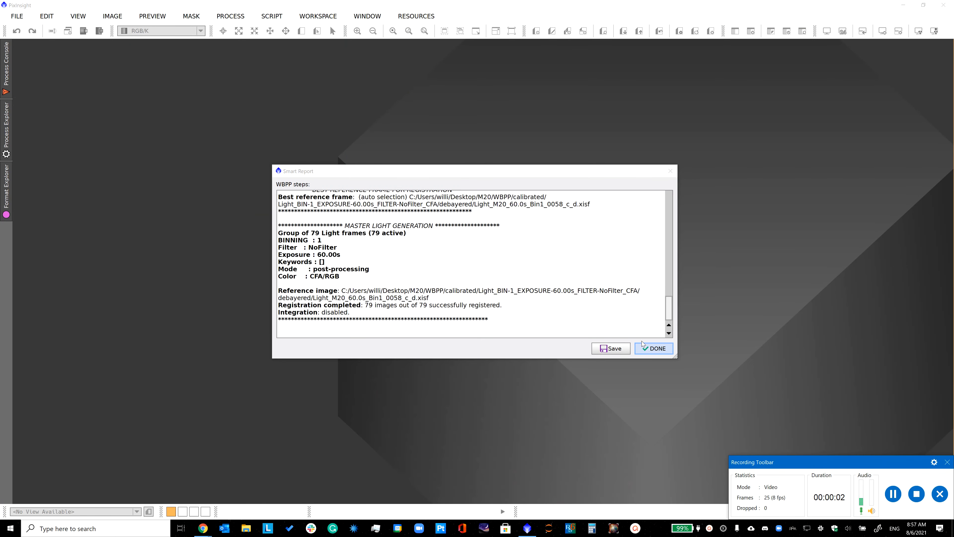
left_click(648, 348)
left_click(679, 44)
left_click(454, 280)
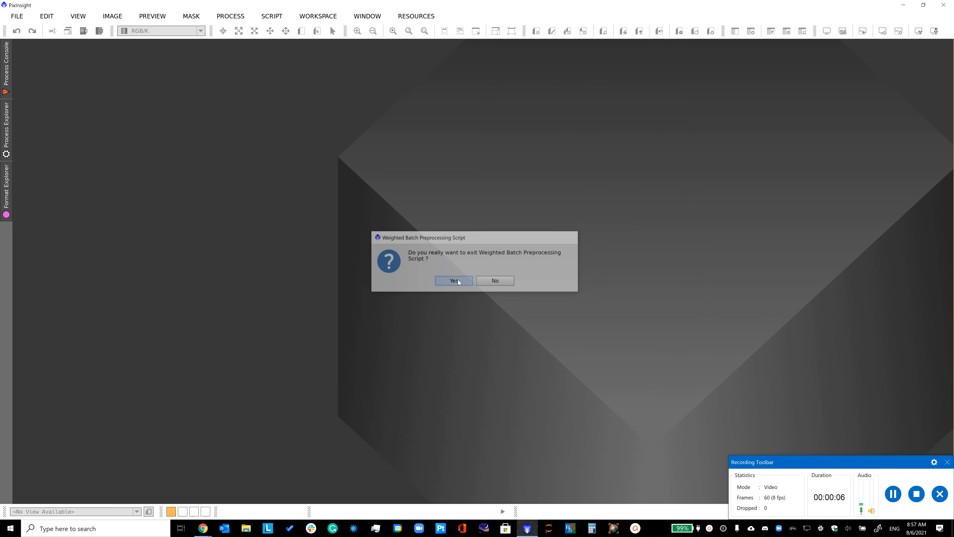
- Open the first registered light frame, Light_M20_60.0s_Bin1_0001_c_d_r.xisf, from the registered subfolder of M20 > WBPP
left_click(16, 16)
left_click(39, 32)
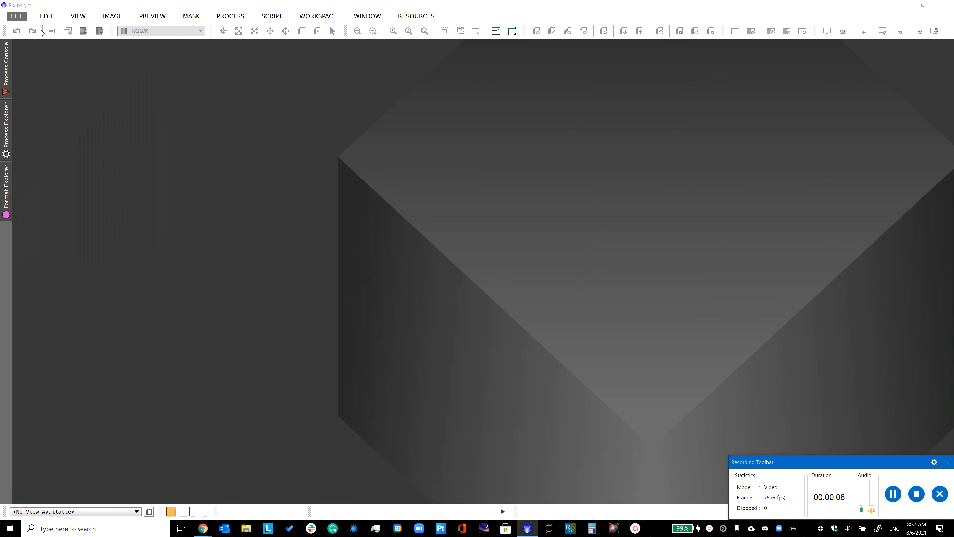
left_click(111, 33)
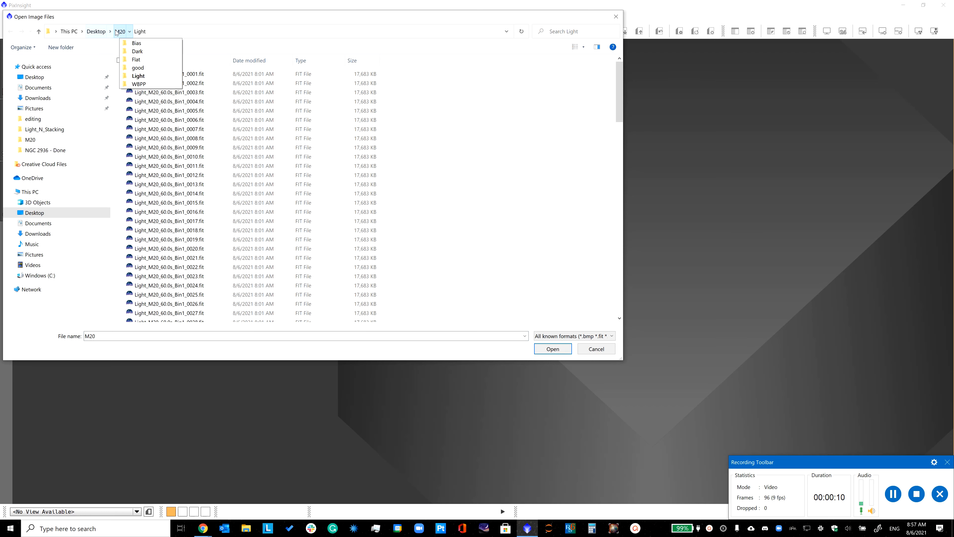
left_click(132, 80)
double_click(147, 121)
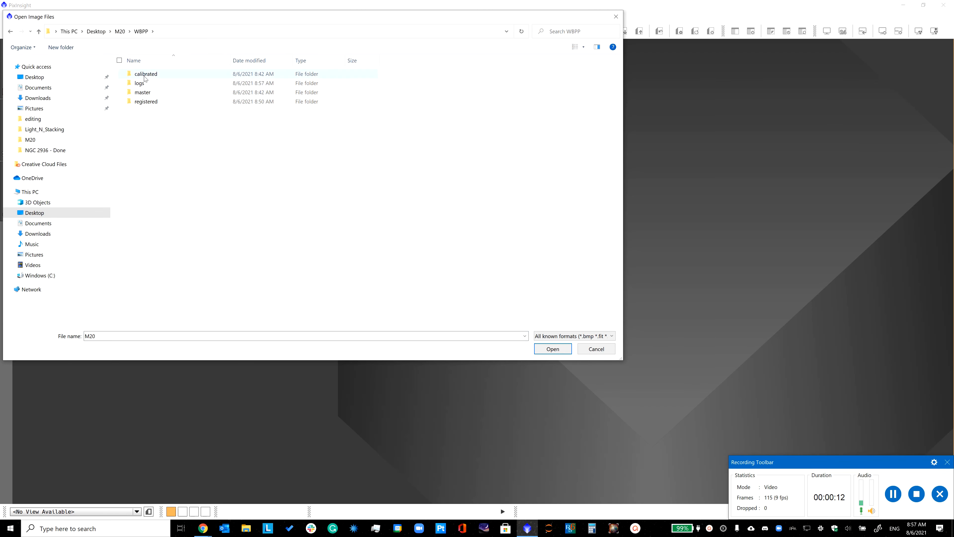
double_click(147, 102)
double_click(161, 75)
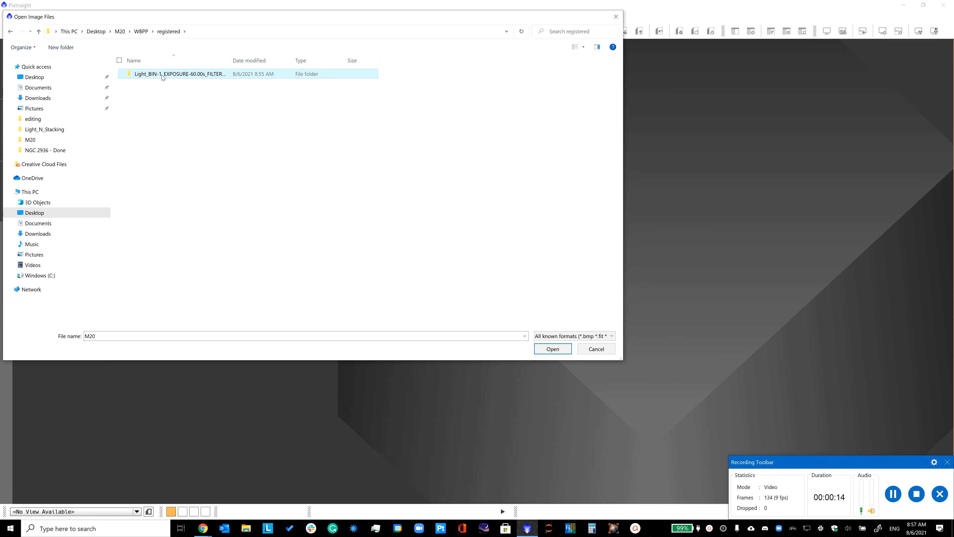
left_click(162, 72)
left_click(557, 347)
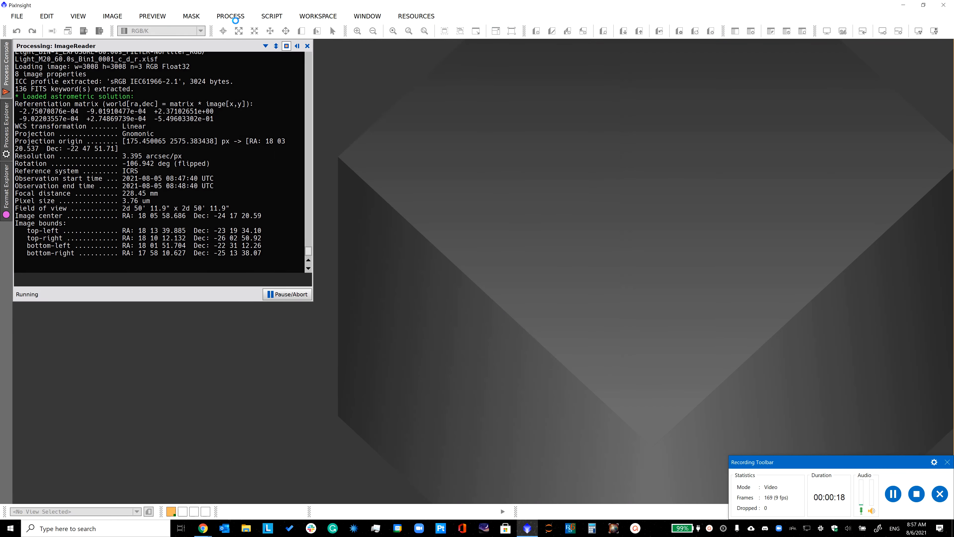
- Auto-stretch the opened frame's display with ScreenTransferFunction using unlinked RGB channels
left_click(230, 16)
mouse_move(300, 19)
left_click(673, 125)
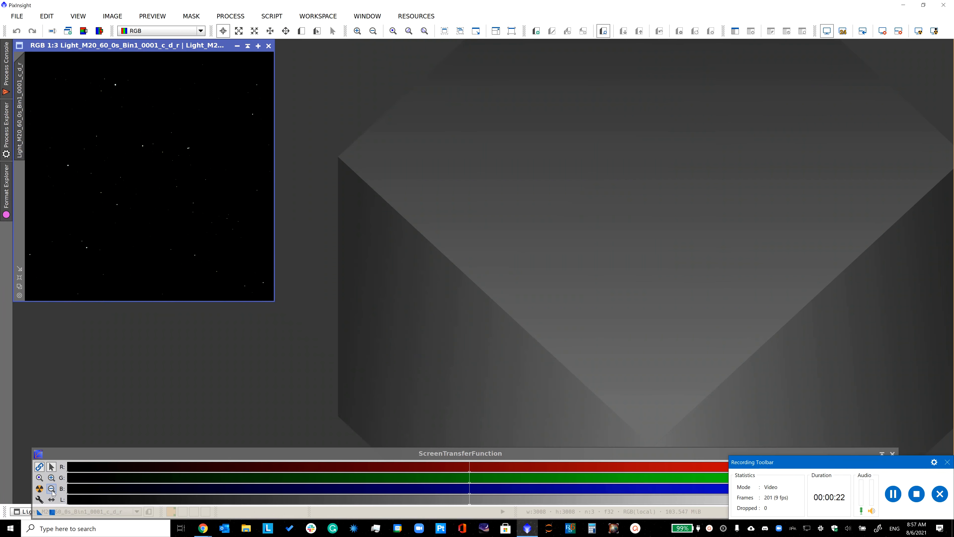
left_click(40, 488)
left_click(38, 466)
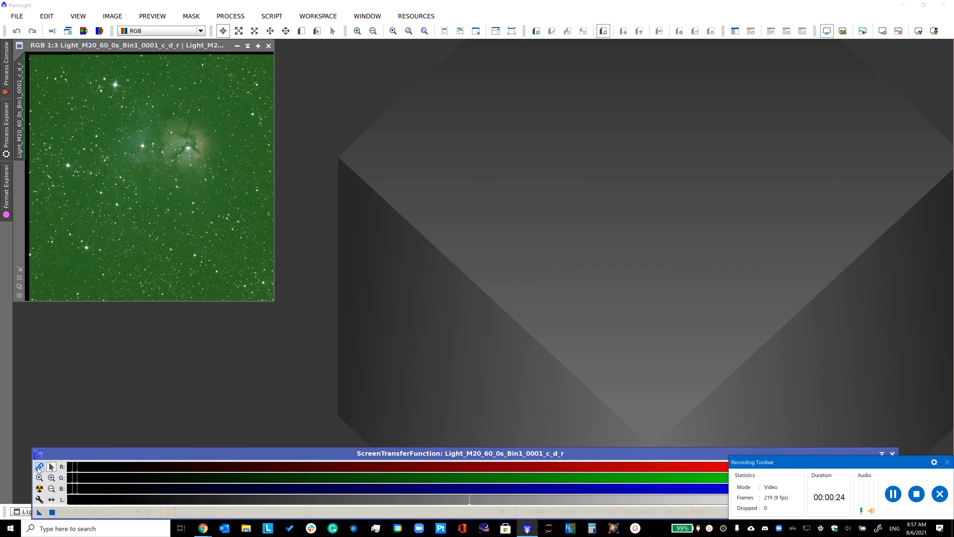
left_click(40, 488)
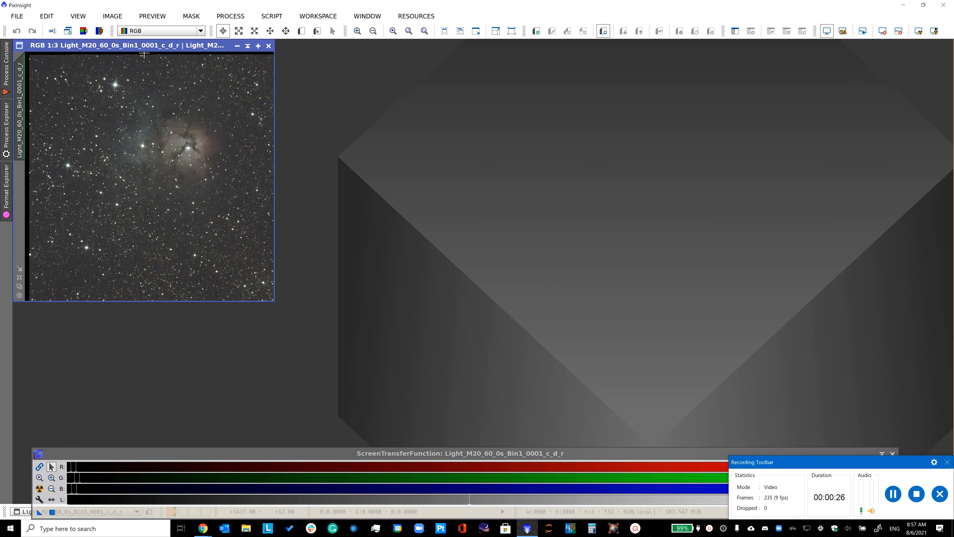
- Inspect the stars and nebula in the stretched frame up close, and close the image
left_click_drag(147, 46, 357, 98)
scroll(391, 178, "up", 2)
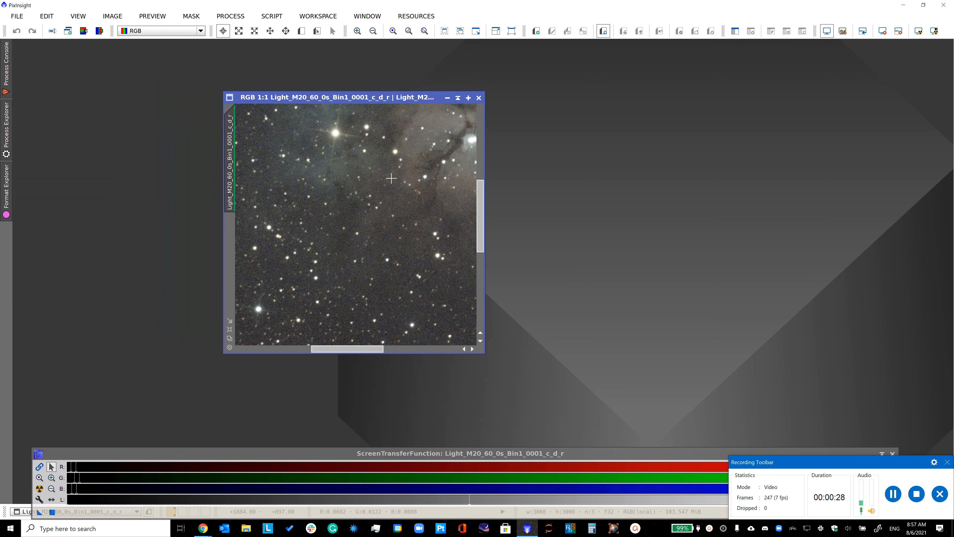
scroll(391, 178, "down", 2)
scroll(391, 178, "up", 2)
scroll(391, 178, "down", 1)
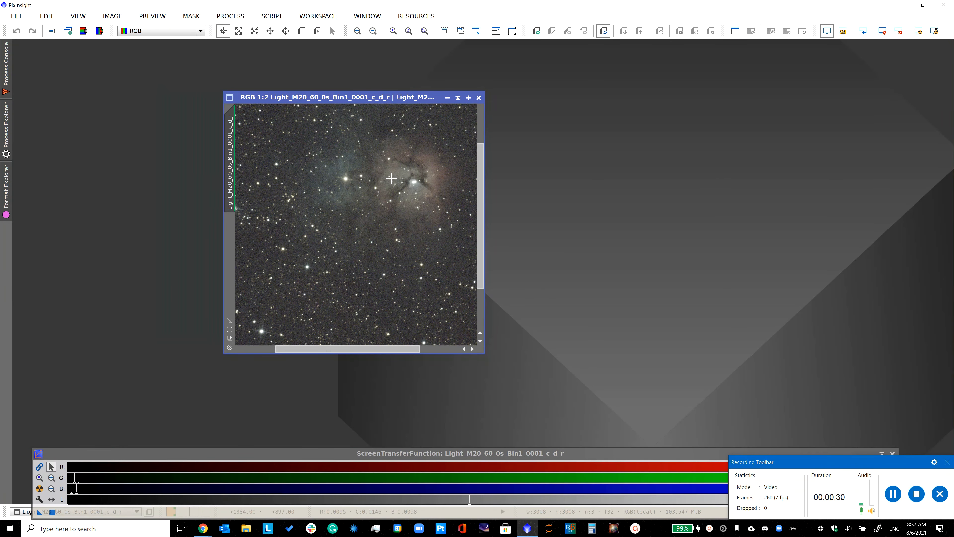
scroll(391, 178, "down", 1)
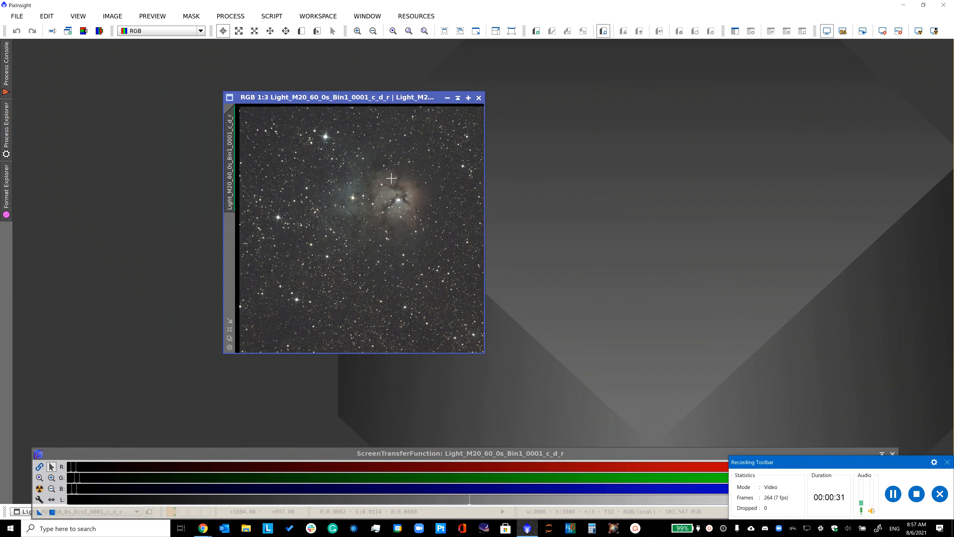
left_click(479, 98)
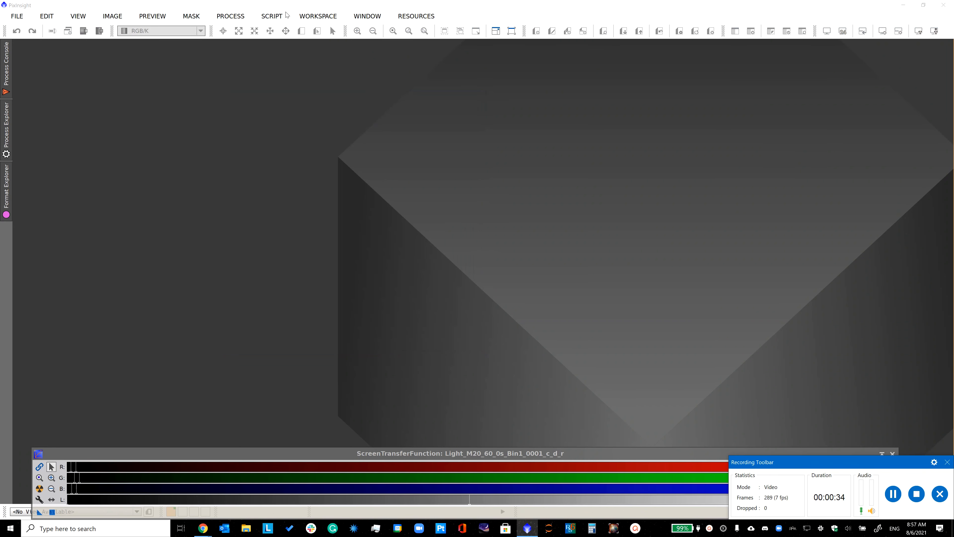
left_click(277, 17)
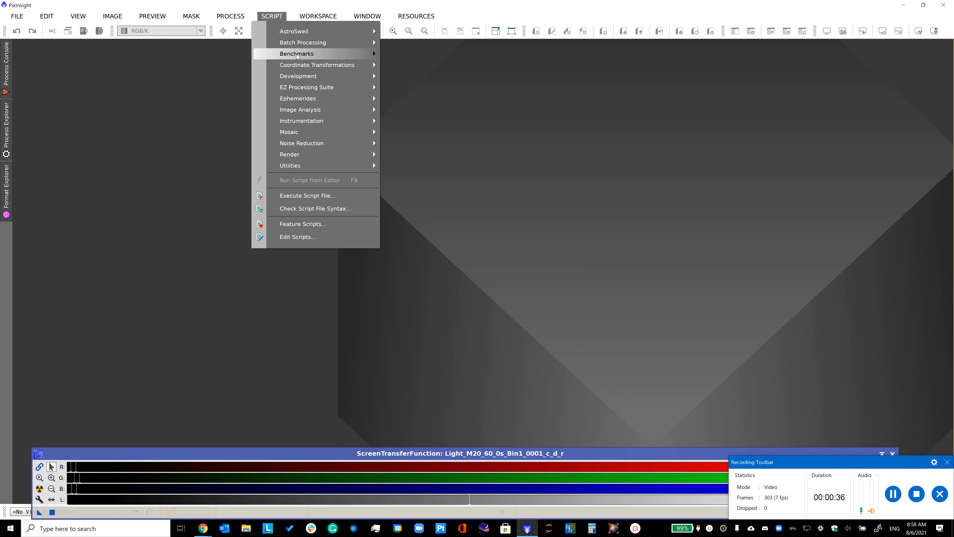
mouse_move(301, 44)
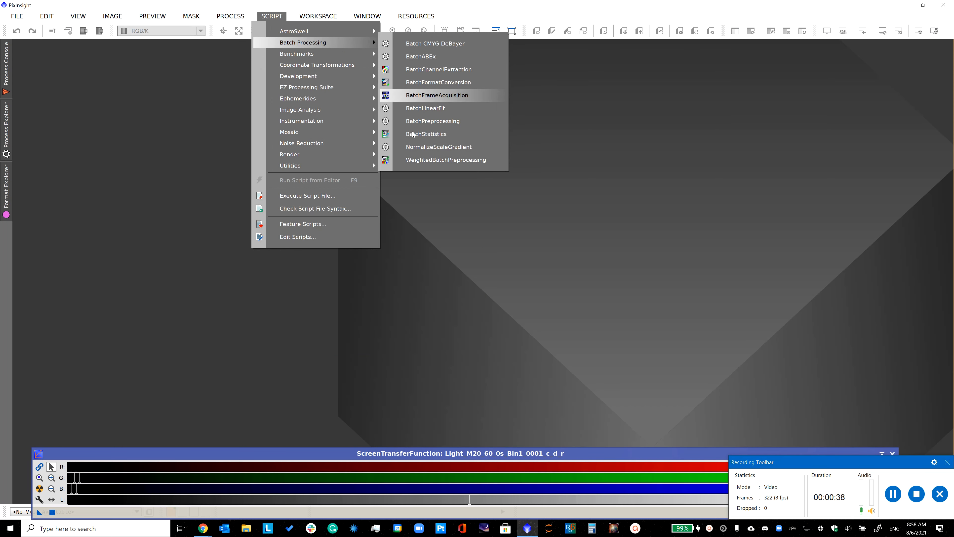
left_click(421, 146)
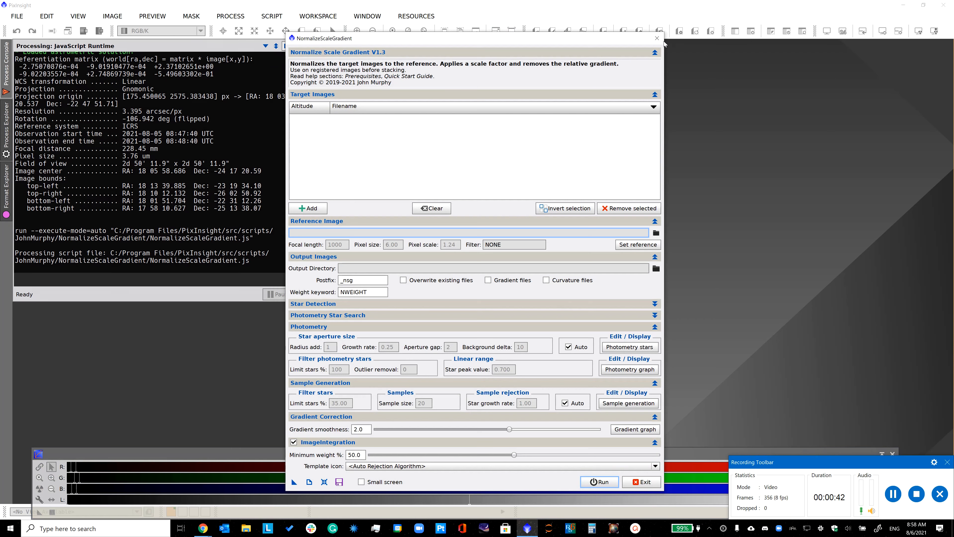
left_click(658, 40)
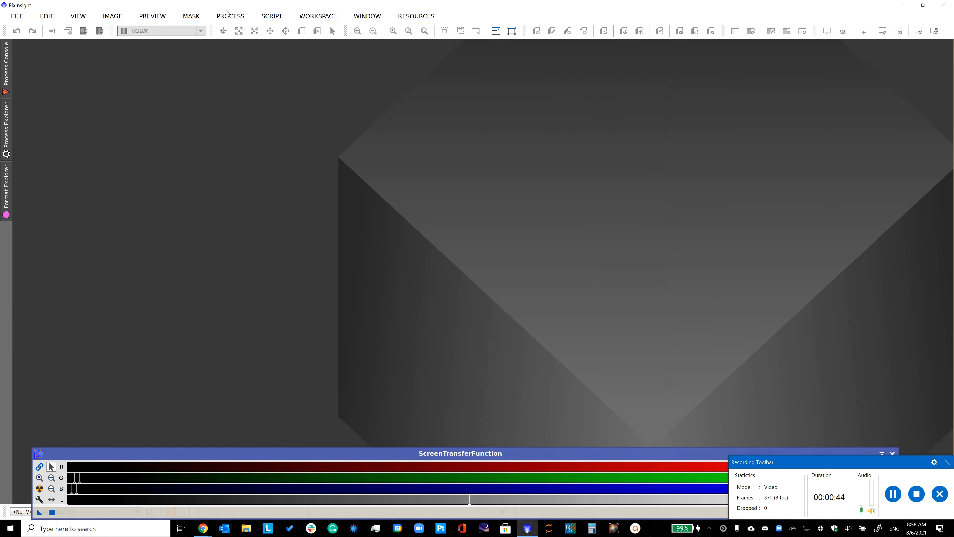
- Open the Blink process and close all the light frames loaded in it
left_click(228, 17)
mouse_move(300, 19)
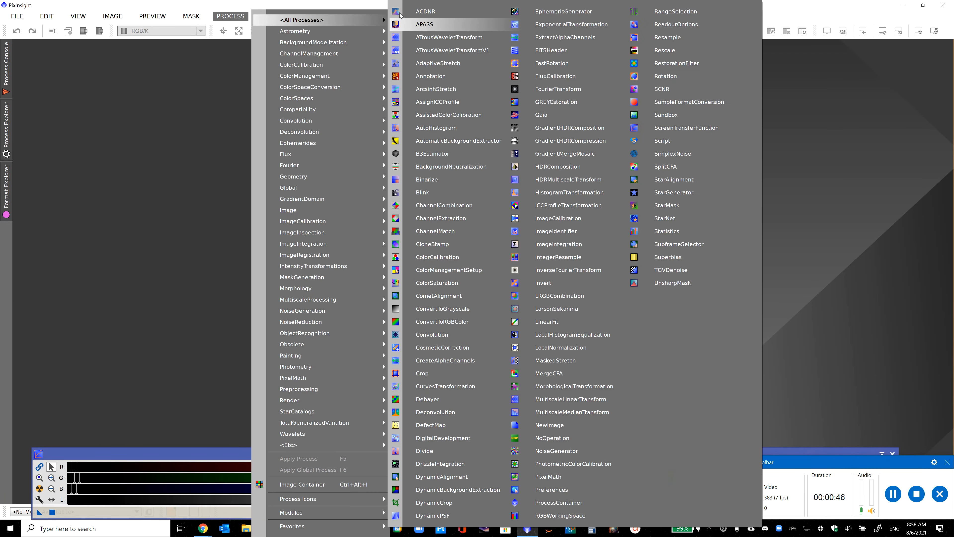
left_click(432, 192)
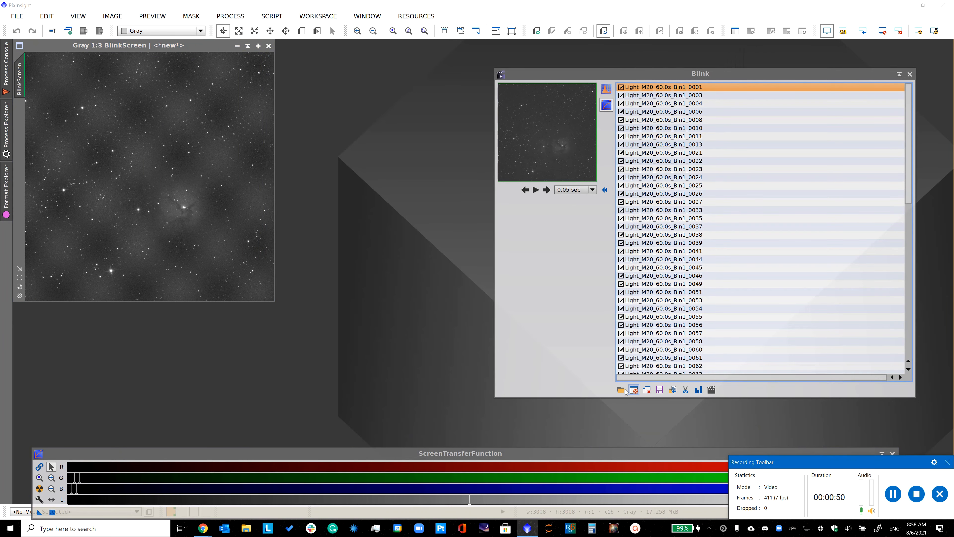
left_click(634, 390)
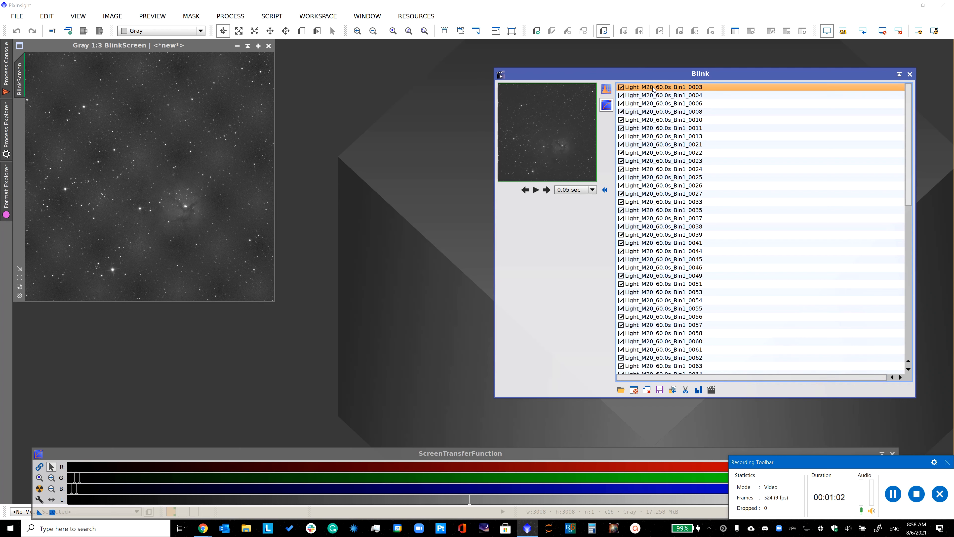
key("ctrl+a")
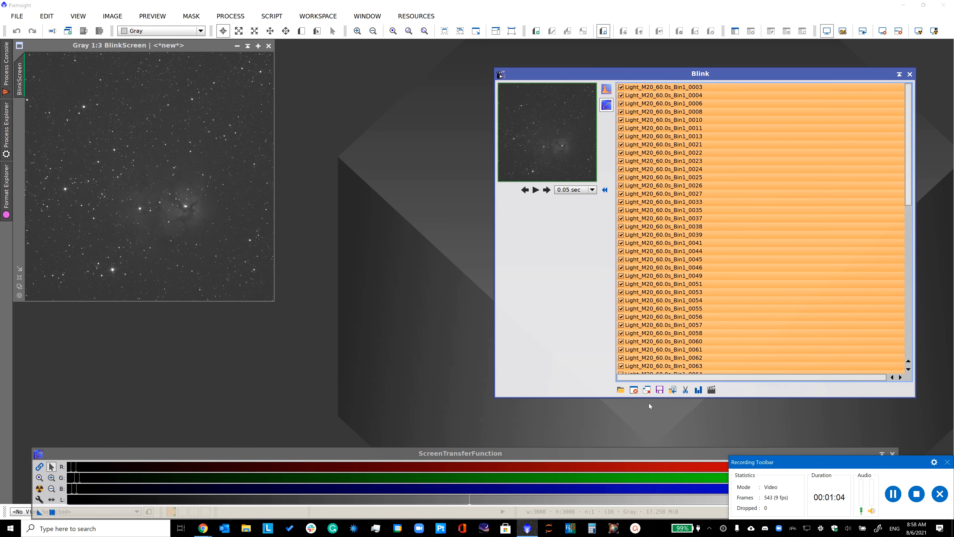
left_click(639, 392)
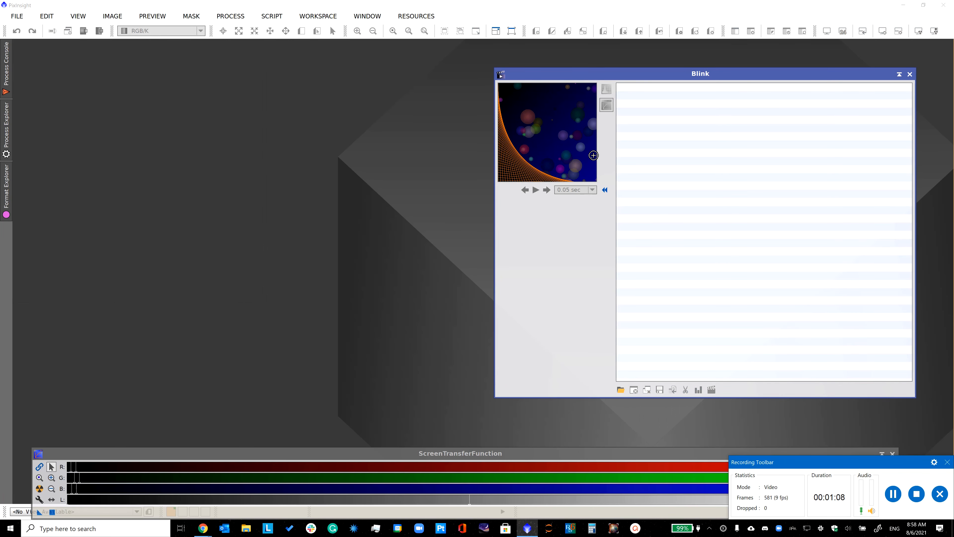
- Load all registered light frames from the M20 > WBPP > registered > Light_BIN-1_EXPOSURE-60.00s_FILTER-NoFilter_RGB folder into Blink
left_click(620, 389)
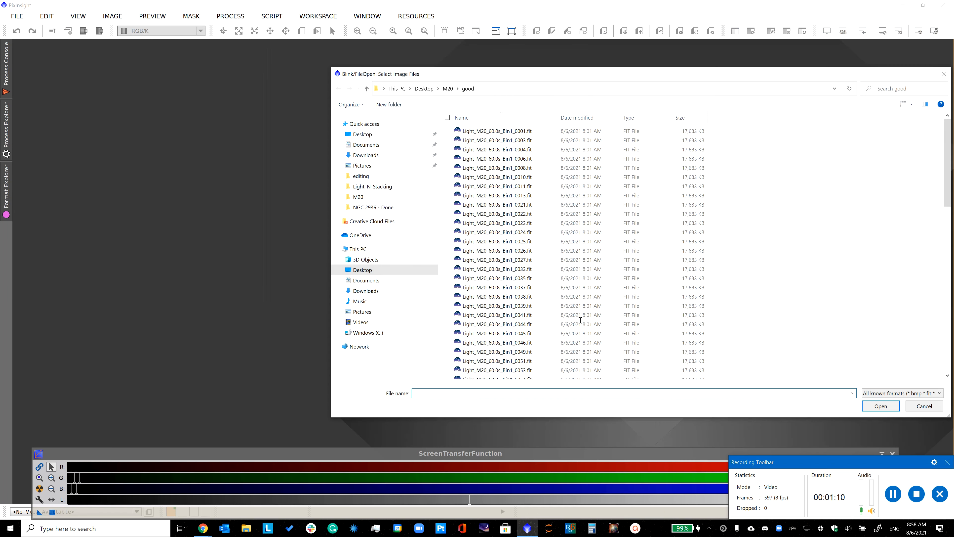
left_click(448, 89)
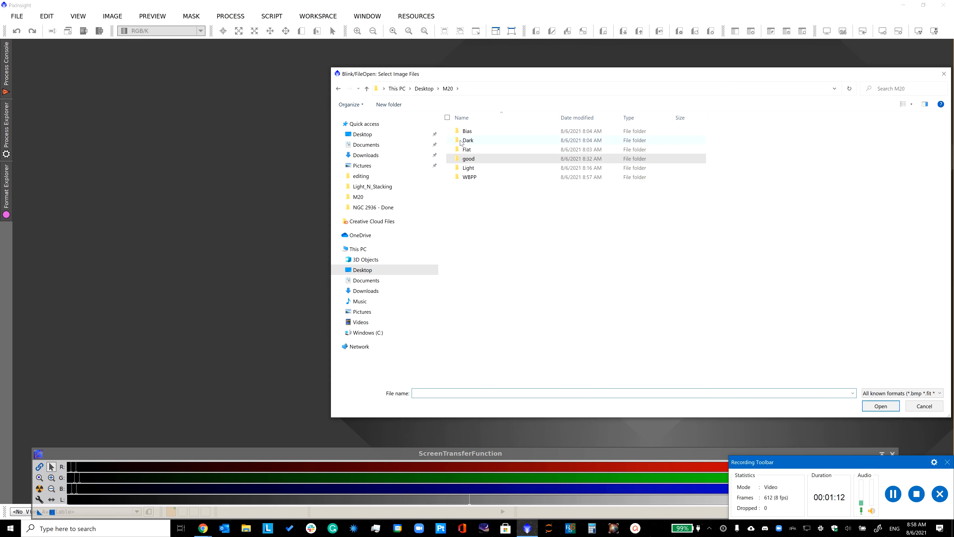
double_click(469, 177)
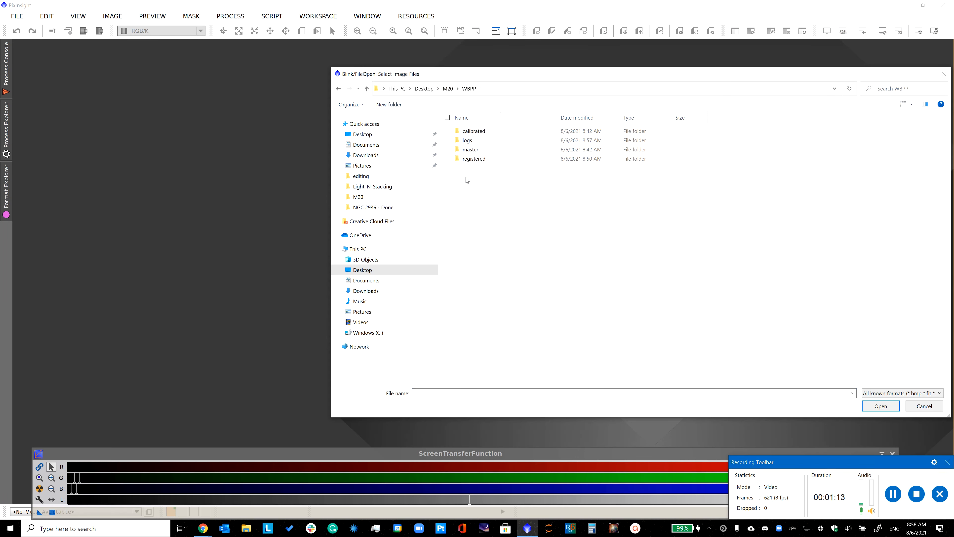
double_click(474, 159)
double_click(475, 132)
left_click(505, 131)
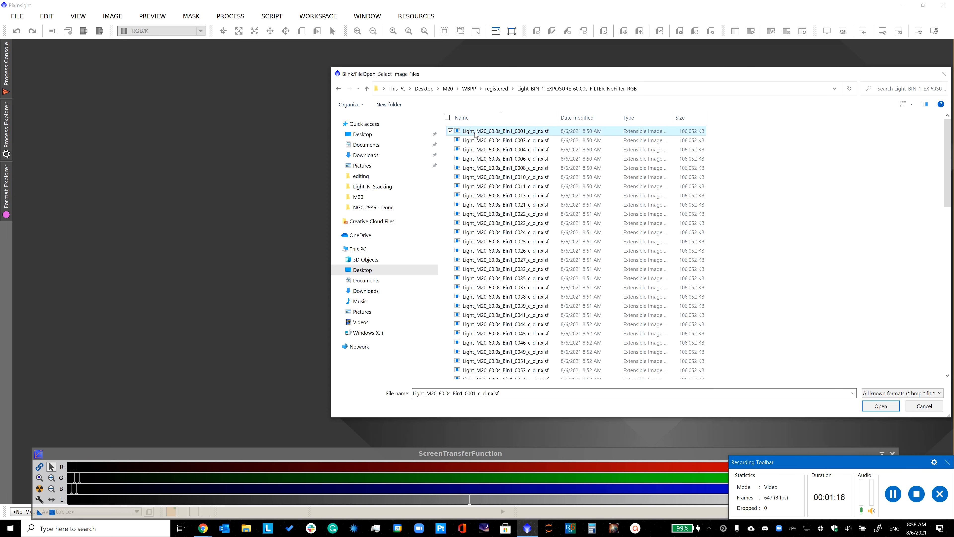
key("ctrl+a")
left_click(872, 405)
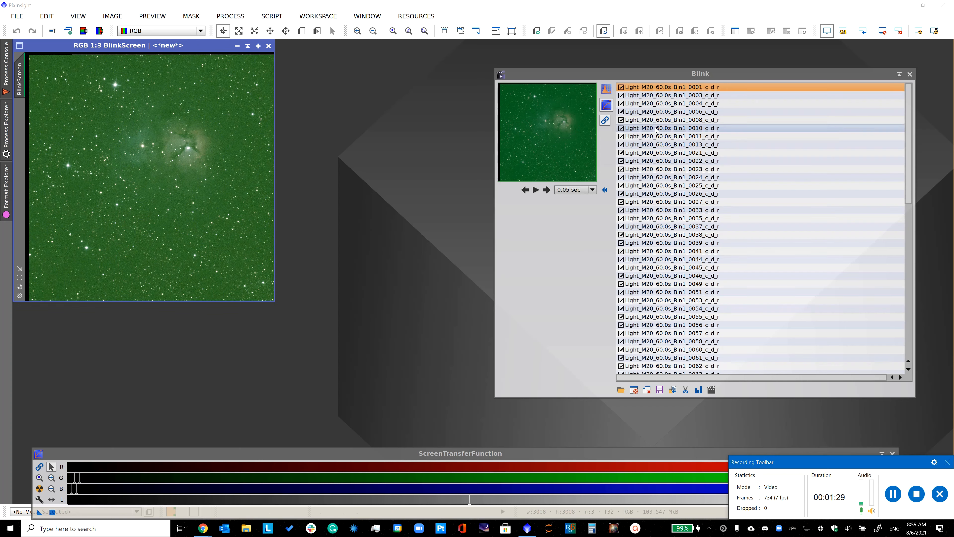
- Unlink the RGB channels of Blink's auto-stretch, apply its histogram adjustment, and play through the registered frames
left_click(605, 120)
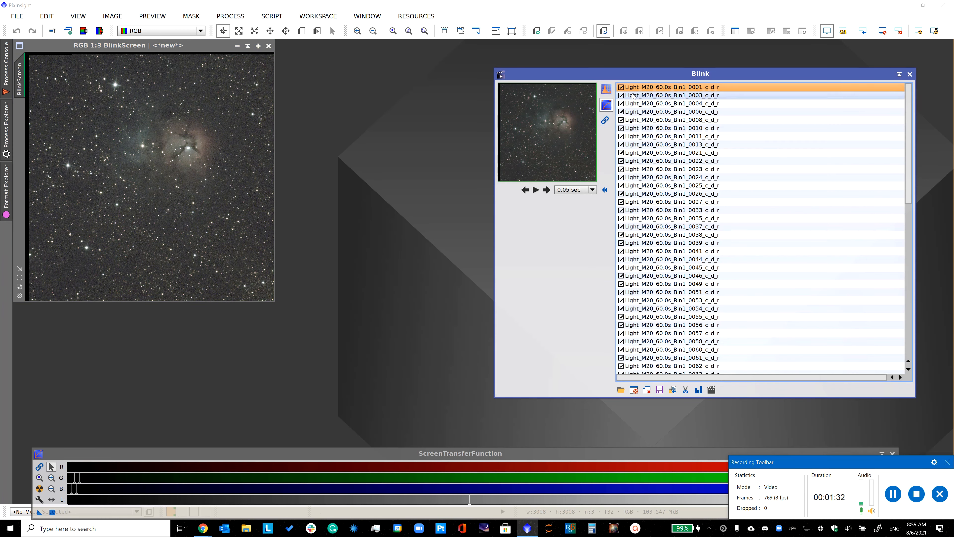
left_click(606, 89)
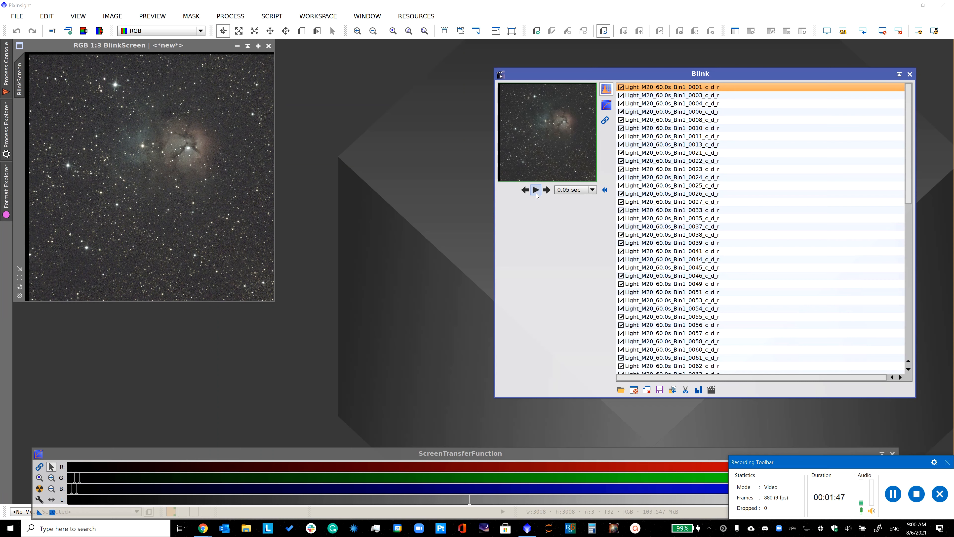
left_click(536, 190)
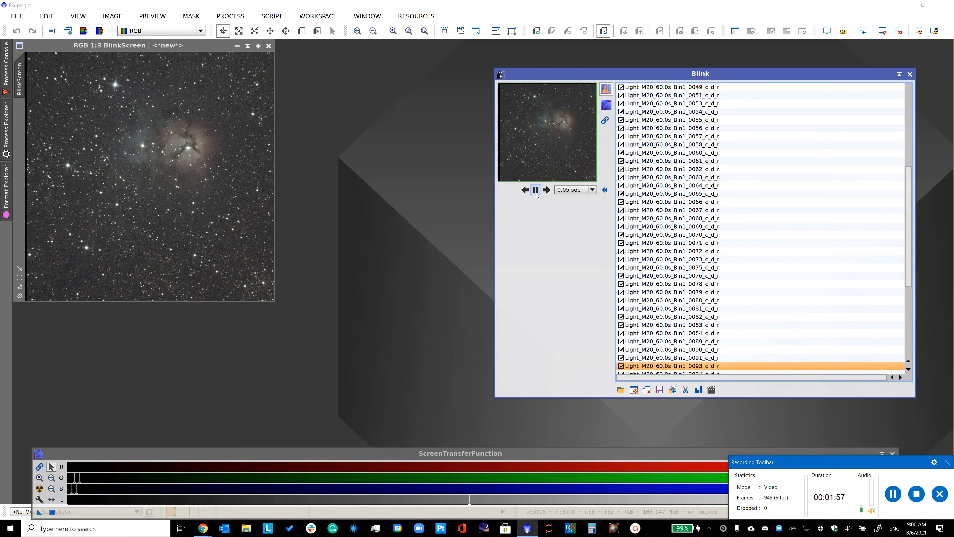
left_click(536, 190)
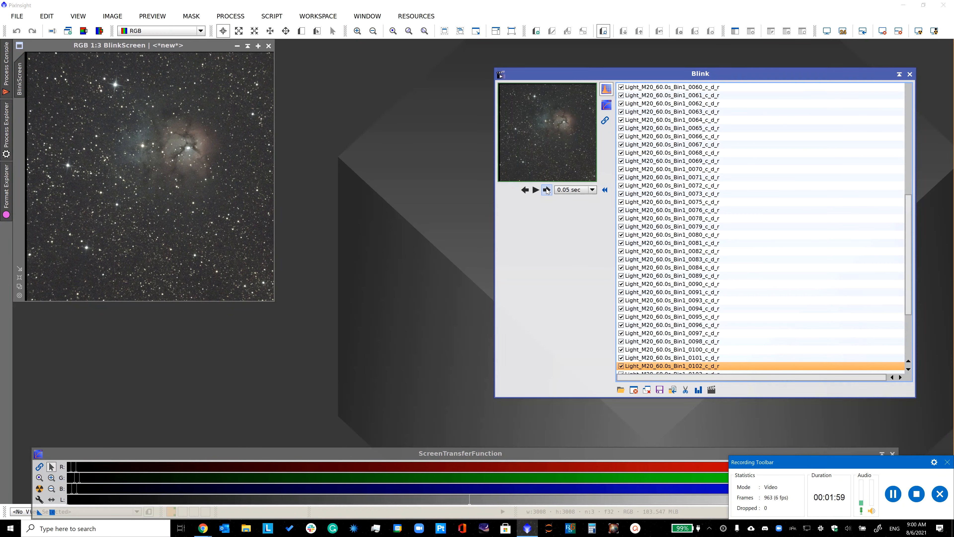
- Step forward and backward through individual registered frames in Blink to compare their quality and pick a reference candidate
left_click(547, 191)
left_click(547, 191)
left_click(547, 190)
left_click(547, 191)
left_click(546, 191)
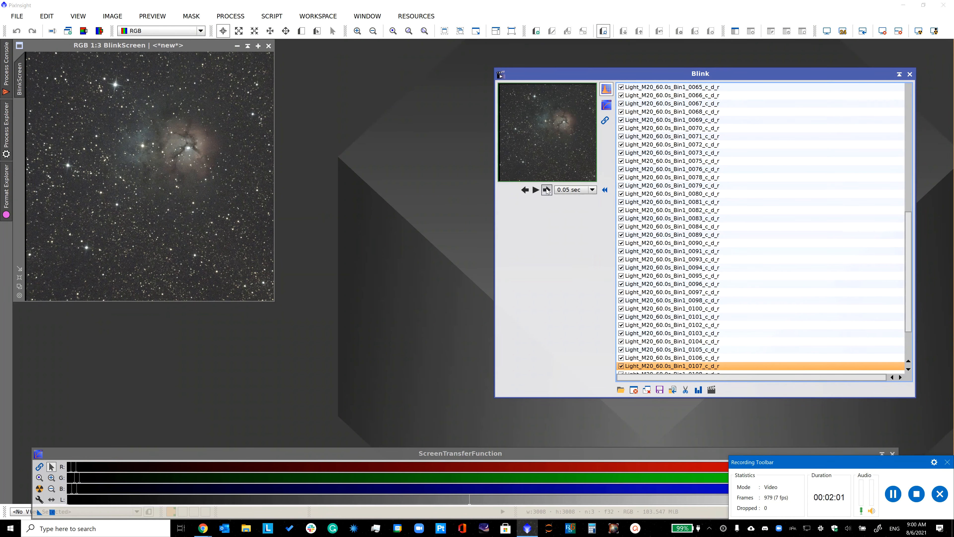
left_click(547, 191)
left_click(547, 191)
left_click(547, 191)
left_click(546, 191)
left_click(546, 190)
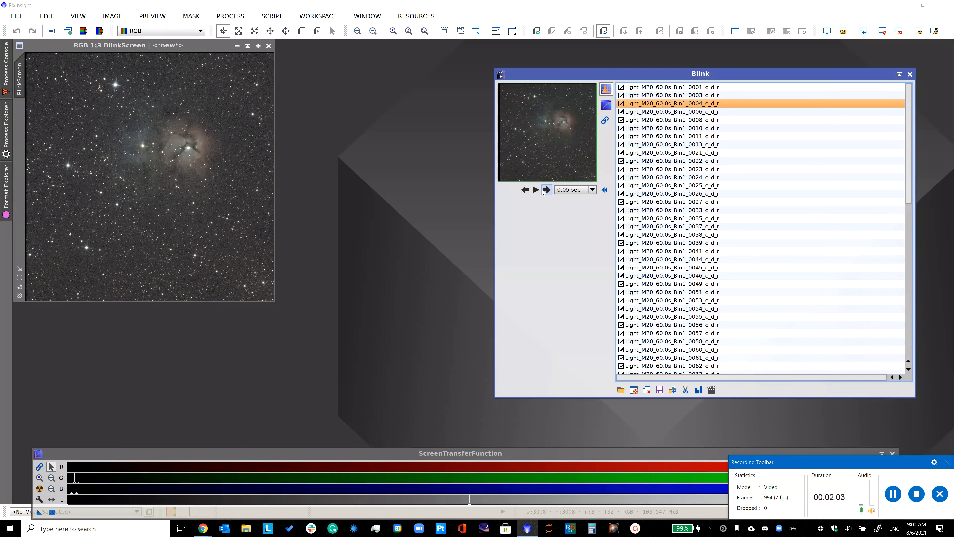
left_click(524, 190)
left_click(525, 190)
left_click(525, 190)
left_click(525, 190)
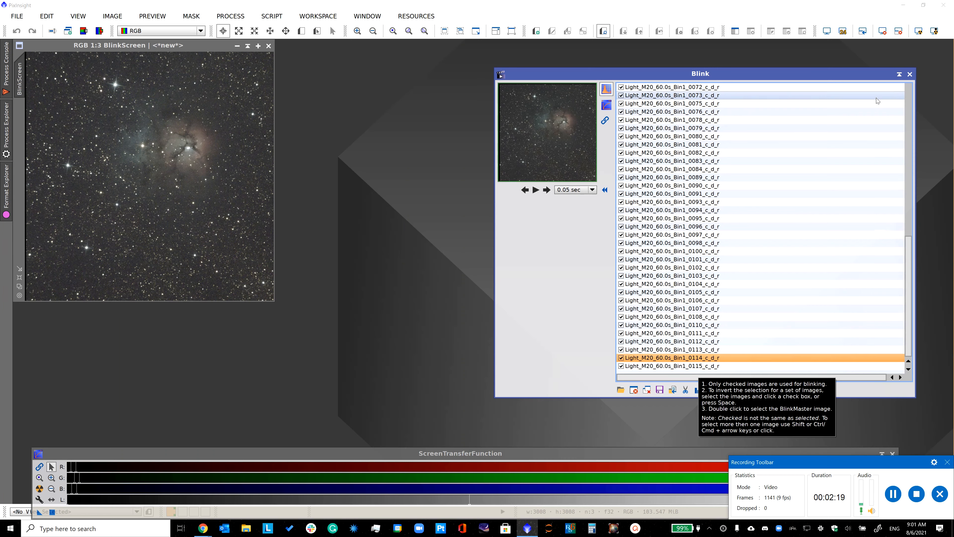
- Close Blink and the remaining open image windows, including Light_M20_60_0s_Bin1_0001_c_d_r
left_click(909, 74)
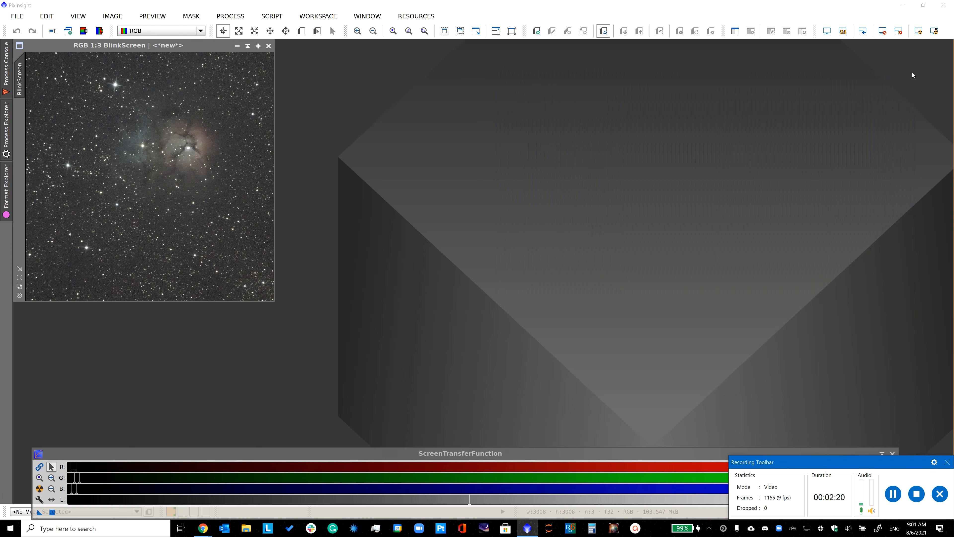
left_click(268, 46)
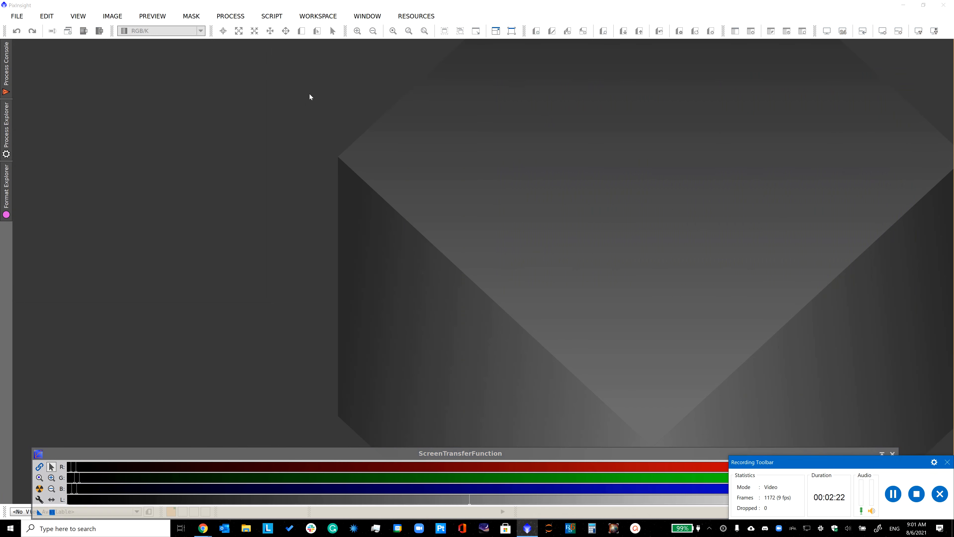
left_click(893, 494)
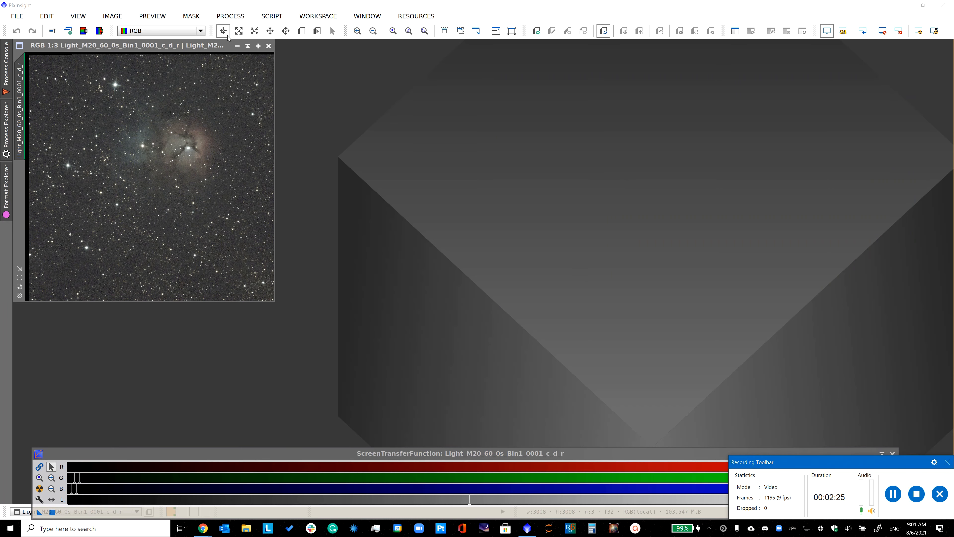
left_click(269, 45)
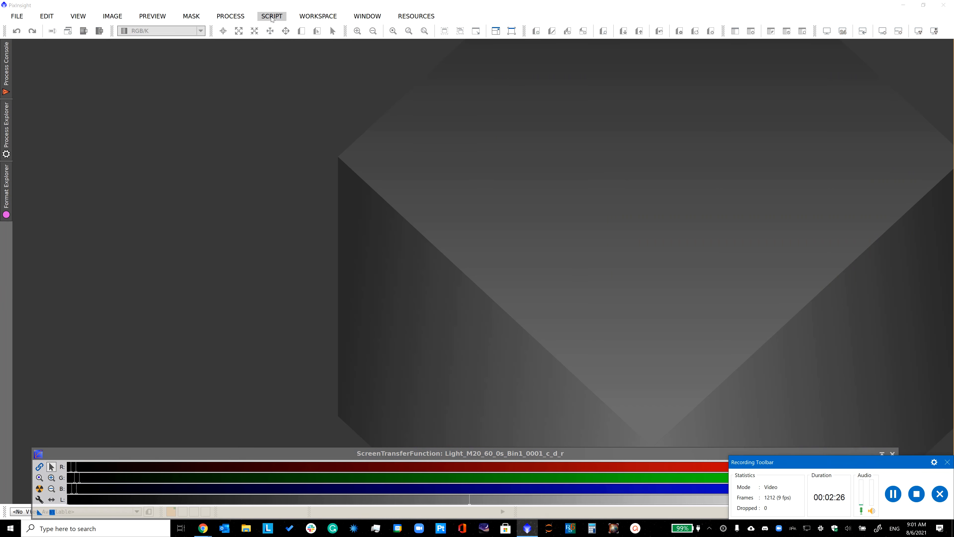
- Open the NormalizeScaleGradient batch processing script and add all the registered light frames as target images
left_click(272, 16)
mouse_move(299, 47)
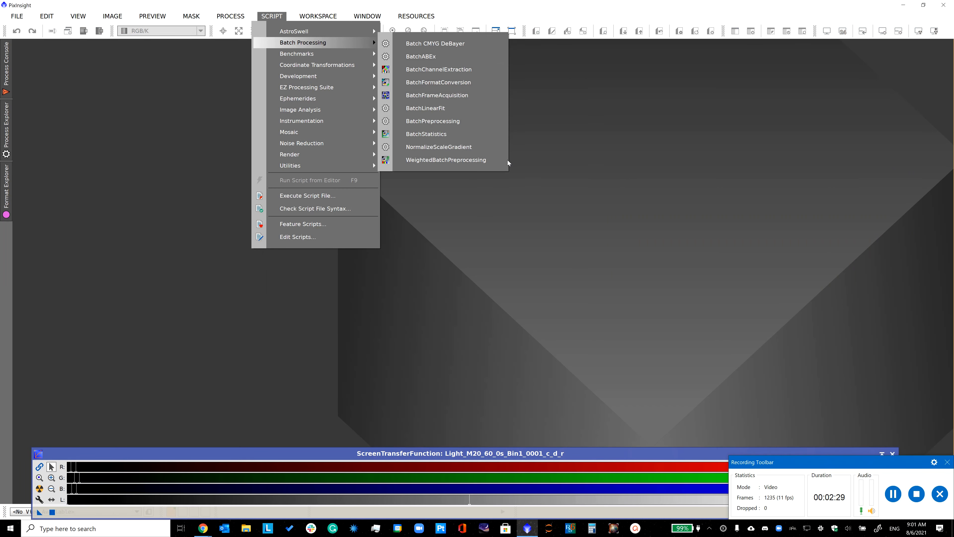
left_click(463, 143)
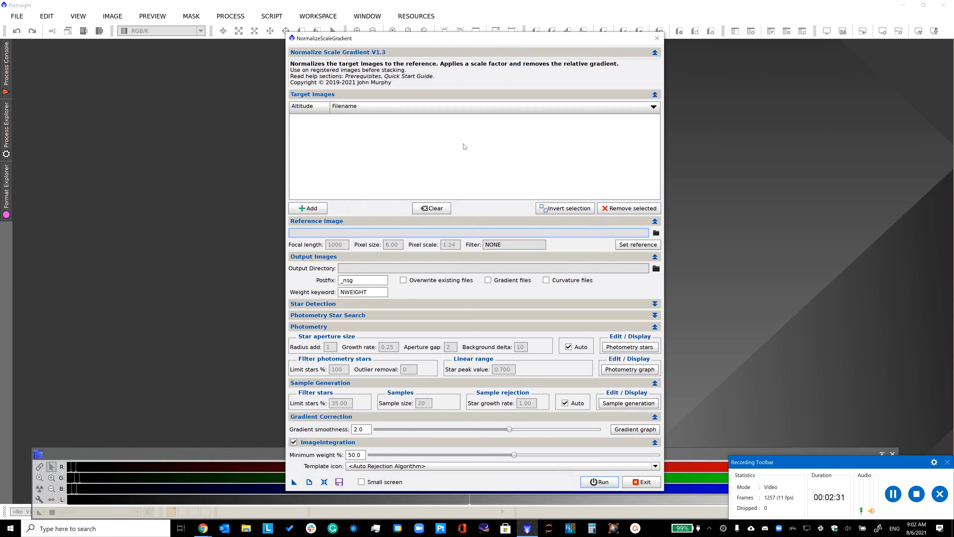
left_click(306, 209)
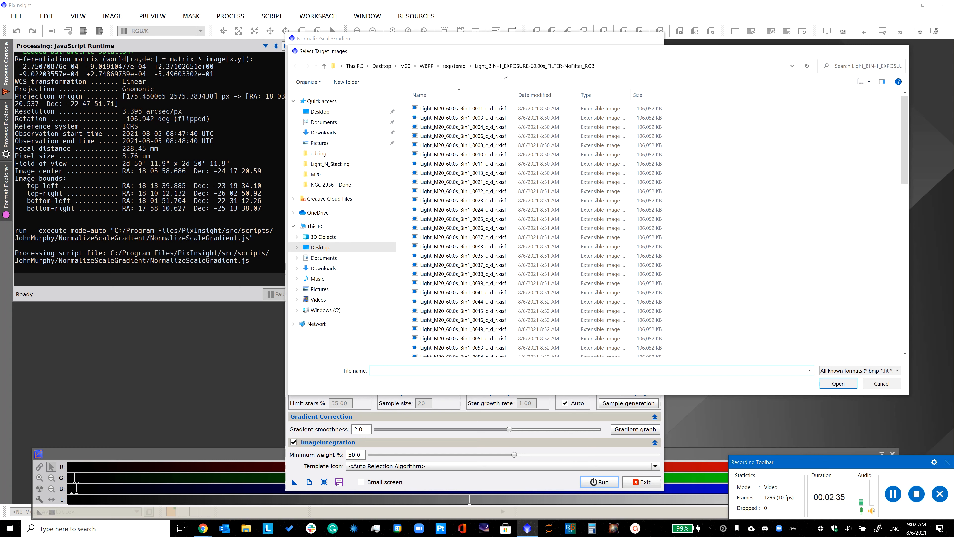
left_click(464, 109)
key("ctrl+a")
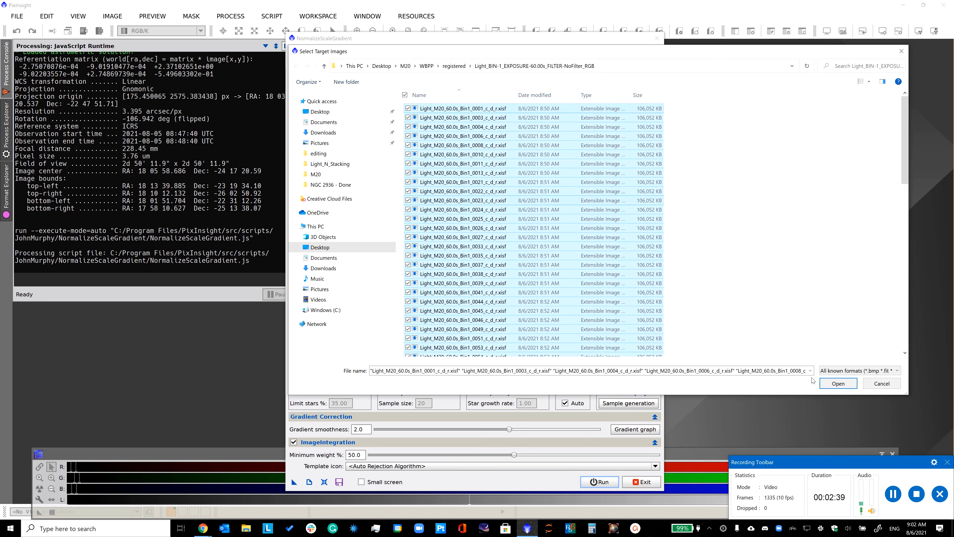
left_click(837, 383)
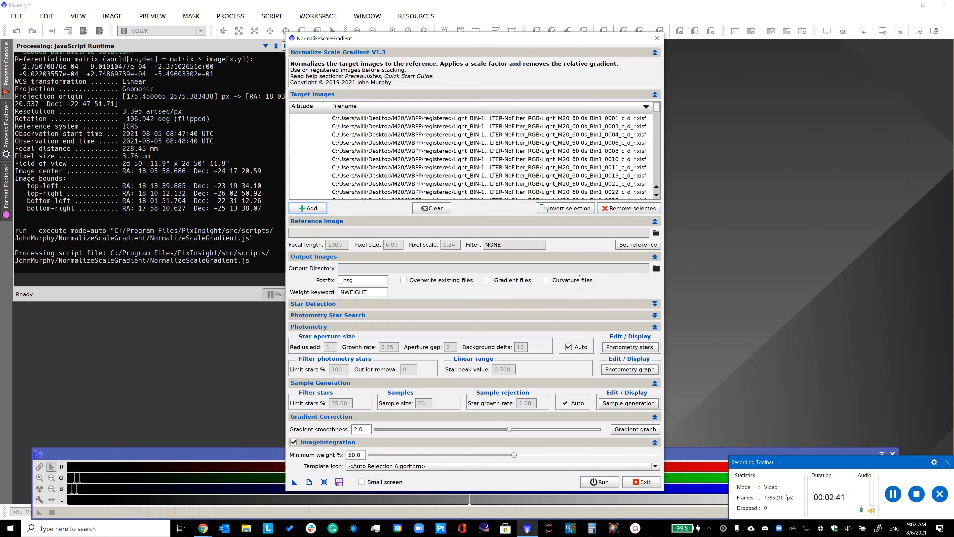
- Set Light_M20_60.0s_Bin1_0114_c_d_r.xisf from the target images as the reference image
scroll(467, 177, "down", 10)
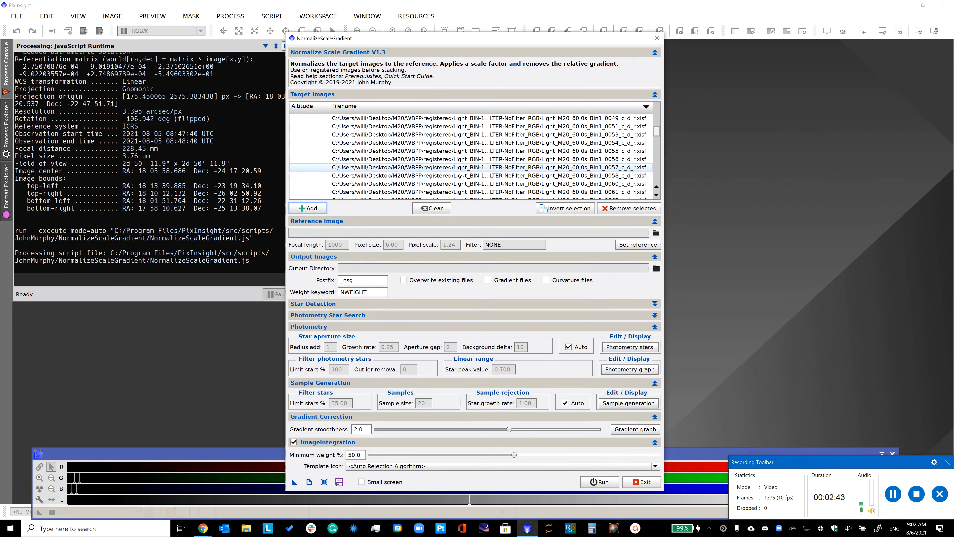
scroll(545, 184, "down", 15)
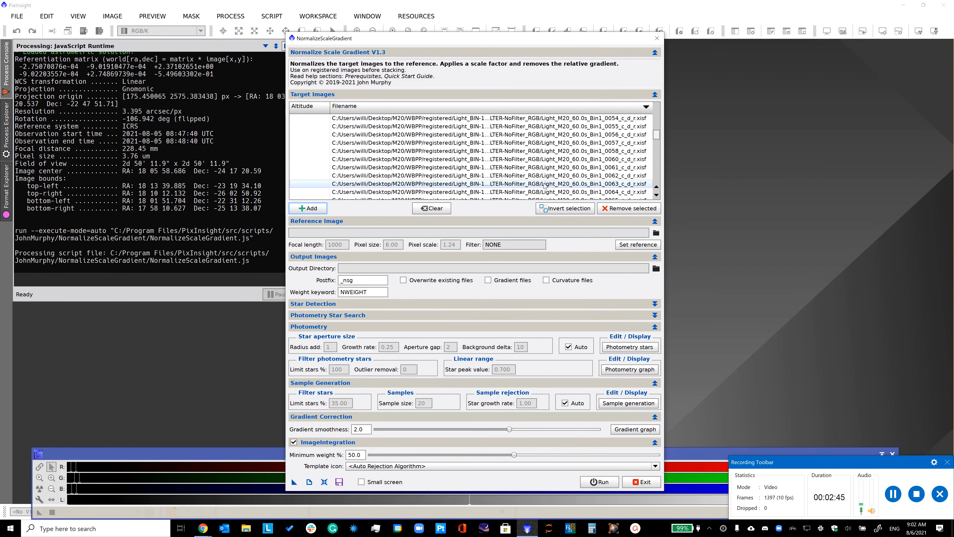
left_click(567, 184)
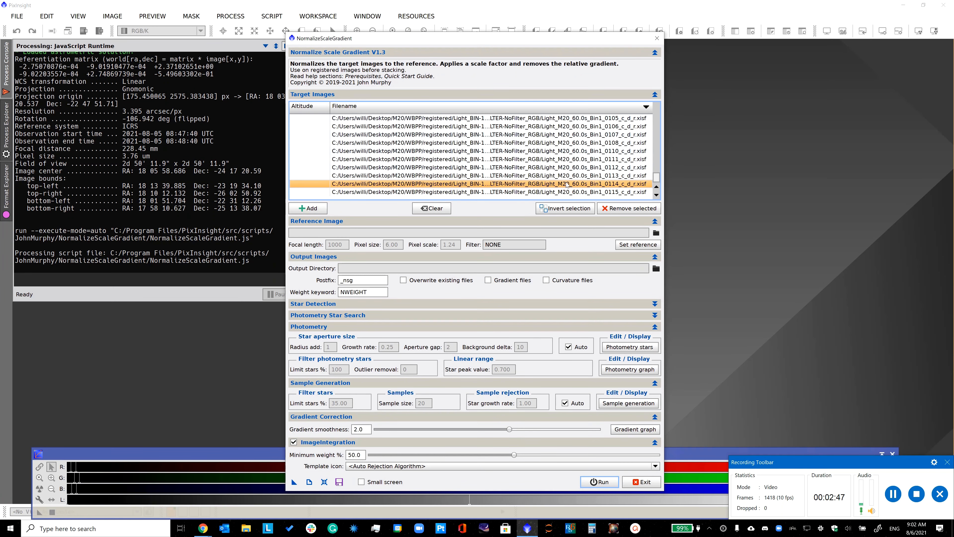
left_click(639, 246)
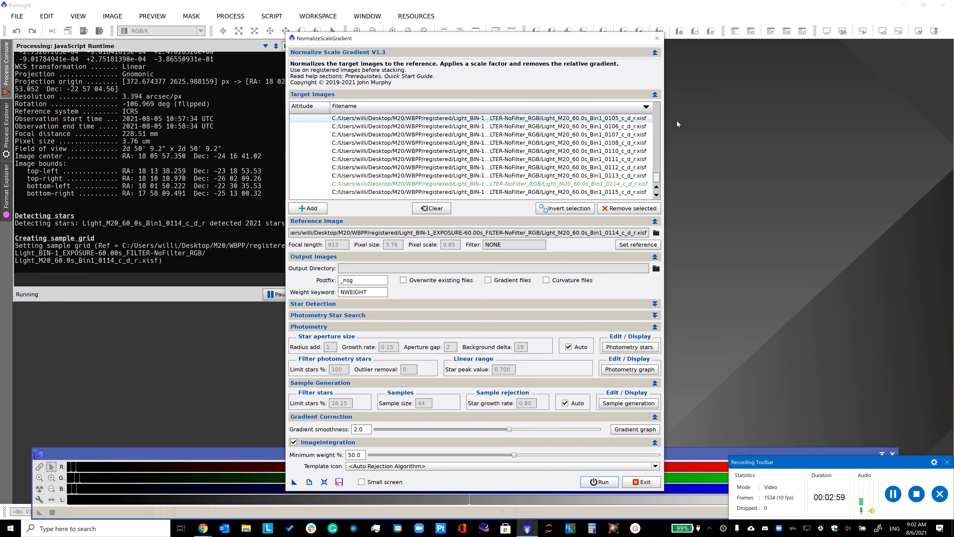
- Select target frame Light_M20_60.0s_Bin1_0100_c_d_r.xisf and view its photometry stars across the whole frame
scroll(548, 134, "up", 4)
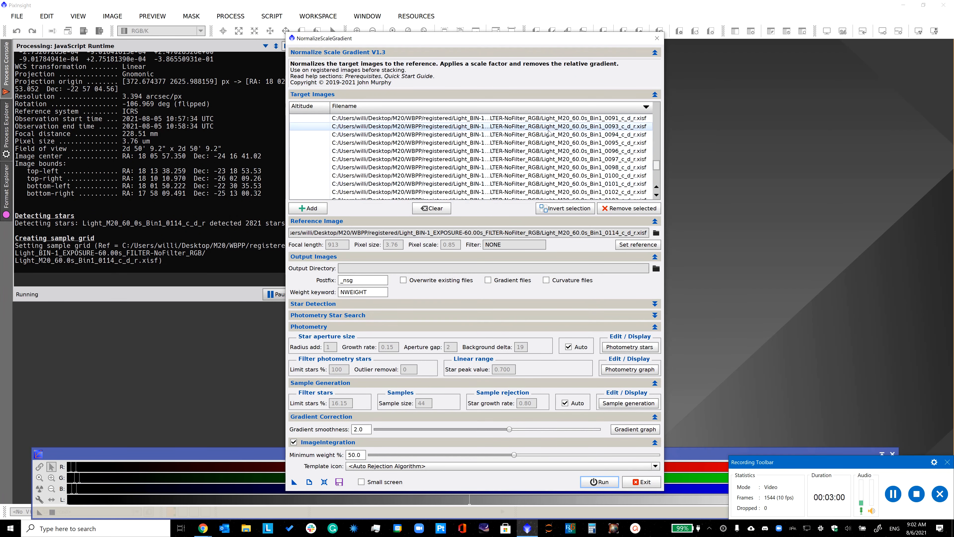
left_click(562, 175)
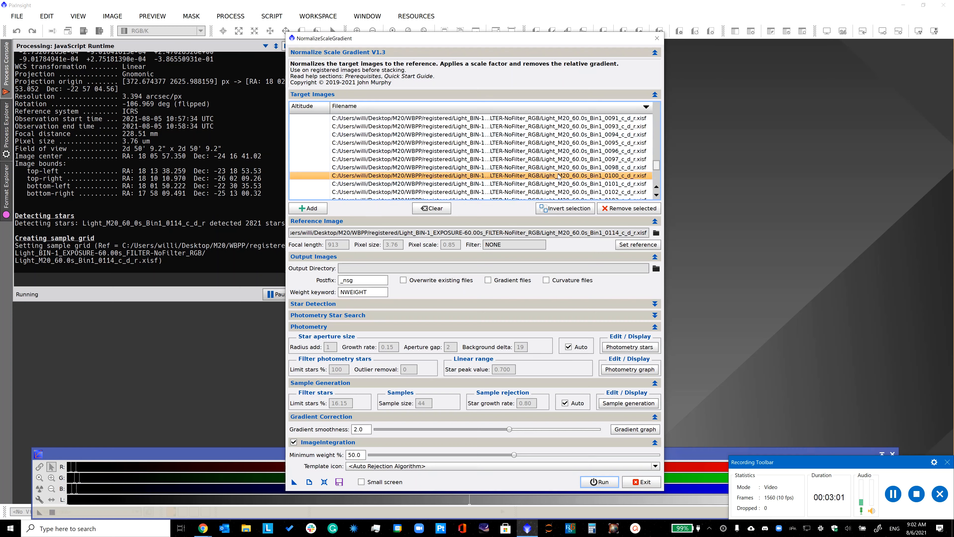
left_click(634, 347)
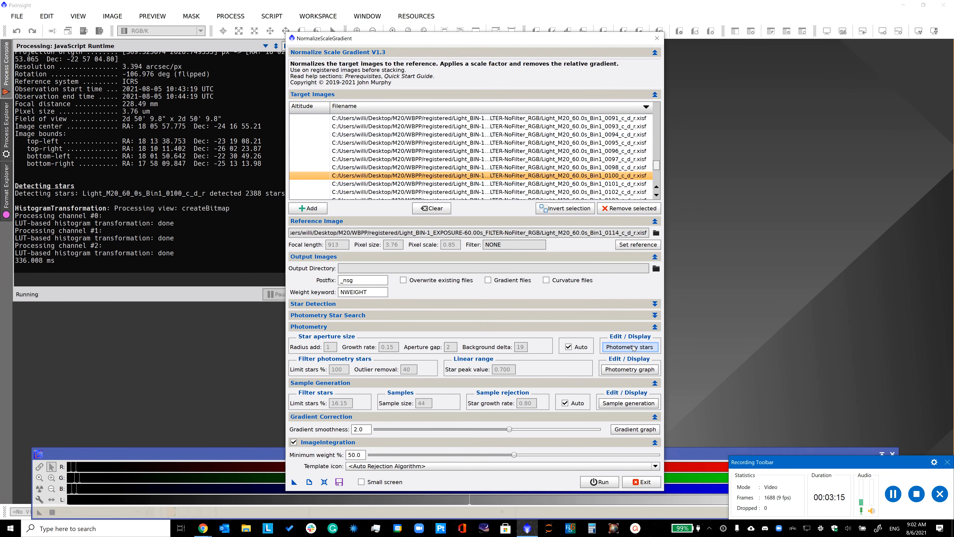
left_click(621, 346)
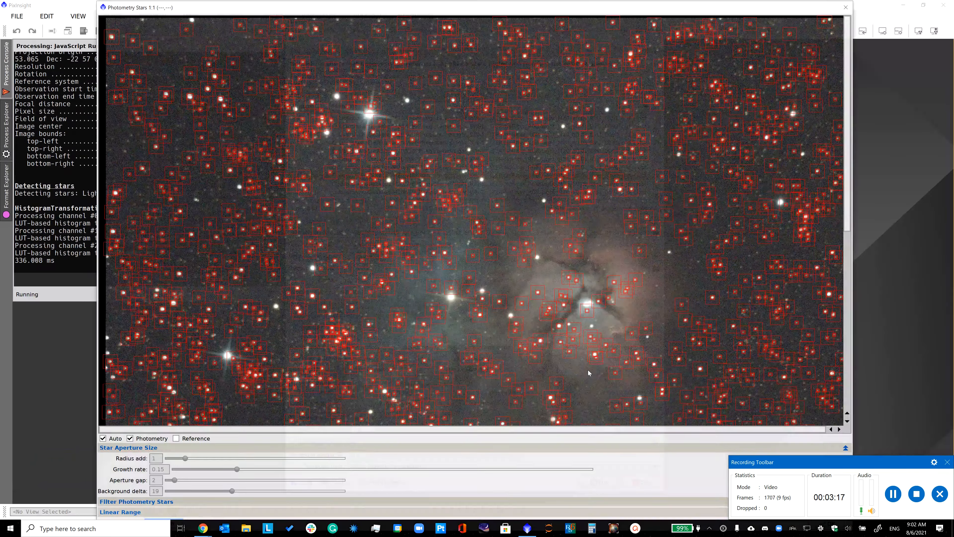
scroll(500, 256, "up", 1)
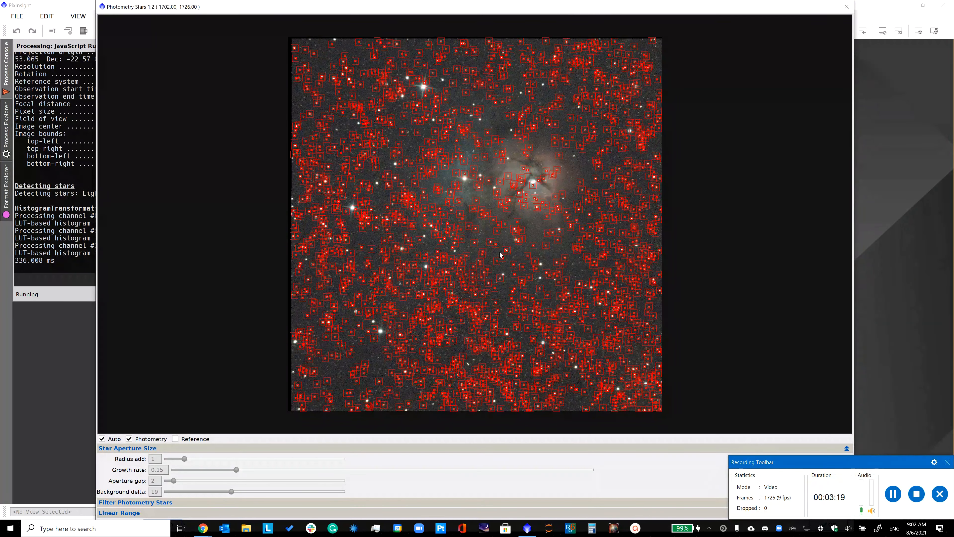
- Turn off Auto and Photometry in the Photometry Stars view, and compare the target's detected stars up close with the reference's
left_click(103, 439)
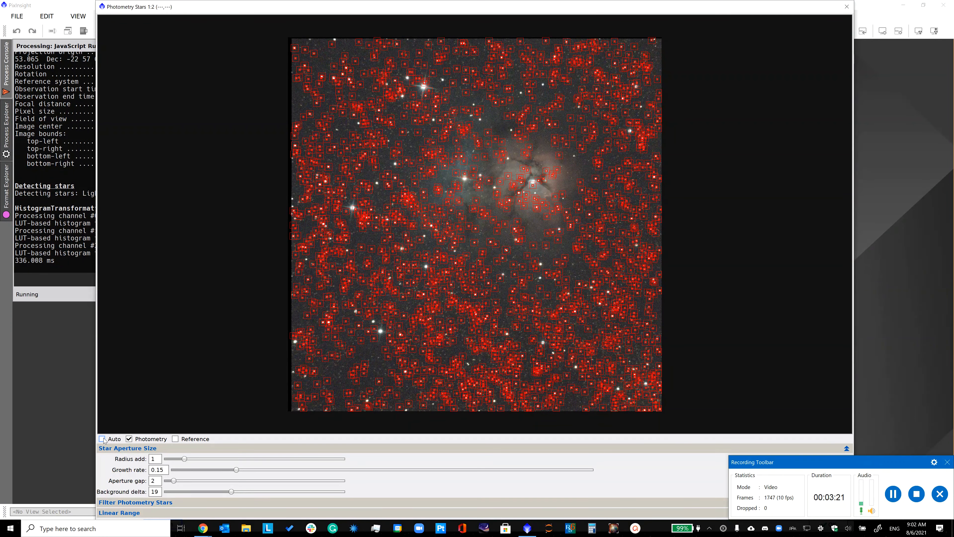
left_click(130, 439)
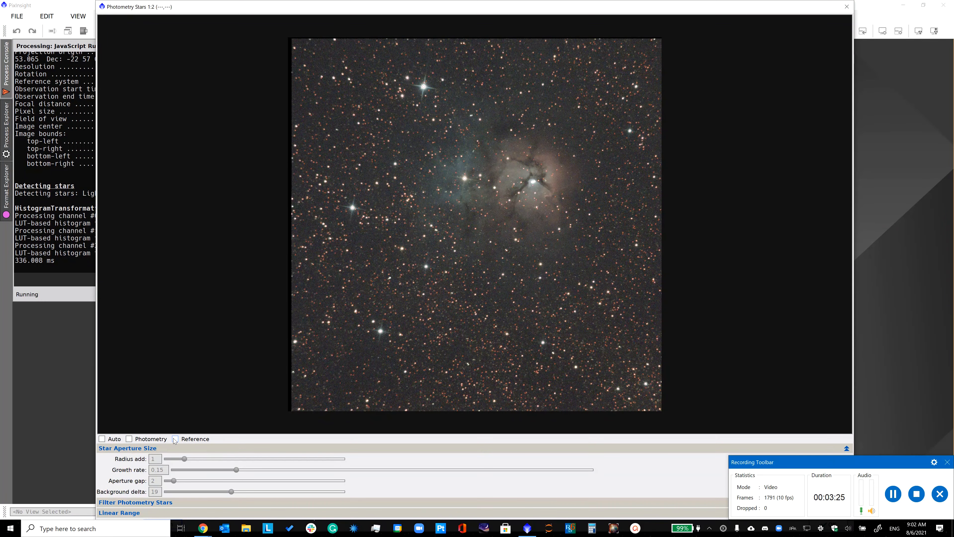
scroll(464, 298, "up", 3)
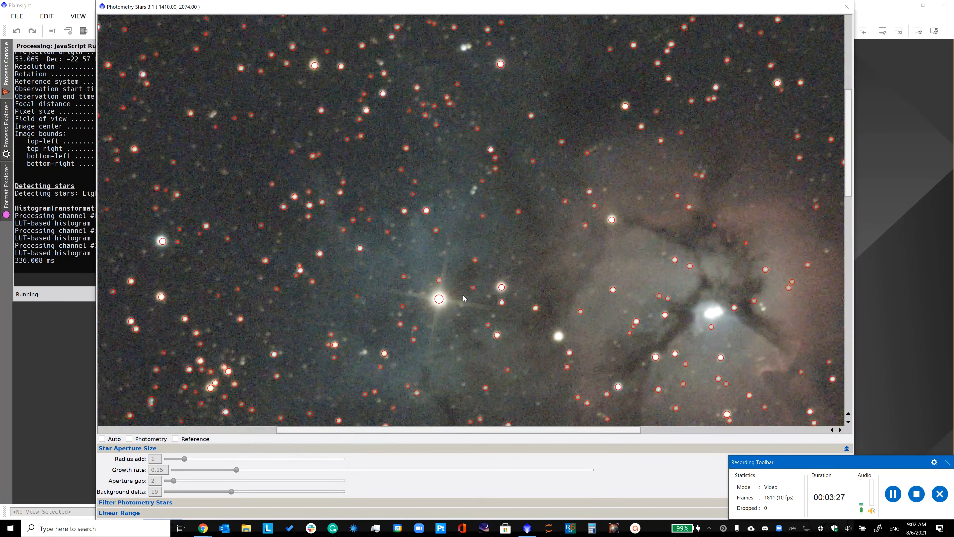
scroll(464, 298, "up", 1)
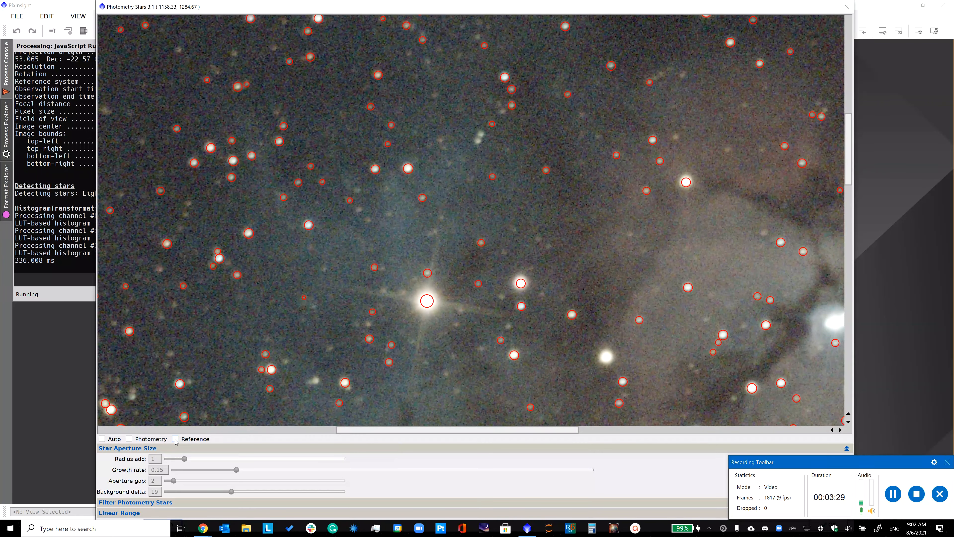
left_click(175, 439)
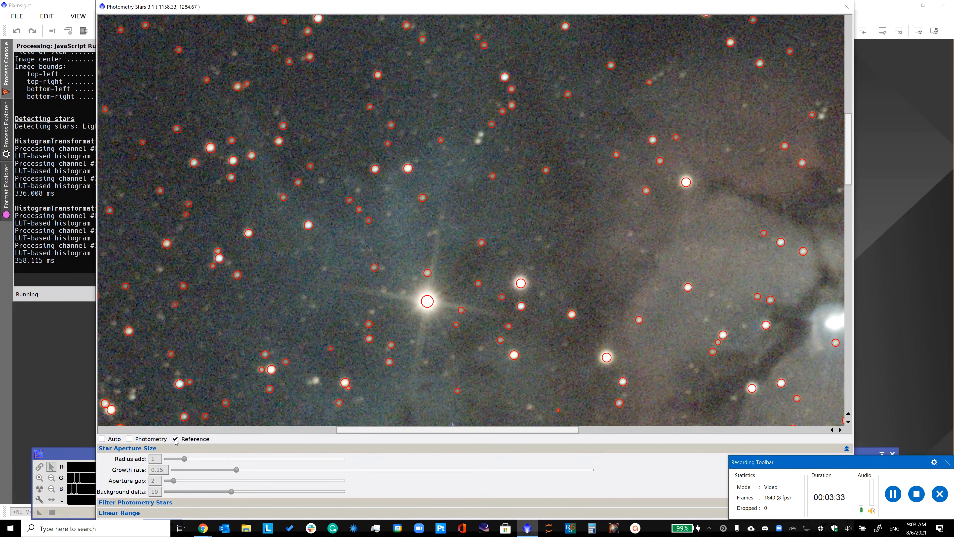
- Switch the Photometry Stars view back from the reference to the target, check the whole frame, and close the view
left_click(175, 439)
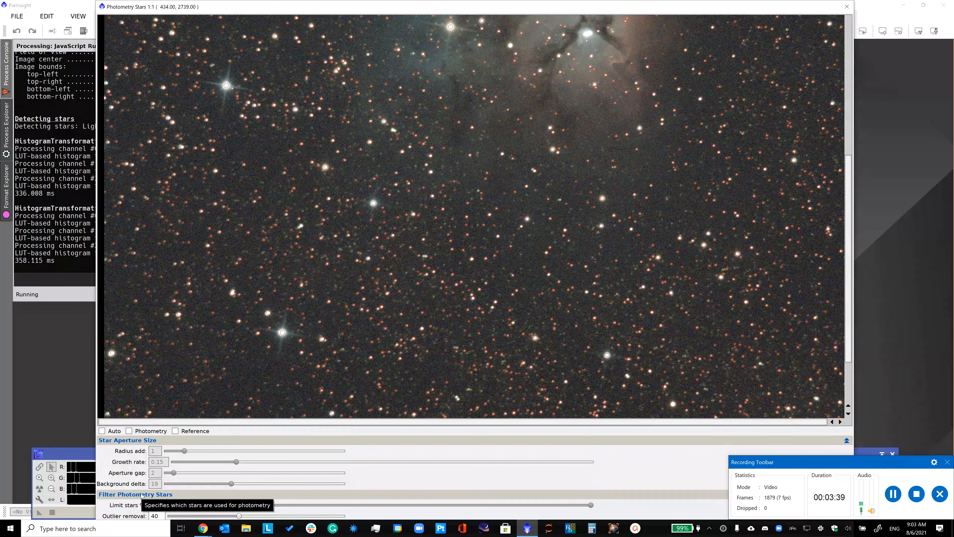
scroll(344, 382, "down", 1)
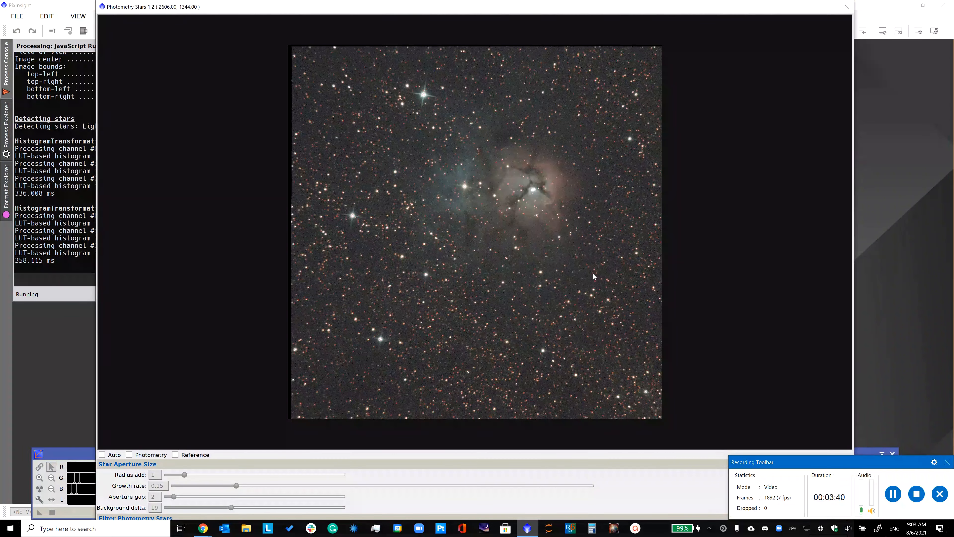
left_click(843, 9)
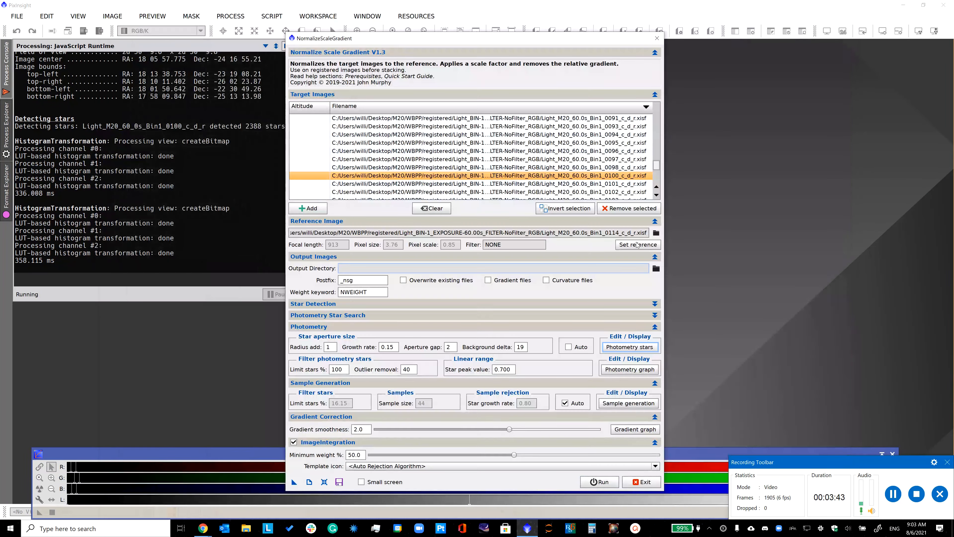
- Open the photometry graph, show only the red channel, and set the outlier removal to 50
left_click(624, 371)
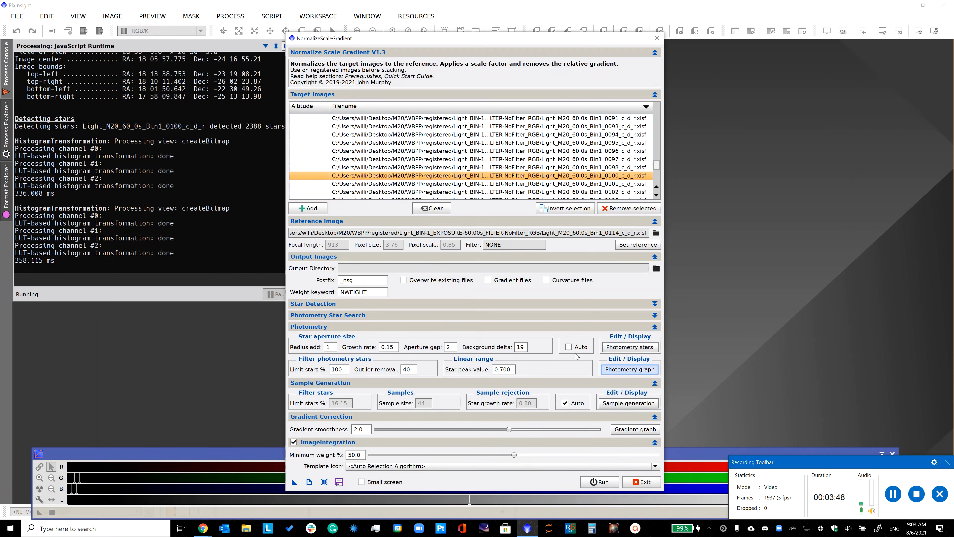
left_click(622, 370)
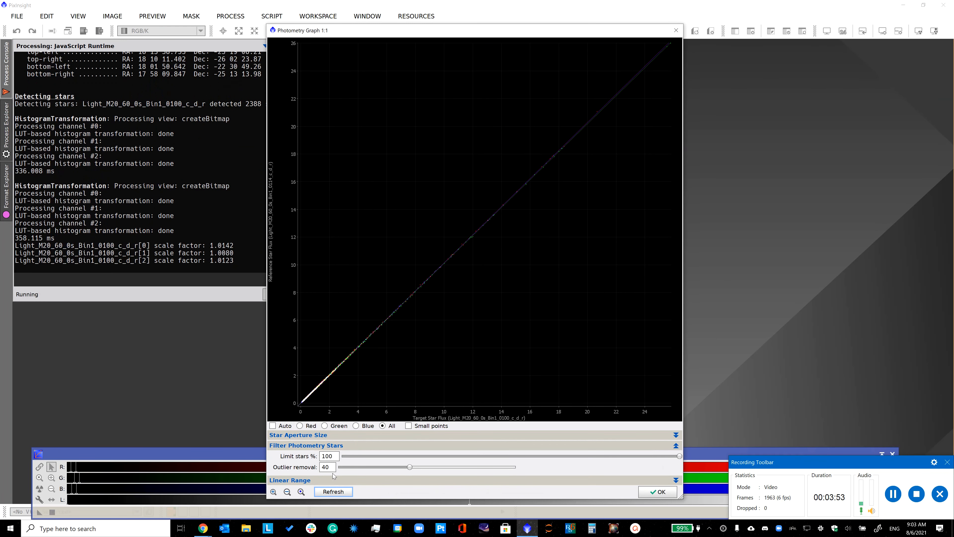
left_click(301, 427)
left_click_drag(412, 466, 427, 467)
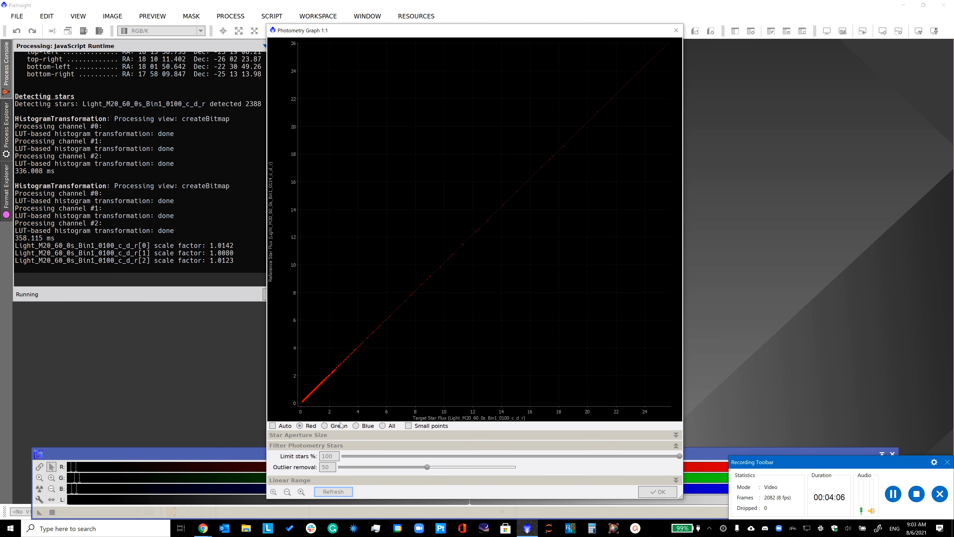
left_click(890, 493)
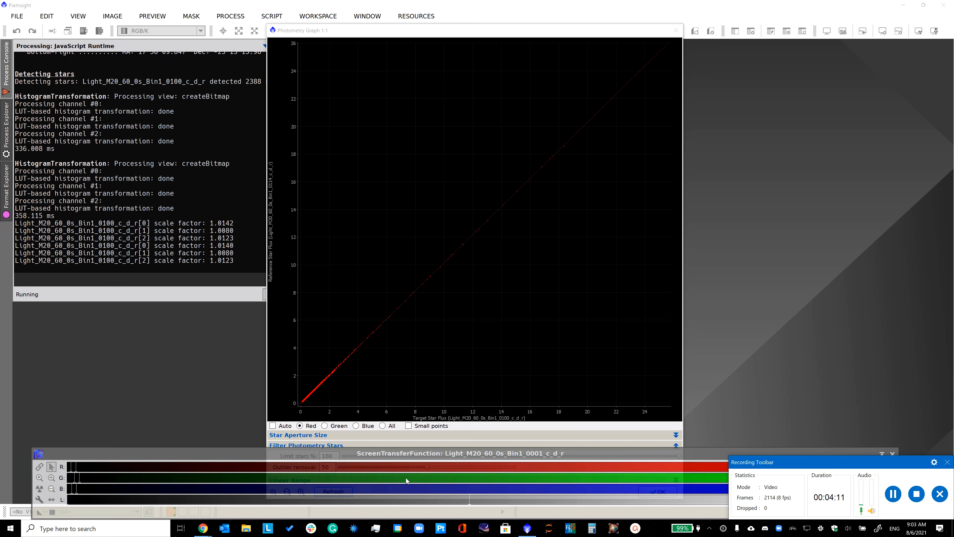
- Inspect the green, blue and combined channels of the photometry graph, turn on small points, and accept the graph settings
left_click(324, 426)
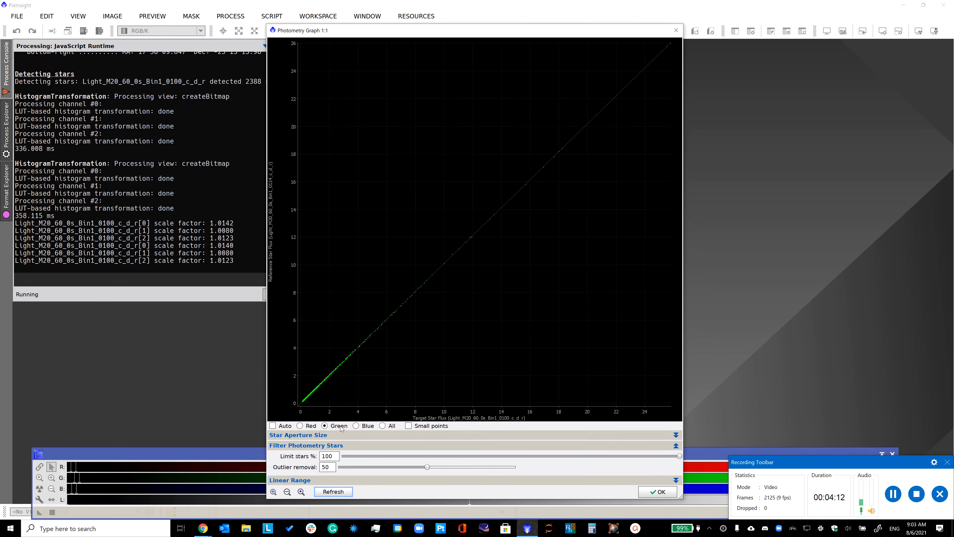
left_click(356, 425)
left_click(383, 425)
left_click(408, 425)
left_click(645, 487)
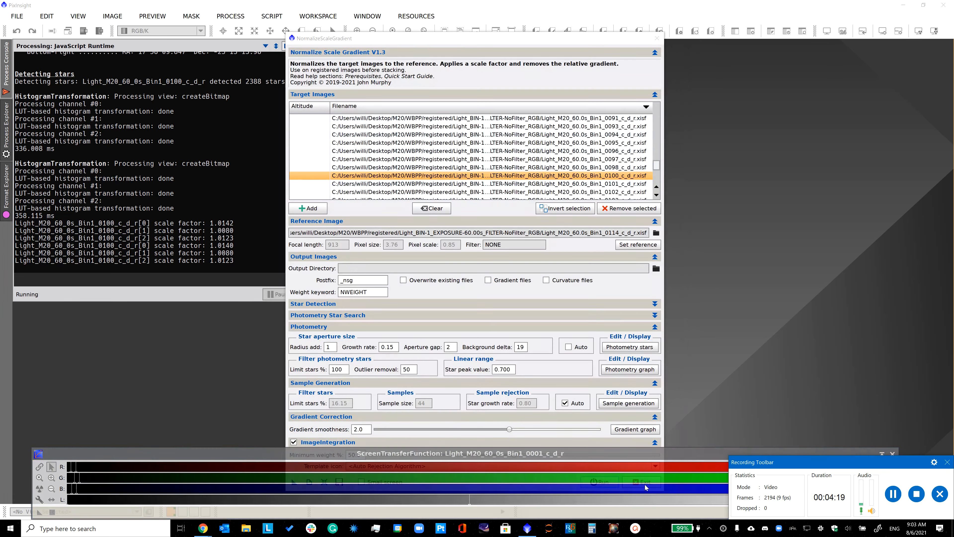
- Open Sample Generation, turn off Auto, and set the star growth rate to 1.24 and the star limit to 21.20%
left_click(625, 403)
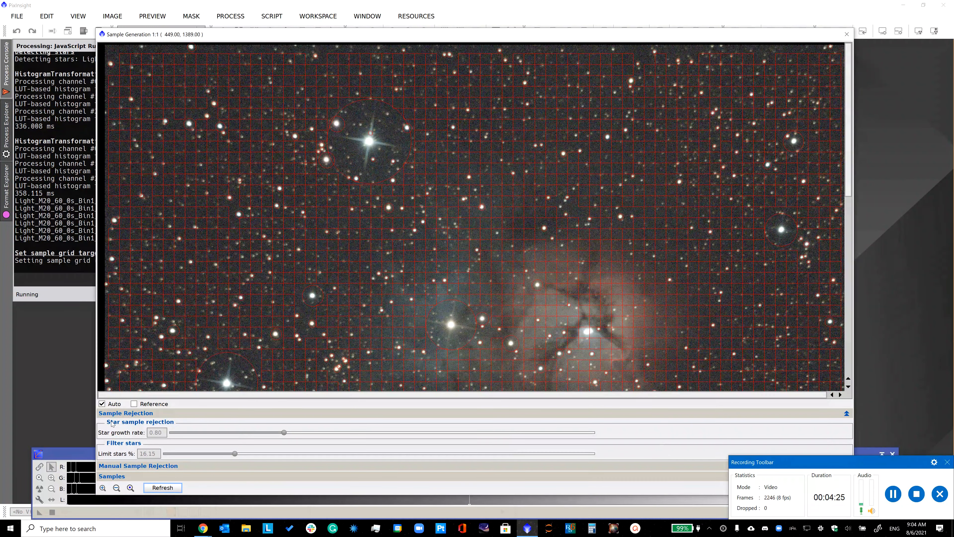
left_click(102, 404)
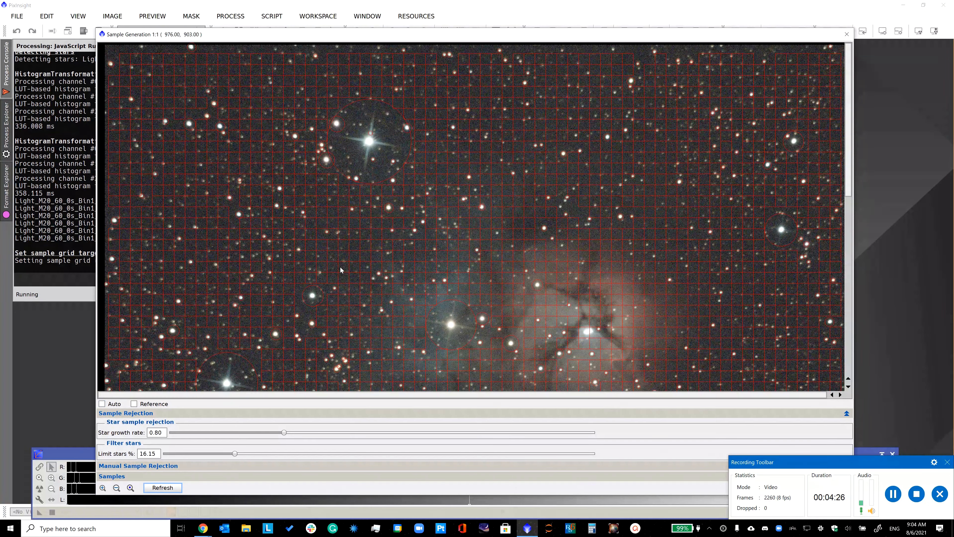
scroll(340, 267, "down", 1)
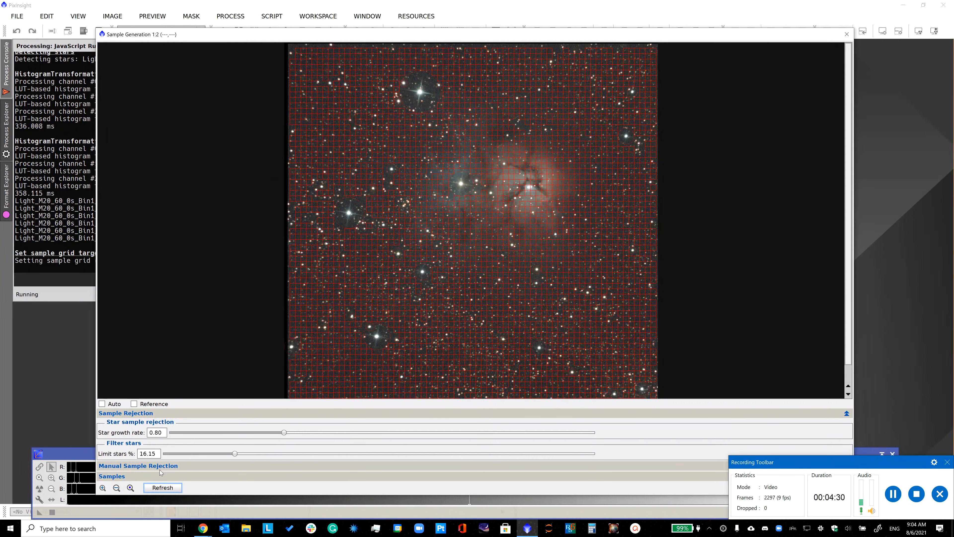
left_click_drag(284, 432, 345, 432)
left_click_drag(235, 454, 256, 454)
- Set the sample size to 50 and accept the sample generation settings
left_click(129, 467)
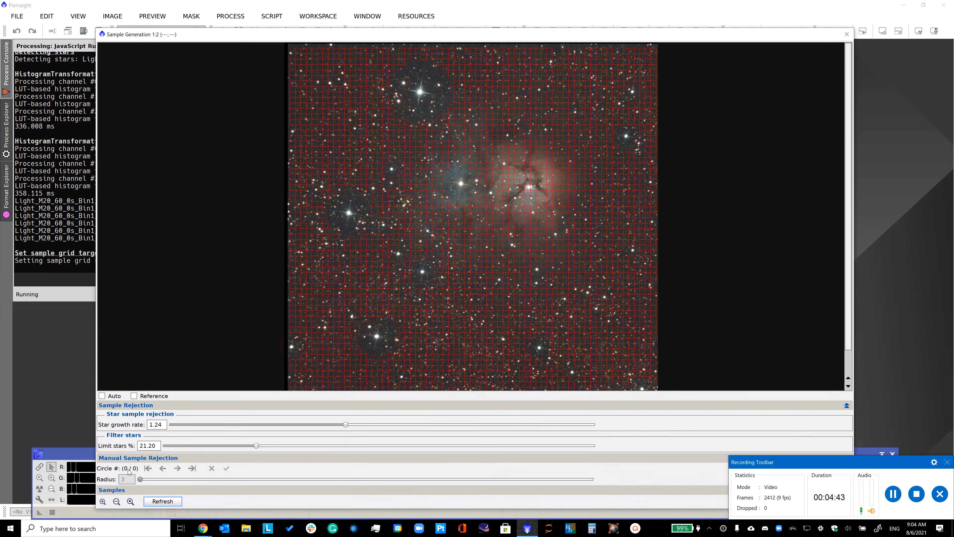
left_click(139, 458)
left_click(137, 489)
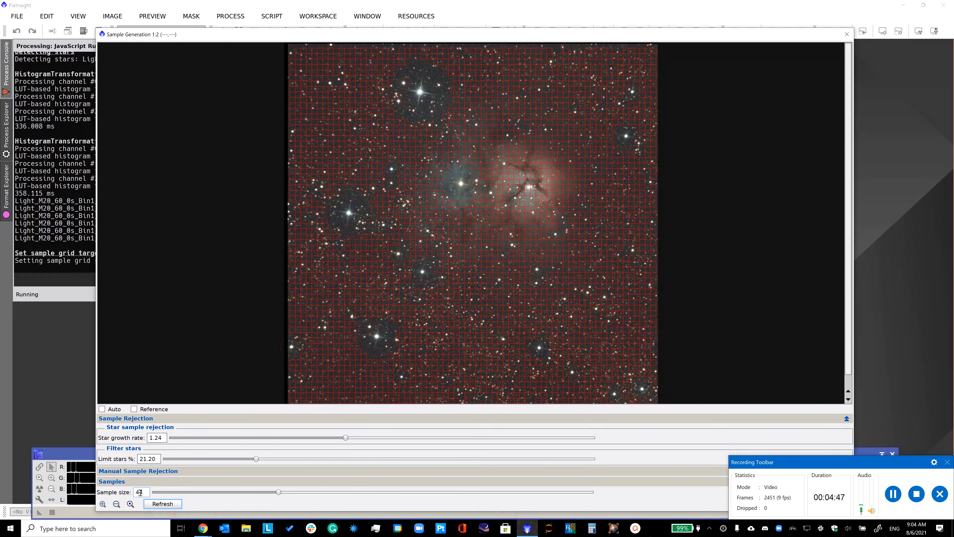
double_click(136, 492)
type("50")
key("Return")
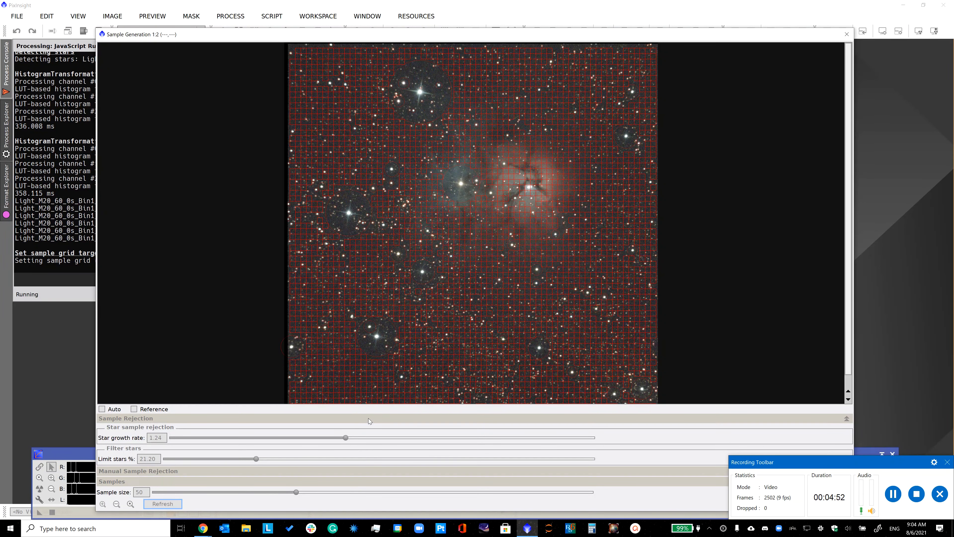
left_click_drag(498, 39, 475, 29)
left_click_drag(607, 19, 538, 0)
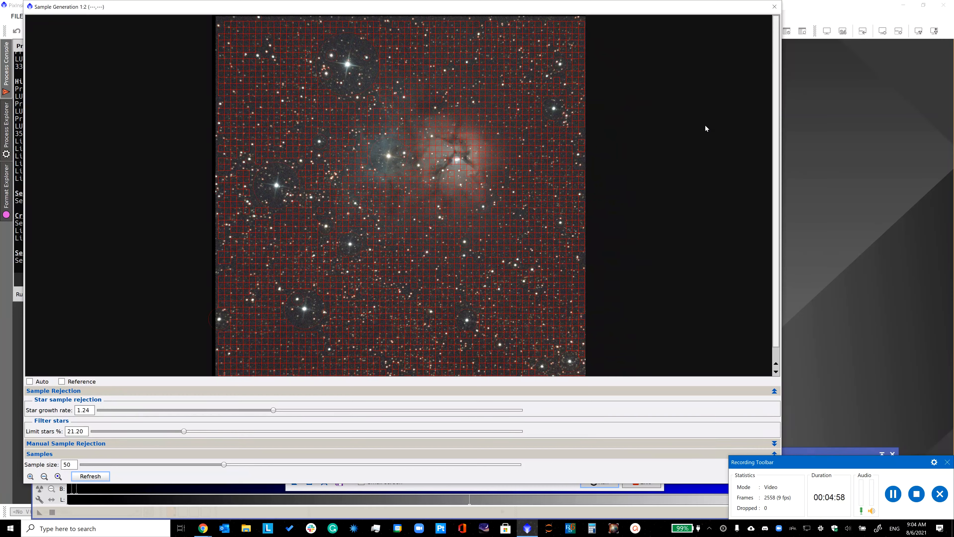
left_click_drag(674, 2, 589, 21)
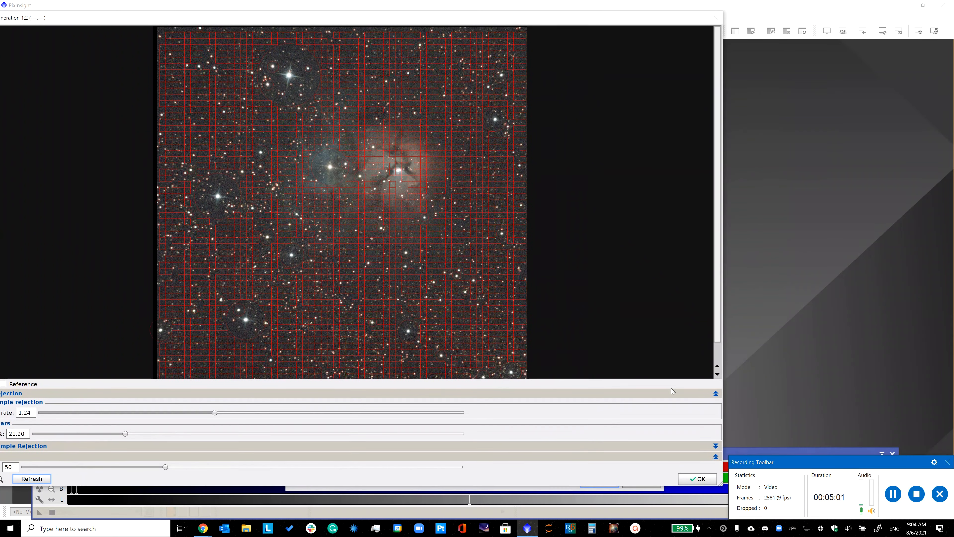
left_click(694, 477)
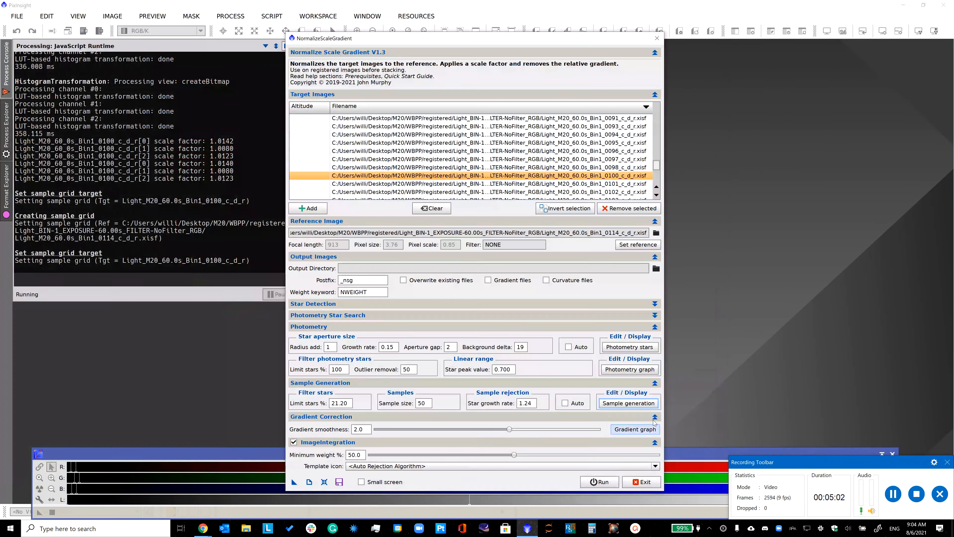
- Open the gradient graph and examine the red, green and blue channels one by one
left_click(623, 432)
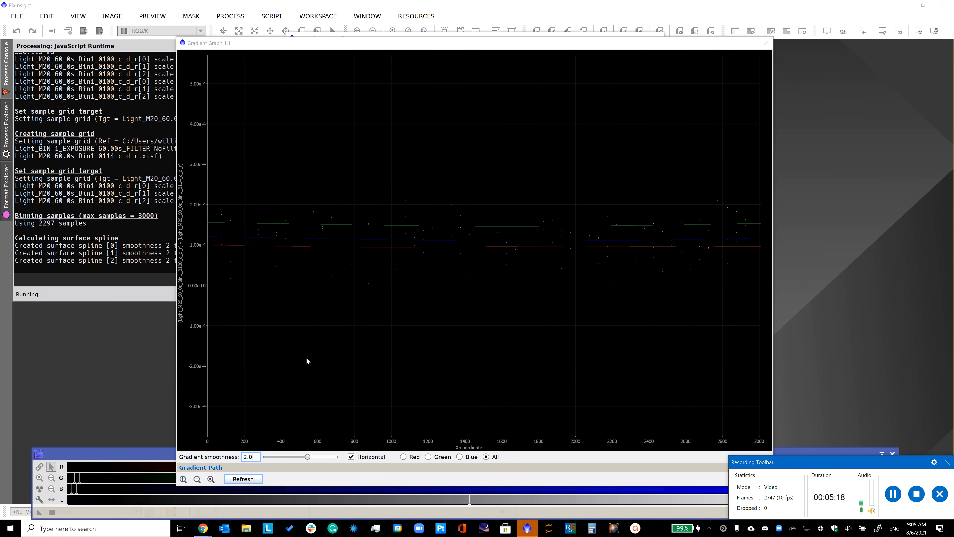
left_click(403, 457)
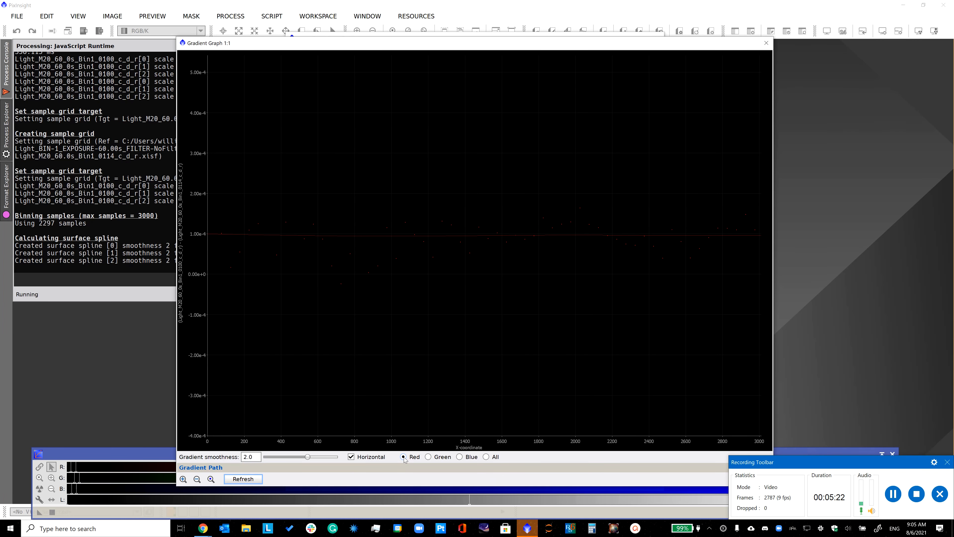
left_click(430, 458)
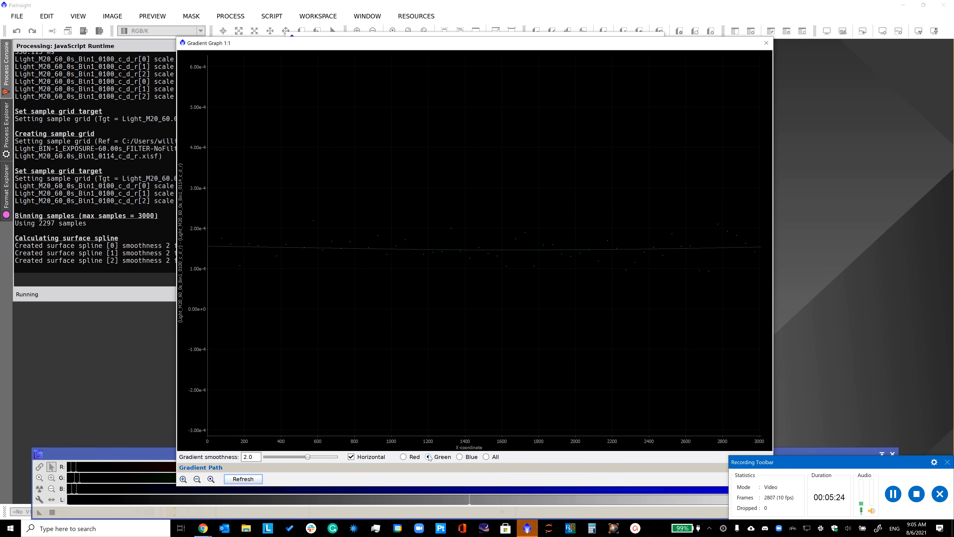
left_click(461, 459)
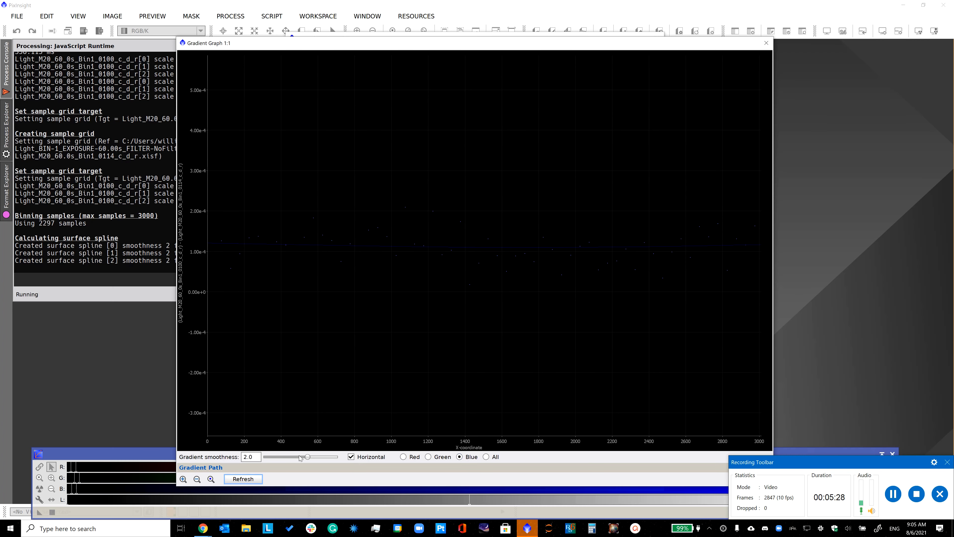
- Set the gradient smoothness to 1.8 and accept the gradient graph settings
left_click_drag(307, 457, 306, 457)
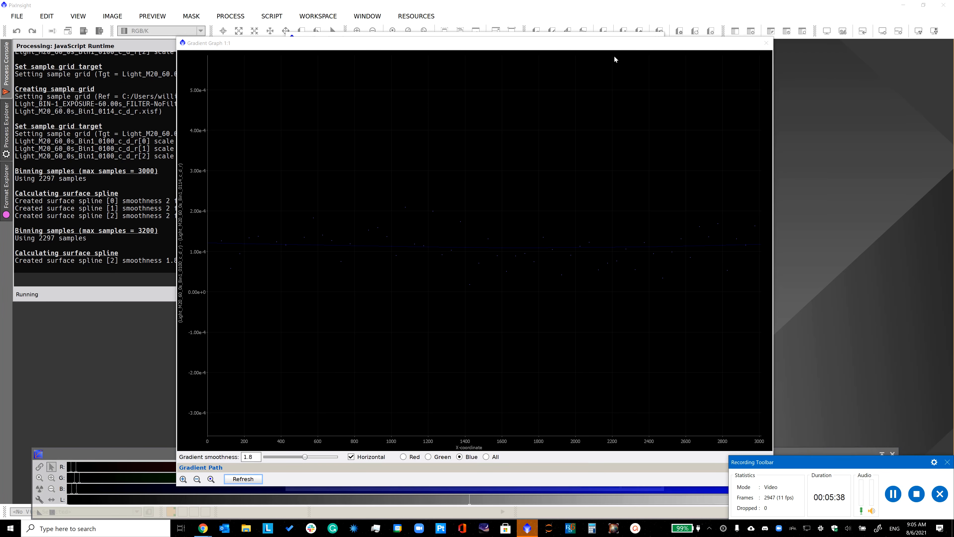
left_click_drag(581, 45, 495, 44)
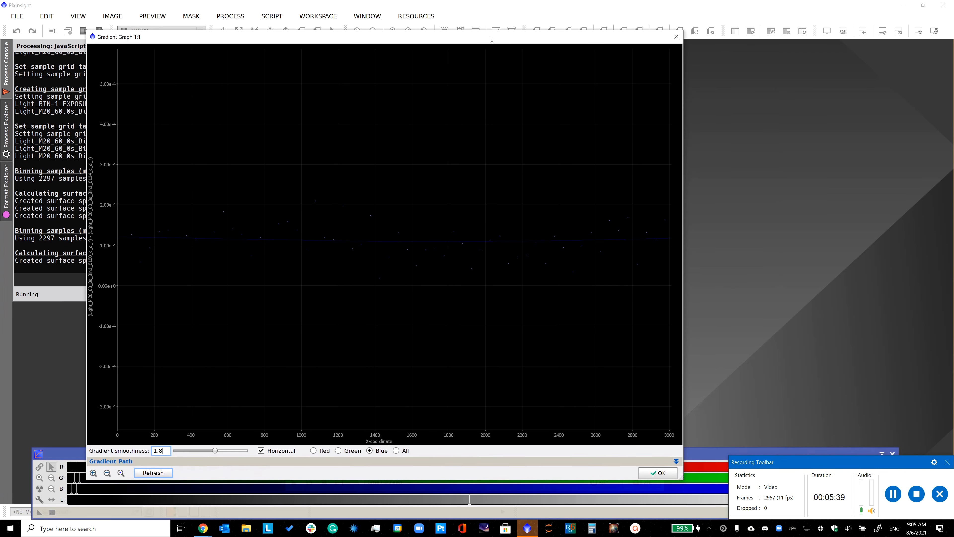
left_click(658, 472)
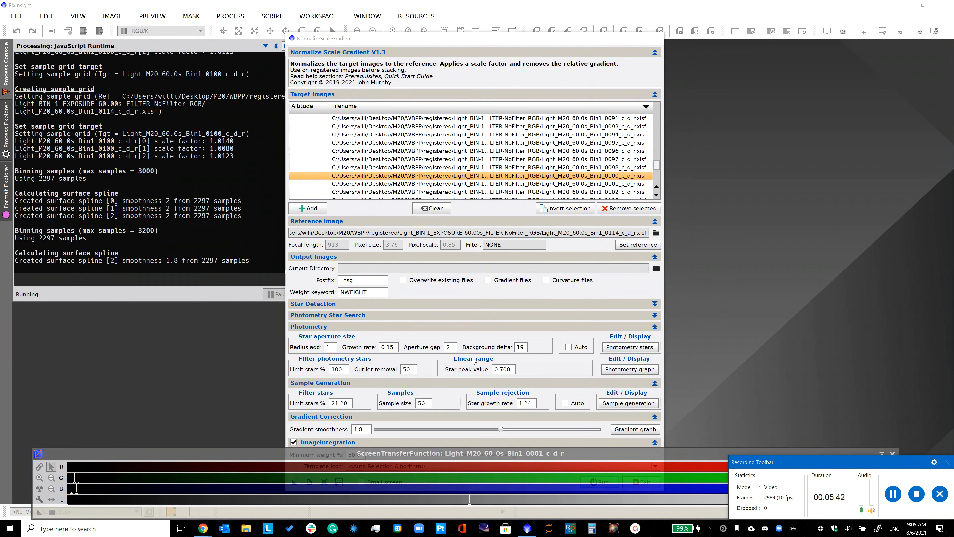
- Try to run the normalization of the target images without an output directory
left_click_drag(477, 39, 476, 7)
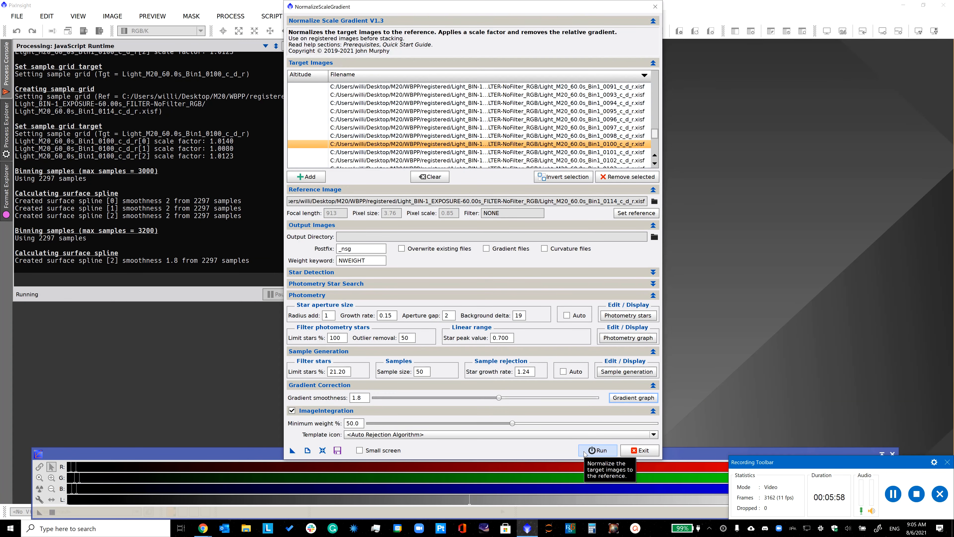
left_click(584, 453)
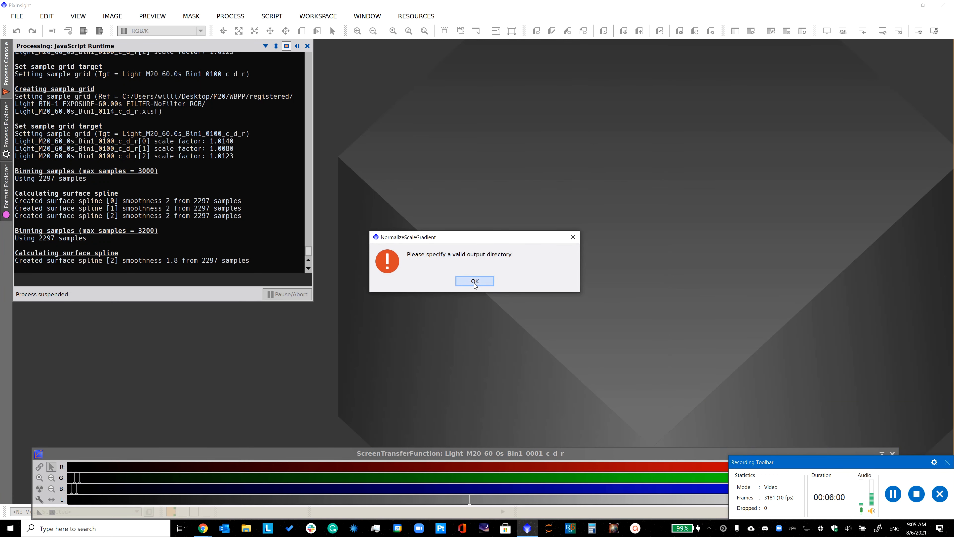
left_click(474, 282)
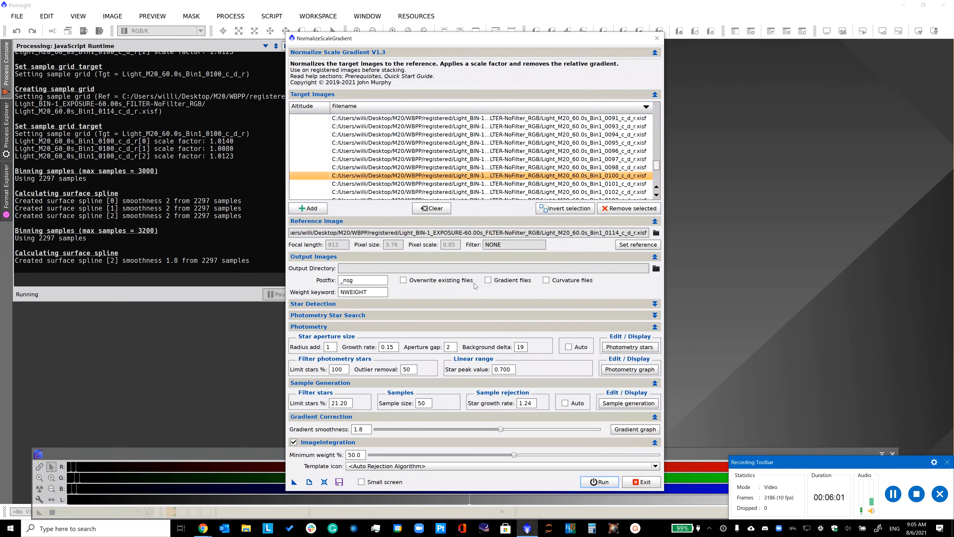
- Create a folder named NSG inside the M20 folder and set it as the output directory
left_click(656, 268)
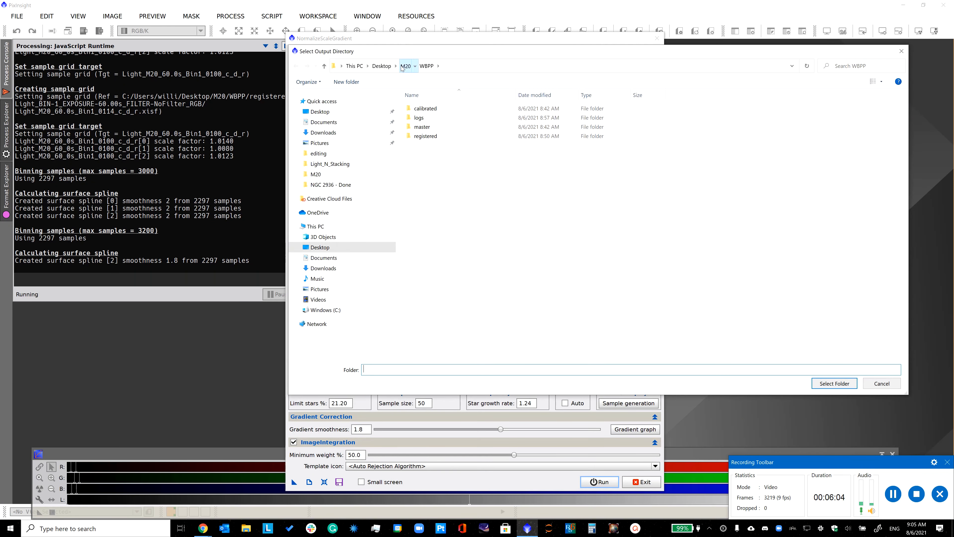
left_click(402, 66)
right_click(430, 209)
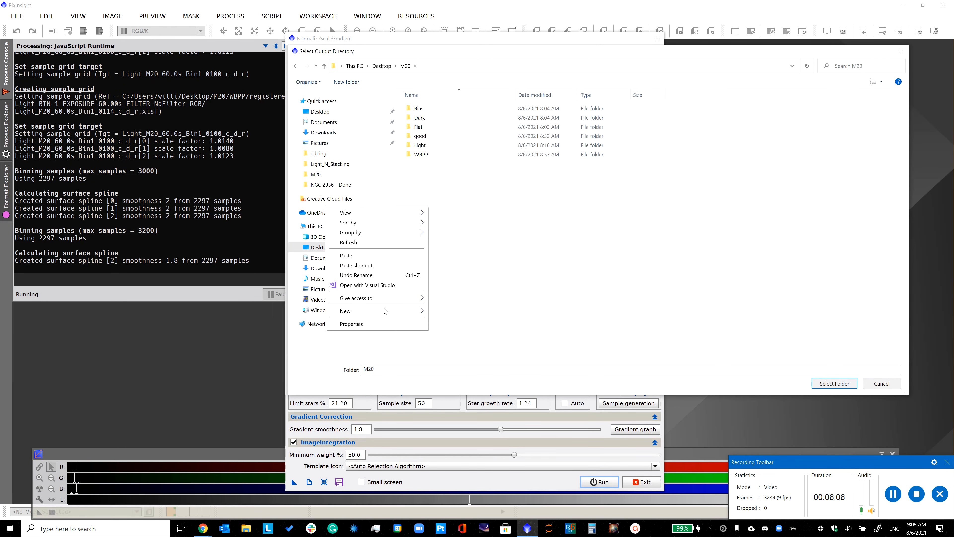
left_click(447, 310)
type("NSG")
key("Return")
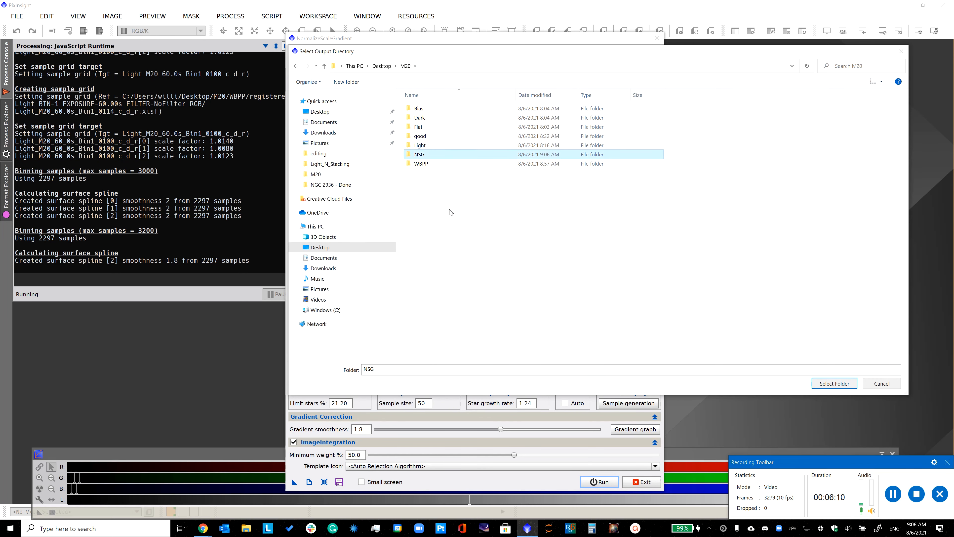
left_click(820, 385)
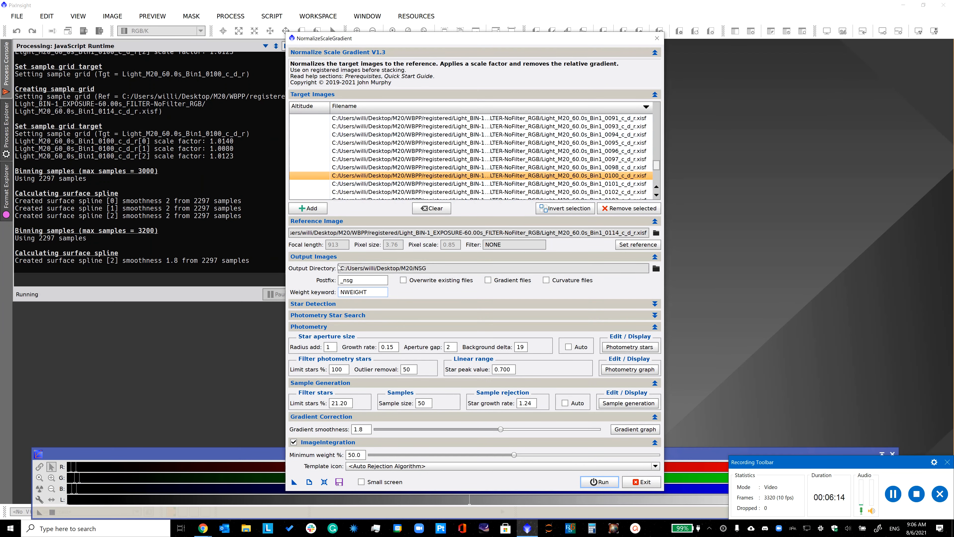
- Run the normalization of the target images against the reference and exit the script to ImageIntegration
left_click(600, 484)
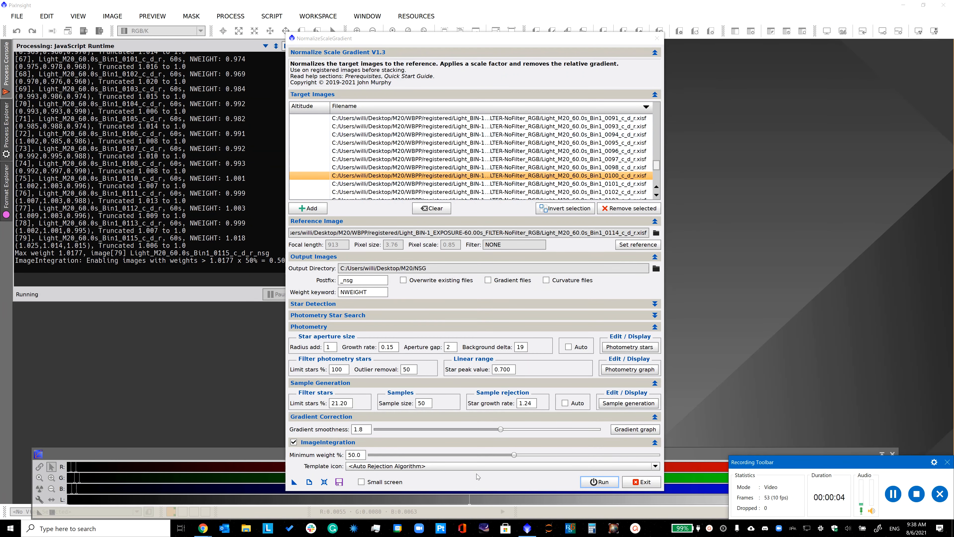
left_click(640, 482)
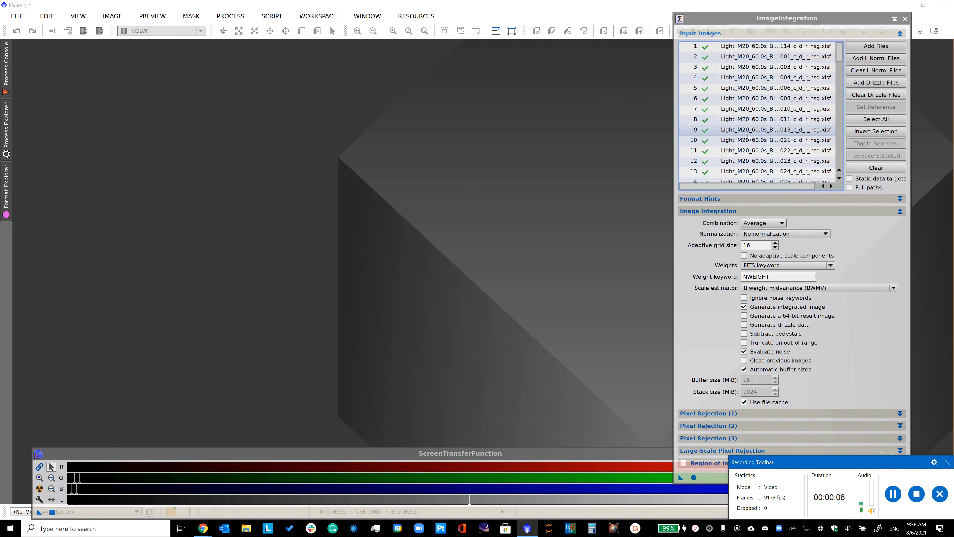
- Examine the normalization summary in the process log, including each frame's NWEIGHT value and the ImageIntegration weight threshold
left_click(5, 75)
left_click(5, 75)
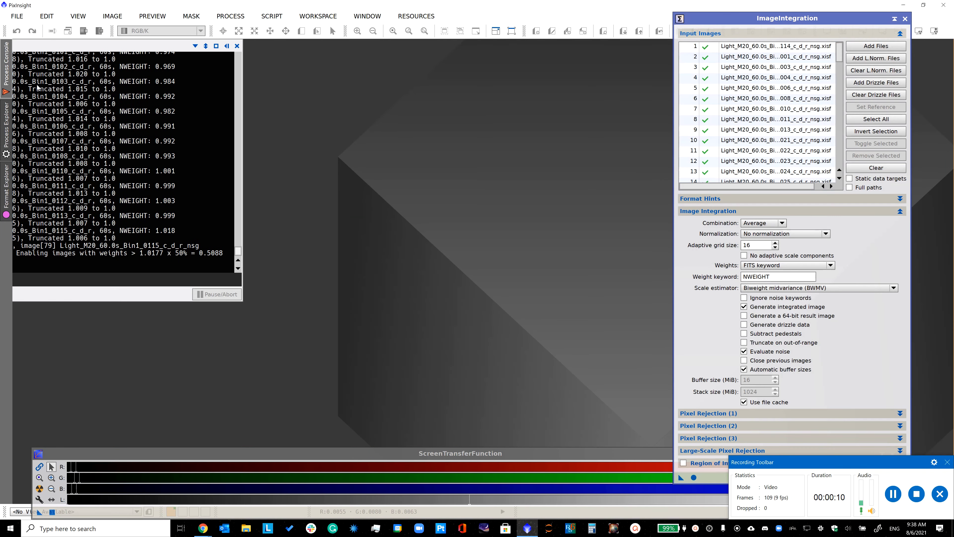
scroll(183, 155, "up", 3)
scroll(183, 155, "up", 20)
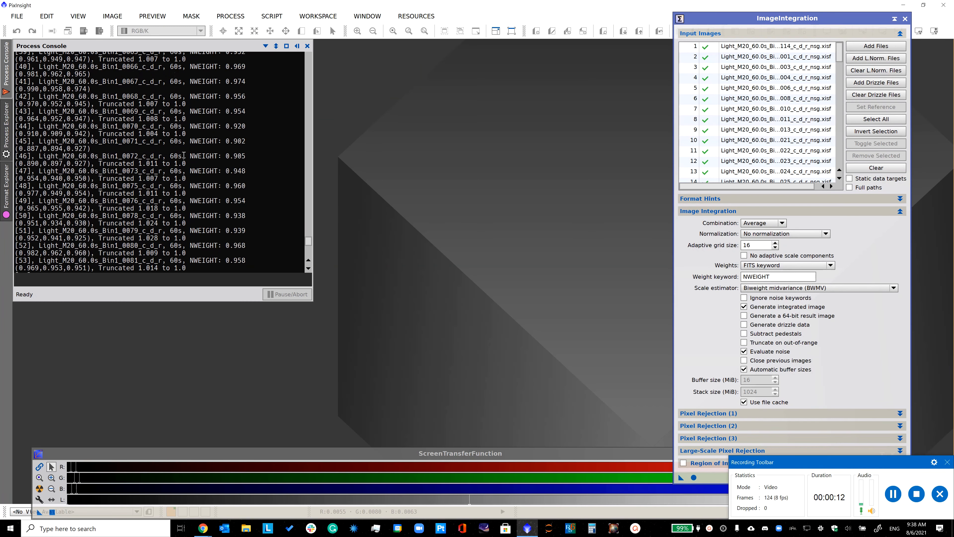
scroll(183, 155, "up", 15)
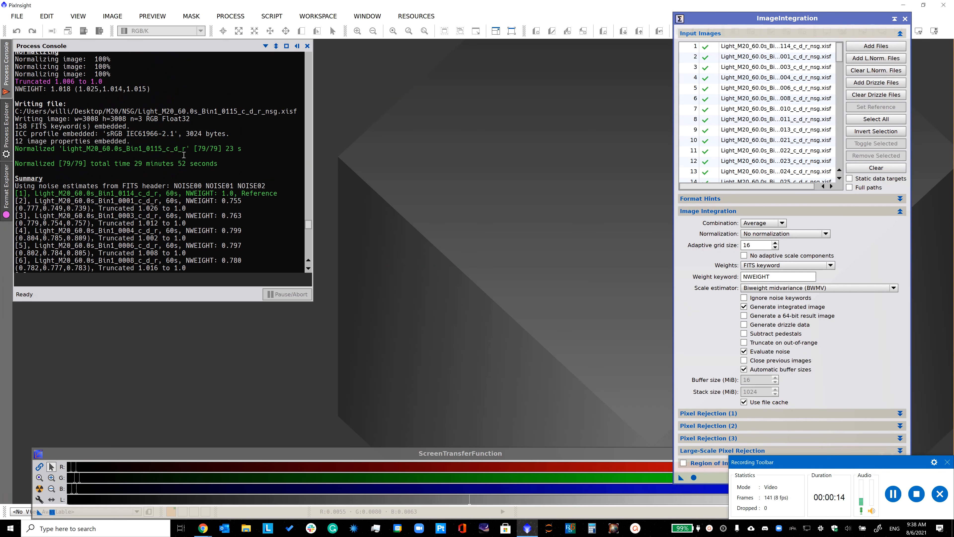
scroll(243, 195, "down", 3)
scroll(244, 195, "down", 20)
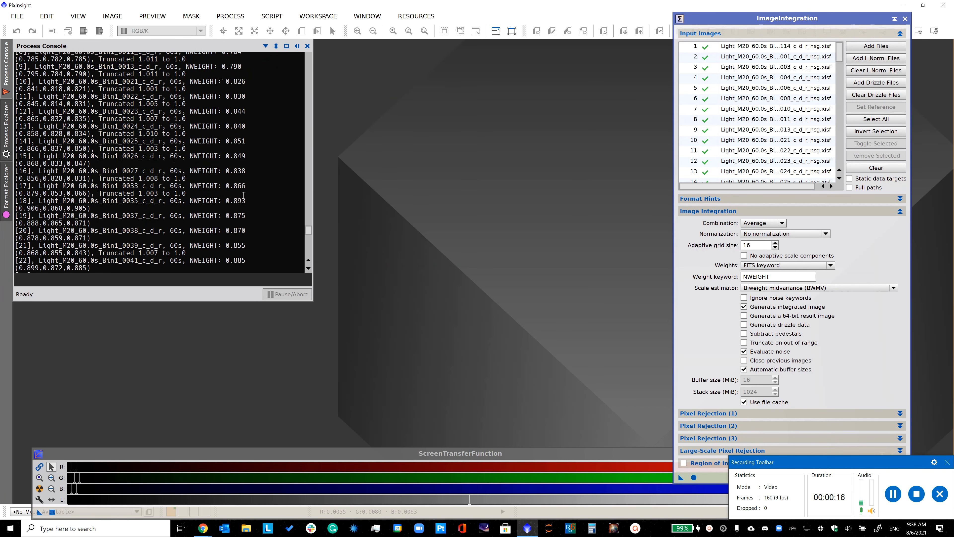
scroll(243, 195, "down", 17)
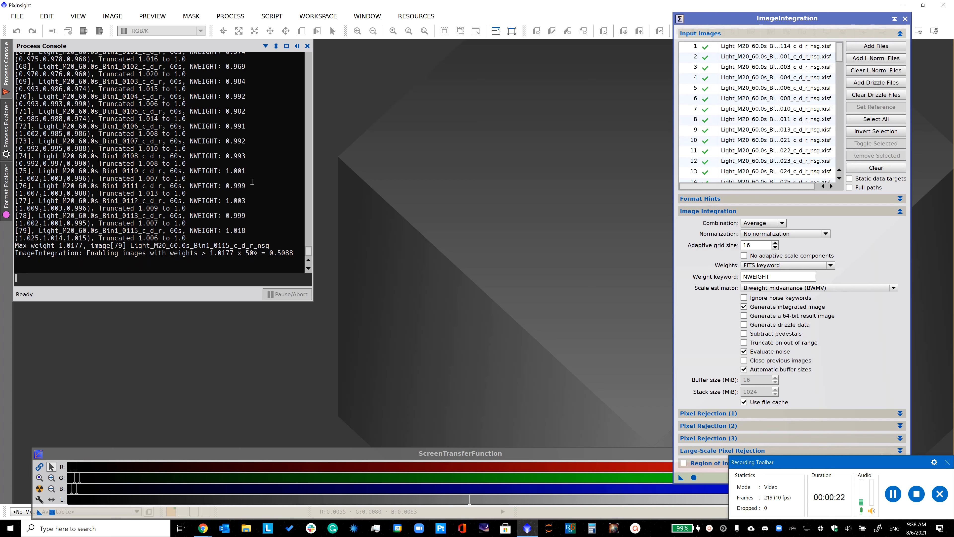
left_click(248, 230)
left_click_drag(240, 230, 227, 230)
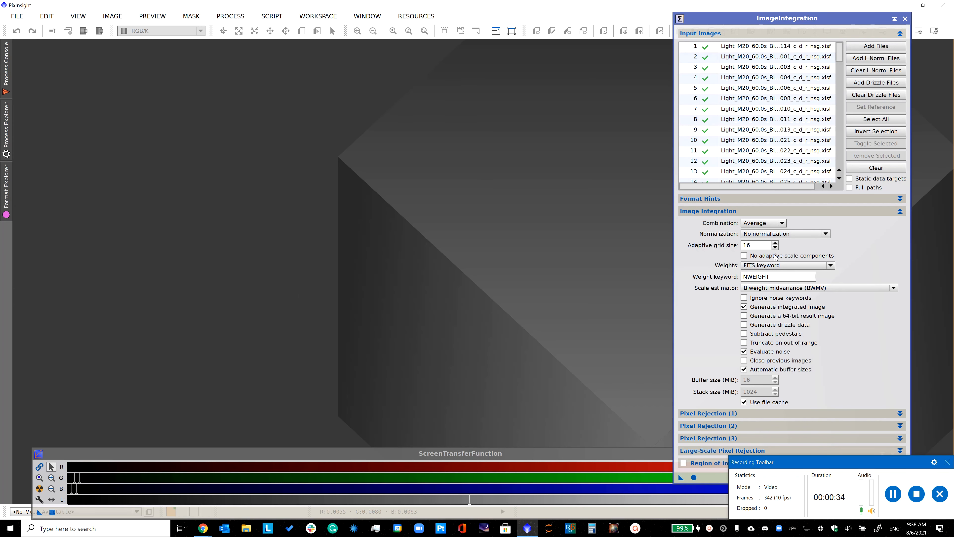
- Set the ImageIntegration pixel rejection algorithm to Linear Fit Clipping and turn off low range clipping
left_click(728, 211)
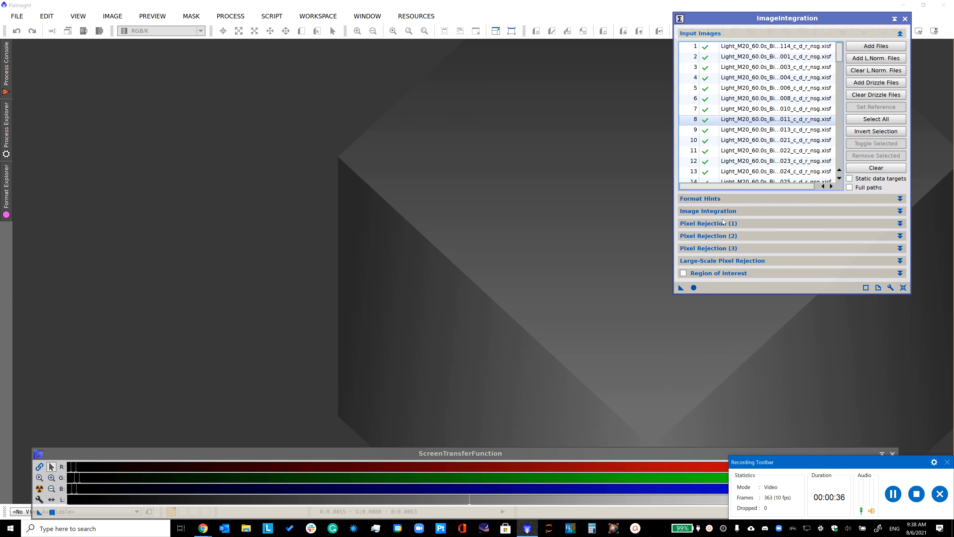
left_click(724, 223)
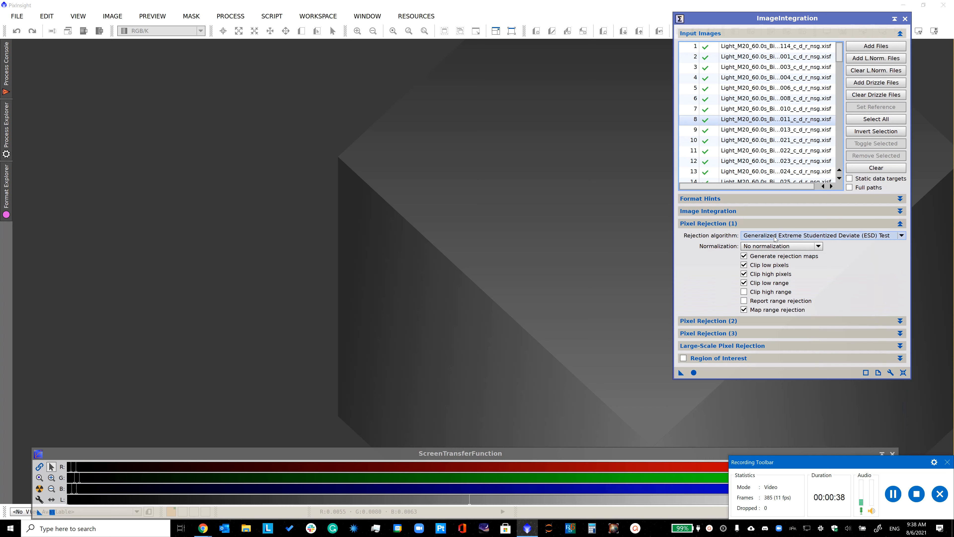
left_click(774, 237)
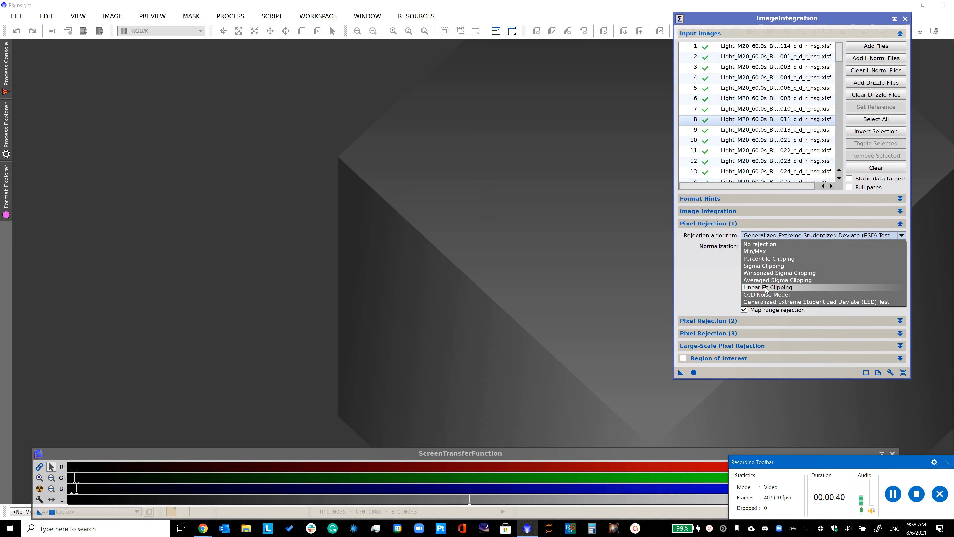
left_click(765, 281)
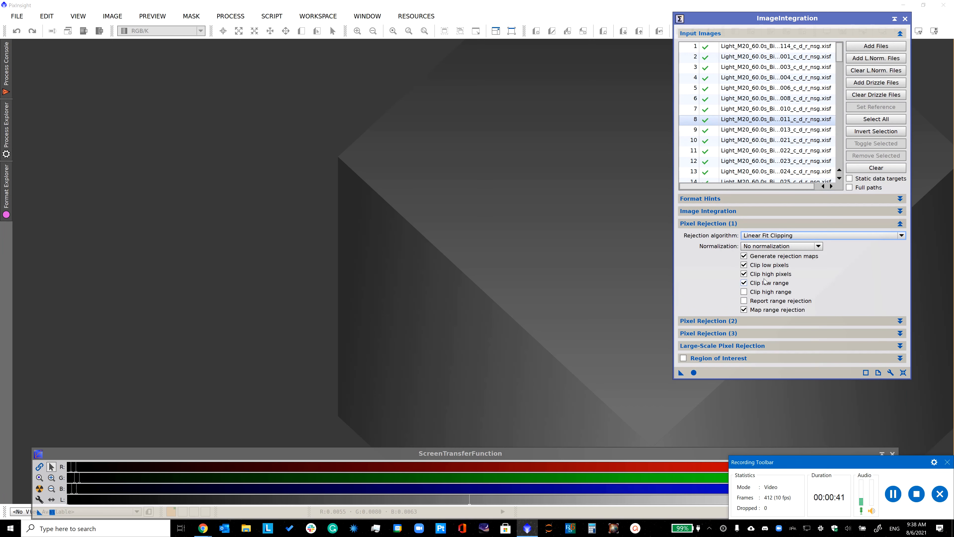
left_click(744, 283)
left_click(727, 213)
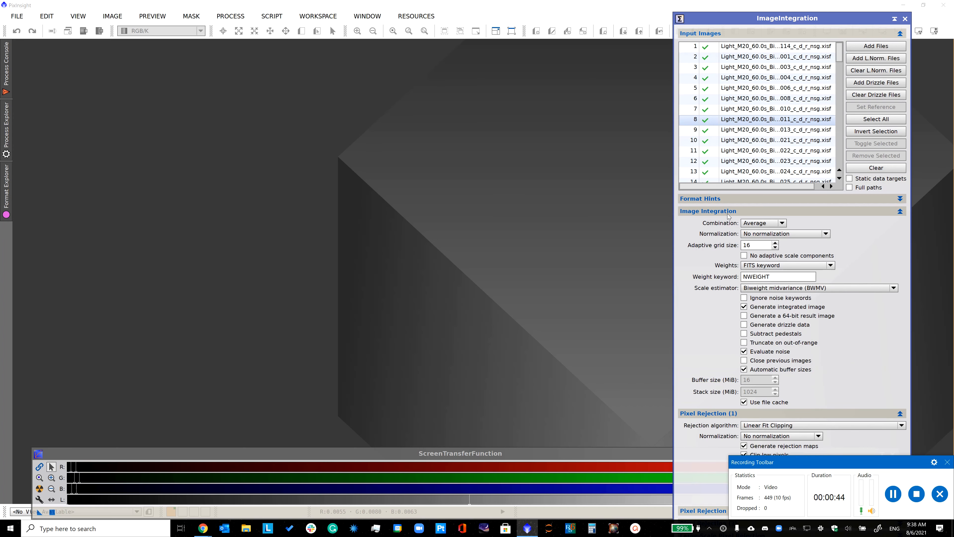
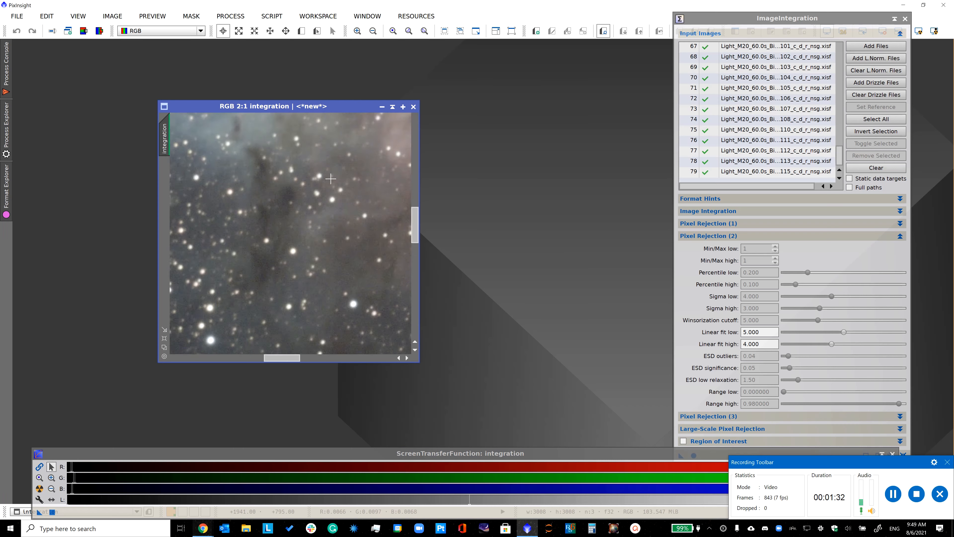
- Save the integrated image as integration.xisf in the M20 folder with the 32-bit floating point sample format
scroll(330, 178, "down", 4)
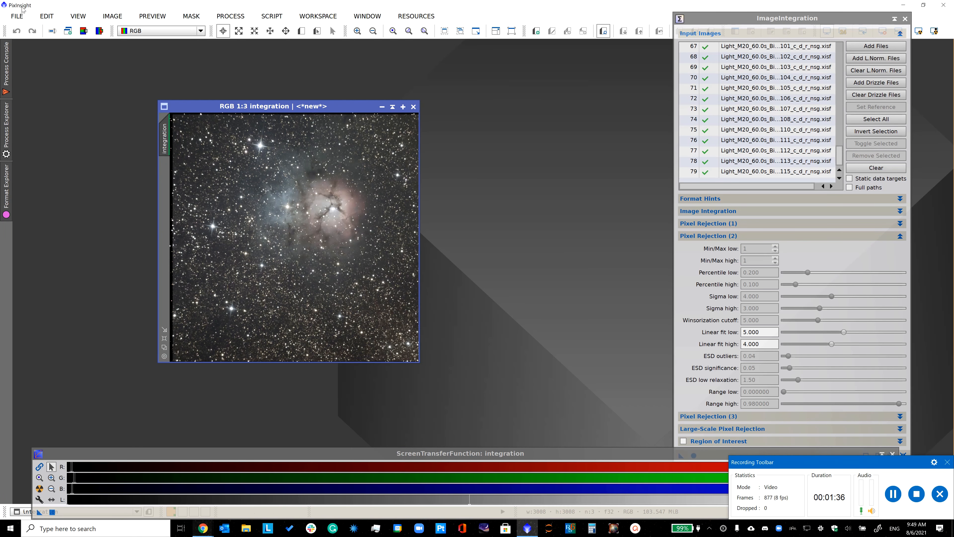
left_click(17, 16)
key("Escape")
key("ctrl+shift+s")
left_click(119, 31)
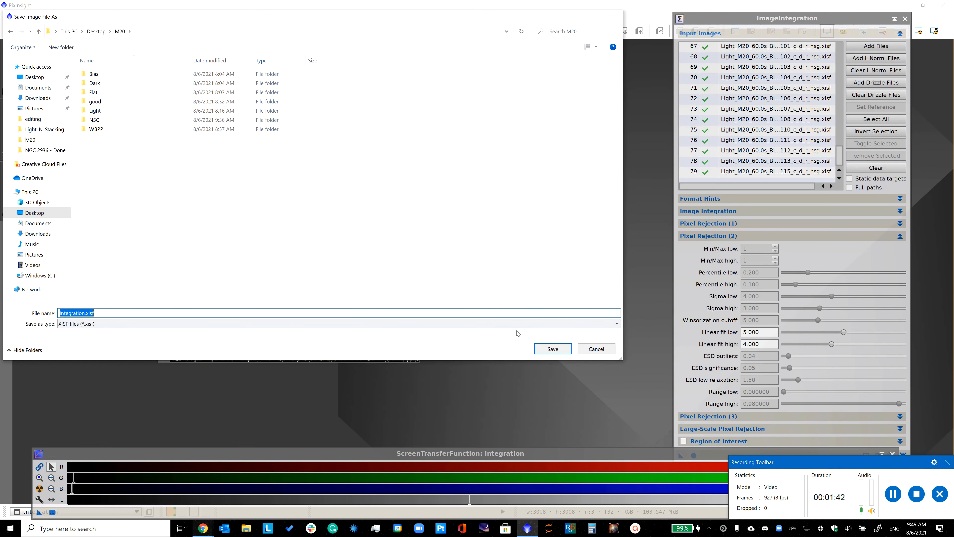
left_click(550, 349)
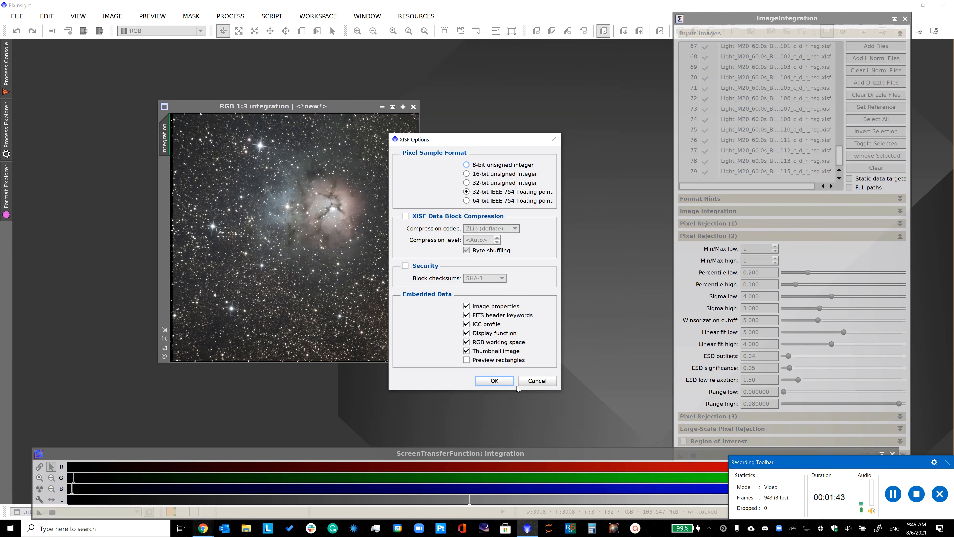
left_click(494, 381)
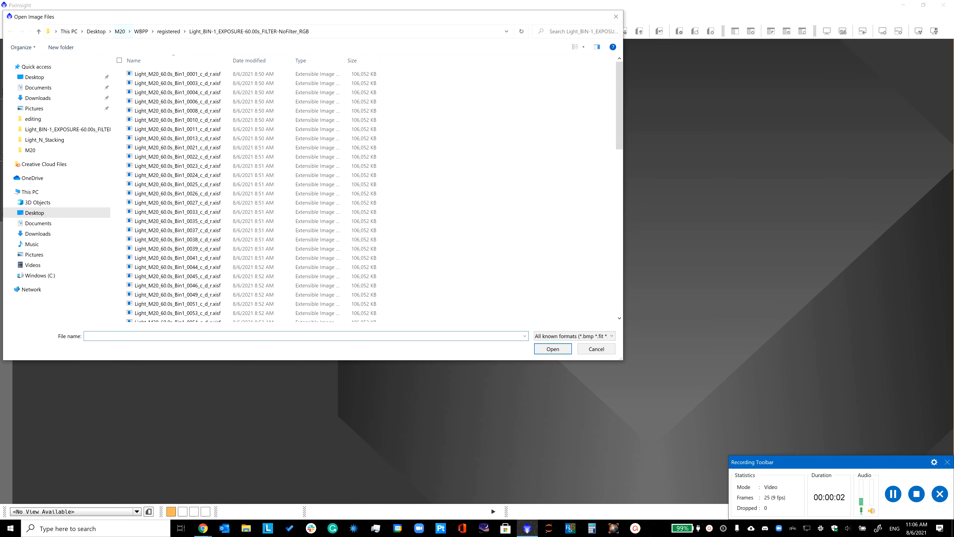
- Open integration.xisf from the M20 folder and move its image window away from the workspace corner
left_click(119, 31)
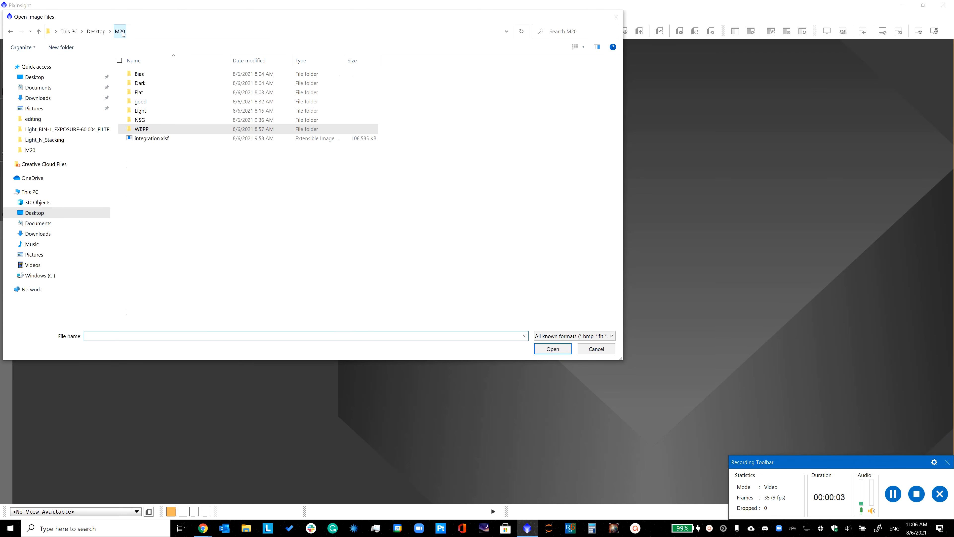
left_click(152, 138)
left_click(552, 349)
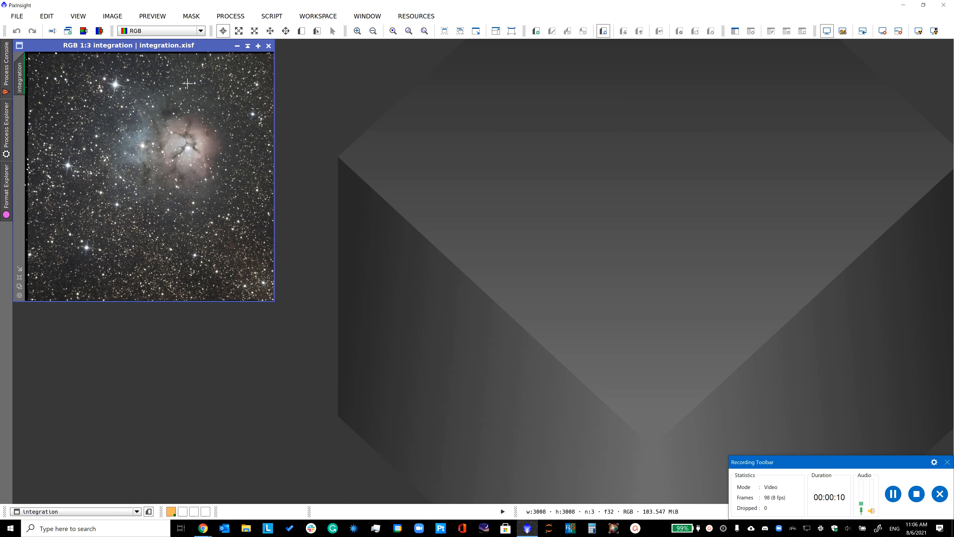
left_click_drag(162, 45, 255, 78)
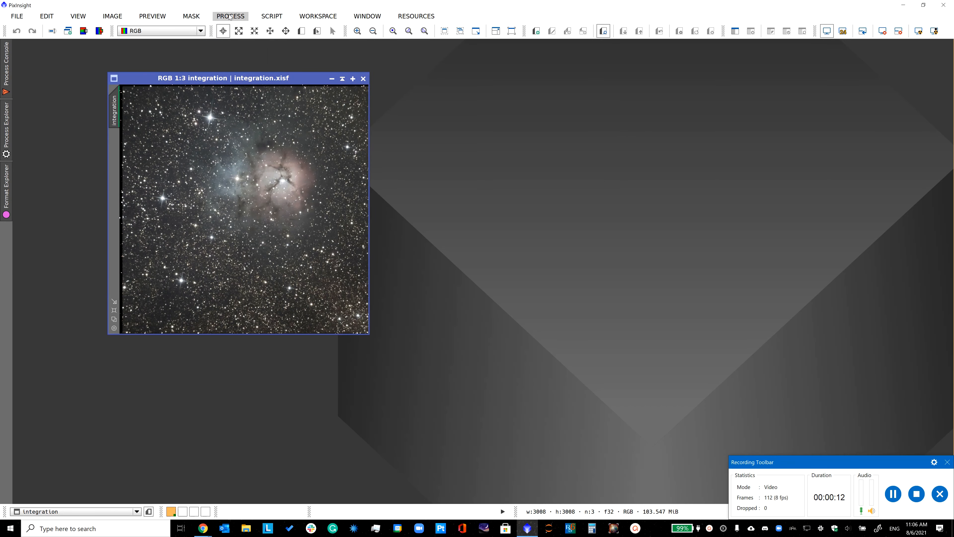
left_click(230, 16)
mouse_move(276, 19)
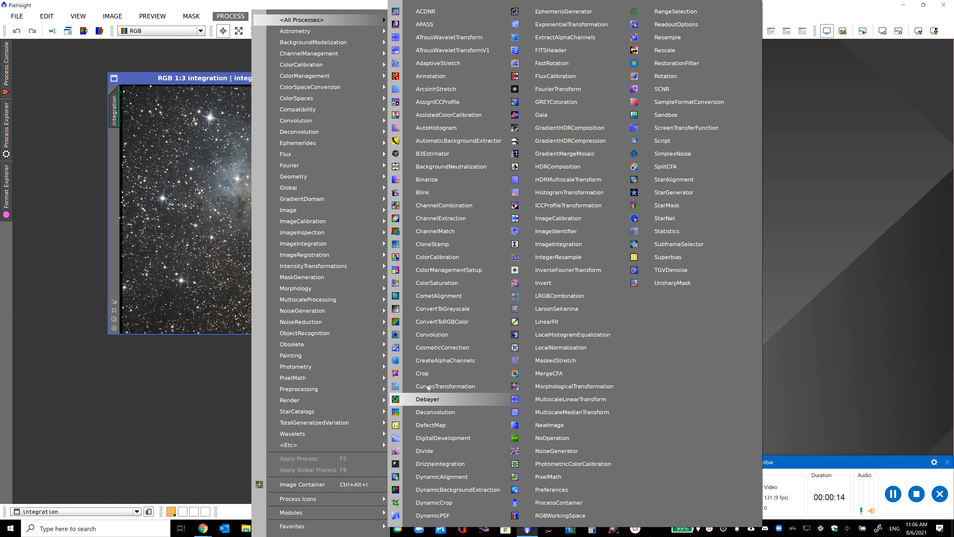
left_click(422, 373)
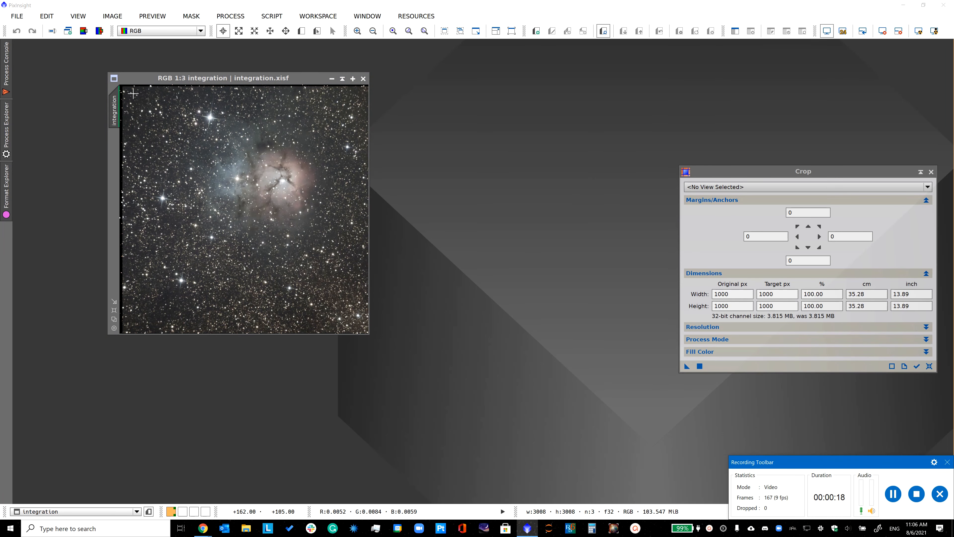
left_click_drag(132, 94, 306, 209)
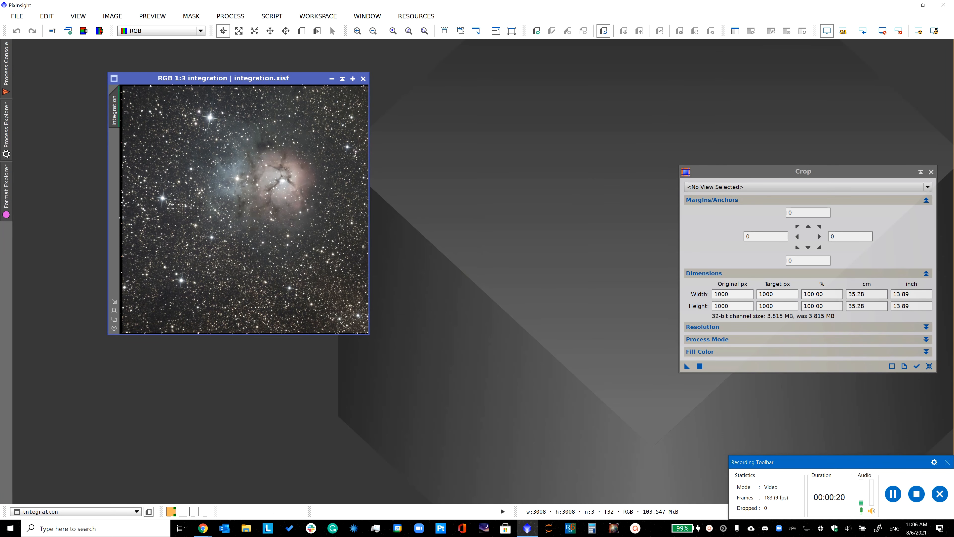
- Crop the dark edges off the integration image with DynamicCrop to about 2685 × 2712 px, accepting deletion of the astrometric solution
left_click(223, 15)
mouse_move(276, 21)
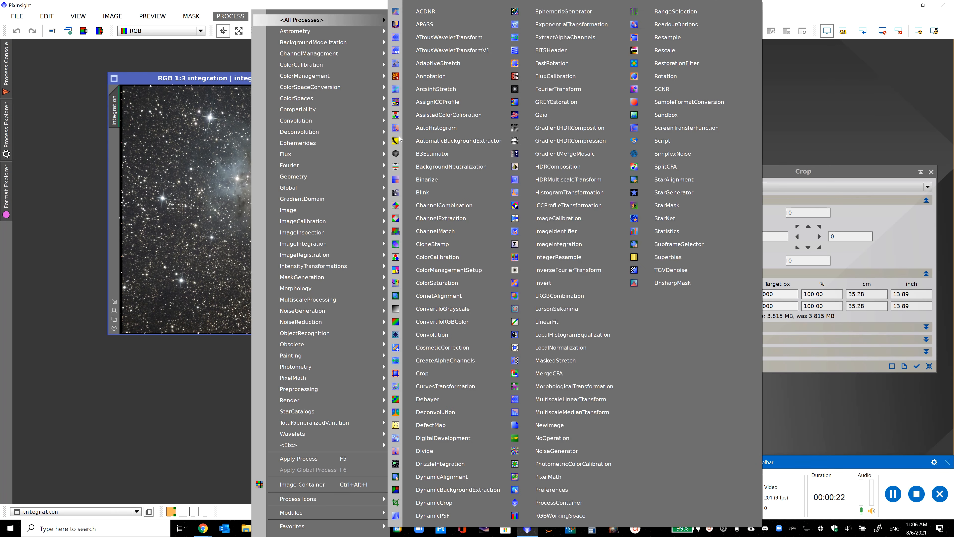
left_click(434, 503)
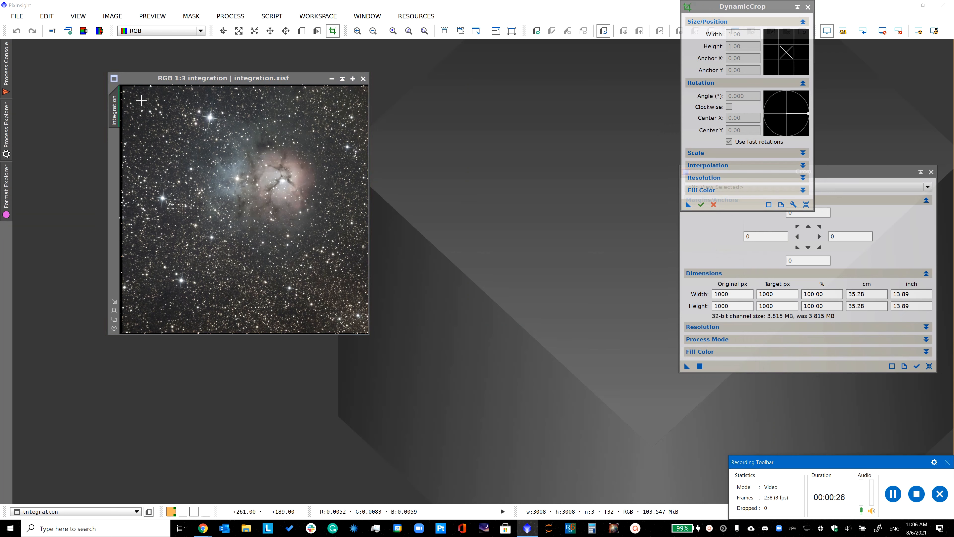
mouse_move(132, 95)
left_mouse_down()
mouse_move(297, 239)
mouse_move(326, 300)
mouse_move(357, 303)
mouse_move(355, 320)
left_mouse_up()
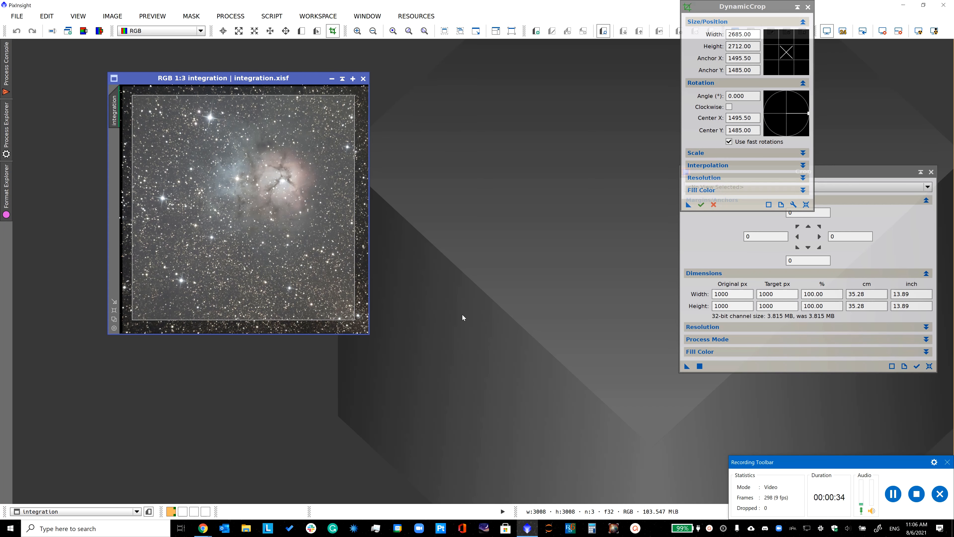
left_click(701, 205)
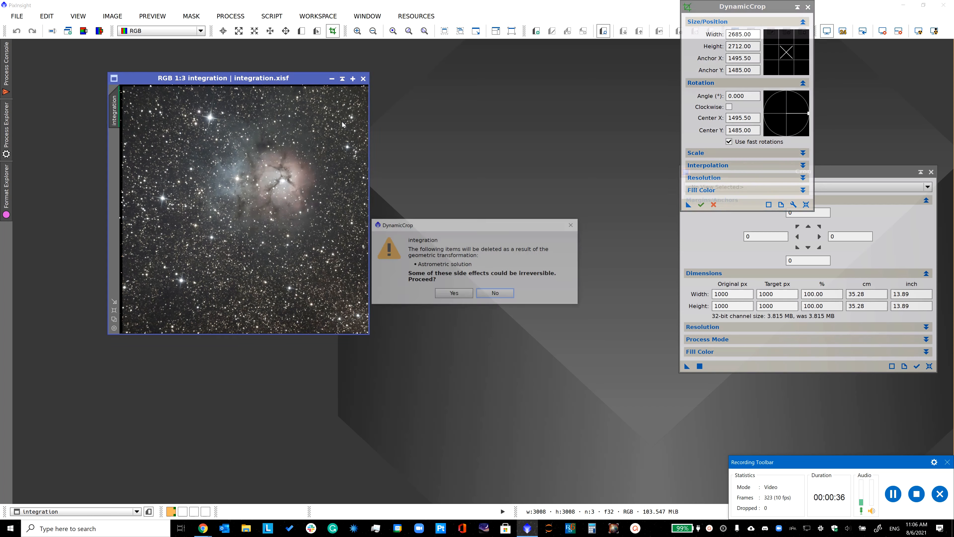
left_click(449, 294)
- Start saving the cropped image under a new name and create a folder named editing inside M20 as its destination
left_click(17, 16)
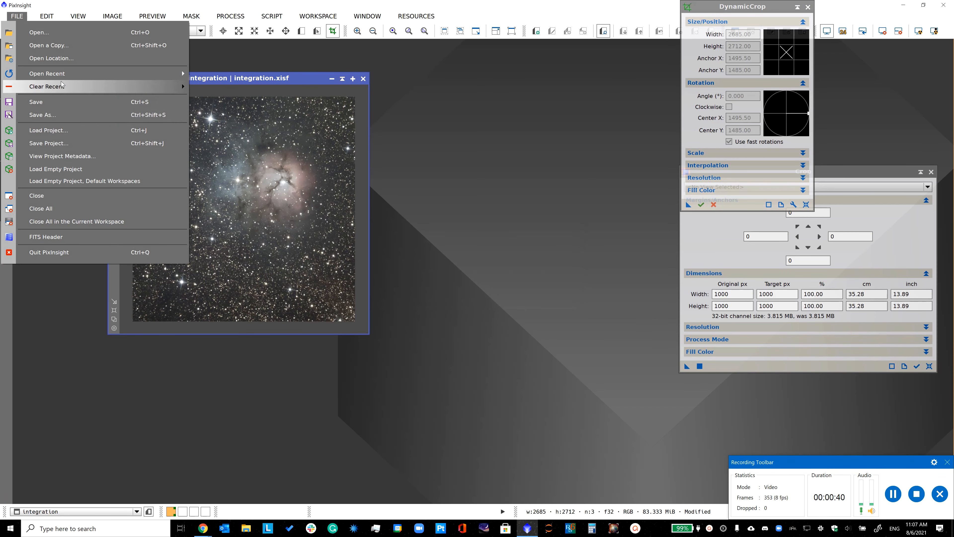
left_click(128, 114)
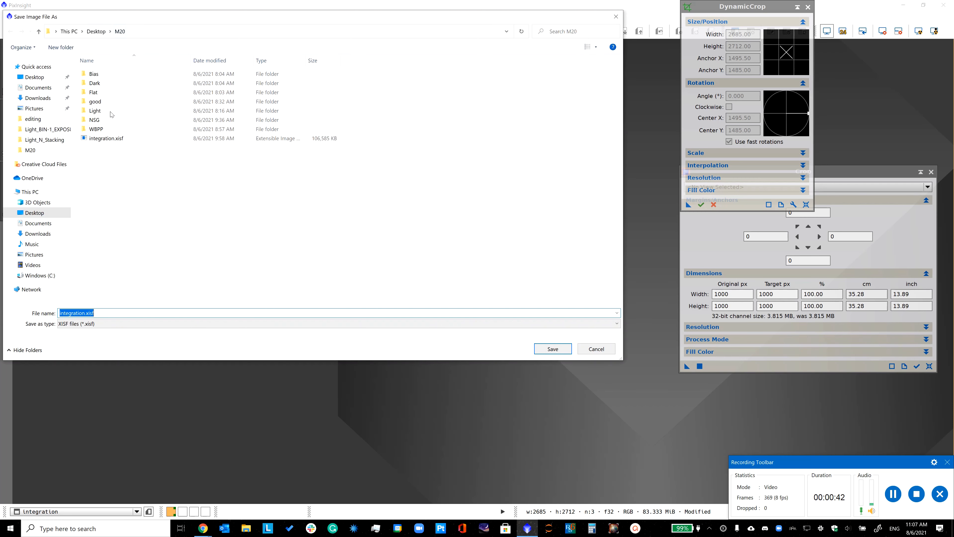
right_click(136, 198)
mouse_move(91, 303)
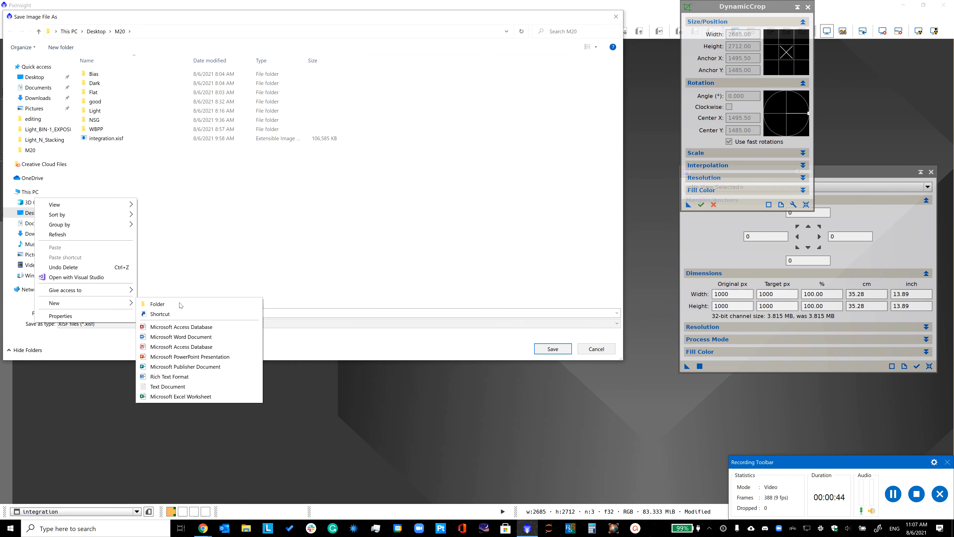
left_click(179, 305)
type("editing")
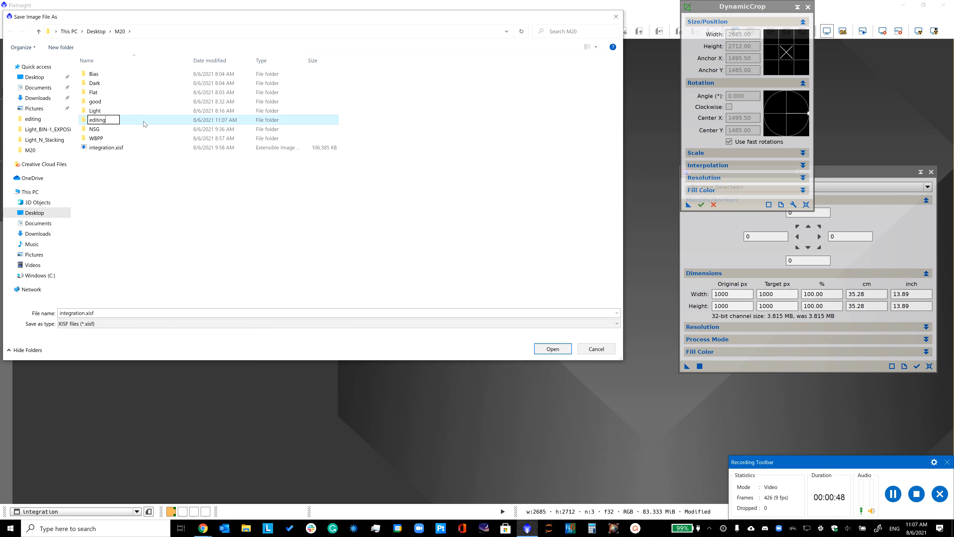
key("Return")
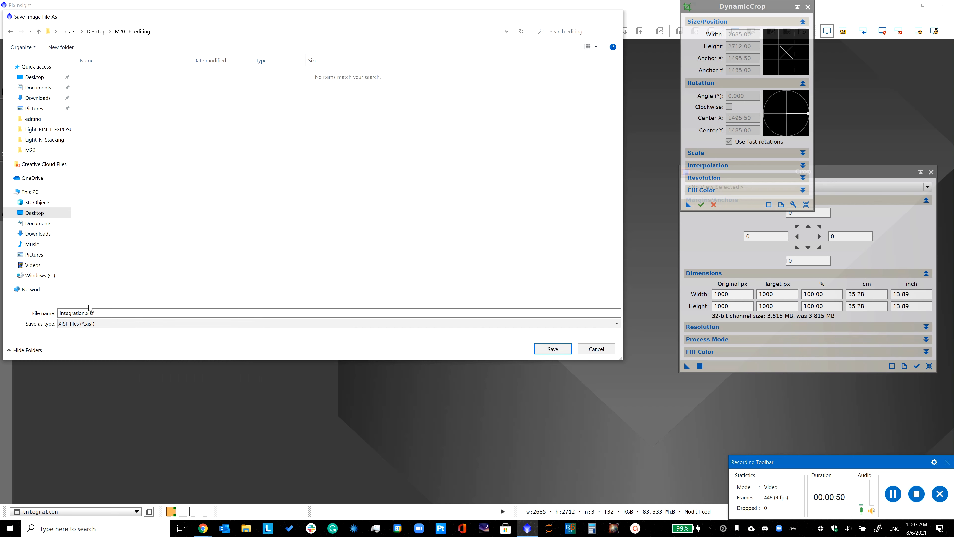
- Save the cropped image as crop.xisf in the editing folder and close the Crop and DynamicCrop windows
double_click(116, 315)
type("crop")
key("Return")
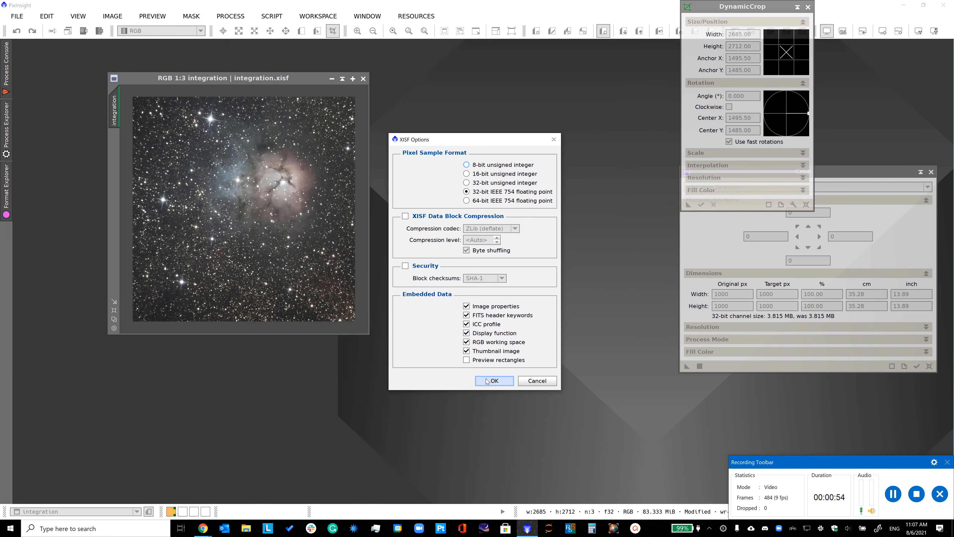
left_click(487, 381)
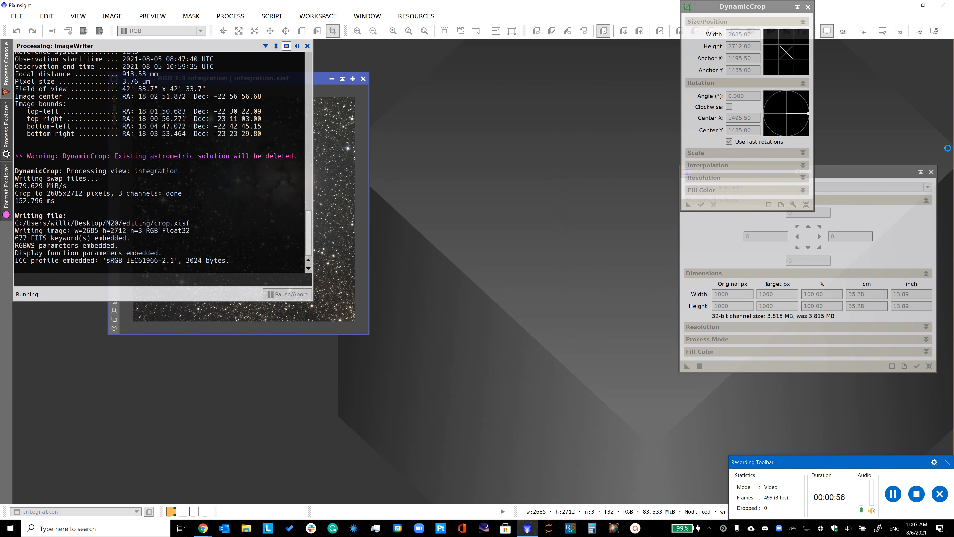
left_click(931, 172)
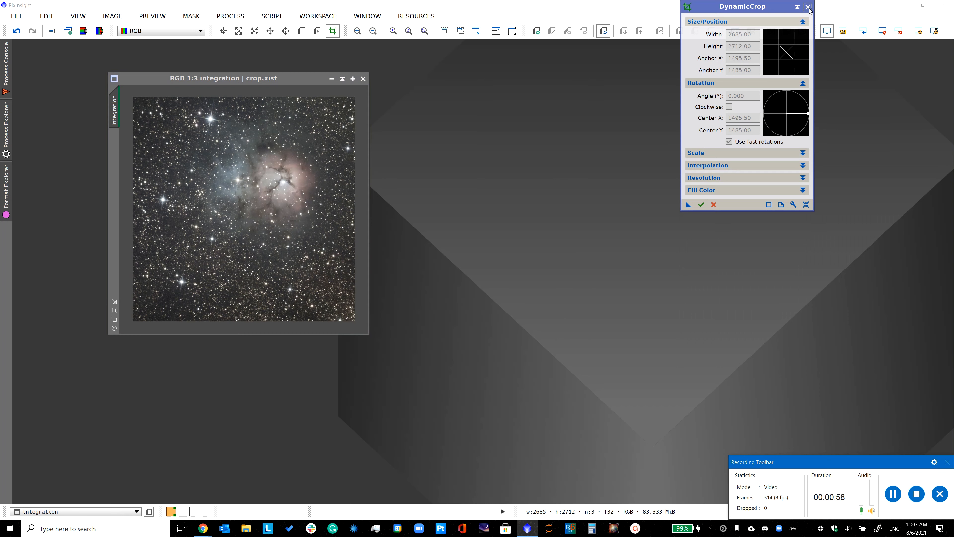
left_click(807, 8)
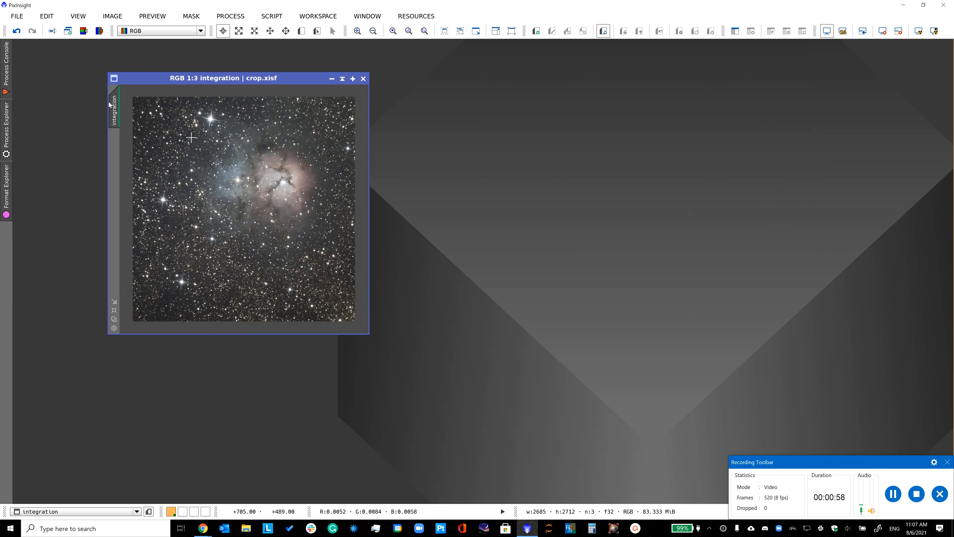
- Open the ImageSolver script for the cropped image and review its focal distance and pixel size
left_click(272, 16)
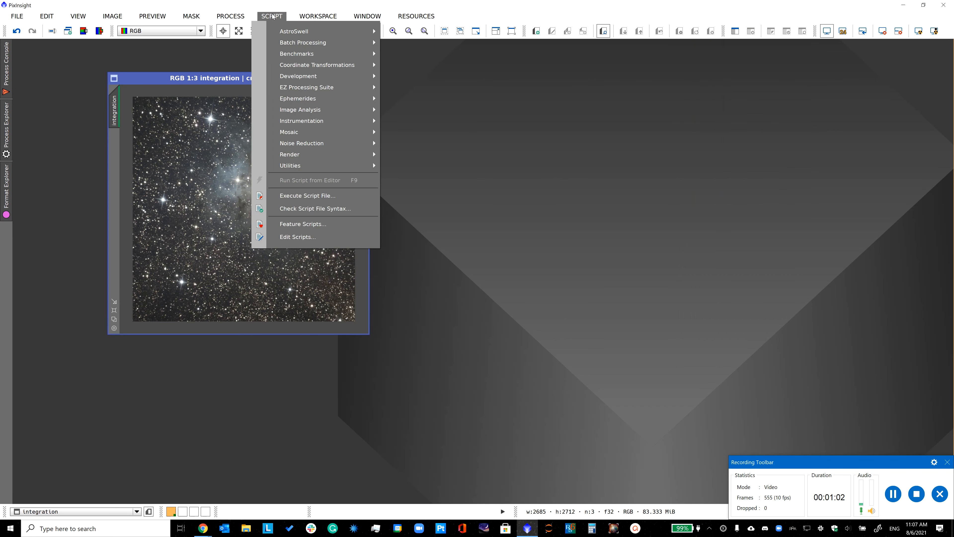
mouse_move(295, 137)
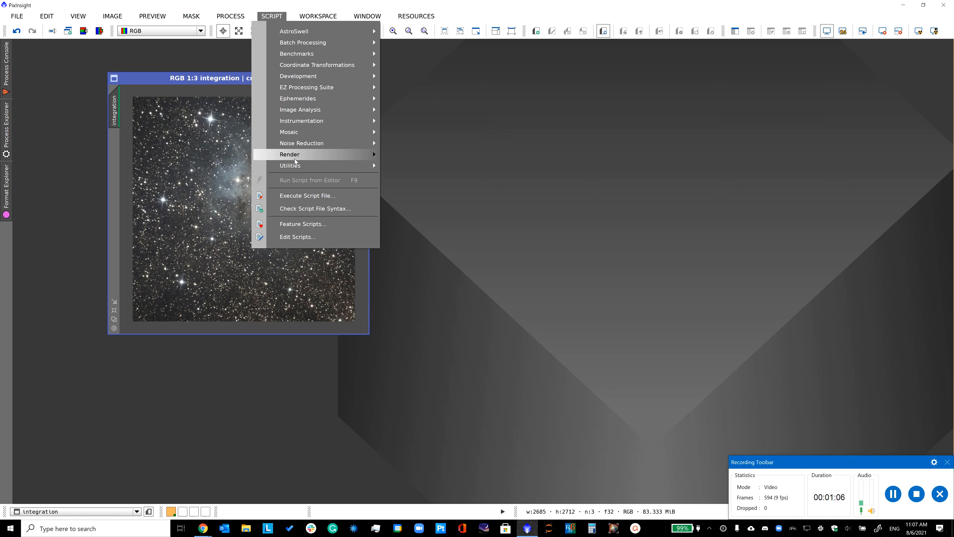
mouse_move(302, 115)
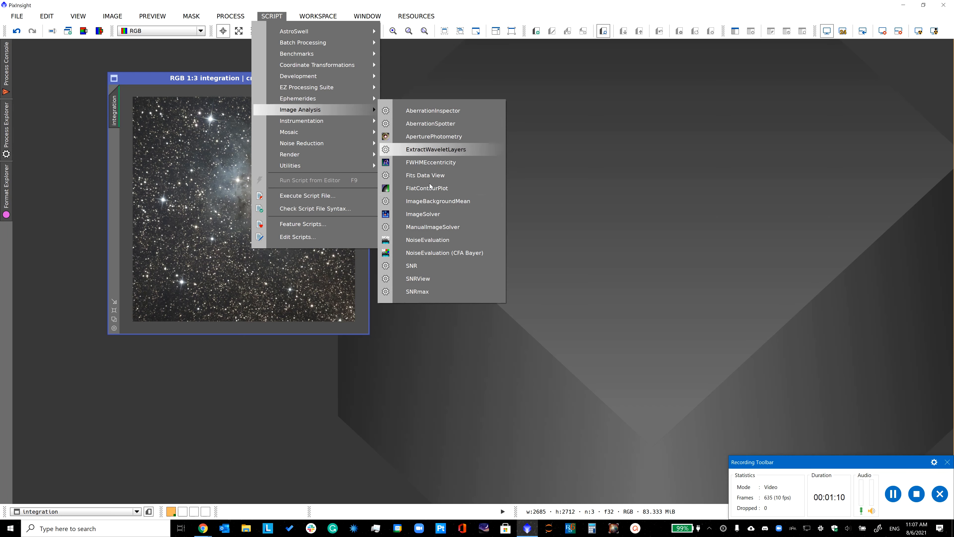
left_click(437, 216)
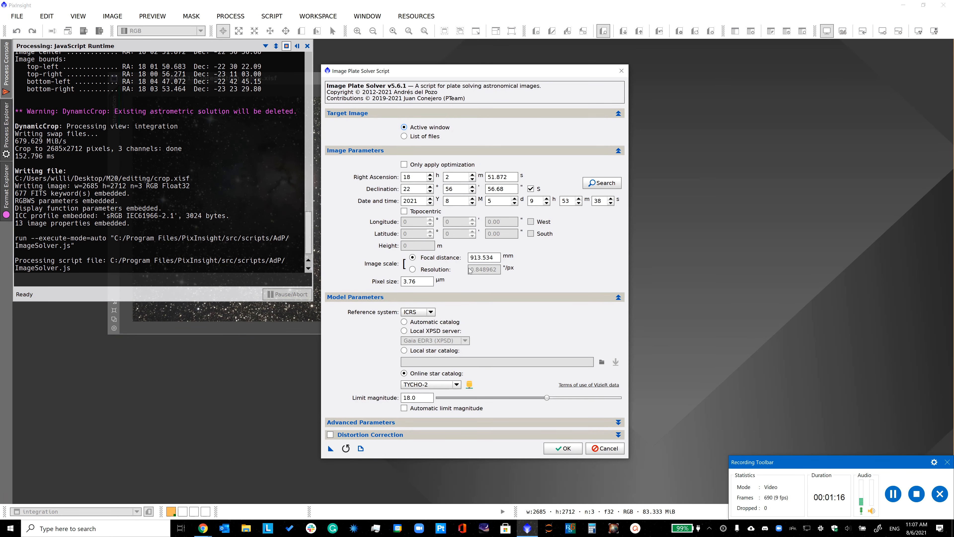
left_click(407, 282)
left_click(490, 260)
left_click_drag(400, 72, 428, 27)
- Enable distortion correction and optimization of the solution in ImageSolver, and plate-solve the active image
left_click(410, 378)
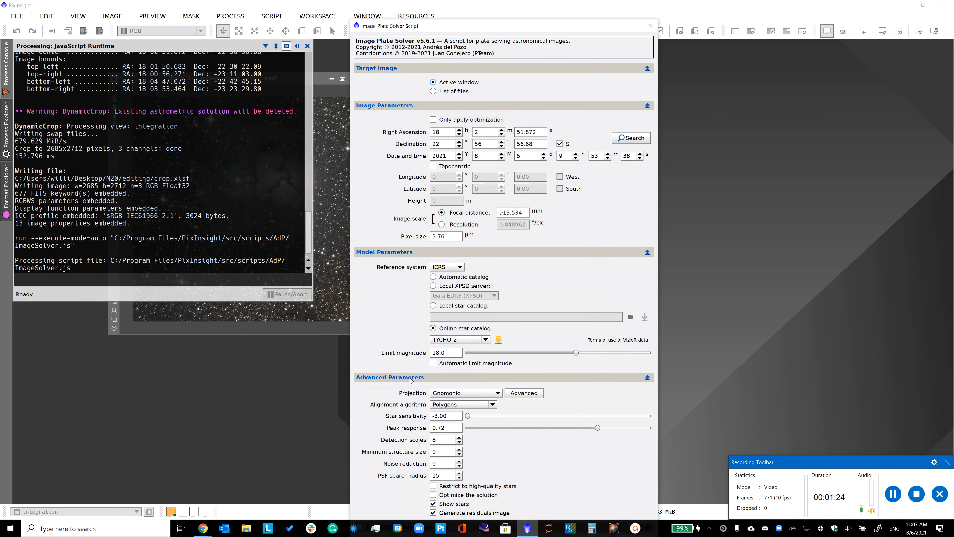
left_click(410, 377)
left_click(360, 390)
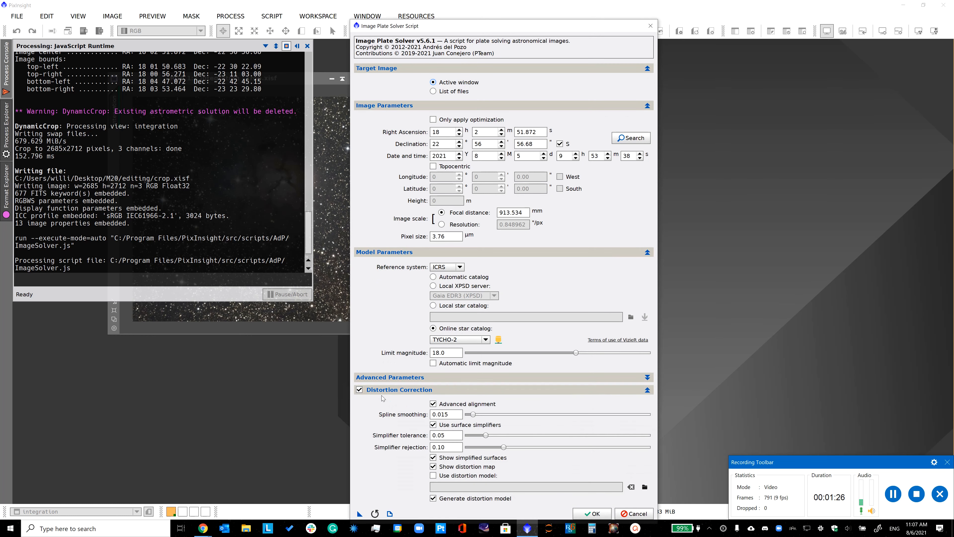
left_click(387, 393)
left_click(393, 377)
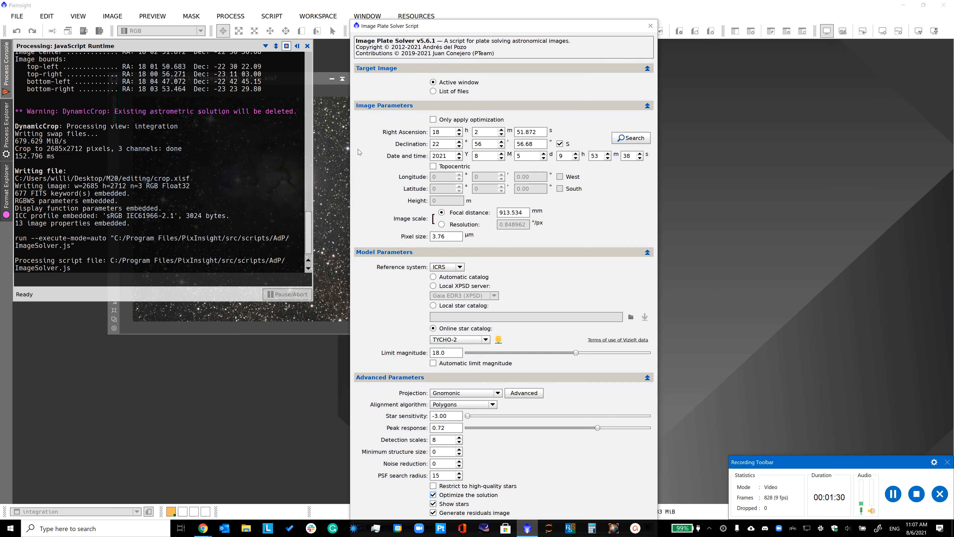
left_click(373, 107)
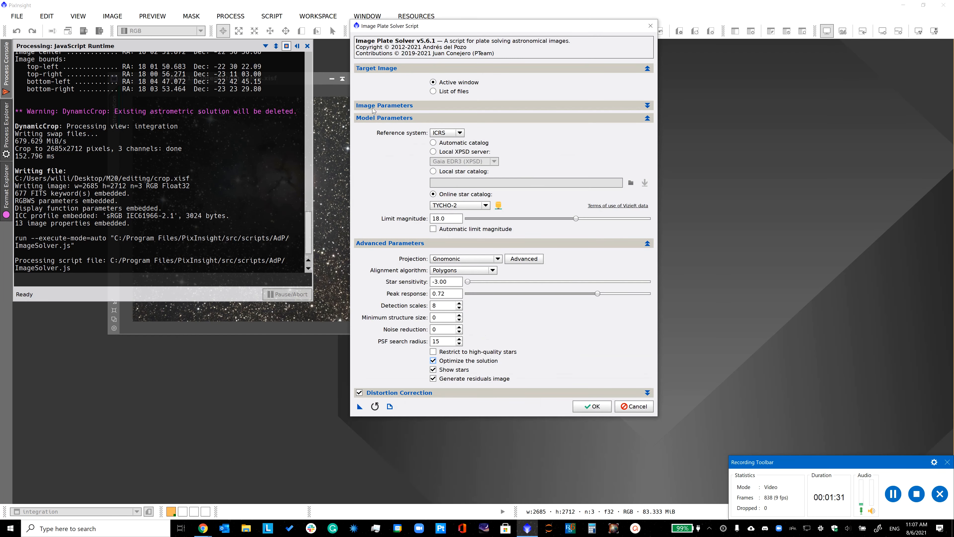
left_click(587, 405)
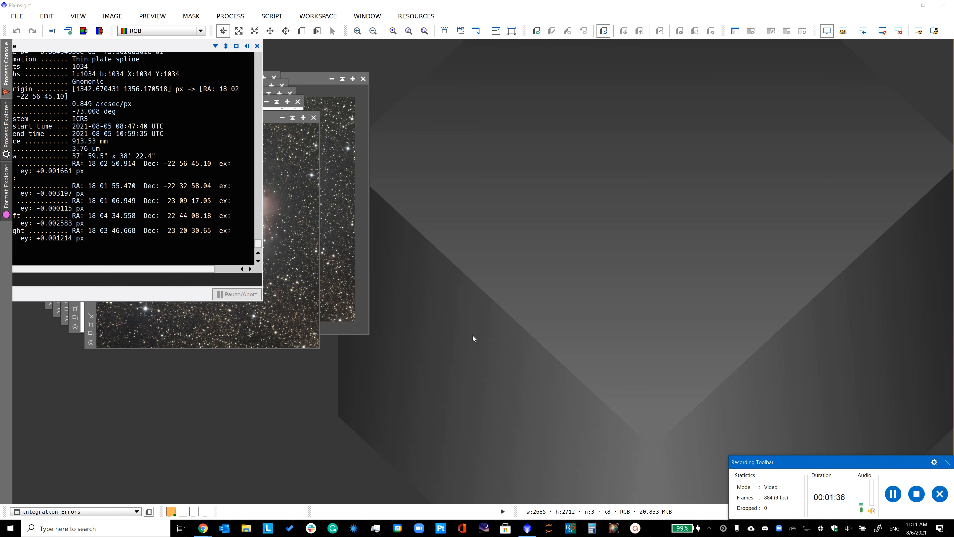
- Inspect the star markers in the integration_Errors image up close, and close it along with both simplified surface images
scroll(202, 245, "up", 3)
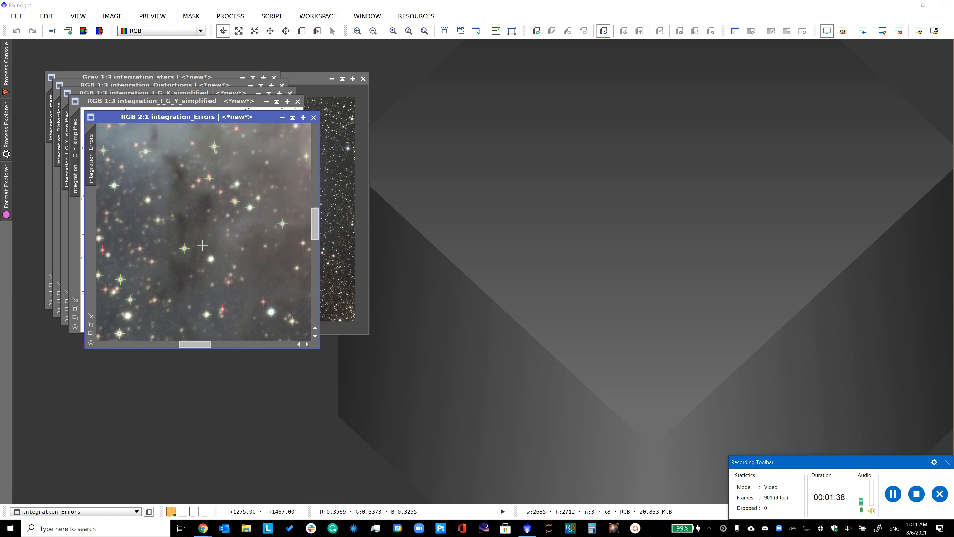
scroll(202, 245, "up", 1)
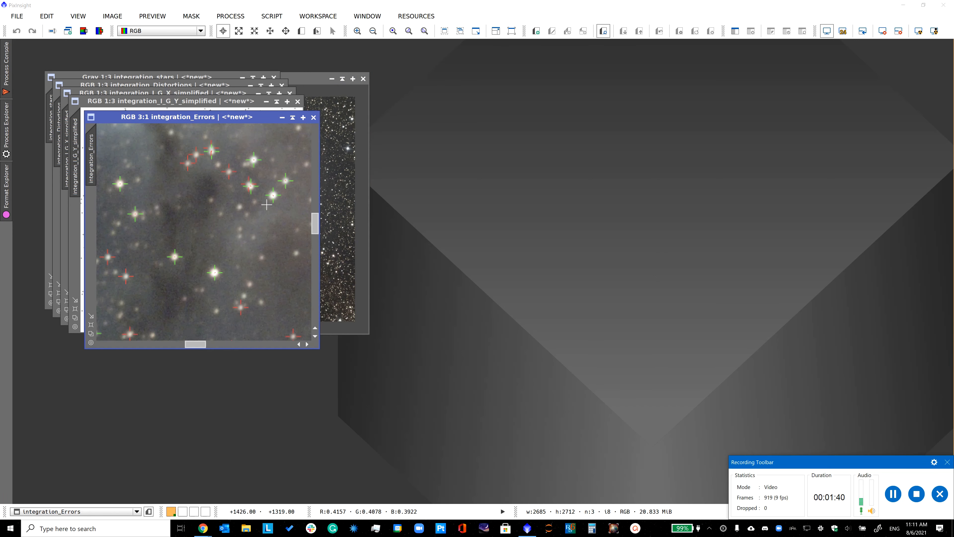
left_click(314, 118)
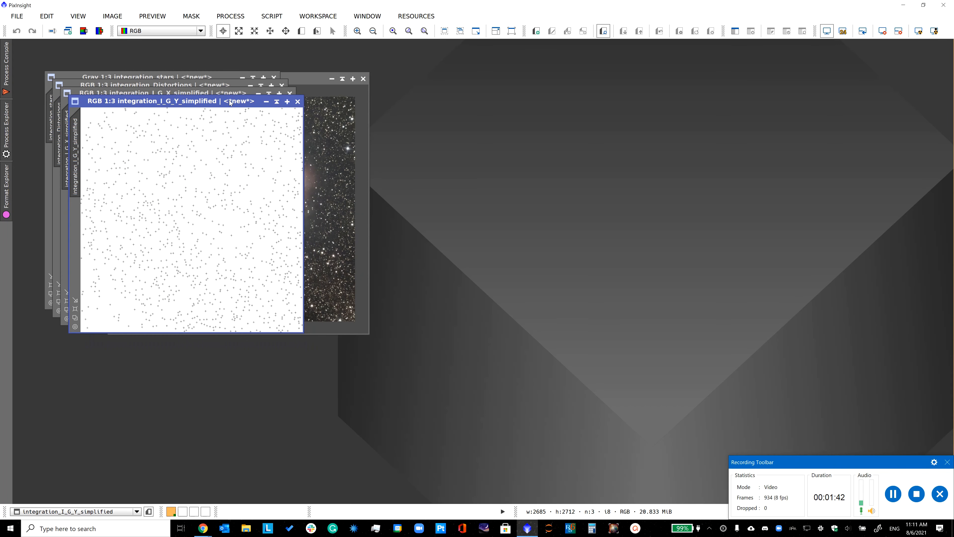
left_click(297, 102)
left_click(289, 93)
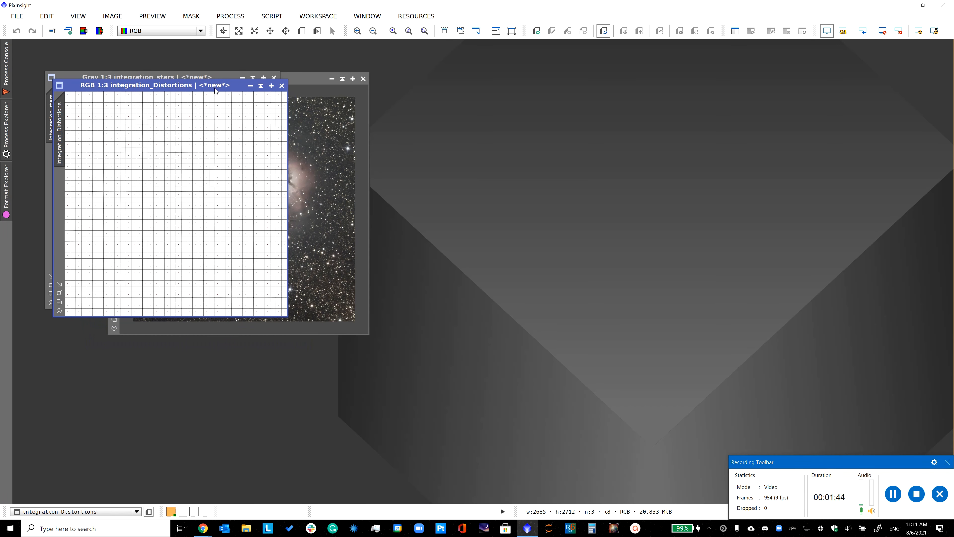
- Examine the grid of the integration_Distortions map at its centre and edges, and close it and the integration_stars image
left_click_drag(222, 90, 493, 126)
scroll(488, 245, "up", 4)
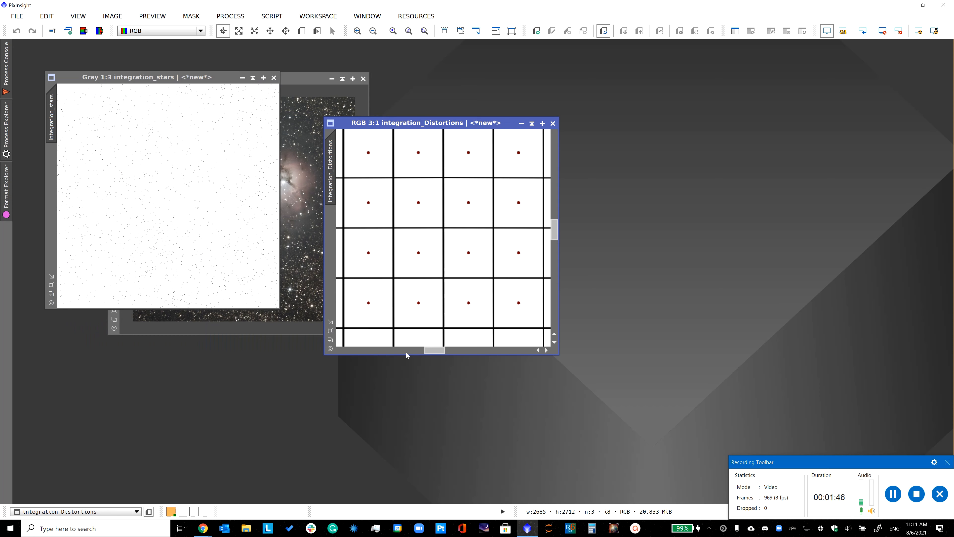
left_click_drag(432, 350, 342, 344)
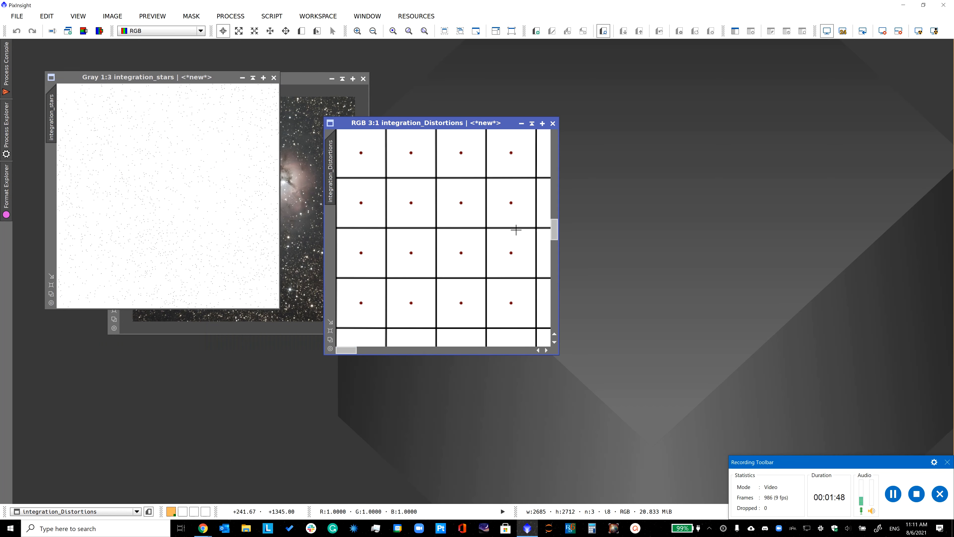
left_click_drag(558, 228, 545, 330)
scroll(417, 225, "down", 5)
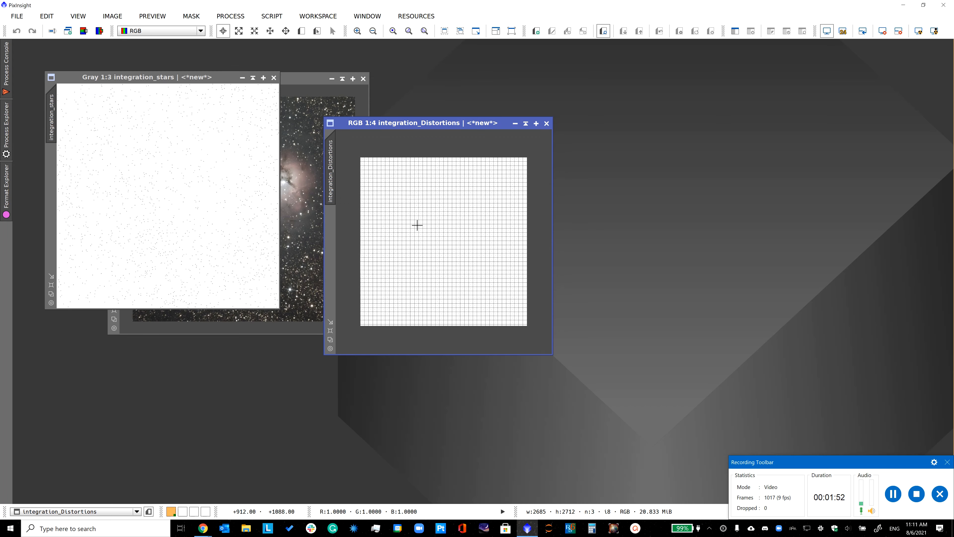
scroll(417, 225, "up", 1)
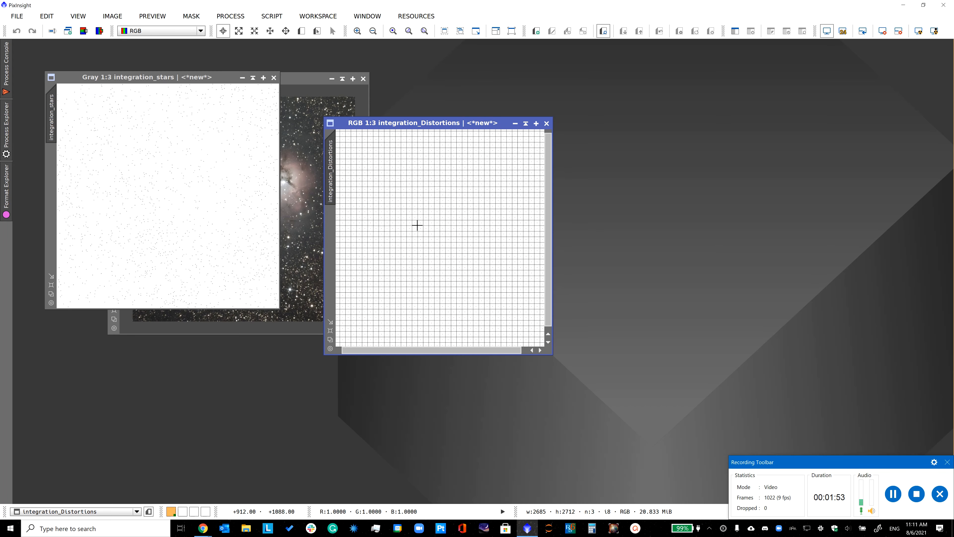
left_click(546, 123)
left_click(273, 77)
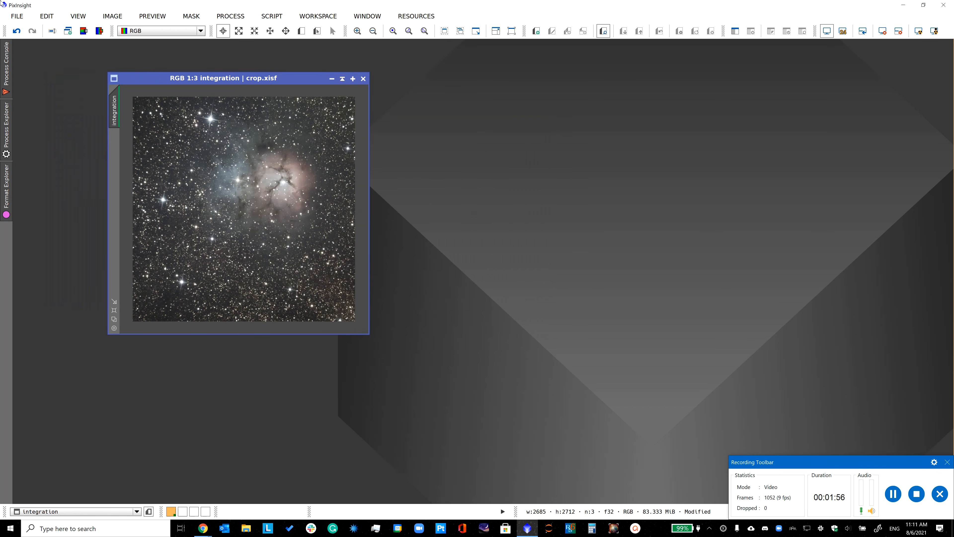
- Save the plate-solved image to crop.xisf and move its window nearer the workspace corner
left_click(15, 16)
left_click(43, 97)
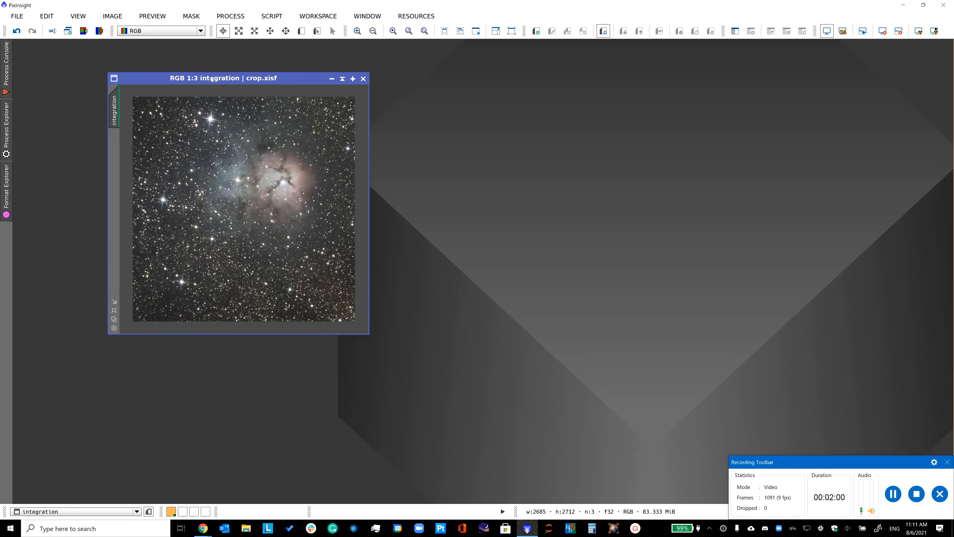
left_click_drag(212, 79, 173, 62)
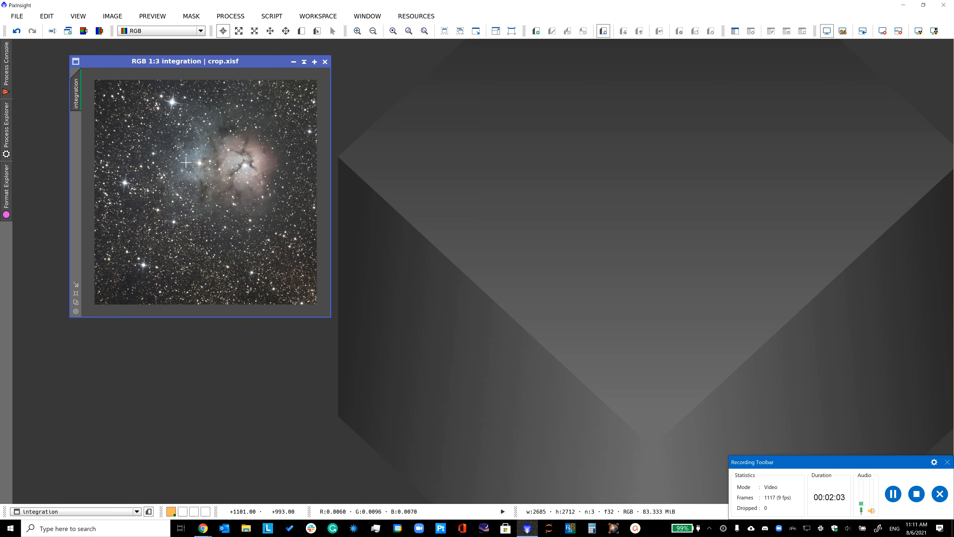
- Inspect the nebula in the crop.xisf image and duplicate the image as a clone
scroll(186, 162, "up", 3)
scroll(186, 177, "down", 2)
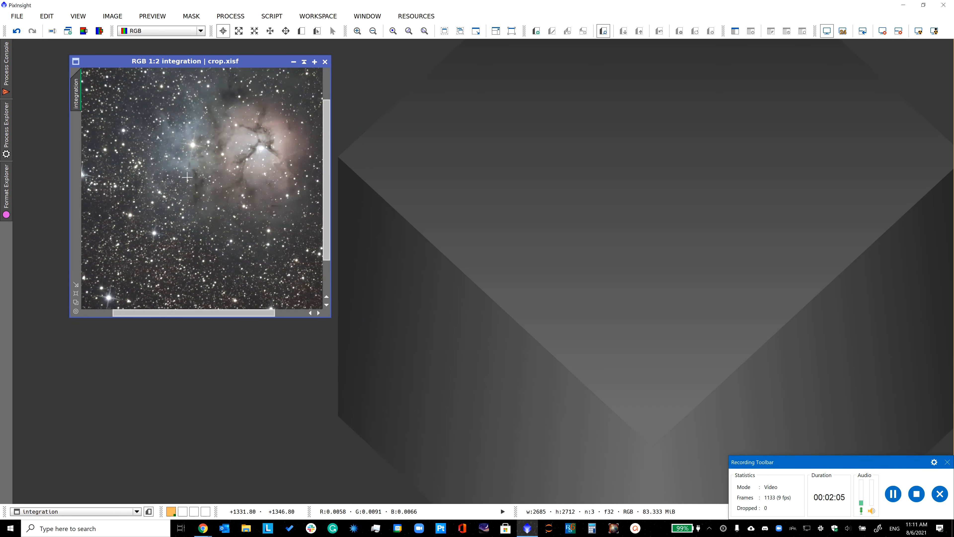
scroll(186, 177, "down", 1)
scroll(187, 177, "up", 1)
scroll(187, 177, "down", 1)
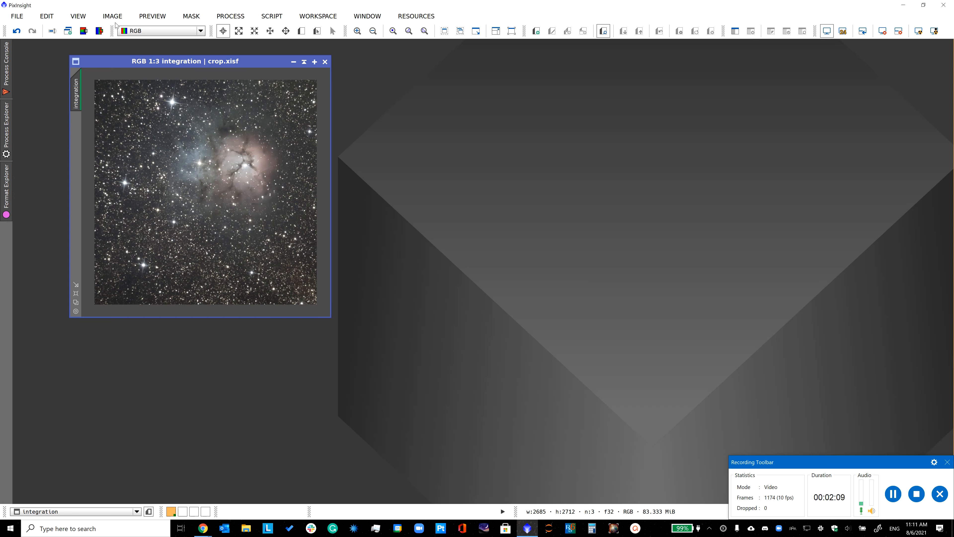
left_click(69, 30)
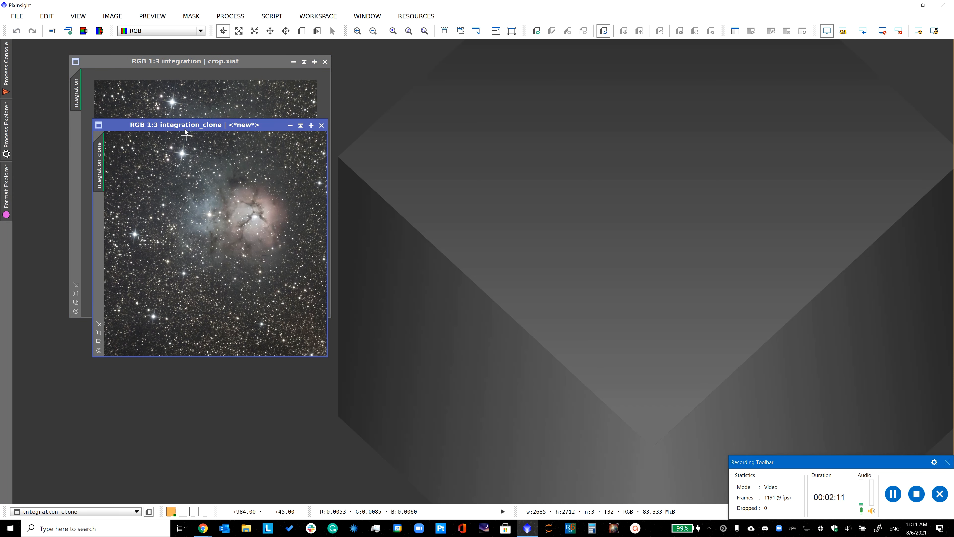
- Open MultiscaleMedianTransform, set it to 5 layers and enlarge its dialog to show the whole layer list
left_click(231, 16)
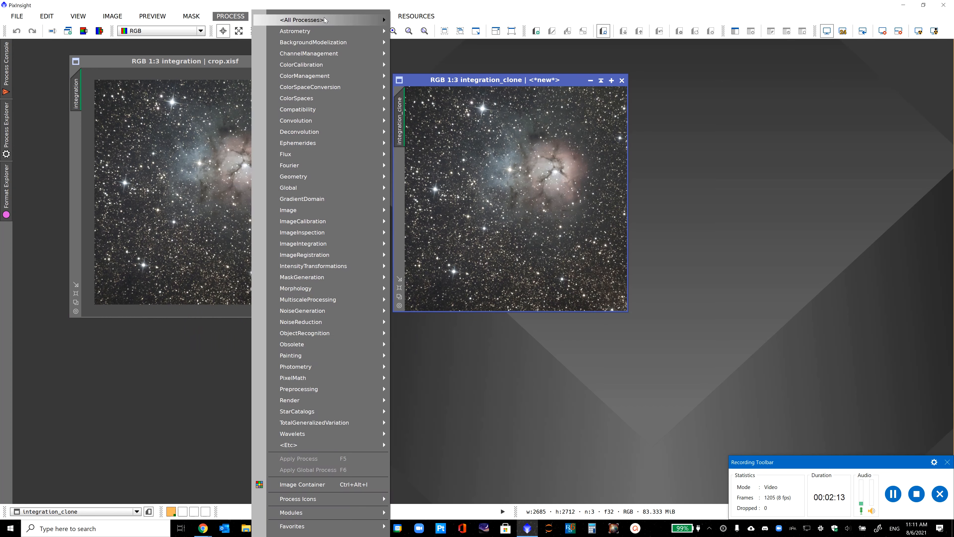
mouse_move(268, 20)
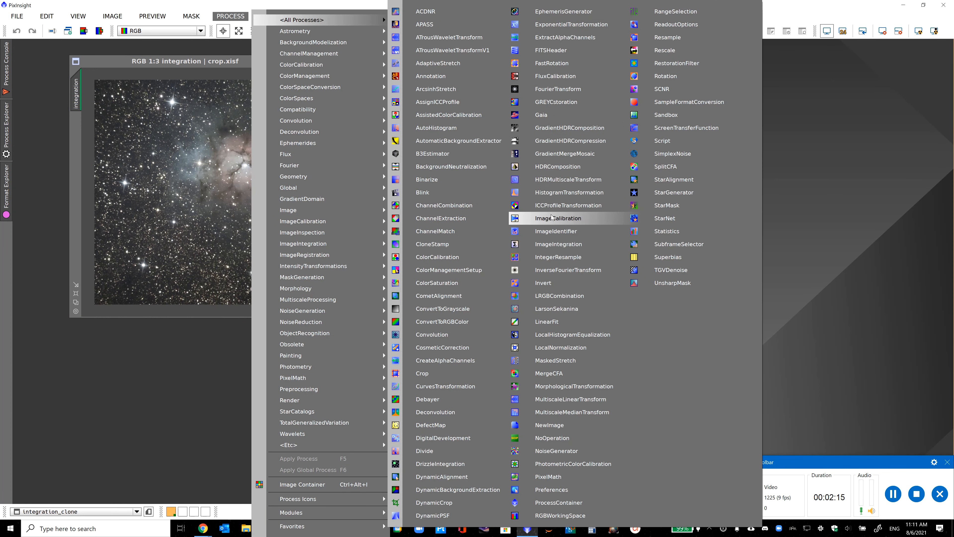
left_click(604, 412)
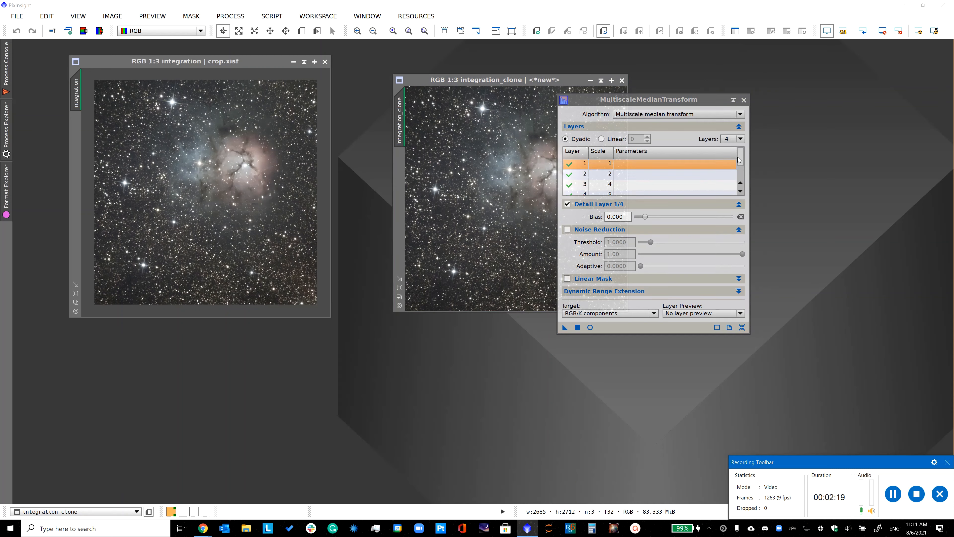
left_click(734, 139)
left_click(731, 169)
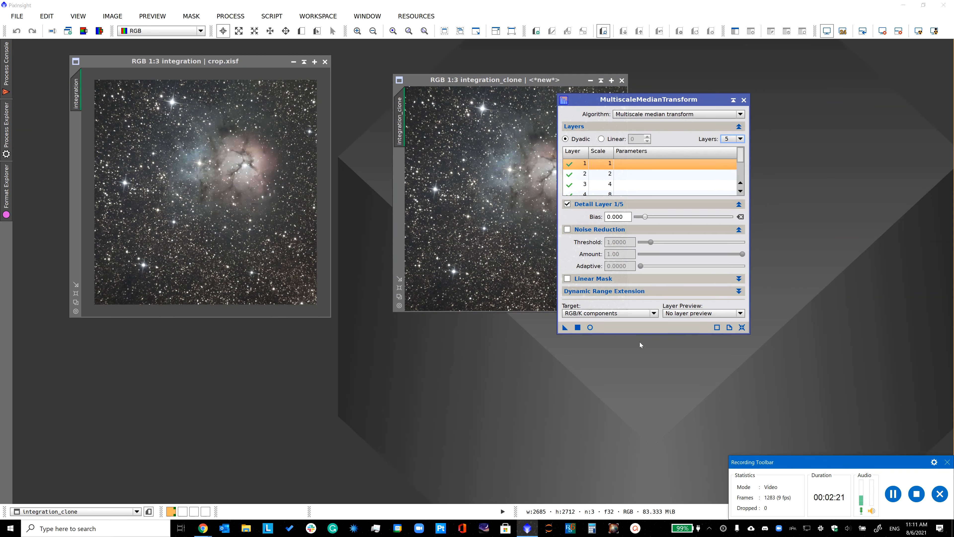
left_click_drag(636, 333, 636, 399)
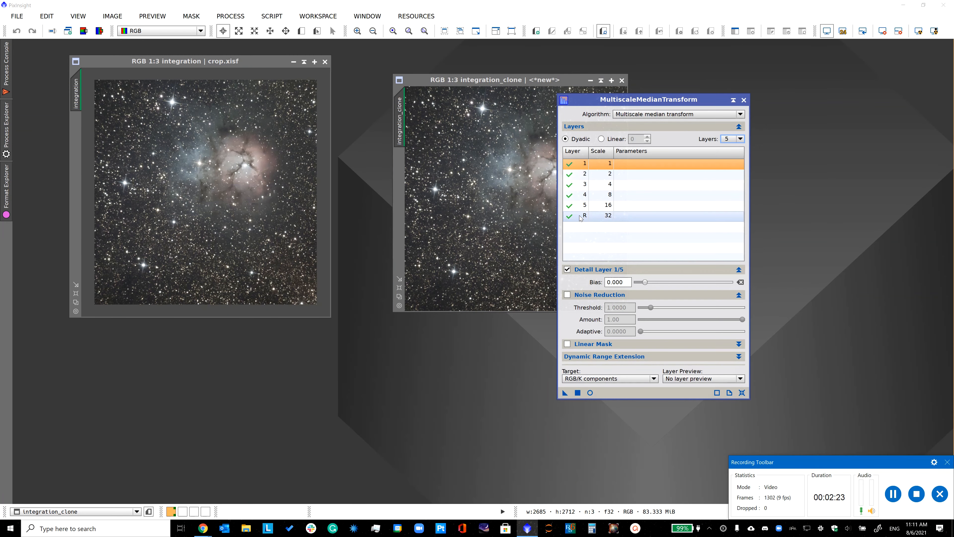
- Disable the residual layer R, apply MultiscaleMedianTransform to integration_clone and inspect the isolated stars
double_click(570, 216)
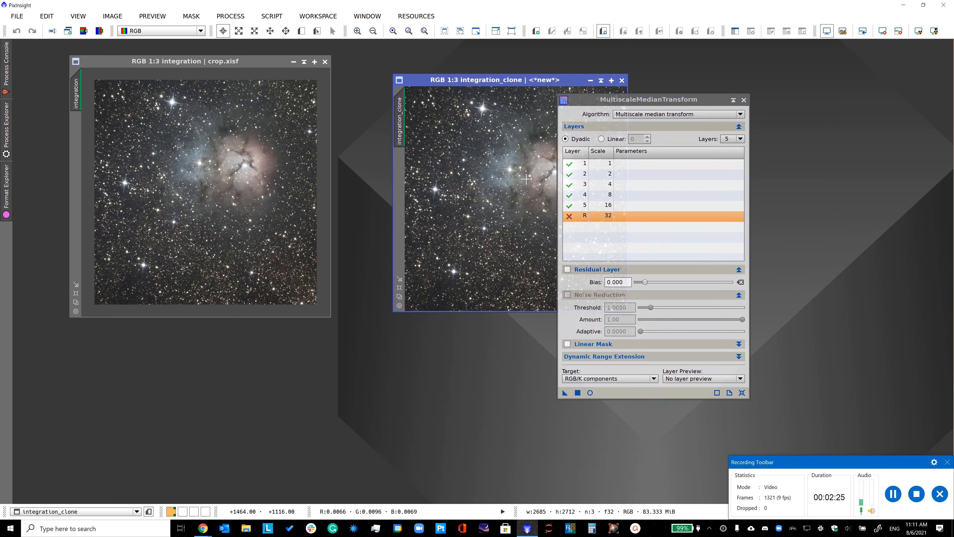
left_click_drag(637, 103, 752, 71)
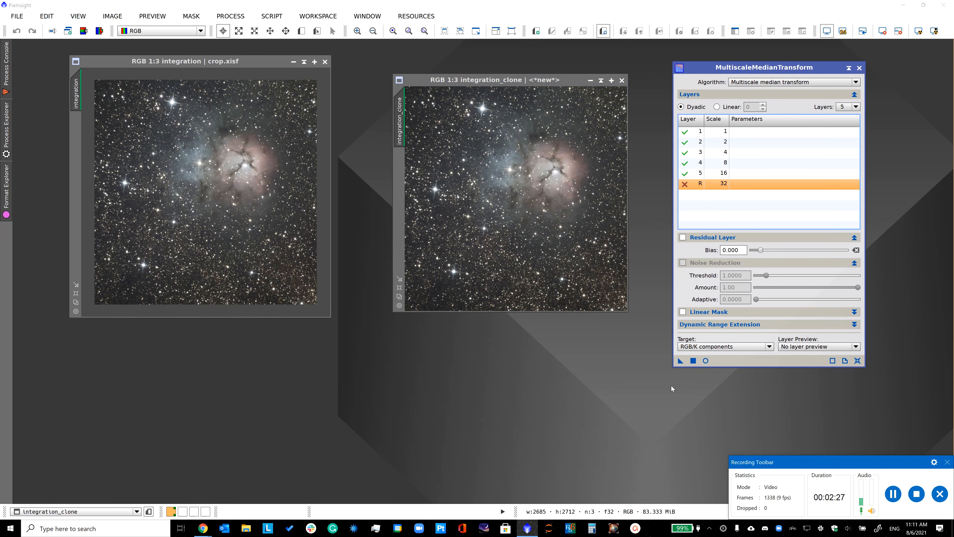
left_click(692, 361)
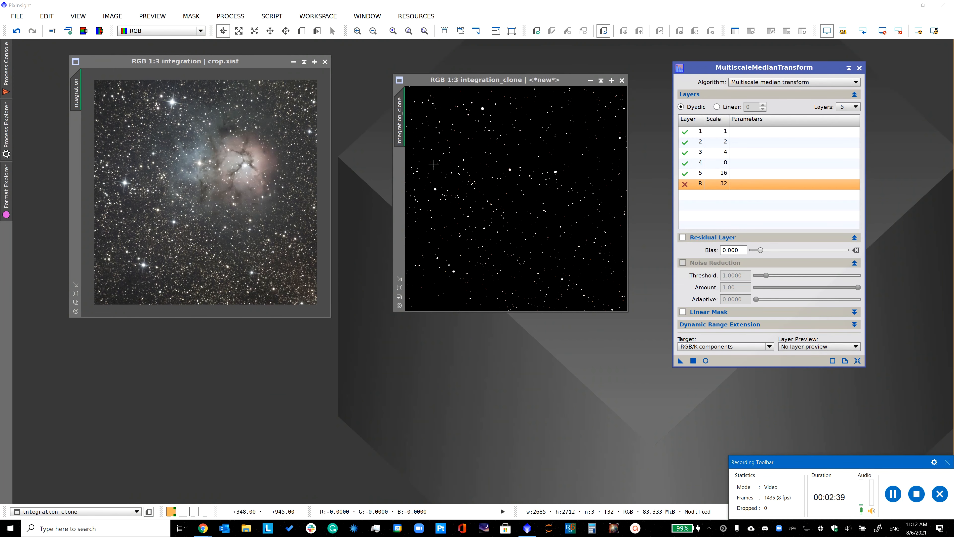
scroll(508, 161, "up", 3)
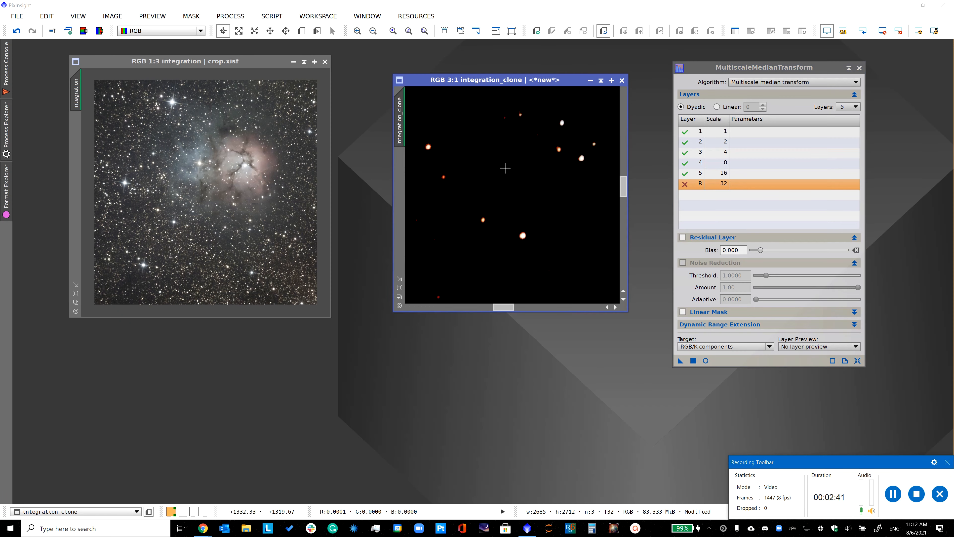
scroll(505, 168, "down", 4)
scroll(505, 168, "up", 1)
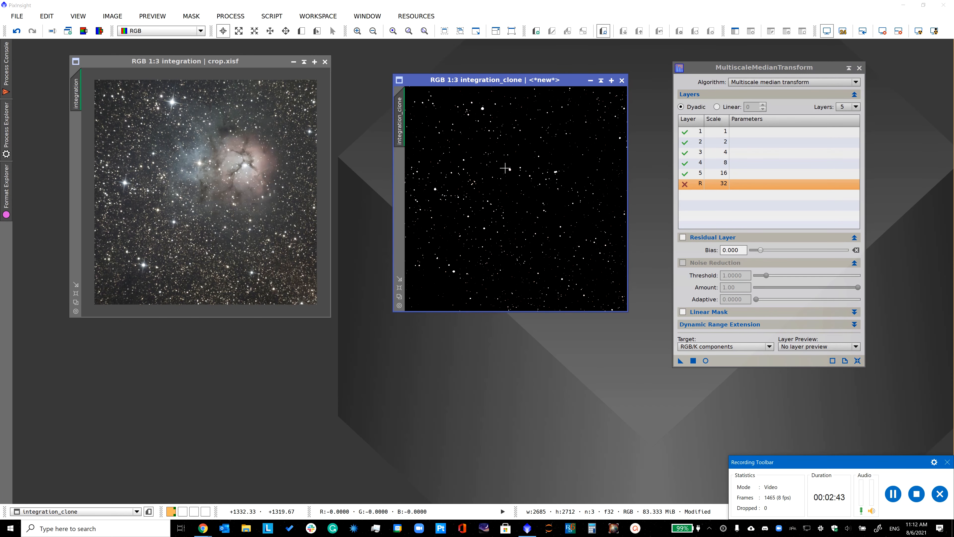
- Use PixelMath with the expression integration - integration_clone to subtract the star image from the integration image, and close the dialog
left_click(233, 16)
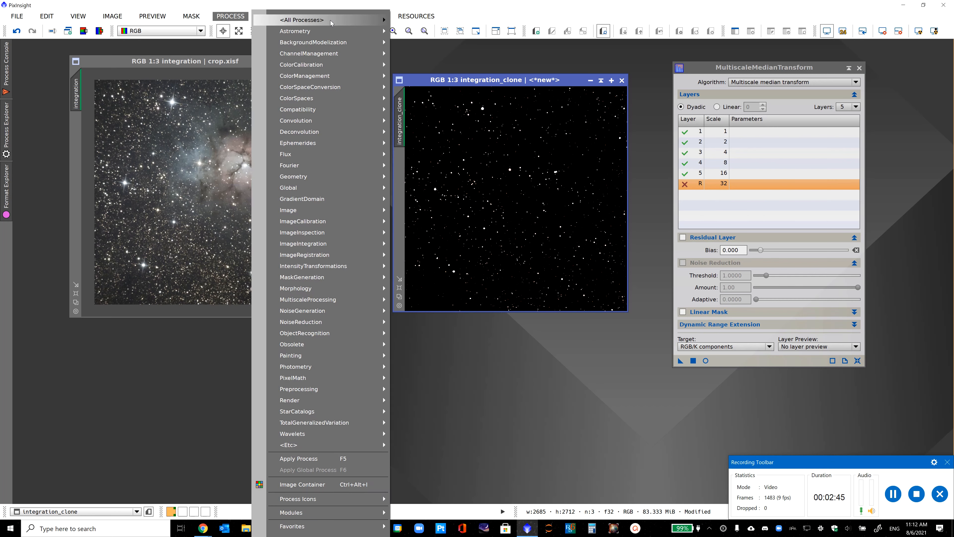
mouse_move(286, 21)
left_click(546, 476)
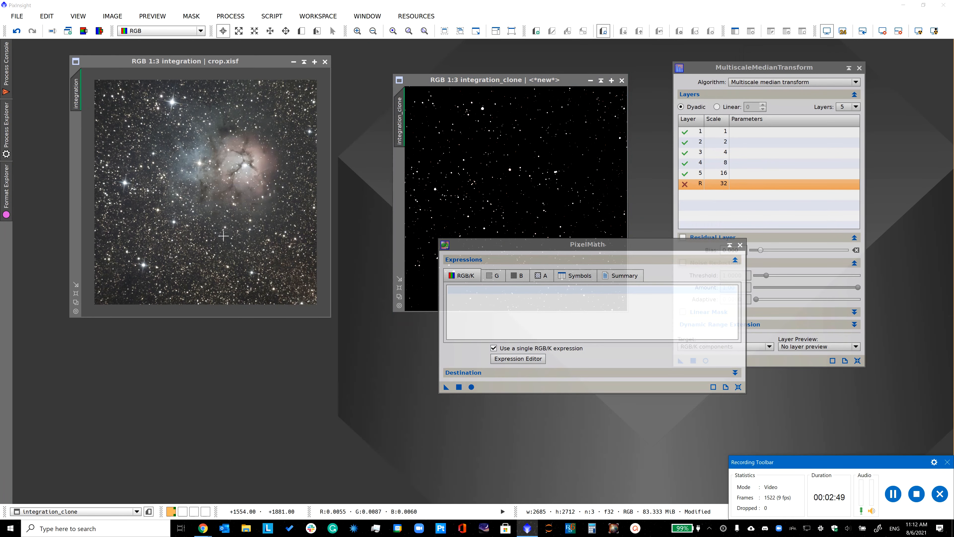
left_click(293, 240)
left_click(527, 358)
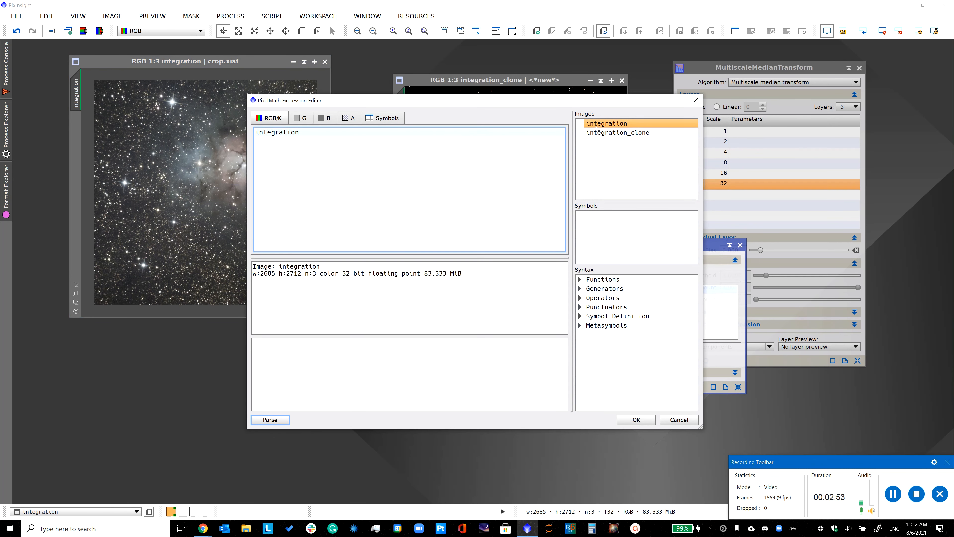
type("-")
double_click(617, 132)
left_click(636, 419)
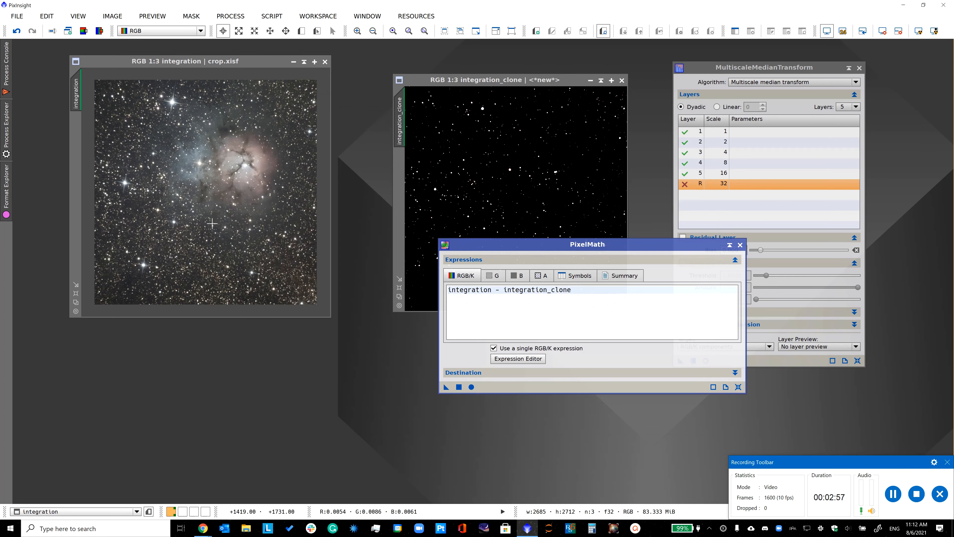
left_click(459, 386)
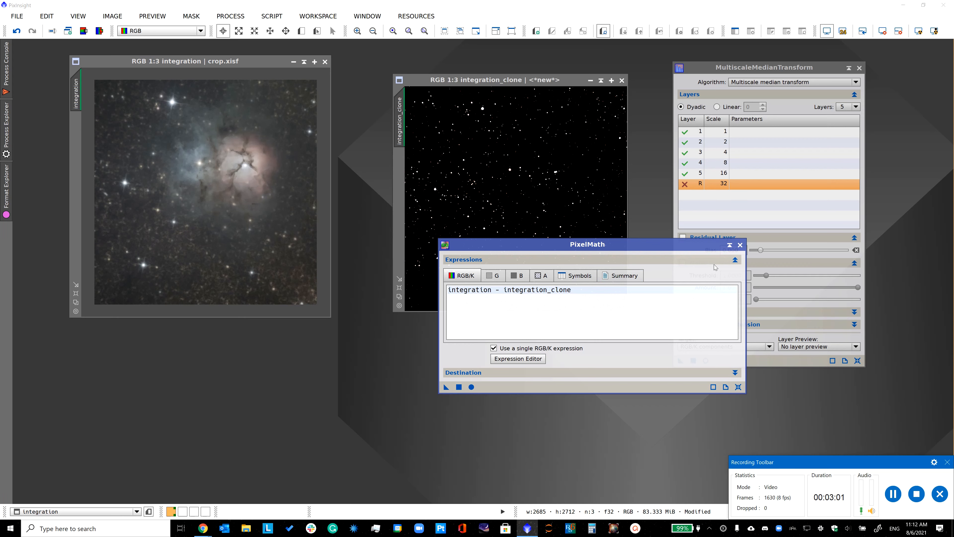
left_click(739, 245)
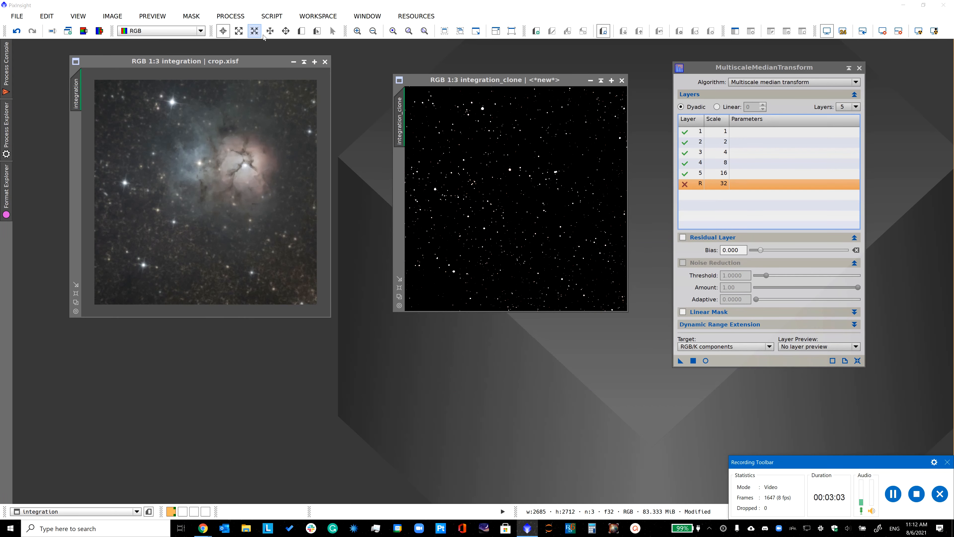
- Open ScreenTransferFunction, auto-stretch the integration image with unlinked RGB channels and move its window slightly towards the clone
left_click(234, 19)
mouse_move(319, 20)
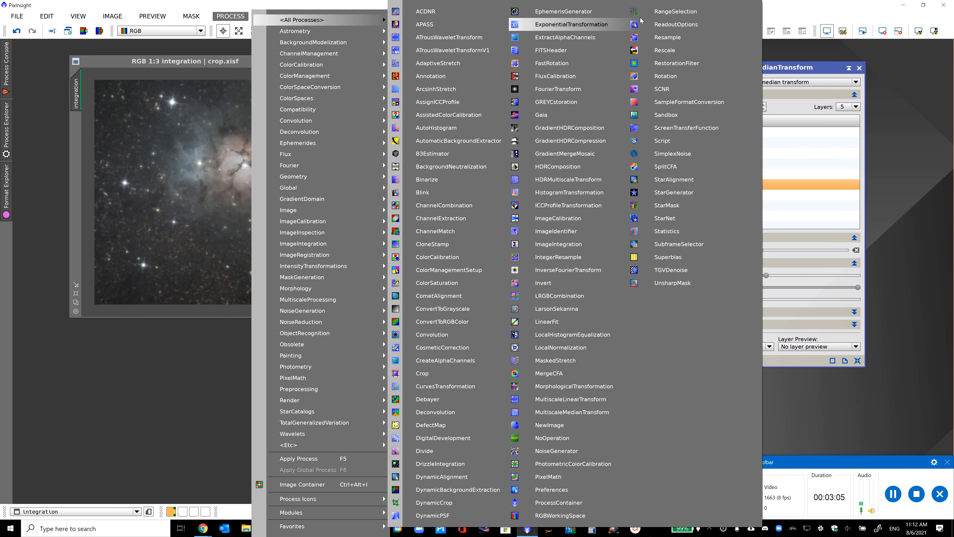
left_click(676, 127)
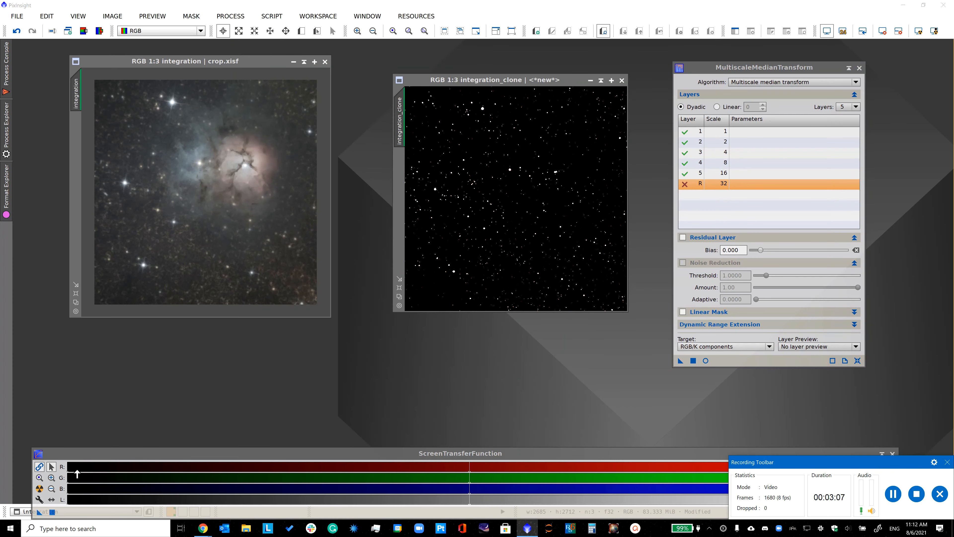
left_click(39, 488)
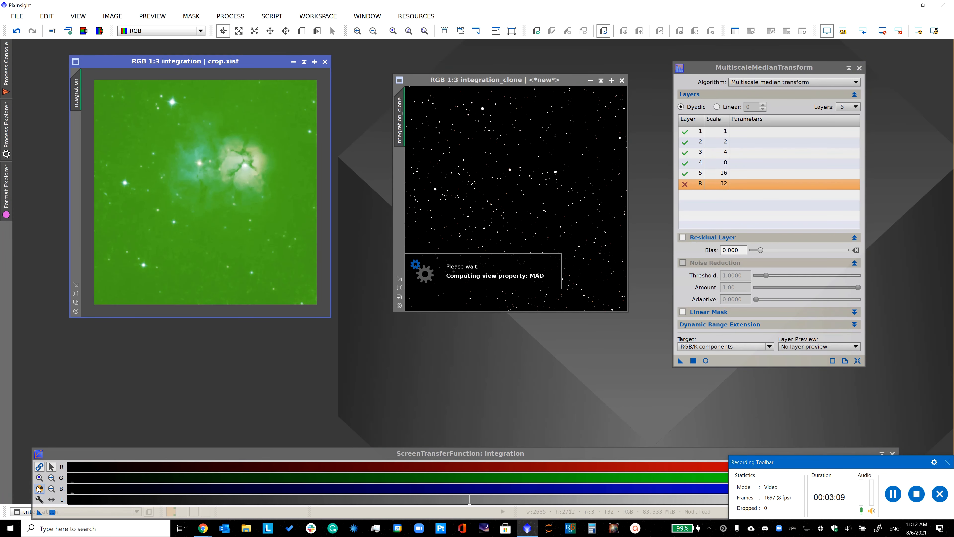
left_click(40, 467)
left_click(39, 488)
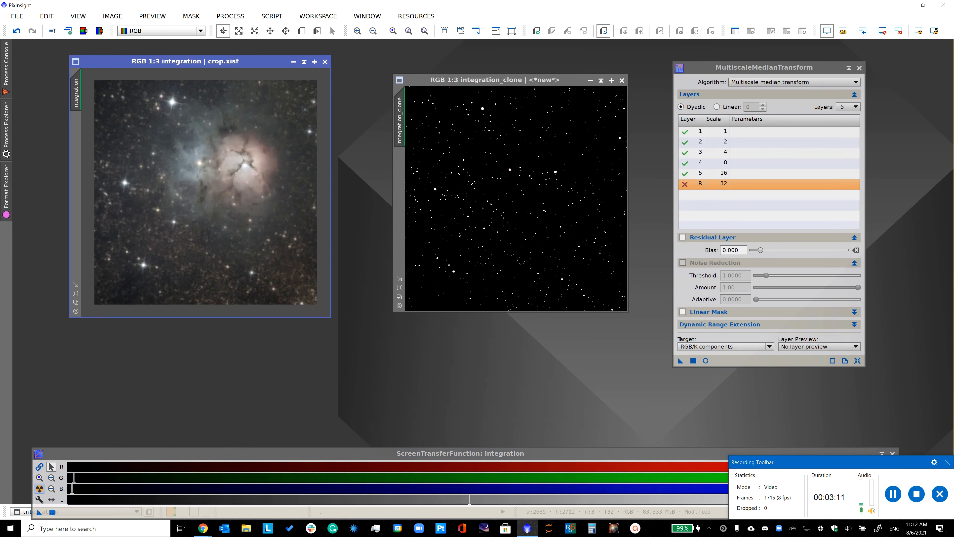
left_click_drag(222, 67, 263, 92)
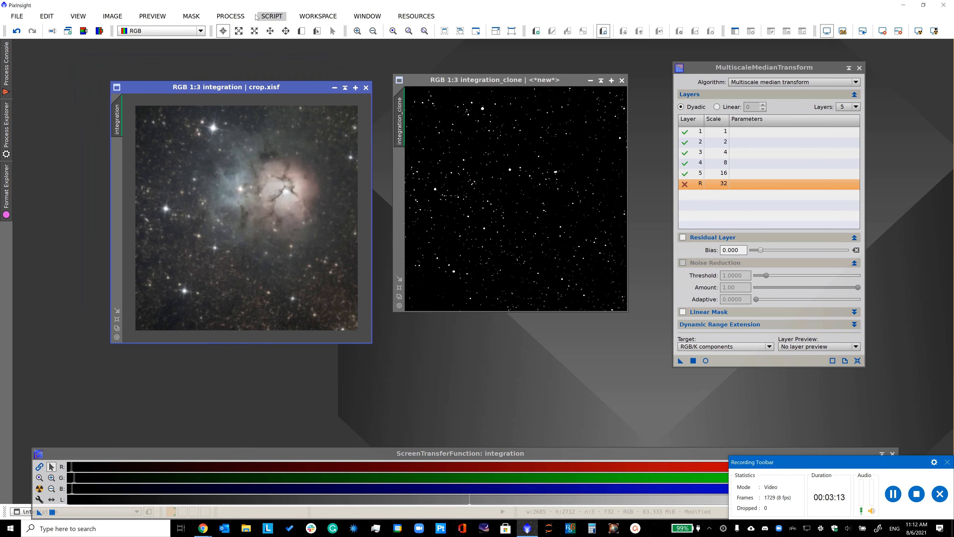
- Open DynamicBackgroundExtraction and place seven background samples down the right edge of the integration image
left_click(213, 16)
mouse_move(301, 19)
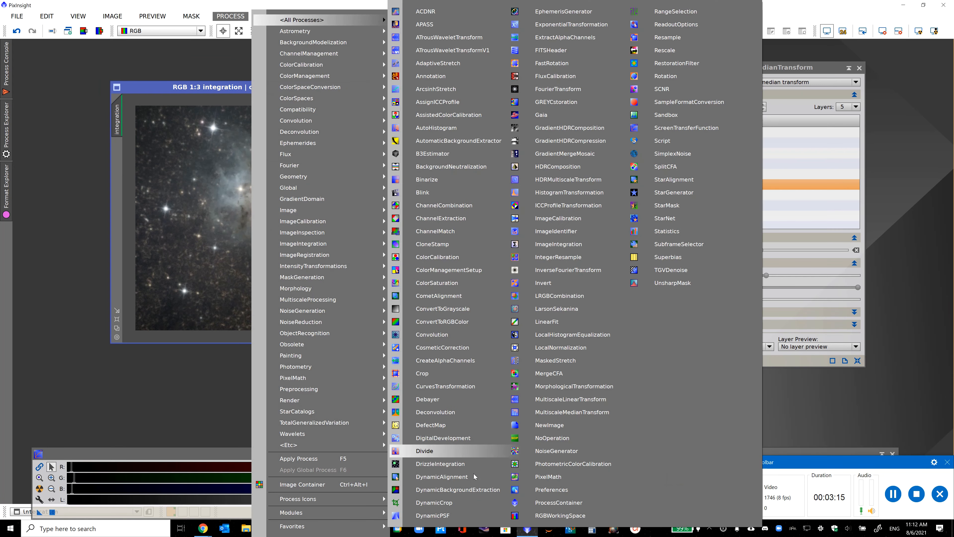
left_click(451, 489)
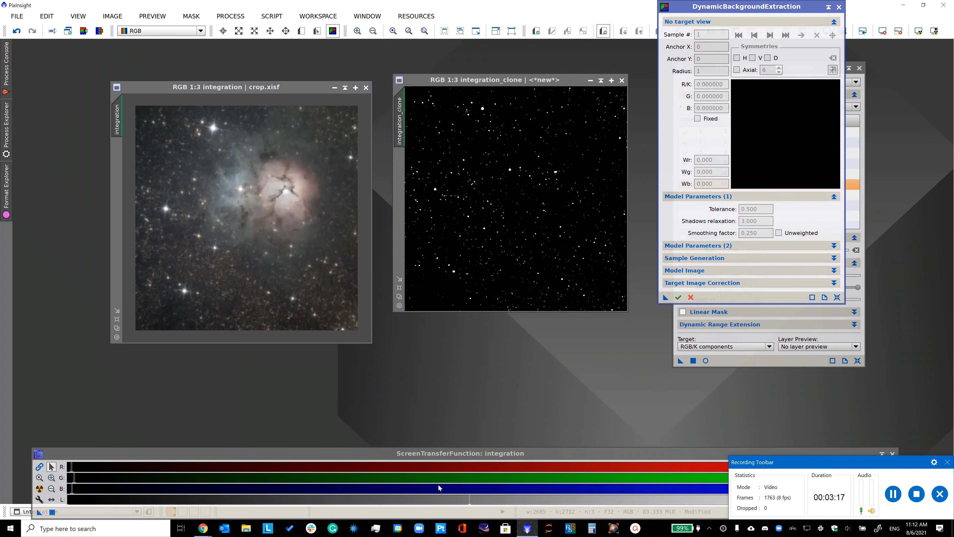
left_click(329, 133)
left_click(335, 150)
left_click(338, 162)
left_click(342, 176)
left_click(344, 194)
left_click(345, 207)
left_click(346, 232)
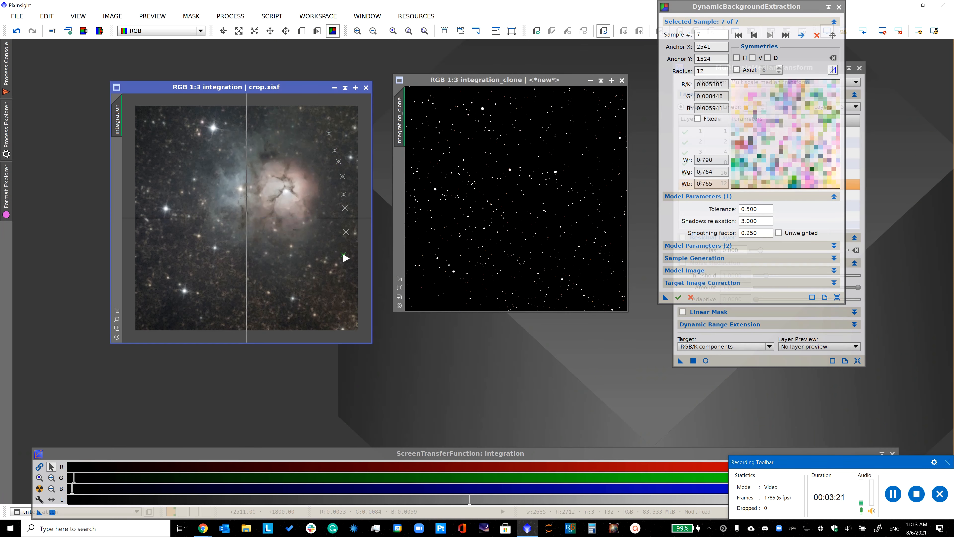
- Continue the background samples around the lower-right corner, along the bottom and up to the lower left of the integration image
left_click(342, 260)
left_click(331, 278)
left_click(312, 294)
left_click(296, 299)
left_click(271, 303)
left_click(242, 303)
left_click(223, 297)
left_click(199, 260)
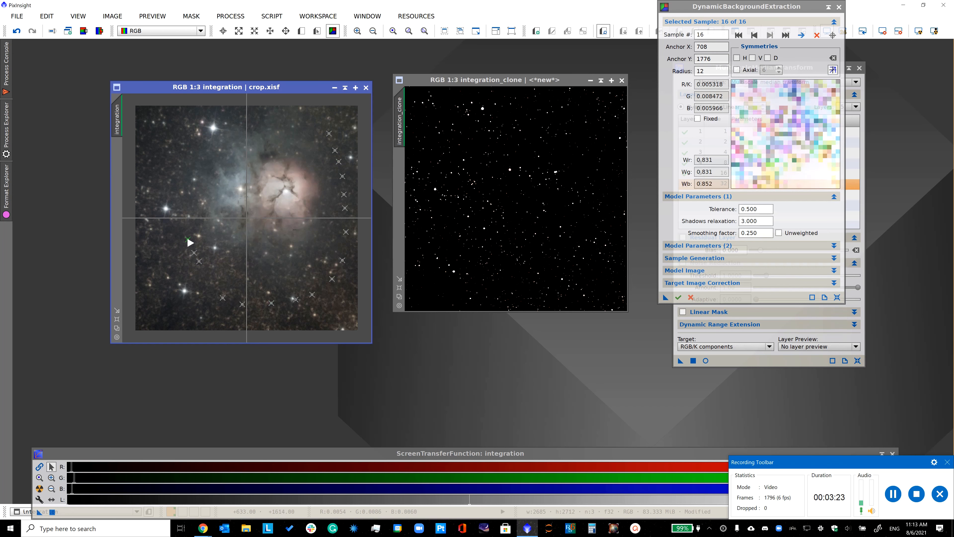
- Place background samples up the left side of the image and across its upper-left area around the bright star
left_click(185, 231)
left_click(182, 207)
left_click(178, 181)
left_click(177, 158)
left_click(176, 135)
left_click(187, 125)
left_click(210, 116)
left_click(220, 113)
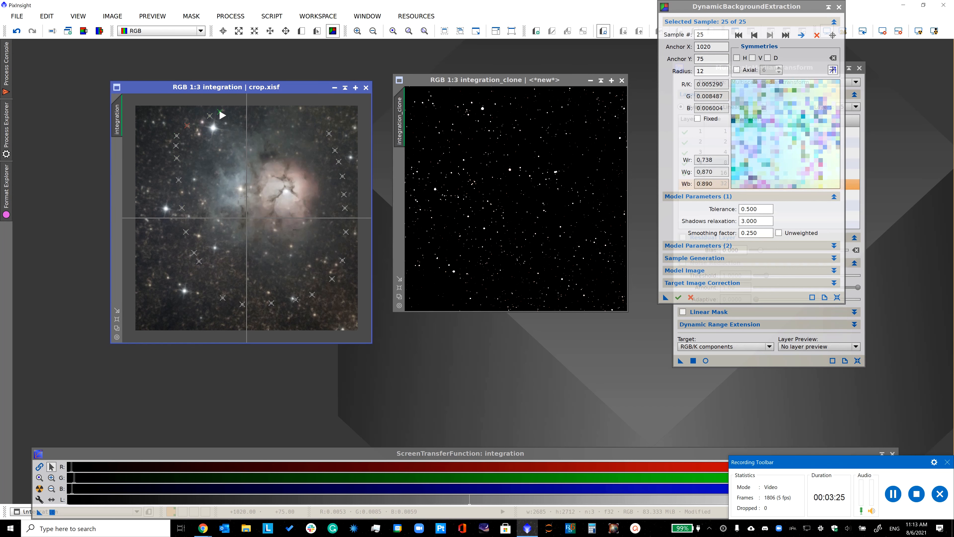
left_click(183, 123)
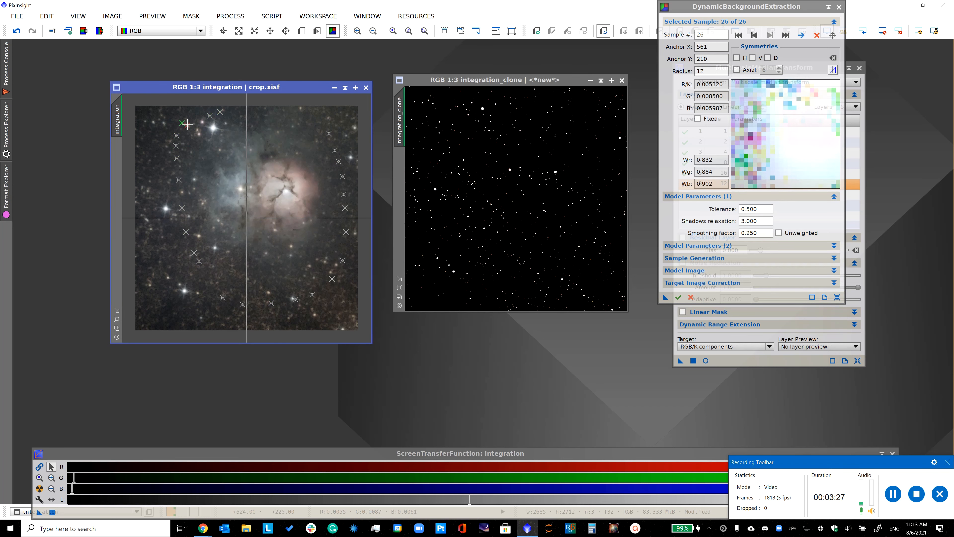
left_click(194, 115)
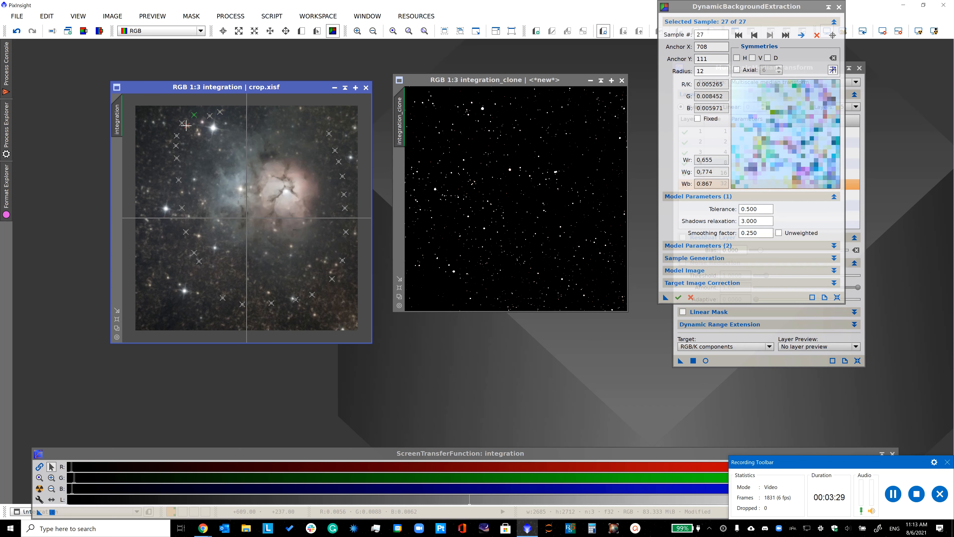
- Reposition one upper-left sample outwards and fill the image's corners and outer edges with more background samples
left_click_drag(187, 126, 169, 133)
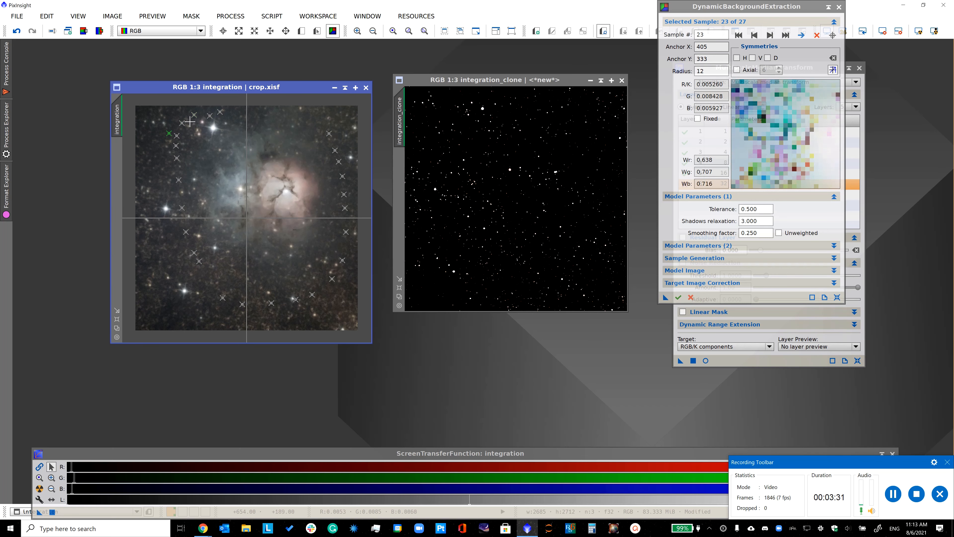
left_click(188, 111)
left_click(176, 109)
left_click(153, 110)
left_click(146, 109)
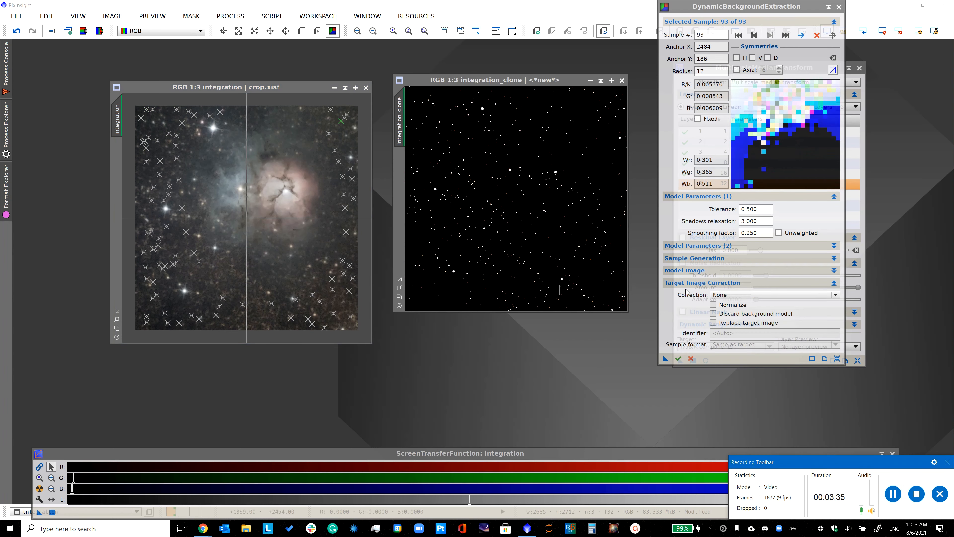
- Apply DynamicBackgroundExtraction with Subtraction, Normalize and Replace target image, close the background model and refresh the integration image's auto-stretch
left_click(730, 296)
left_click(730, 314)
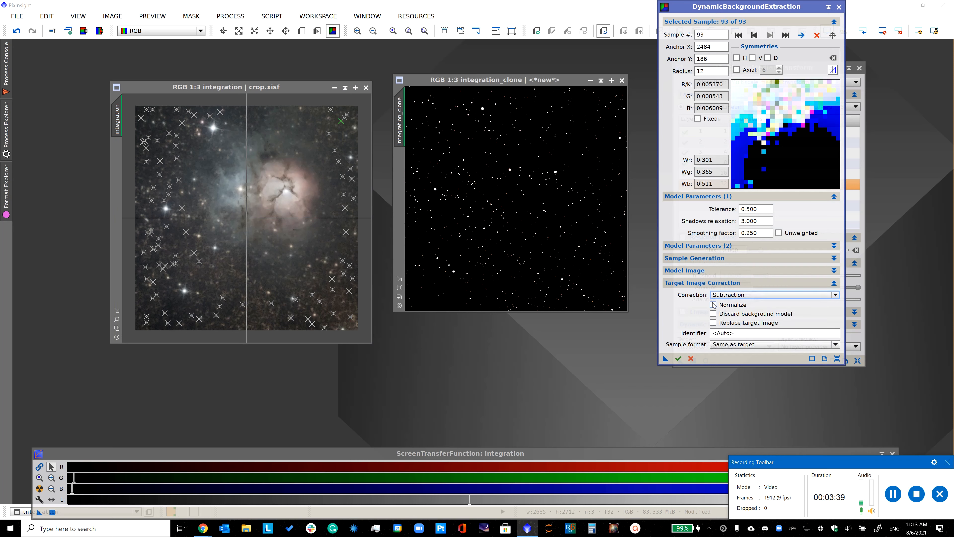
left_click(713, 323)
left_click(678, 358)
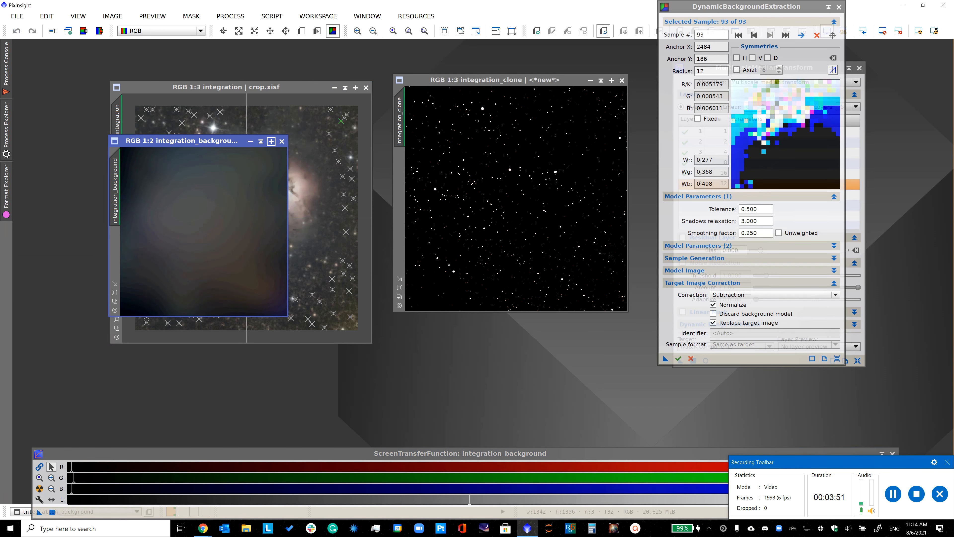
left_click(281, 142)
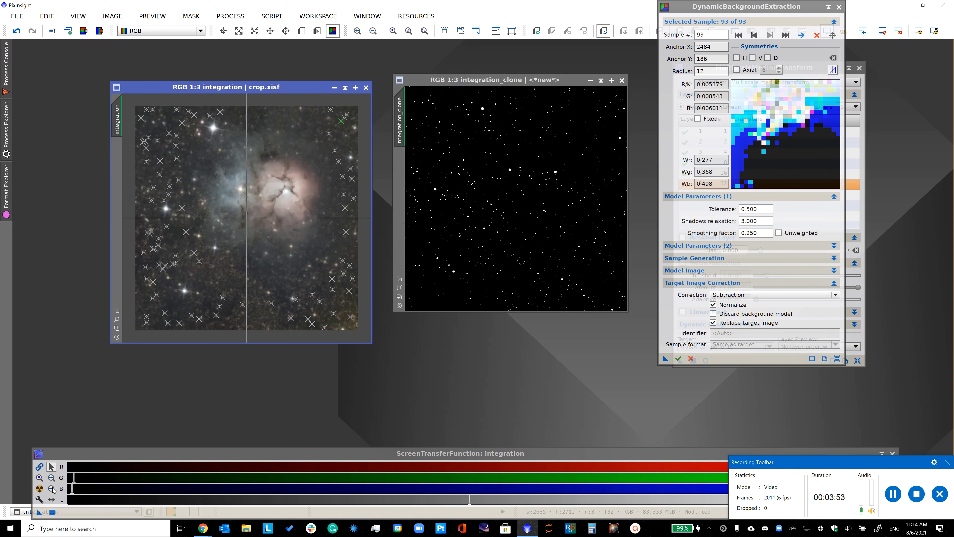
left_click(39, 488)
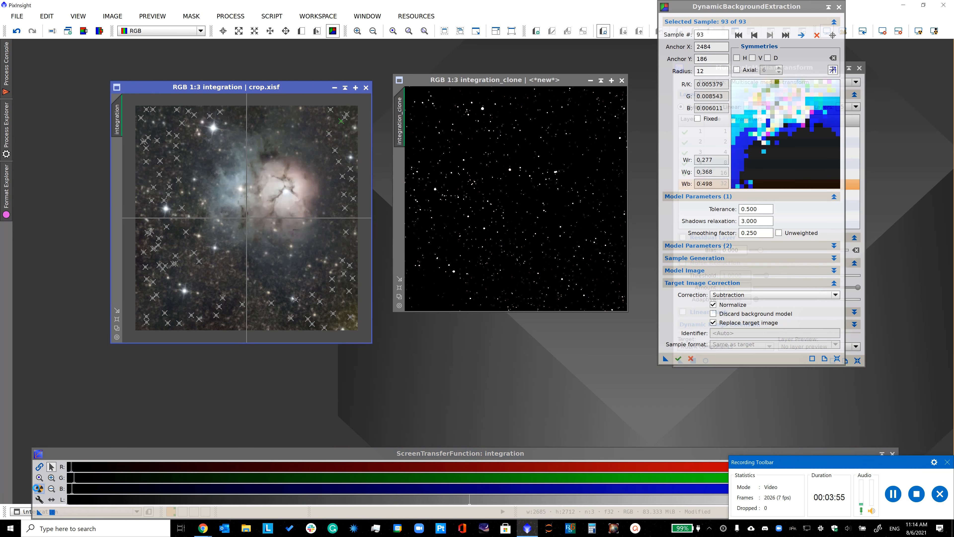
- Add background samples at the top edge, around the lower-left corner and near the lower-right corner of the corrected image
left_click(238, 115)
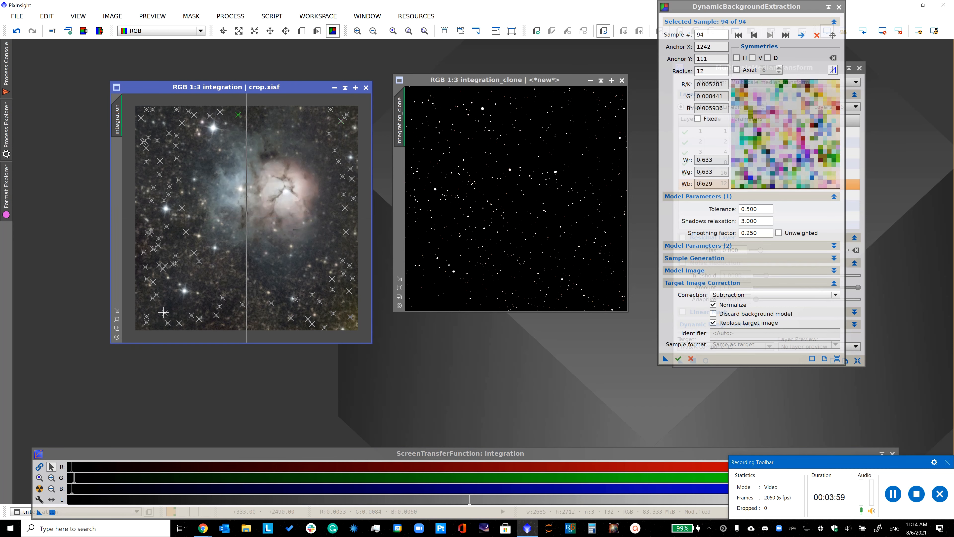
left_click(143, 291)
left_click(183, 311)
left_click(194, 327)
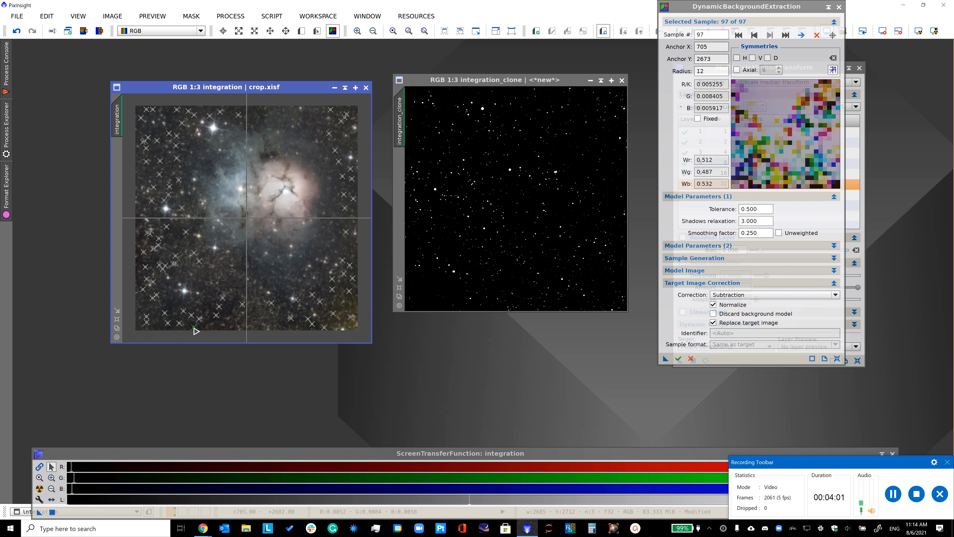
left_click(350, 292)
left_click(330, 312)
left_click(304, 322)
left_click(320, 303)
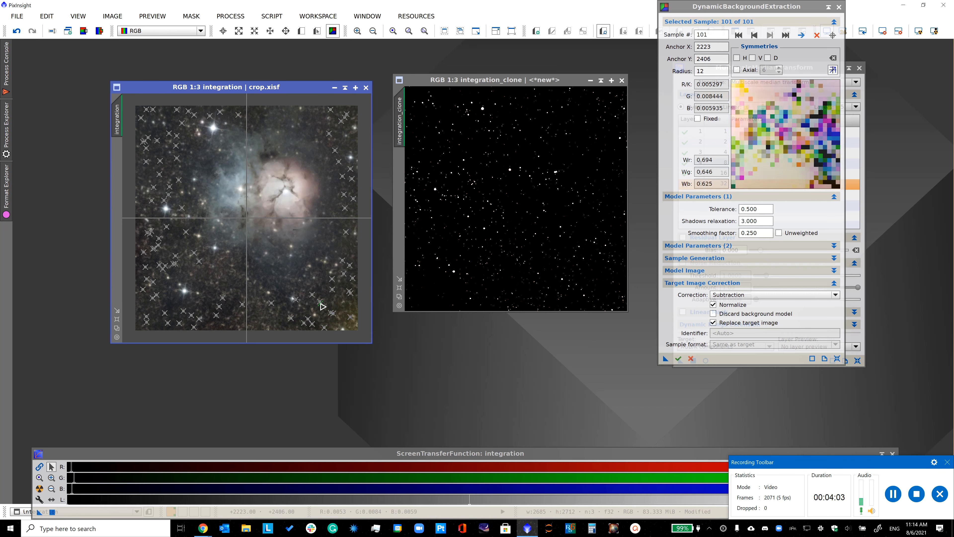
- Fill the lower-right area of the image densely with background samples, extending up its right edge
left_click(331, 291)
left_click(345, 281)
left_click_drag(353, 279, 348, 312)
left_click(338, 320)
left_click(336, 304)
left_click(343, 292)
left_click(347, 311)
left_click(316, 299)
left_click(328, 311)
left_click(326, 311)
left_click(316, 319)
left_click(346, 268)
left_click(356, 260)
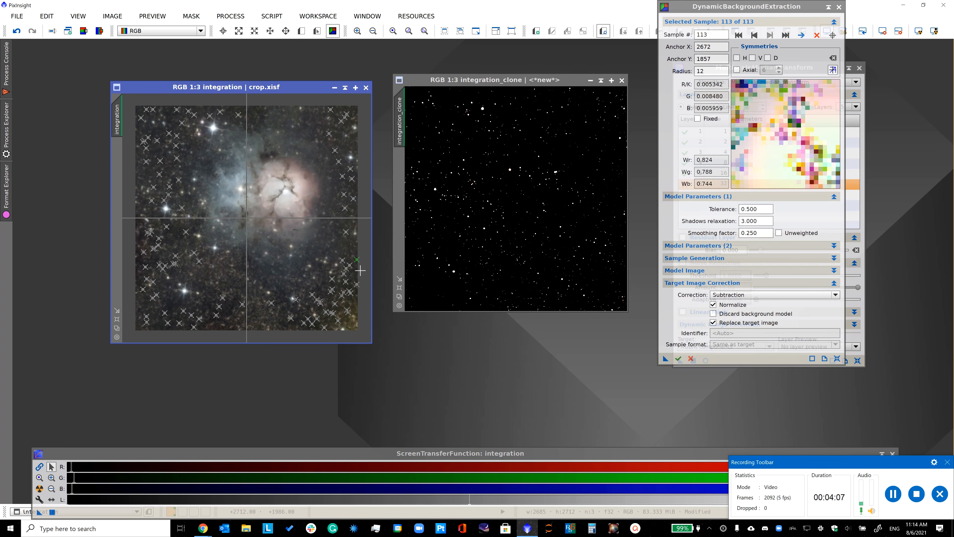
- Add samples in the extreme lower-right corner and along the bottom edge, rerun the background extraction and close the resulting background model
left_click(352, 308)
left_click(353, 318)
left_click(353, 322)
left_click(353, 326)
left_click(351, 324)
left_click(347, 318)
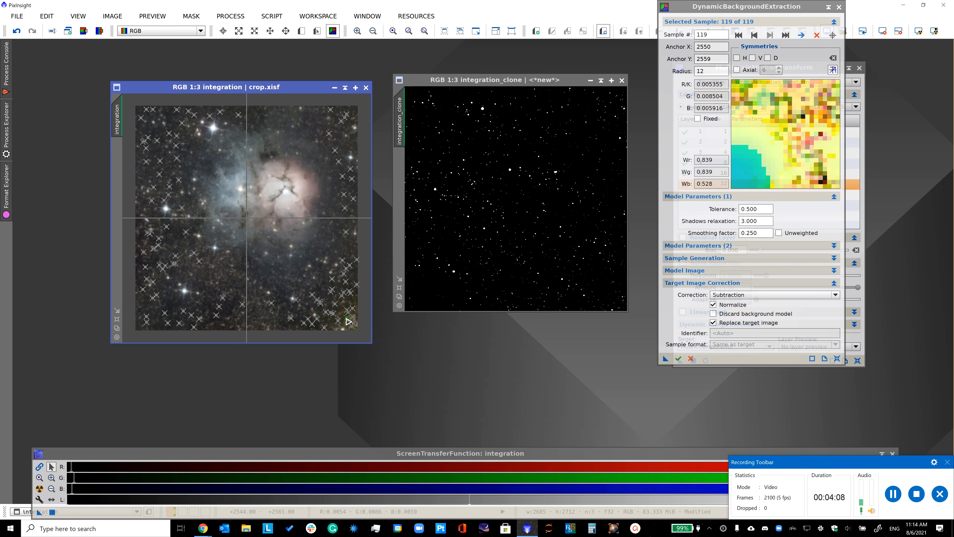
left_click(295, 330)
left_click(281, 323)
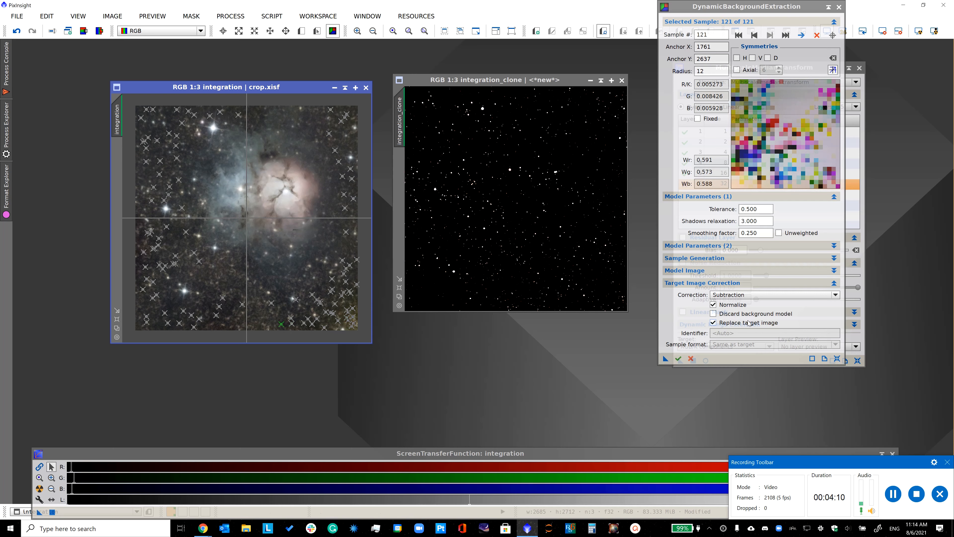
left_click(678, 357)
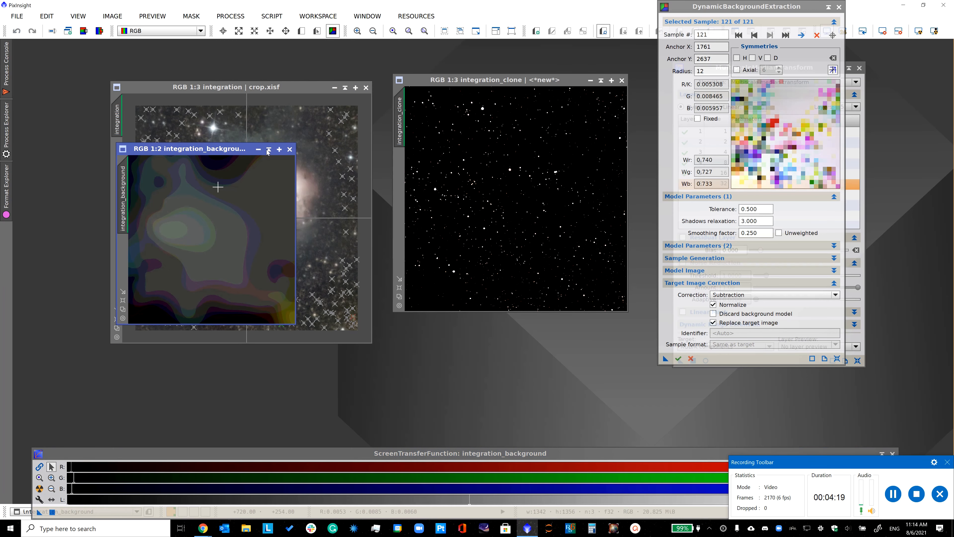
left_click(290, 149)
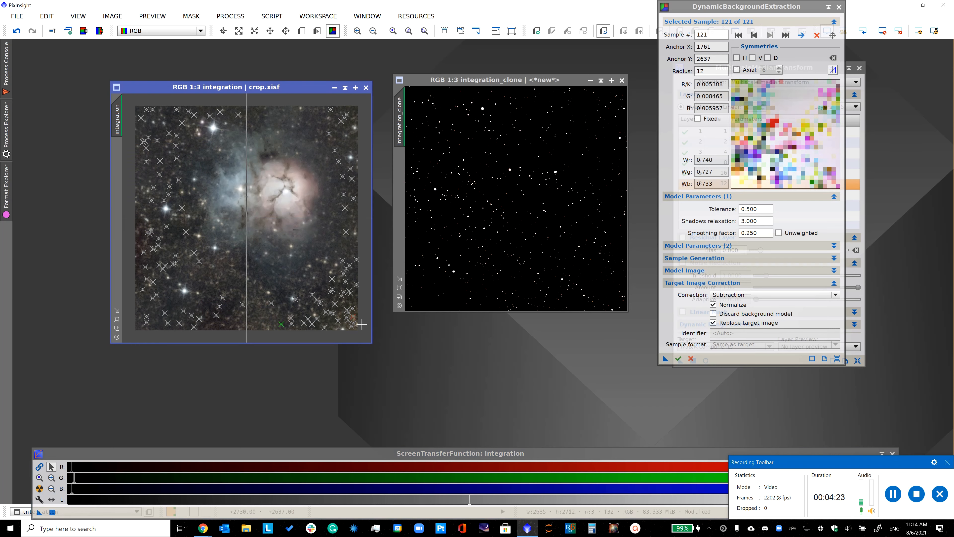
- Add two samples at the lower-right corner, run the background extraction again and auto-stretch the new background model
left_click(359, 318)
left_click(354, 328)
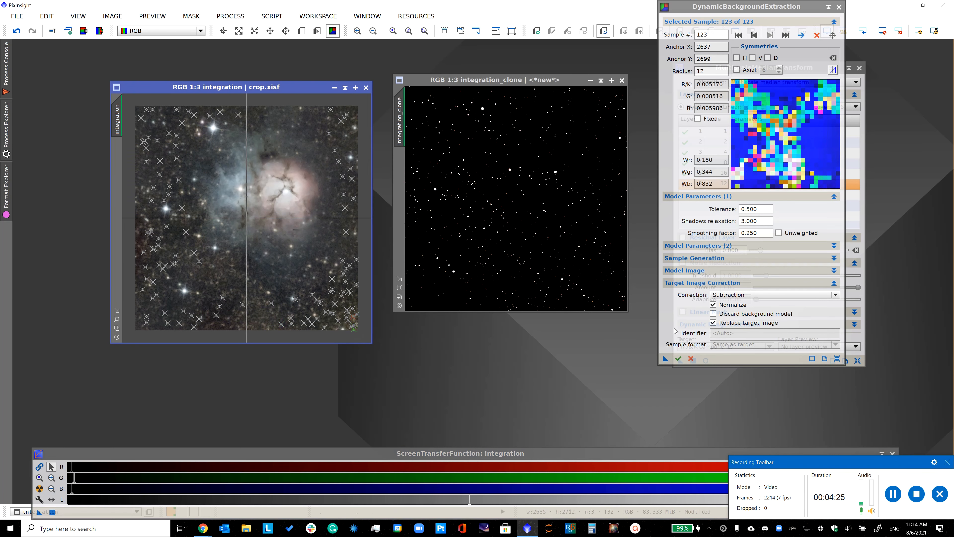
left_click(678, 358)
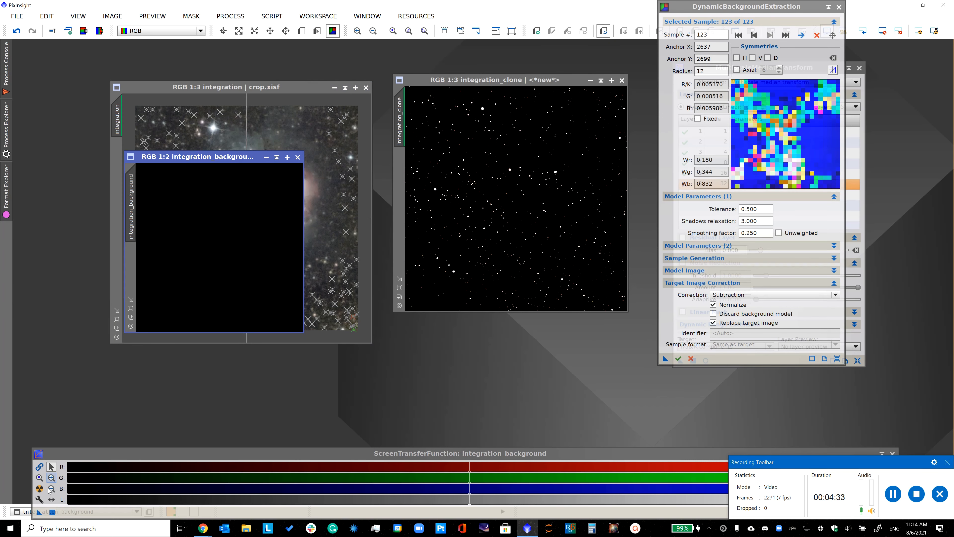
left_click(41, 488)
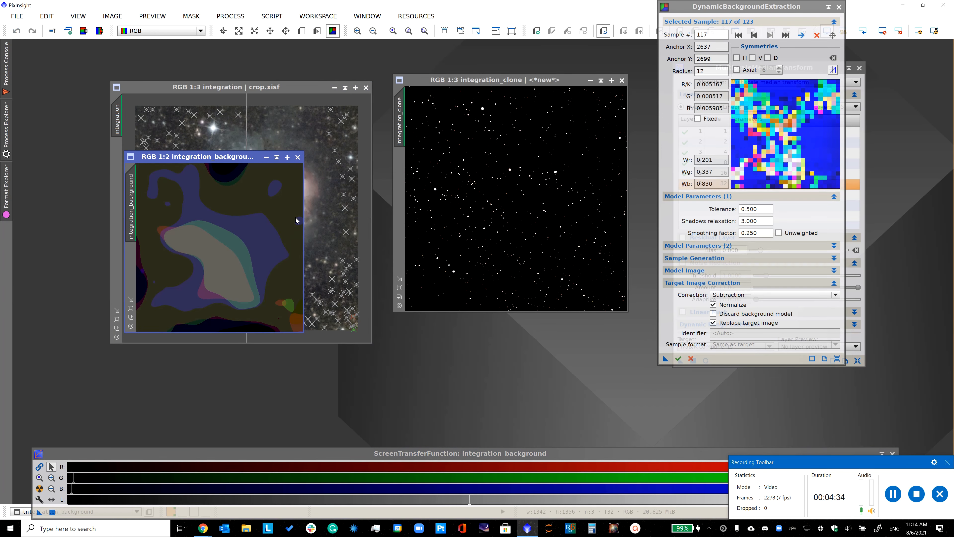
- Close the extracted background model and end the DynamicBackgroundExtraction session
left_click(299, 159)
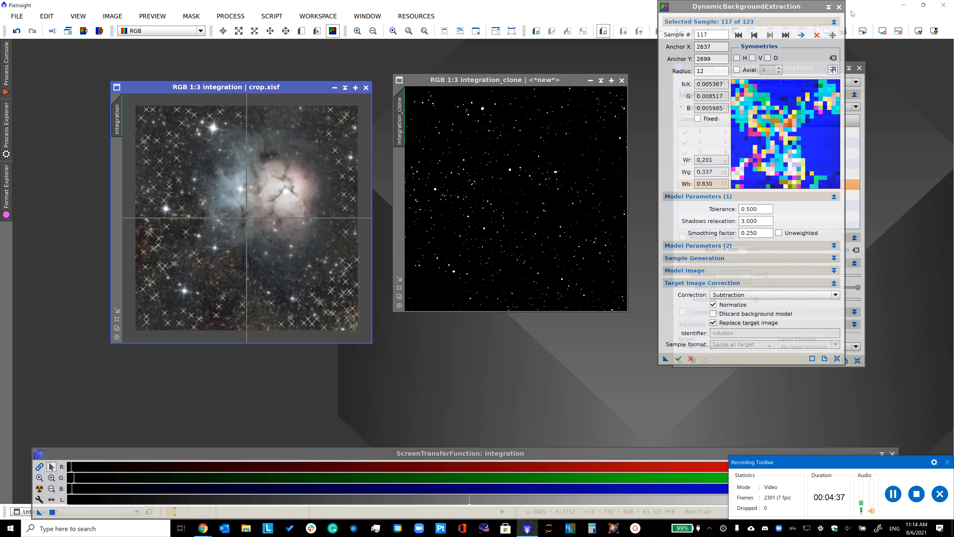
left_click(839, 6)
left_click(454, 280)
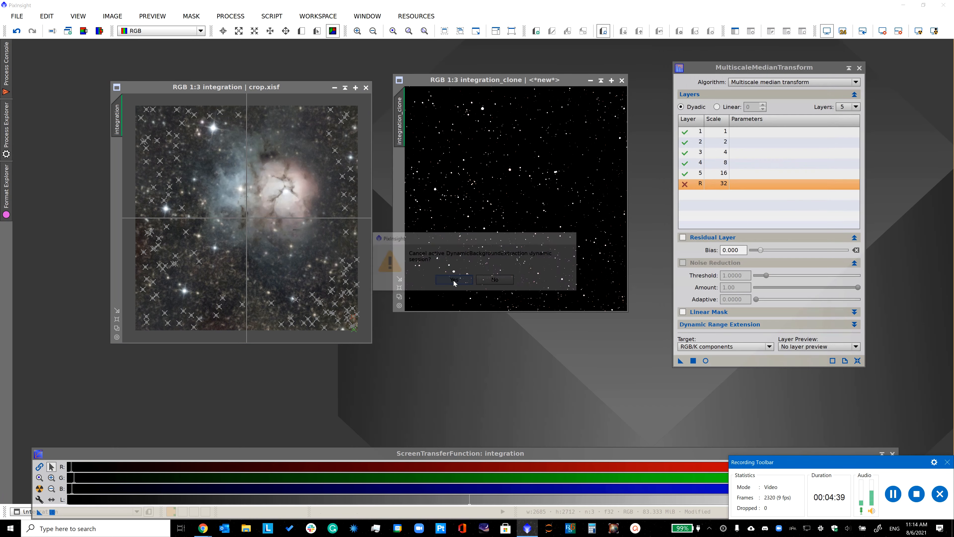
- Auto-stretch the corrected integration image again and close the MultiscaleMedianTransform process
left_click(40, 488)
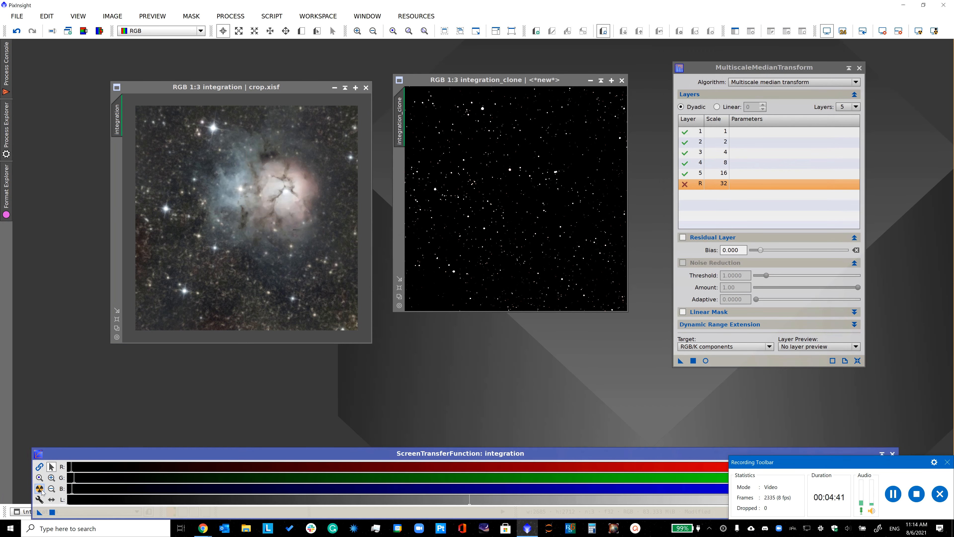
scroll(213, 222, "up", 3)
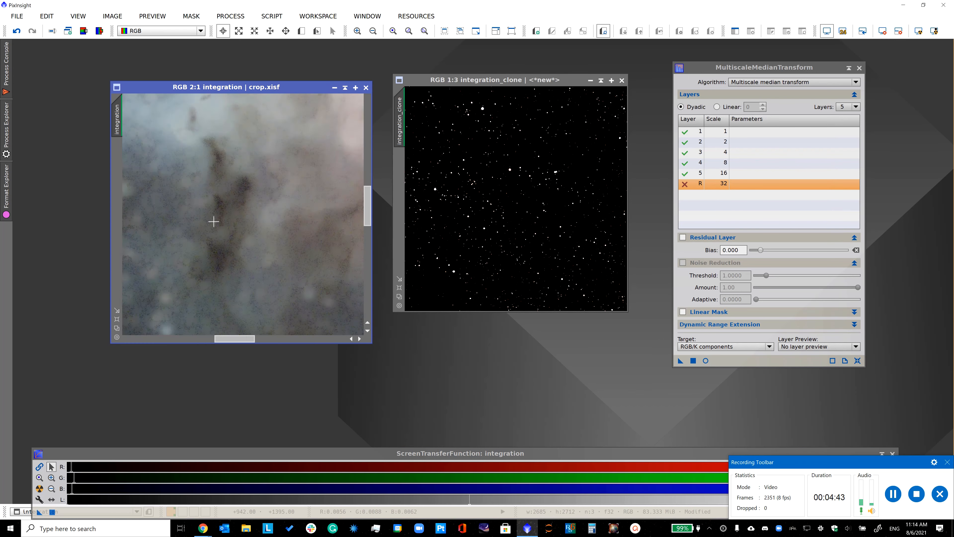
scroll(214, 221, "down", 3)
scroll(213, 222, "up", 1)
scroll(214, 221, "down", 1)
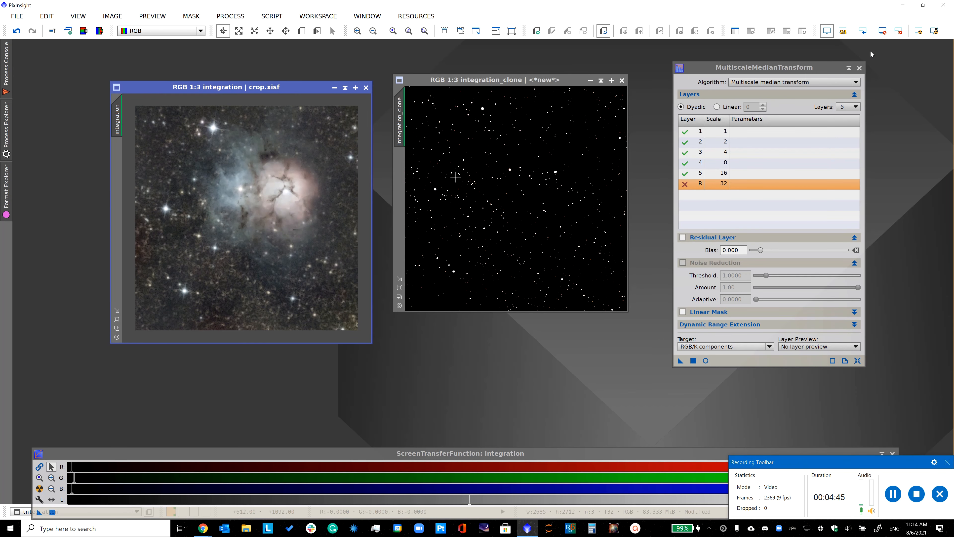
left_click(861, 70)
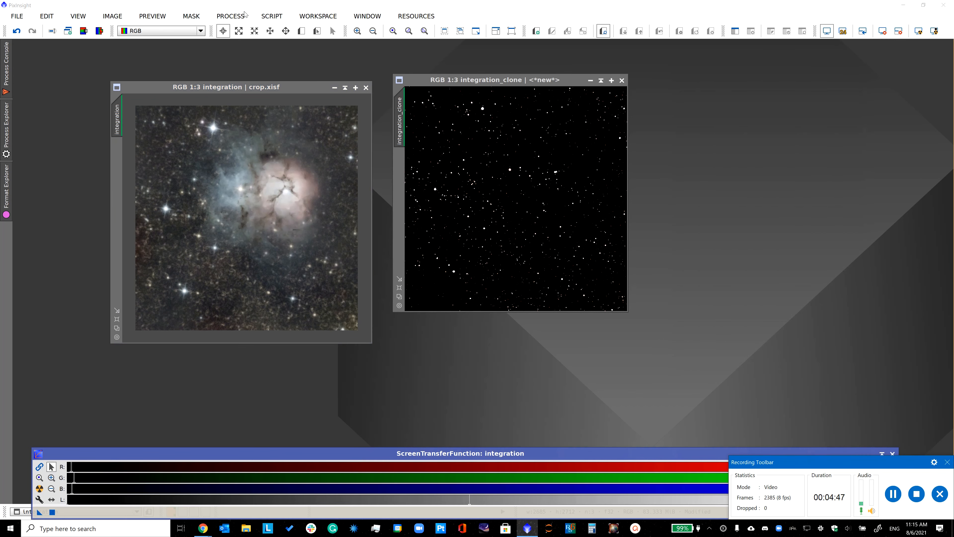
- Add the stars back to the integration image with the PixelMath expression integration + integration_clone and auto-stretch the result
left_click(230, 17)
mouse_move(311, 17)
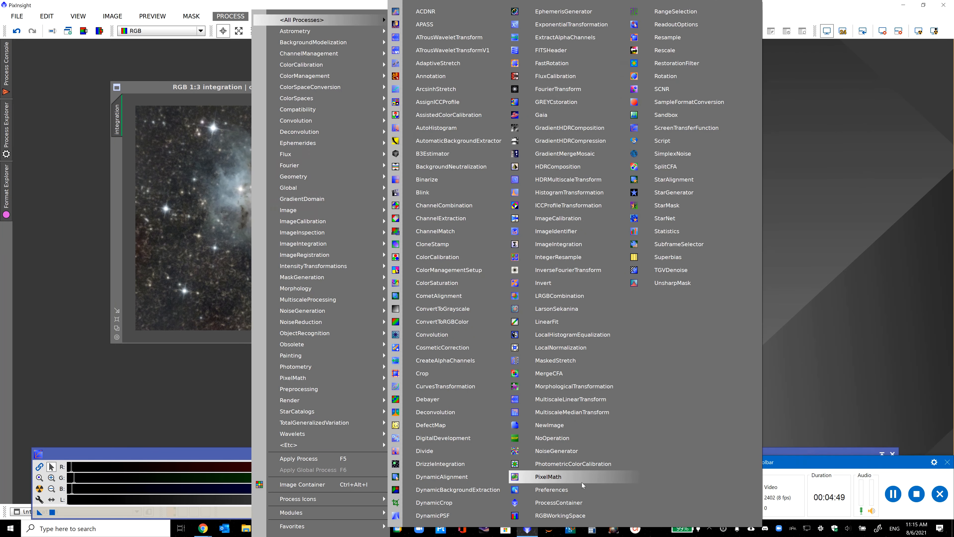
left_click(548, 476)
left_click(501, 290)
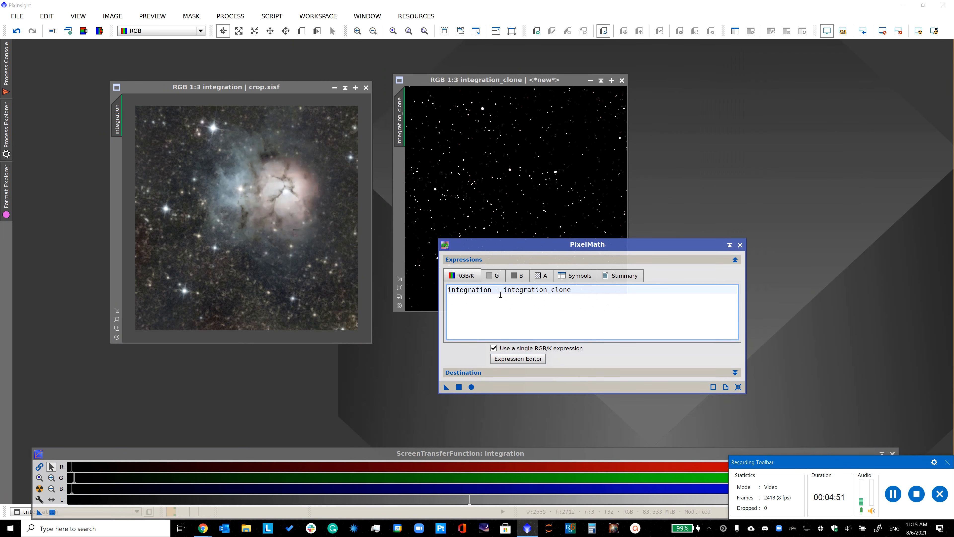
key("BackSpace")
type("+")
left_click(281, 204)
left_click(459, 387)
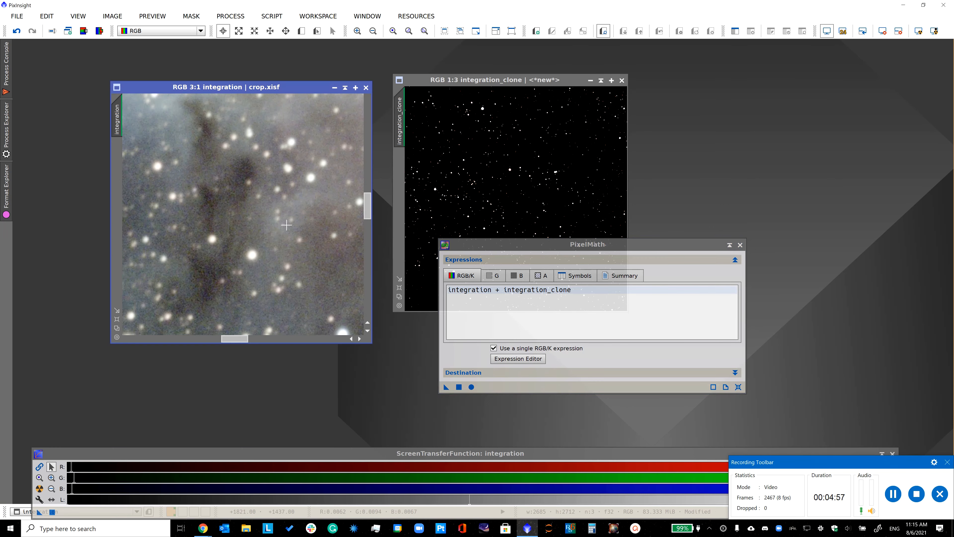
left_click(40, 487)
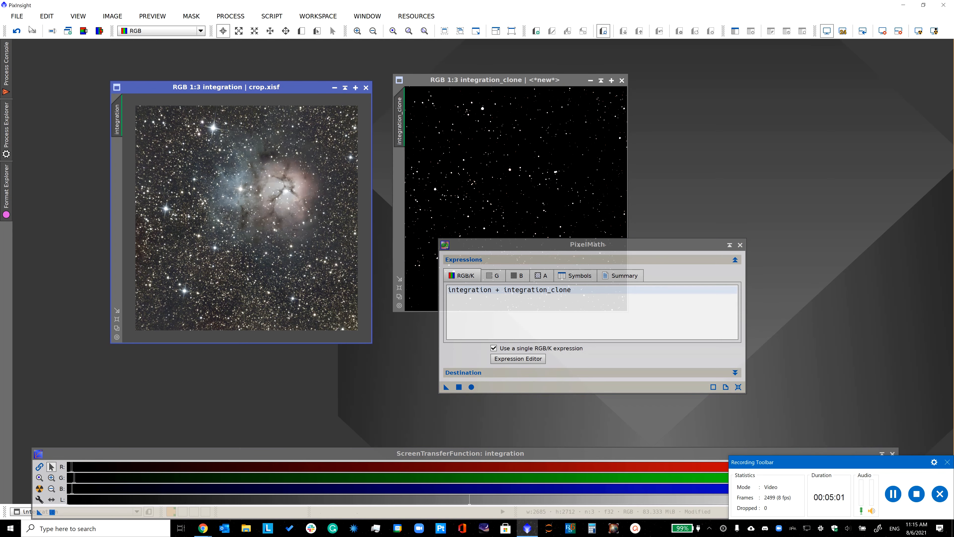
- Save the recombined image as DBE in XISF format, keeping the 32-bit floating point options
left_click(17, 17)
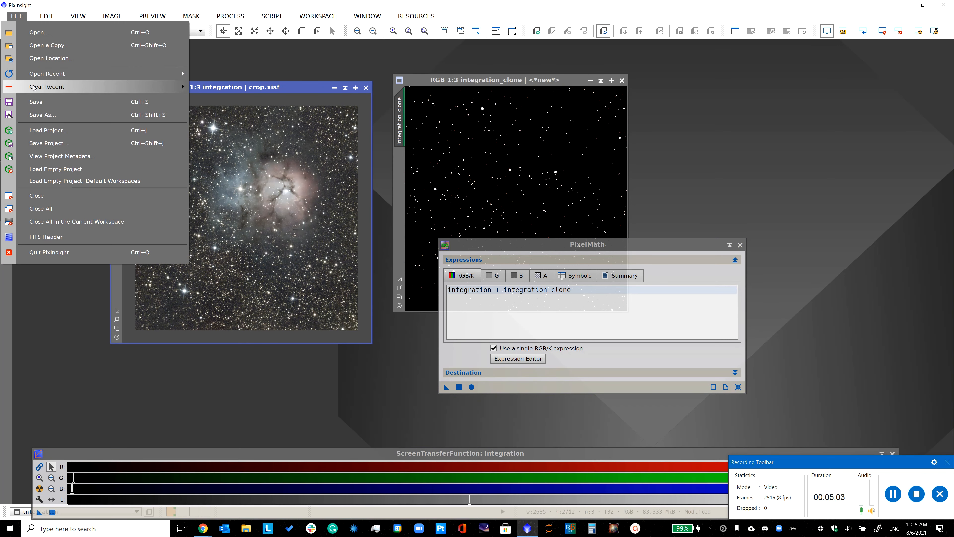
left_click(37, 114)
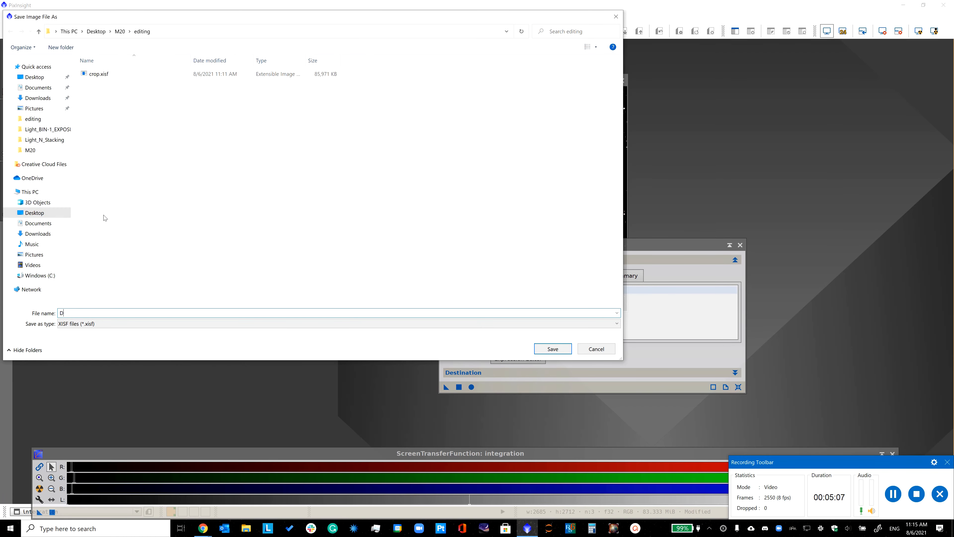
type("DBE")
key("Return")
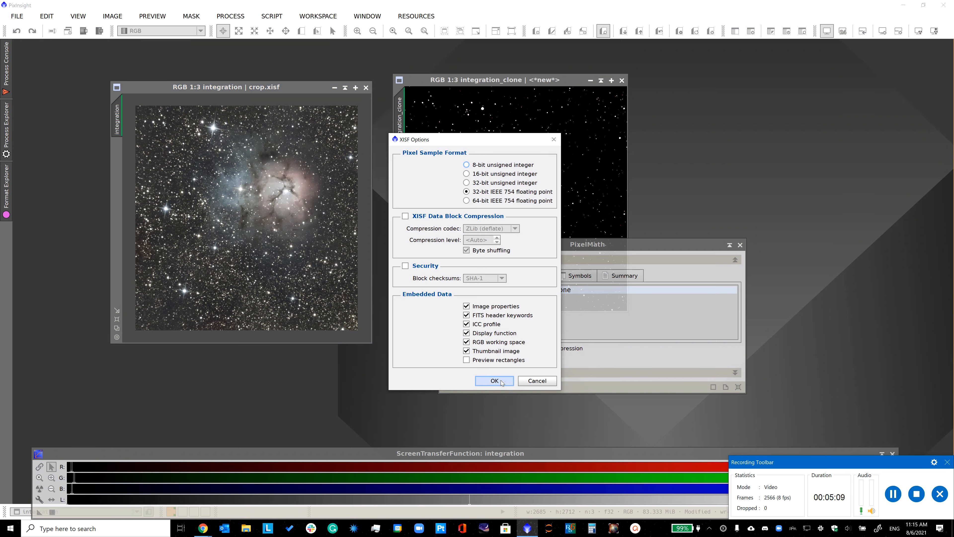
left_click(500, 381)
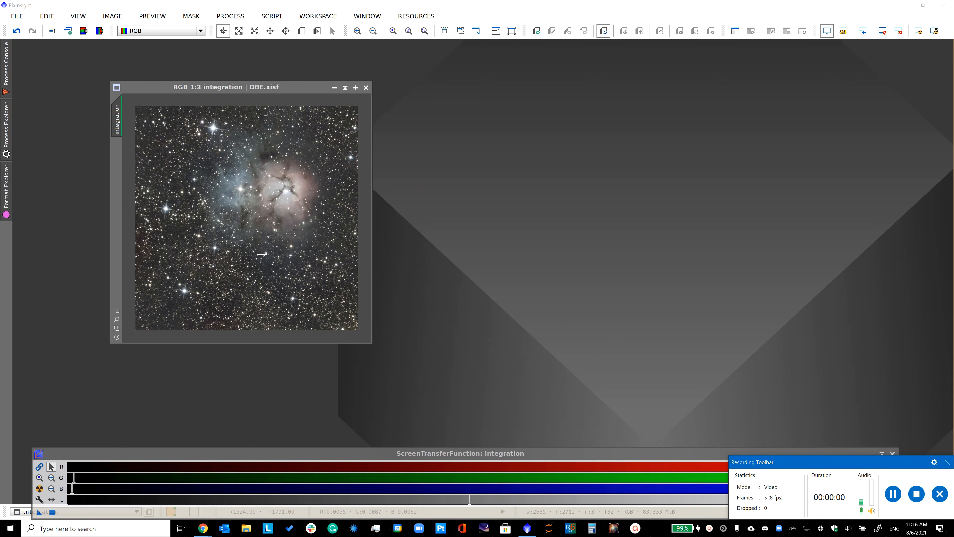
- Enlarge the integration image and define a small preview over a star-free patch of dark sky near its lower-left corner
scroll(257, 251, "up", 4)
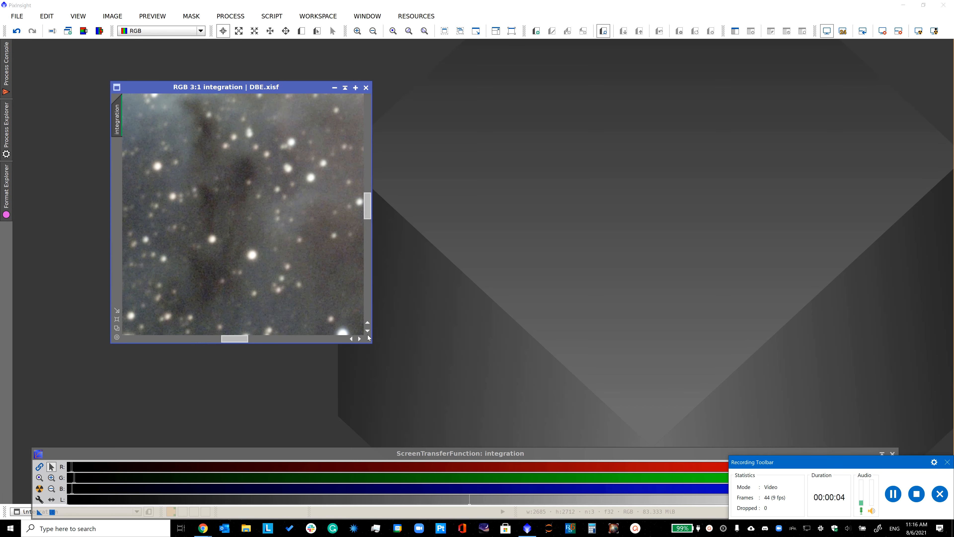
left_click(355, 87)
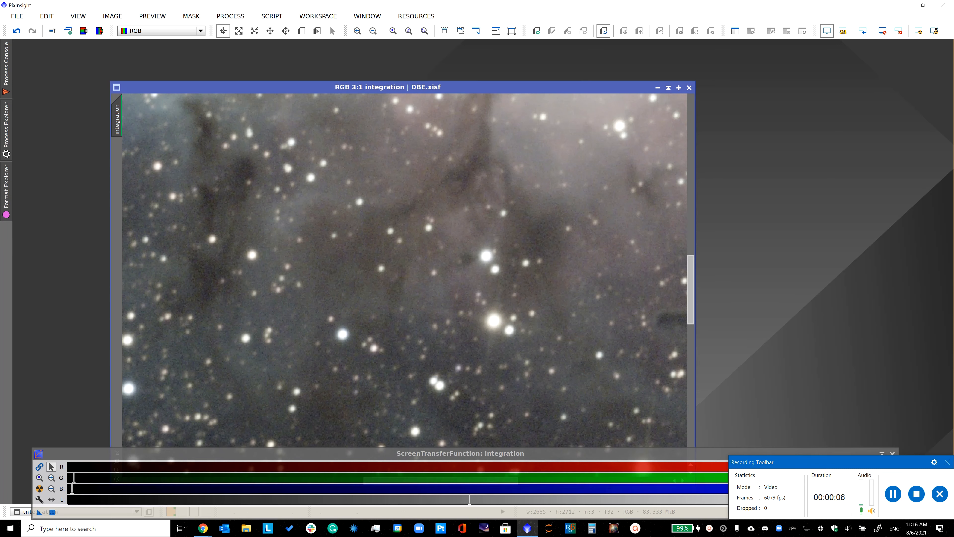
left_click_drag(362, 86, 330, 25)
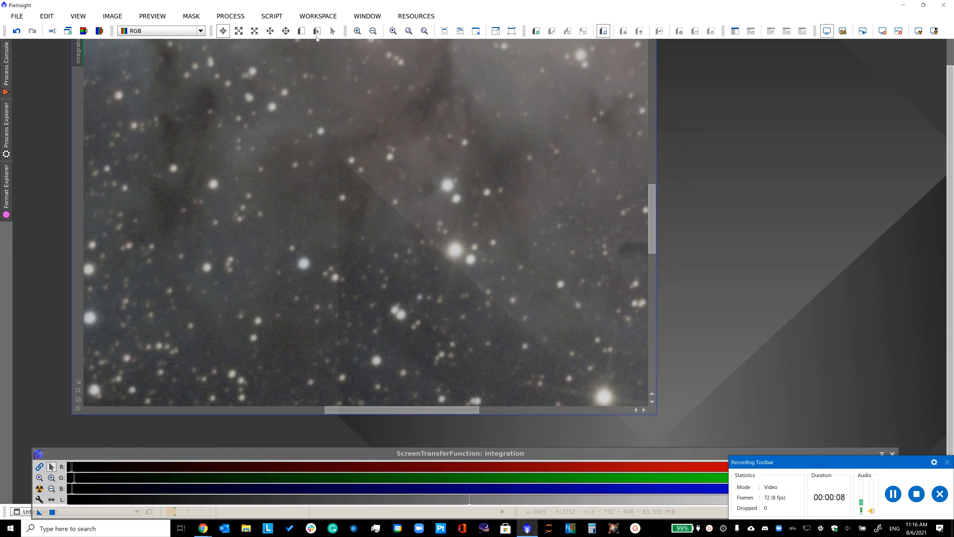
left_click_drag(659, 233, 654, 383)
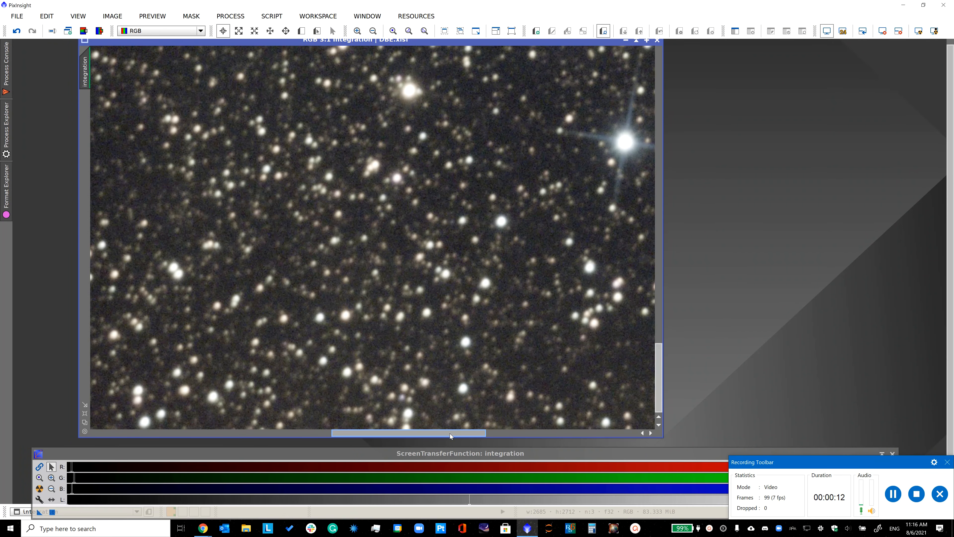
left_click_drag(449, 433, 192, 414)
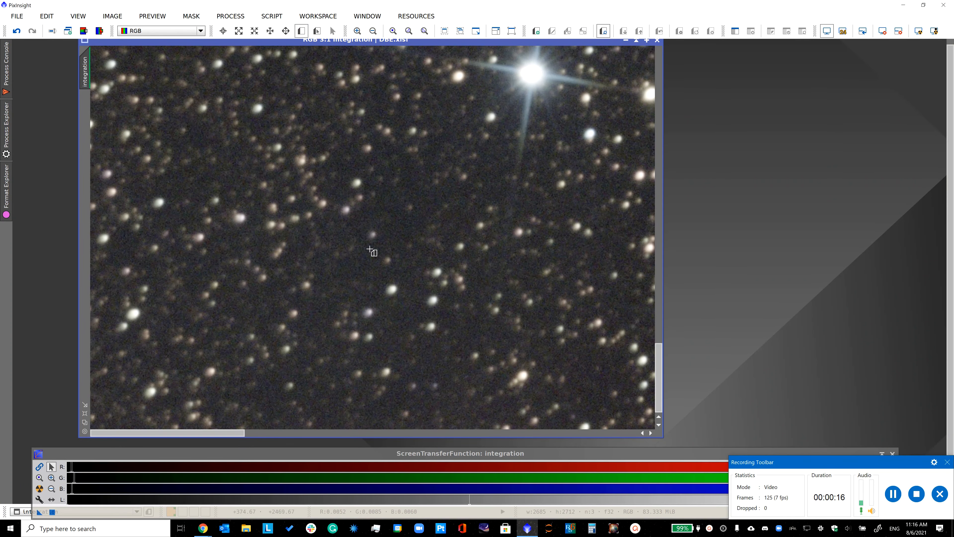
left_click_drag(351, 260, 377, 277)
- Apply BackgroundNeutralization to the integration image with Preview01 as the reference image
left_click(230, 16)
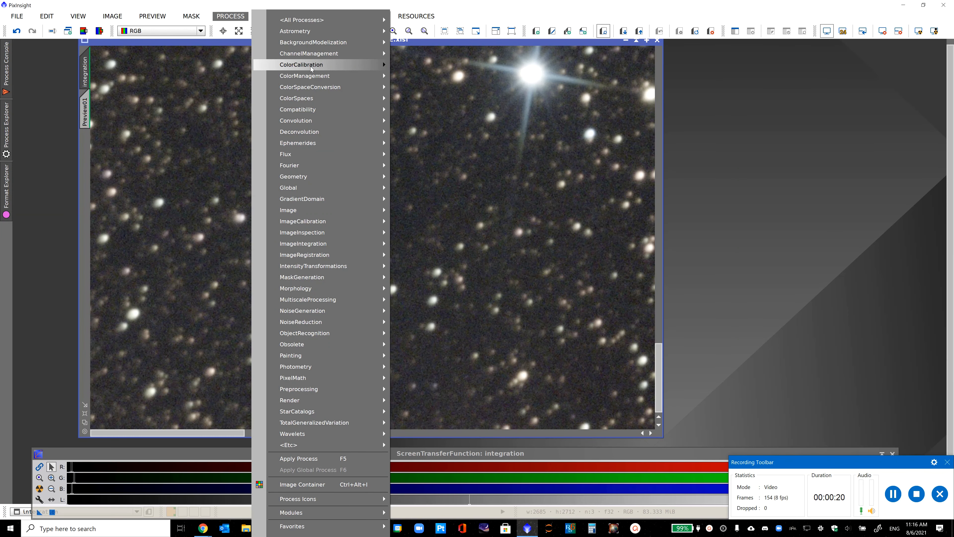
mouse_move(385, 64)
left_click(468, 80)
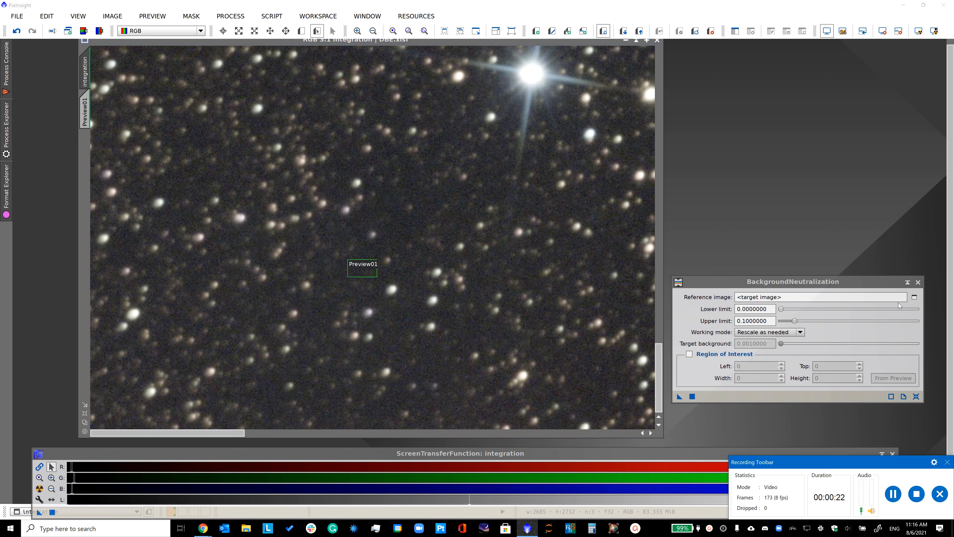
left_click(912, 299)
left_click(449, 251)
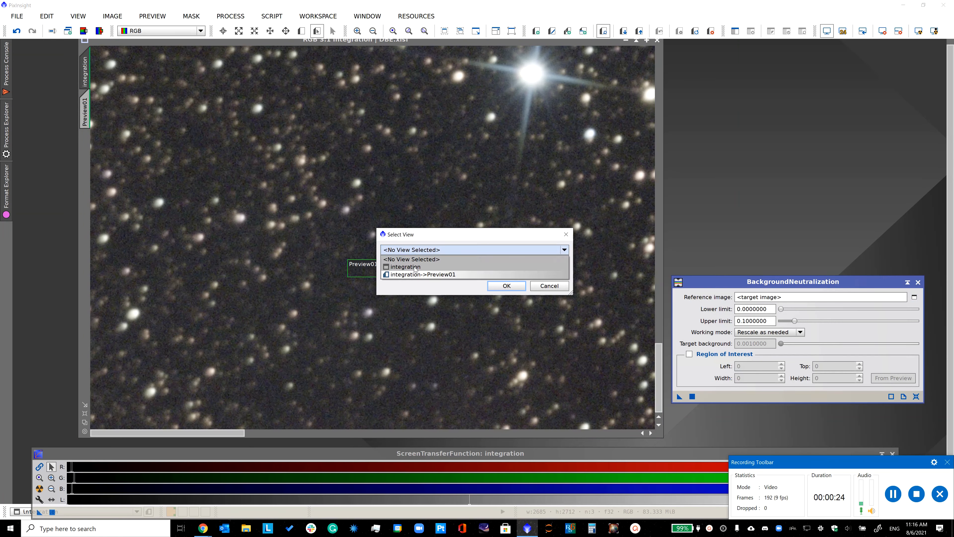
left_click(439, 277)
left_click(506, 285)
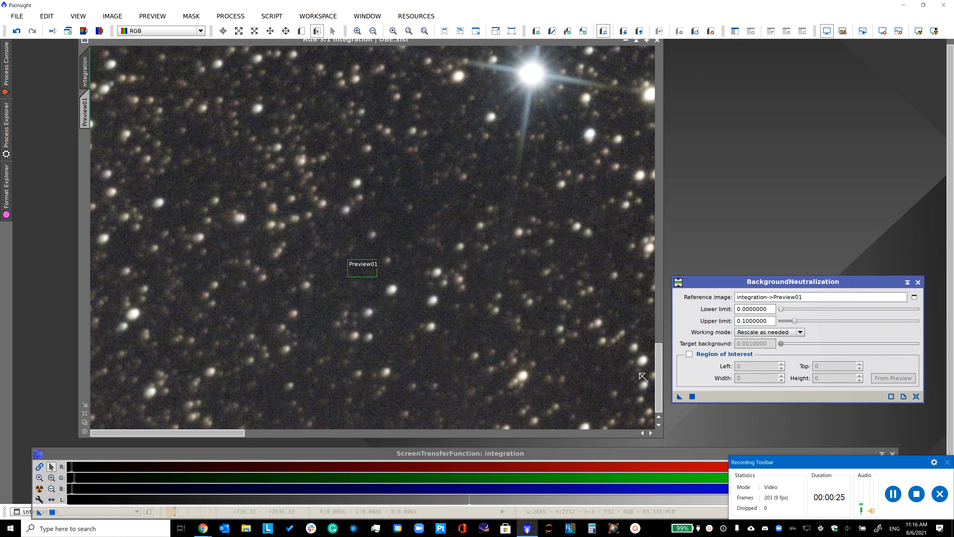
left_click(692, 395)
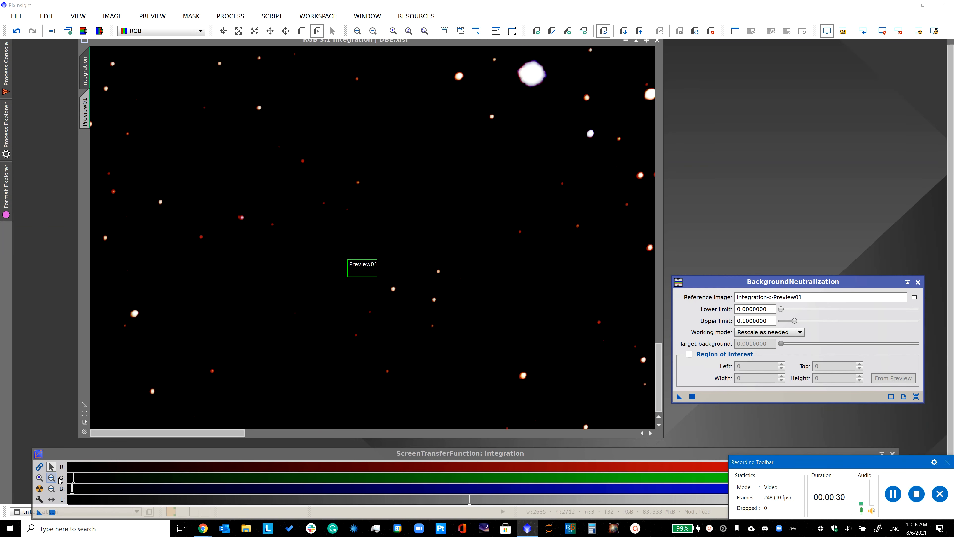
- Link the RGB channels of the screen stretch, auto-stretch the neutralized image and close BackgroundNeutralization
left_click(40, 467)
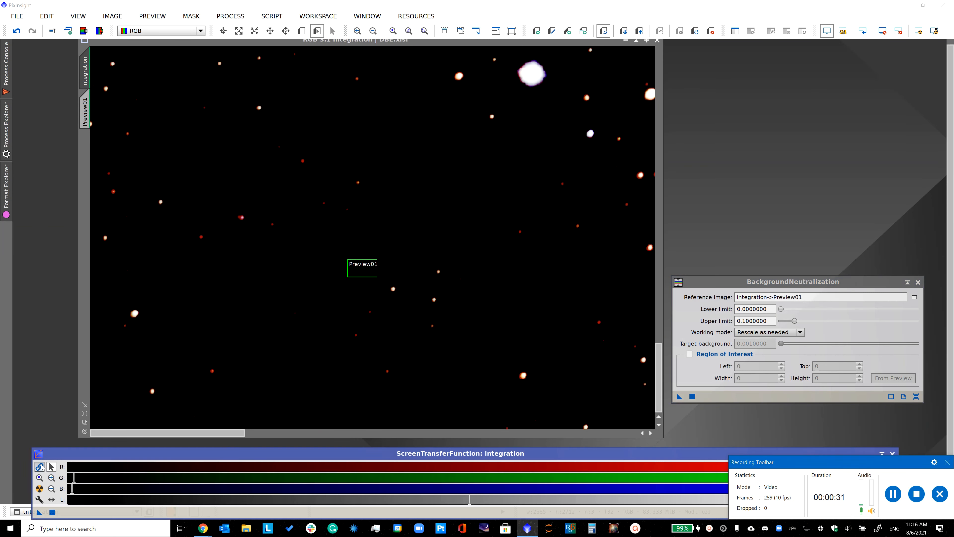
left_click(40, 489)
scroll(360, 275, "down", 4)
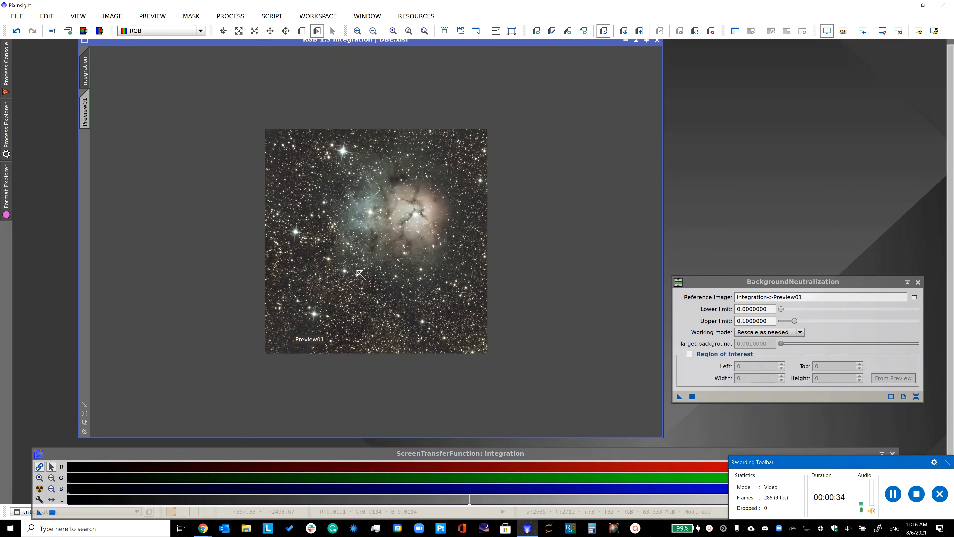
scroll(360, 274, "up", 1)
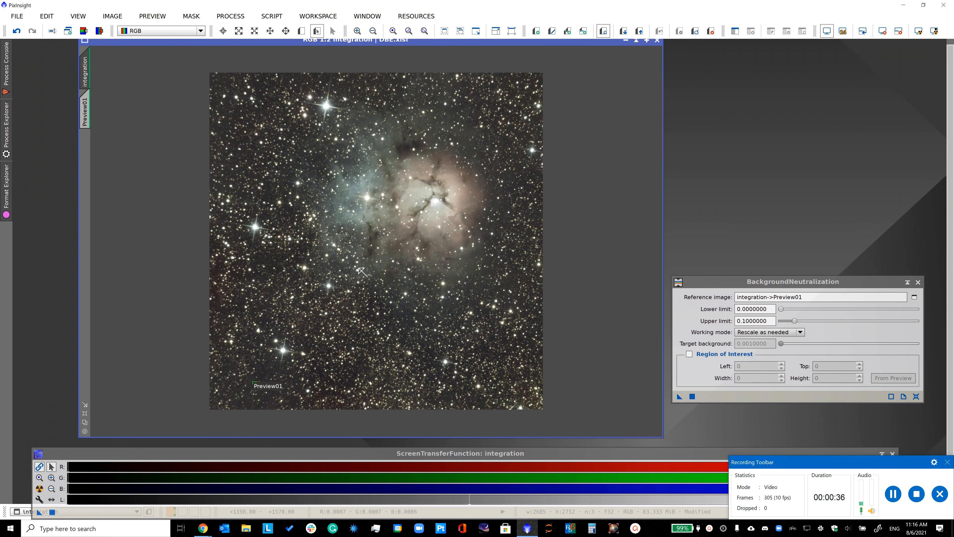
left_click(917, 282)
- Start PhotometricColorCalibration and acquire the coordinates, observation date, focal length and pixel size from the image
left_click(229, 15)
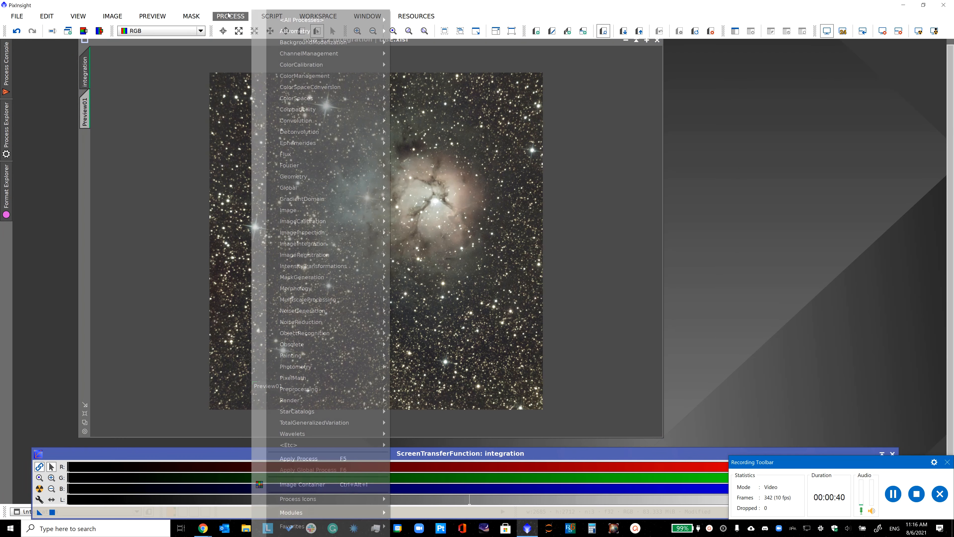
mouse_move(306, 69)
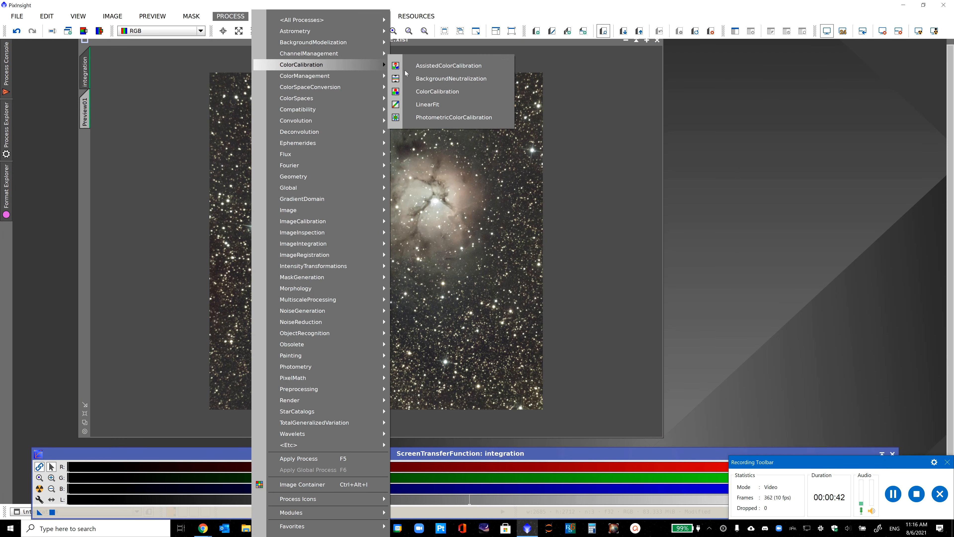
left_click(432, 117)
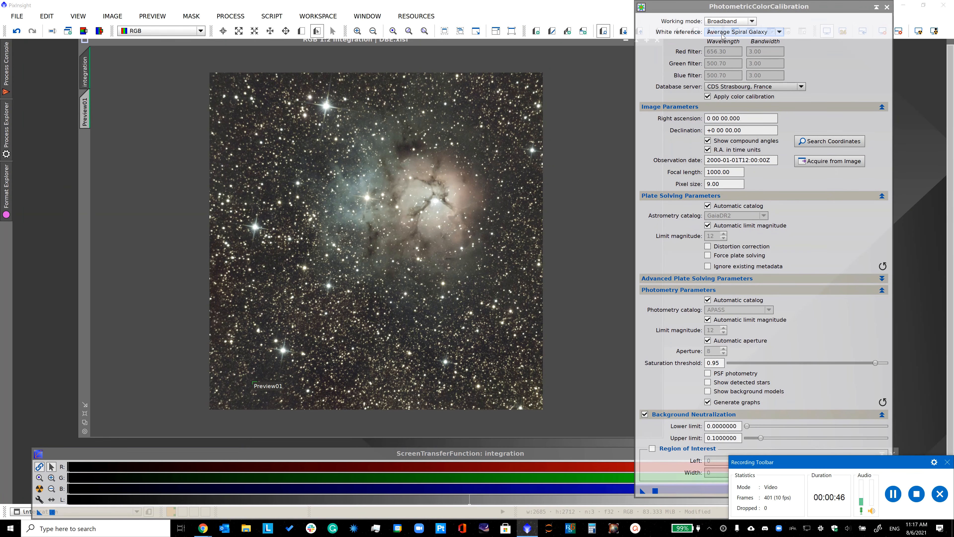
left_click(816, 162)
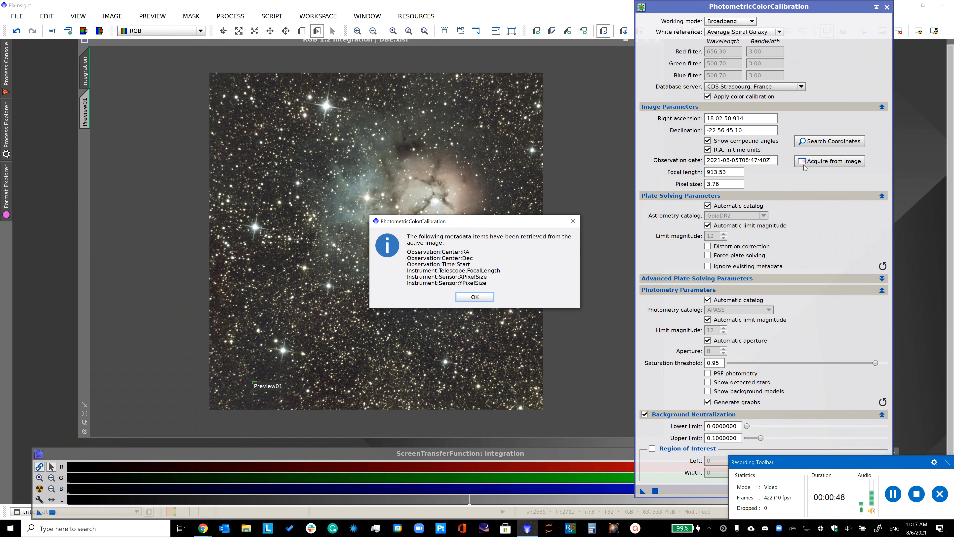
left_click(475, 297)
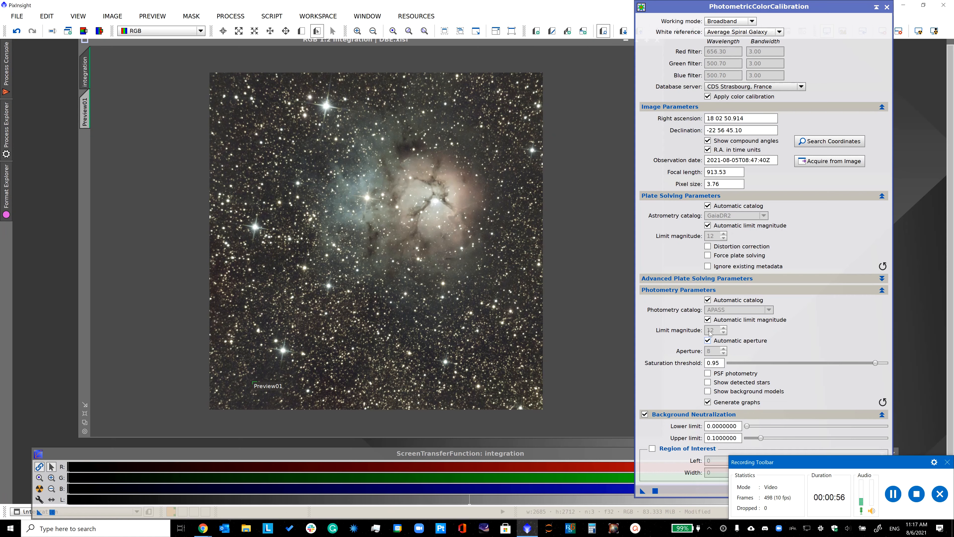
- Set the photometry limit magnitude to 18 and take the background neutralization region of interest from the preview integration->Preview01
left_click(707, 320)
left_click(724, 328)
left_click(652, 449)
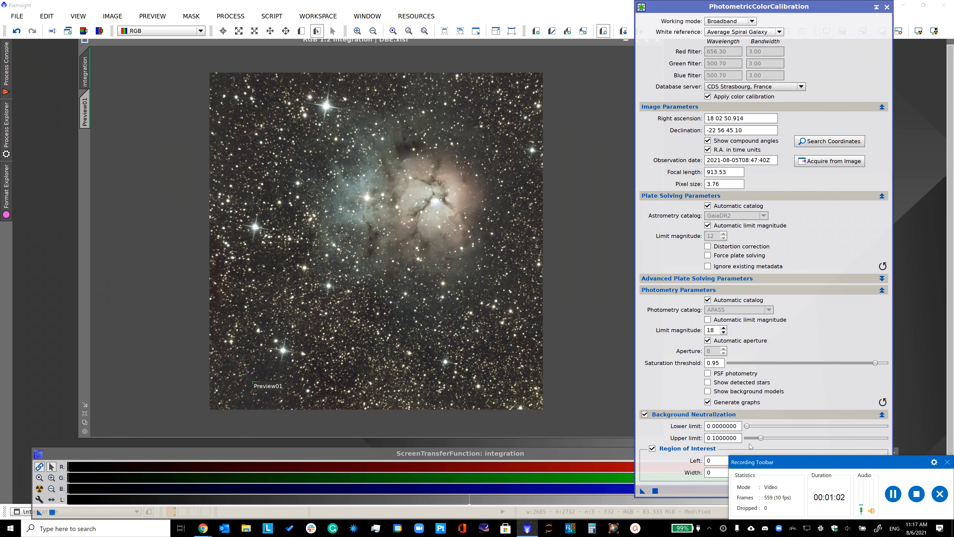
left_click_drag(739, 10, 552, 19)
left_click(672, 482)
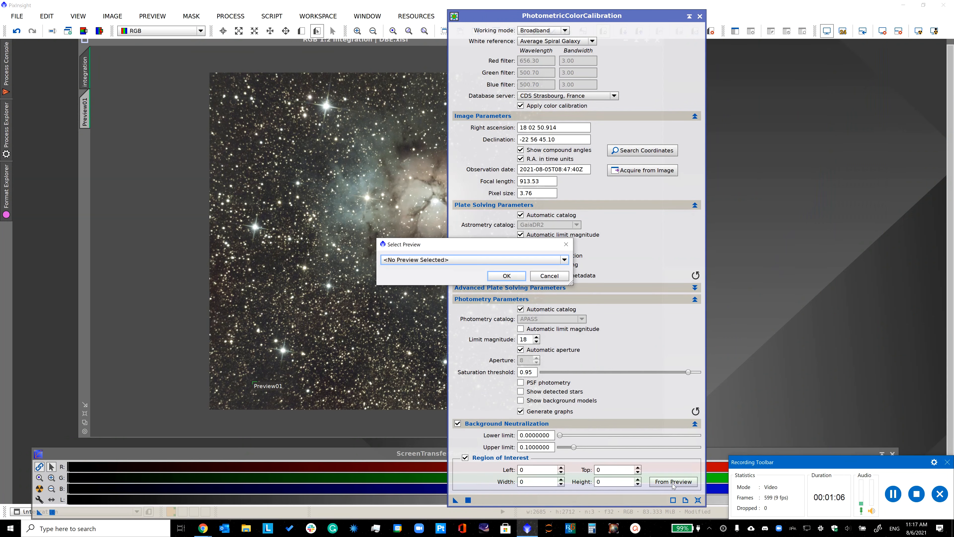
left_click(426, 260)
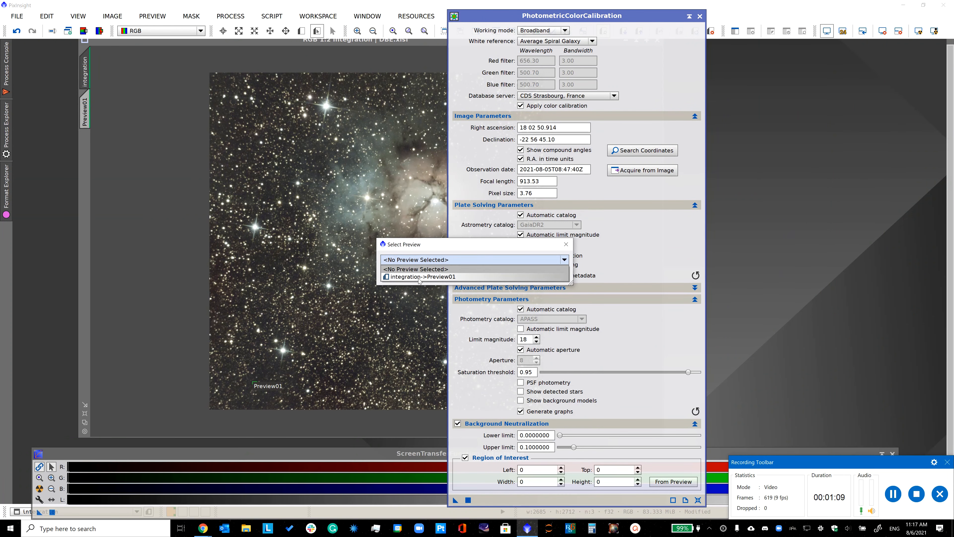
left_click(419, 277)
left_click(506, 277)
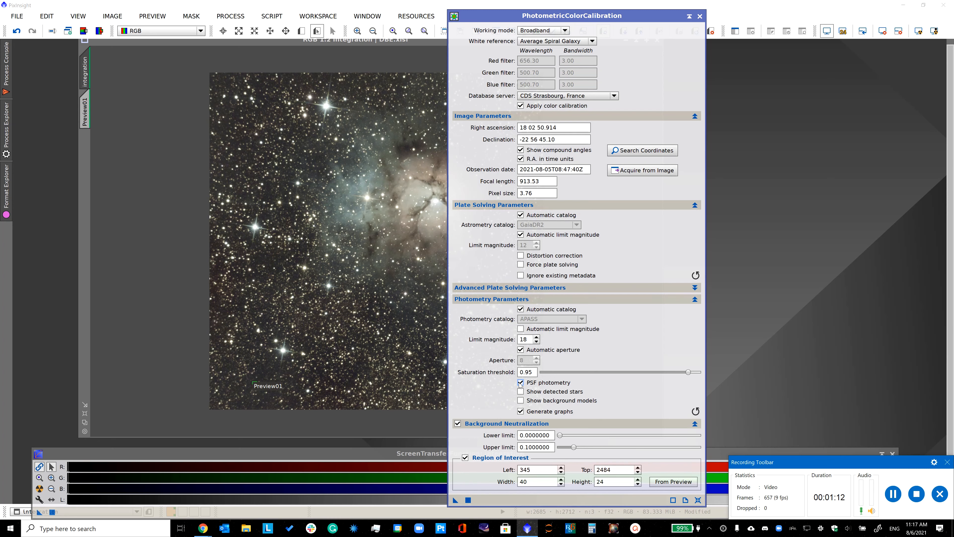
- Apply the photometric color calibration with PSF photometry enabled, review the White Balance Functions graphs and close the process
left_click(467, 500)
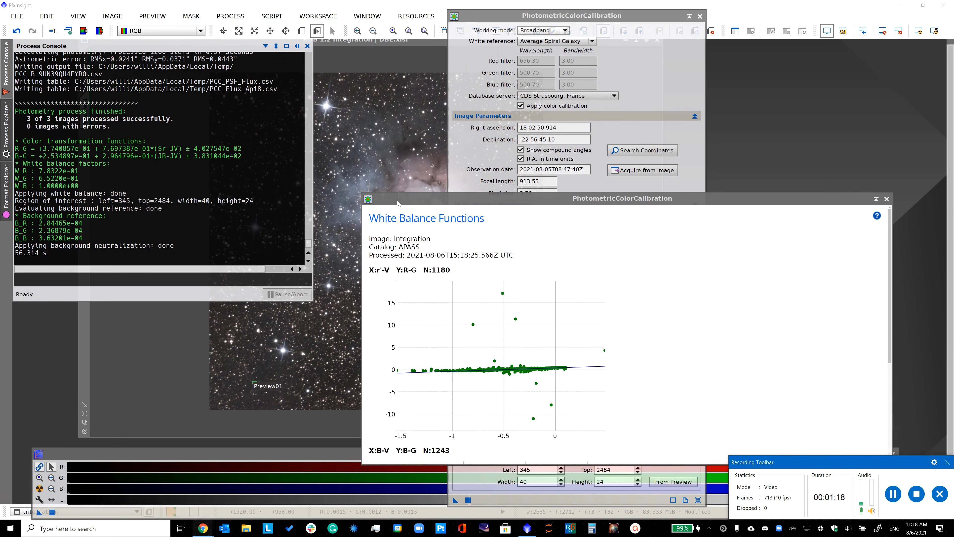
left_click_drag(401, 205, 379, 97)
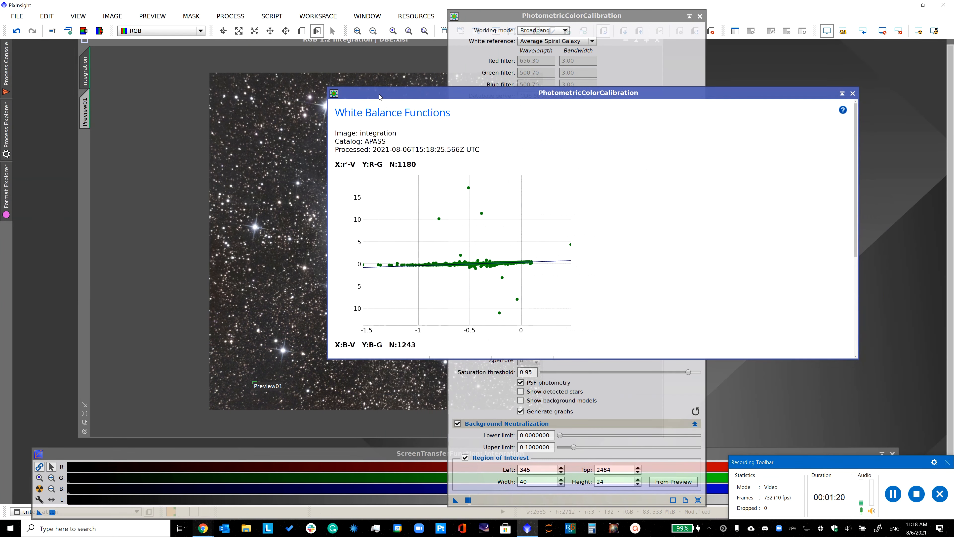
scroll(466, 266, "down", 4)
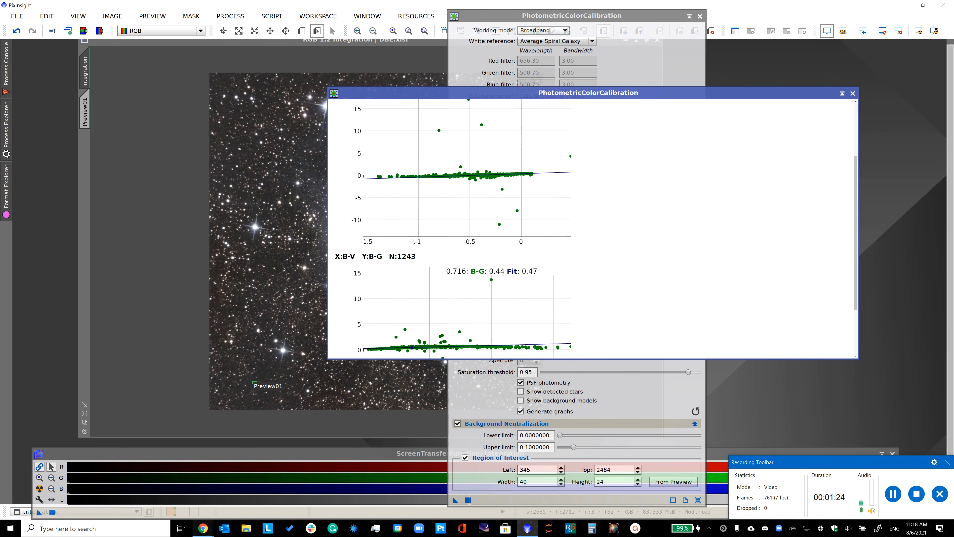
scroll(450, 187, "up", 2)
left_click(852, 93)
left_click(853, 94)
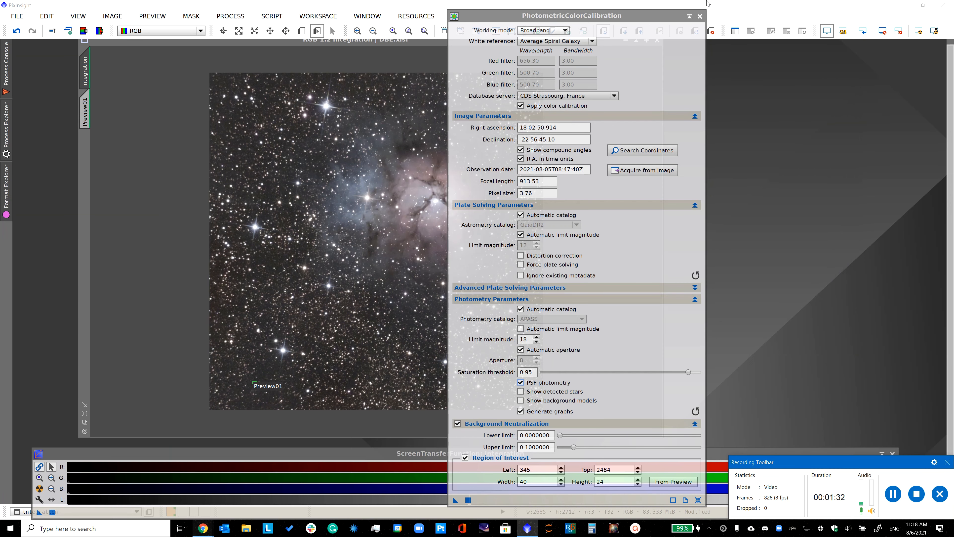
left_click(699, 17)
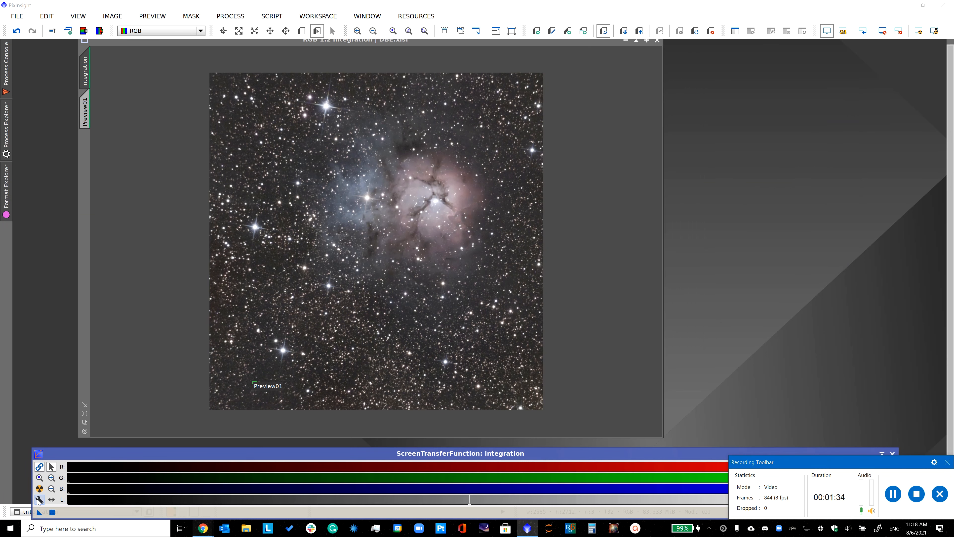
- Auto-stretch the display of the color-calibrated image and inspect the nebula
left_click(39, 489)
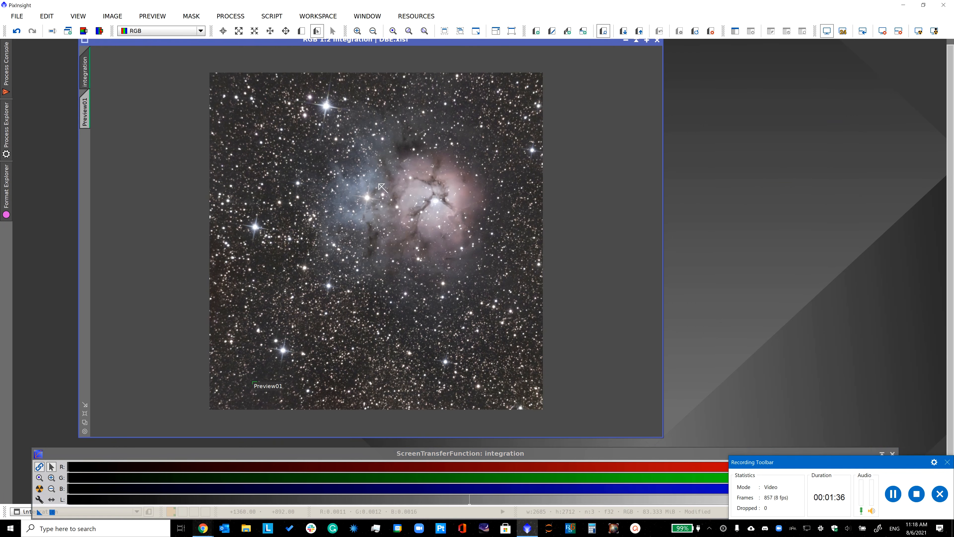
scroll(418, 223, "down", 3)
scroll(419, 223, "up", 3)
- Save the calibrated image as CC in XISF format, keeping the 32-bit IEEE 754 floating point sample format
left_click(17, 16)
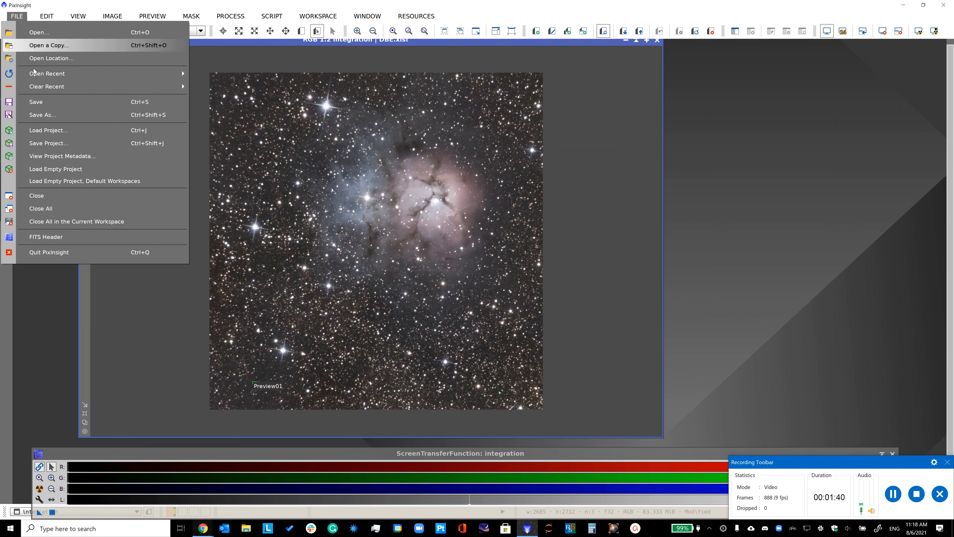
left_click(41, 114)
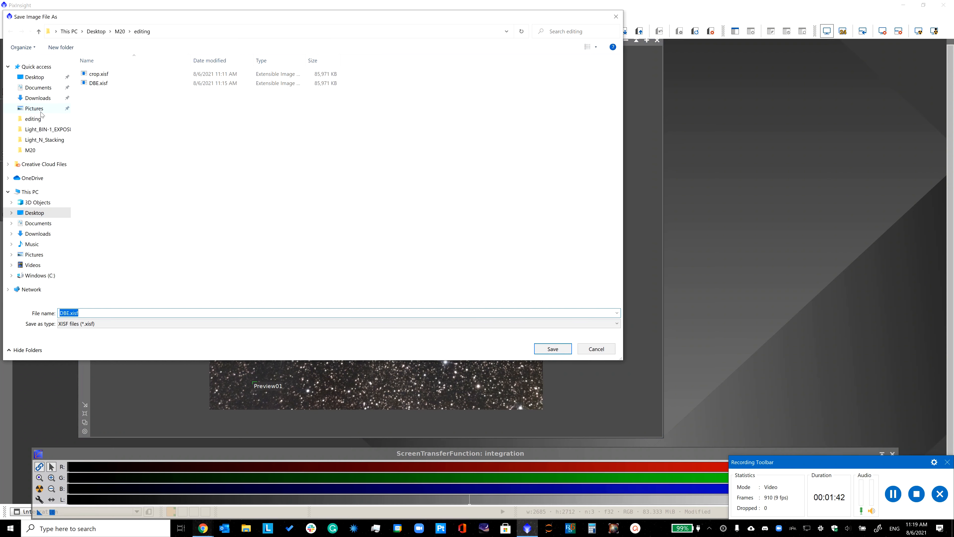
type("CC")
key("Return")
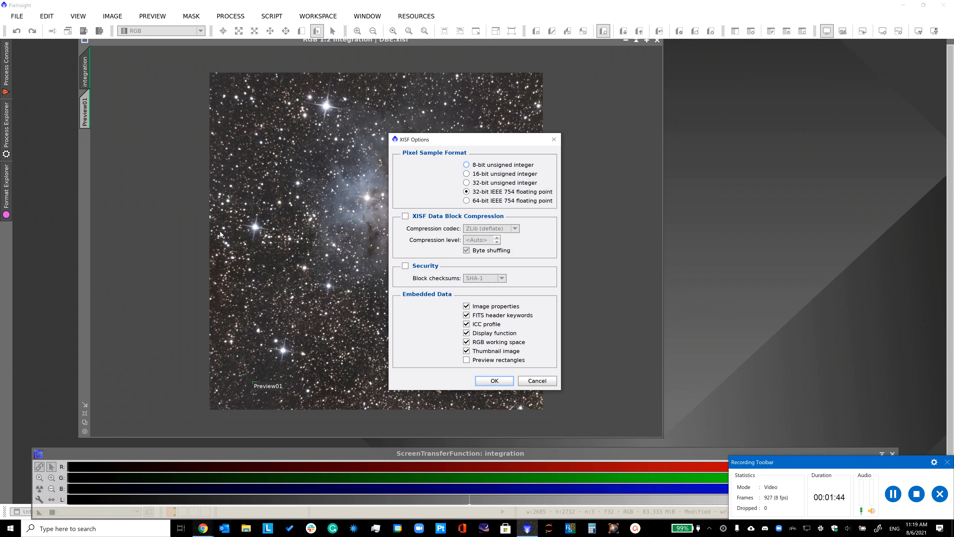
left_click(490, 381)
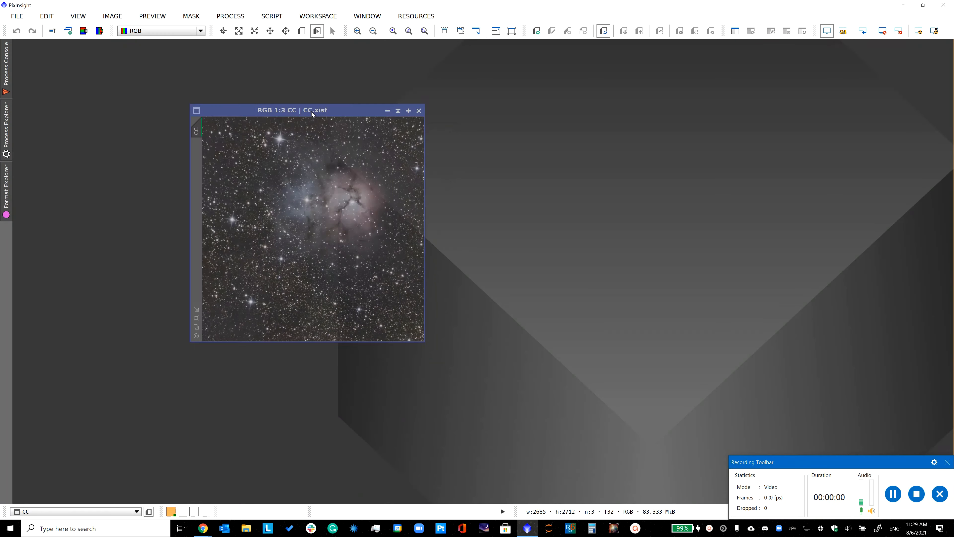
- Open ScreenTransferFunction for the CC image and collapse its window to a title bar
left_click_drag(311, 111, 277, 93)
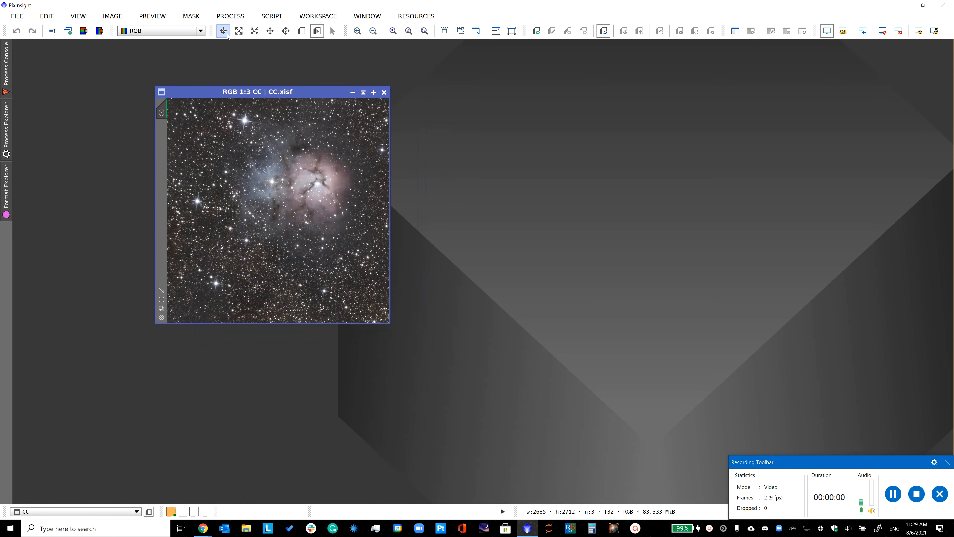
left_click(235, 17)
mouse_move(301, 19)
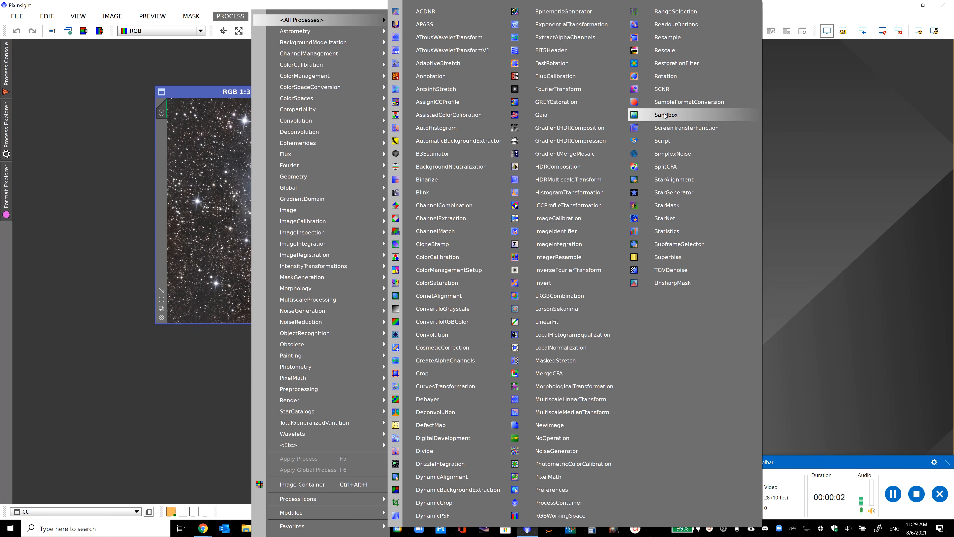
left_click(666, 128)
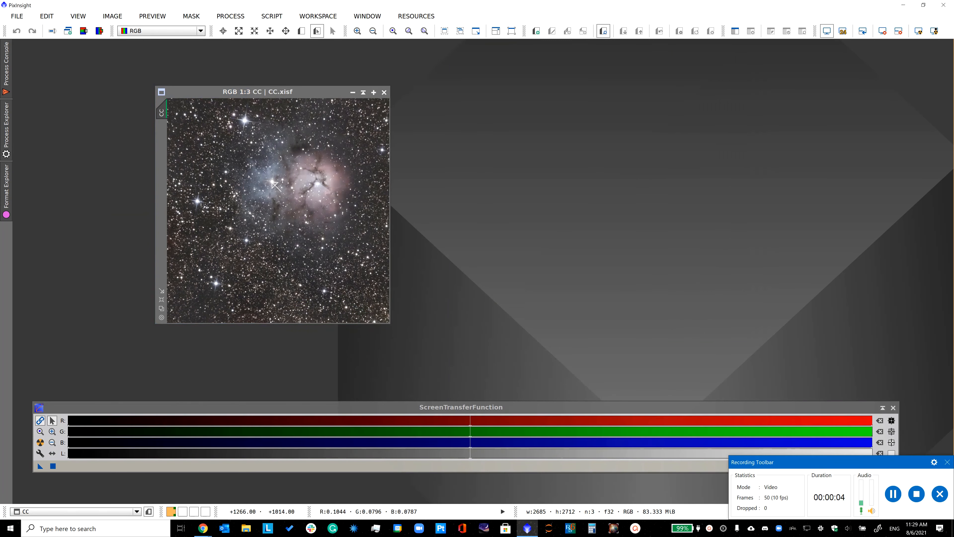
scroll(276, 186, "up", 7)
scroll(276, 186, "down", 7)
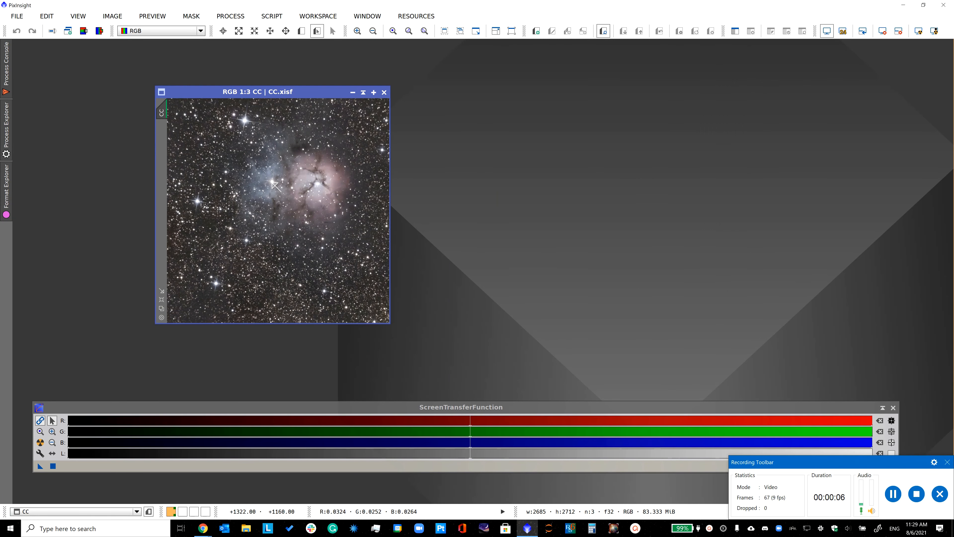
left_click(883, 407)
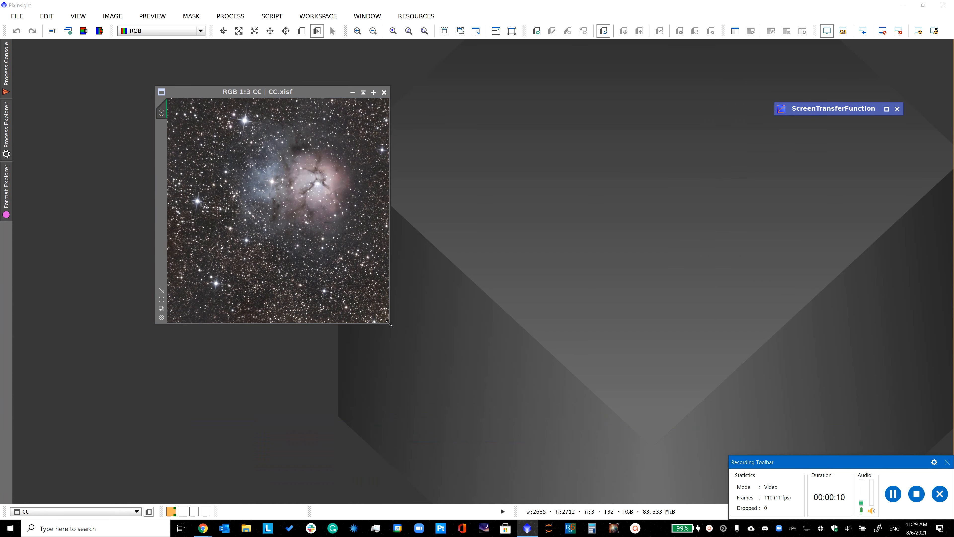
- Enlarge the CC image window, show the image at 1:2 and reposition it in the workspace
left_click_drag(389, 323, 725, 469)
scroll(405, 186, "up", 1)
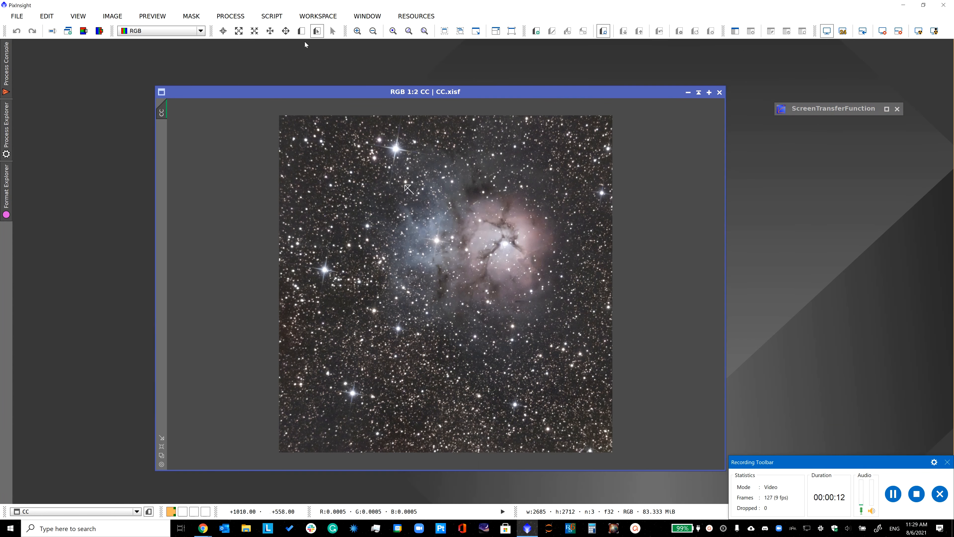
left_click_drag(261, 92, 194, 62)
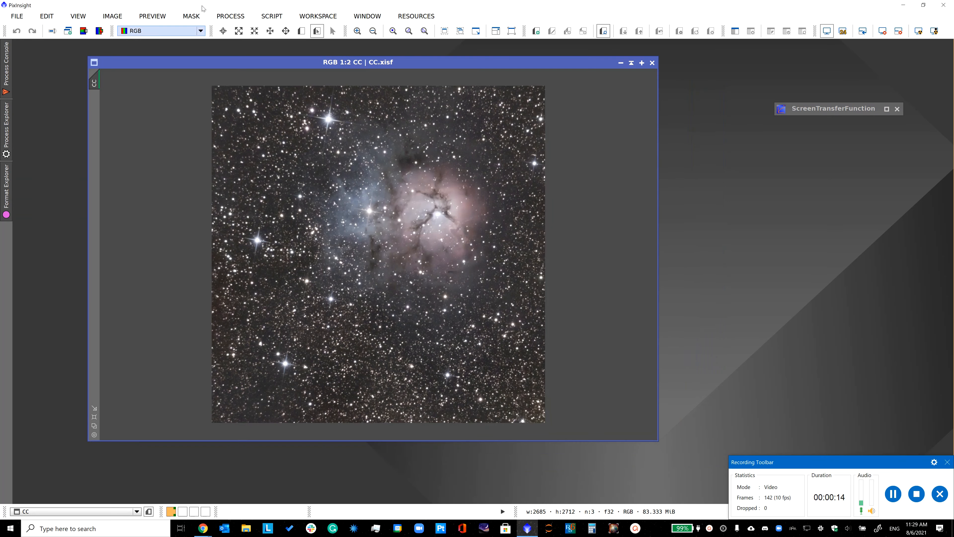
- Start DynamicPSF, shrink its window and place it beside the CC image, with the image magnified to 5:1
left_click(238, 16)
mouse_move(303, 20)
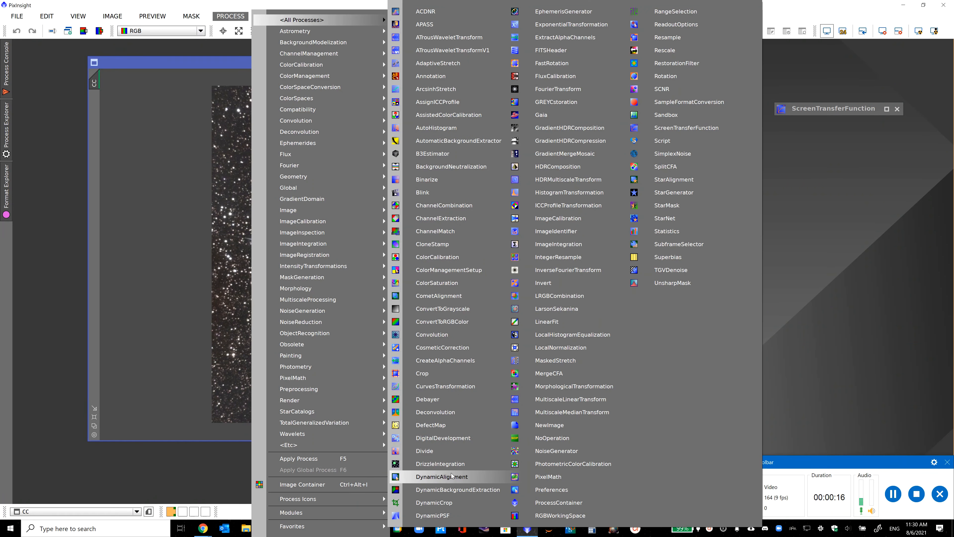
left_click(450, 515)
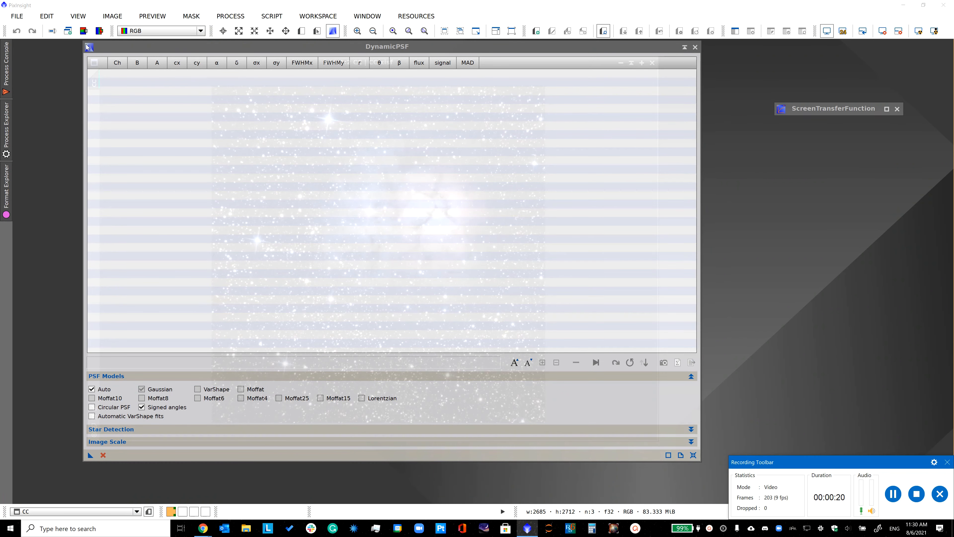
left_click_drag(83, 41, 289, 155)
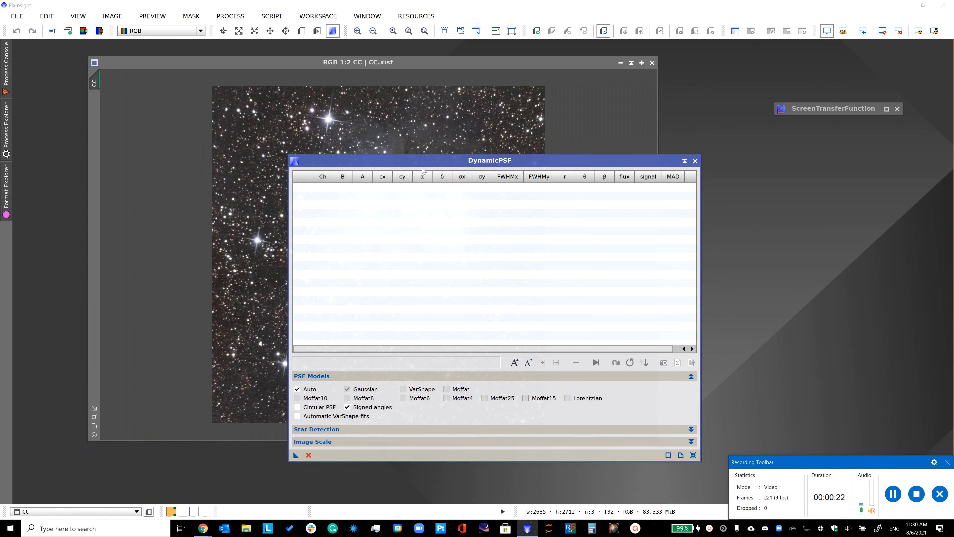
left_click_drag(508, 168, 743, 171)
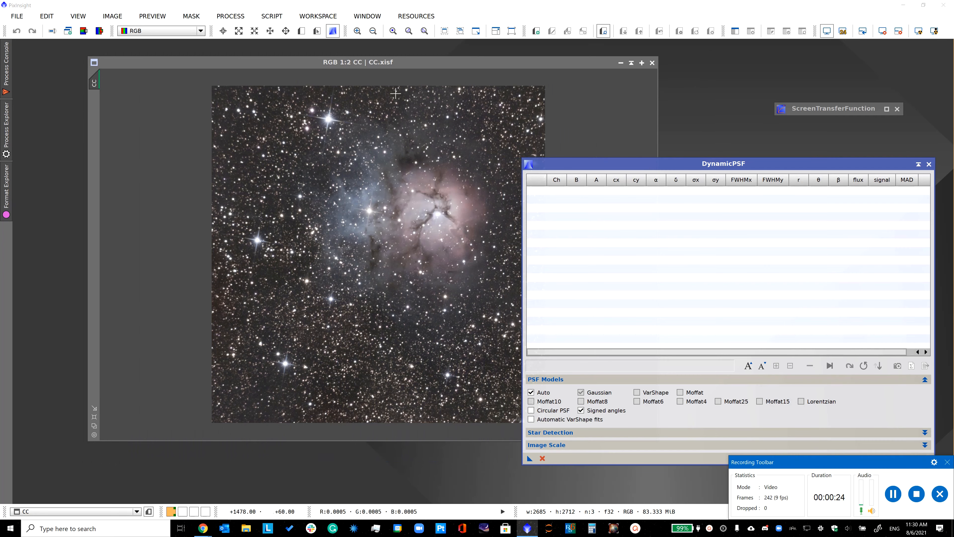
left_click_drag(326, 62, 269, 55)
scroll(324, 207, "up", 5)
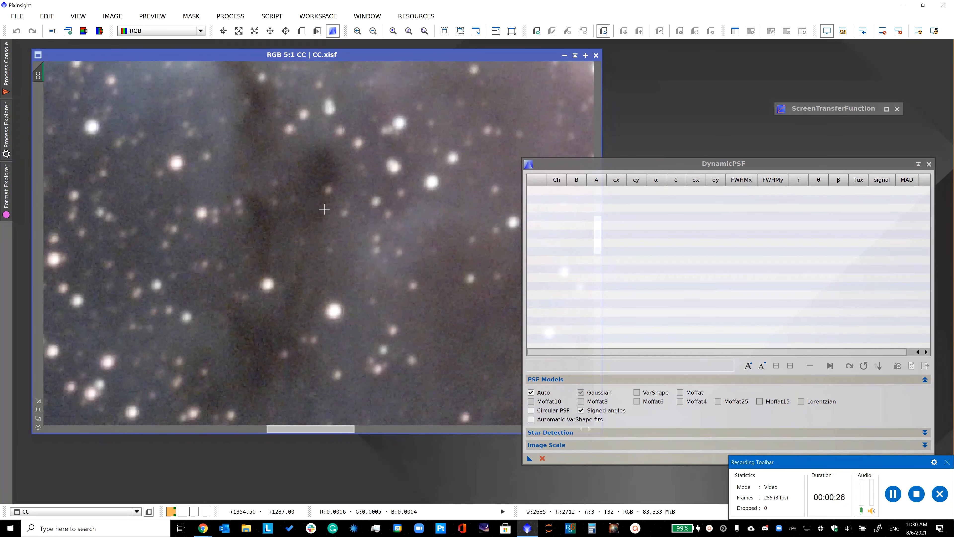
left_click_drag(601, 163, 692, 223)
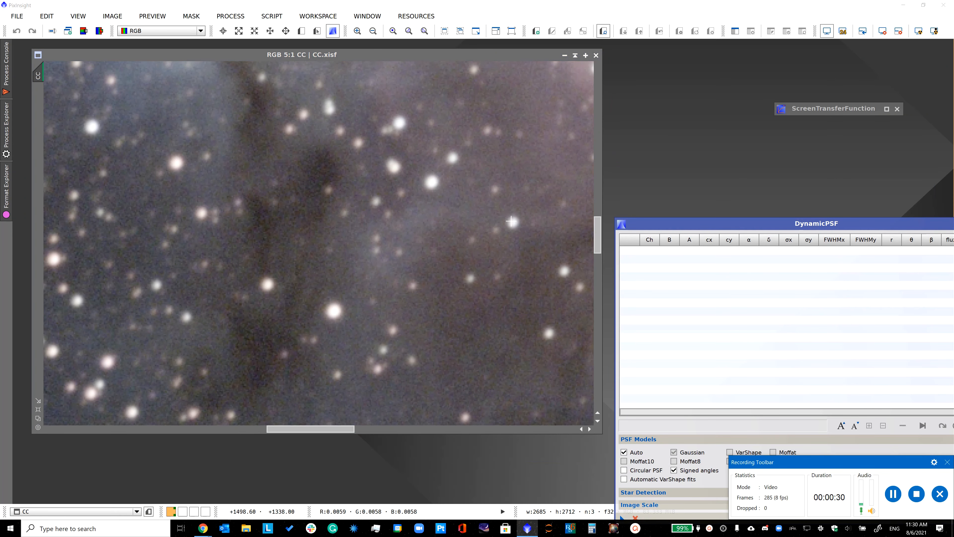
- Reset the red, green and blue screen stretch of CC, auto-stretch it again and collapse ScreenTransferFunction
double_click(800, 112)
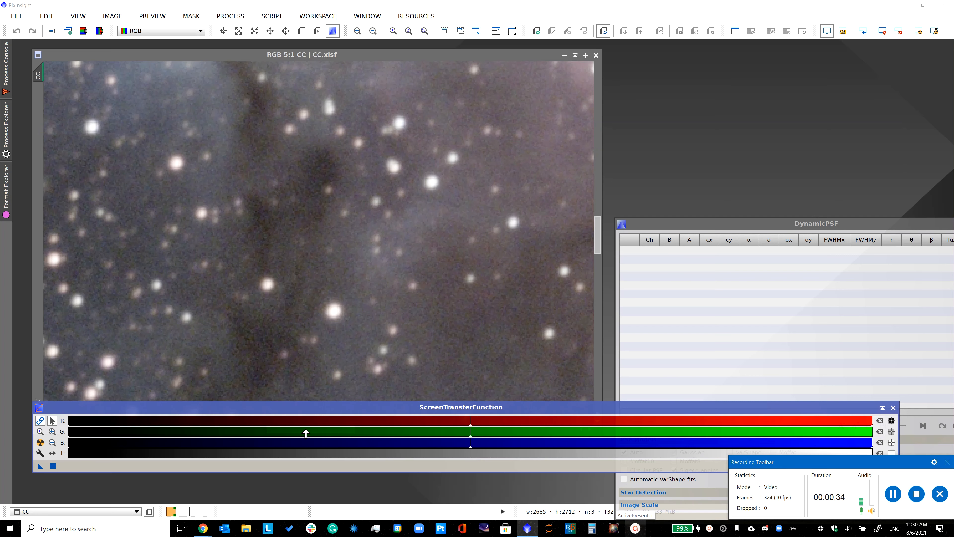
left_click(40, 443)
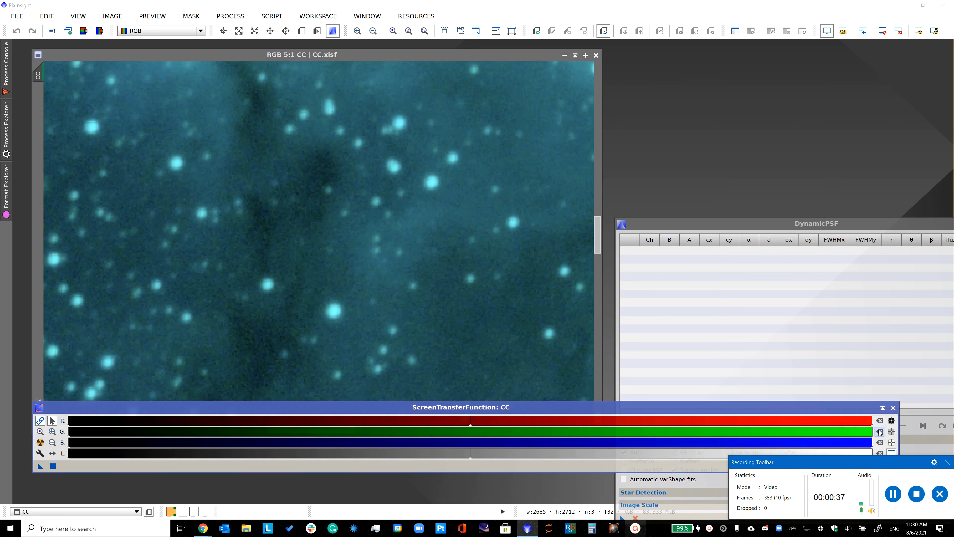
left_click(880, 431)
left_click(879, 442)
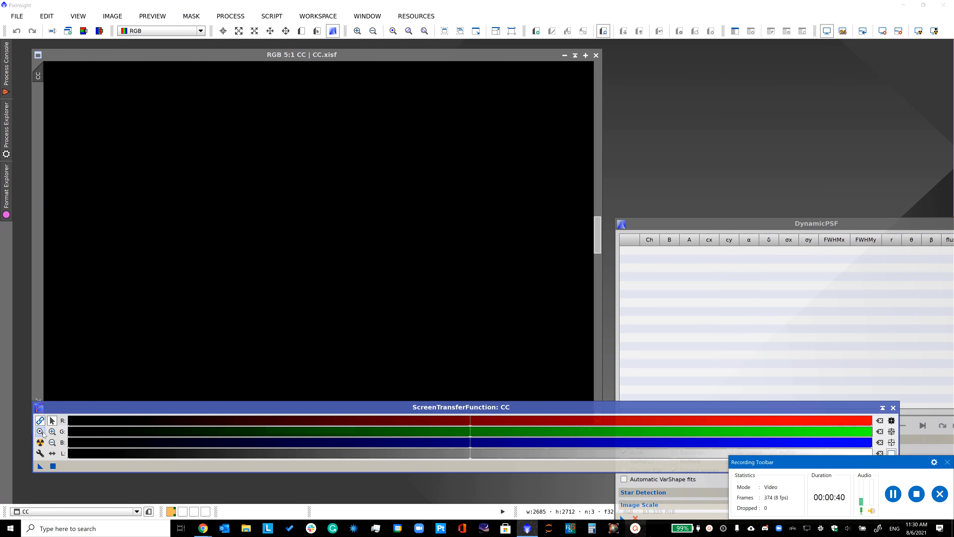
left_click(40, 443)
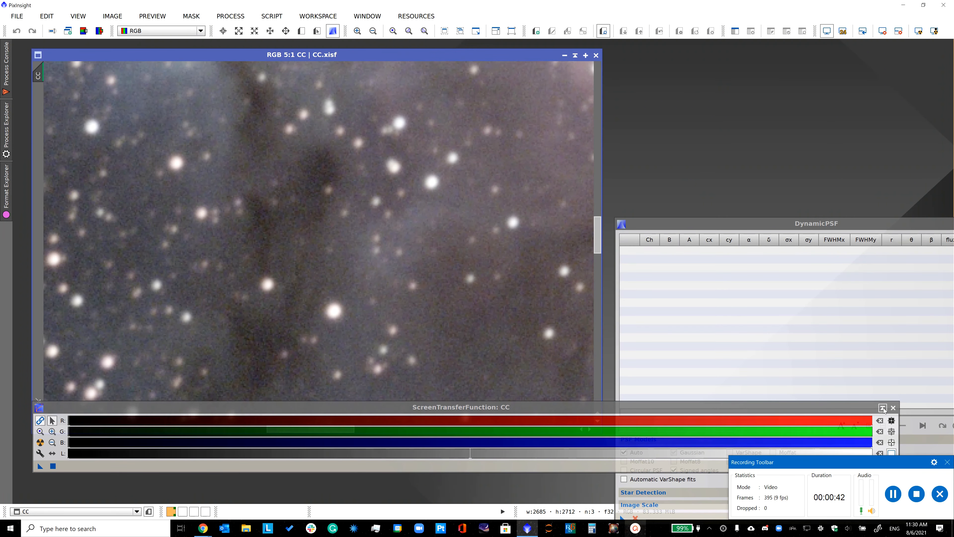
left_click(883, 408)
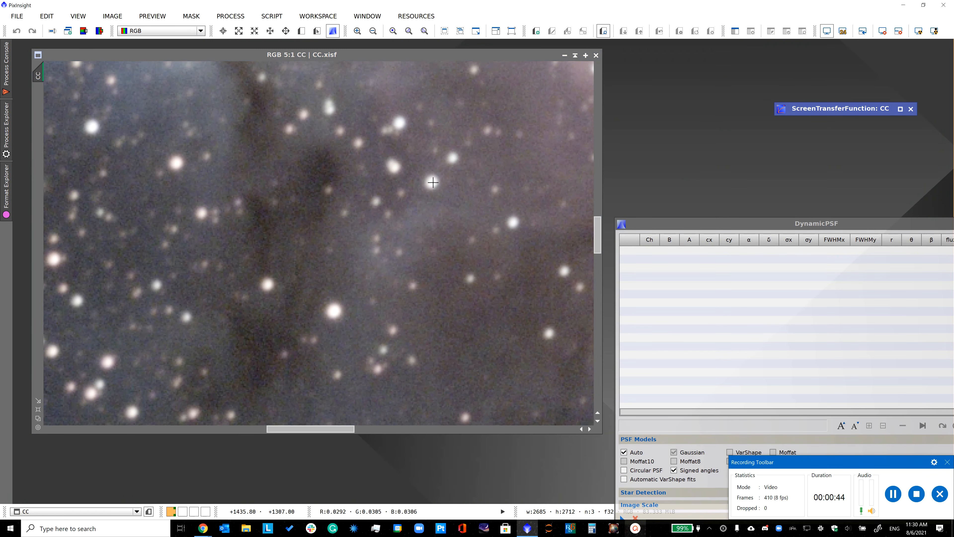
- Sample six bright stars on both sides of the dark lane beside the nebula in CC
left_click(432, 182)
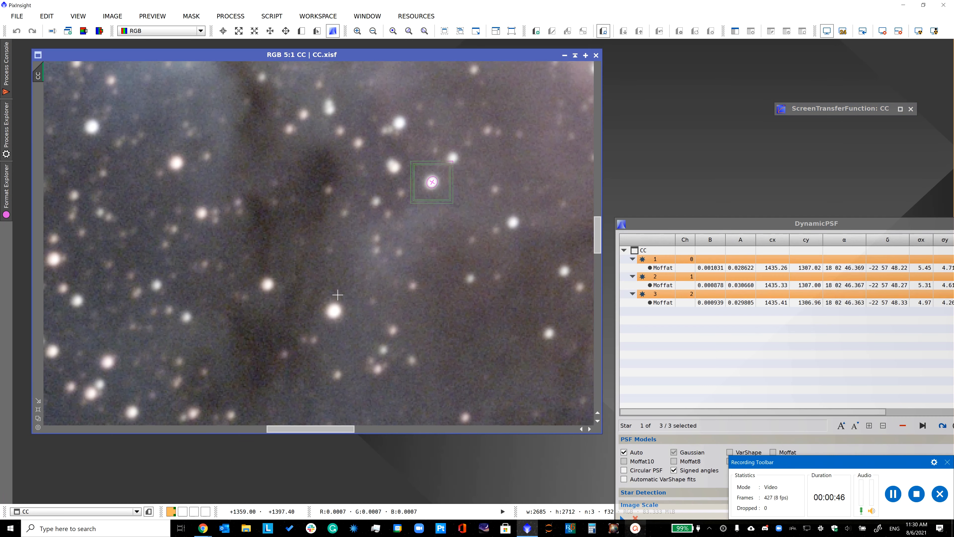
left_click(334, 307)
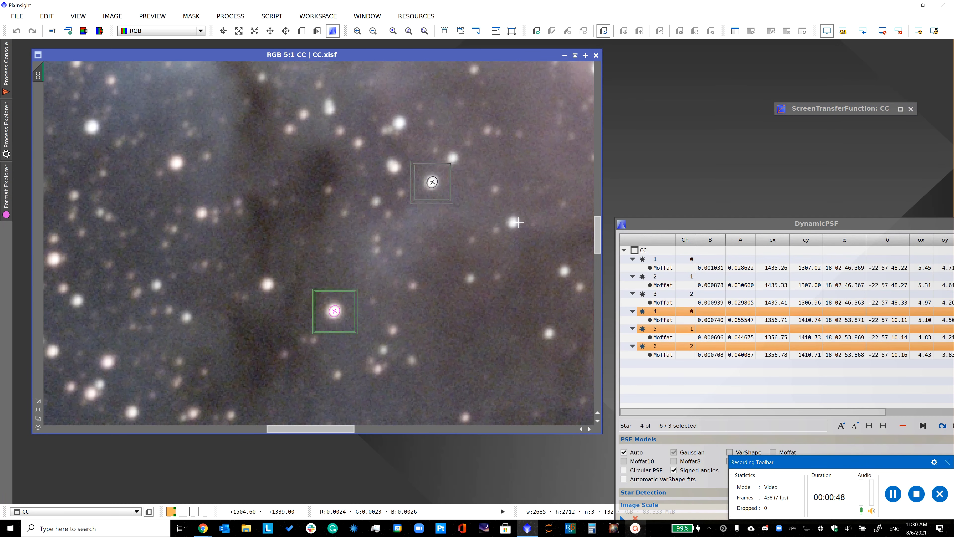
left_click(507, 219)
left_click(268, 284)
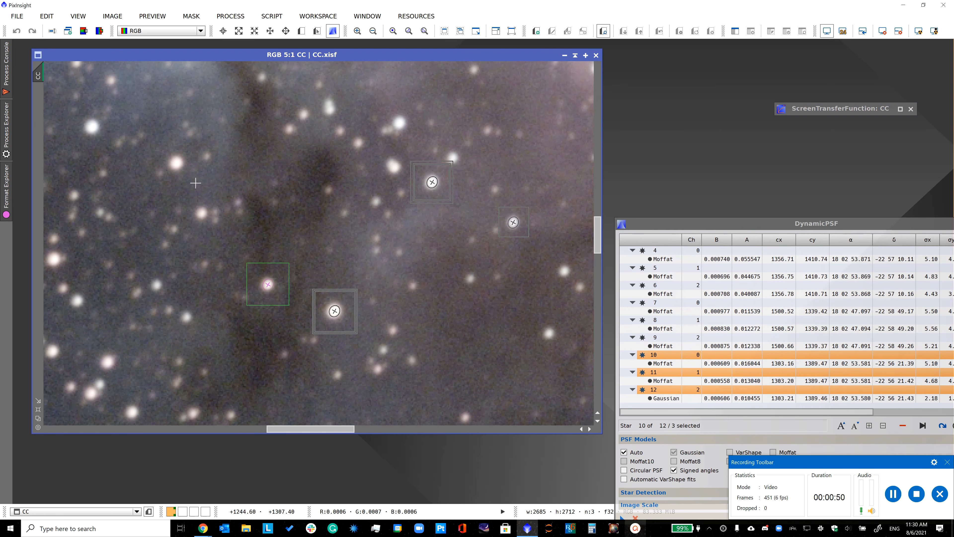
left_click(177, 168)
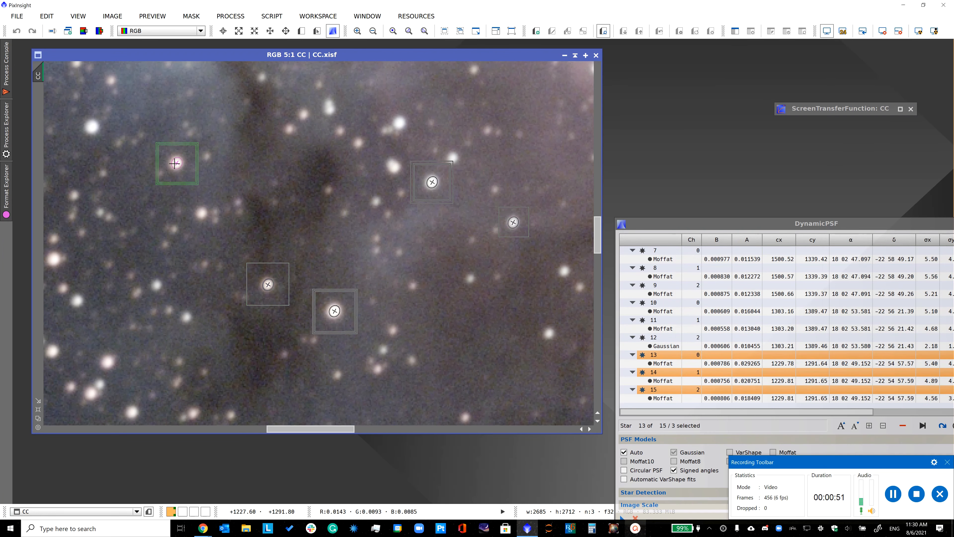
left_click(82, 122)
- Sample two bright stars in the star fields of CC, one below the nebula and one near the image's lower-right area
scroll(601, 260, "down", 1)
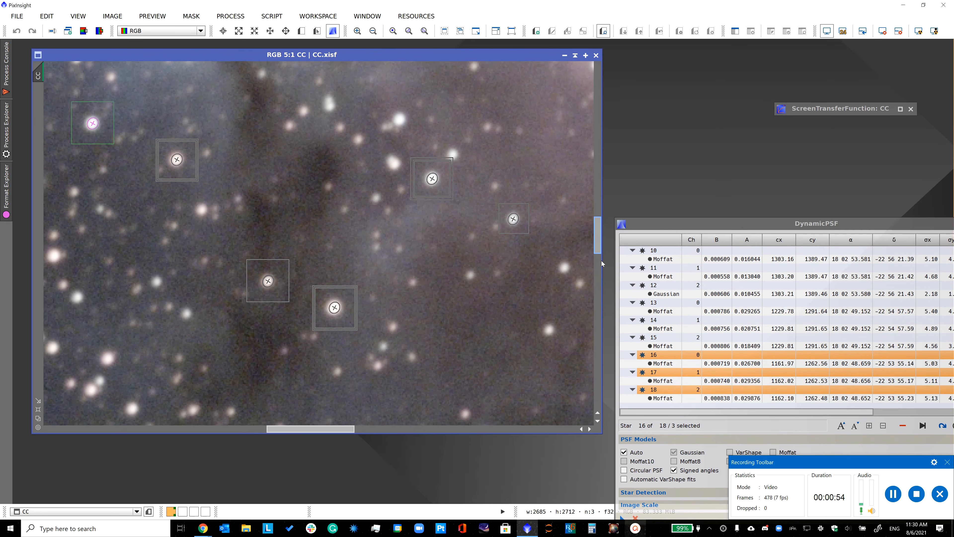
left_click_drag(602, 261, 596, 355)
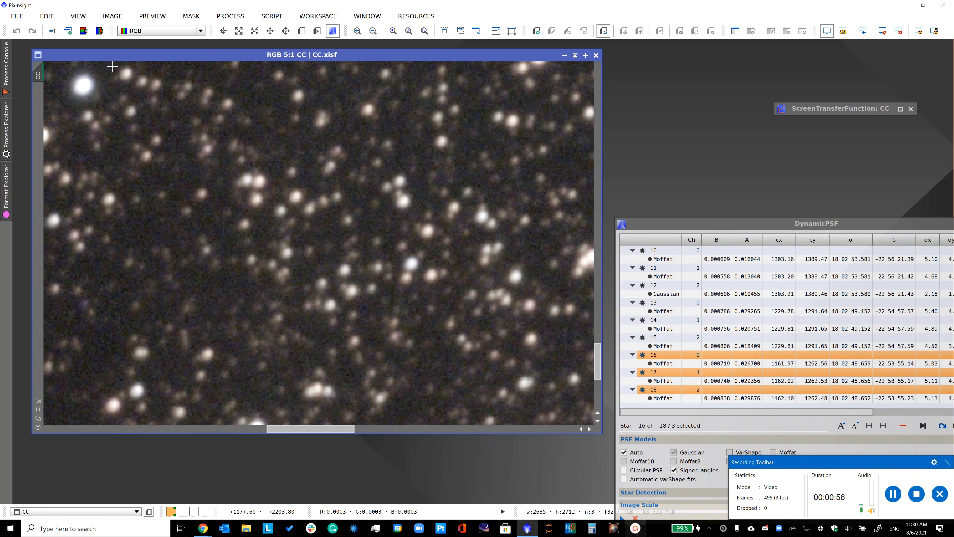
left_click(83, 87)
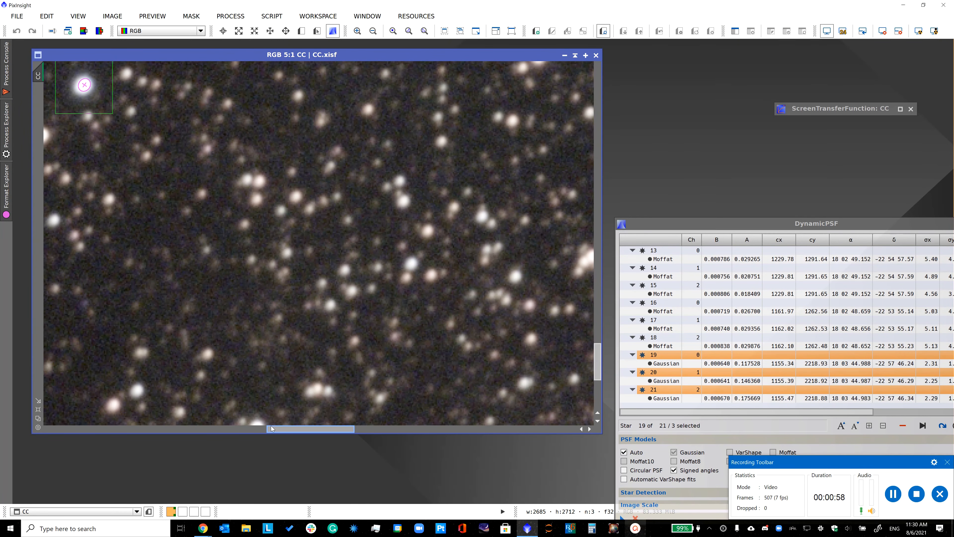
left_click_drag(272, 428, 516, 404)
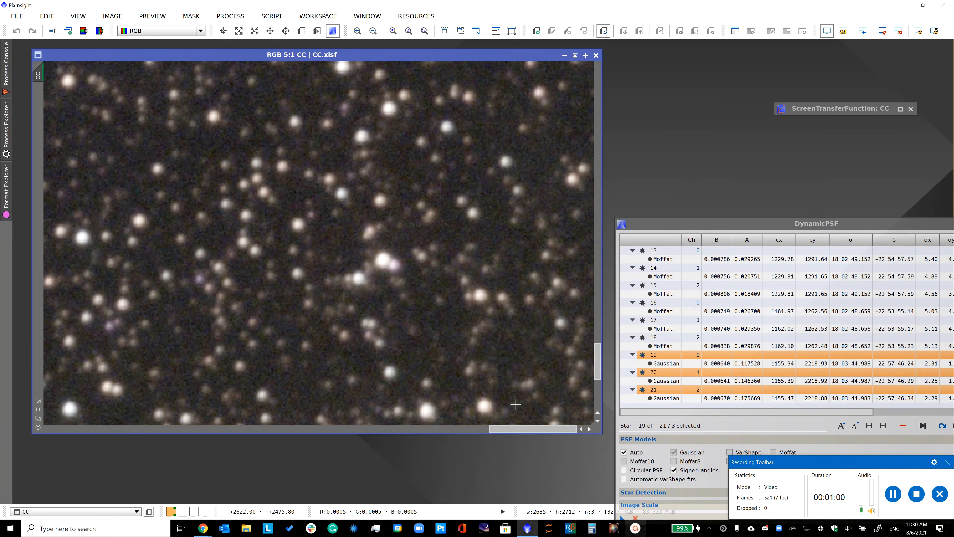
left_click_drag(596, 361, 595, 325)
left_click(180, 182)
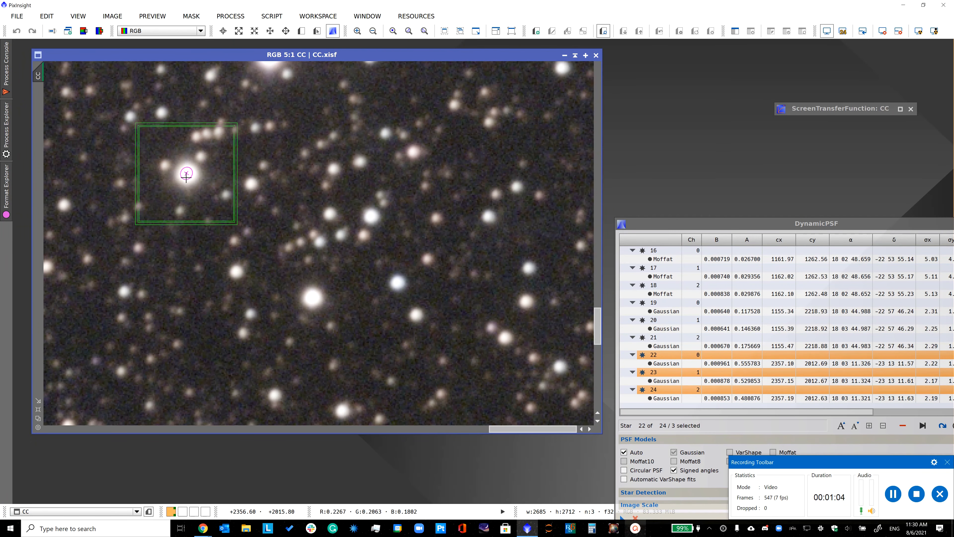
- Sample the other star still discernible with the RGB screen stretch of CC reset, and restore the auto-stretch
double_click(806, 108)
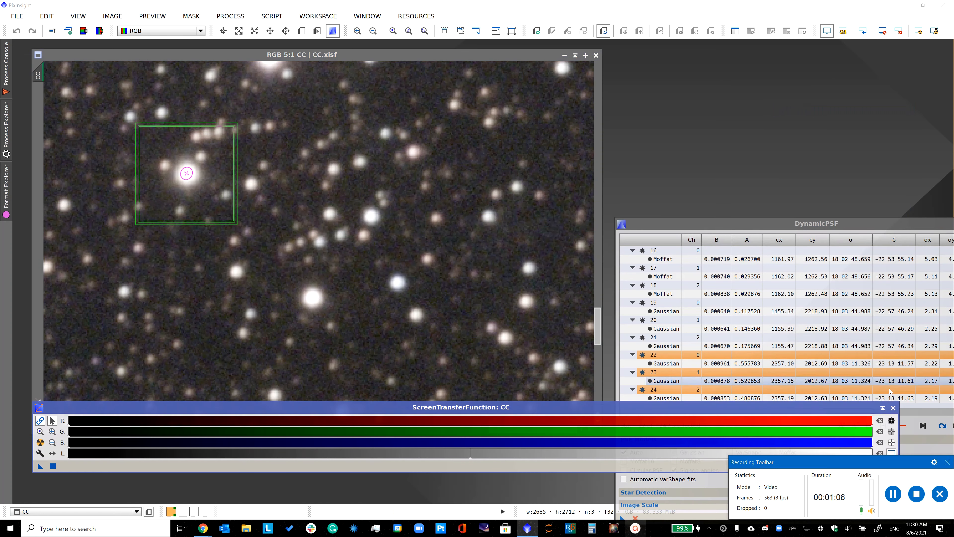
left_click(879, 422)
left_click(880, 431)
left_click(880, 442)
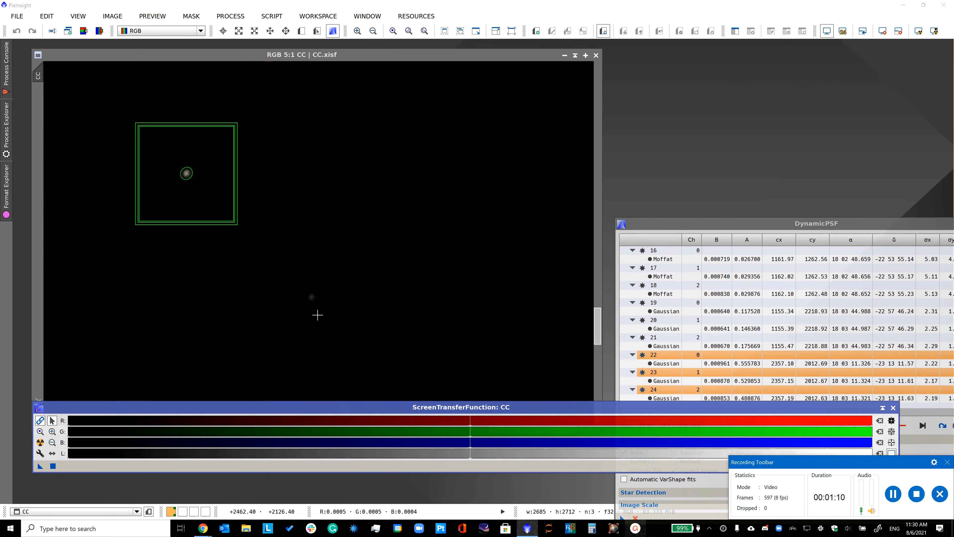
left_click(313, 298)
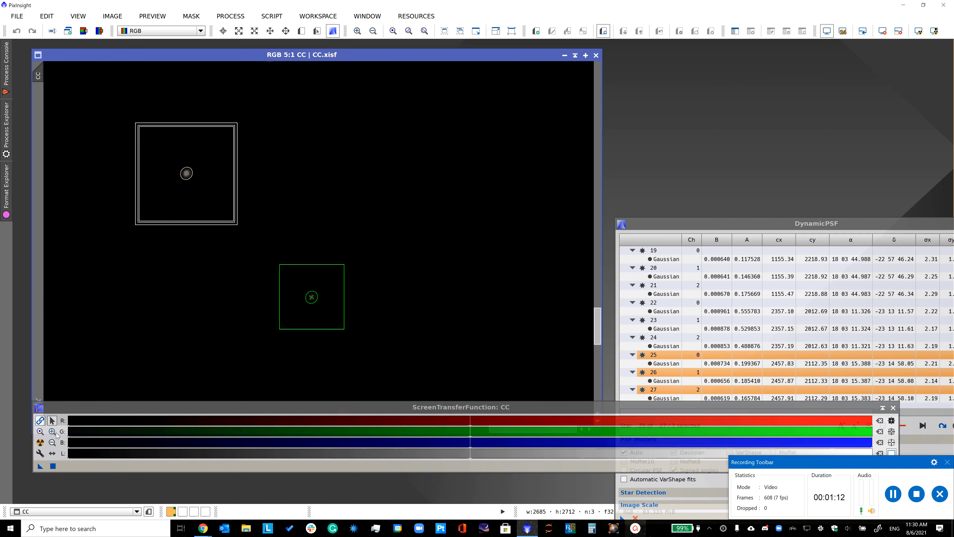
left_click(39, 442)
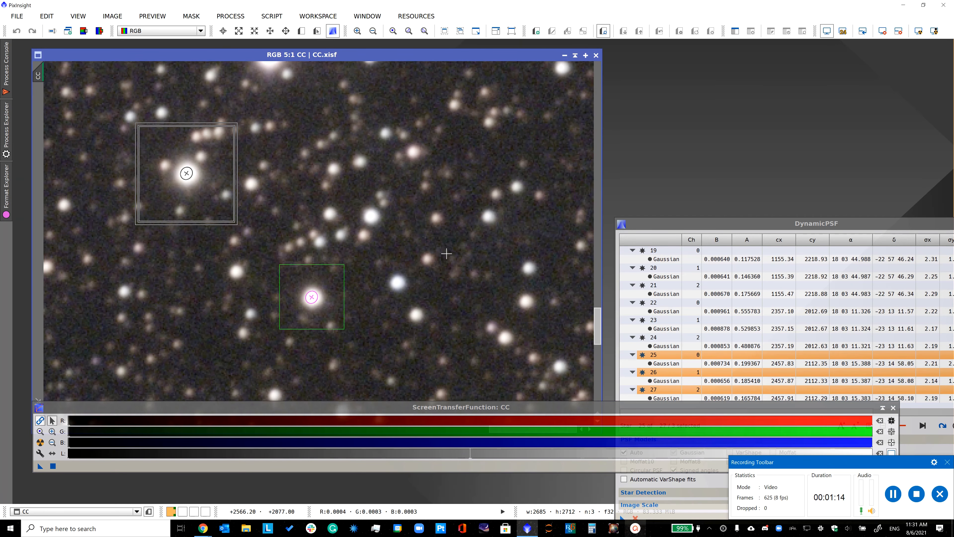
- Sample six stars slightly higher in the lower-right star field of CC, plus one bluish star nearer the nebula at 2:1
left_click_drag(598, 313, 602, 283)
left_click(263, 346)
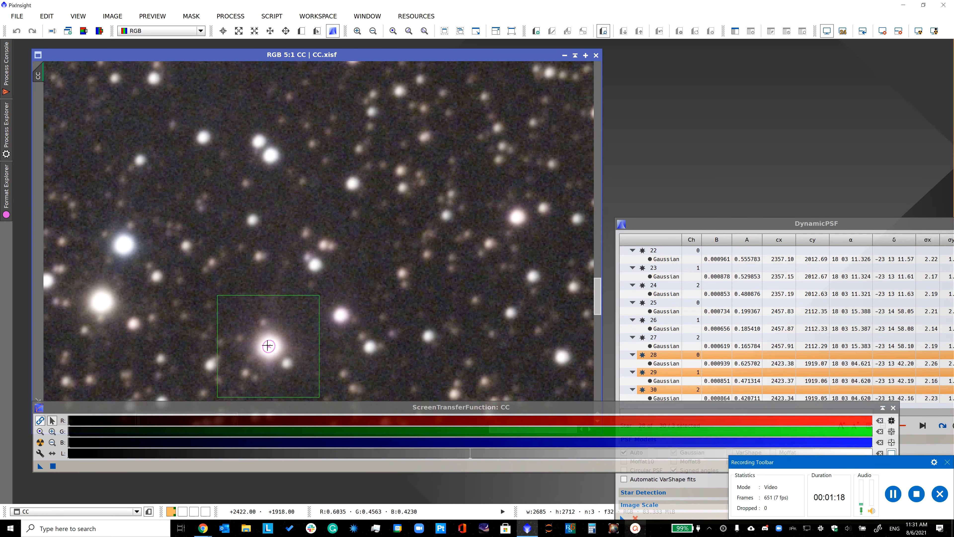
left_click(101, 301)
left_click(125, 241)
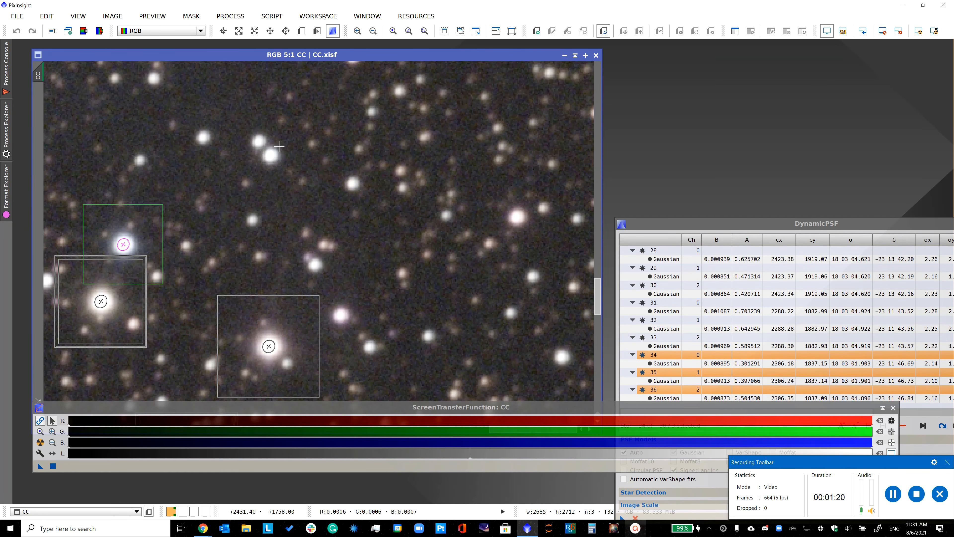
left_click(272, 147)
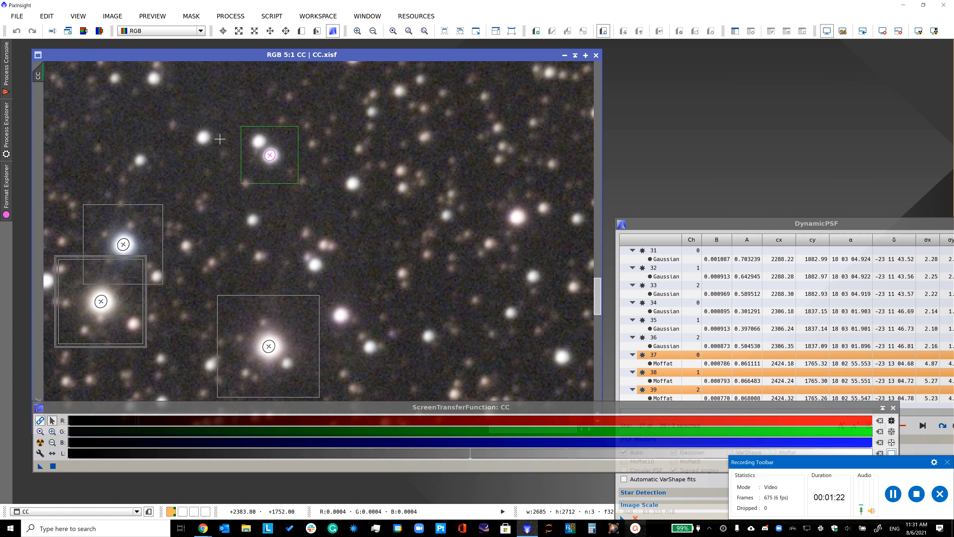
left_click(202, 137)
left_click(247, 136)
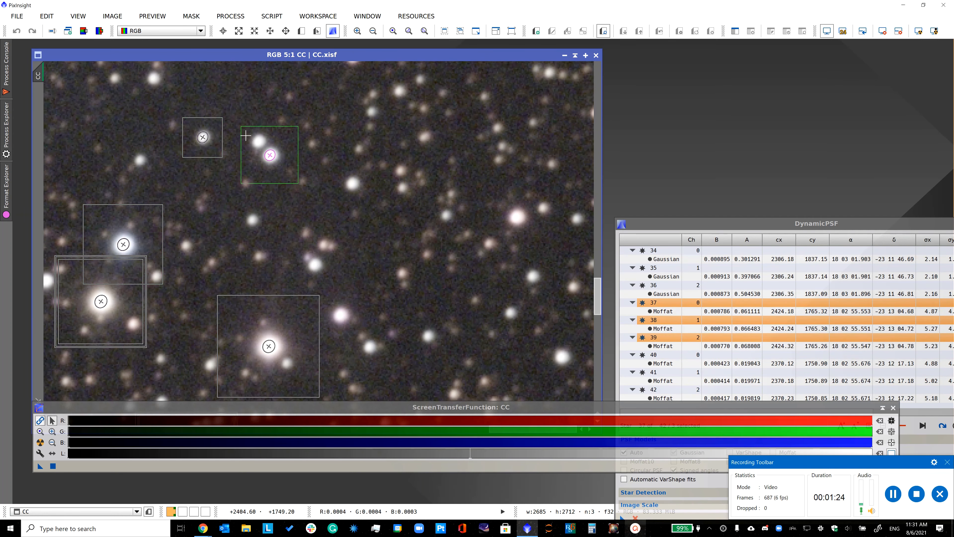
left_click(154, 77)
scroll(223, 134, "down", 1)
scroll(224, 134, "down", 2)
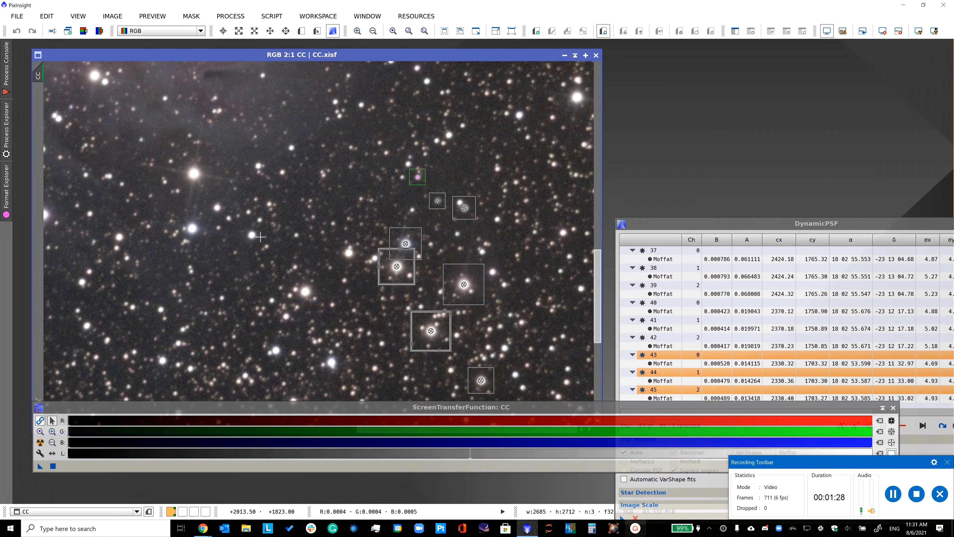
left_click(251, 233)
- Move DynamicPSF clear of the other windows and sample seven bright stars around and below the earlier dark-lane samples at 2:1
scroll(262, 232, "down", 2)
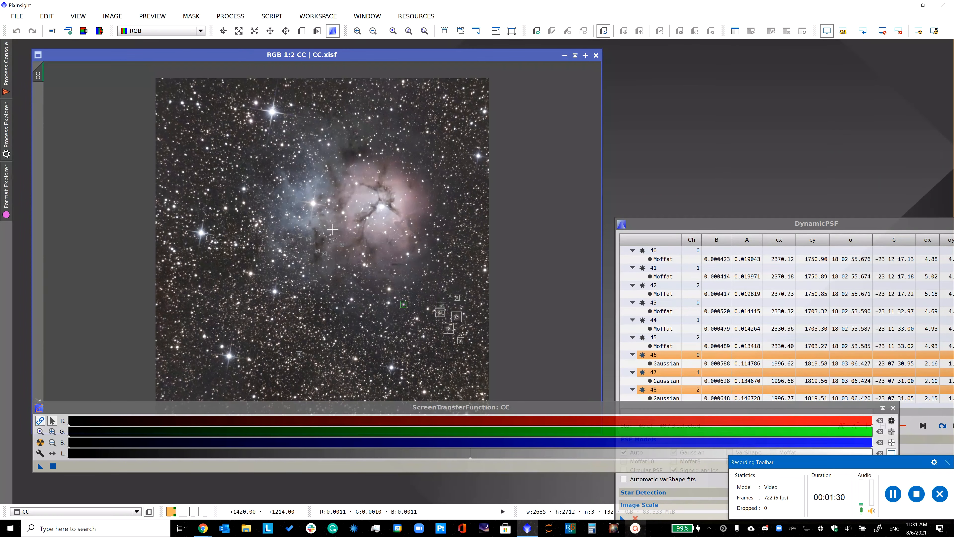
left_click_drag(760, 223, 746, 181)
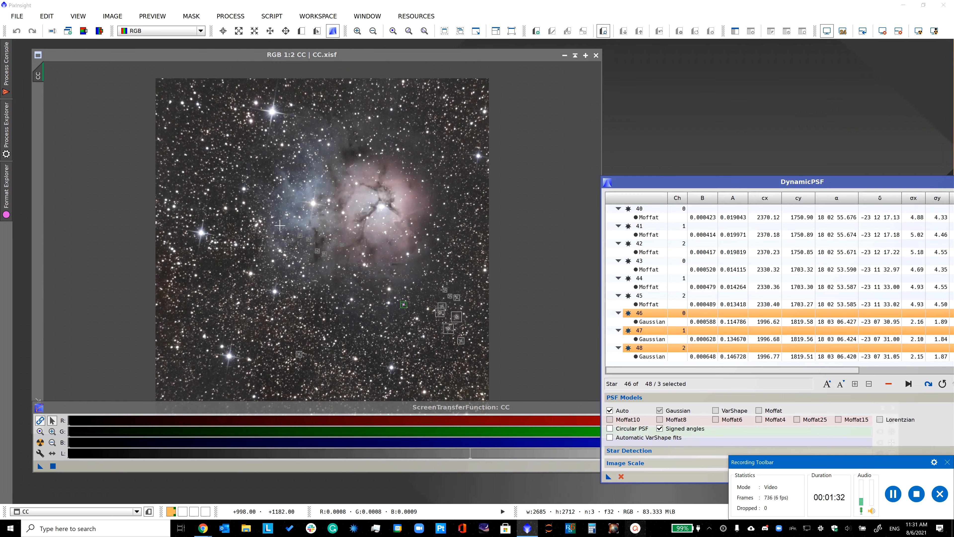
scroll(257, 226, "up", 2)
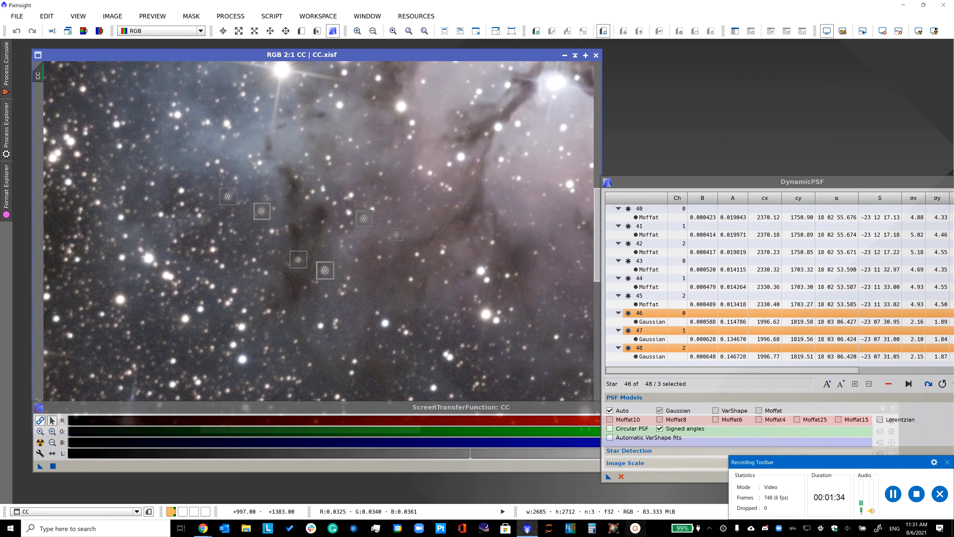
left_click(147, 257)
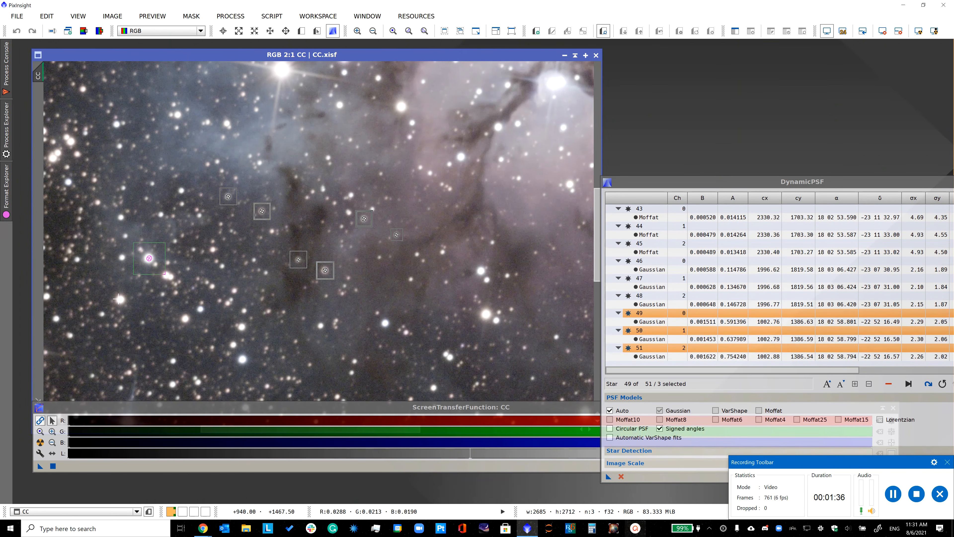
left_click(120, 299)
left_click(187, 319)
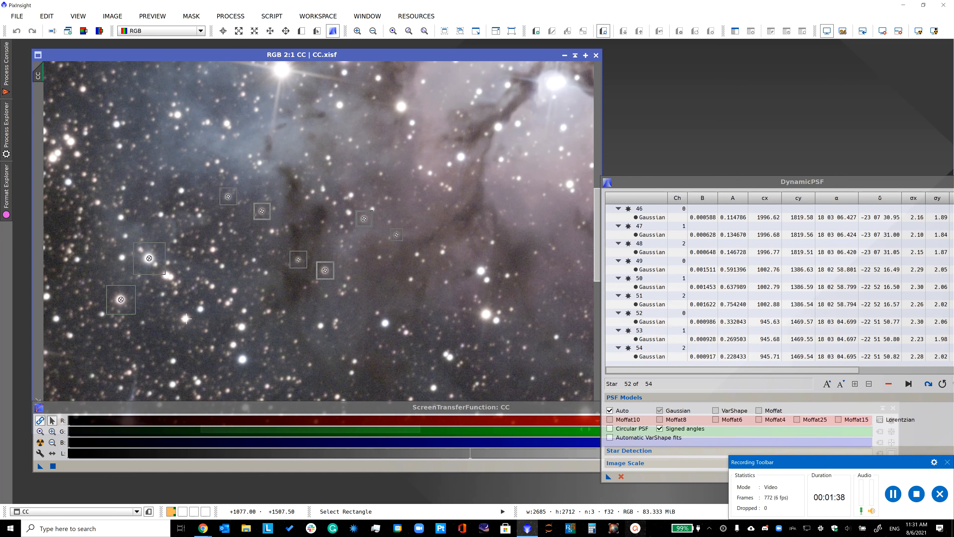
left_click(201, 309)
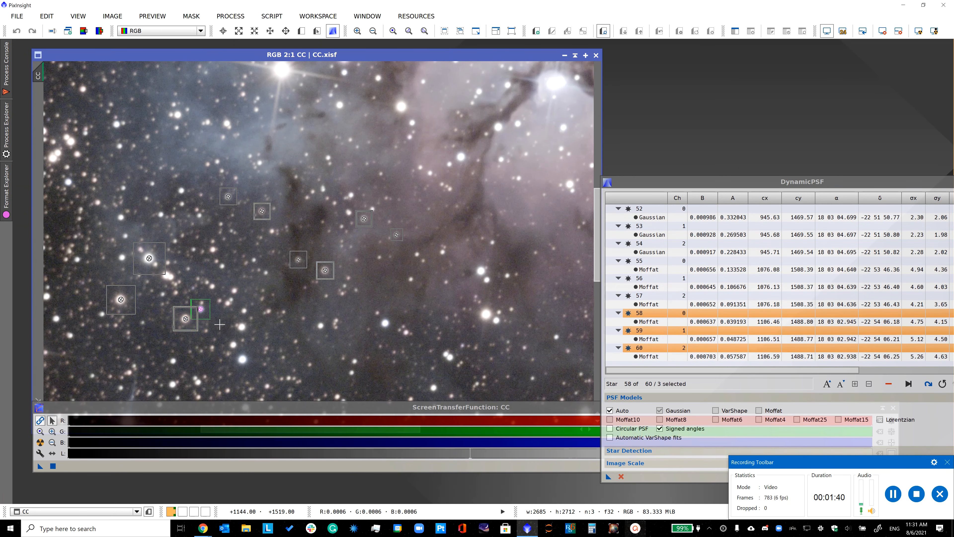
left_click(243, 359)
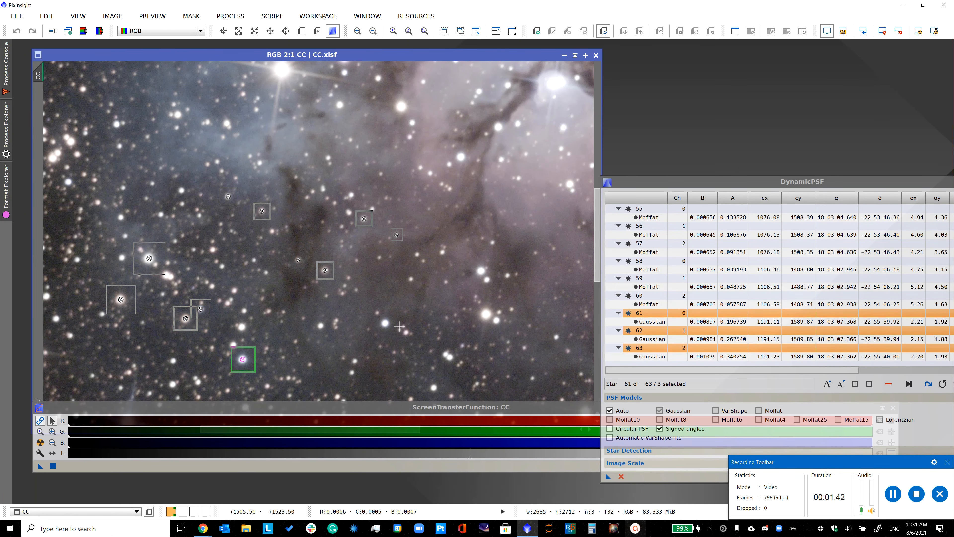
left_click(386, 323)
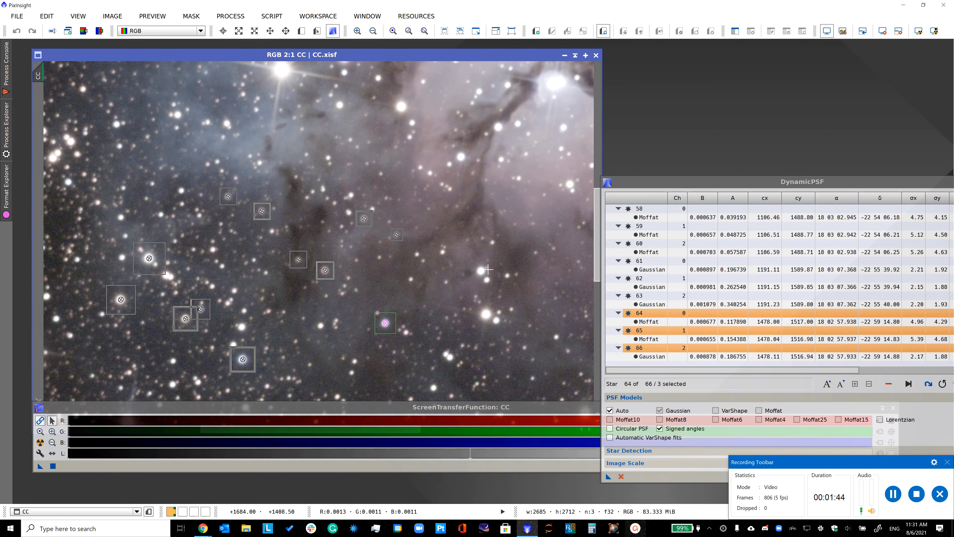
left_click(483, 270)
- Show CC at 1:2, bring the DynamicPSF window fully into view and sort the stars by mean absolute difference
scroll(499, 290, "down", 2)
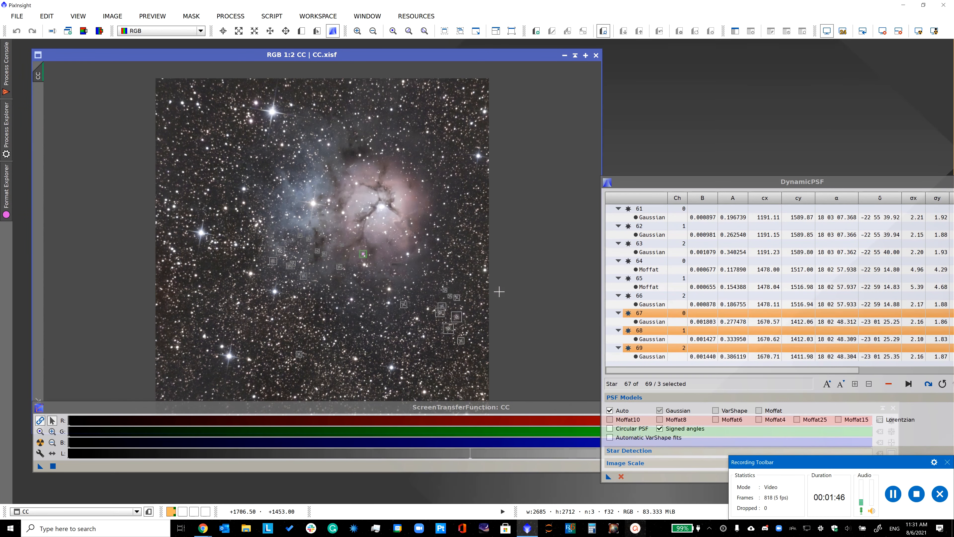
left_click_drag(676, 182, 576, 124)
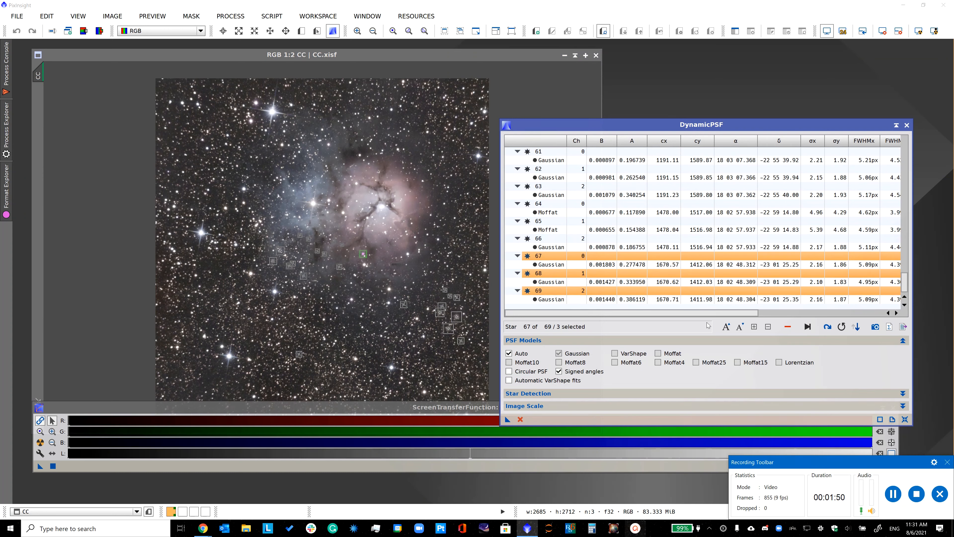
scroll(703, 311, "right", 5)
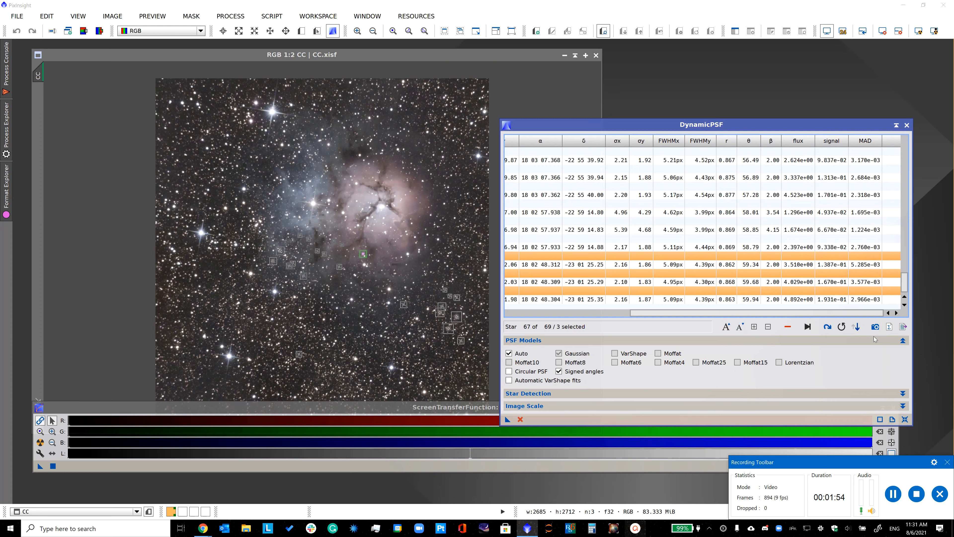
left_click(856, 326)
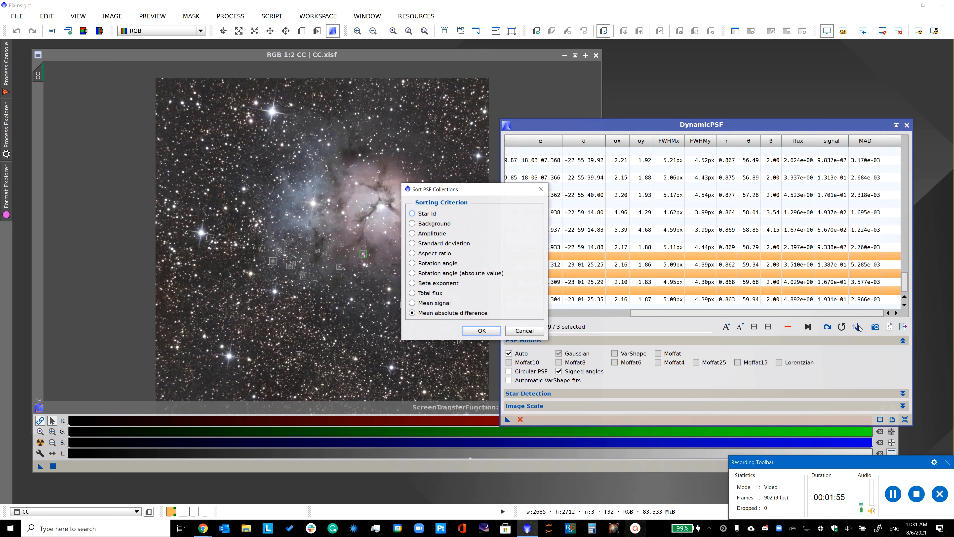
left_click(484, 331)
- Compare the MAD values from the start to the end of the sorted star list and select the last star
left_click_drag(633, 317, 640, 317)
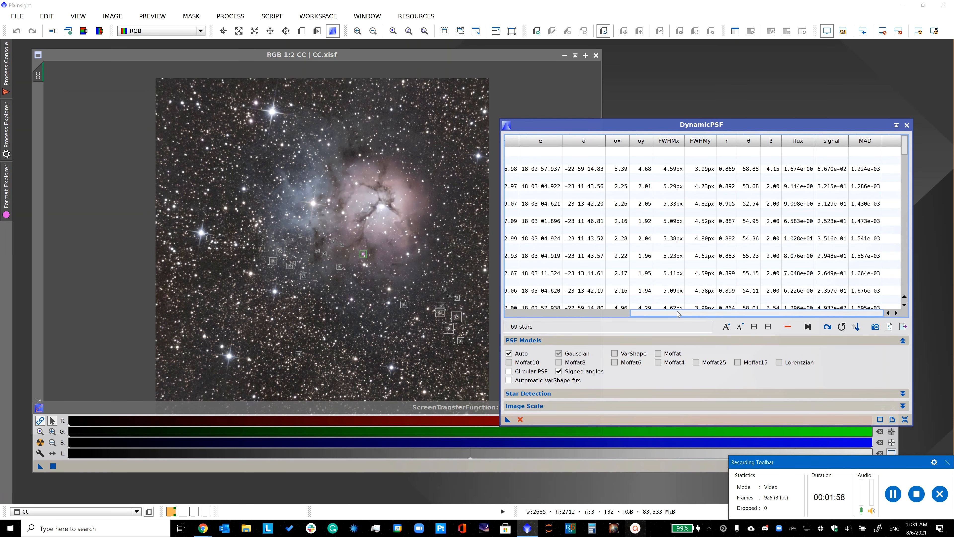
scroll(786, 200, "down", 15)
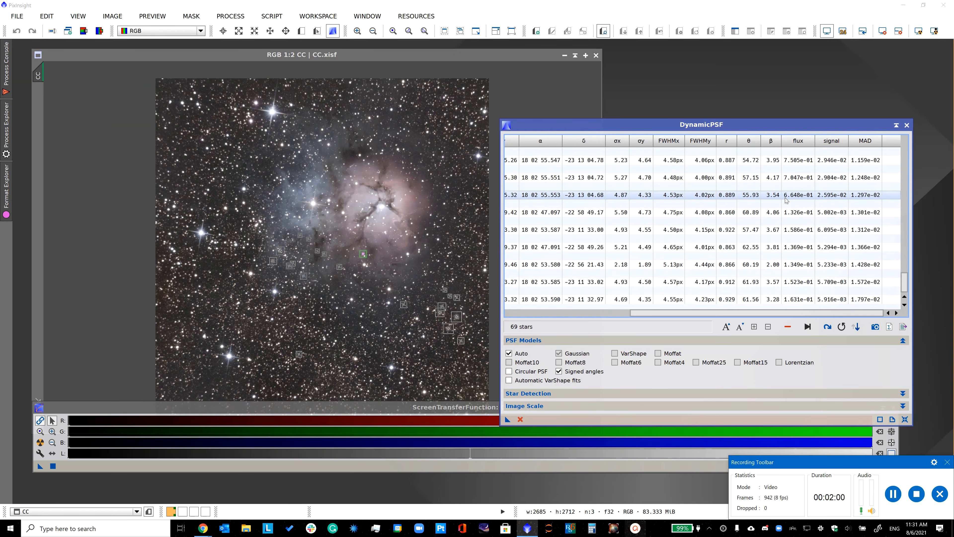
scroll(786, 201, "up", 15)
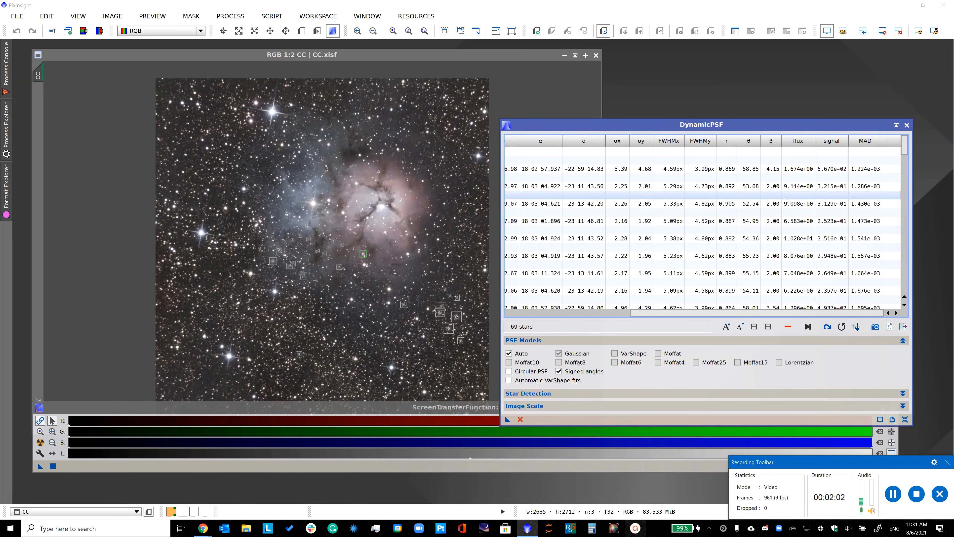
scroll(785, 199, "down", 15)
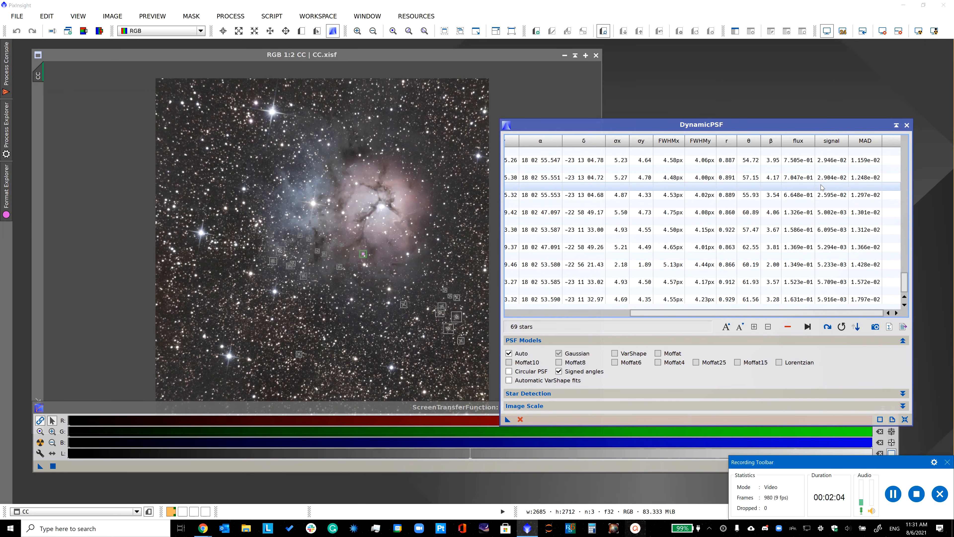
left_click(864, 299)
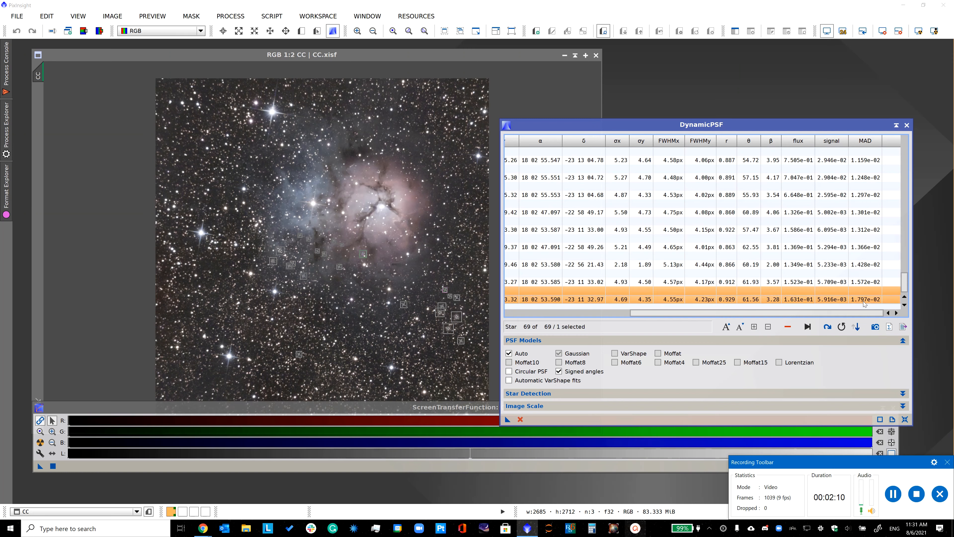
- Delete the nine low-MAD stars from the second to the tenth entry of the MAD-sorted DynamicPSF list
left_click(865, 281, "shift")
left_click(868, 298)
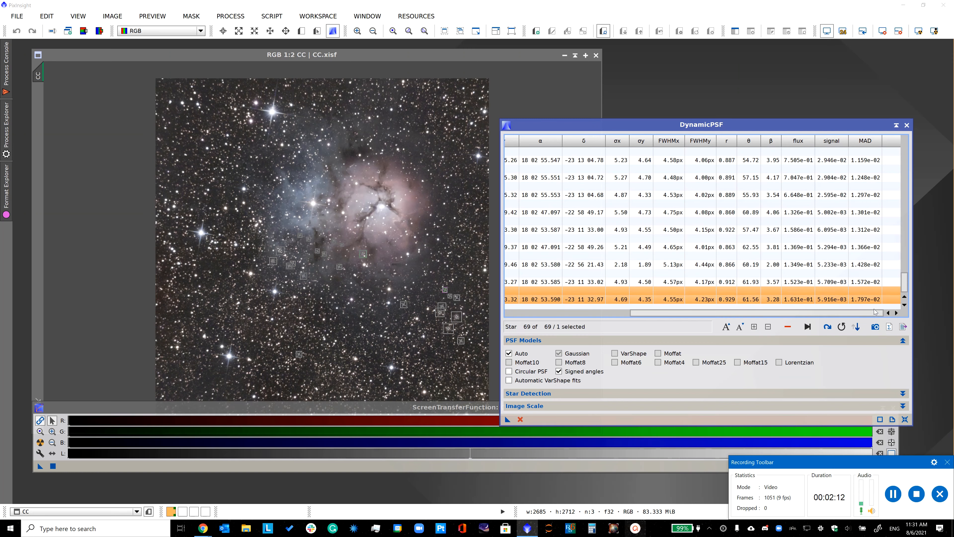
left_click(858, 213)
scroll(853, 235, "up", 12)
scroll(852, 235, "up", 10)
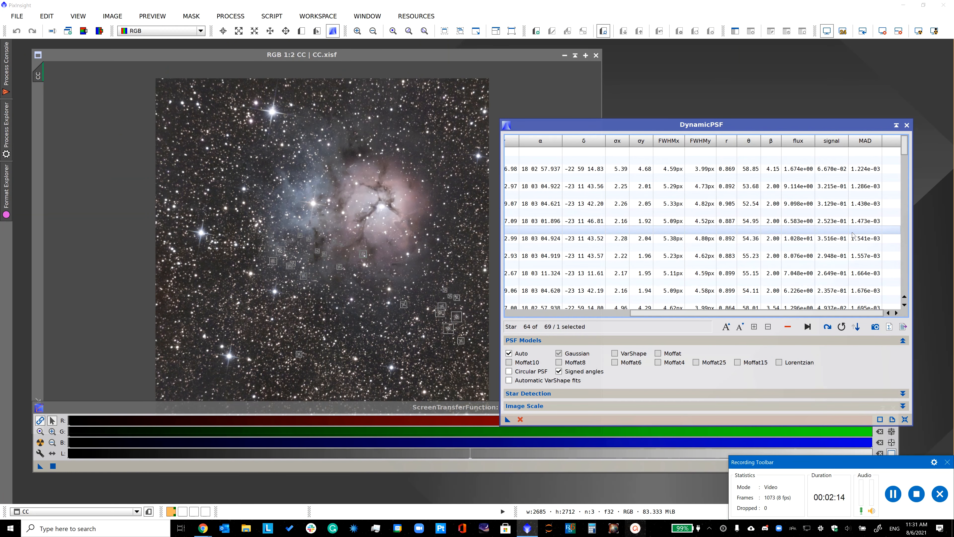
scroll(852, 235, "down", 2)
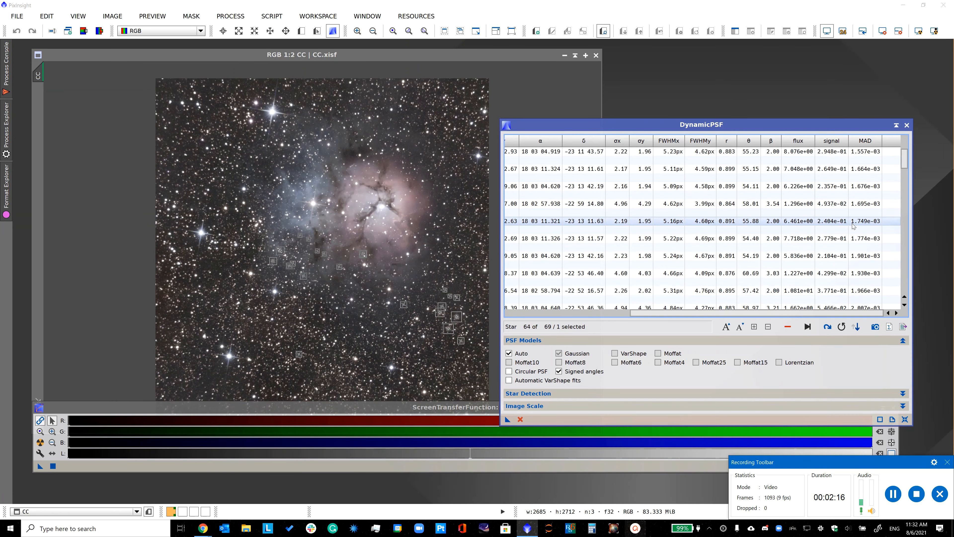
left_click_drag(850, 177, 849, 166)
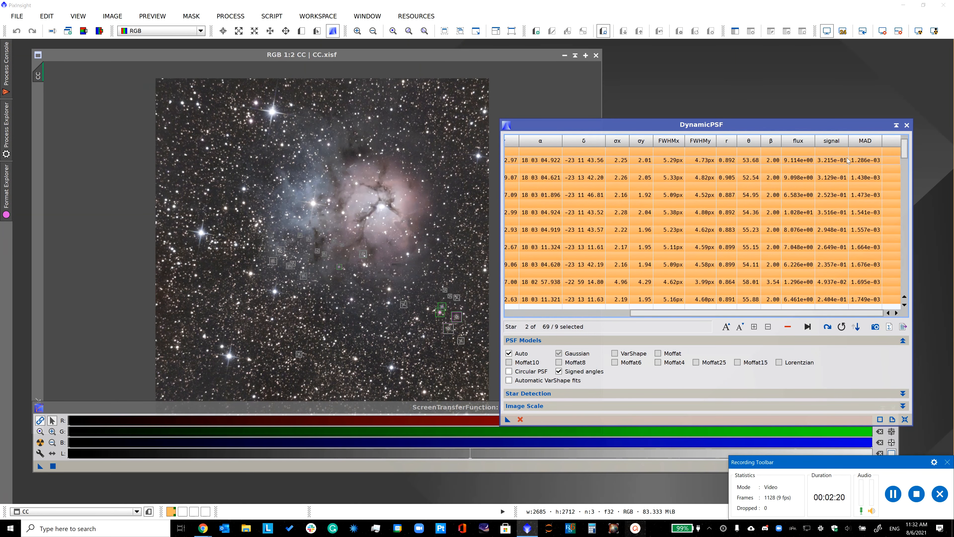
key("Delete")
- Delete the last ten stars of the MAD-sorted list, from 1.147e-02 to 1.797e-02
scroll(822, 211, "down", 20)
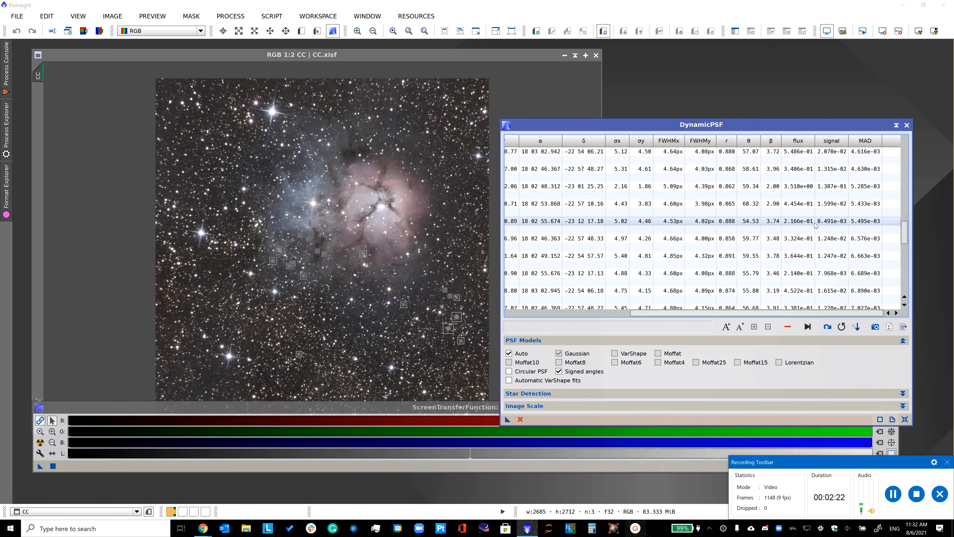
scroll(815, 221, "up", 2)
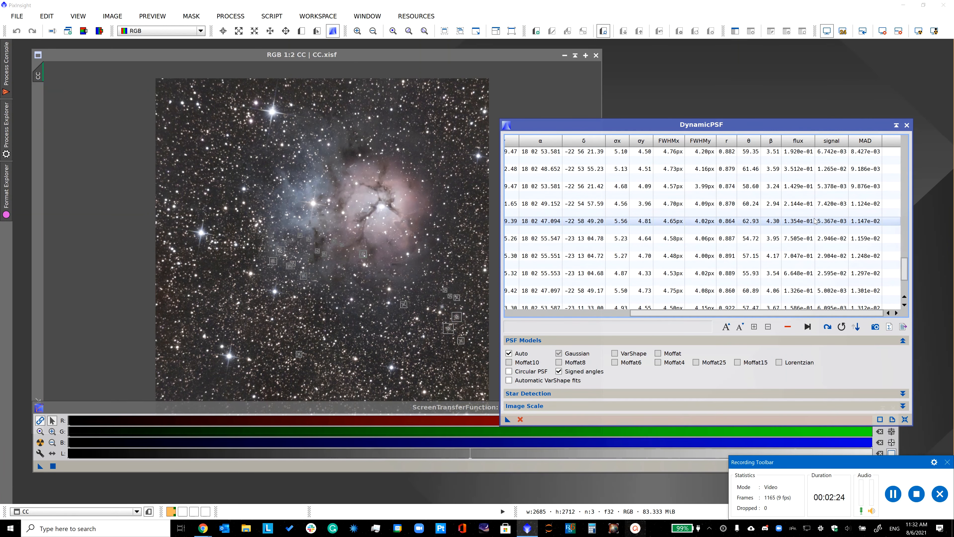
left_click_drag(797, 224, 791, 331)
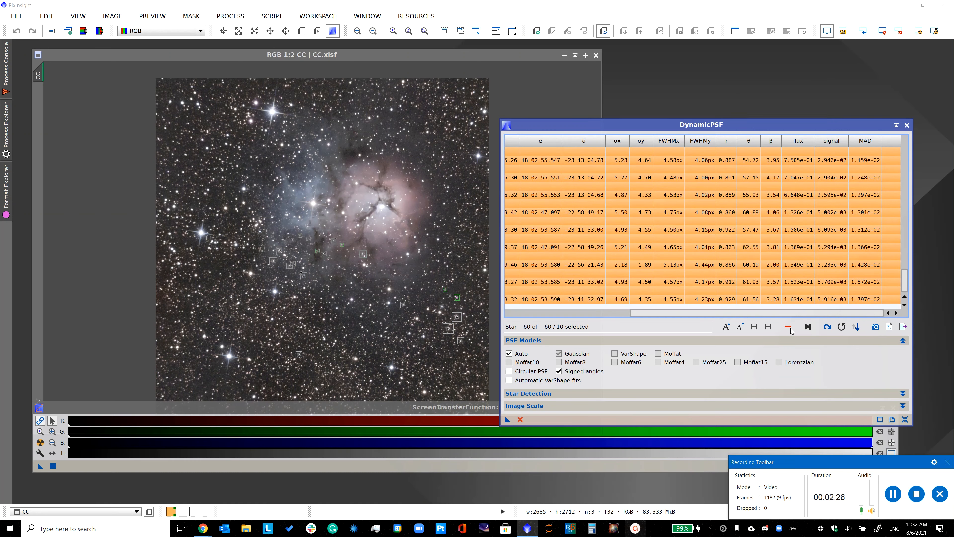
key("Delete")
- Select all the remaining stars in the DynamicPSF list and export a synthetic PSF image from them
scroll(774, 256, "up", 3)
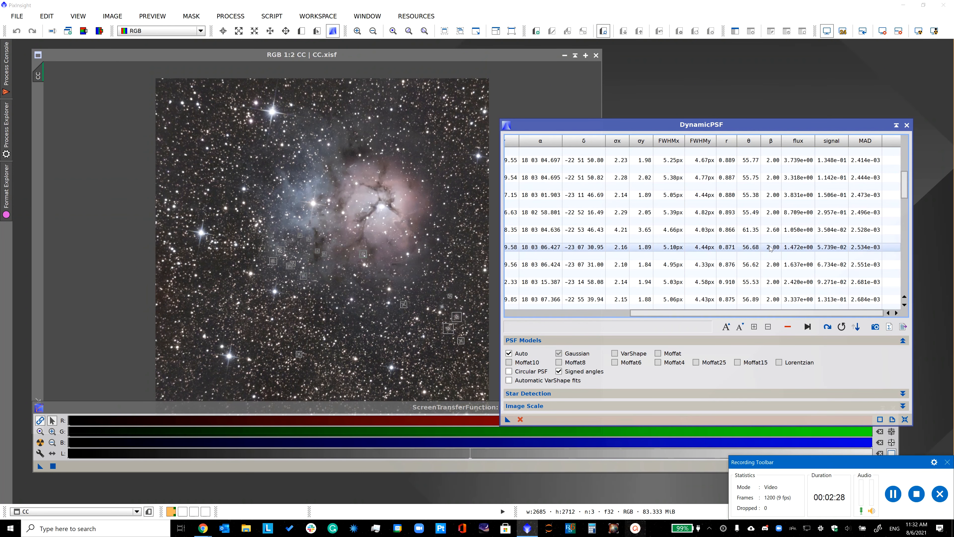
scroll(770, 249, "down", 5)
scroll(769, 248, "down", 1)
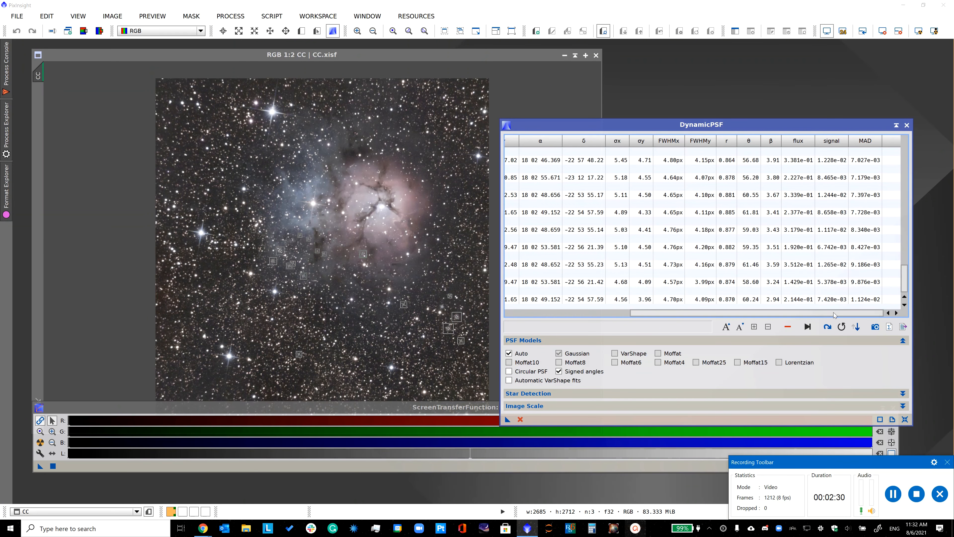
left_click(676, 239)
key("ctrl+a")
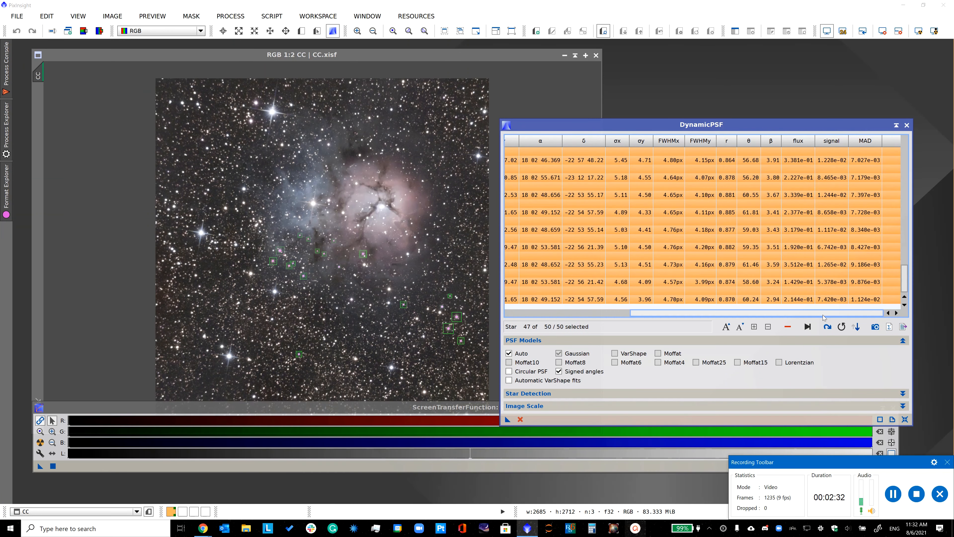
left_click(874, 326)
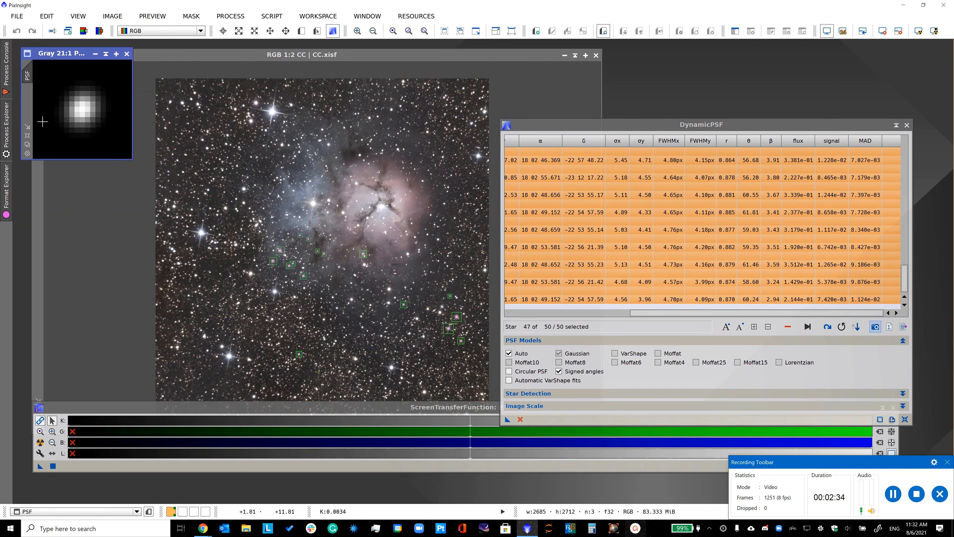
- Move the PSF image away from the workspace corner and close DynamicPSF, ending its active session
left_click_drag(83, 57, 136, 110)
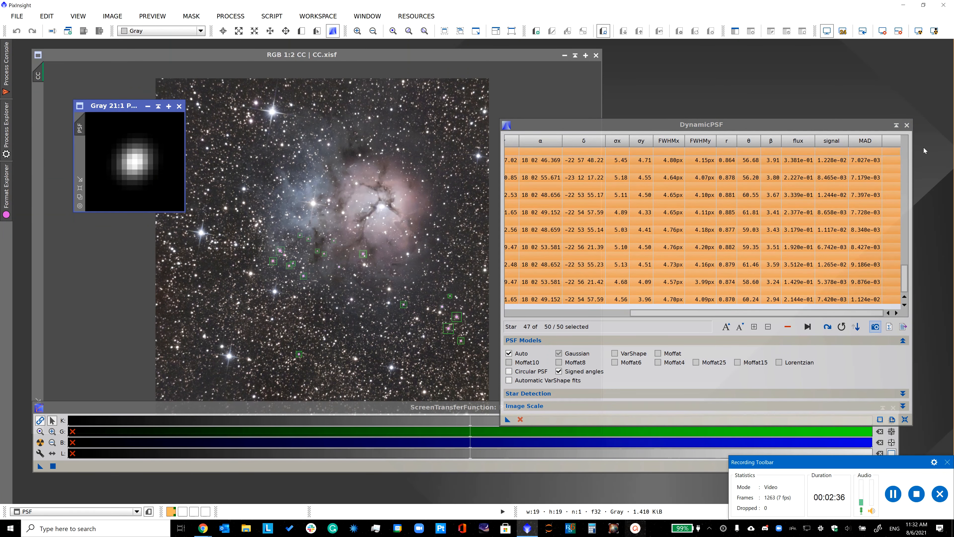
left_click(909, 127)
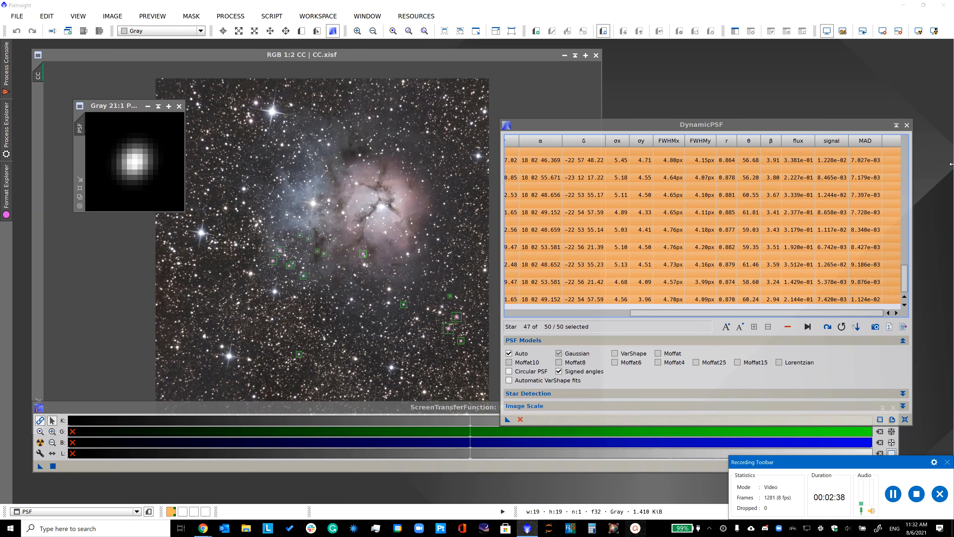
left_click(906, 126)
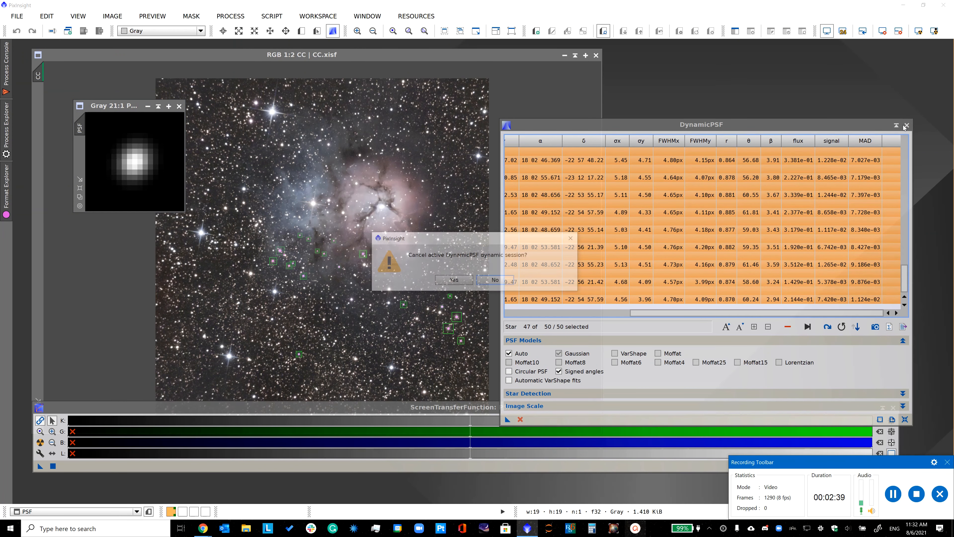
left_click(469, 282)
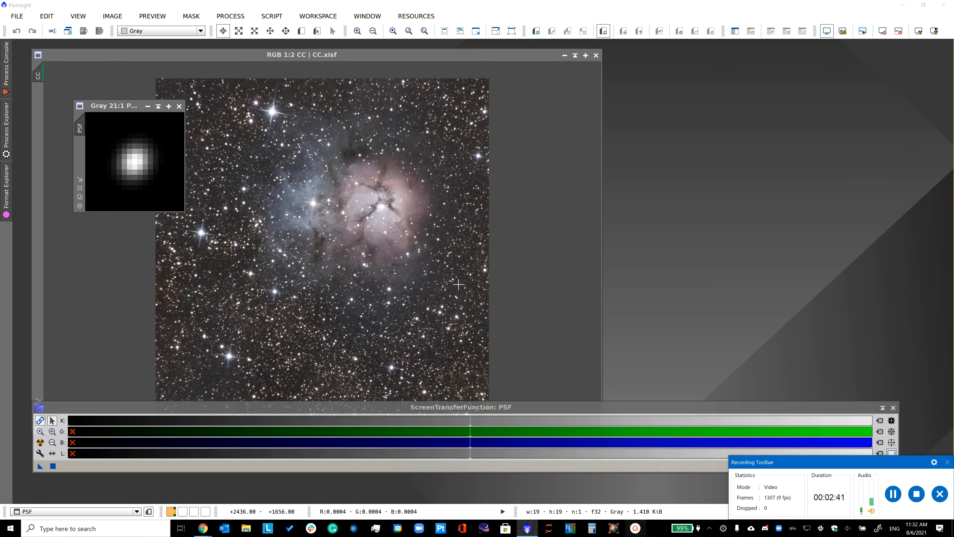
- Save the PSF image as PSF.xisf in the M20 editing folder, in 32-bit IEEE 754 floating point format
left_click(21, 18)
left_click(36, 114)
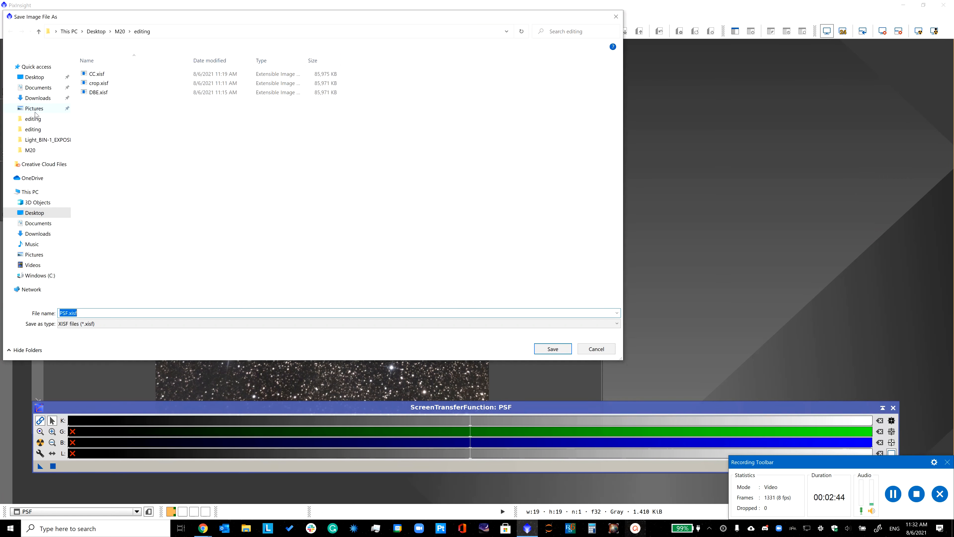
left_click(555, 347)
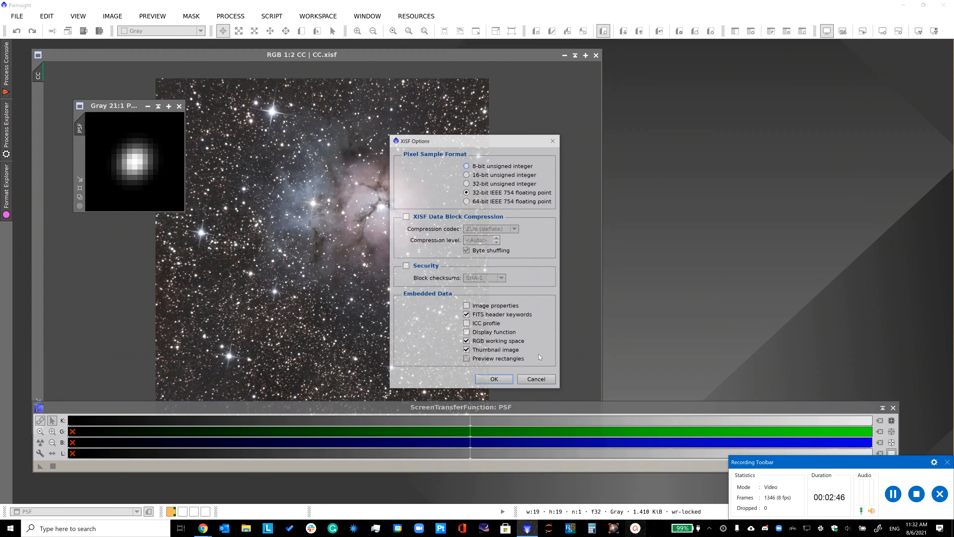
left_click(494, 377)
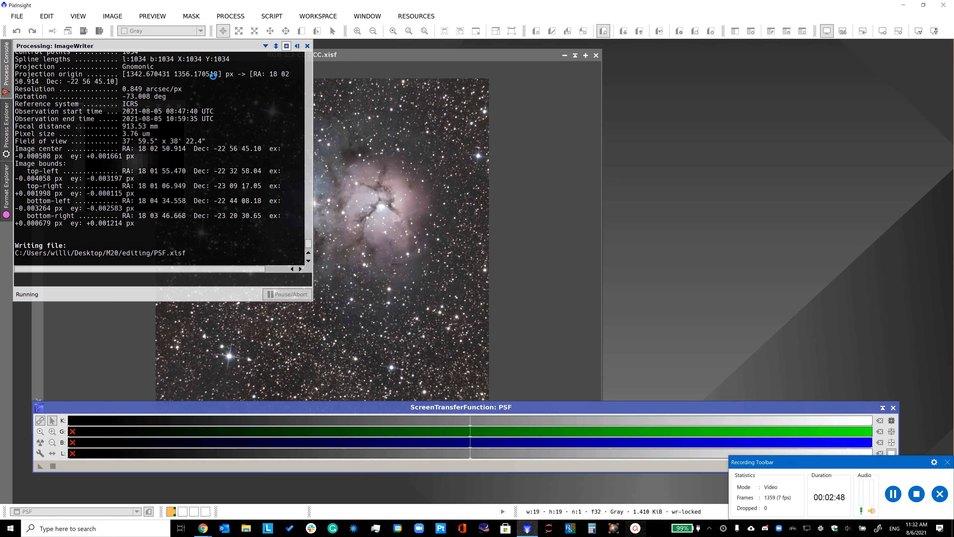
- Move the PSF image into the empty workspace beside CC, and shrink the CC window to free up space
left_click_drag(164, 111, 775, 95)
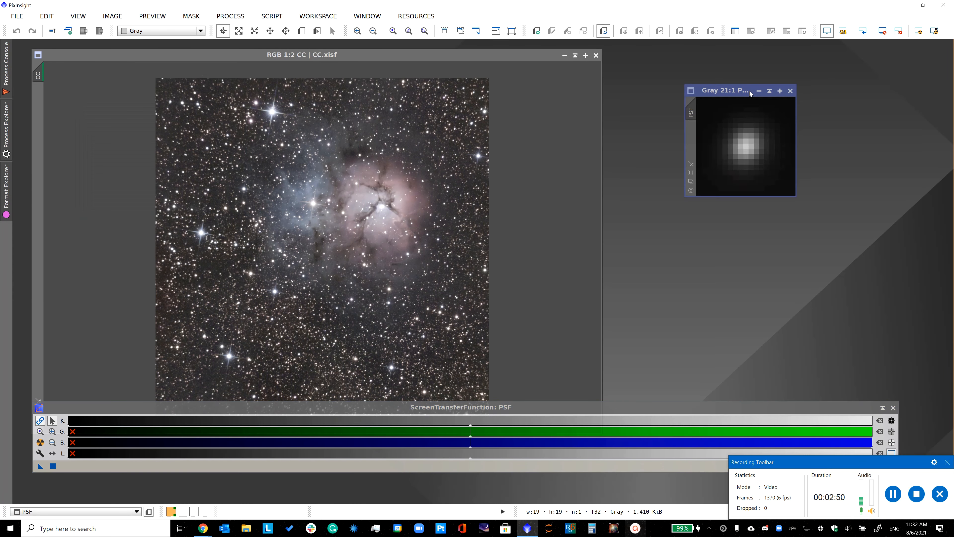
left_click(453, 54)
left_click_drag(452, 54, 466, 71)
left_click_drag(34, 61, 62, 56)
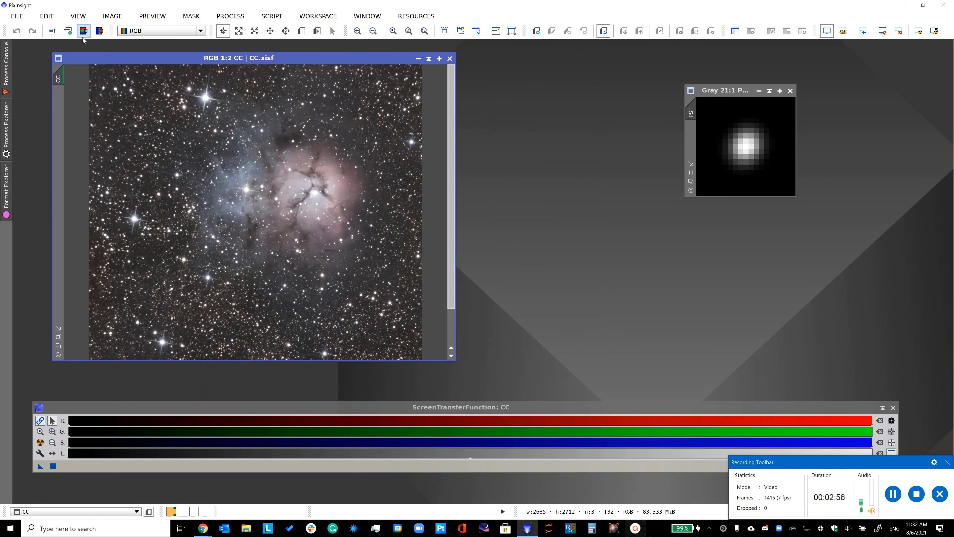
- Extract the lightness of CC and make a duplicate of it named Decon_Mask, placed between CC and the PSF image
left_click(84, 31)
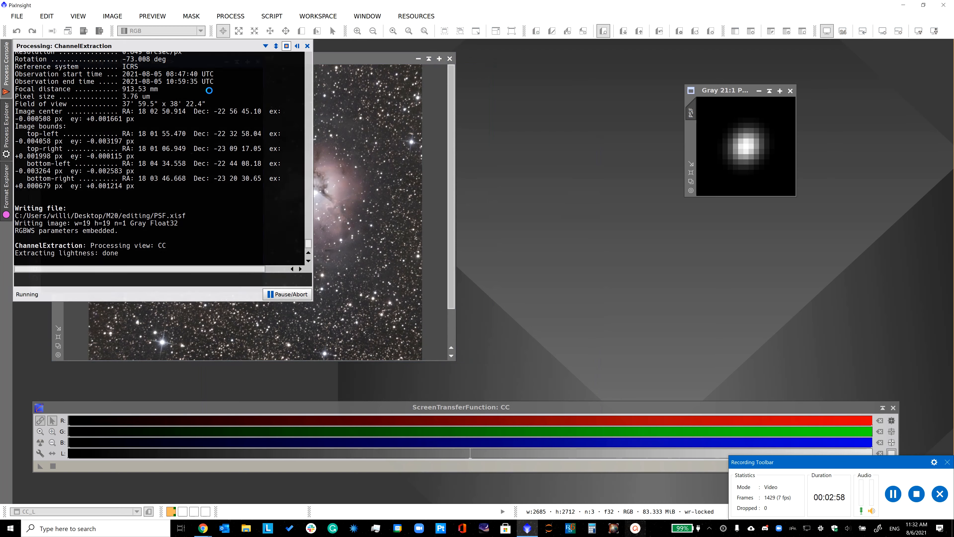
left_click(67, 31)
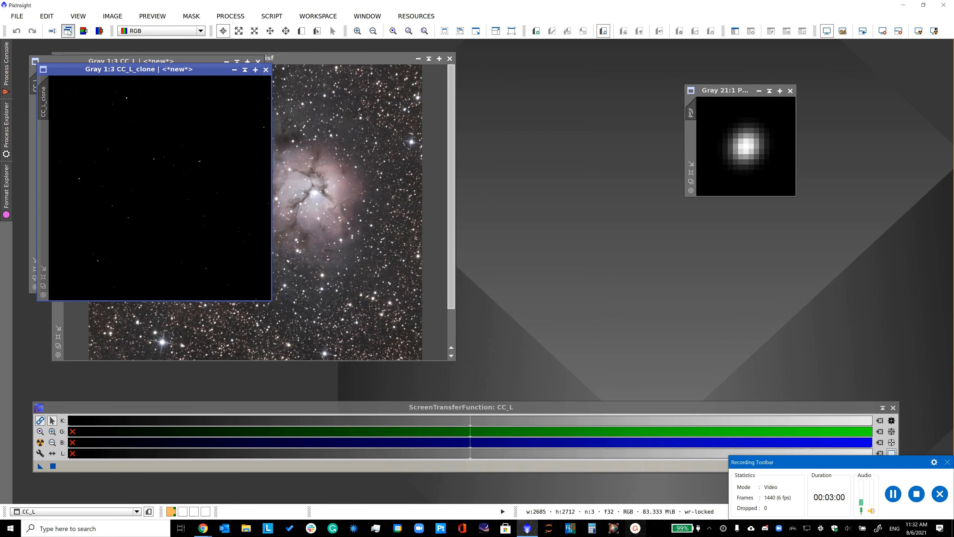
left_click(124, 18)
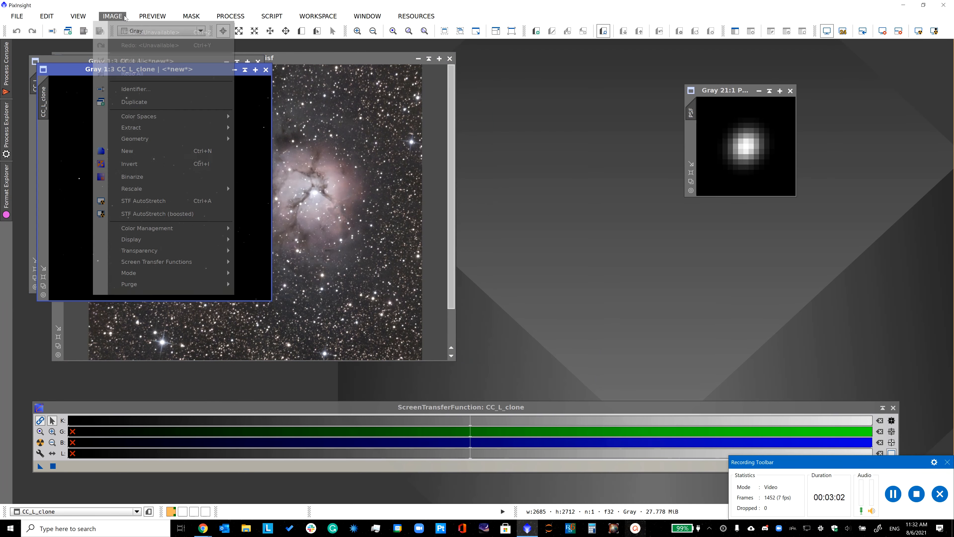
left_click(164, 88)
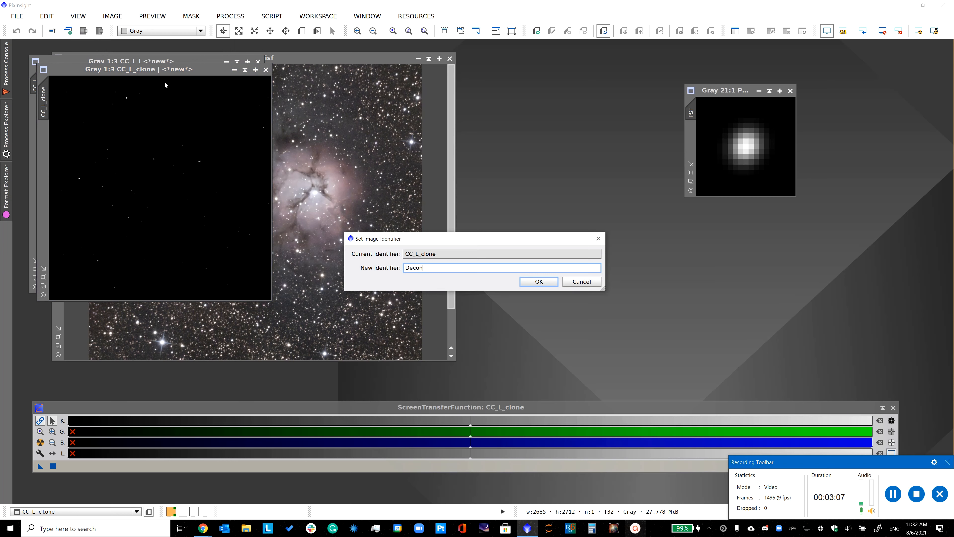
type("Decon_Mask")
key("Return")
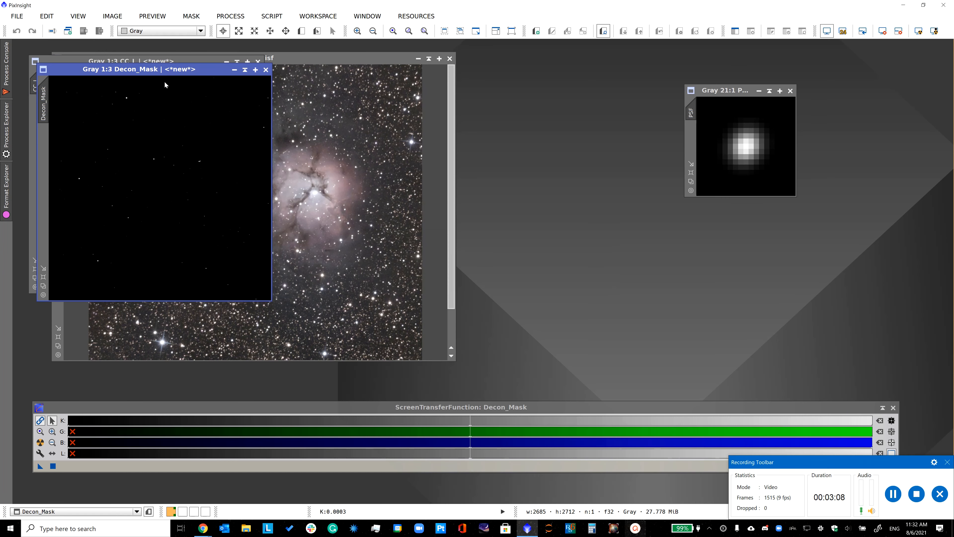
left_click_drag(53, 69, 472, 98)
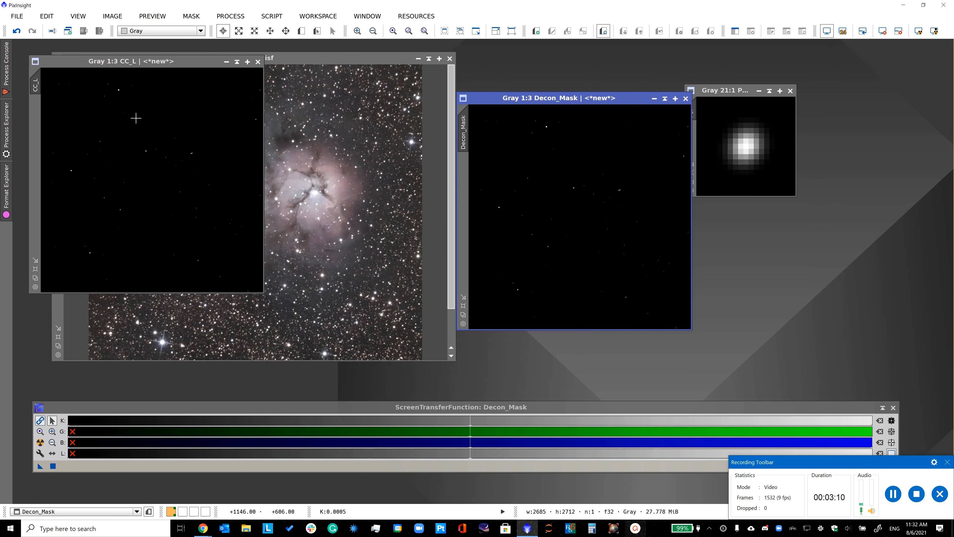
- Rename the extracted lightness image CC_L as Ringing_support and park it as an icon below the PSF image
left_click(105, 118)
left_click(112, 16)
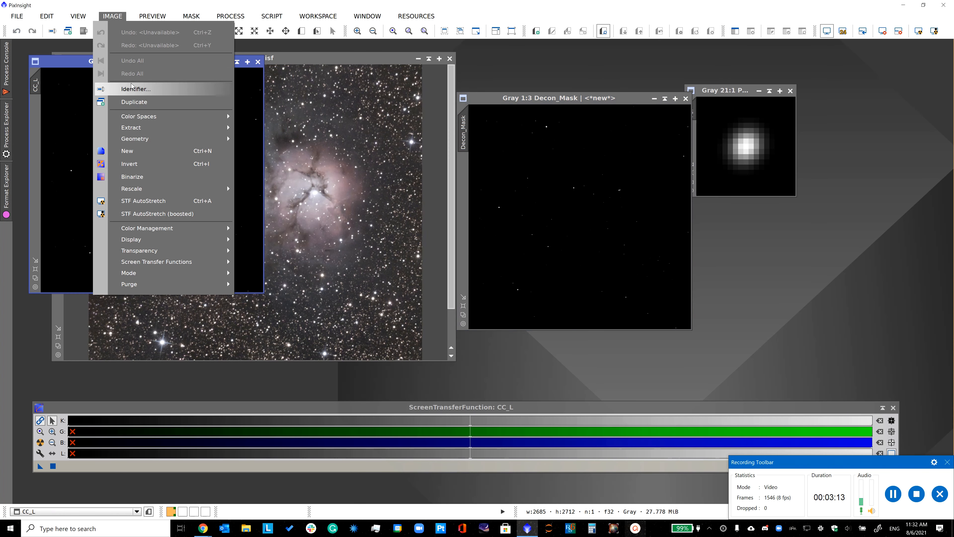
left_click(132, 86)
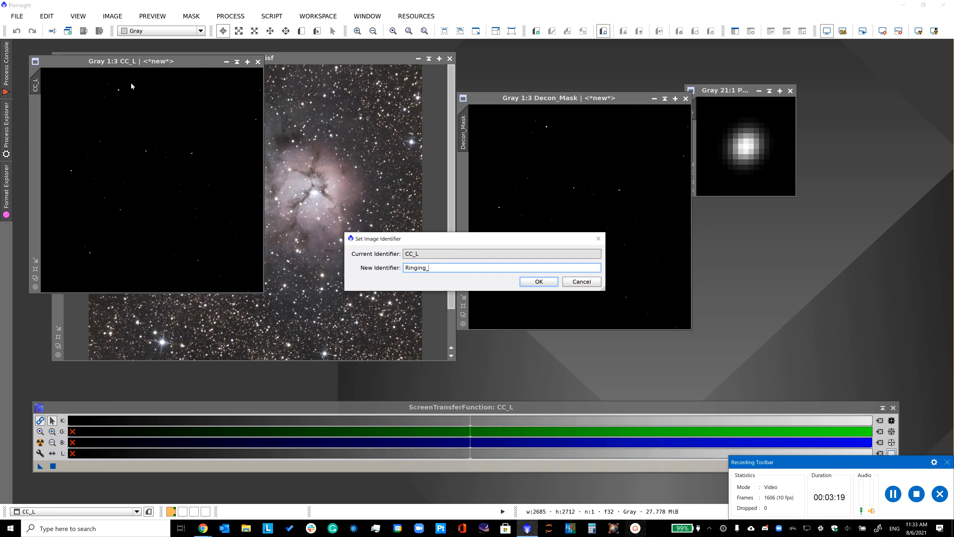
type("Ringing_support")
key("Return")
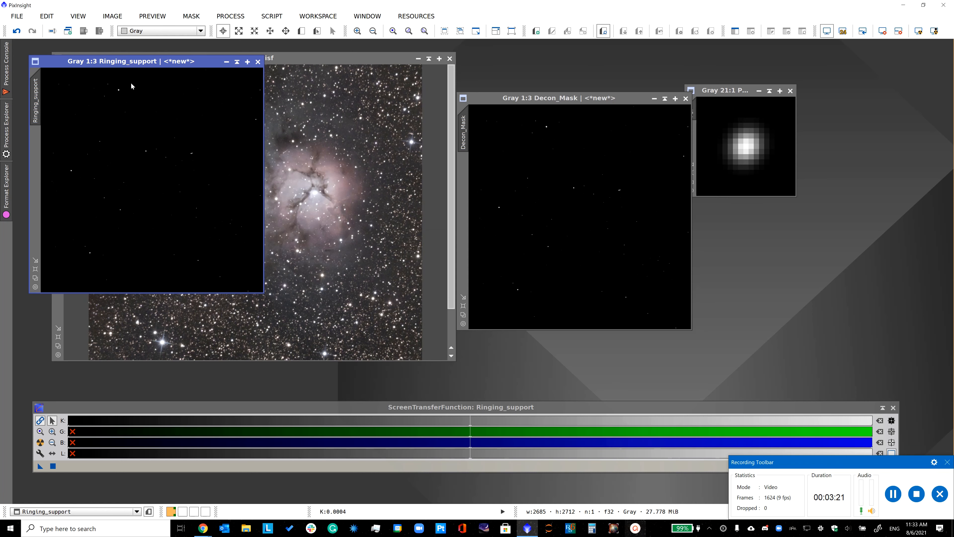
left_click(237, 62)
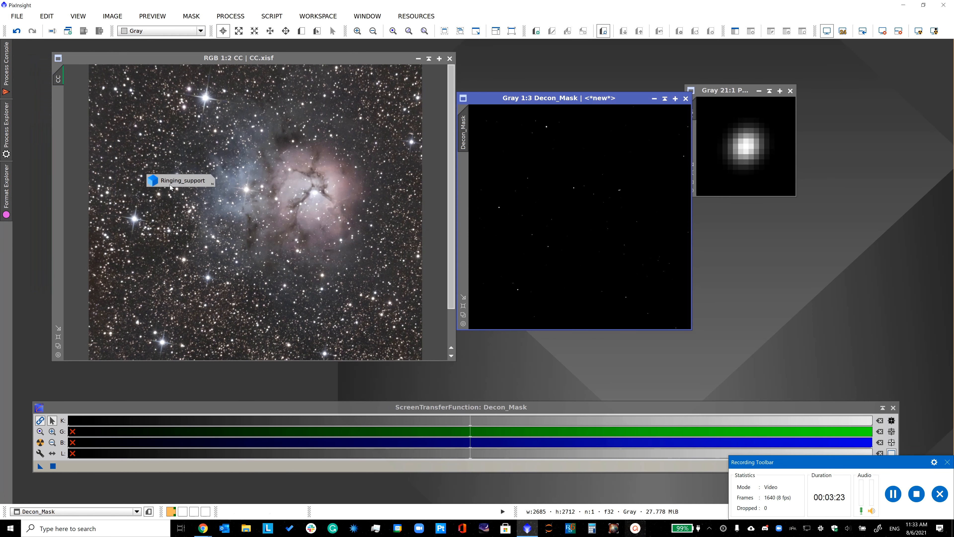
left_click_drag(171, 182, 777, 211)
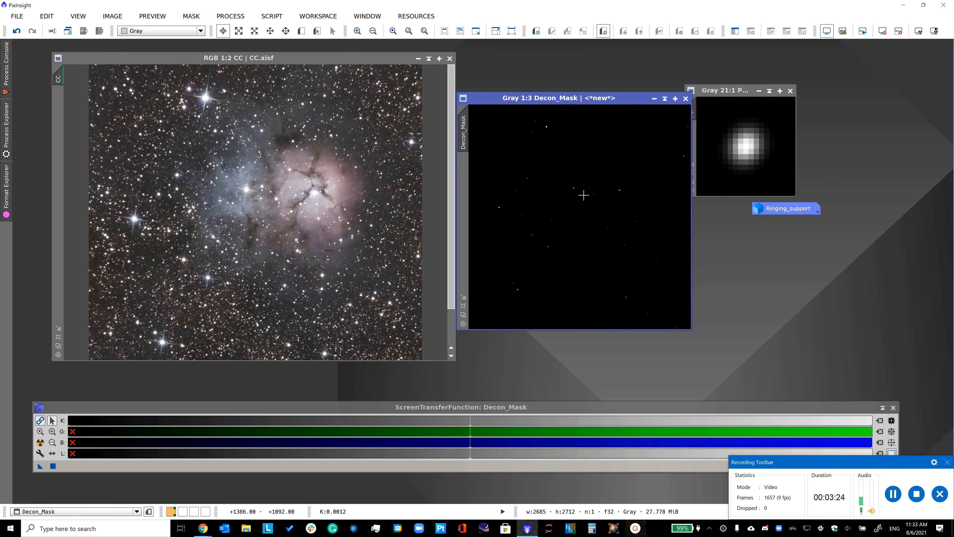
- Move the CC window aside and set up the PixelMath expression Decon_Mask * 60
left_click_drag(324, 63, 290, 58)
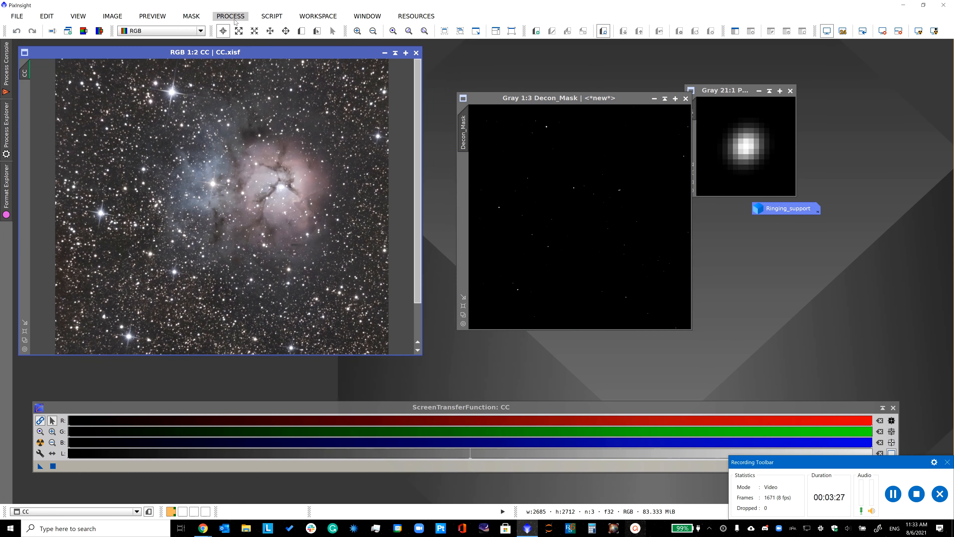
left_click(230, 15)
mouse_move(276, 25)
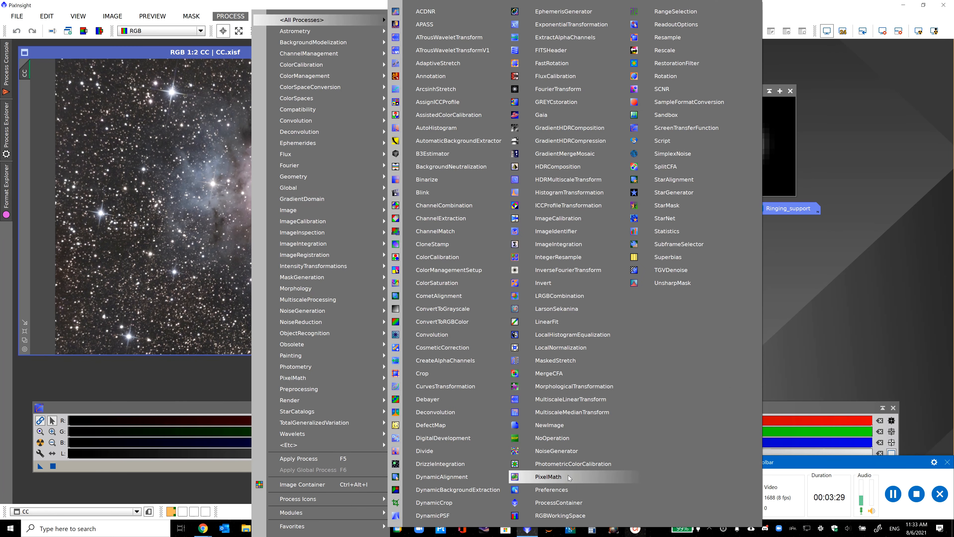
left_click(548, 476)
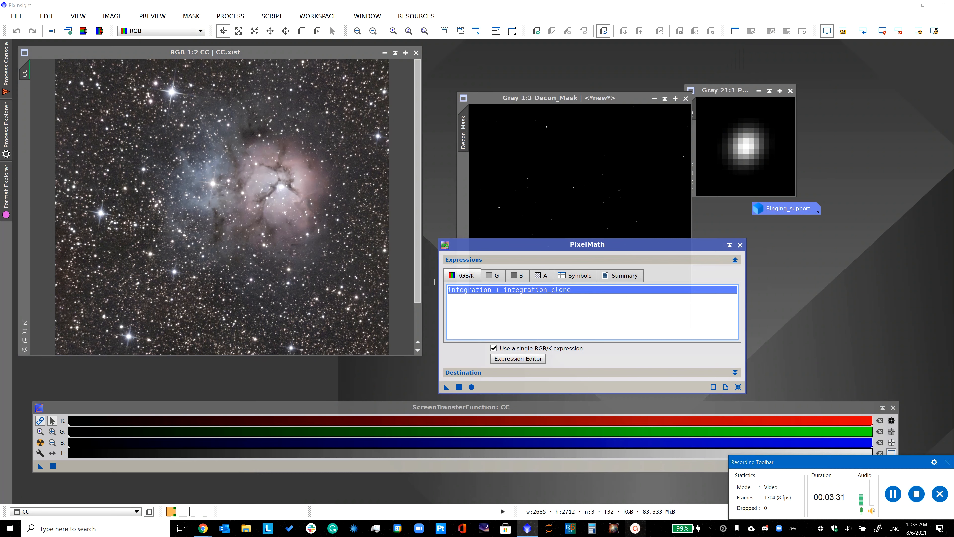
left_click(518, 358)
left_click(605, 133)
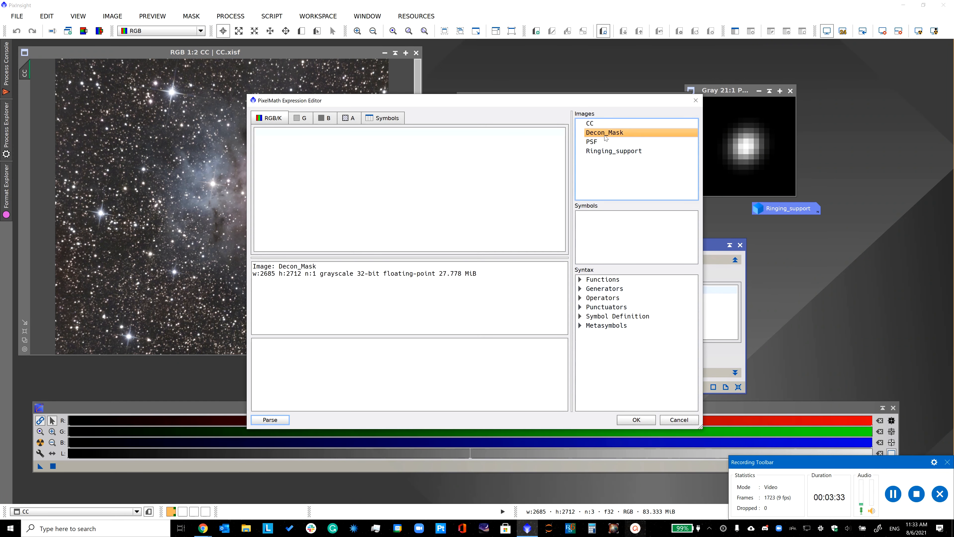
double_click(606, 133)
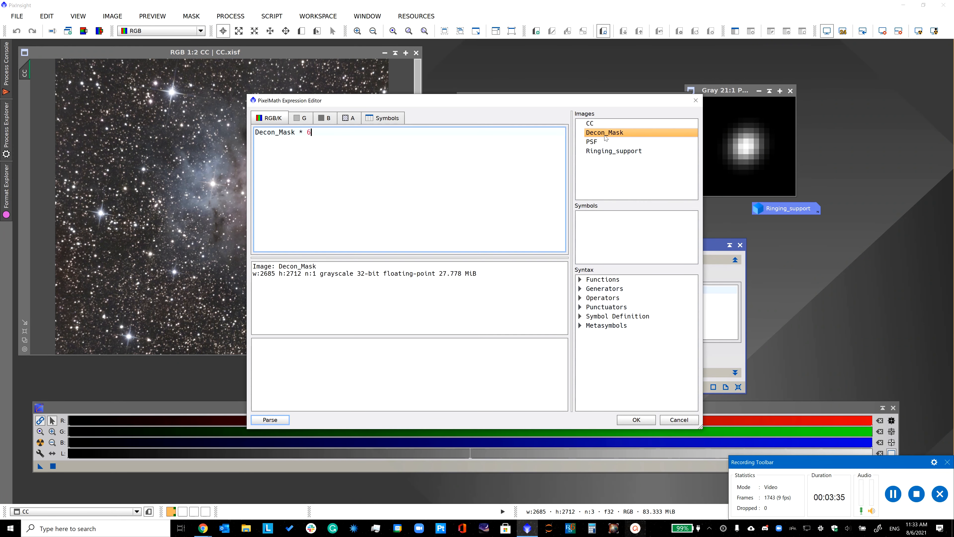
left_click(648, 420)
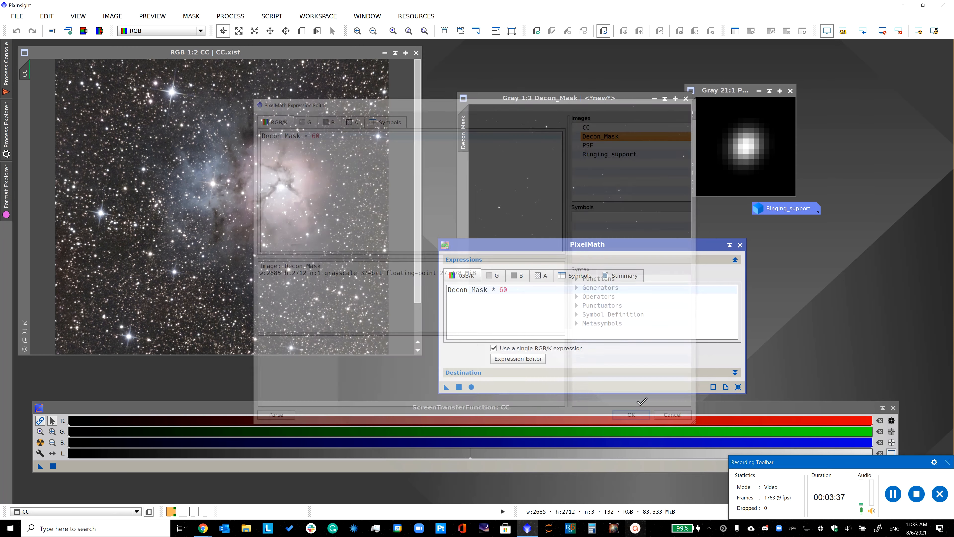
- Try the multiplication by 60 on Decon_Mask, move its window over CC, and undo the multiplication
left_click(586, 208)
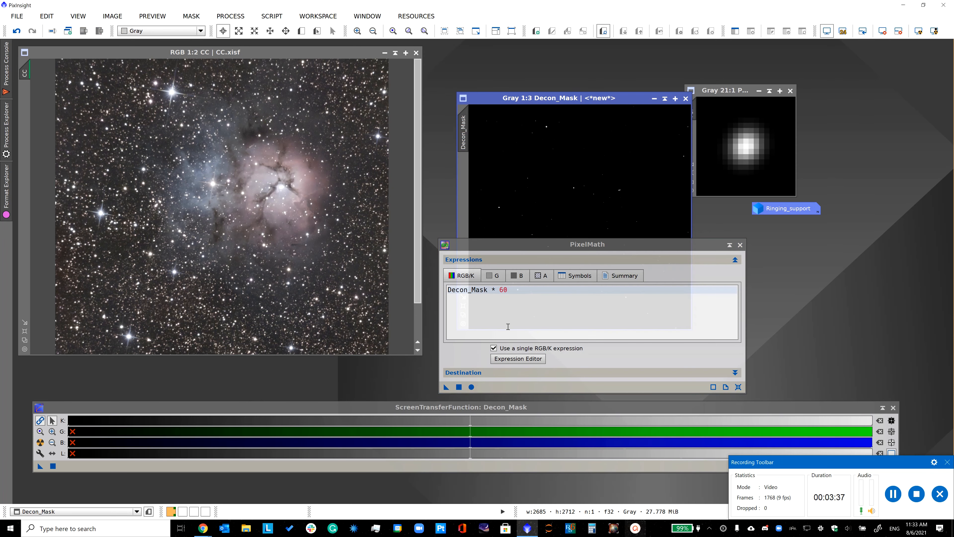
left_click(459, 387)
left_click_drag(484, 97, 303, 88)
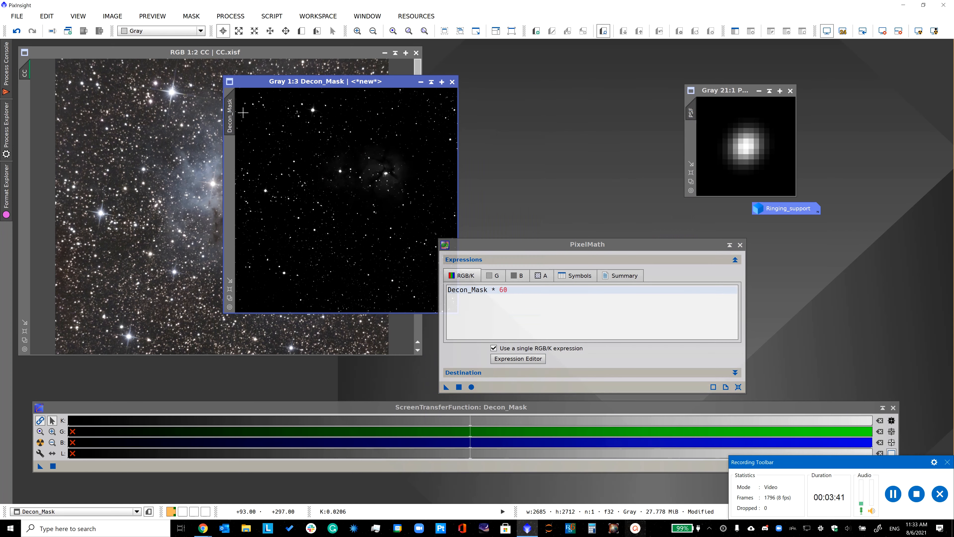
left_click(17, 34)
- Try the PixelMath expression Decon_Mask * 200 on the Decon_Mask image and undo it
double_click(503, 289)
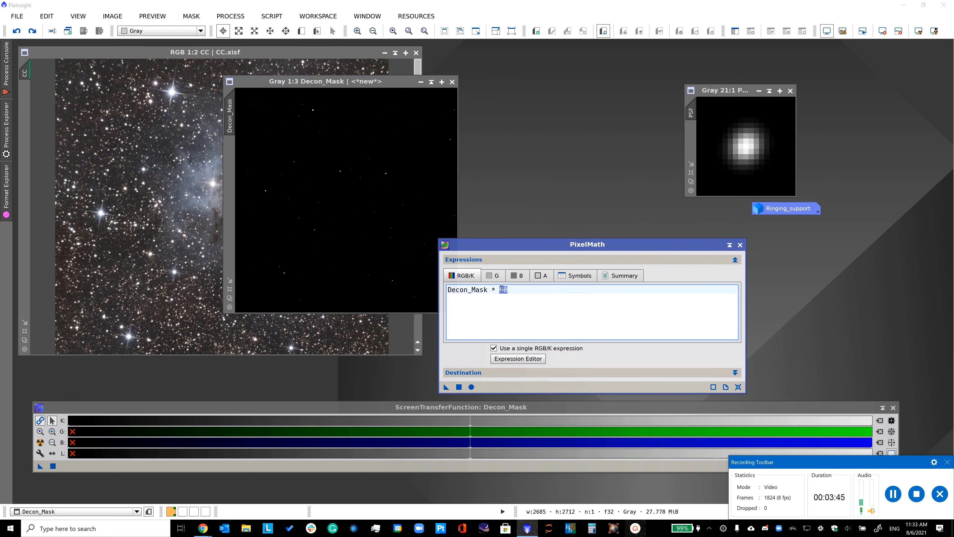
type("200")
left_click(373, 245)
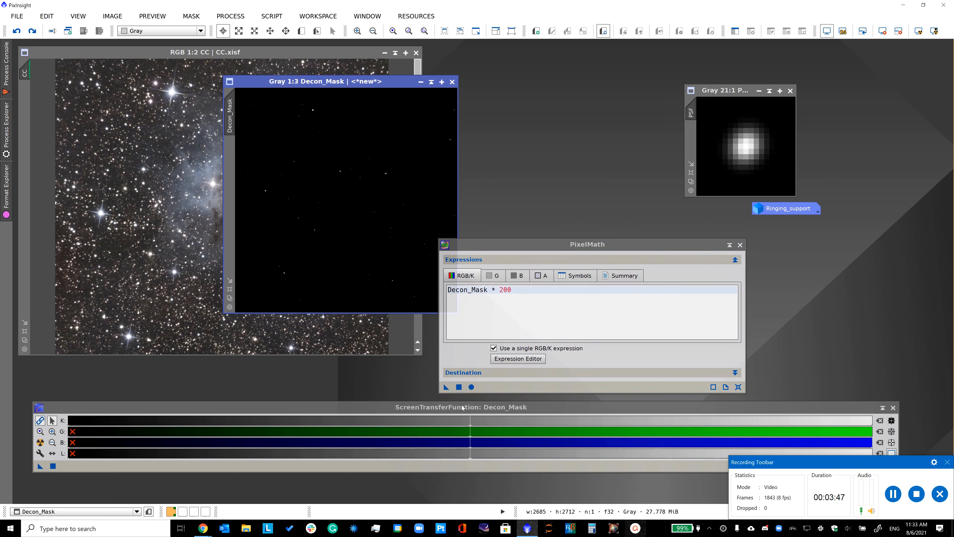
left_click(459, 387)
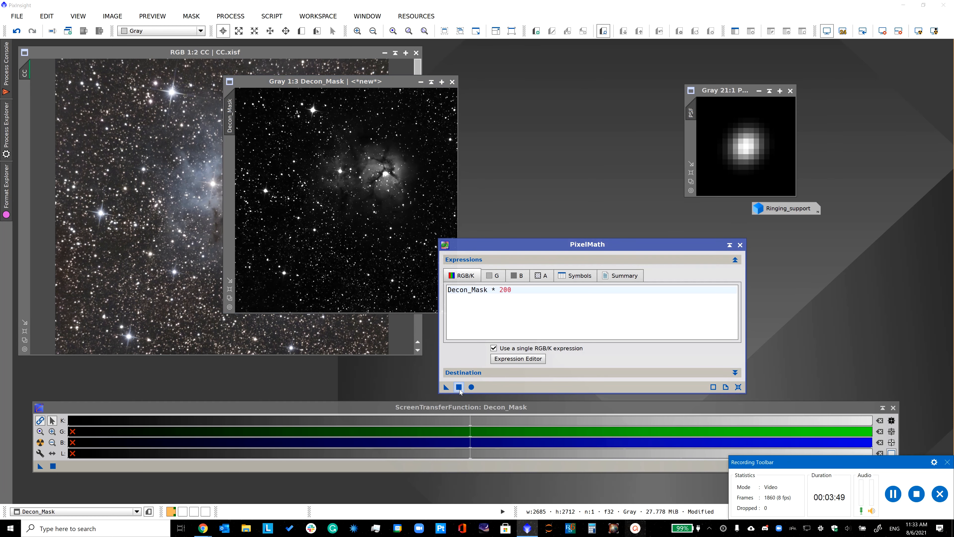
left_click(17, 31)
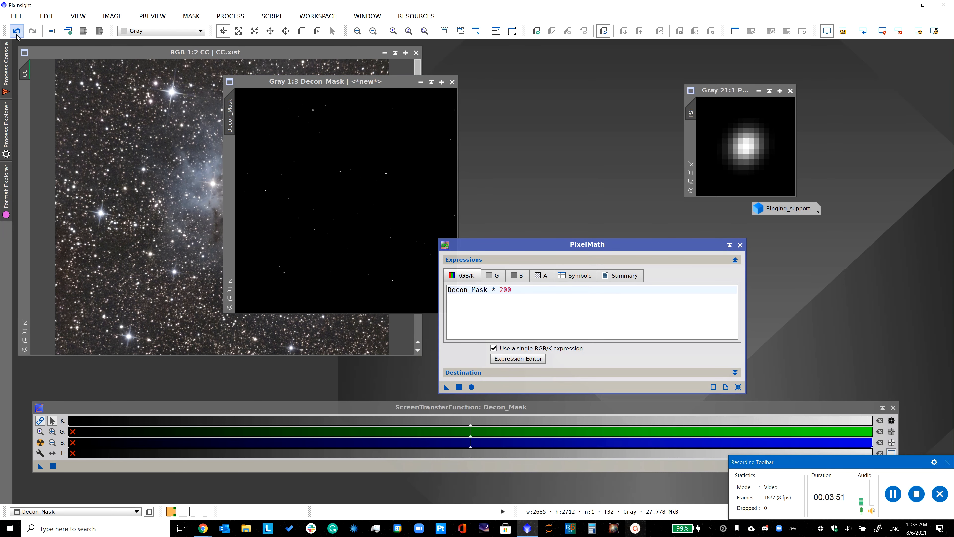
- Change the PixelMath expression to Decon_Mask * 500, apply it to Decon_Mask, and close PixelMath
left_click(507, 290)
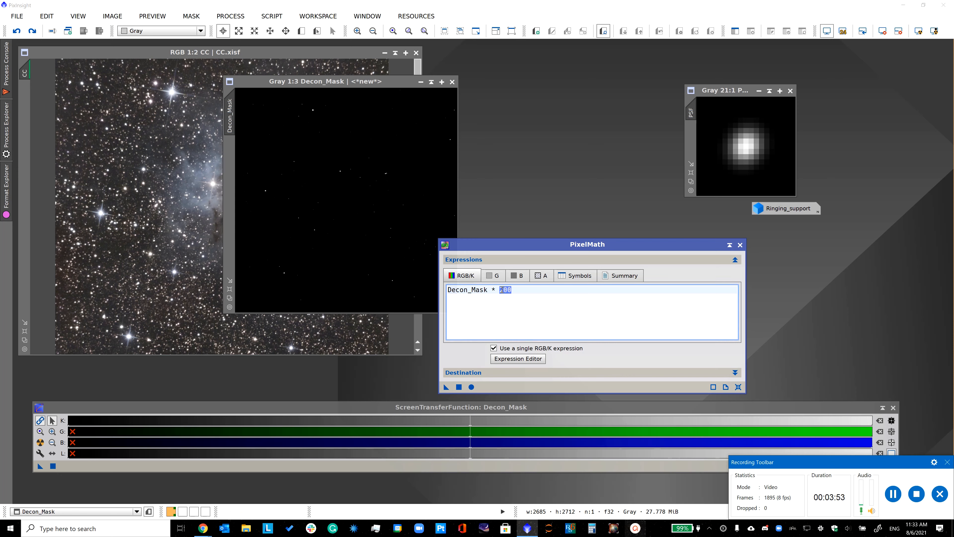
type("0")
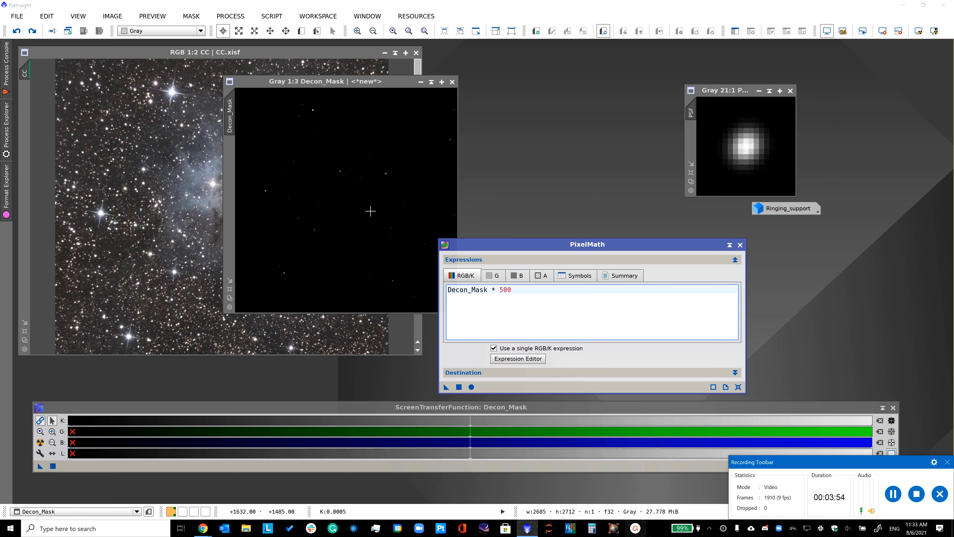
left_click(459, 387)
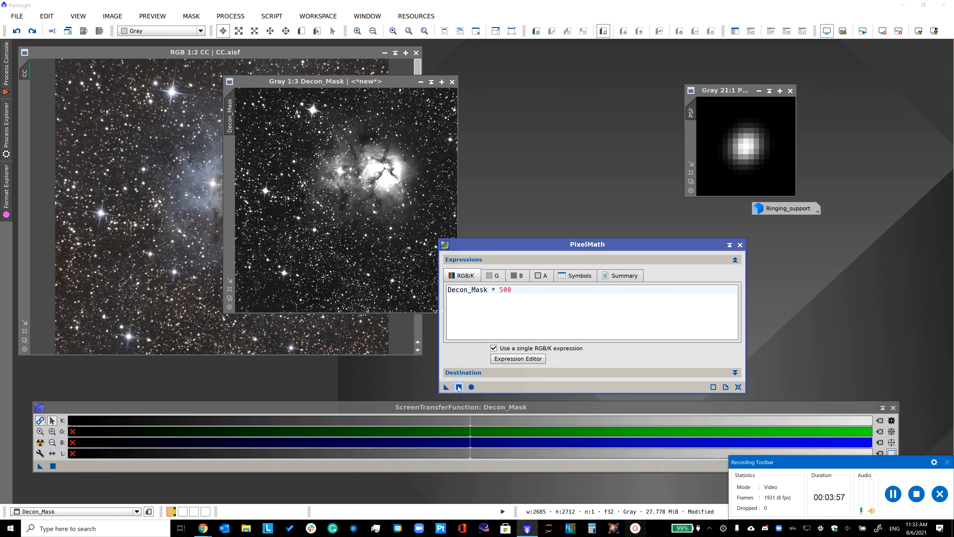
left_click(377, 175)
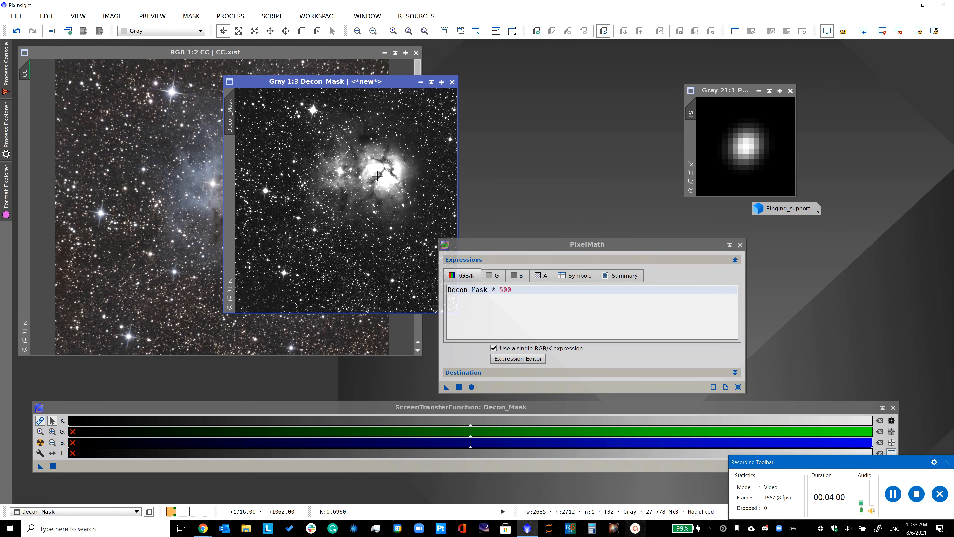
left_click(740, 245)
- Open HistogramTransformation with its real-time preview and choose Decon_Mask as the view for the histogram
left_click(231, 16)
mouse_move(311, 27)
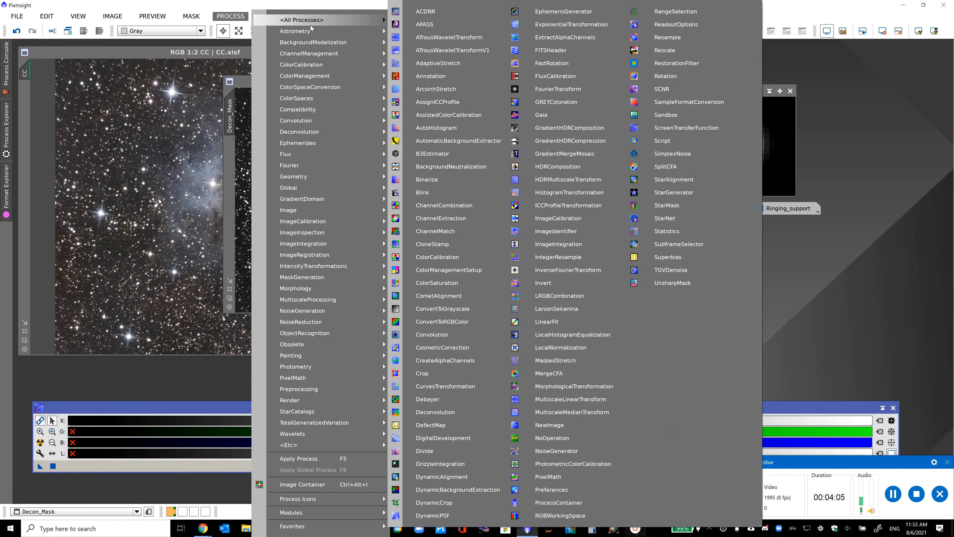
left_click(569, 192)
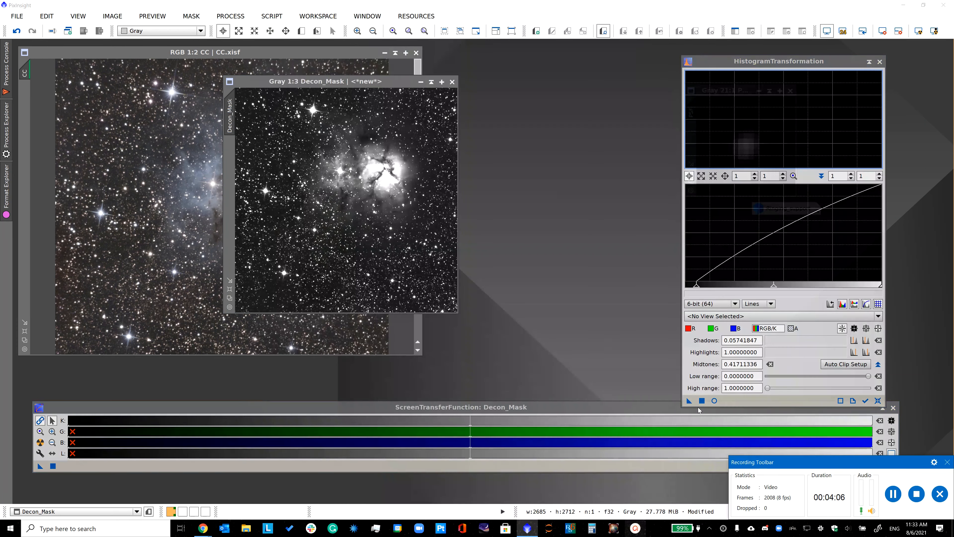
left_click(713, 401)
left_click(719, 317)
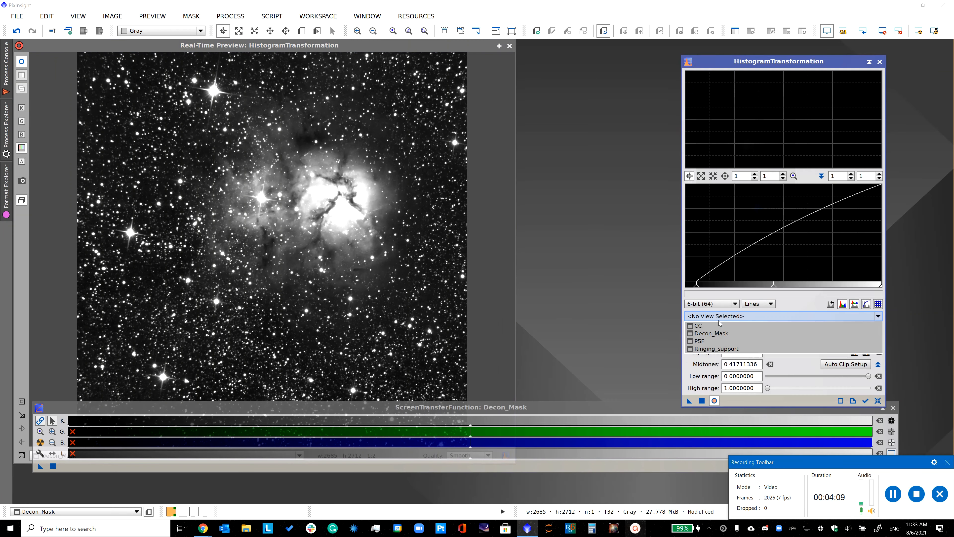
left_click(711, 333)
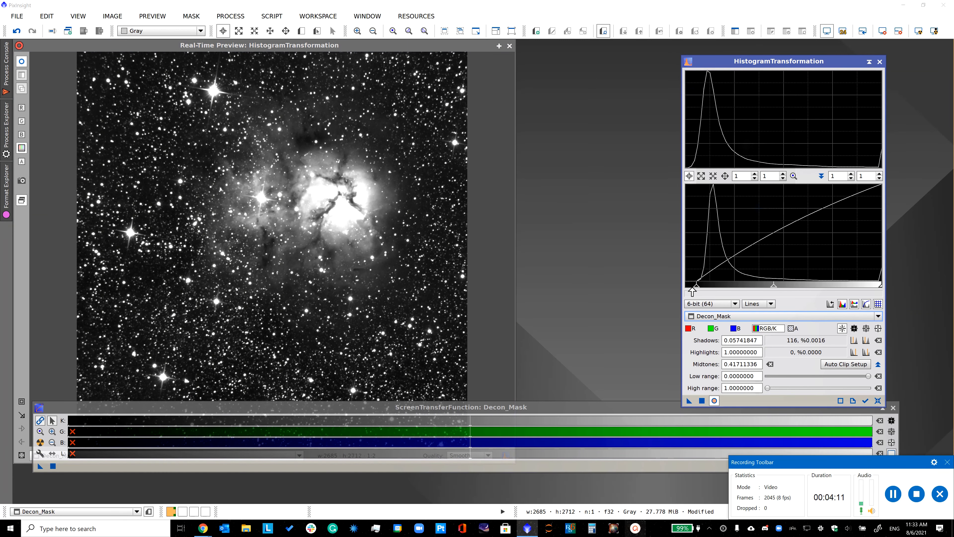
- Reset HistogramTransformation, raise the shadows to about 0.0657 to darken the background, apply it to Decon_Mask, and close the process
left_click(879, 400)
left_click_drag(688, 288, 696, 289)
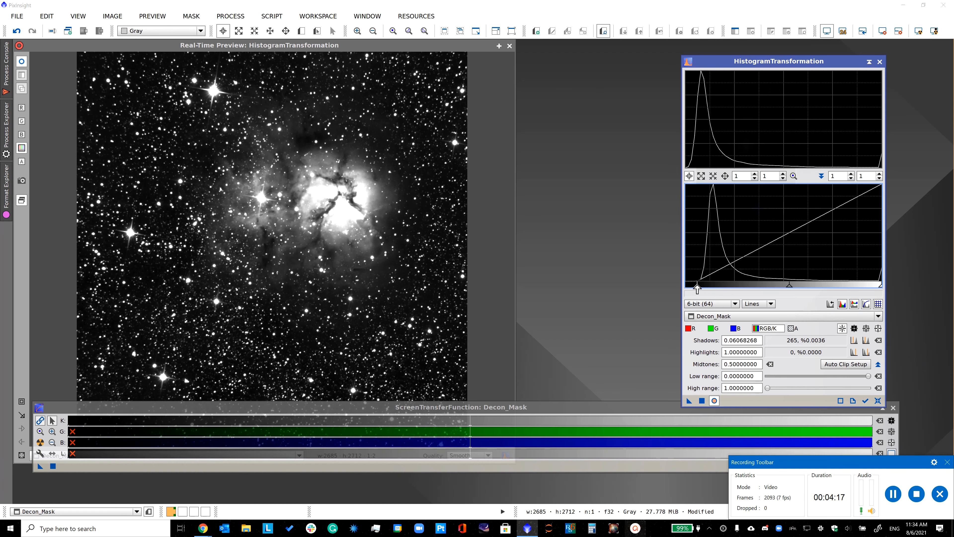
left_click_drag(697, 288, 698, 288)
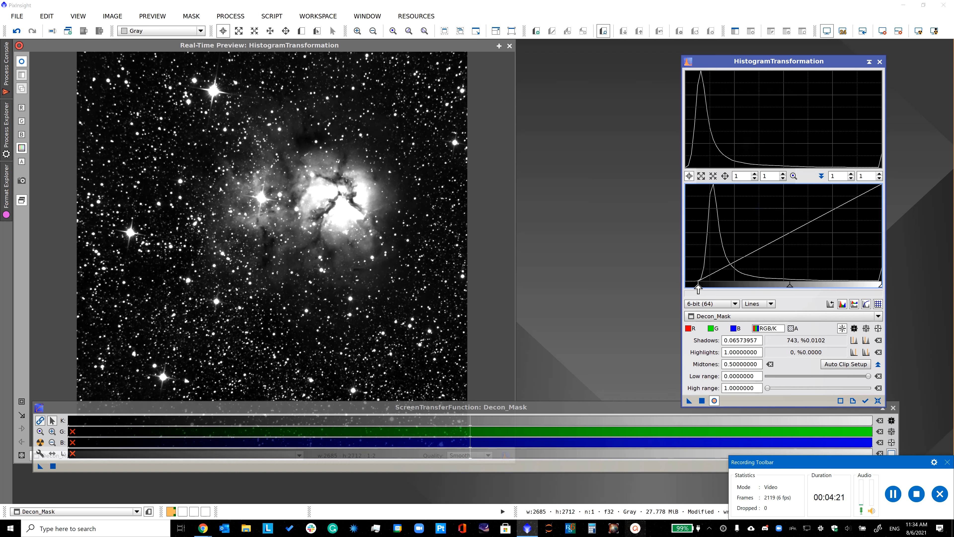
left_click(702, 401)
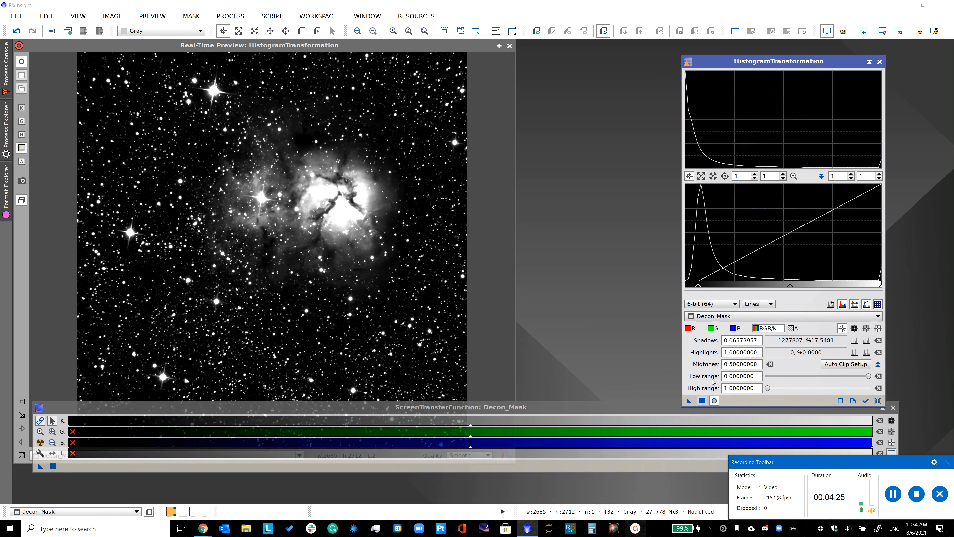
left_click(879, 62)
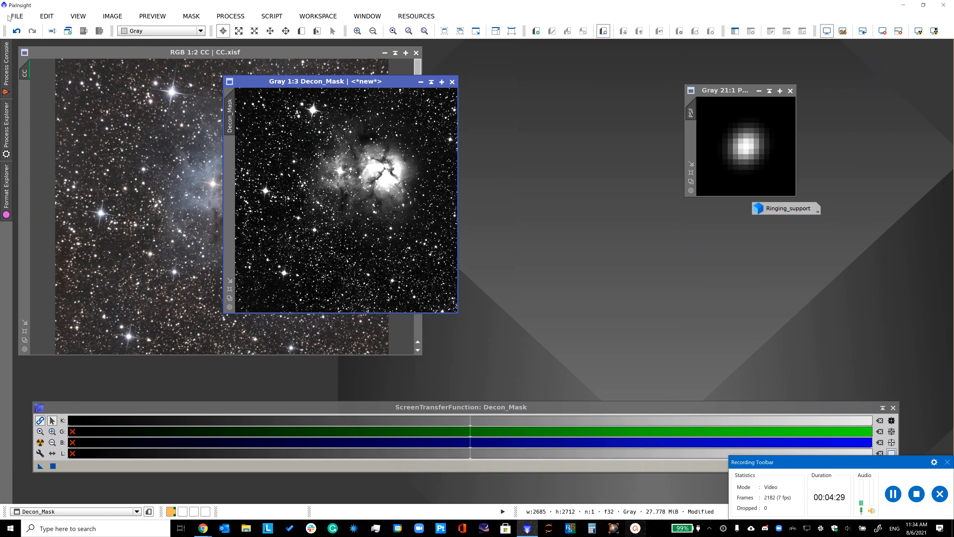
- Save the mask as Decon_Mask.xisf in the M20 editing folder, in 32-bit IEEE 754 floating point format
left_click(16, 16)
left_click(29, 117)
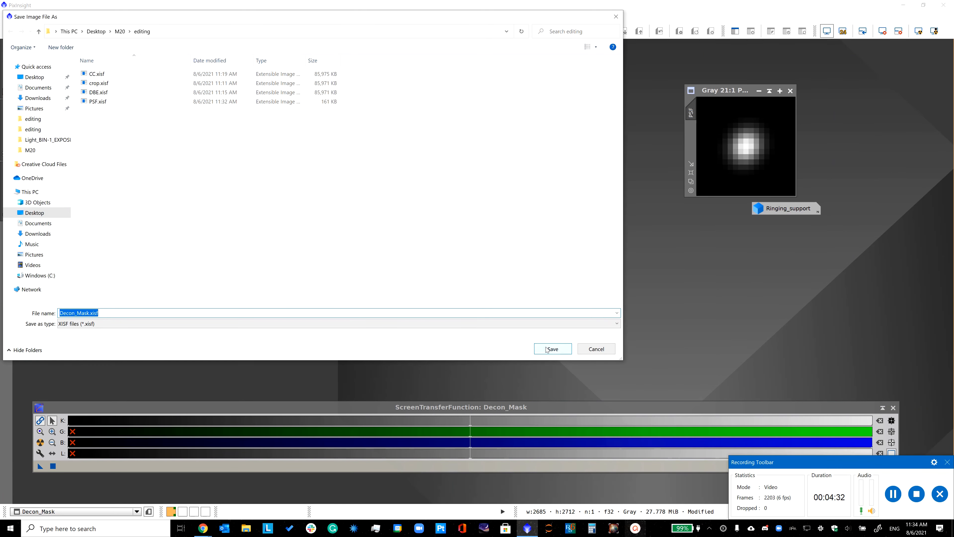
left_click(552, 349)
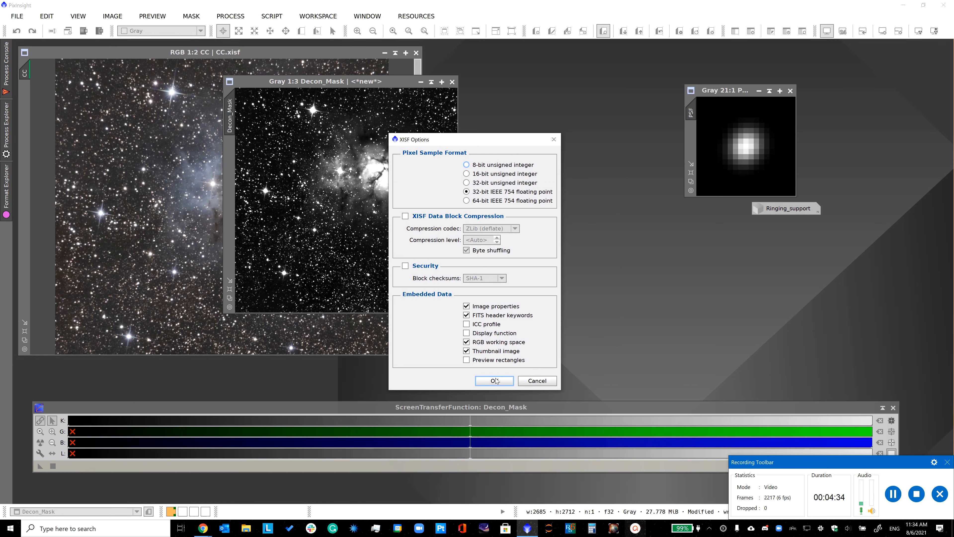
left_click(494, 380)
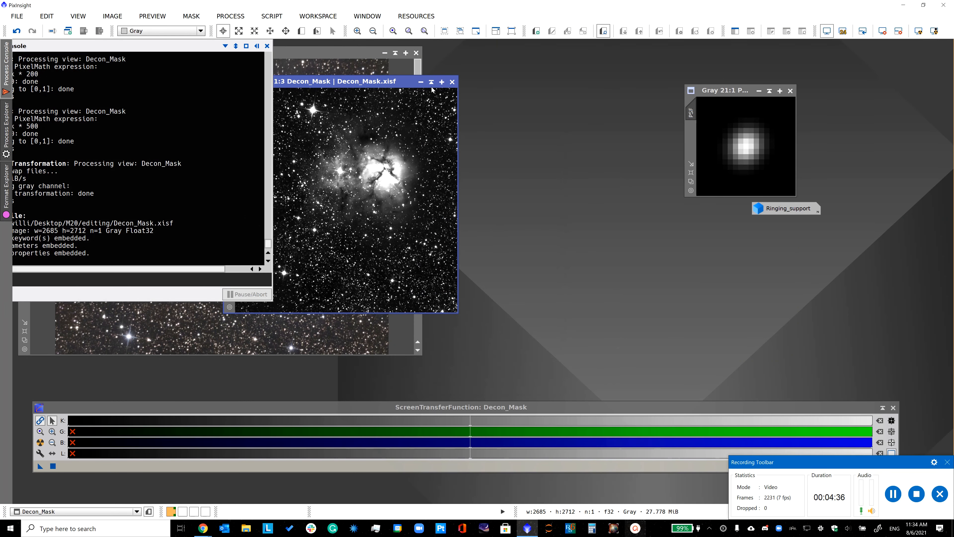
- Minimise Decon_Mask to an icon beside the CC window and place the Ringing_support icon directly below it
left_click(420, 81)
left_click_drag(372, 200, 492, 66)
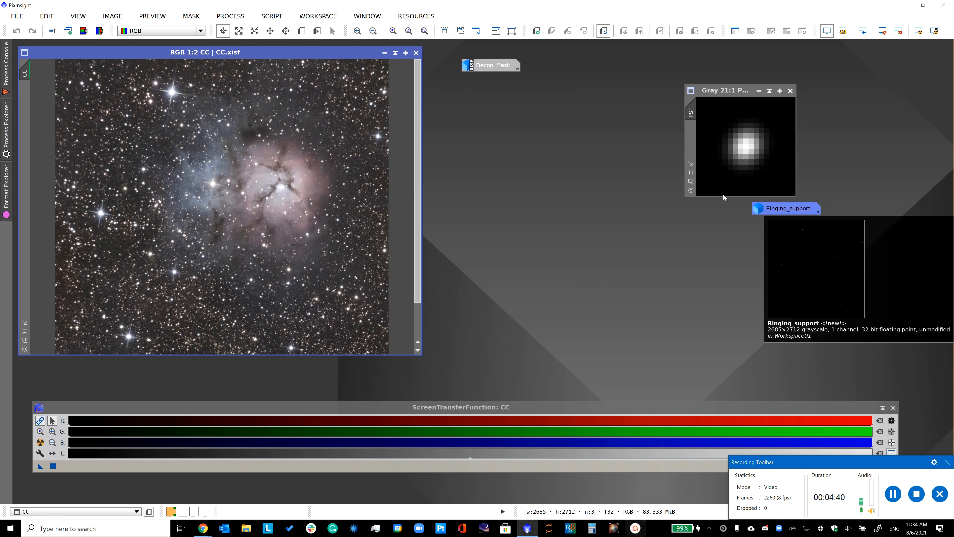
left_click_drag(778, 213, 477, 91)
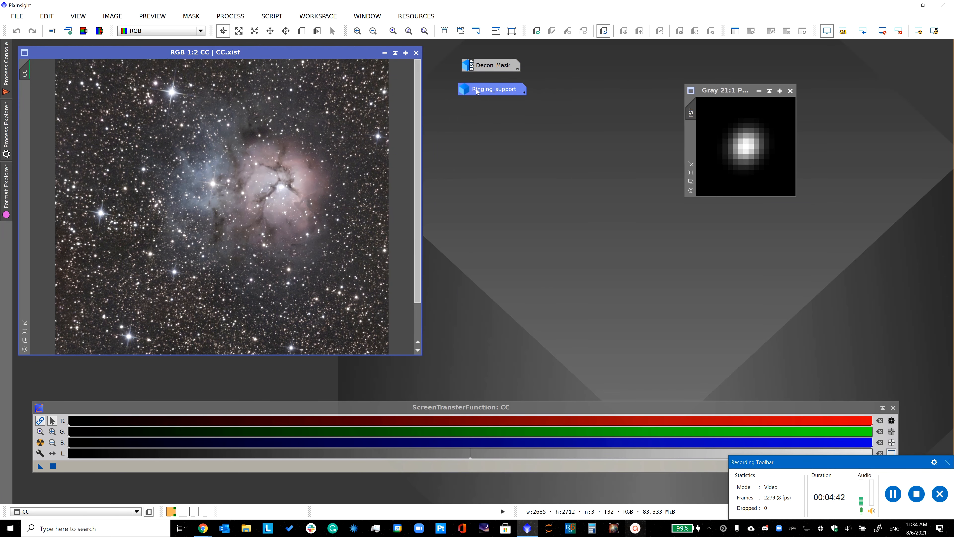
- Restore Ringing_support, auto-stretch it with ScreenTransferFunction, and transfer that stretch to HistogramTransformation
double_click(477, 91)
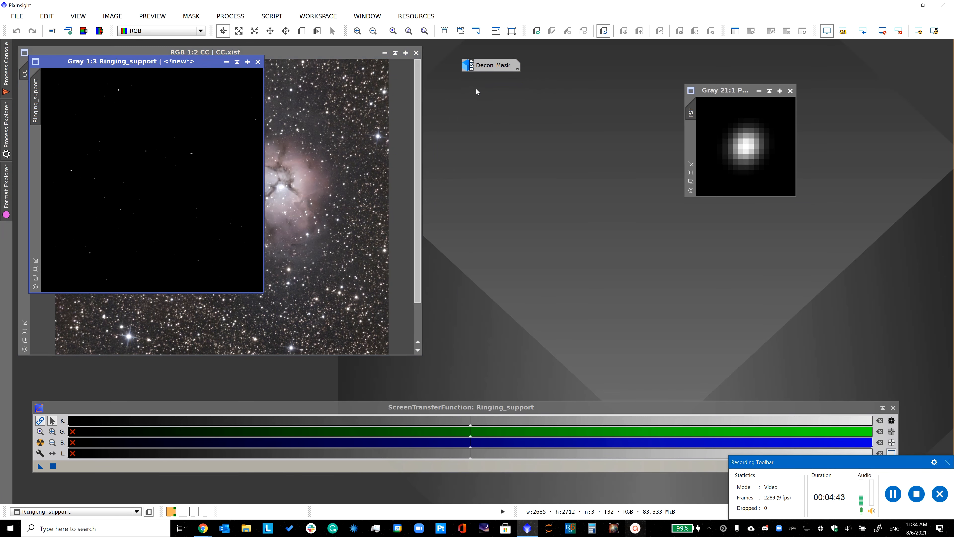
left_click(231, 16)
mouse_move(302, 19)
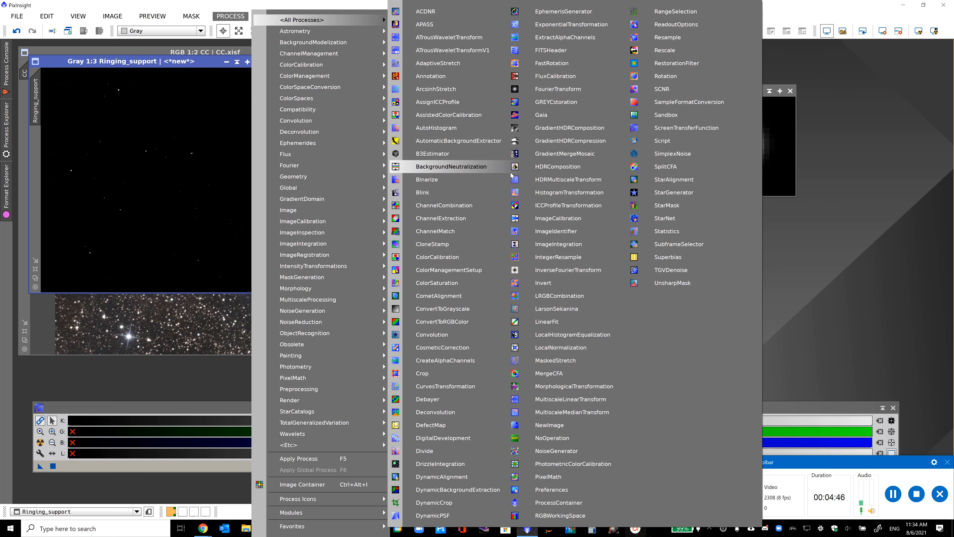
left_click(539, 193)
left_click_drag(42, 466, 734, 397)
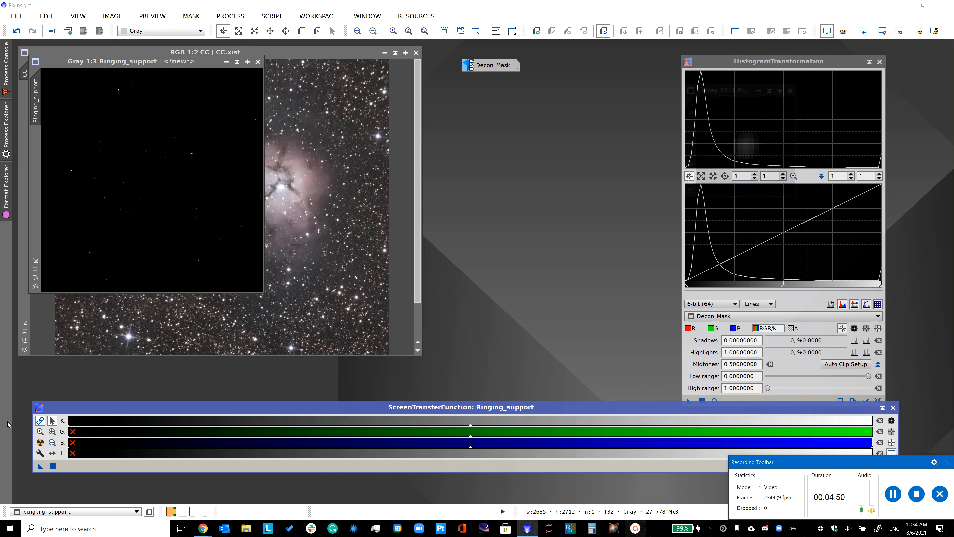
left_click(40, 442)
left_click_drag(40, 465, 732, 402)
- Select the Ringing_support view in HistogramTransformation and apply the transferred stretch to it
left_click(712, 316)
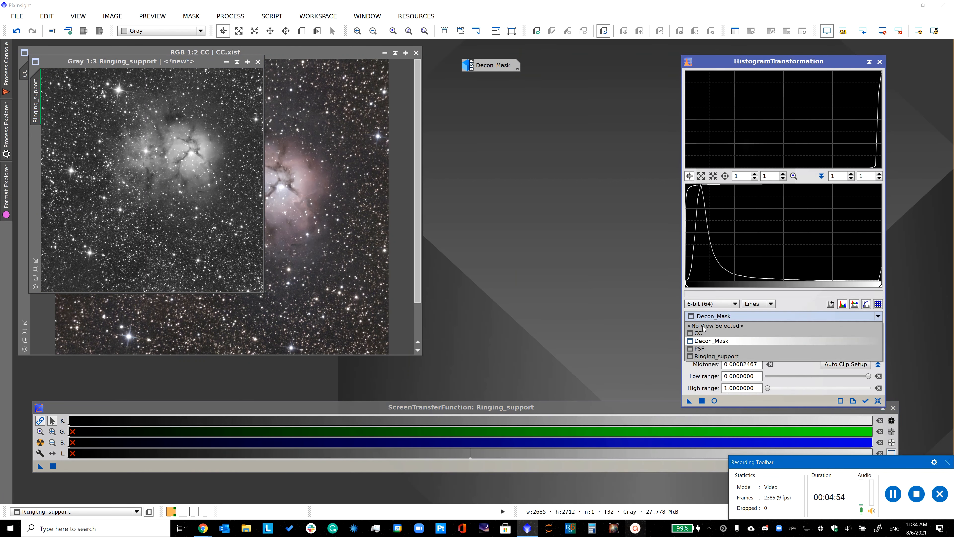
left_click(699, 349)
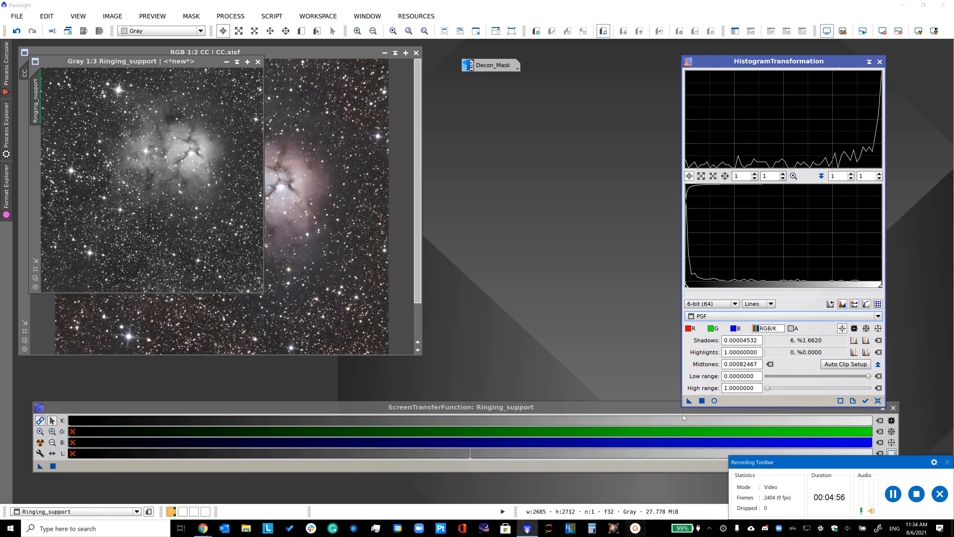
left_click(714, 316)
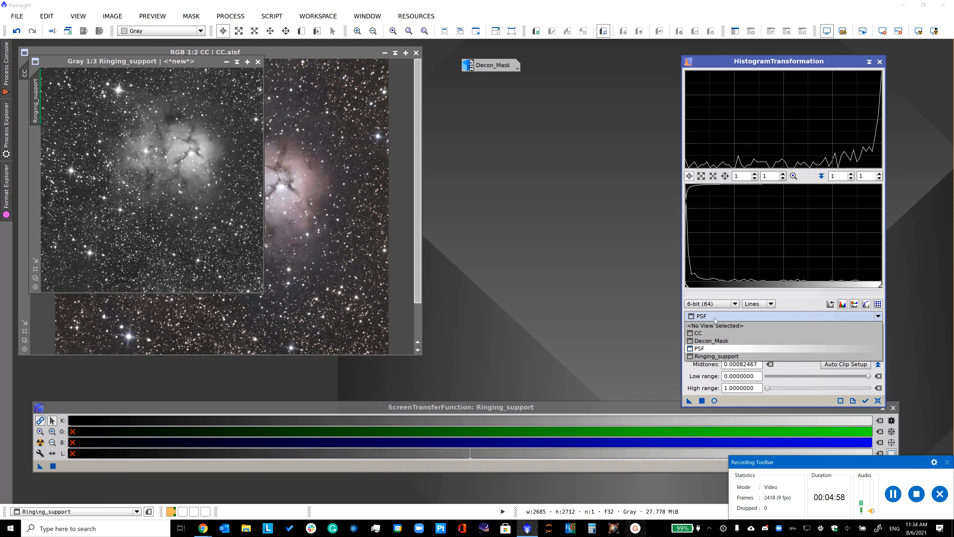
left_click(704, 357)
left_click(701, 400)
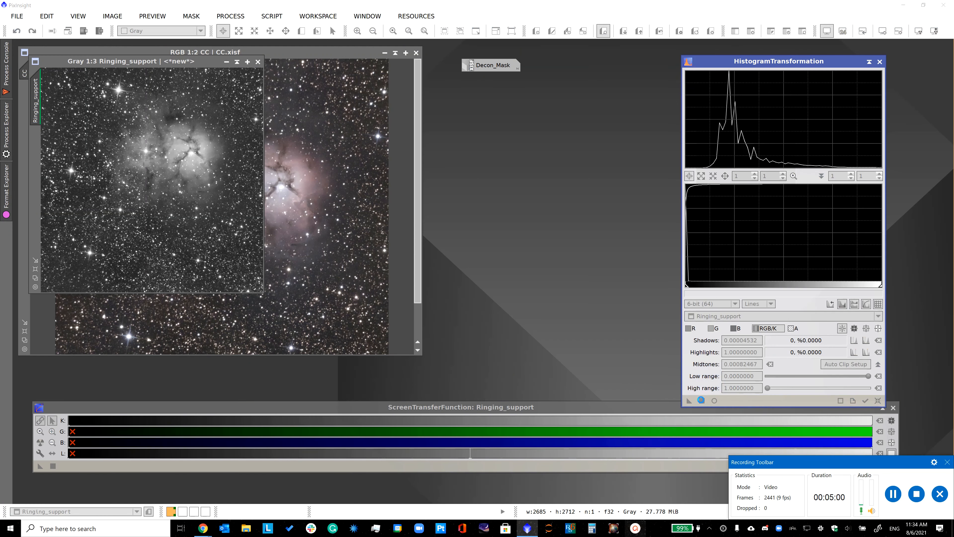
- Make a second auto-stretch of Ringing_support permanent with HistogramTransformation, and reset both the histogram and screen stretches
left_click(41, 442)
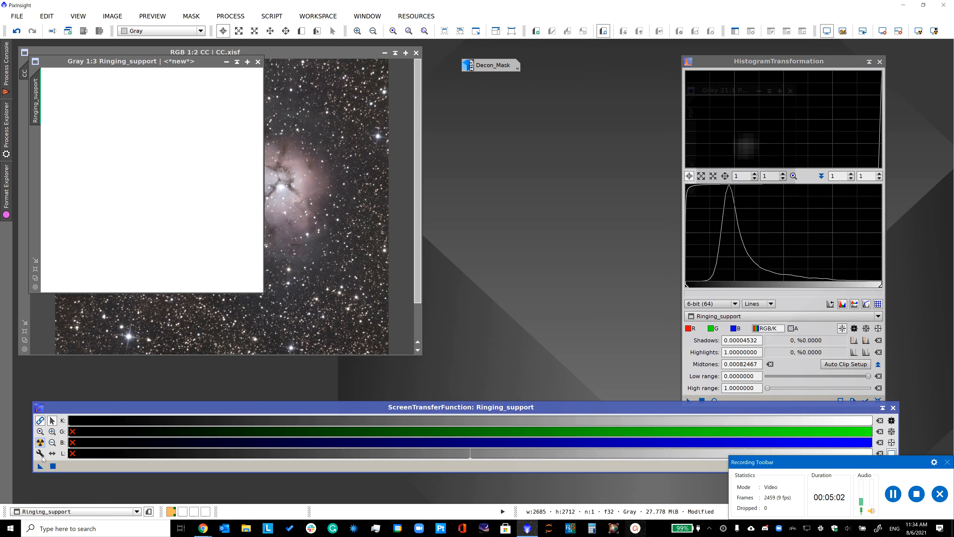
left_click_drag(745, 403, 749, 400)
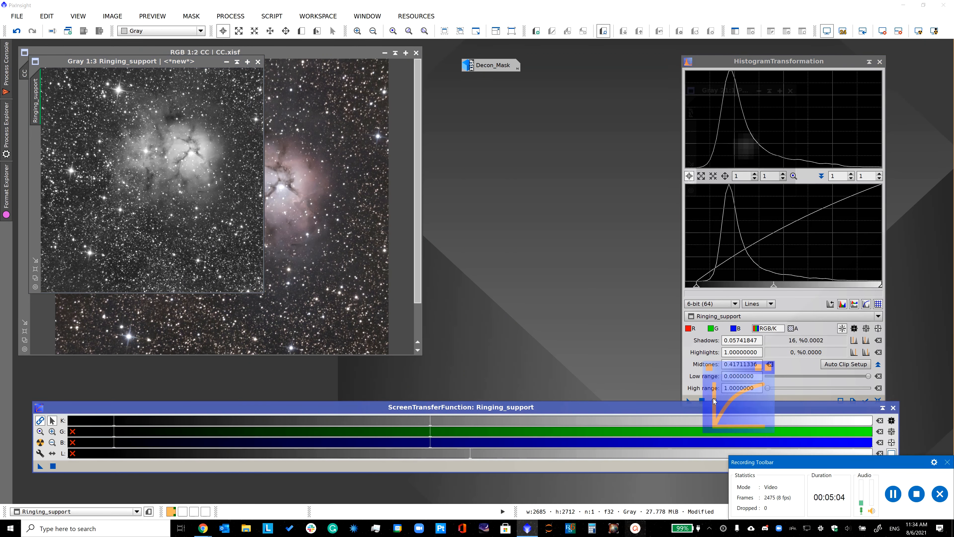
left_click(878, 401)
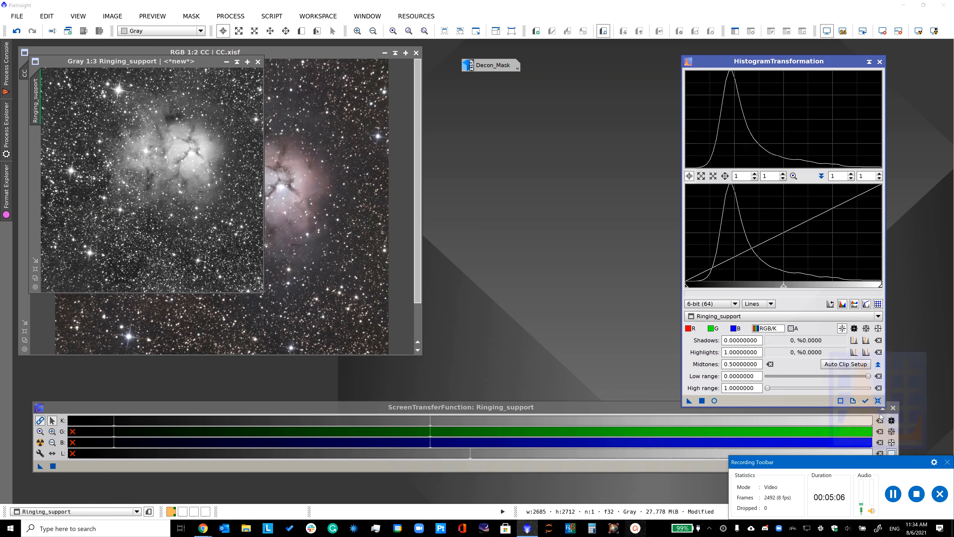
left_click(880, 421)
left_click(879, 431)
left_click(880, 442)
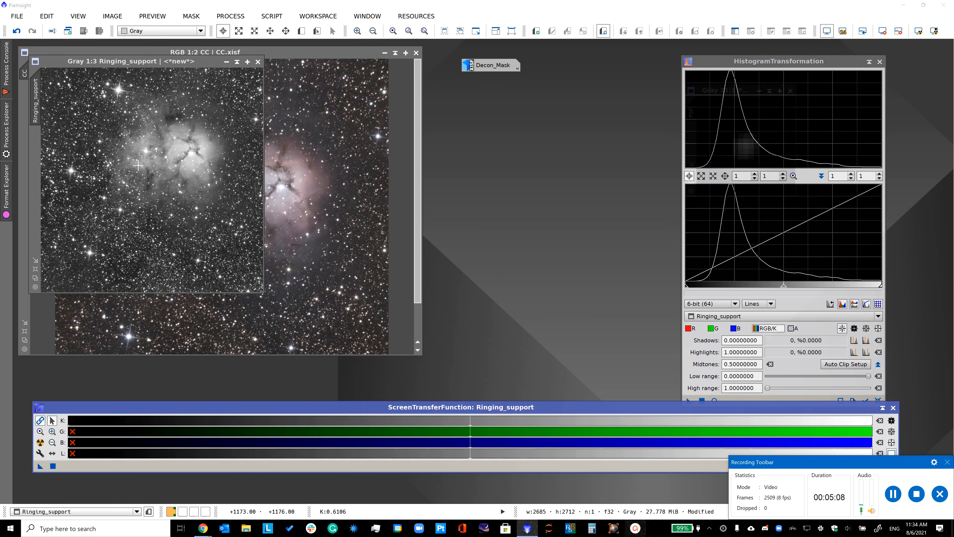
- Place the Ringing_support window between CC and PSF, and replace HistogramTransformation with the HDRMultiscaleTransform process
left_click_drag(139, 62, 576, 111)
left_click(879, 62)
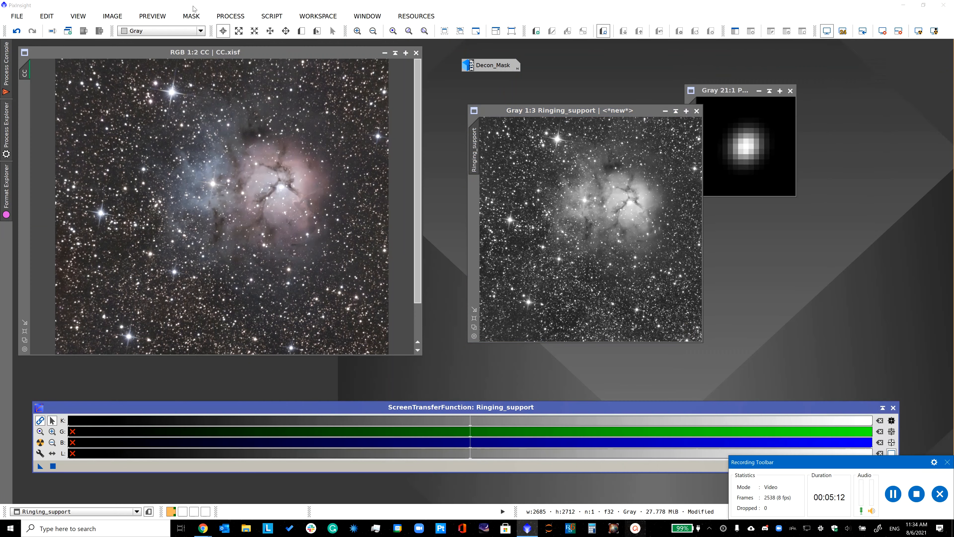
left_click(230, 15)
mouse_move(331, 20)
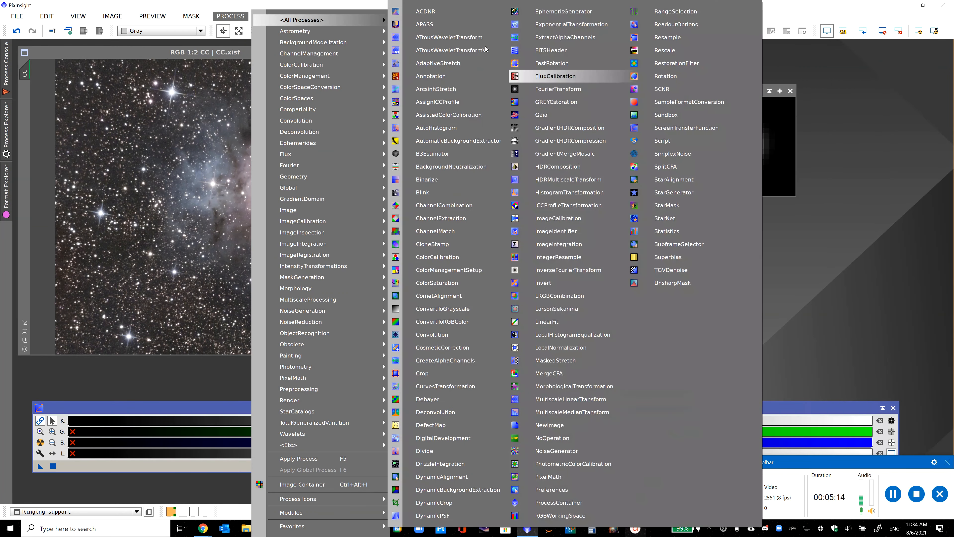
left_click(578, 181)
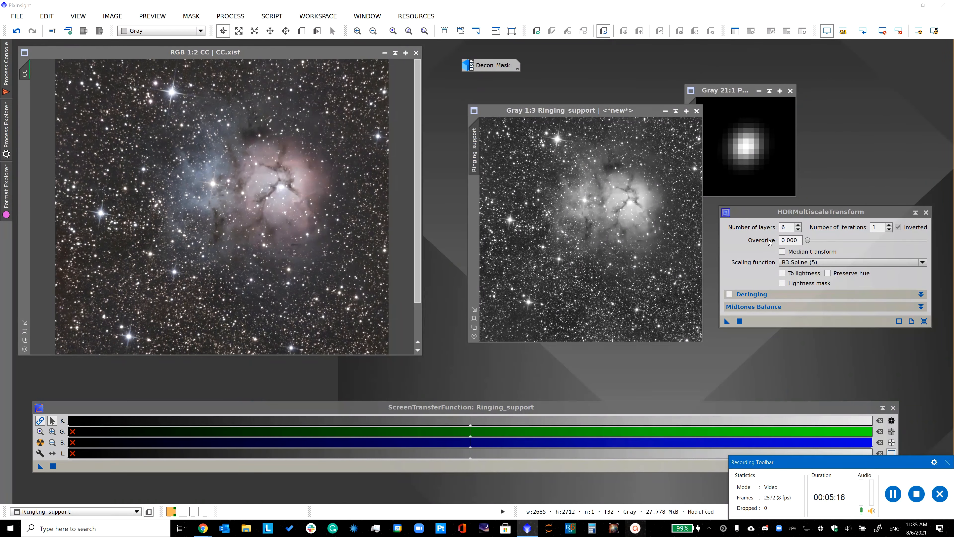
- Set HDRMultiscaleTransform to 4 layers, apply it to Ringing_support, and inspect the stars and nebula up close
left_click(799, 230)
left_click(672, 256)
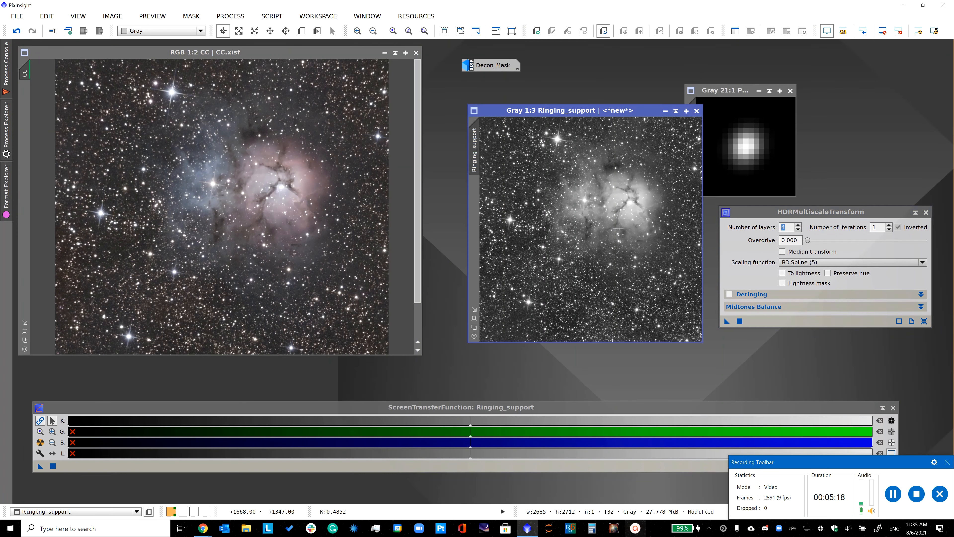
left_click(895, 498)
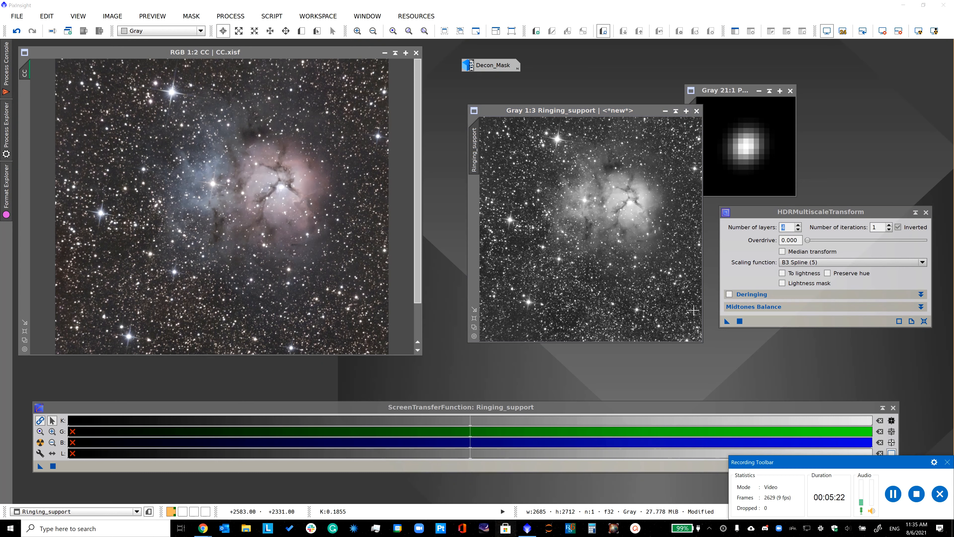
left_click(633, 212)
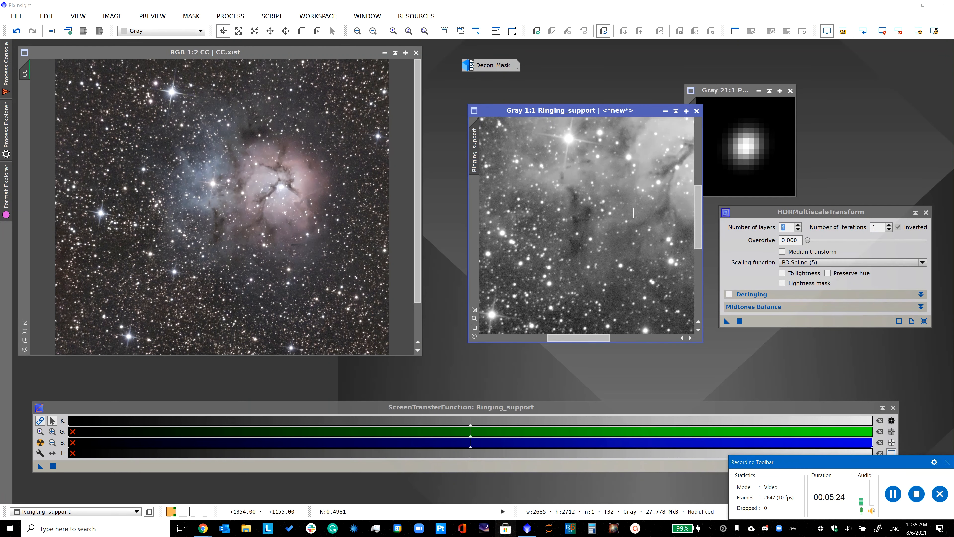
left_click(739, 321)
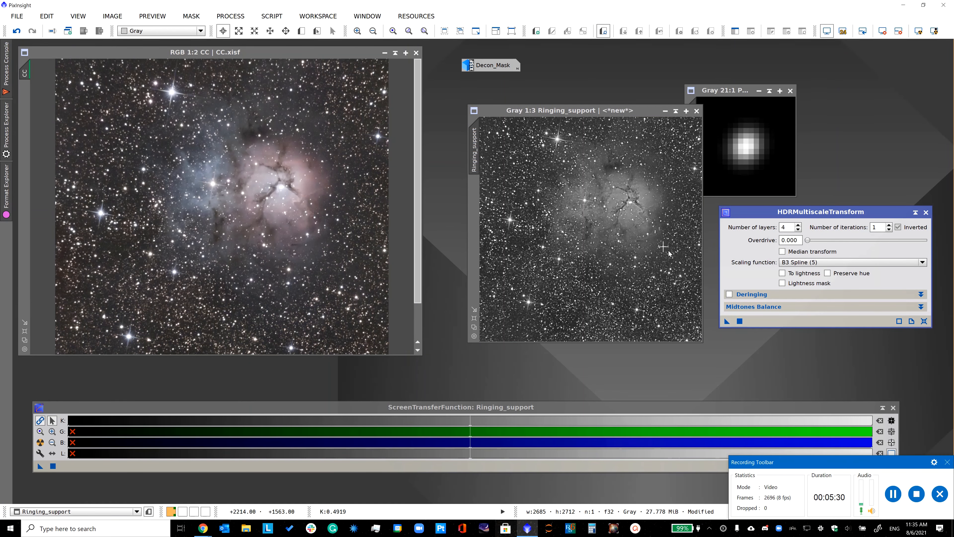
scroll(600, 212, "up", 2)
scroll(599, 213, "up", 2)
scroll(600, 212, "down", 3)
scroll(600, 212, "up", 2)
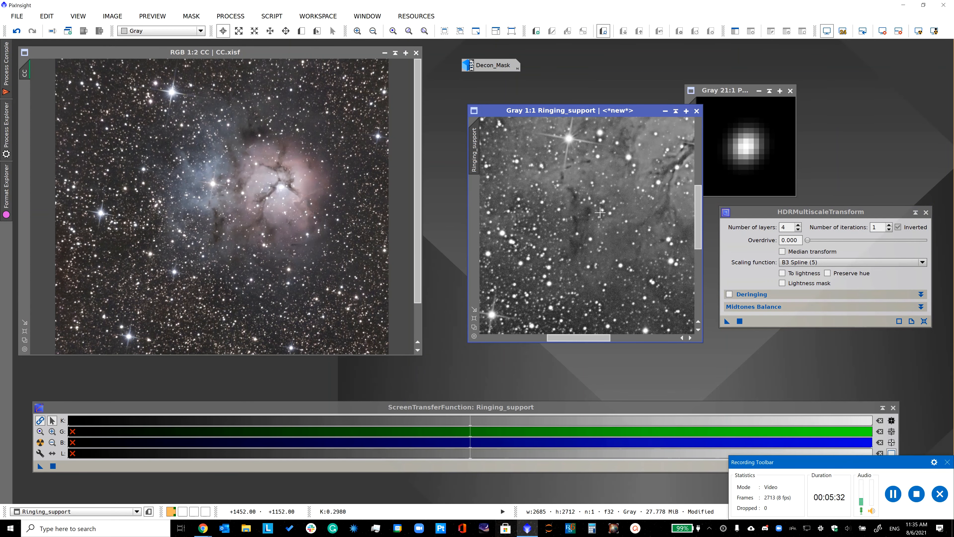
scroll(600, 213, "down", 3)
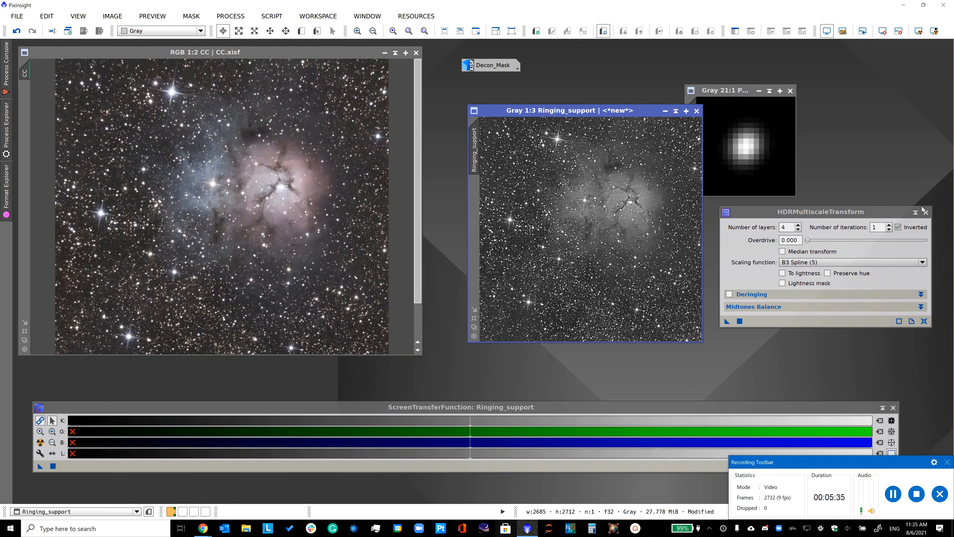
- Apply ATrousWaveletTransform to the Ringing_support image with layer 1 and the residual layer R disabled, leaving layers 2 to 4 enabled
left_click(926, 213)
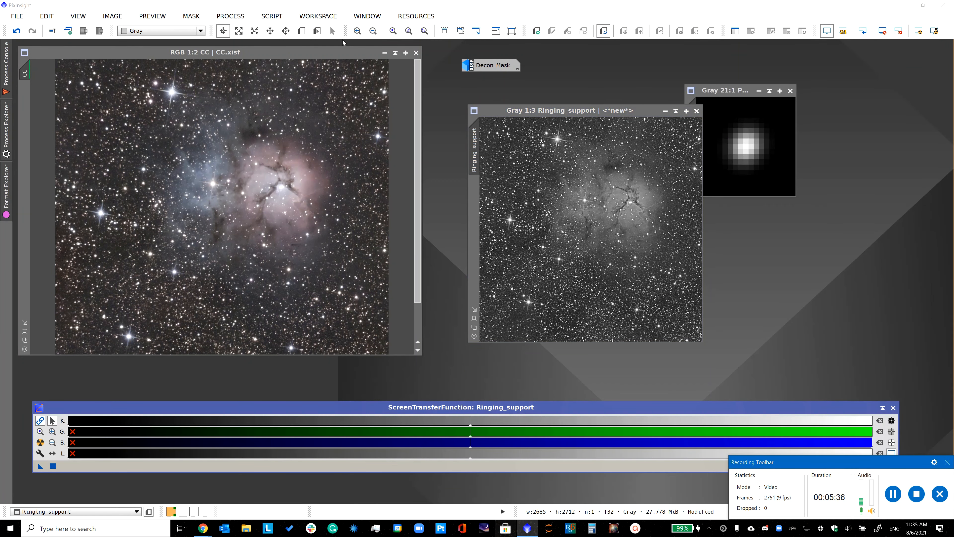
left_click(241, 16)
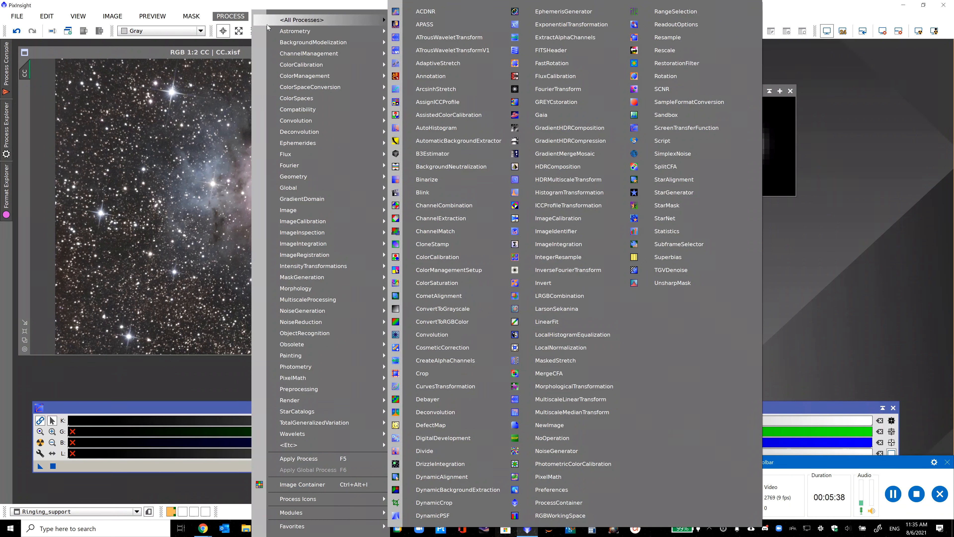
left_click(449, 38)
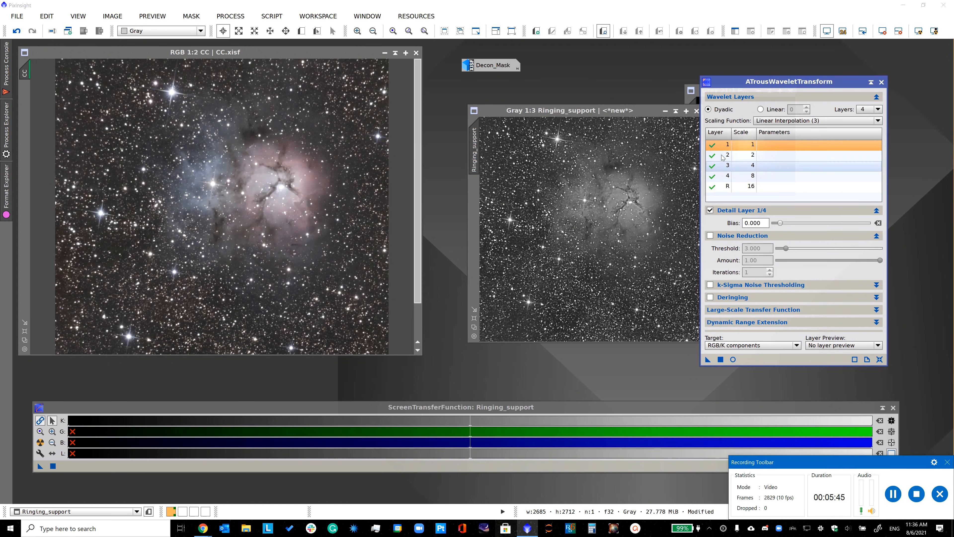
double_click(714, 146)
double_click(713, 186)
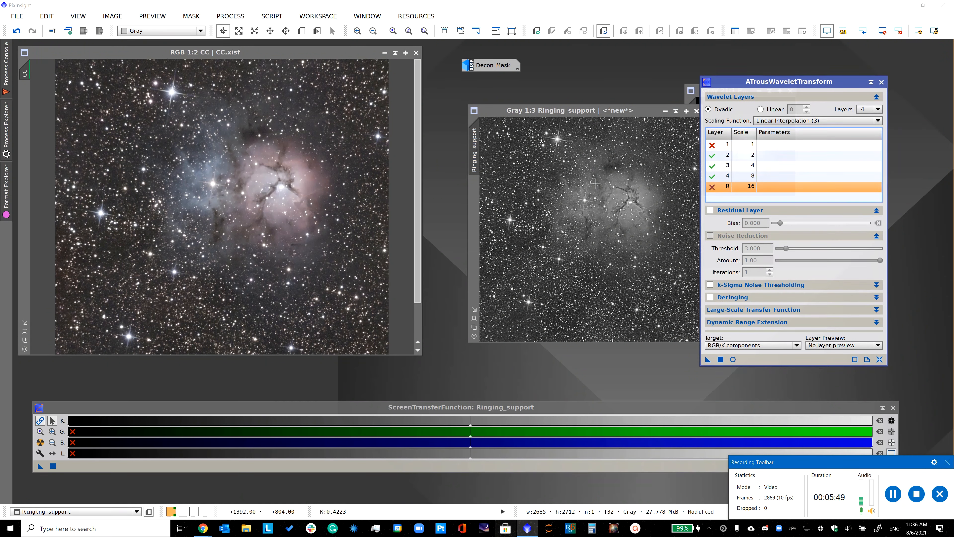
left_click(721, 361)
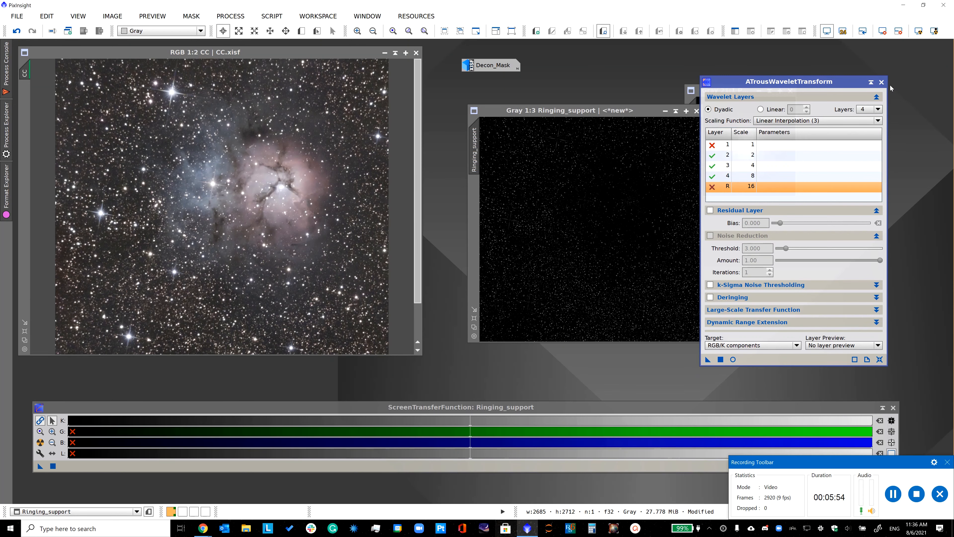
left_click(881, 82)
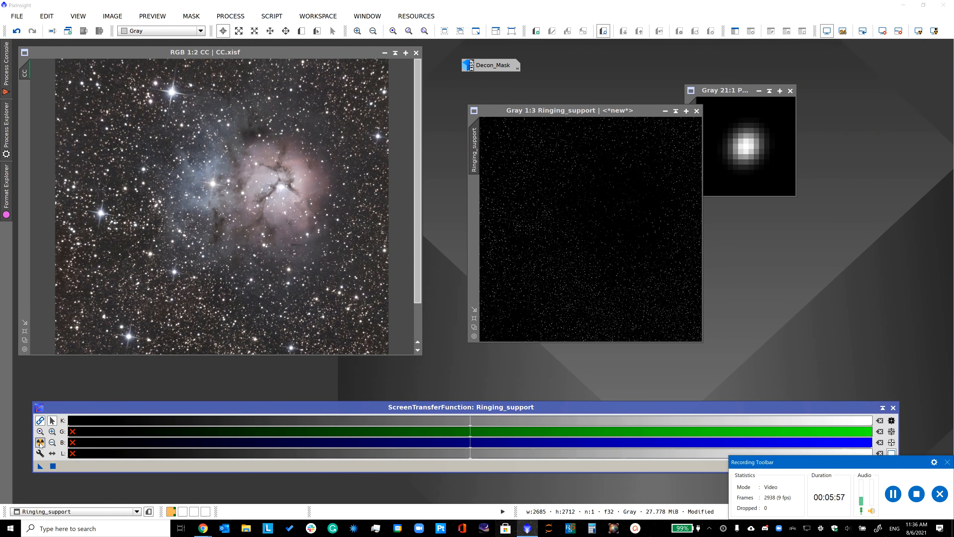
- Inspect the stars in Ringing_support under a temporary automatic screen stretch, and reset the stretch
left_click(40, 444)
scroll(565, 234, "up", 1)
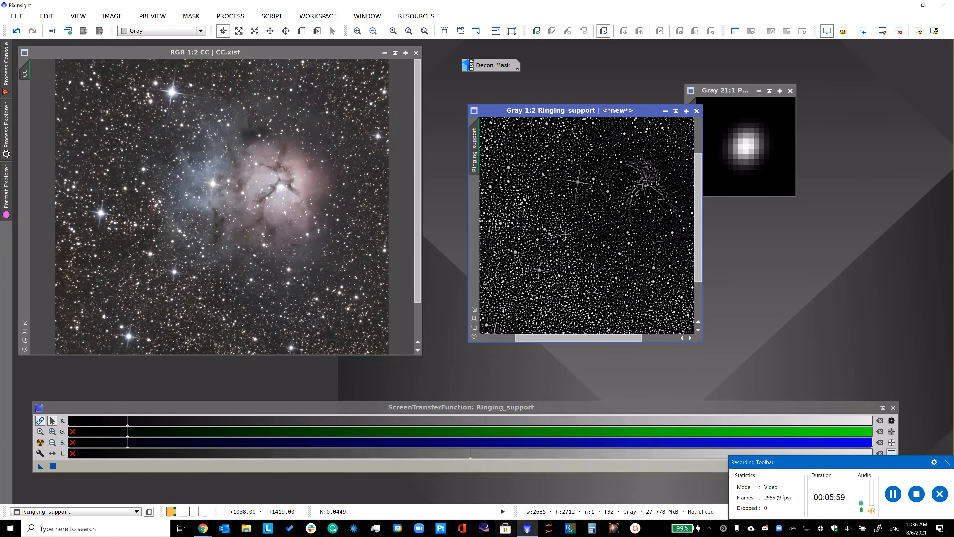
scroll(565, 234, "down", 1)
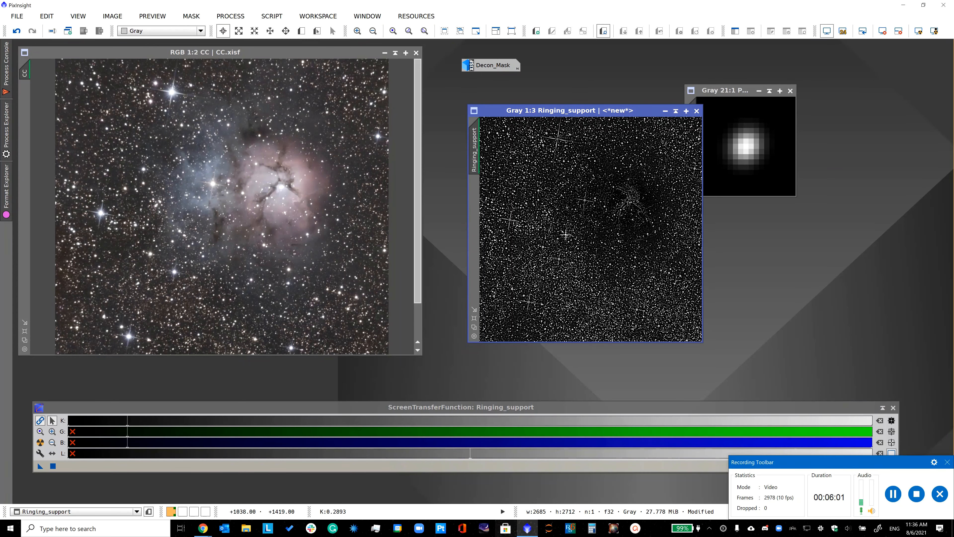
left_click(895, 495)
left_click_drag(851, 408, 848, 392)
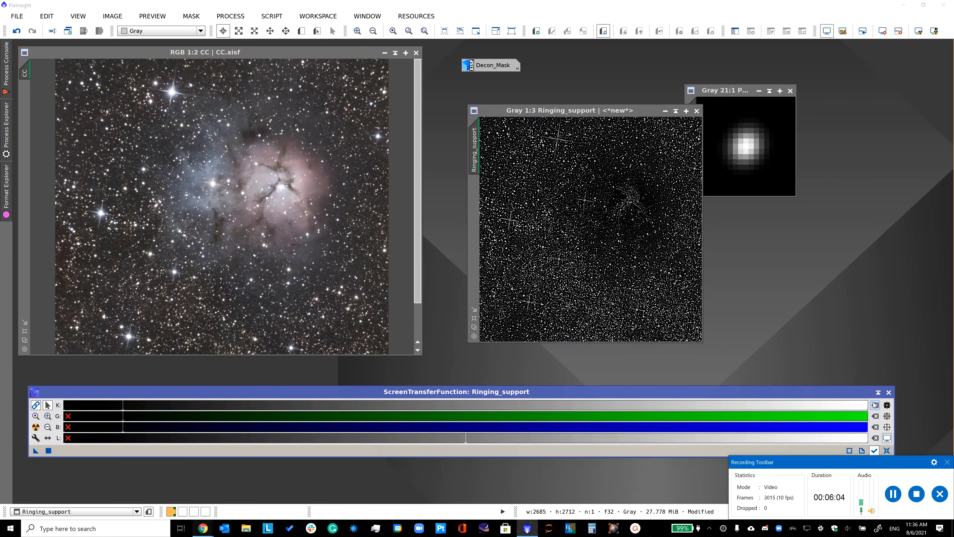
left_click(874, 404)
left_click(539, 204)
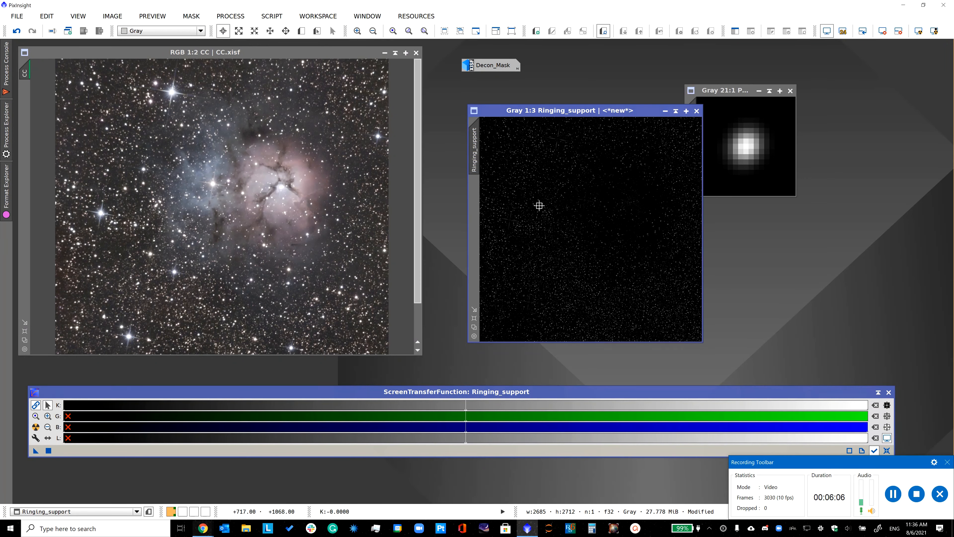
- Brighten Ringing_support with HistogramTransformation at midtones of about 0.074, checking the real-time preview, and clear the screen stretch
left_click(241, 18)
mouse_move(296, 23)
left_click(537, 205)
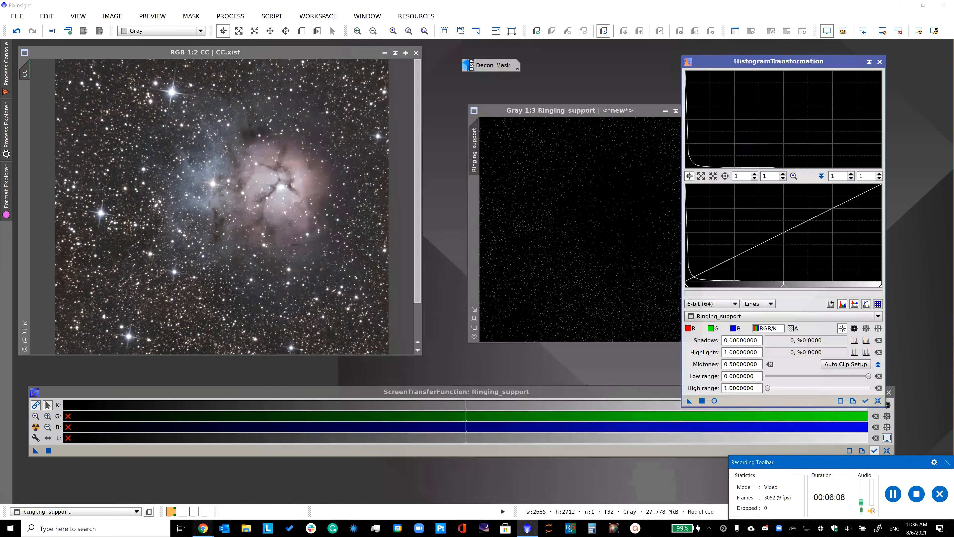
left_click(714, 401)
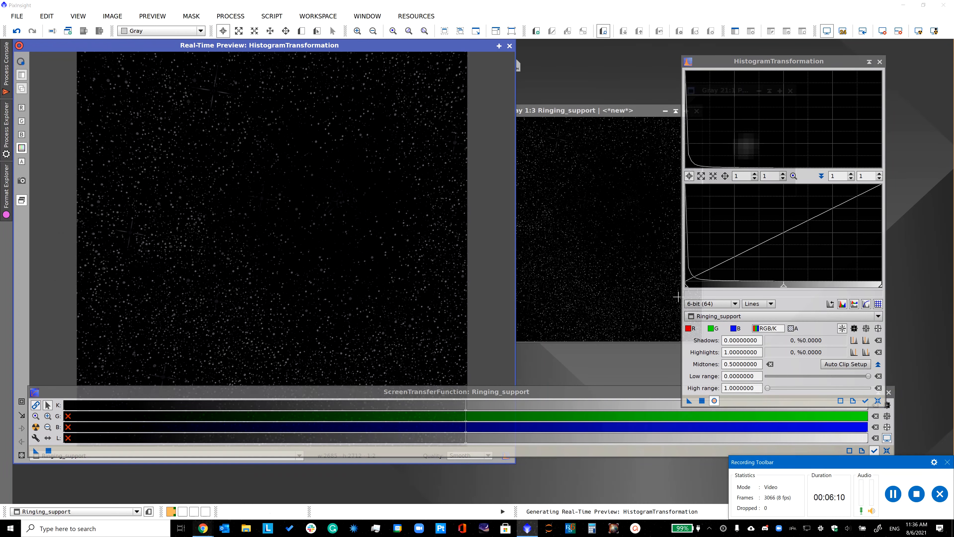
left_click_drag(780, 287, 696, 285)
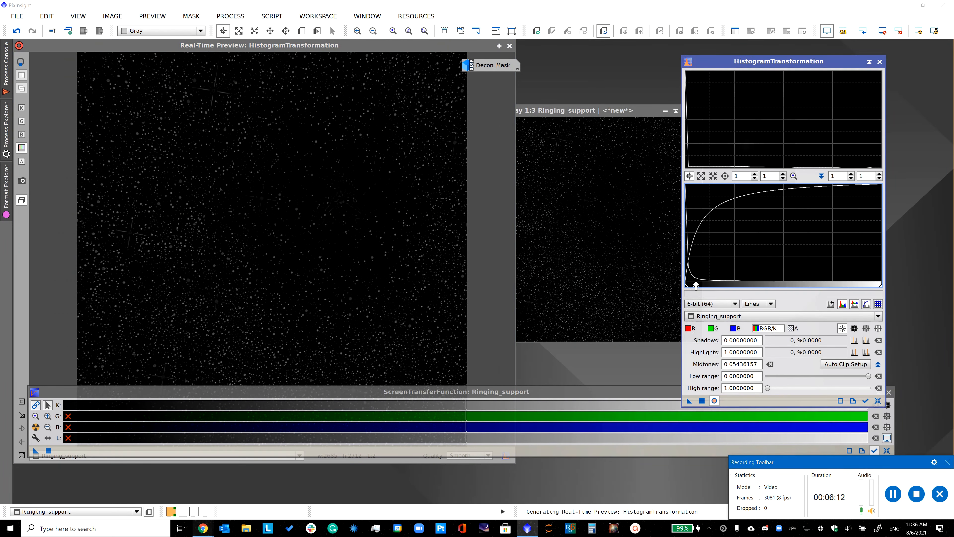
left_click(36, 427)
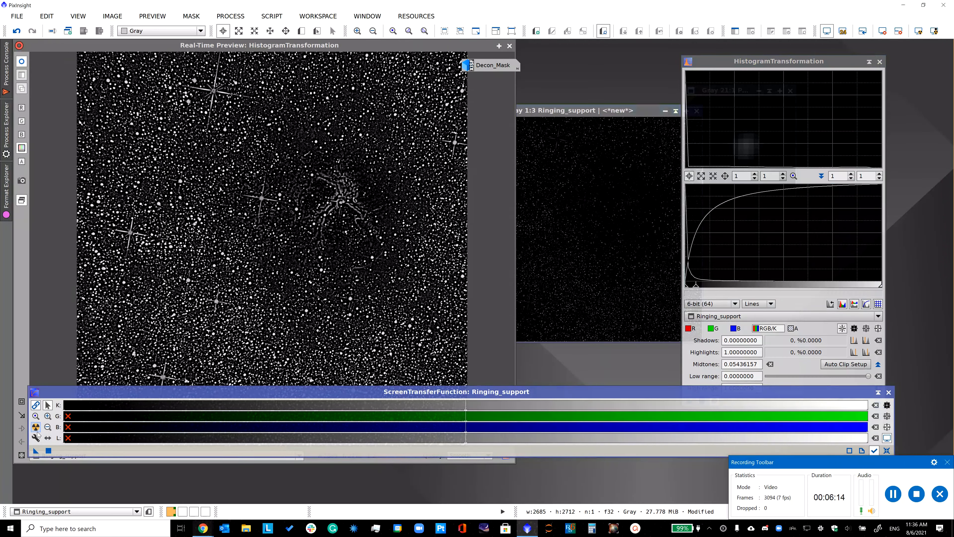
left_click_drag(36, 451, 721, 414)
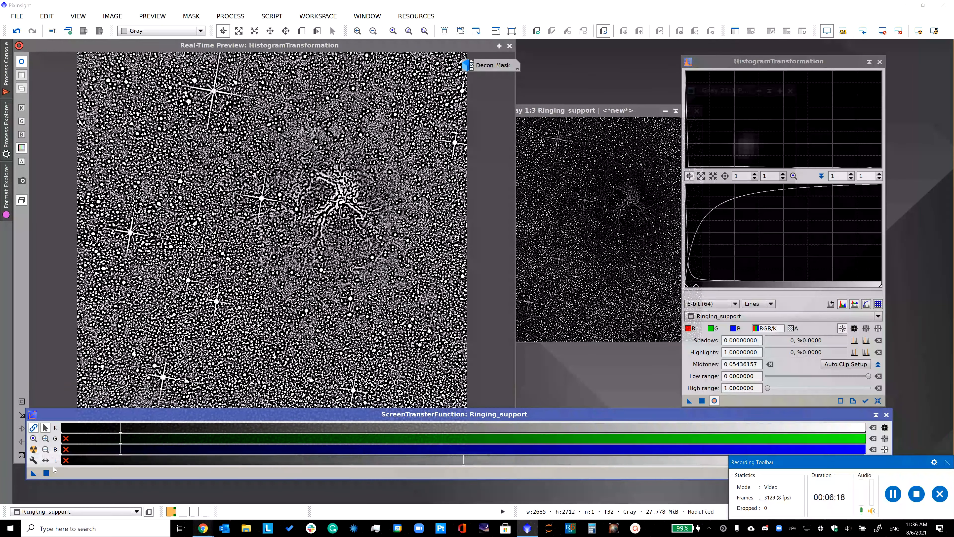
left_click_drag(616, 391, 713, 400)
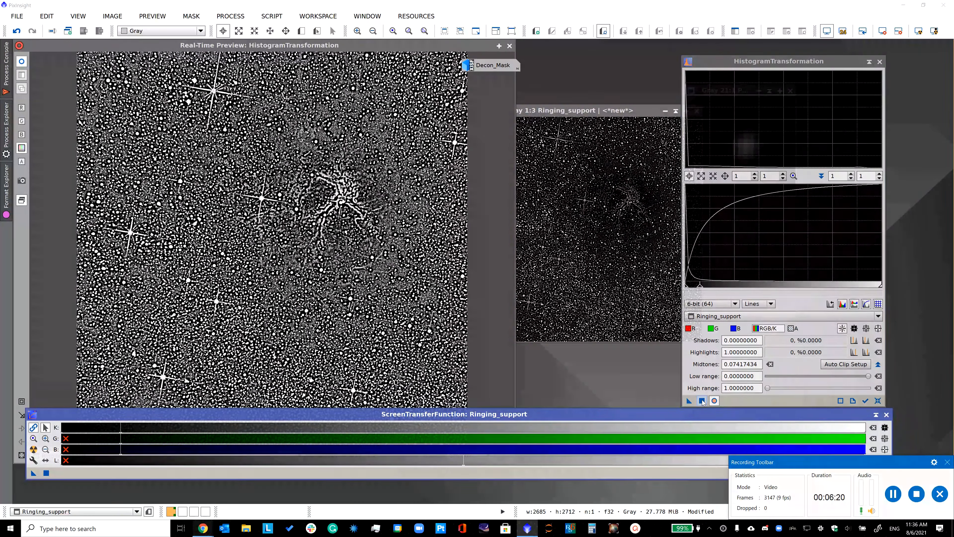
left_click(702, 400)
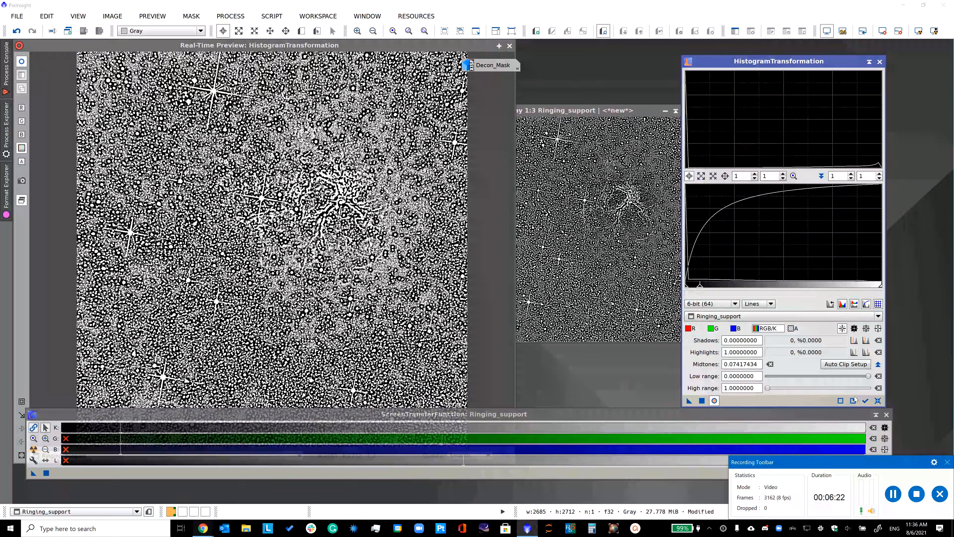
left_click(872, 427)
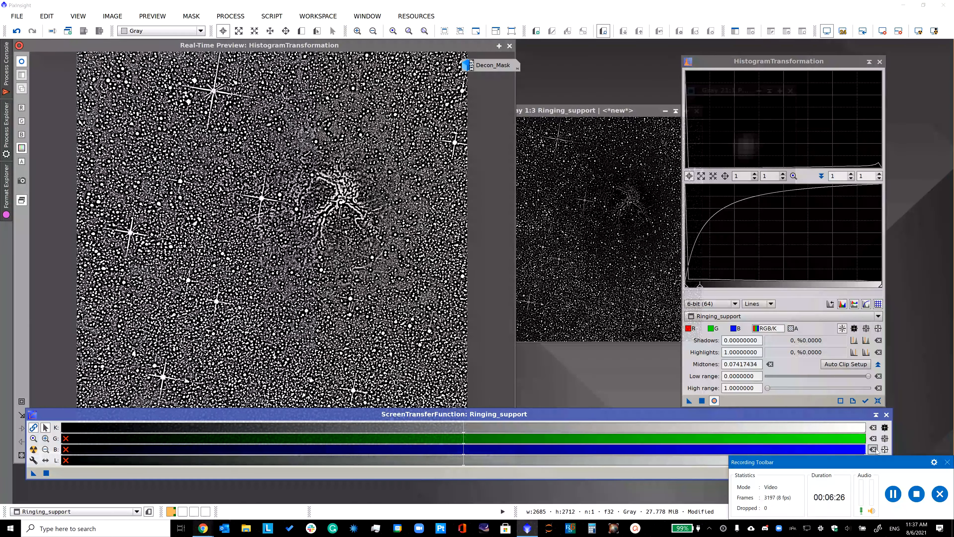
- Reset HistogramTransformation and darken the background of Ringing_support with shadows at about 0.211
left_click(877, 401)
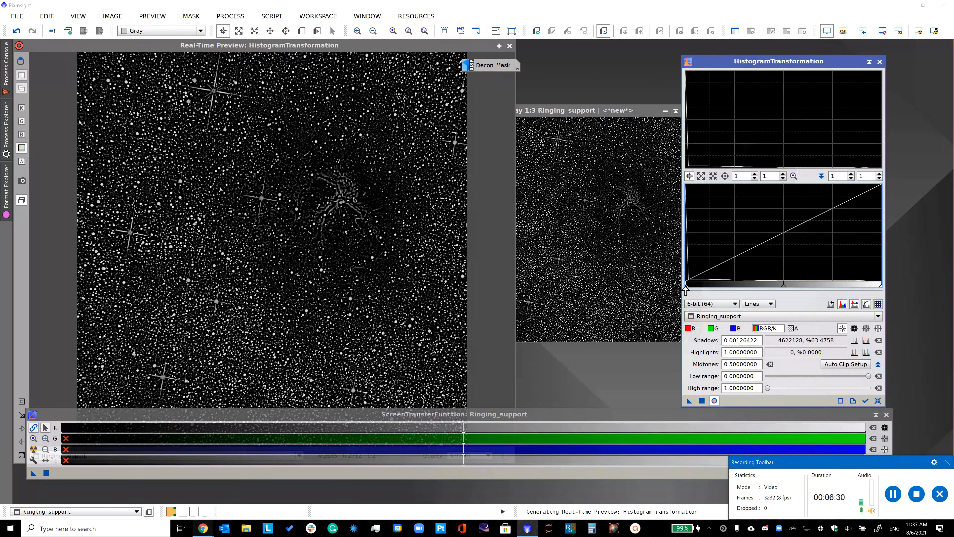
left_click_drag(686, 288, 726, 290)
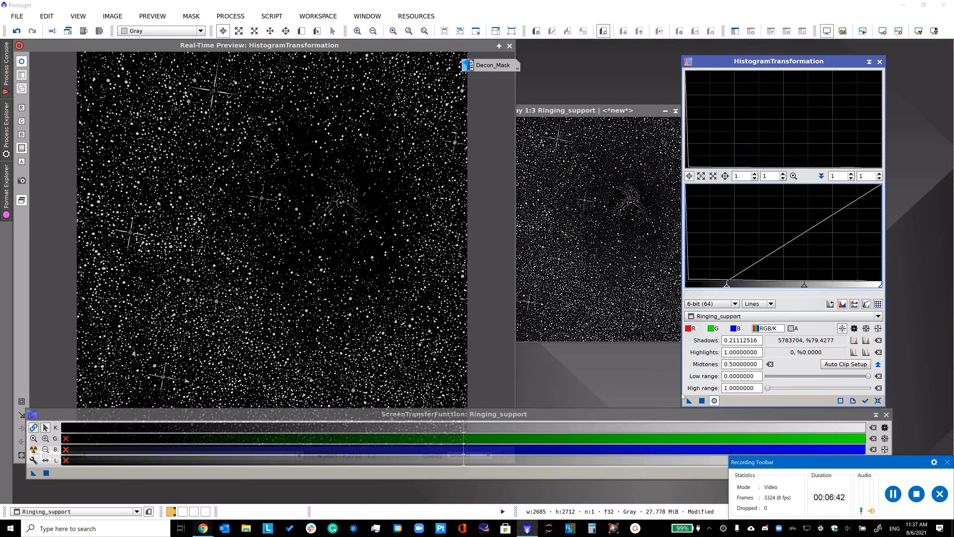
left_click(701, 400)
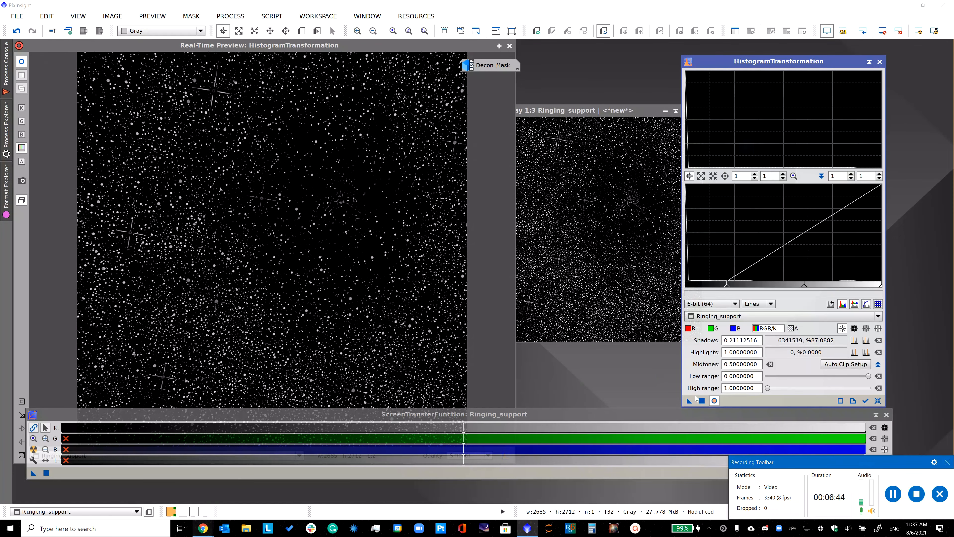
left_click(510, 46)
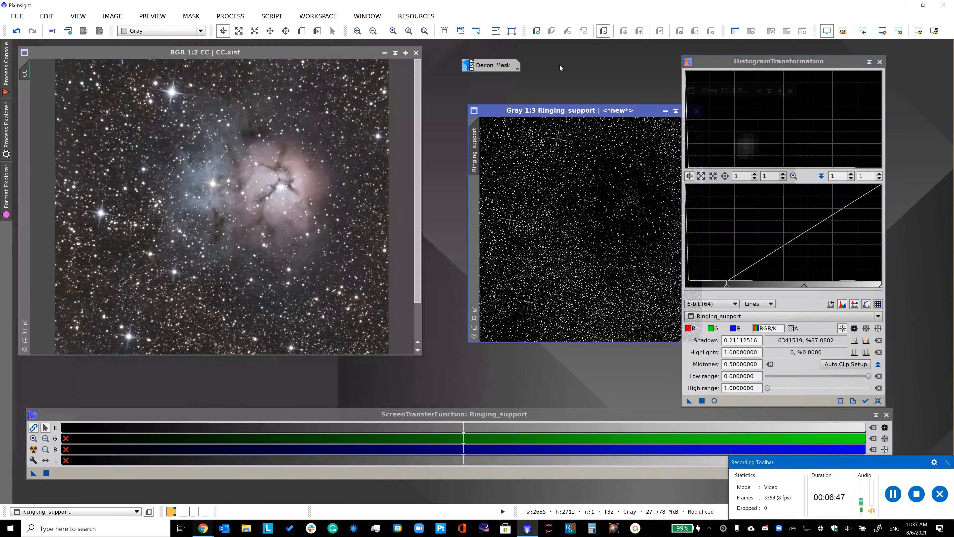
left_click(880, 62)
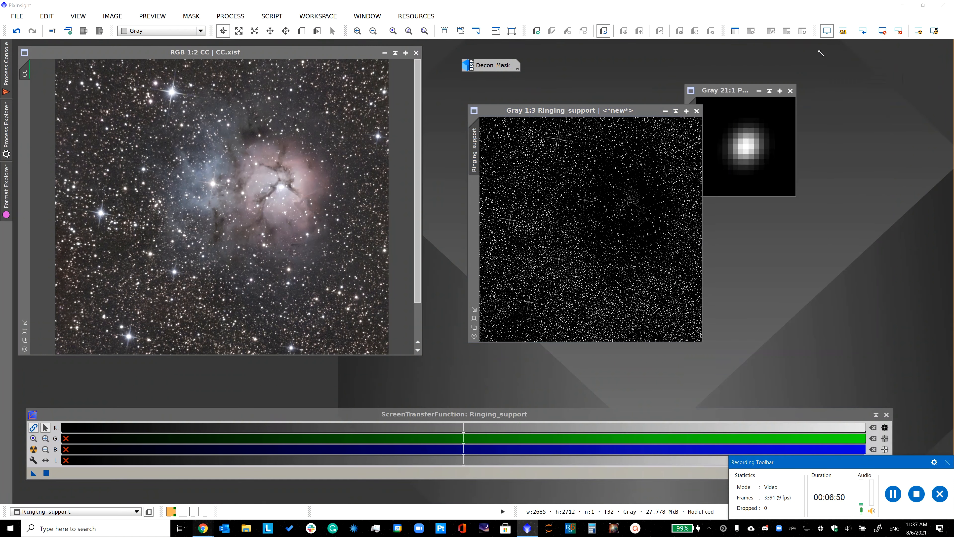
- Soften Ringing_support with a parametric Convolution using StdDev 2.00 and Shape 2.00, and check the blurred stars
left_click(231, 16)
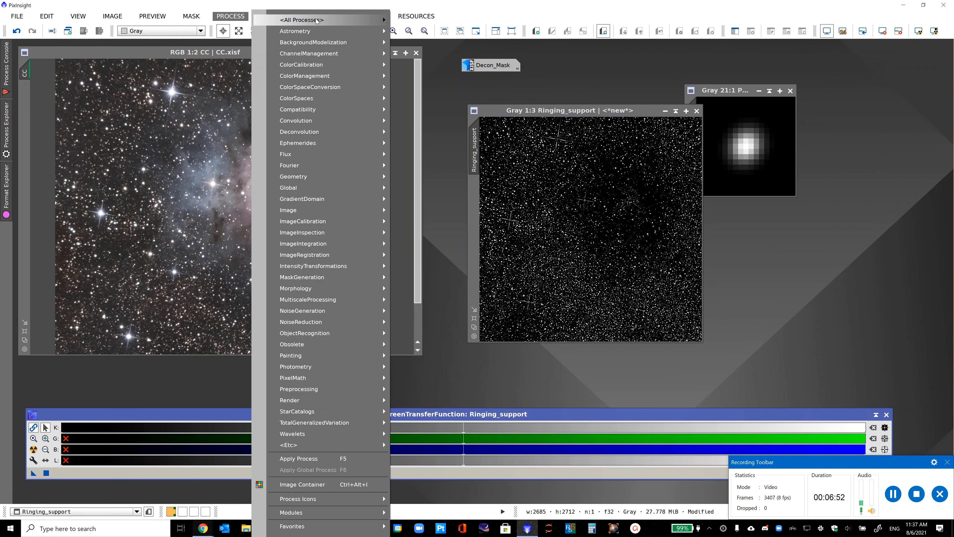
mouse_move(370, 20)
left_click(447, 334)
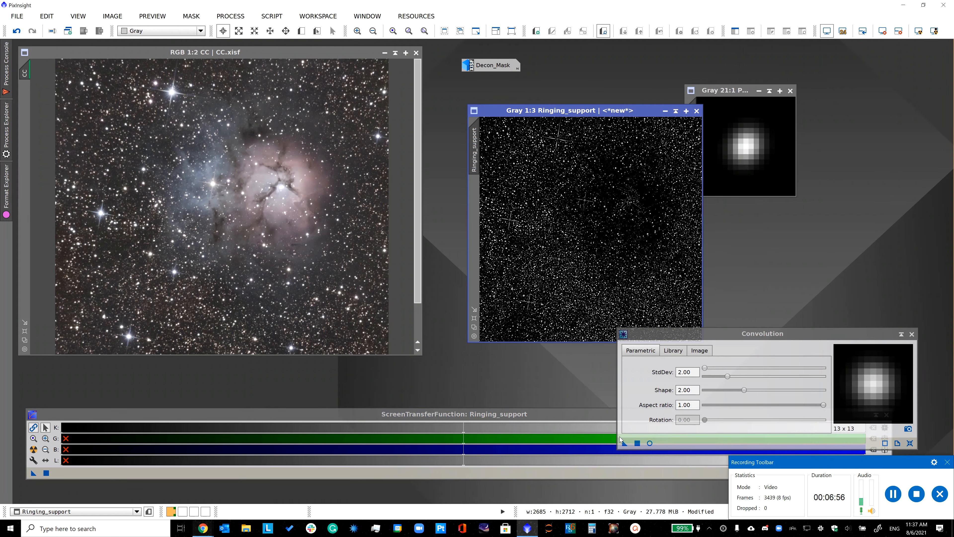
left_click(637, 444)
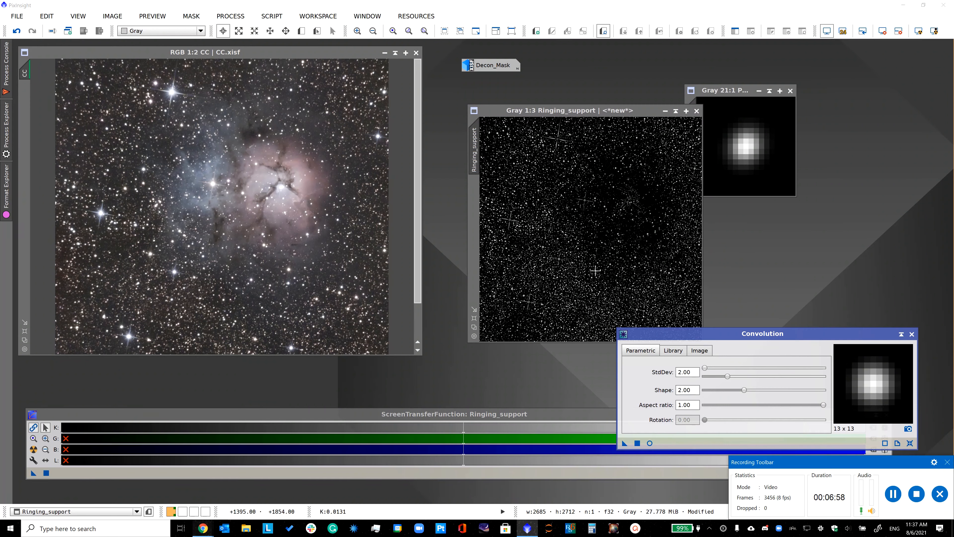
left_click(591, 266)
scroll(591, 266, "up", 1)
scroll(592, 266, "down", 1)
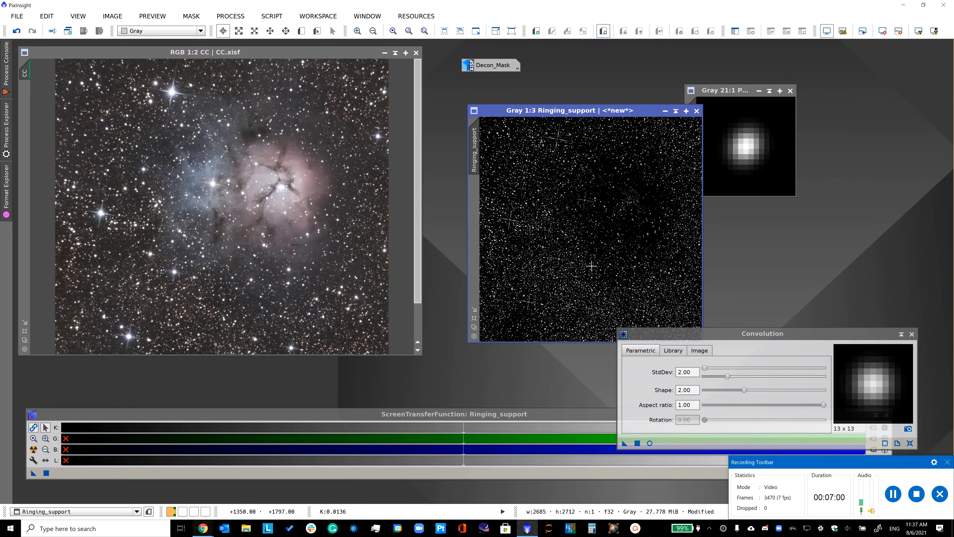
- Apply HistogramTransformation to Ringing_support with shadows at about 0.032 and midtones at about 0.310, using the real-time preview
left_click(237, 16)
mouse_move(274, 21)
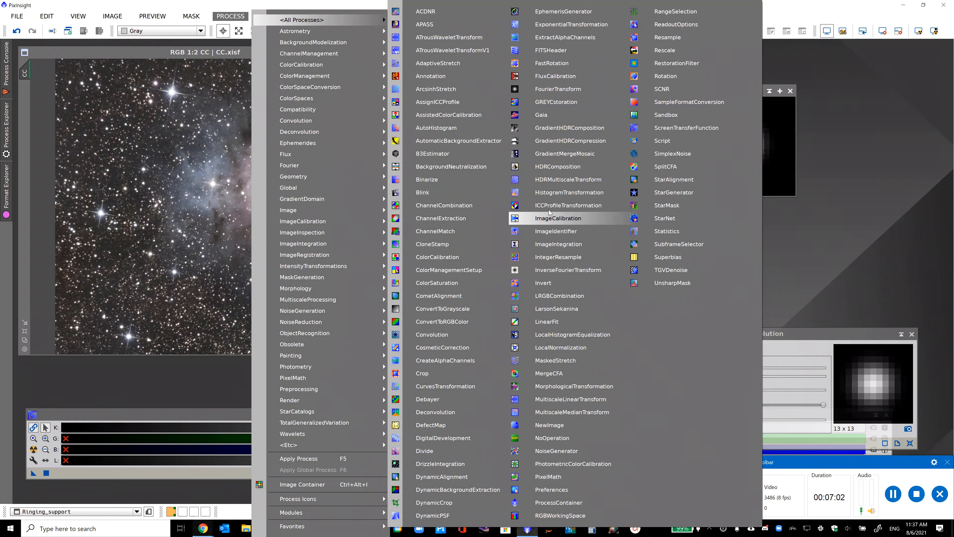
left_click(548, 195)
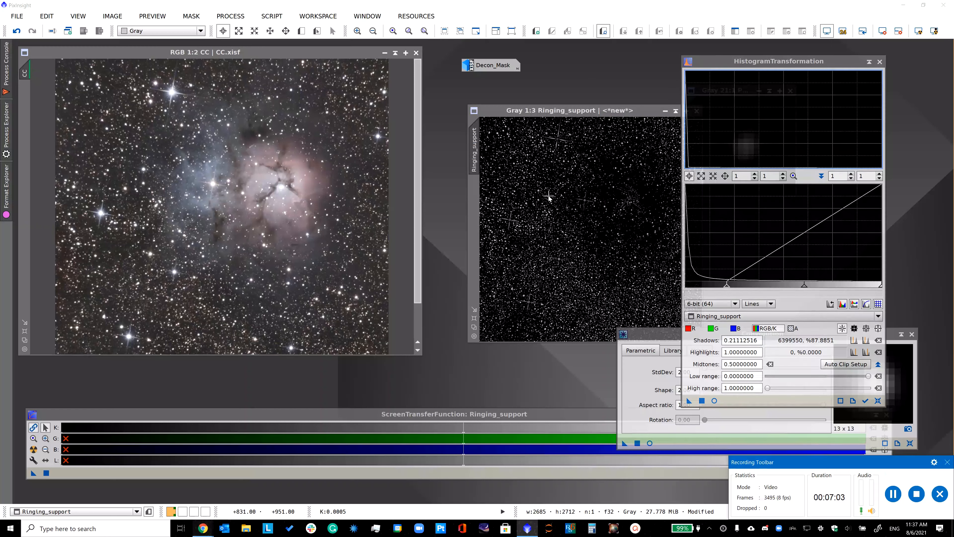
left_click(714, 401)
left_click_drag(726, 284, 684, 285)
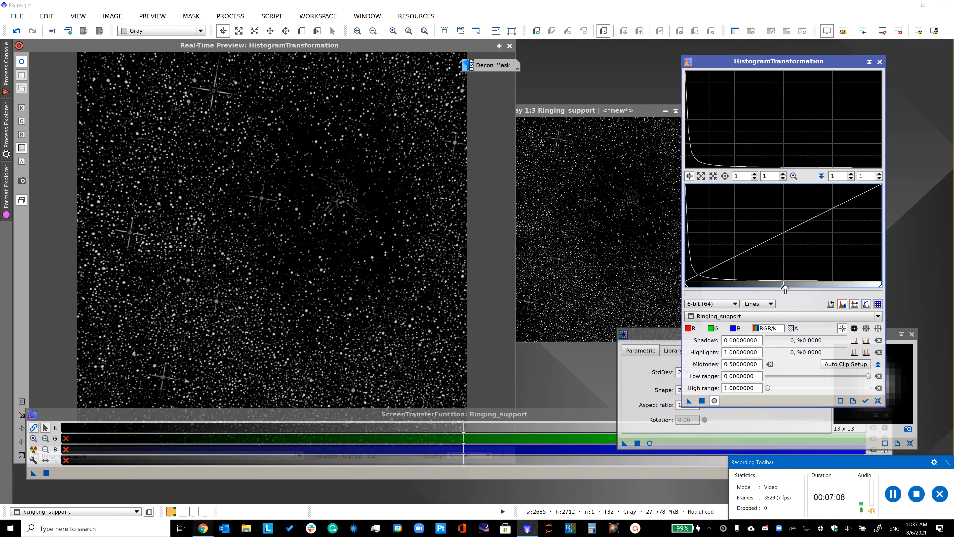
left_click_drag(784, 287, 692, 290)
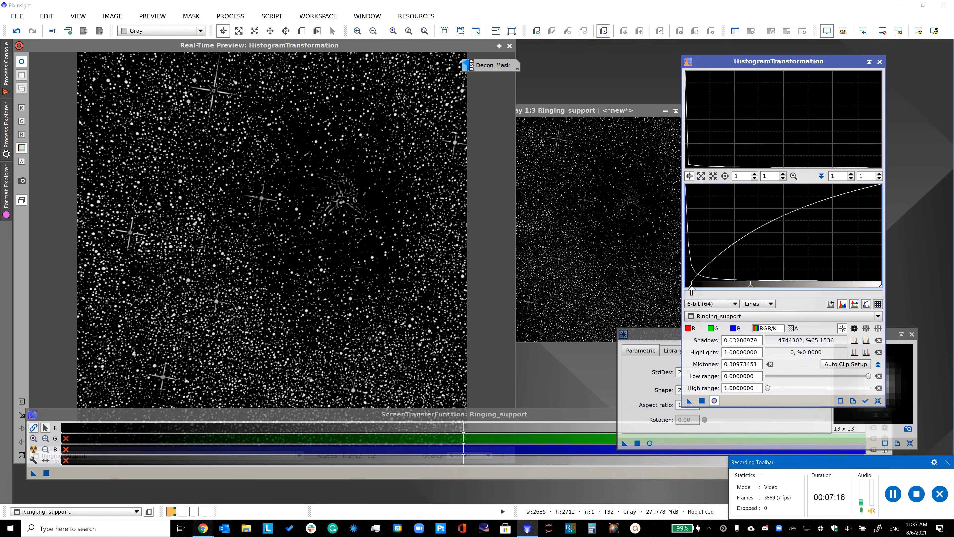
left_click(702, 401)
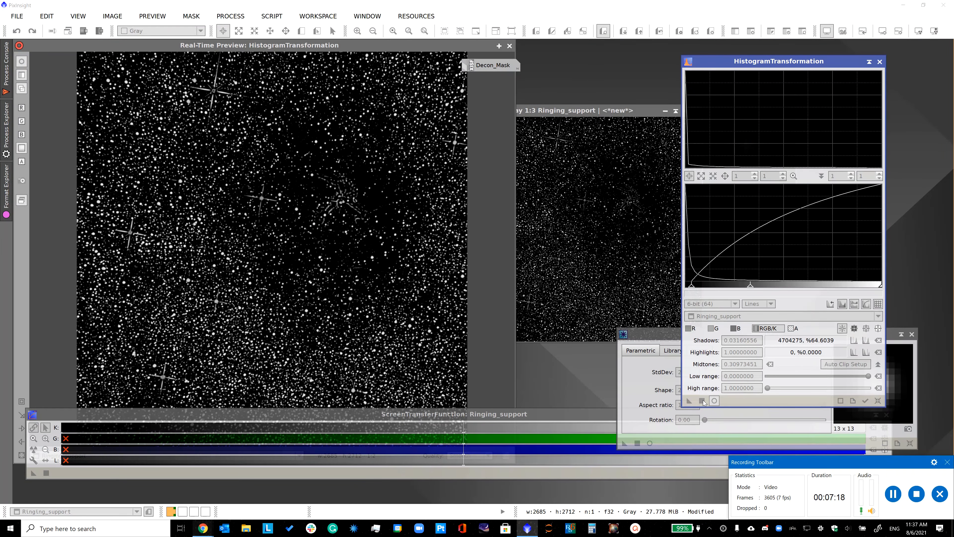
left_click(880, 62)
left_click(509, 46)
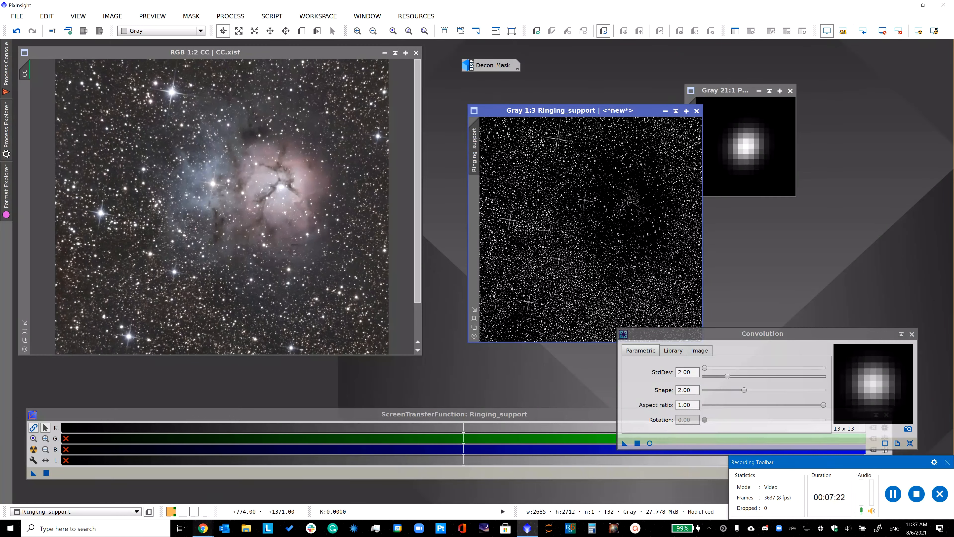
- Apply the Convolution with StdDev 2.00 to Ringing_support once more and close the process window
left_click(637, 443)
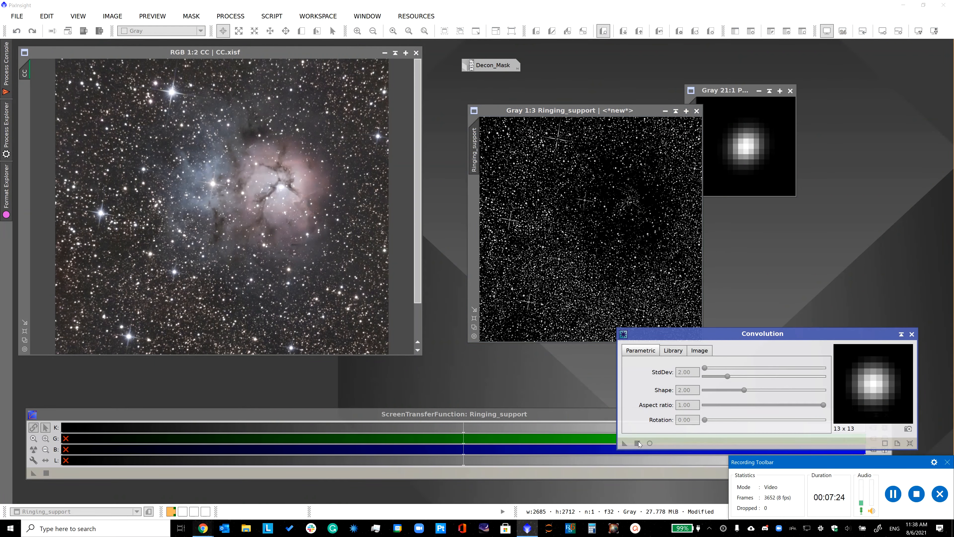
left_click(913, 333)
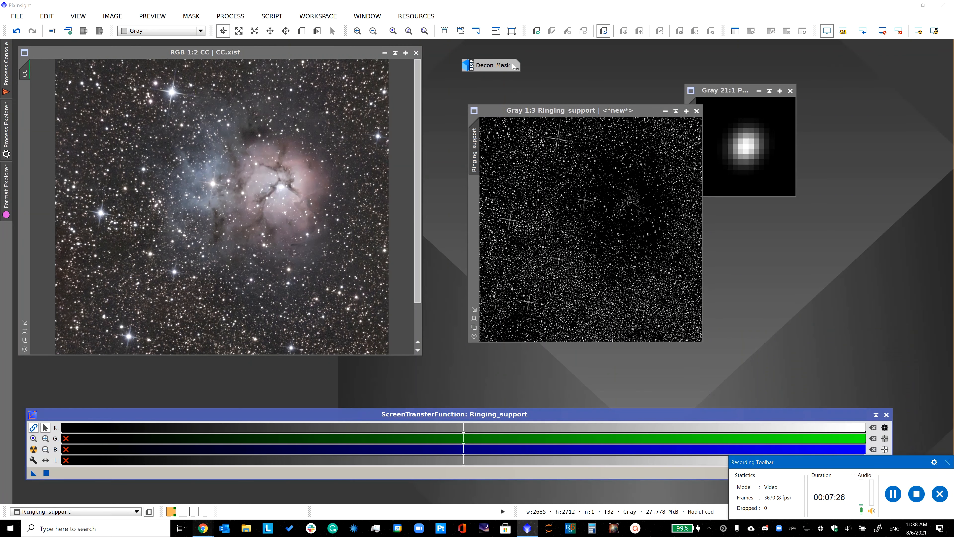
- Subtract Ringing_support from the restored Decon_Mask image with the PixelMath expression Decon_Mask - Ringing_support
double_click(491, 65)
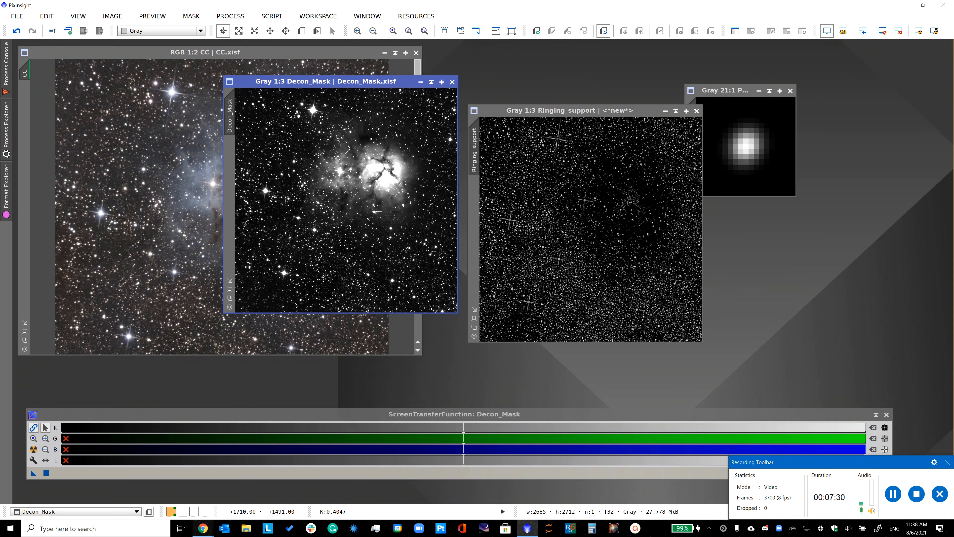
left_click(230, 16)
mouse_move(301, 19)
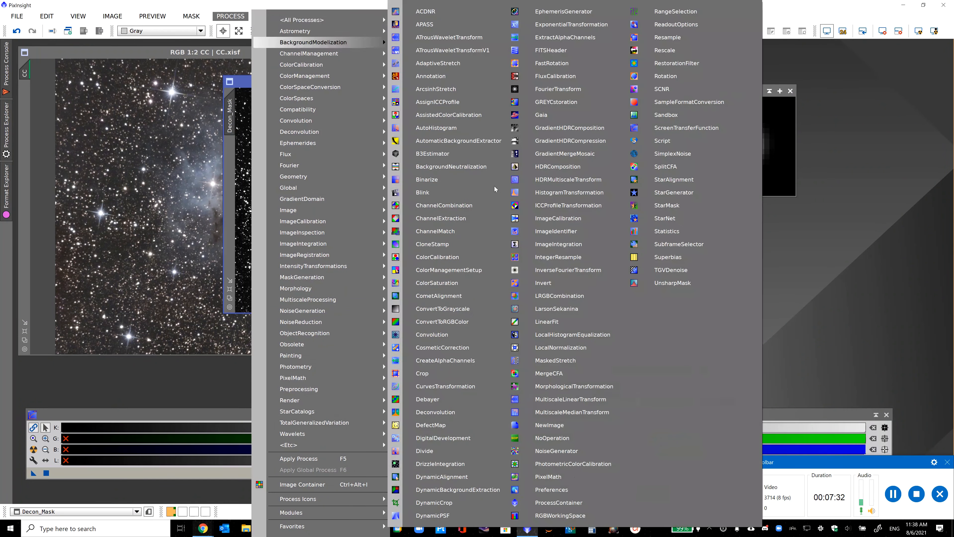
left_click(549, 477)
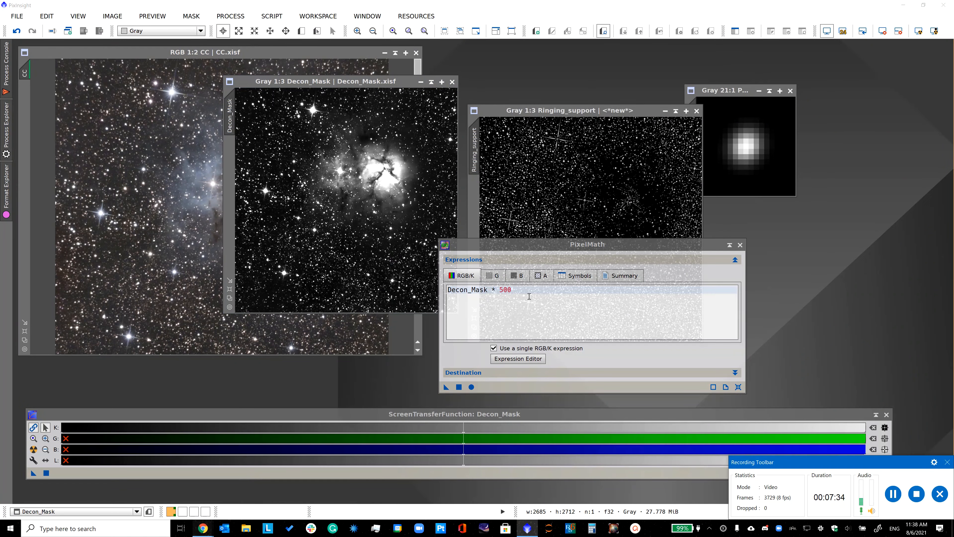
key("Delete")
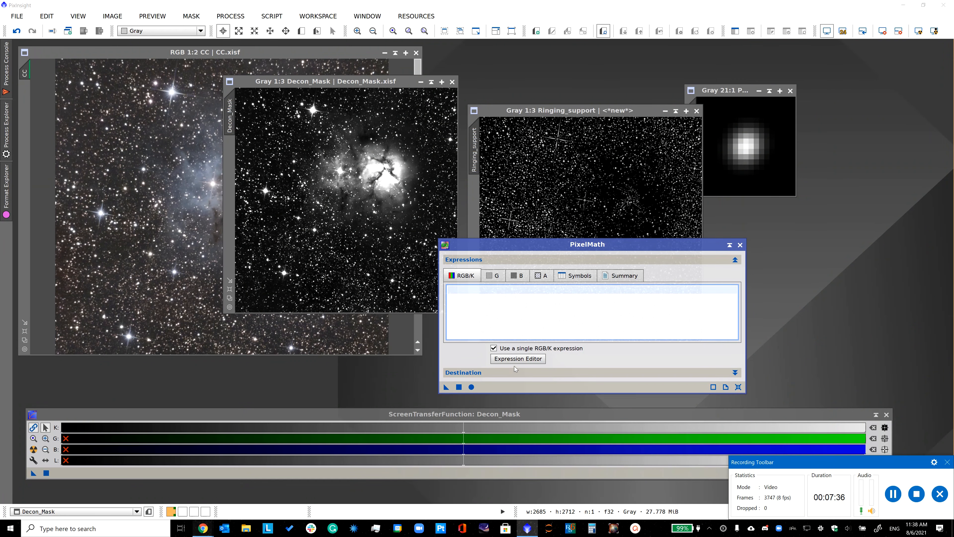
left_click(520, 359)
double_click(605, 132)
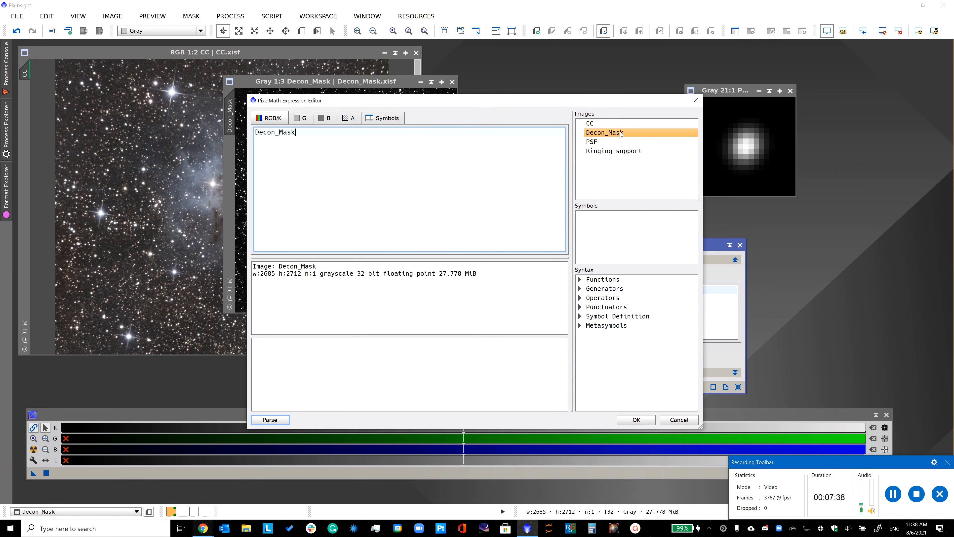
type("-")
double_click(617, 151)
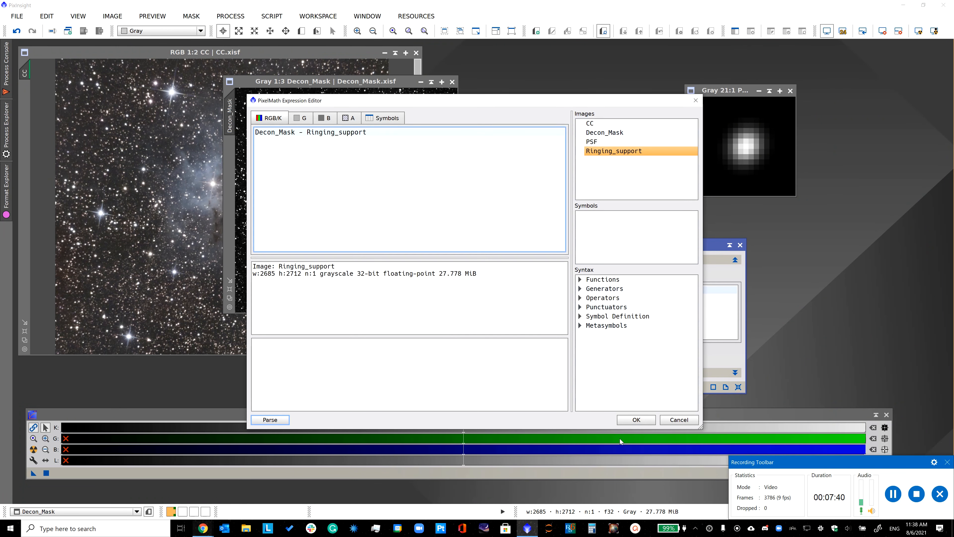
left_click(635, 419)
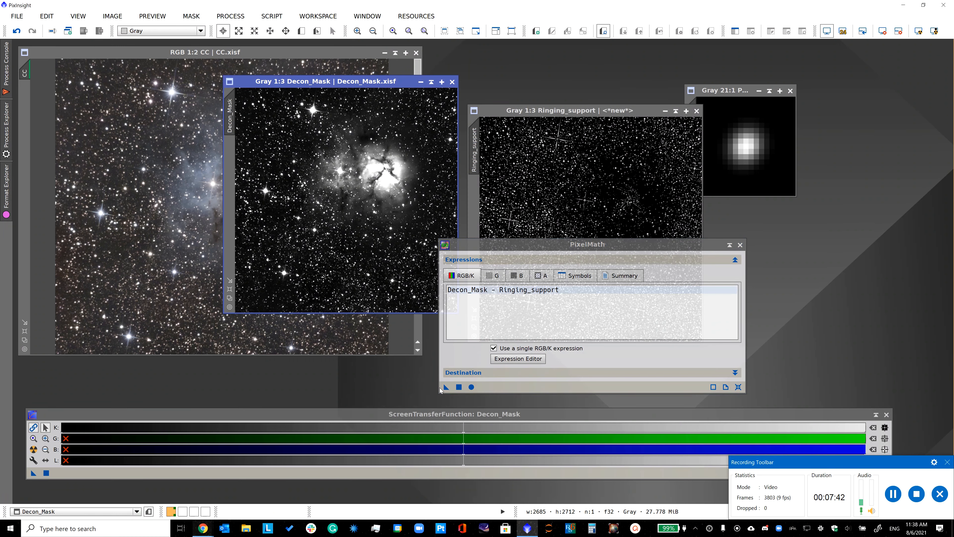
left_click(458, 388)
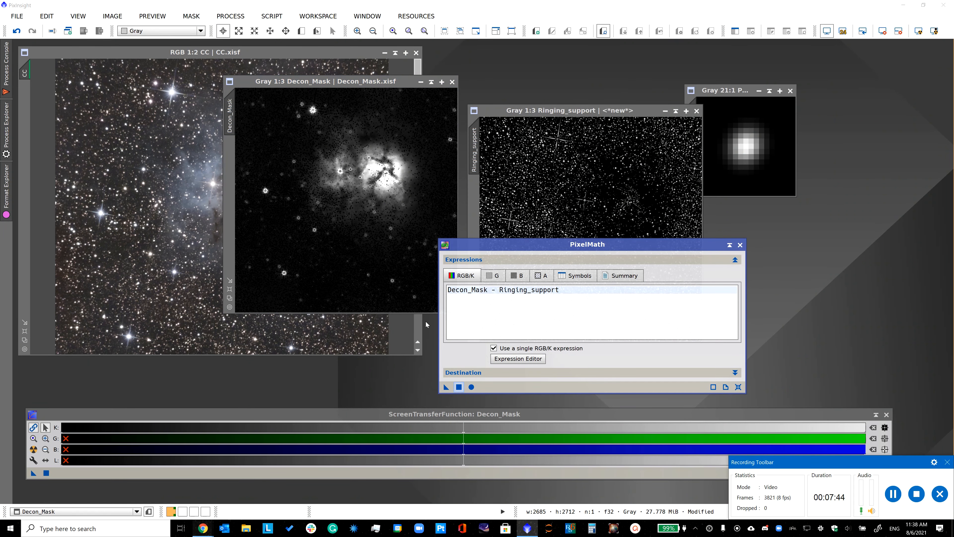
- Save the modified Decon_Mask image over its existing file
left_click(331, 172)
left_click(17, 17)
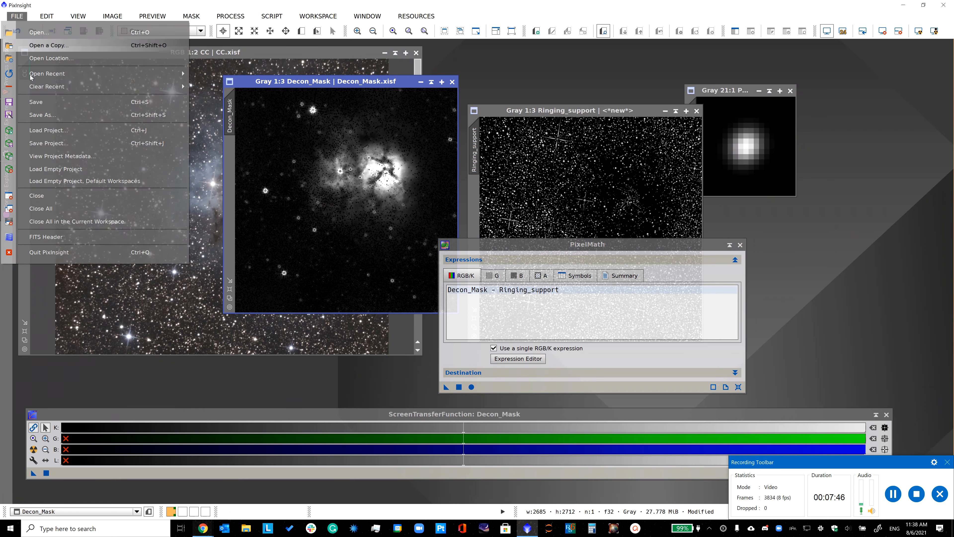
left_click(37, 101)
- Save the star image as Ringing_support.xisf in 32-bit floating point and close PixelMath
left_click(599, 142)
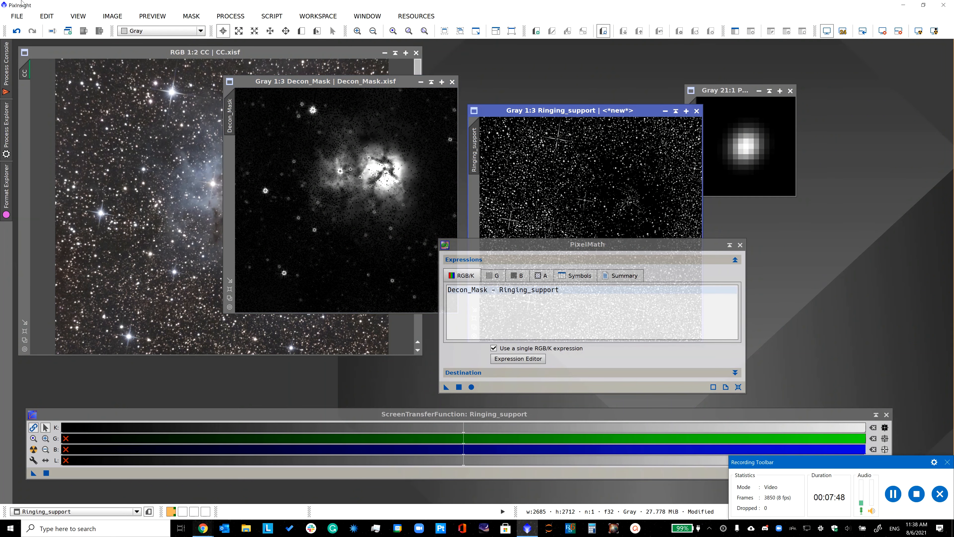
left_click(17, 16)
left_click(37, 115)
left_click(549, 349)
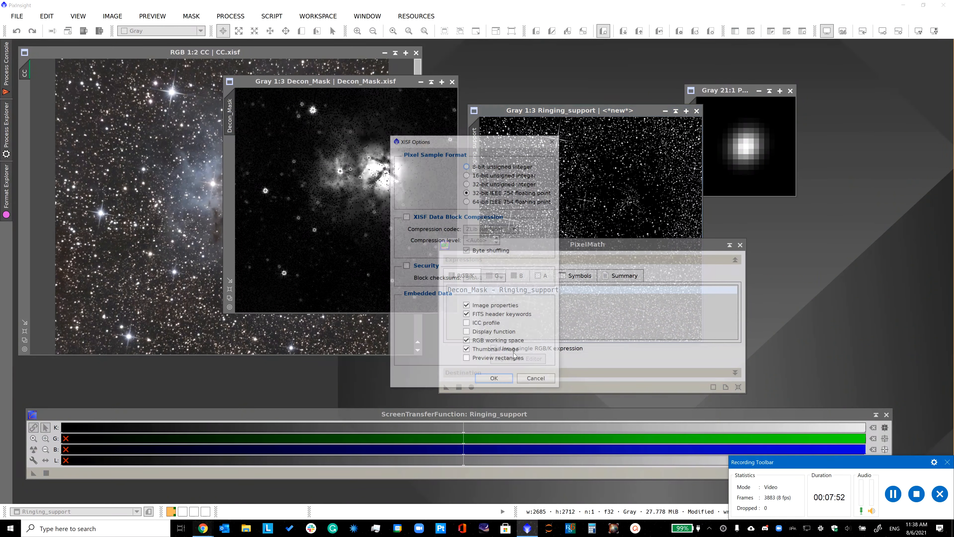
left_click(481, 377)
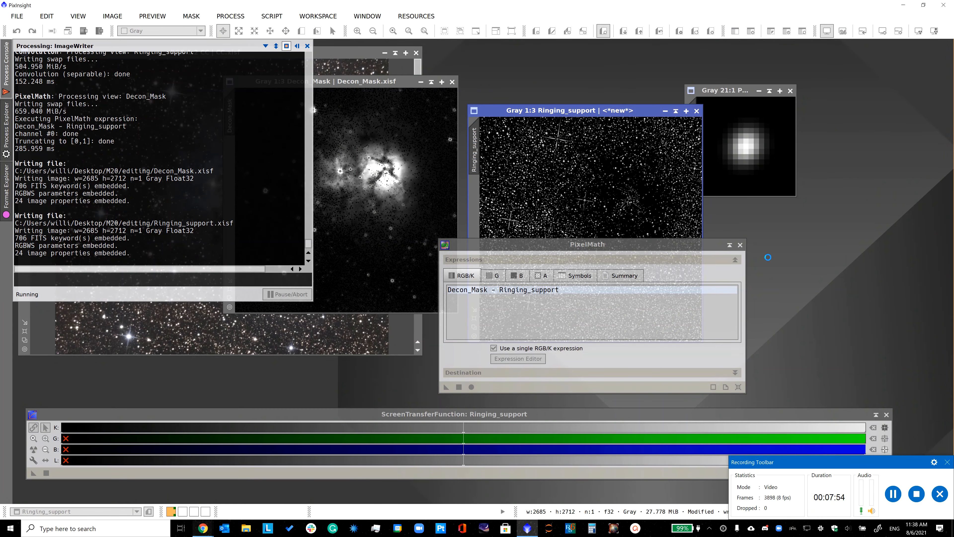
left_click(740, 245)
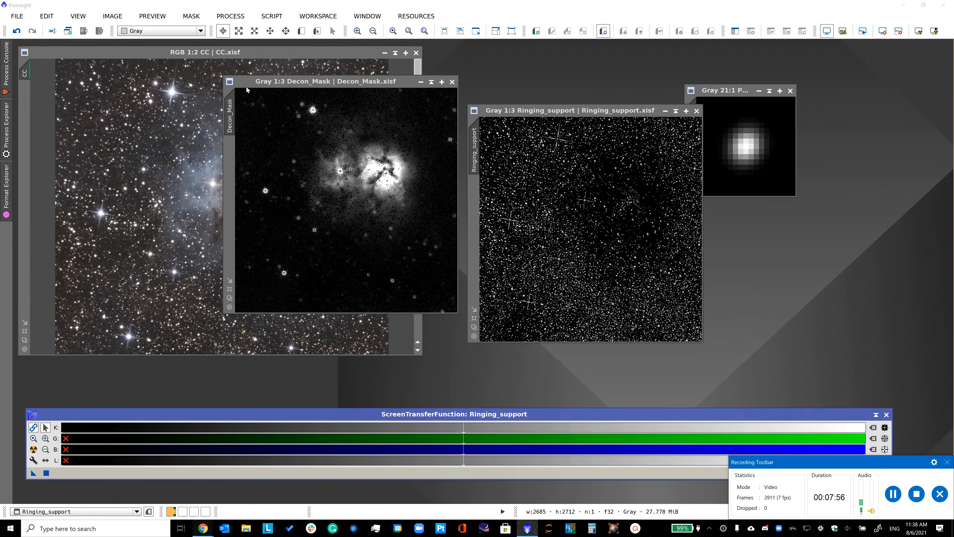
- Move Decon_Mask clear of the CC image, create a preview around the nebula's core in CC, and open that preview
left_click_drag(250, 86, 690, 139)
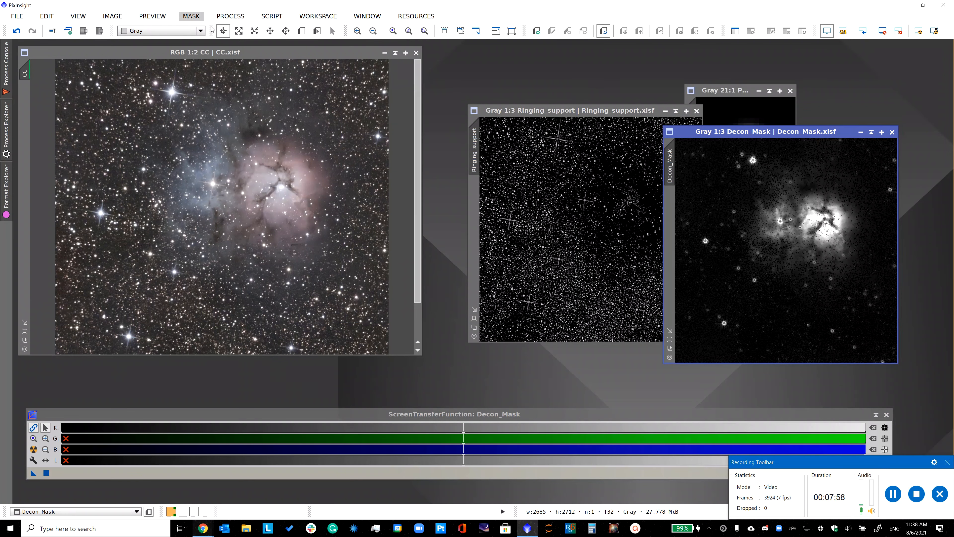
left_click(301, 32)
left_click_drag(217, 127, 354, 236)
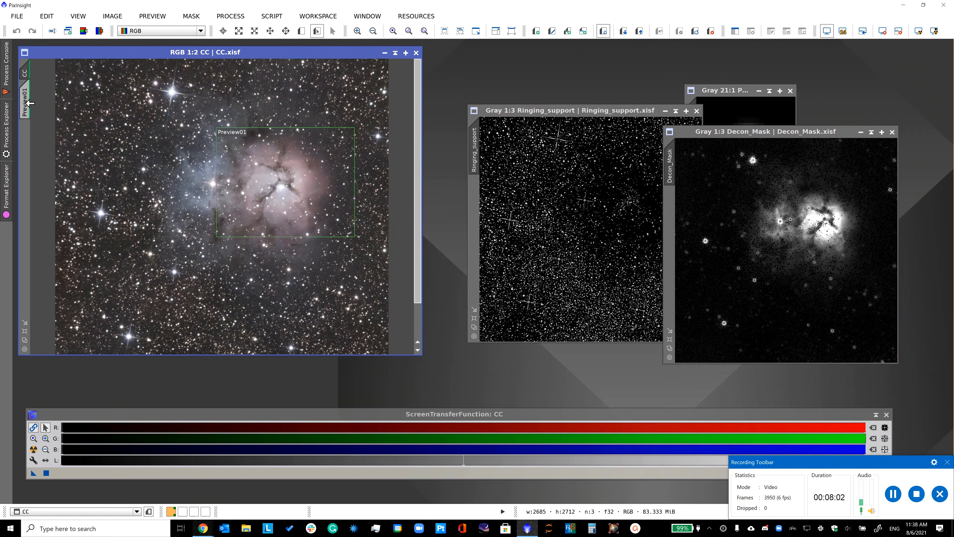
left_click(24, 102)
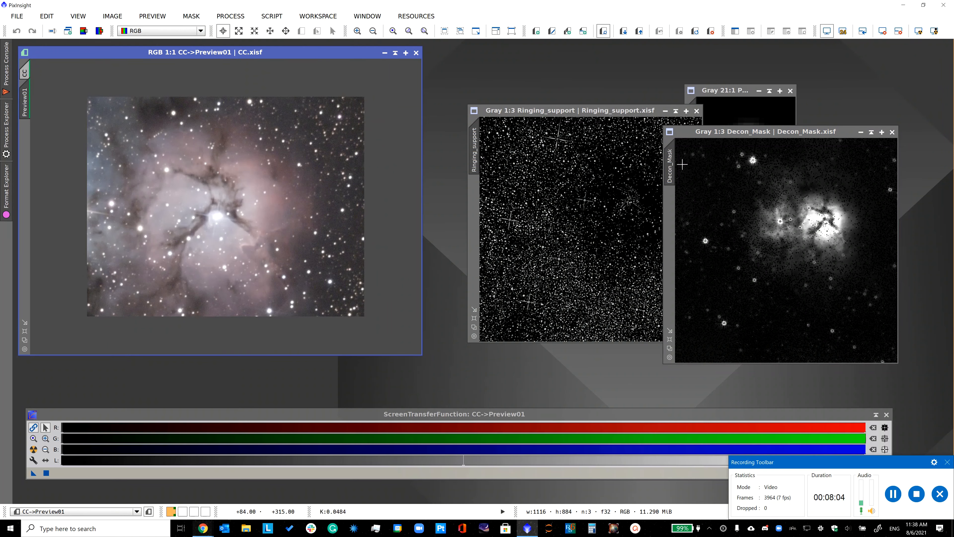
- Apply Decon_Mask as a mask to the CC image and hide the red mask overlay
left_click_drag(669, 165, 26, 144)
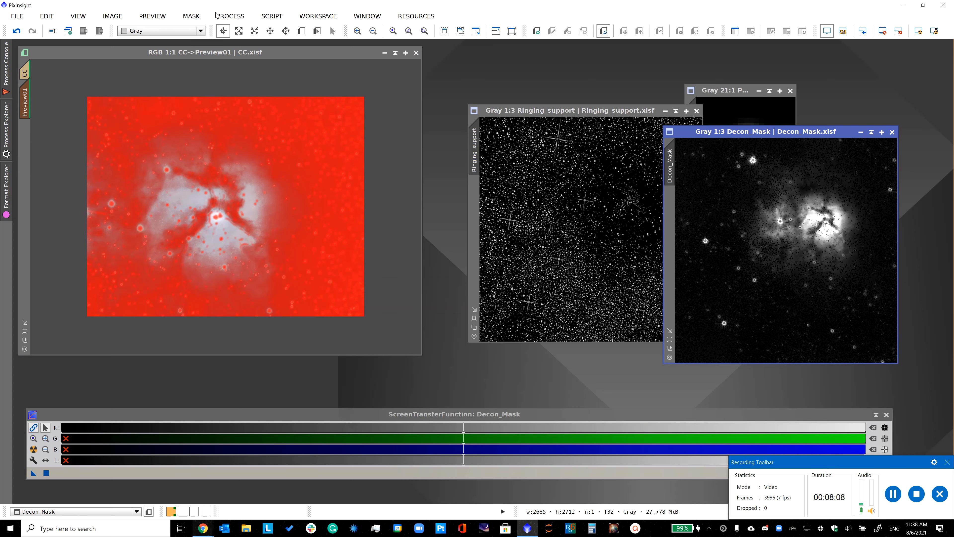
left_click(195, 15)
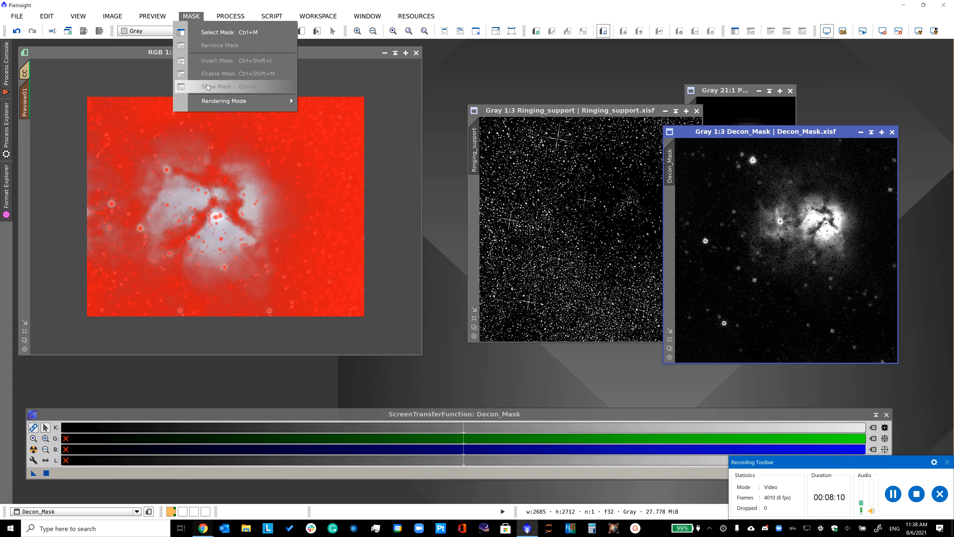
left_click(128, 92)
left_click(186, 17)
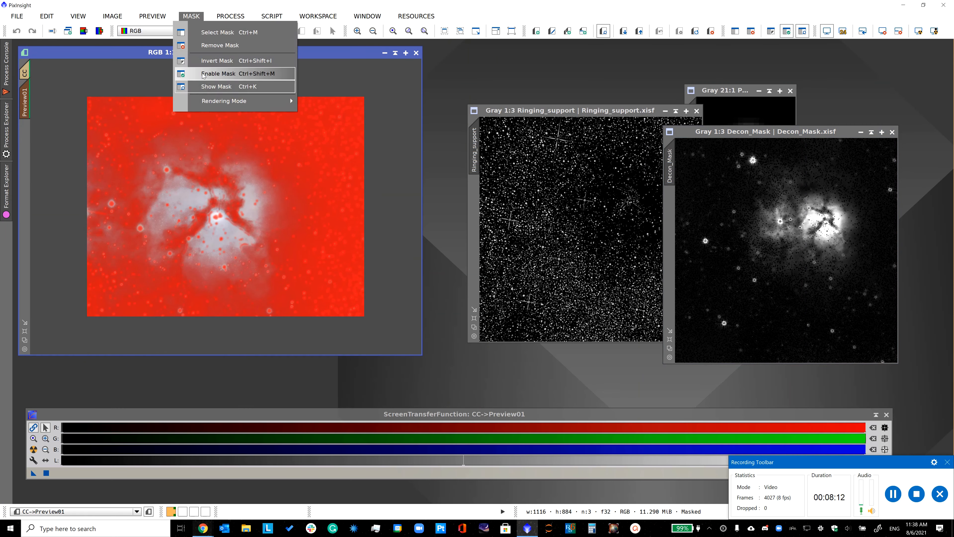
left_click(205, 86)
- Set up Deconvolution with the PSF image as external PSF and 50 iterations
left_click(230, 16)
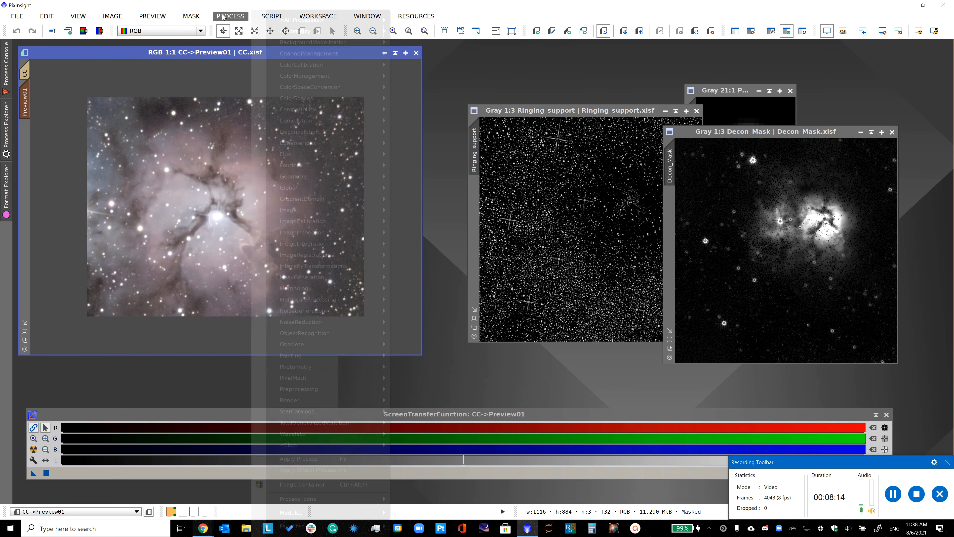
mouse_move(264, 22)
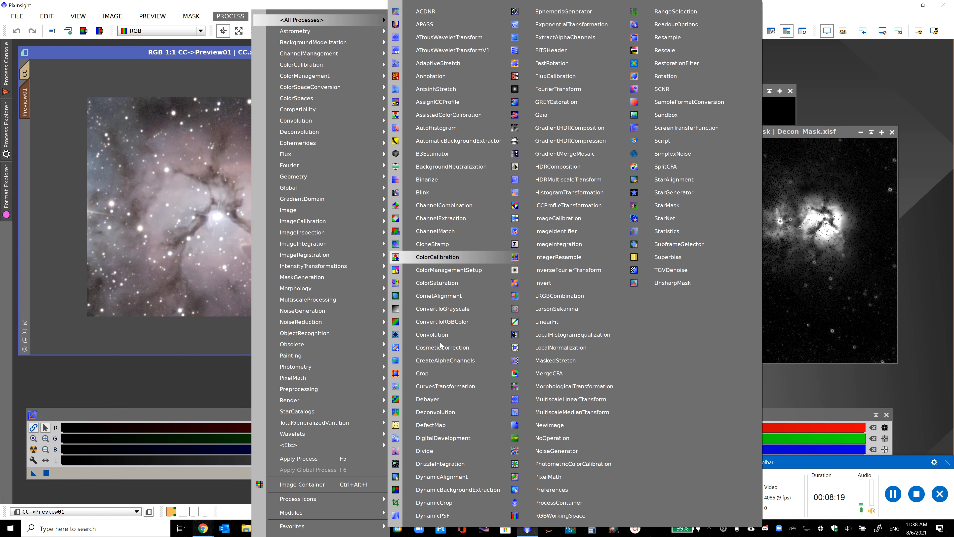
left_click(442, 415)
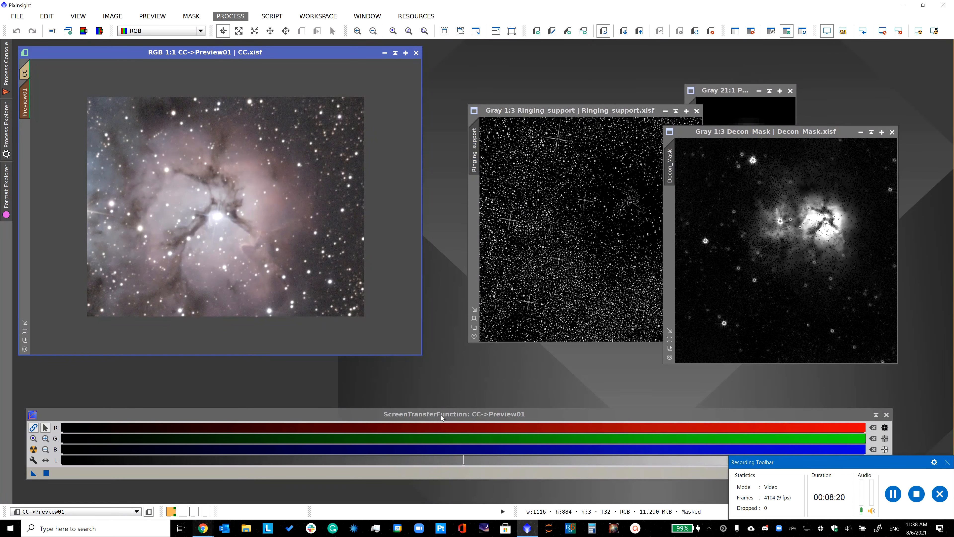
left_click(808, 174)
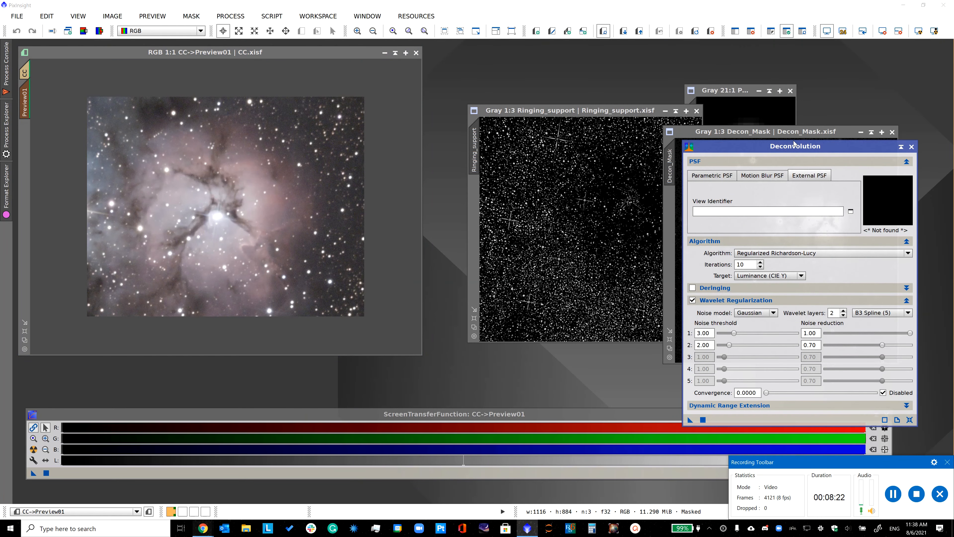
left_click_drag(720, 146, 602, 131)
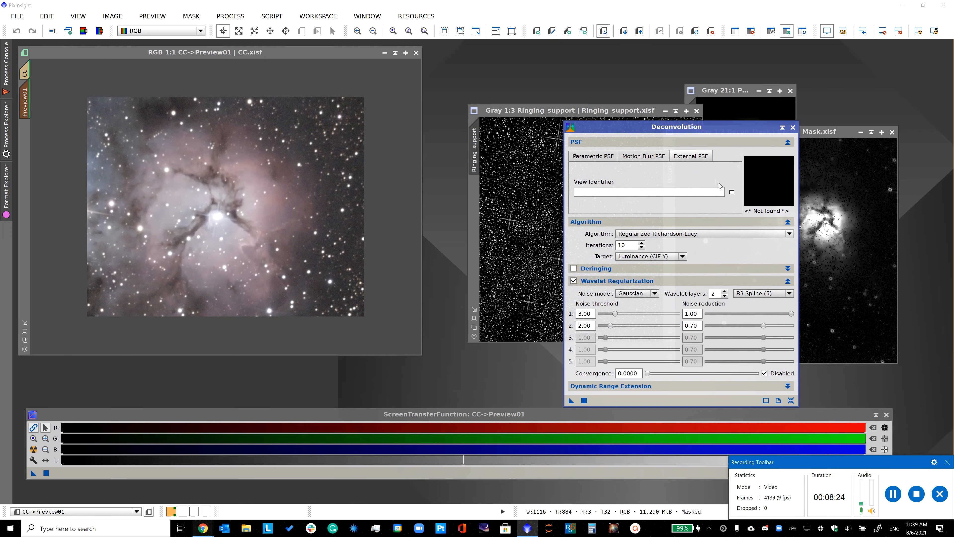
left_click(731, 192)
left_click(424, 250)
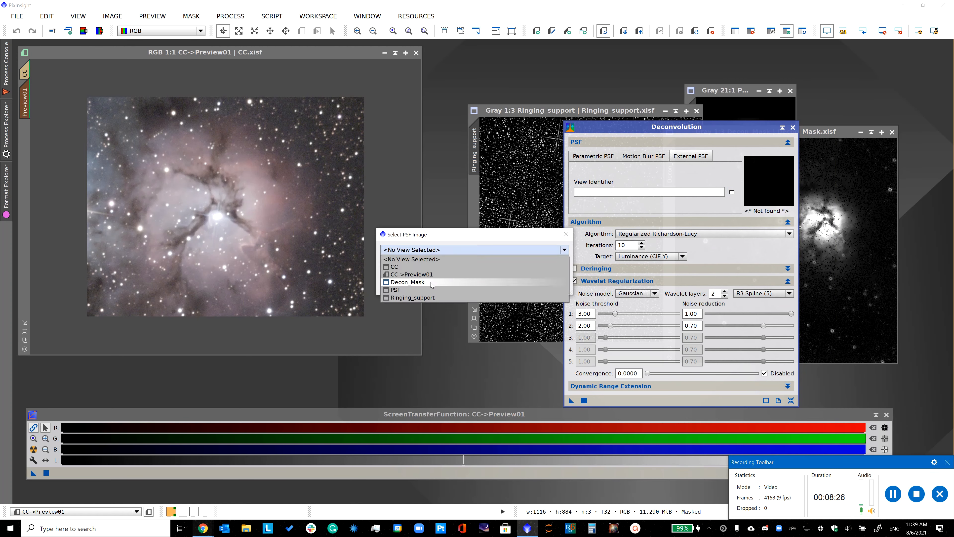
left_click(424, 291)
left_click(505, 286)
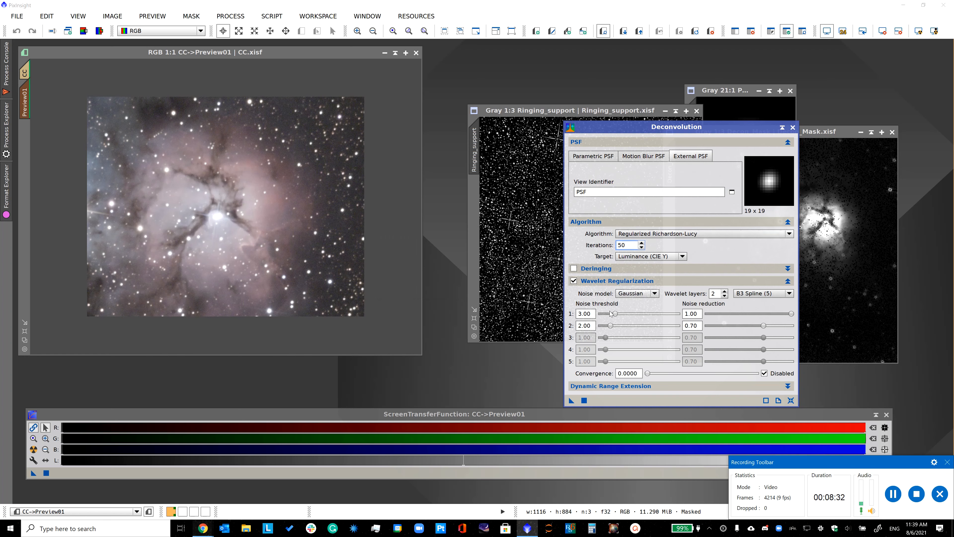
- Enable deringing in Deconvolution and set global dark to 0.0000
left_click(600, 280)
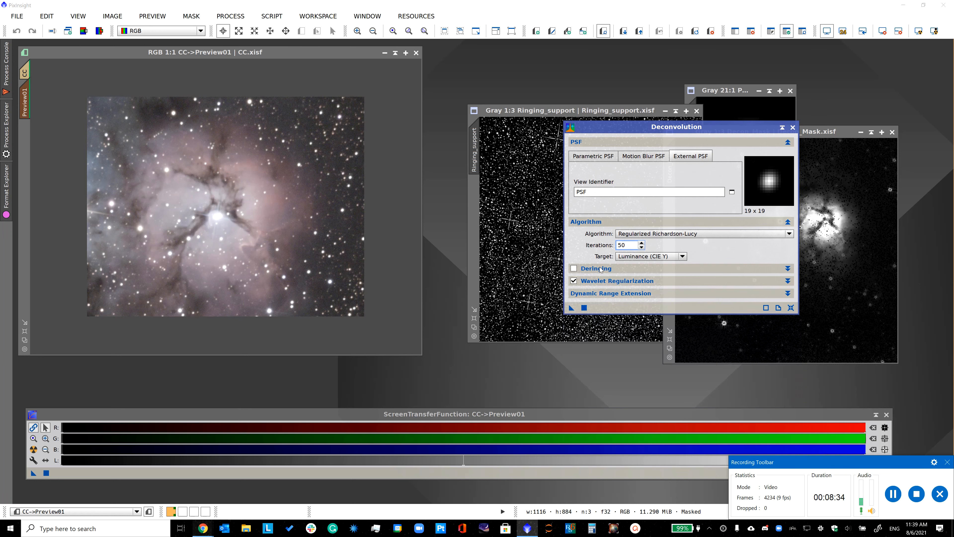
left_click(616, 268)
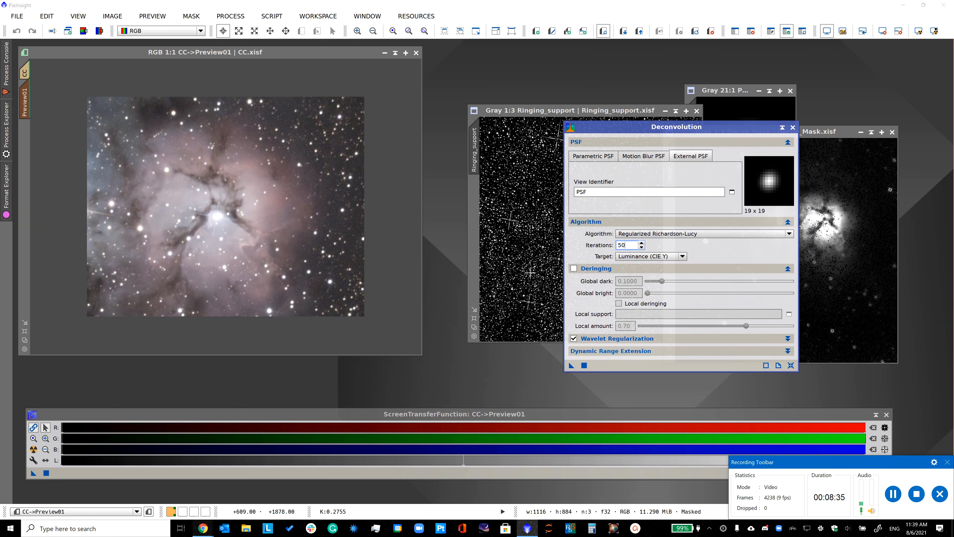
left_click(577, 270)
left_click_drag(664, 280, 645, 280)
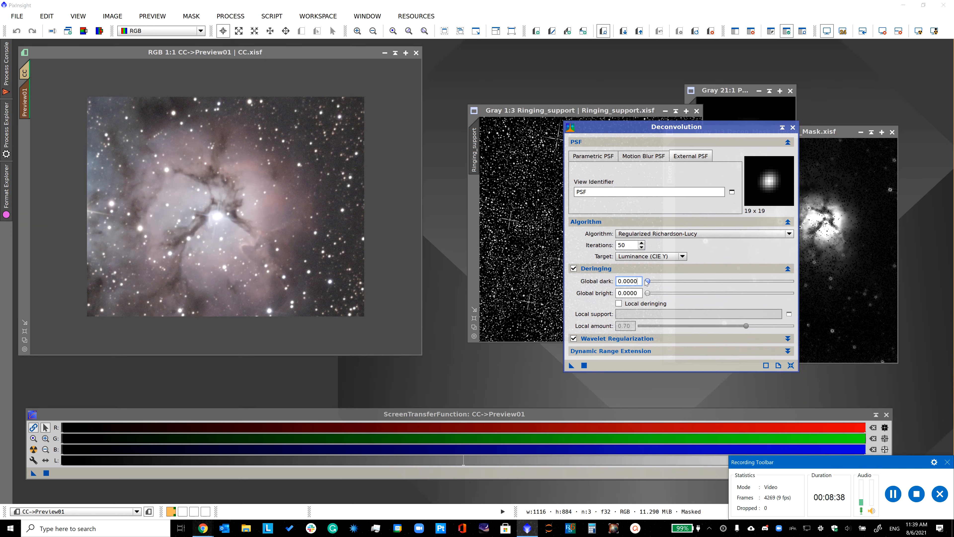
- Enable local deringing with Ringing_support as the local support image and set the local amount to 0.80
left_click(618, 303)
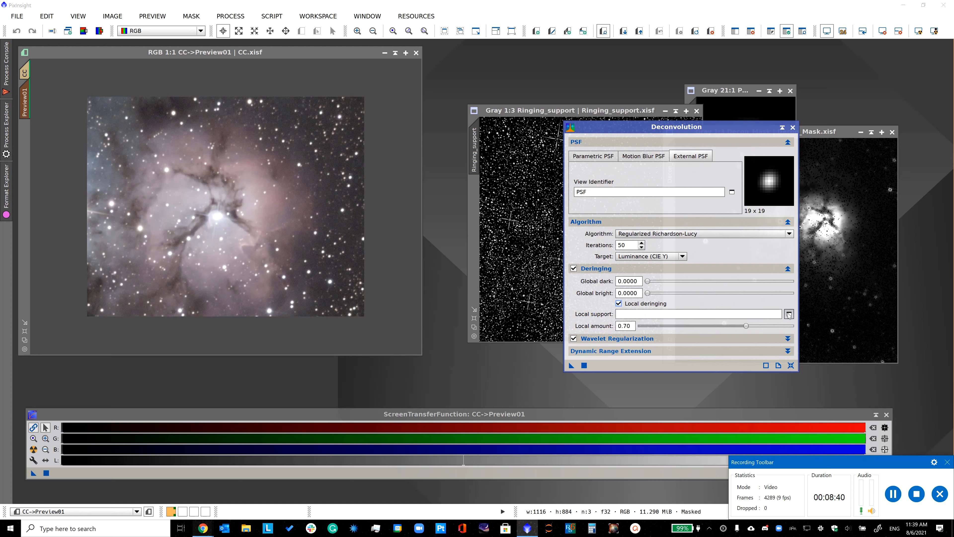
left_click(789, 315)
left_click(421, 260)
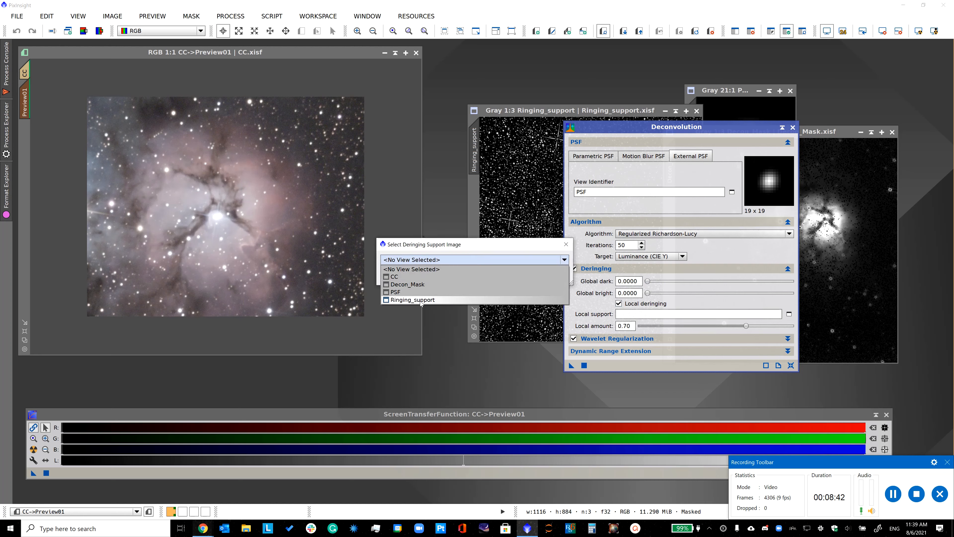
left_click(413, 299)
left_click(506, 276)
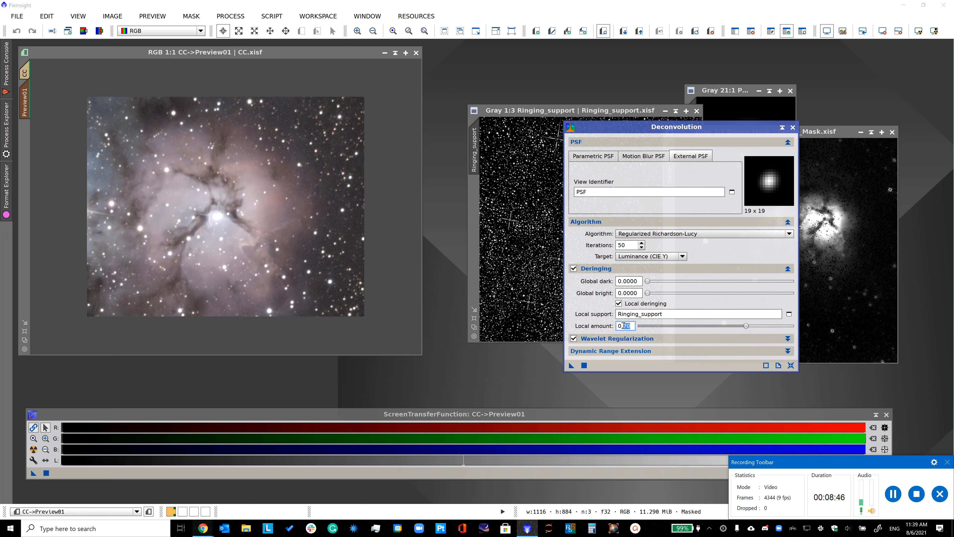
type("8")
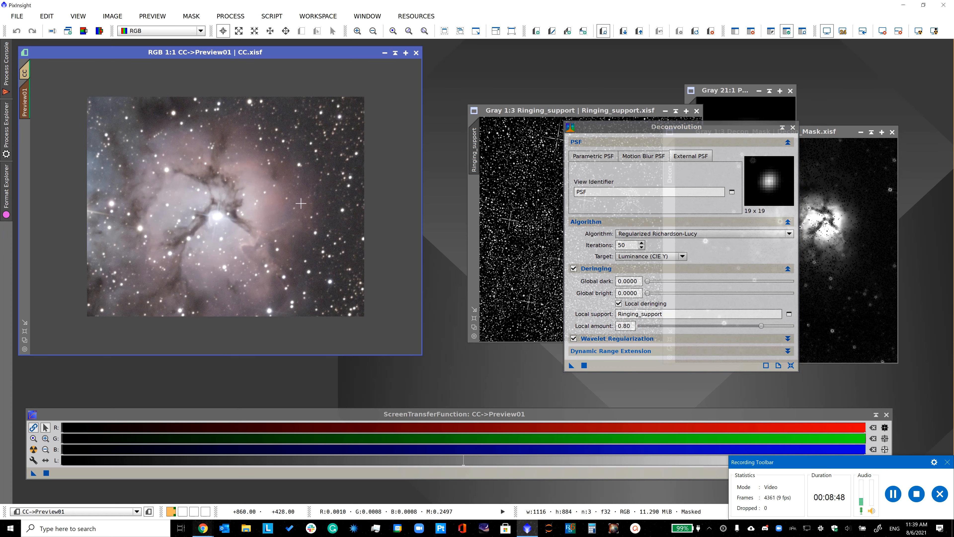
- Apply the configured Deconvolution to the preview of the masked CC image
left_click(620, 386)
left_click(584, 365)
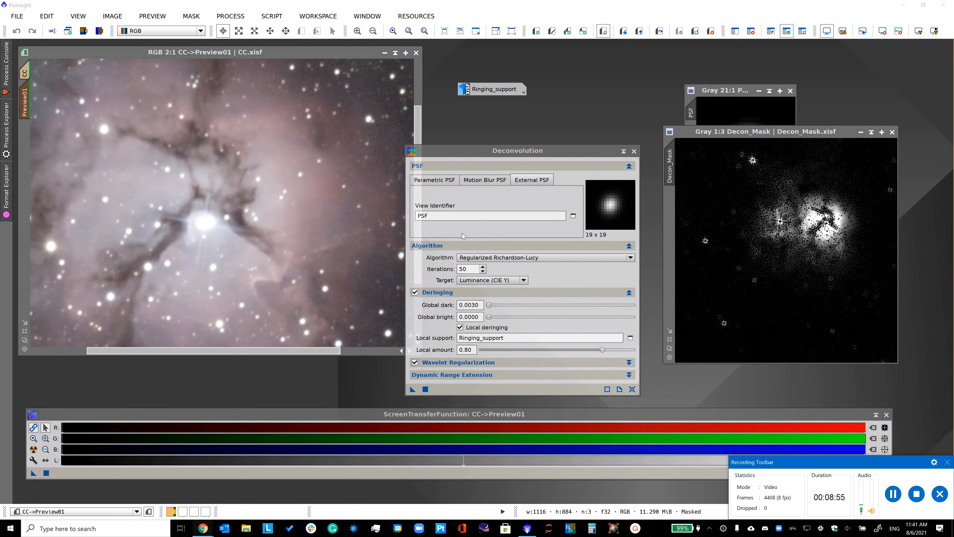
left_click(471, 160)
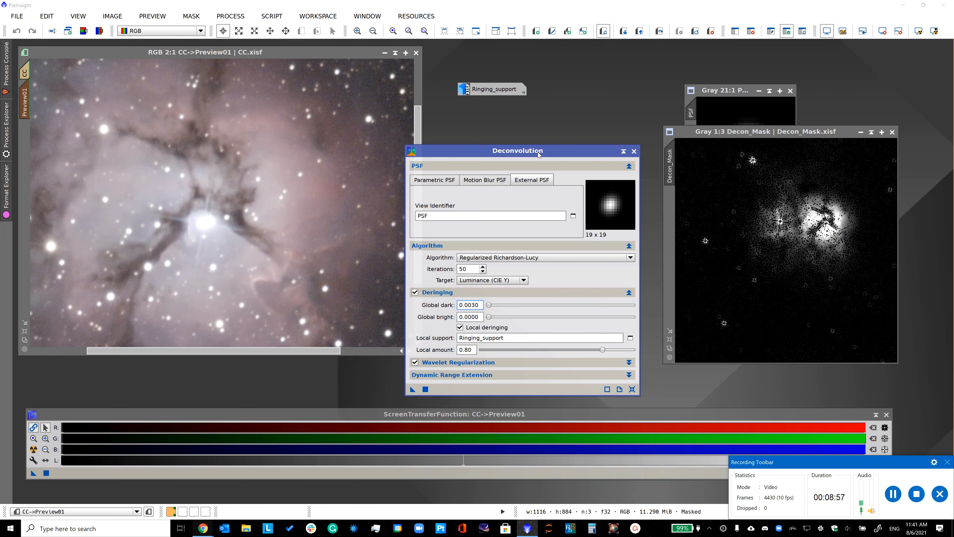
- Set the Deconvolution deringing to a global dark of 0.0060 and a local amount of 0.70
left_click_drag(538, 154, 586, 141)
scroll(286, 180, "up", 3)
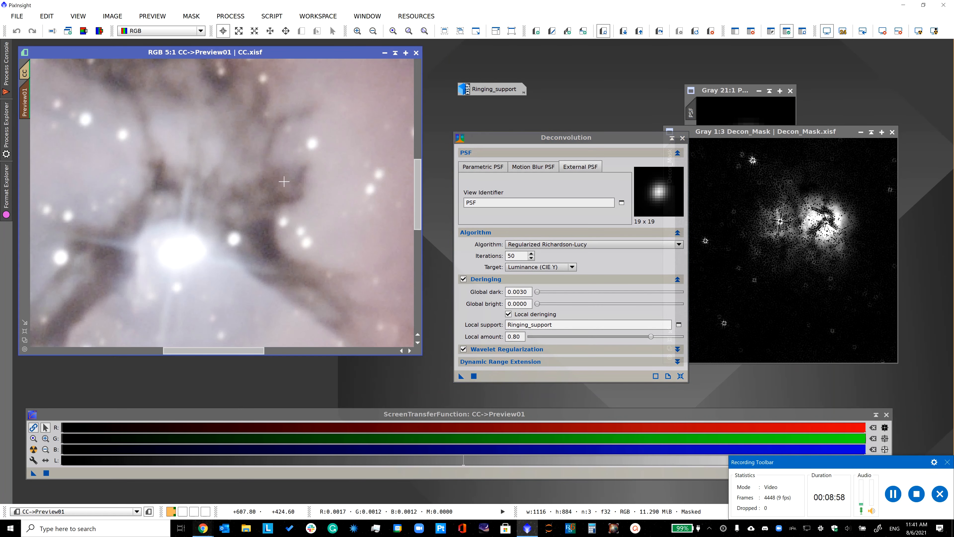
scroll(273, 195, "down", 4)
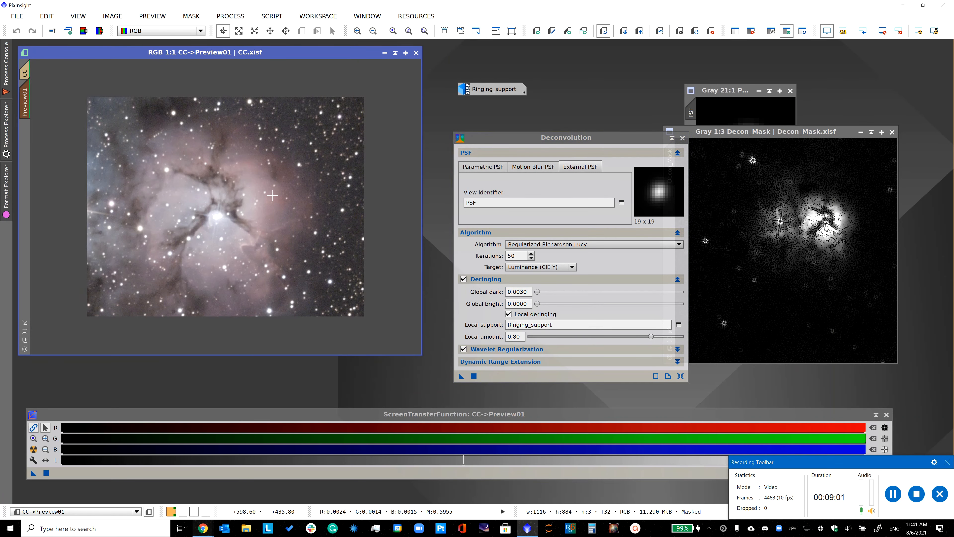
scroll(273, 195, "up", 1)
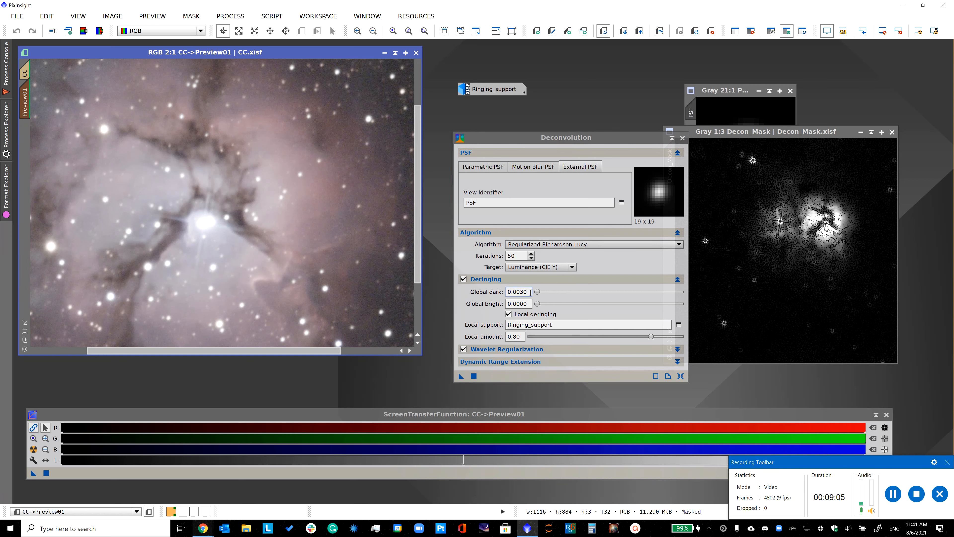
left_click_drag(530, 292, 523, 292)
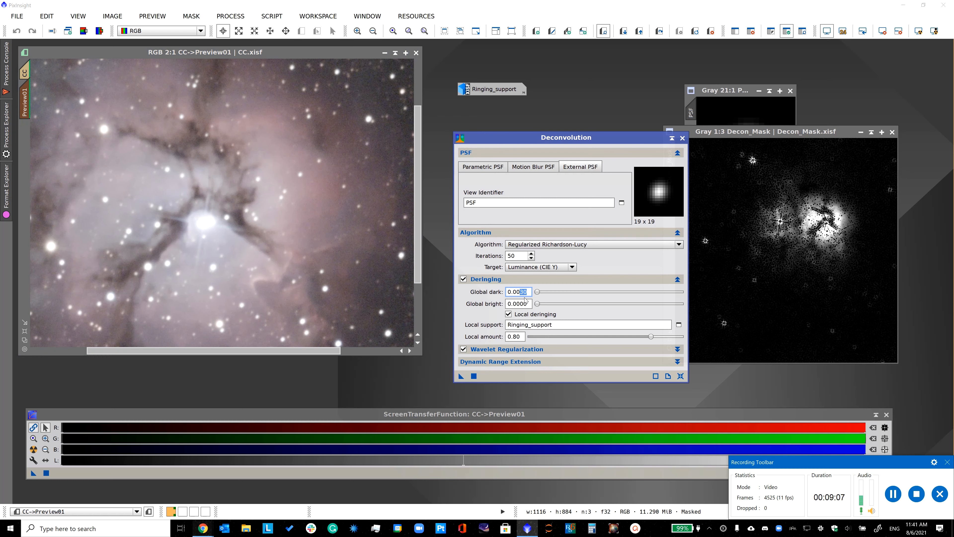
type("60")
key("Return")
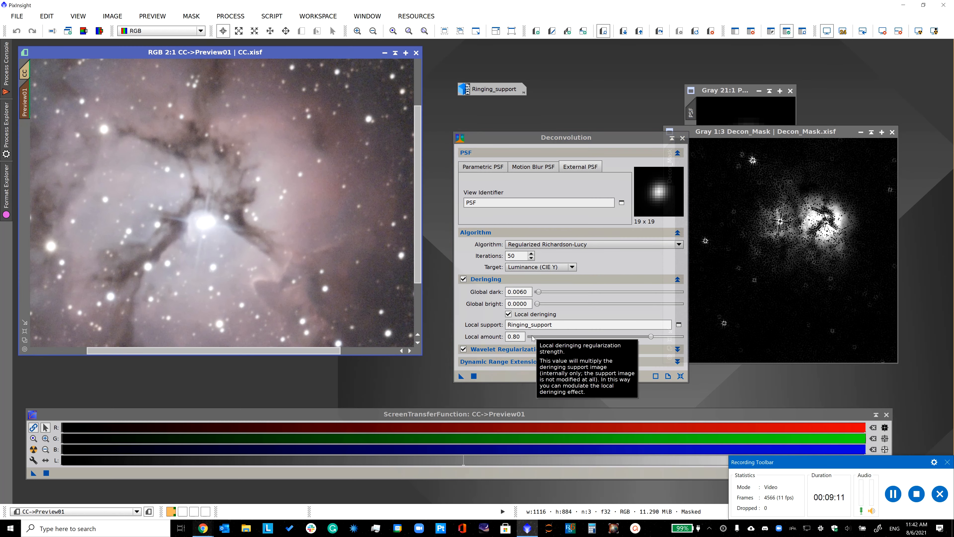
left_click_drag(523, 336, 515, 336)
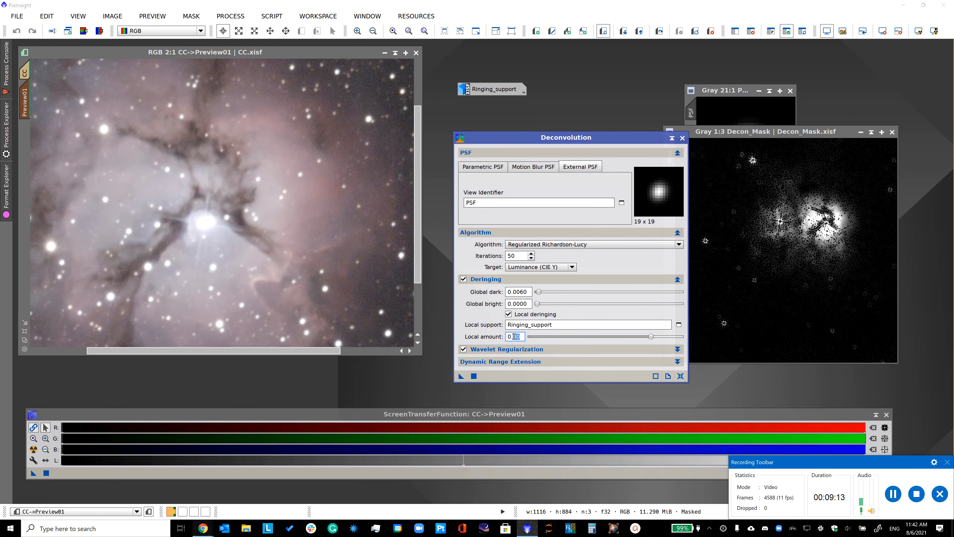
type("70")
key("Return")
- Apply the adjusted Deconvolution to Preview01 of the CC image and inspect the nebula core up close
left_click(471, 375)
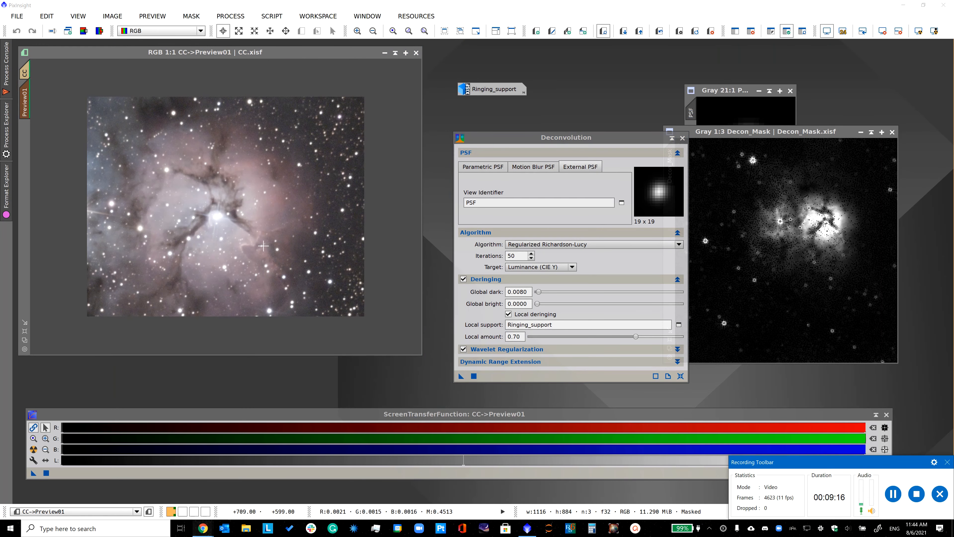
scroll(263, 245, "up", 1)
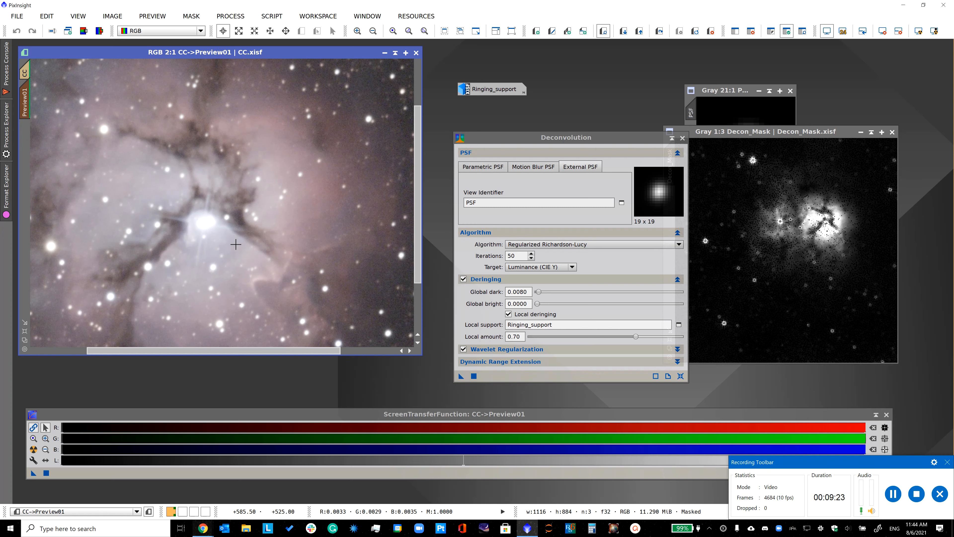
scroll(236, 244, "down", 1)
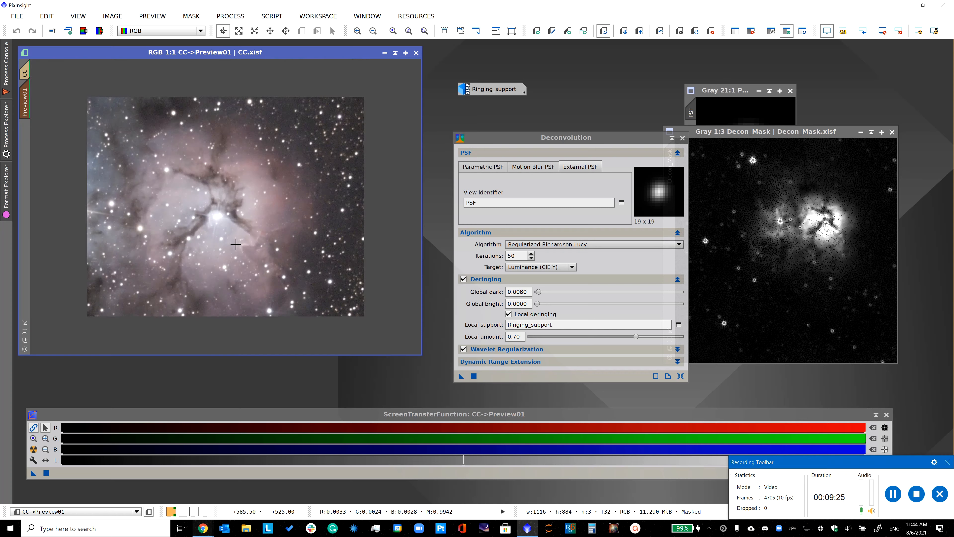
- Delete all previews of the CC image and apply the Deconvolution to the full image
left_click(152, 16)
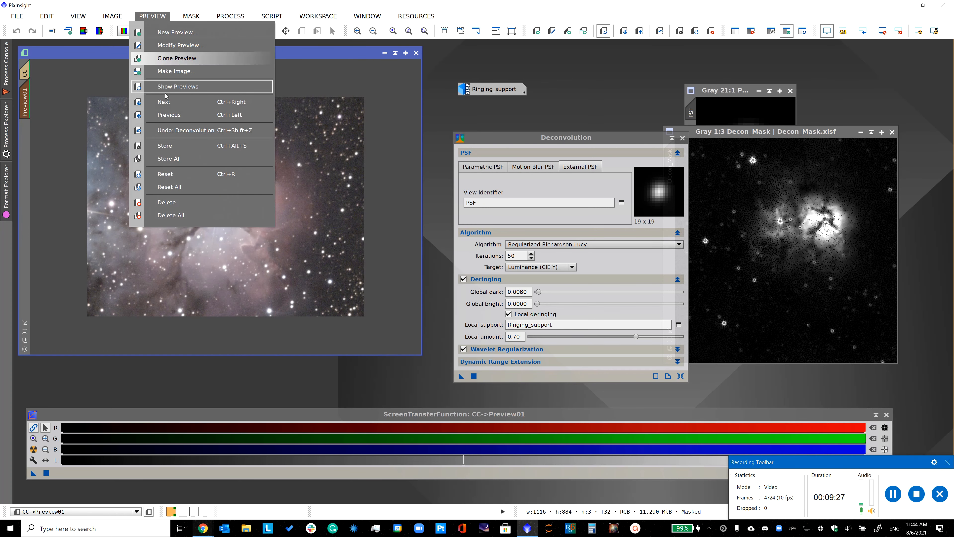
left_click(188, 216)
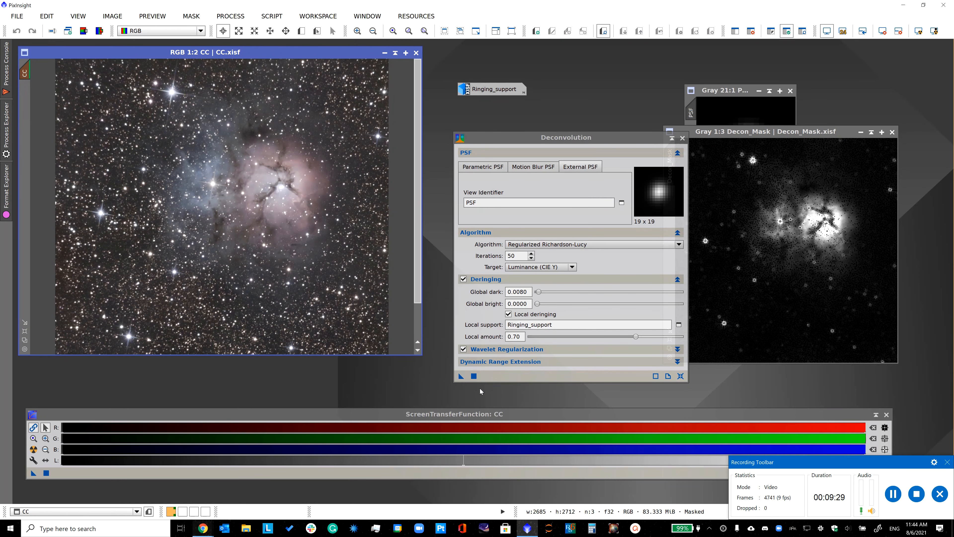
left_click(474, 377)
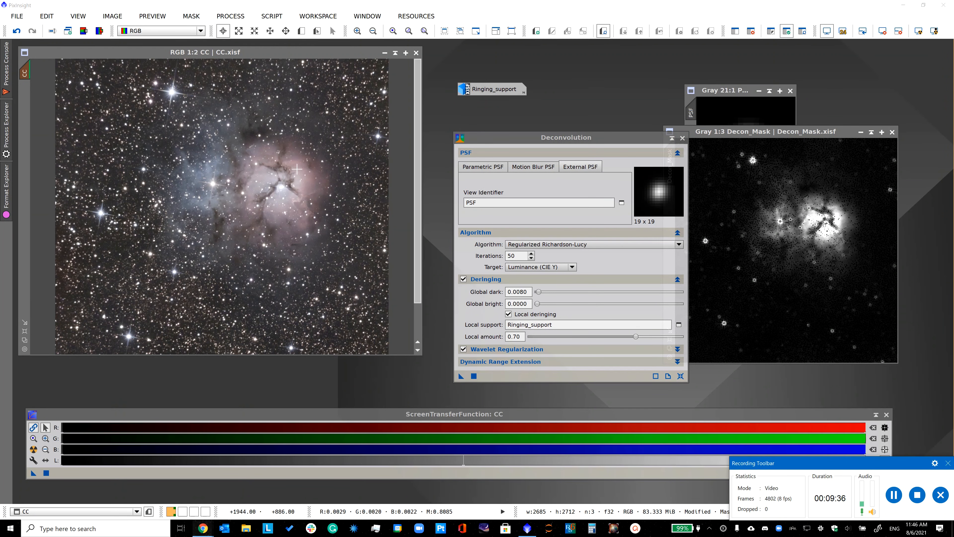
- Compare the full CC image with and without the deconvolution and examine the stars and nebula detail
left_click(14, 31)
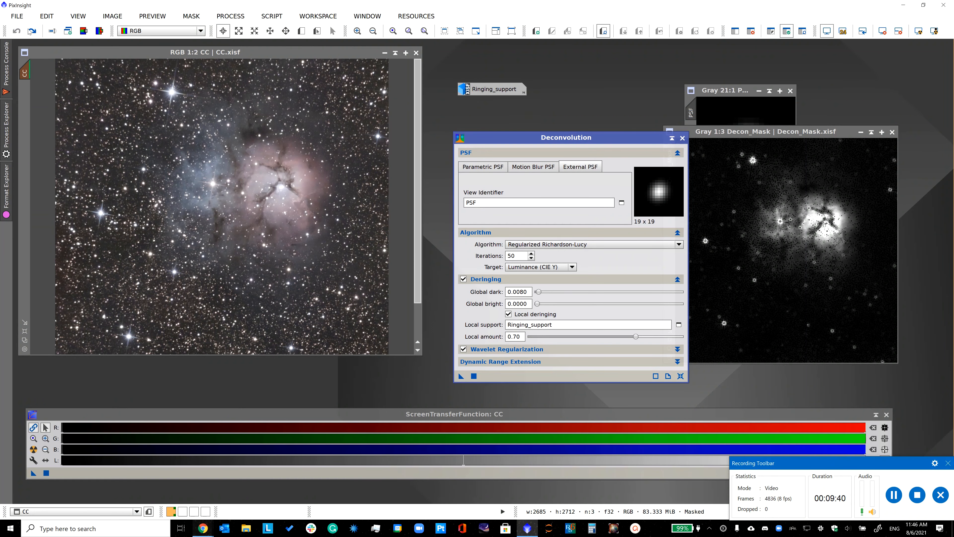
left_click(32, 32)
scroll(254, 113, "up", 4)
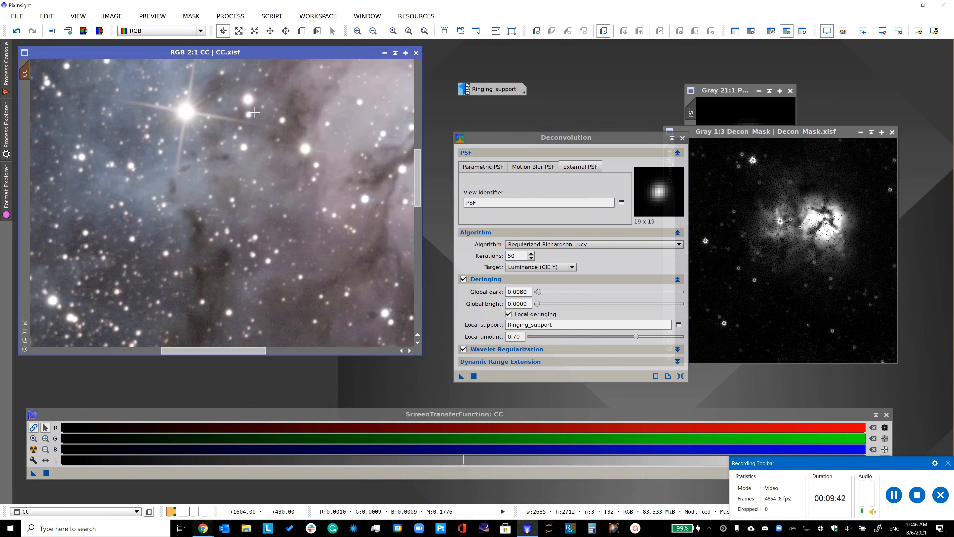
scroll(255, 112, "down", 2)
scroll(255, 113, "down", 2)
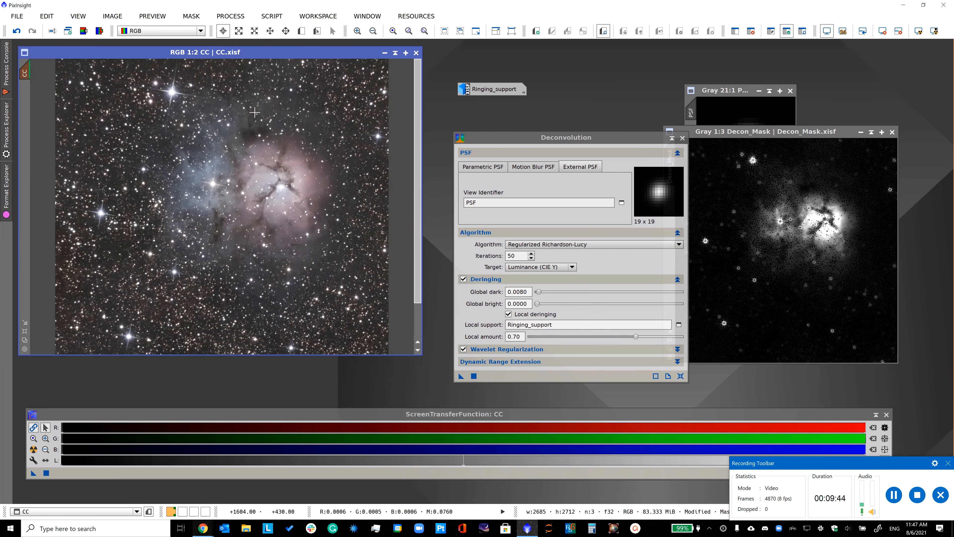
scroll(254, 113, "down", 1)
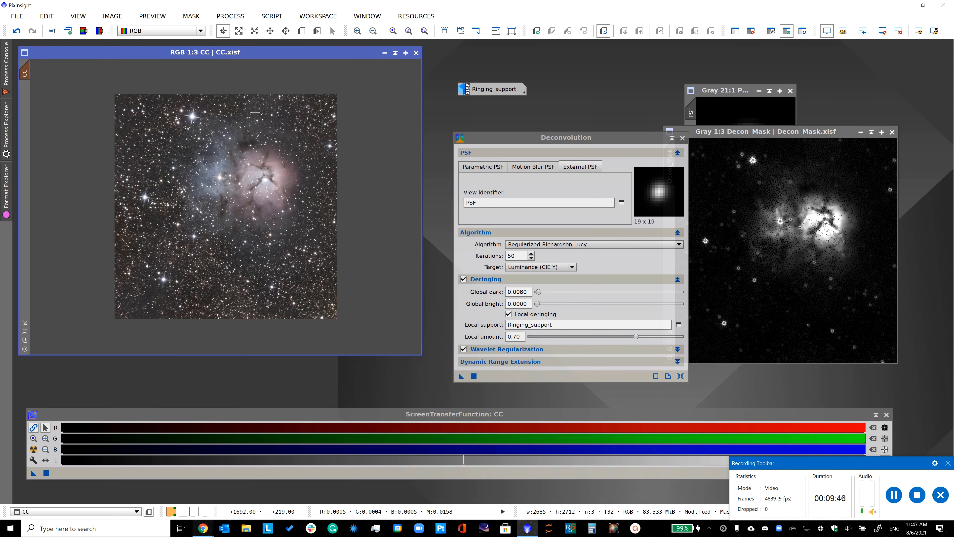
scroll(254, 112, "up", 1)
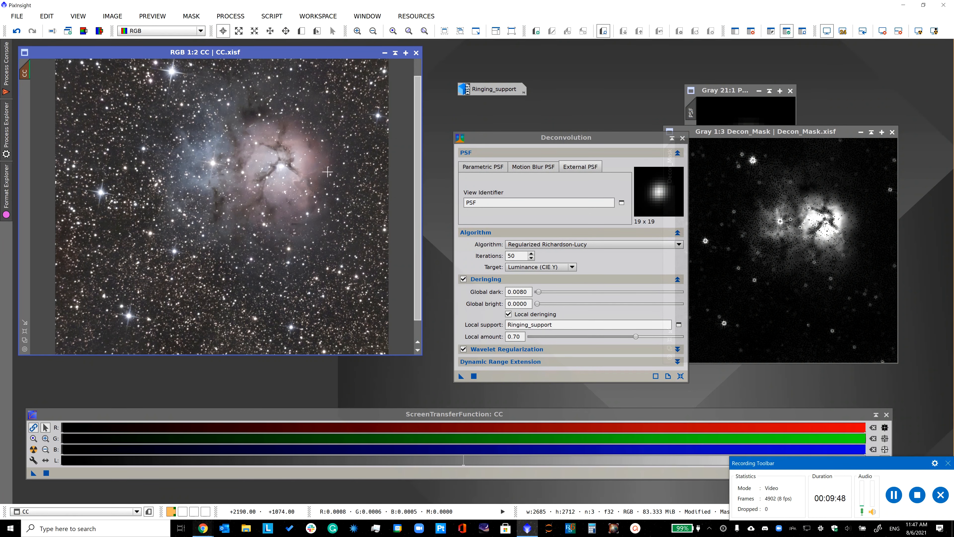
- Save the deconvolved CC image under the new name deconvoluted in XISF format with 32-bit floating point samples
left_click(17, 16)
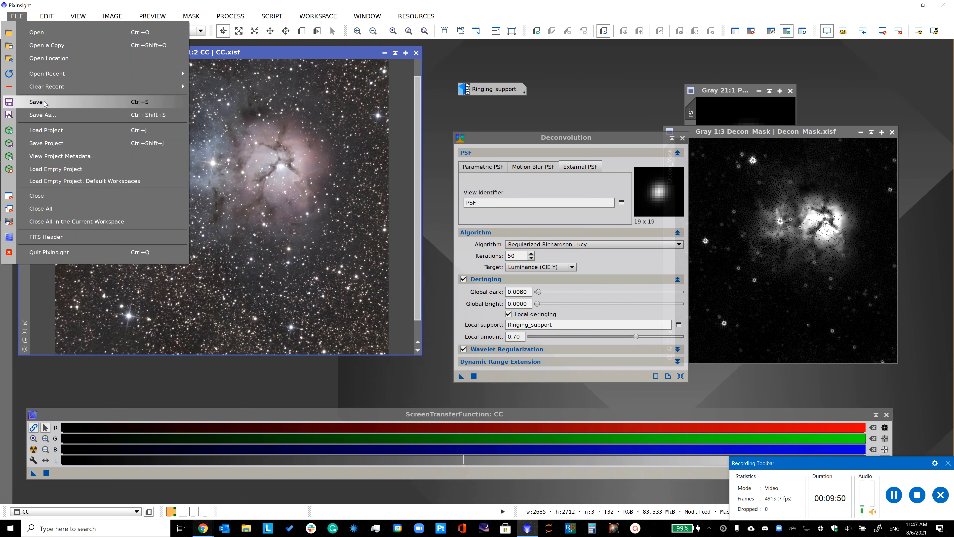
left_click(47, 114)
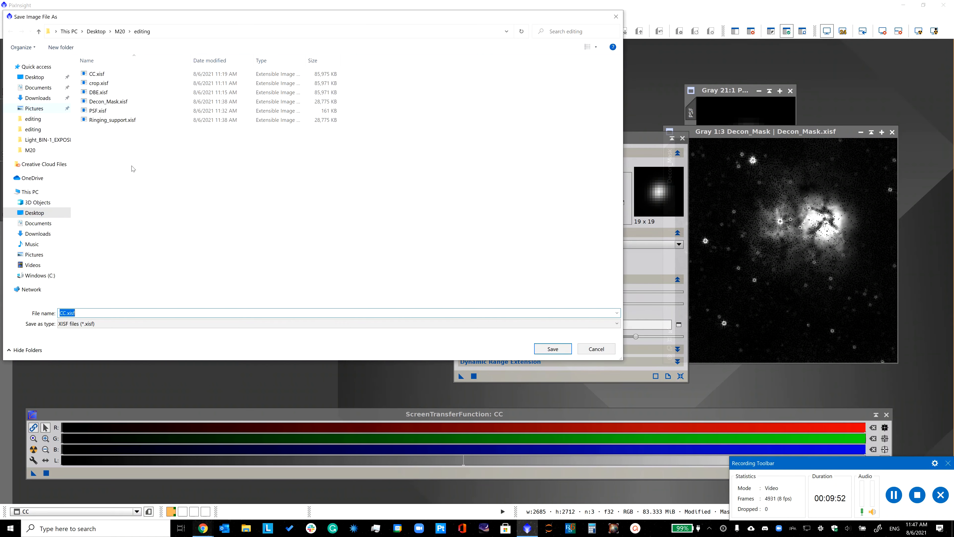
type("decon")
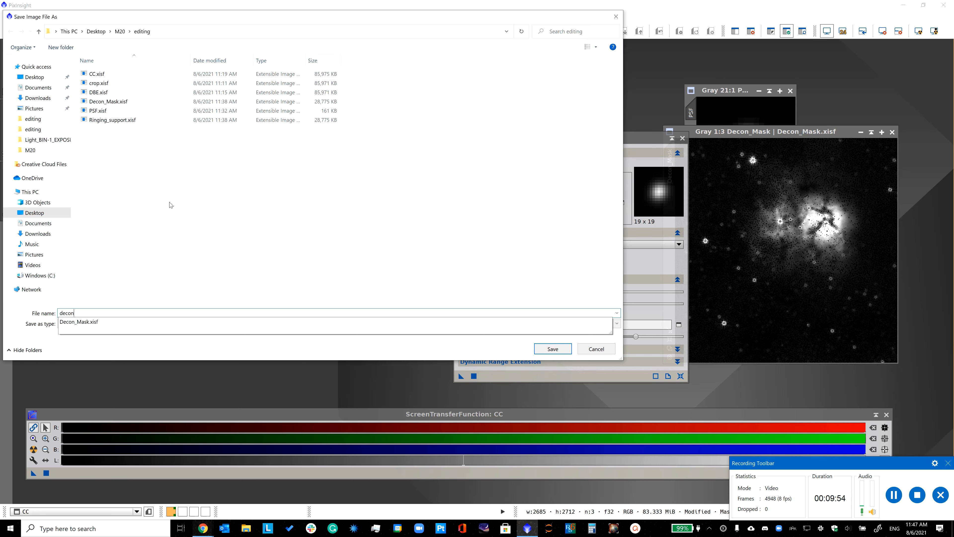
type("voluted")
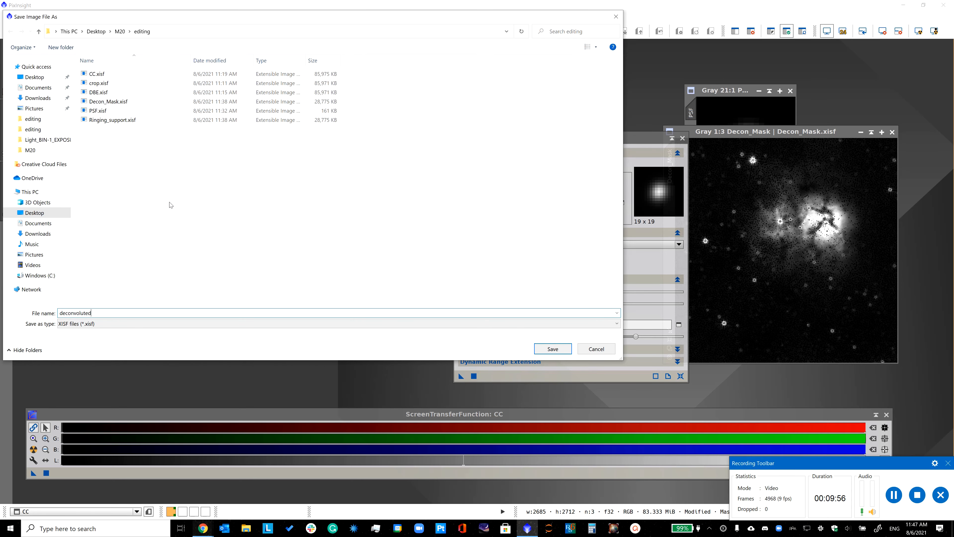
key("Return")
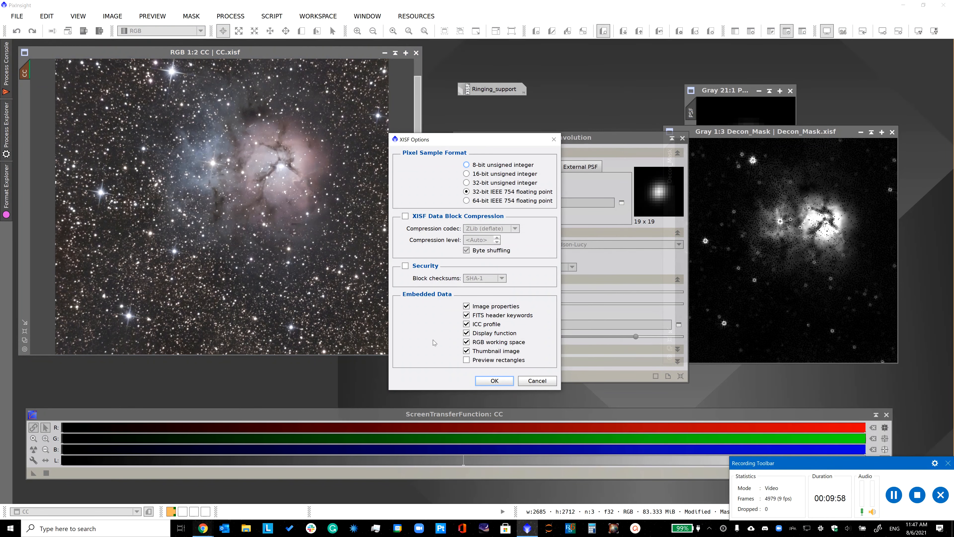
left_click(485, 381)
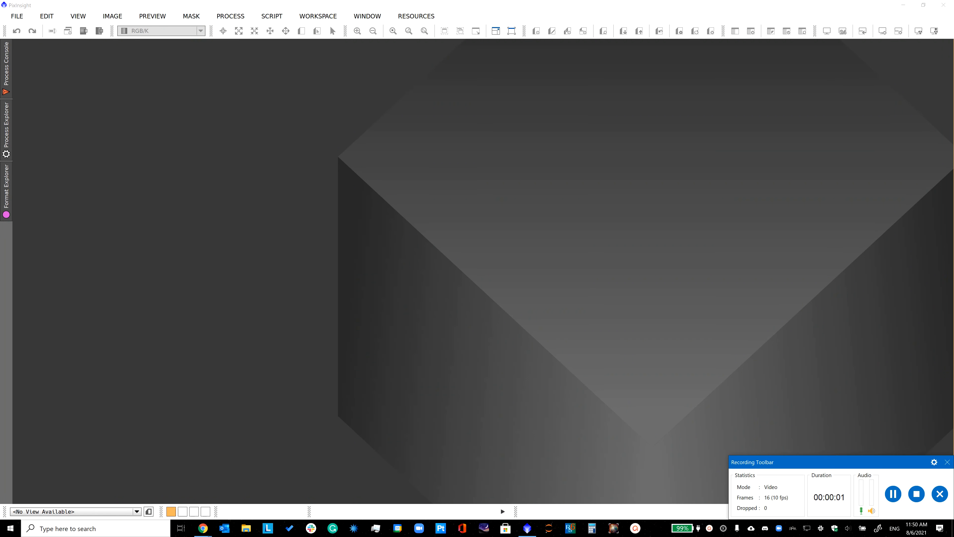
- Open the image deconvoluted.xisf from the editing folder
left_click(17, 16)
left_click(38, 32)
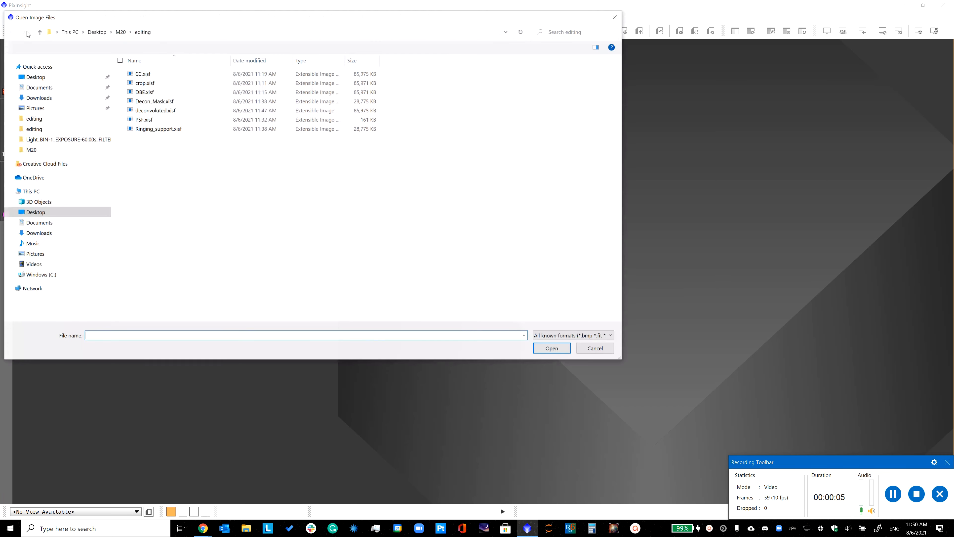
left_click(149, 113)
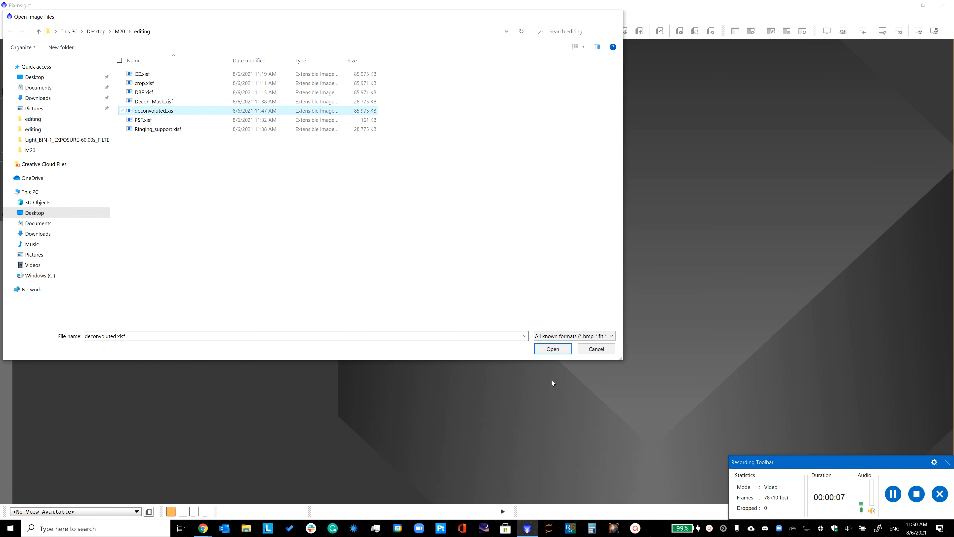
left_click(552, 348)
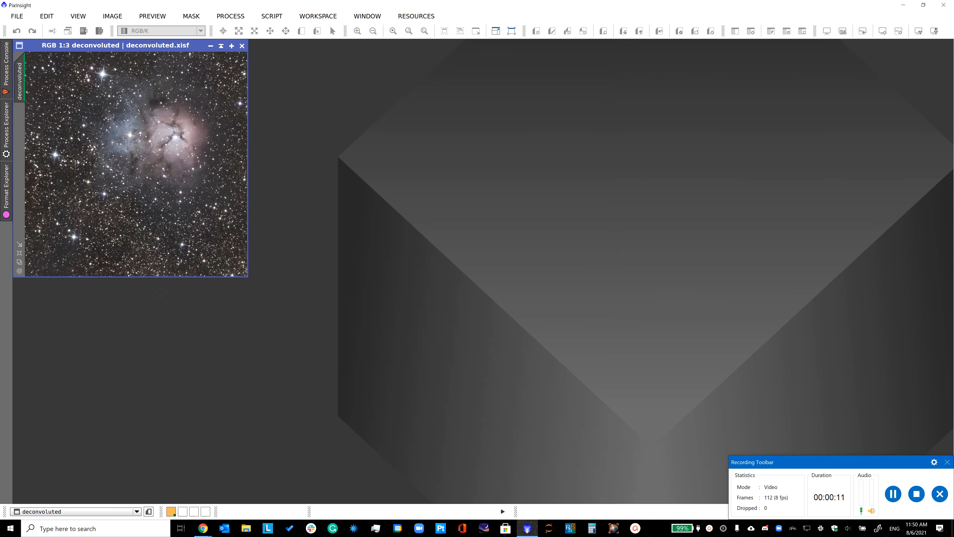
- Open the ScreenTransferFunction process, collapse its window and park it in the empty workspace away from the image
left_click(230, 16)
mouse_move(300, 19)
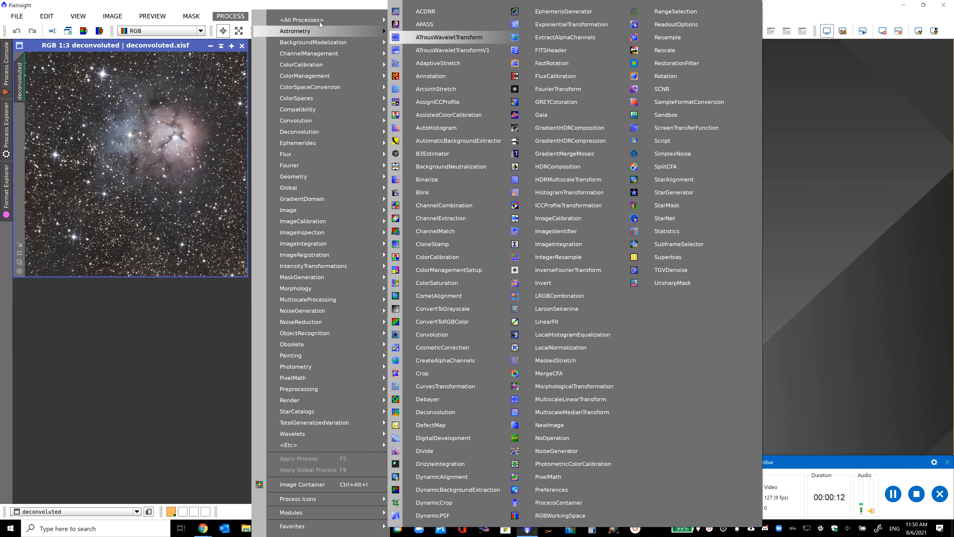
left_click(749, 133)
left_click(876, 413)
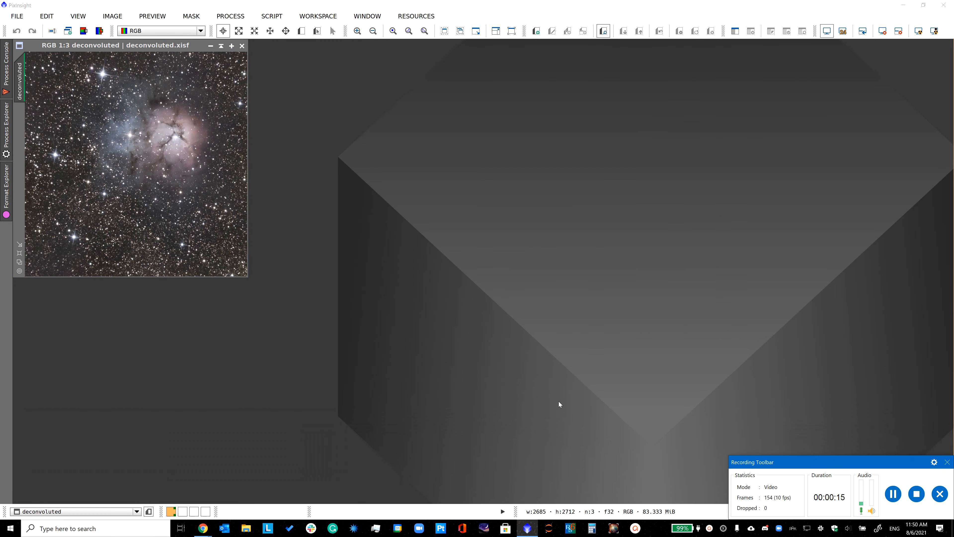
mouse_move(439, 444)
left_mouse_down()
mouse_move(830, 199)
mouse_move(806, 98)
left_mouse_up()
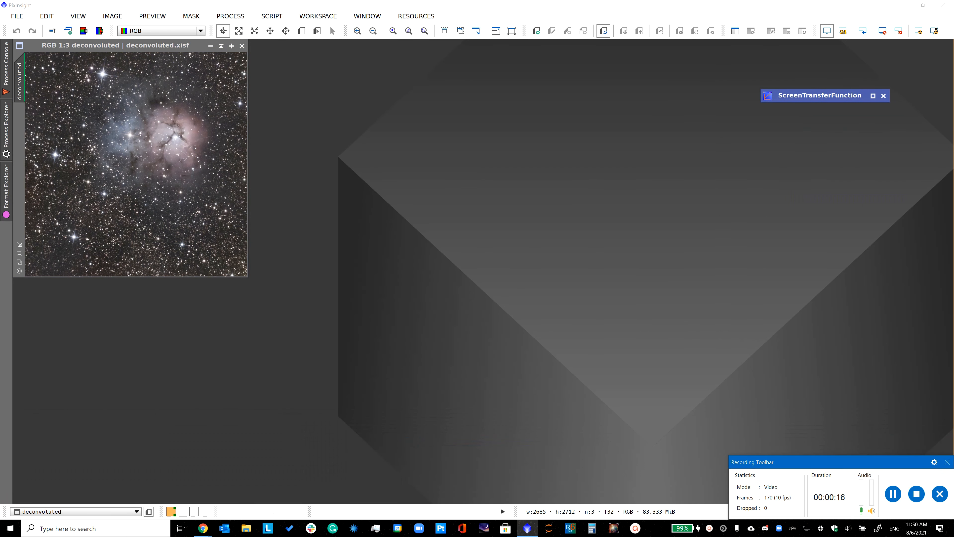
- Extract the lightness and the RGB channels of the deconvoluted image as separate grayscale images, and close the color original
left_click(84, 31)
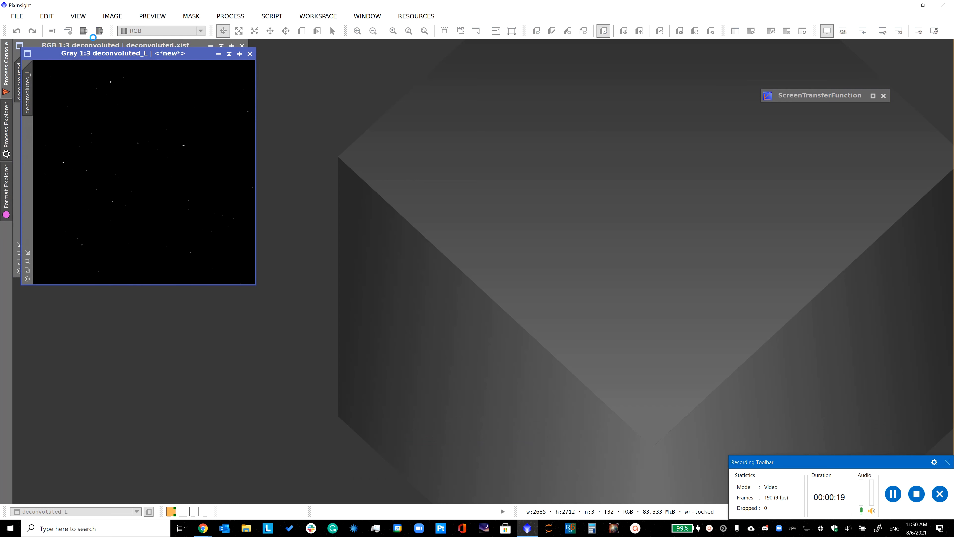
left_click_drag(132, 54, 499, 56)
left_click(99, 31)
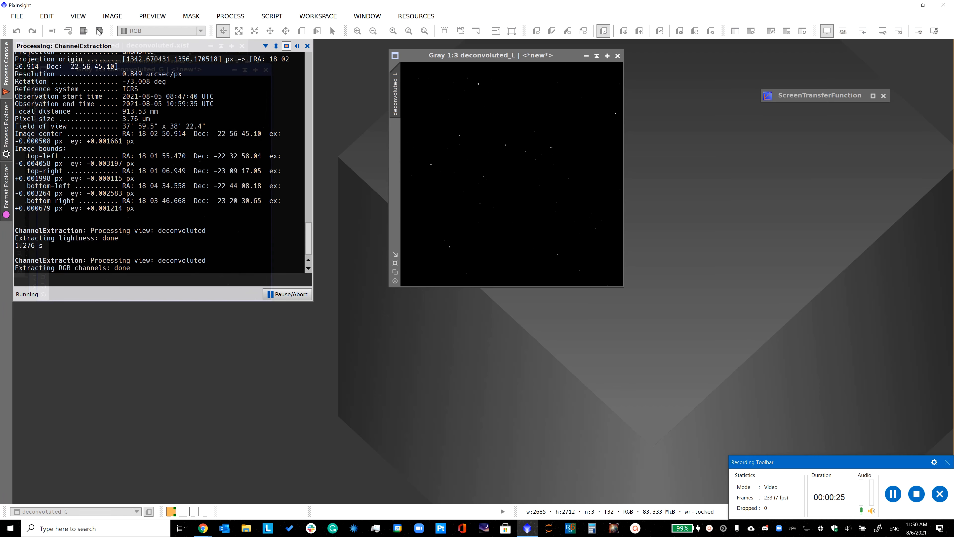
left_click(242, 46)
- Save the extracted lightness image as deconvoluted_L.xisf with 32-bit floating point samples
left_click(471, 98)
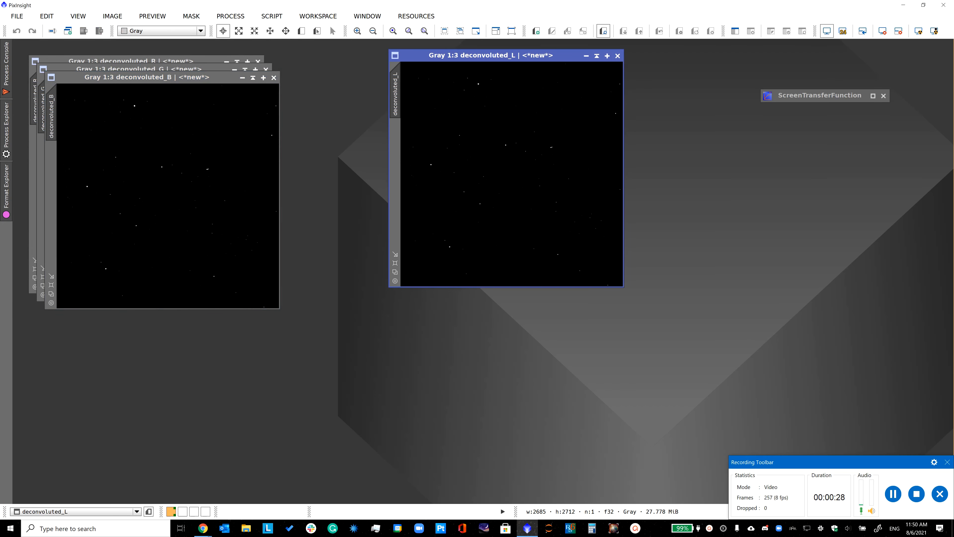
left_click(17, 16)
left_click(43, 115)
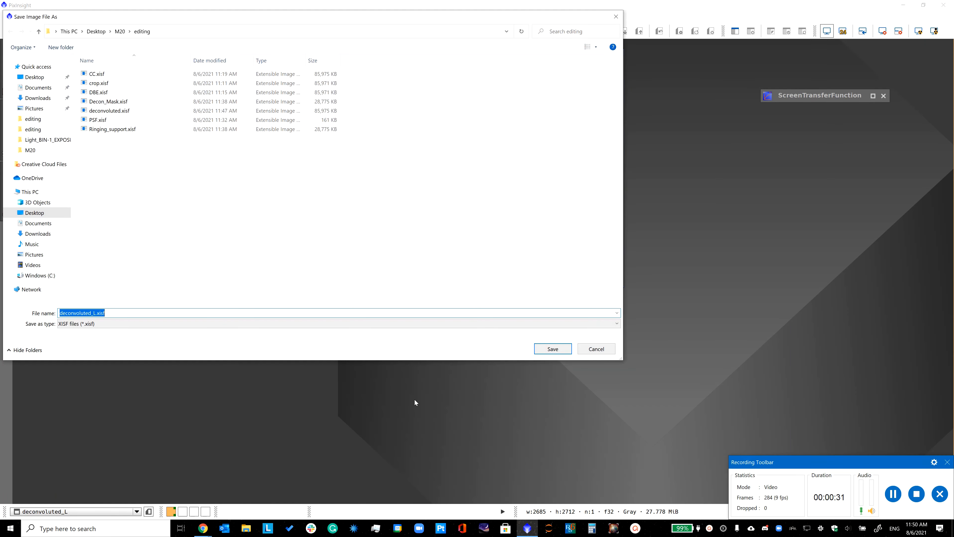
left_click(545, 350)
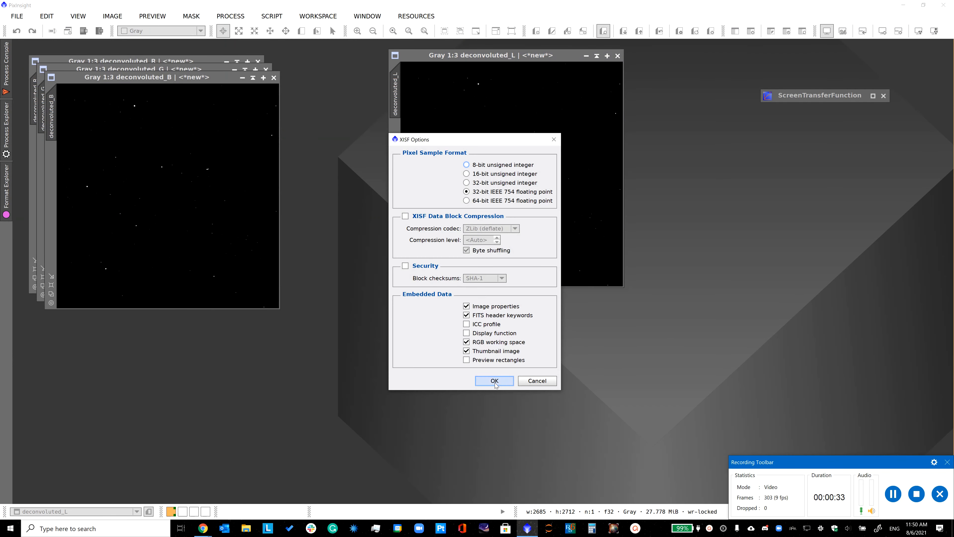
key("Return")
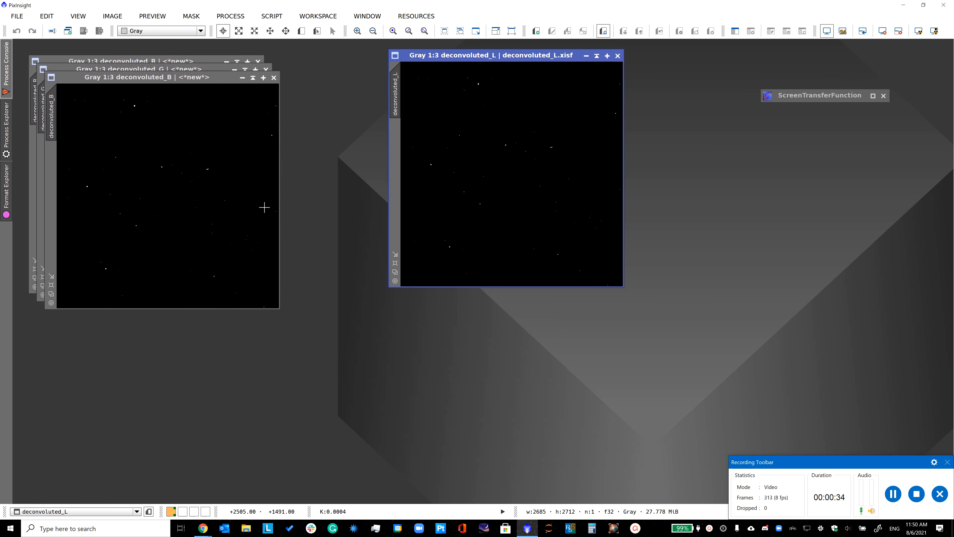
- Save the extracted blue channel image as deconvoluted_B.xisf with 32-bit floating point samples, and minimize it to an icon
left_click(100, 84)
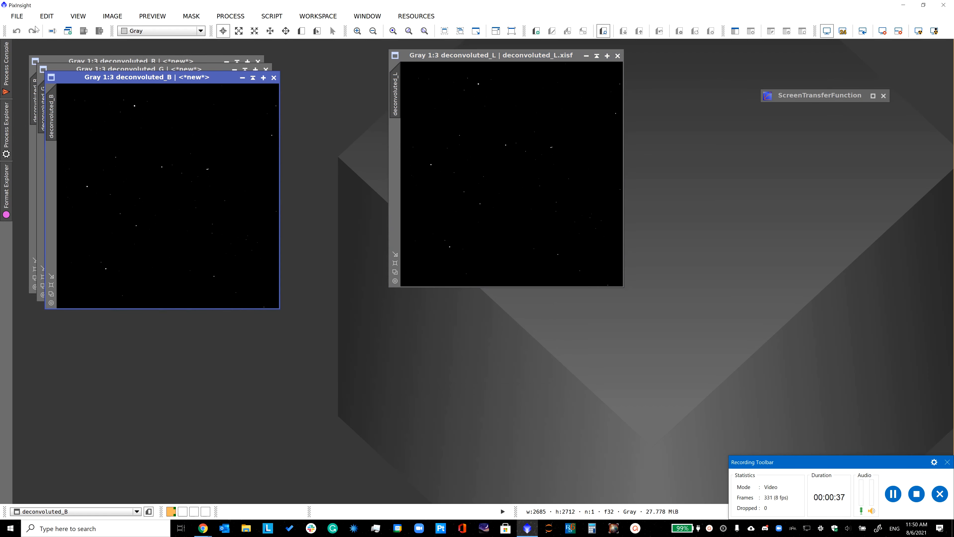
left_click(17, 16)
left_click(42, 115)
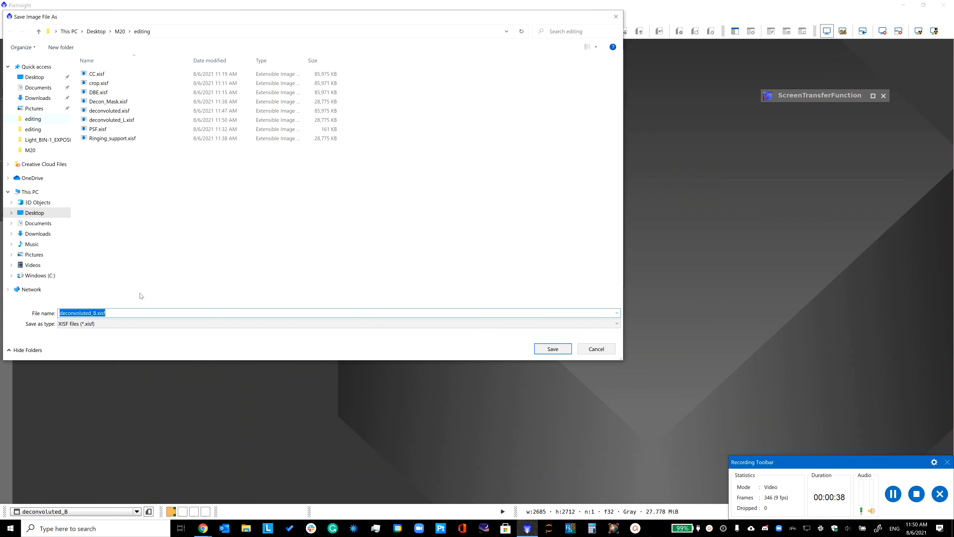
left_click(559, 349)
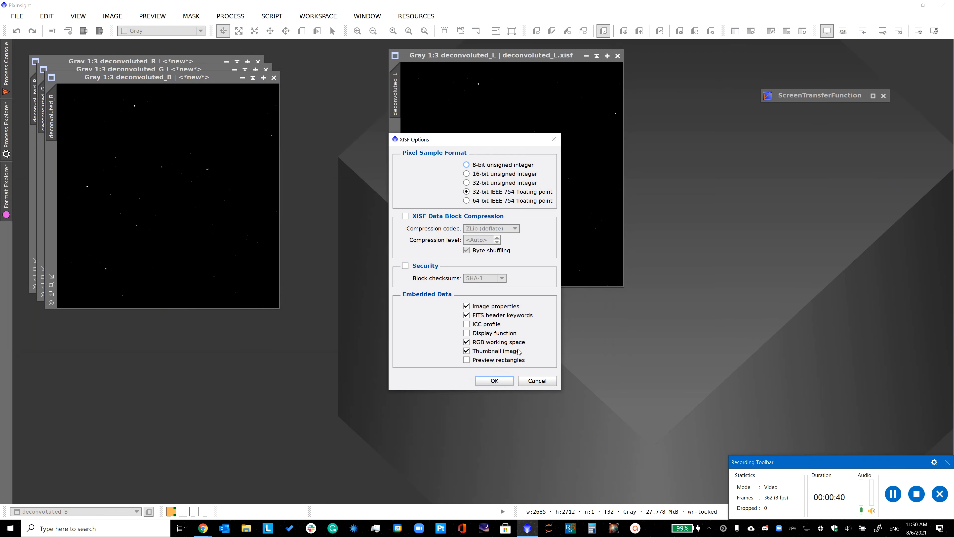
left_click(495, 380)
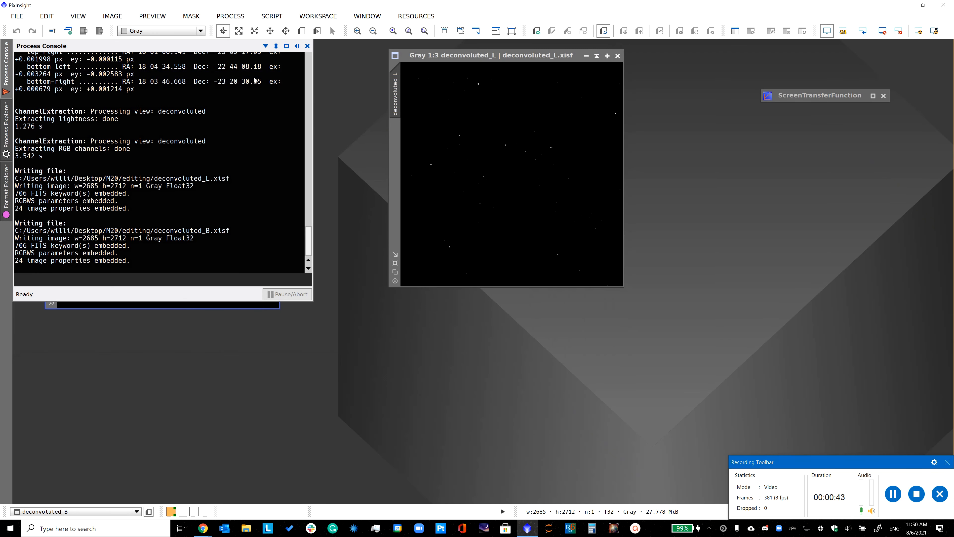
left_click(243, 79)
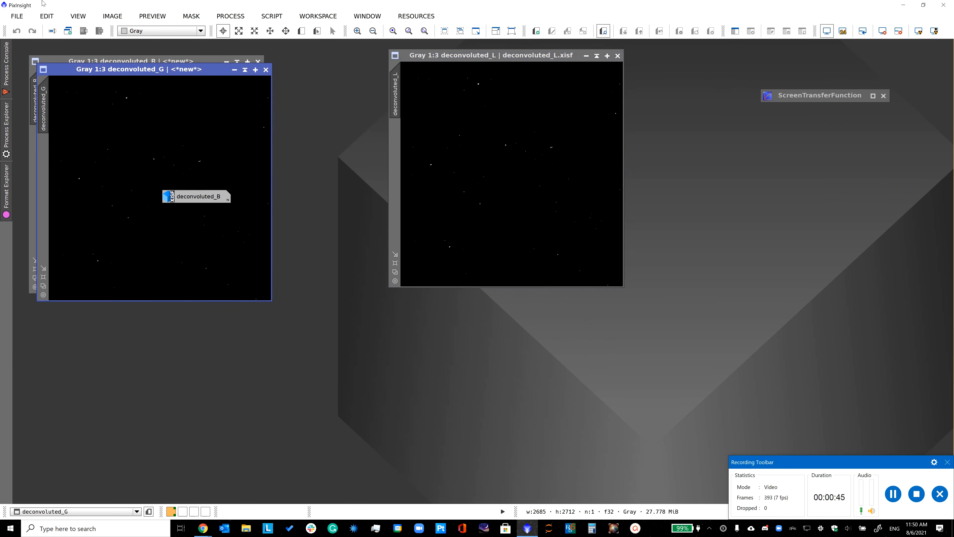
- Save the extracted green channel image as deconvoluted_G.xisf with 32-bit floating point samples, and minimize it to an icon
left_click(17, 16)
left_click(42, 115)
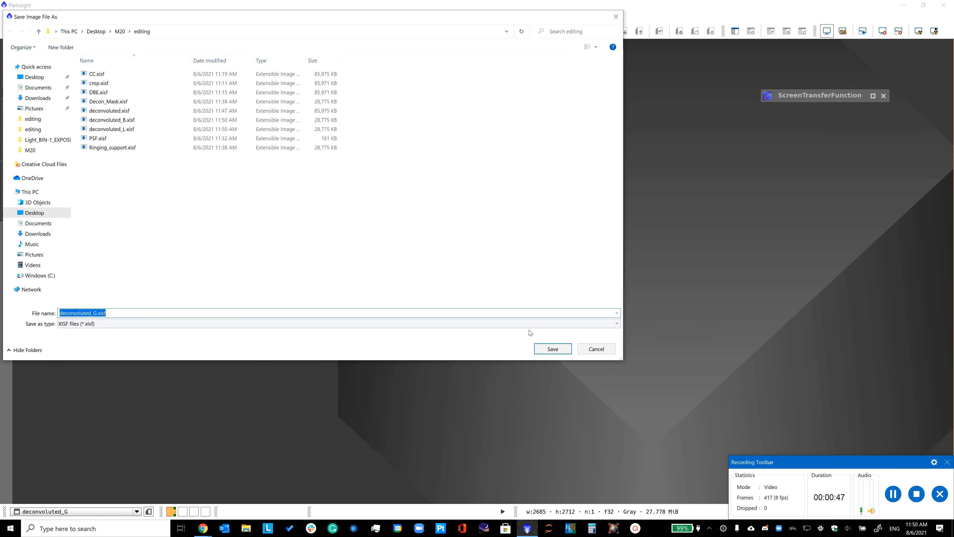
left_click(551, 348)
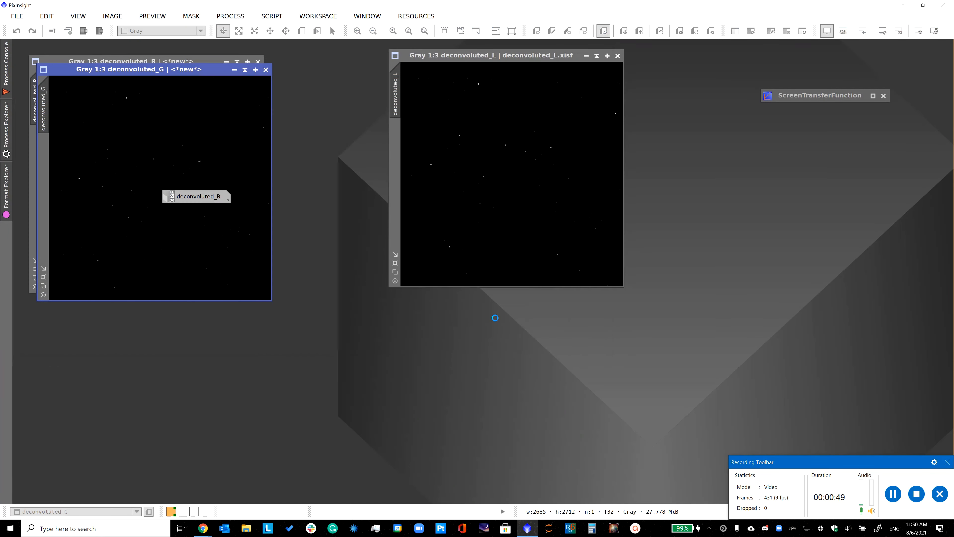
left_click(494, 380)
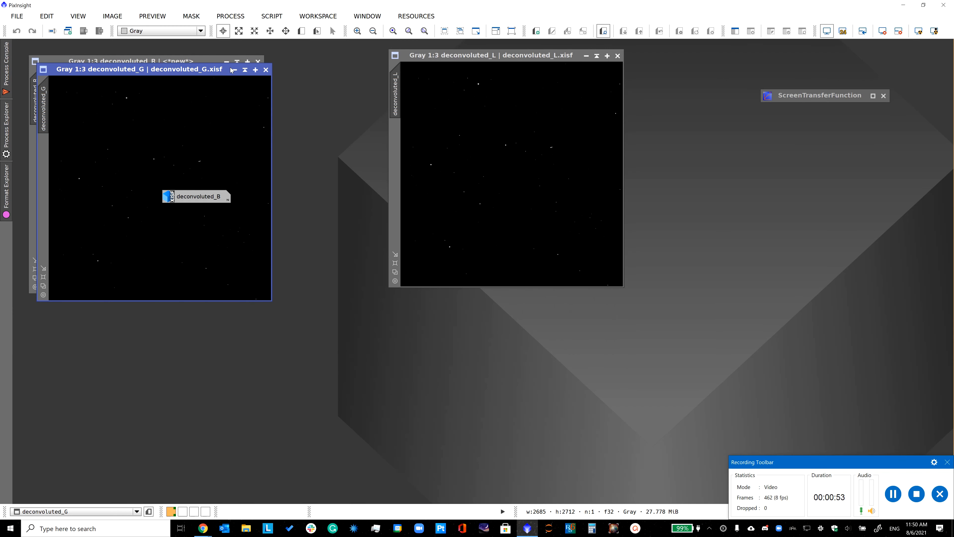
left_click(233, 69)
- Save the extracted red channel image as deconvoluted_R.xisf with 32-bit floating point samples, and minimize it to an icon
left_click(17, 16)
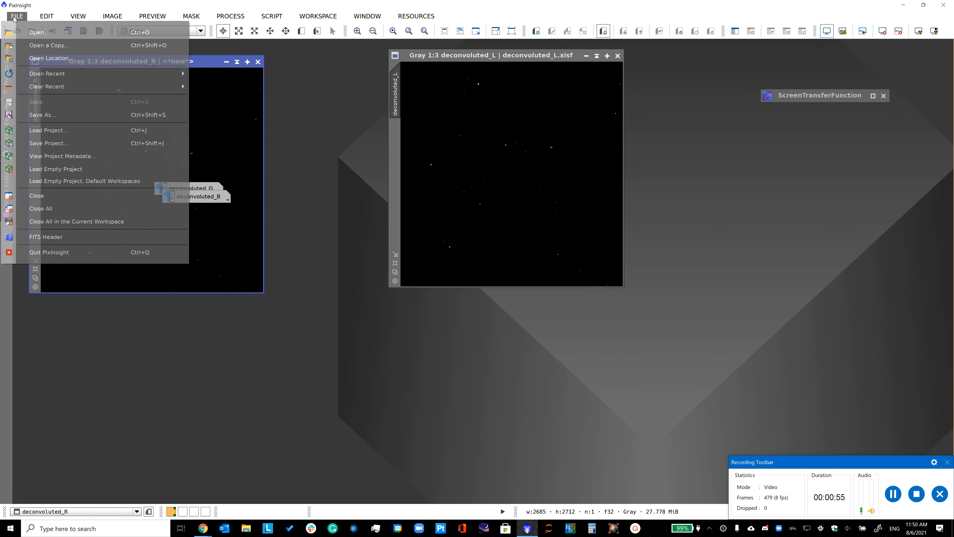
left_click(39, 115)
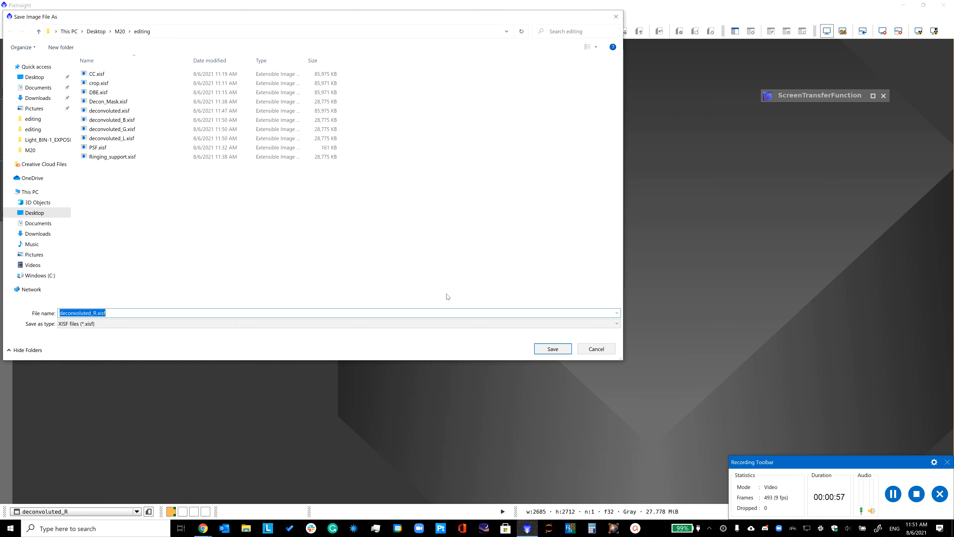
left_click(552, 348)
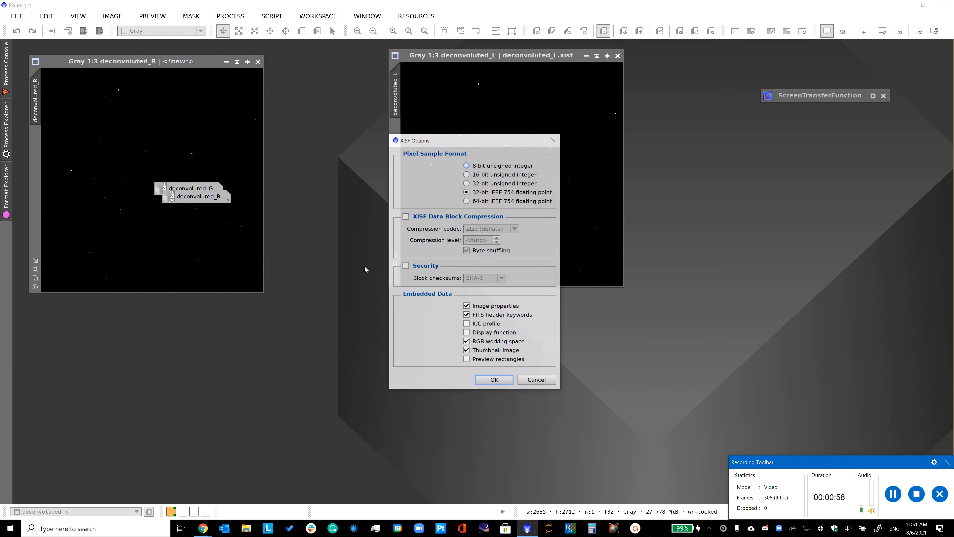
left_click(498, 380)
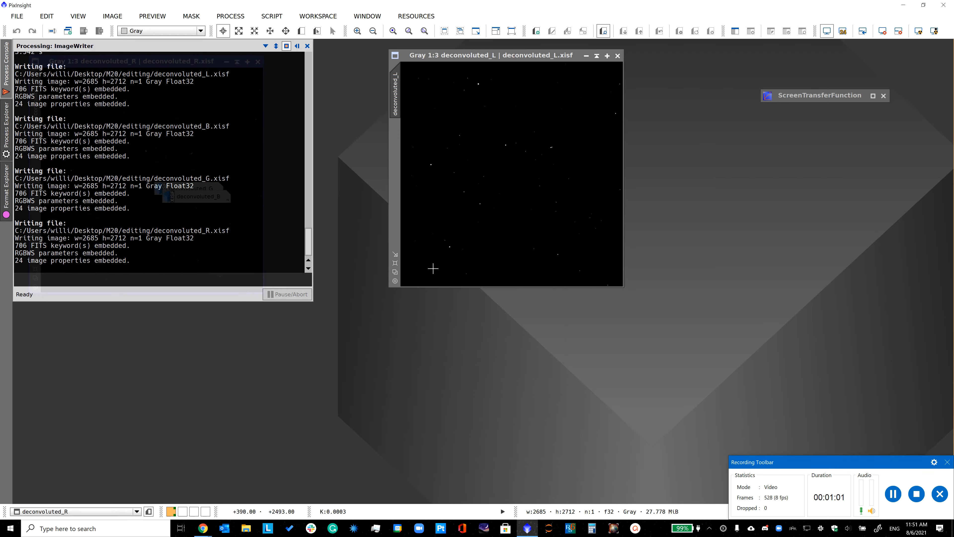
left_click(226, 63)
- Expand ScreenTransferFunction and auto-stretch the display of deconvoluted_L, moving the image closer to the channel icons
left_click_drag(530, 58, 431, 81)
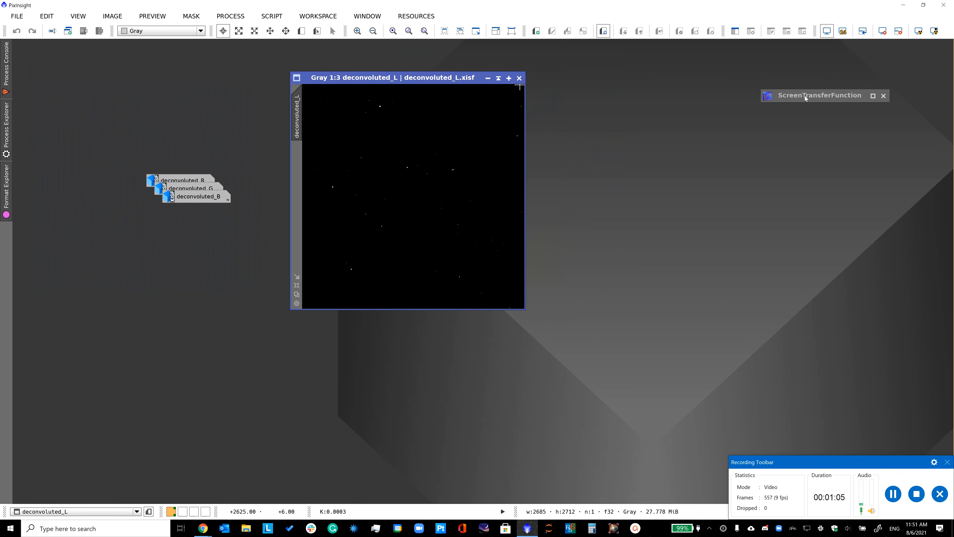
left_click(776, 96)
double_click(790, 95)
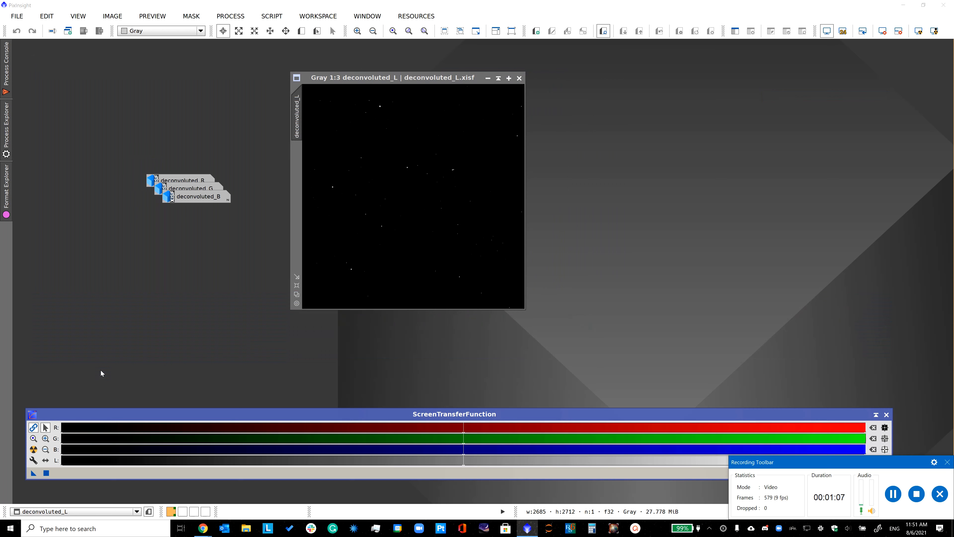
left_click(36, 450)
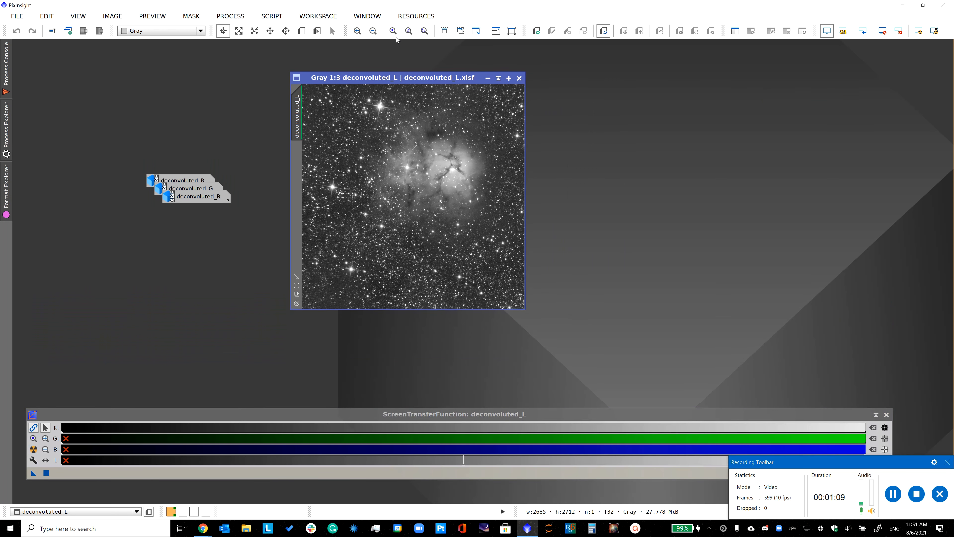
left_click_drag(372, 78, 355, 72)
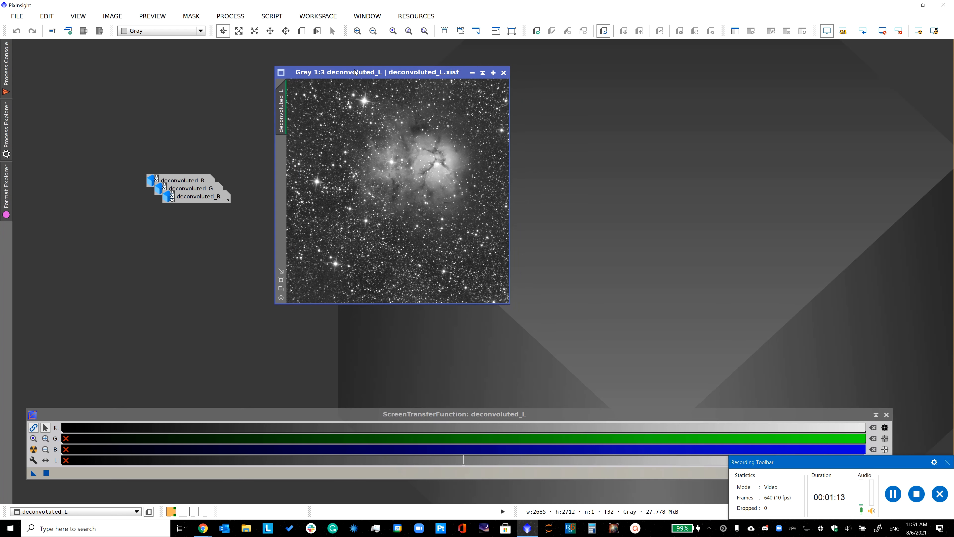
- Open the TGVDenoise process and place its window in the empty workspace beside the lightness image
left_click(222, 15)
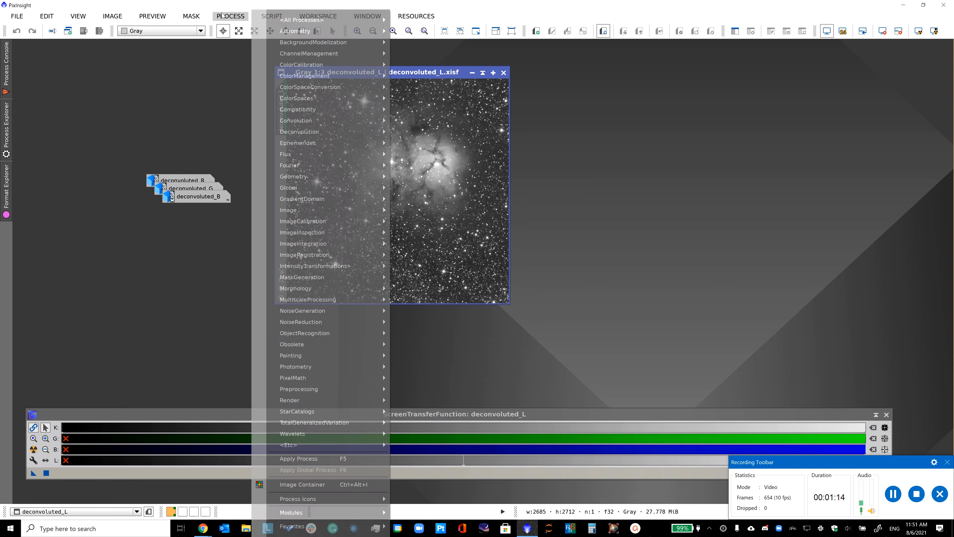
mouse_move(300, 19)
left_click(731, 269)
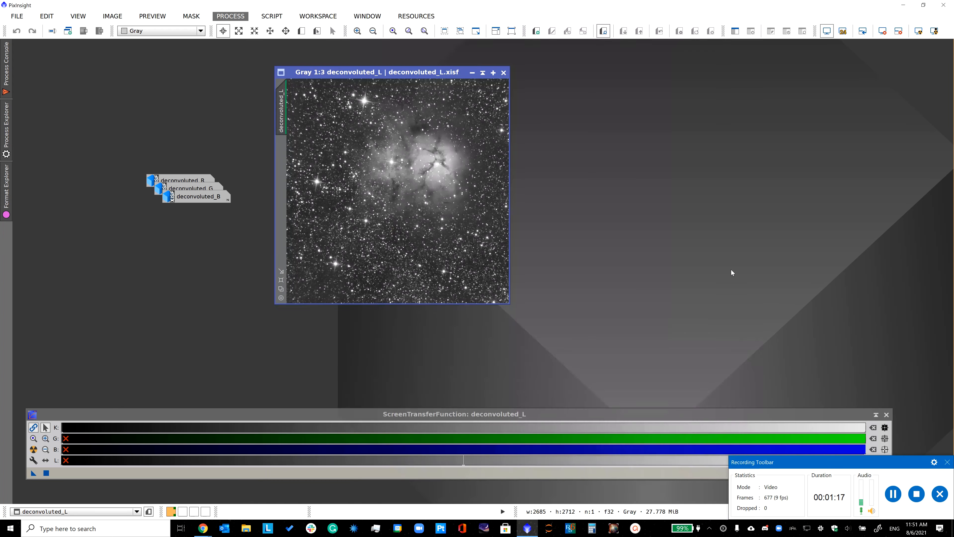
left_click_drag(645, 141, 632, 111)
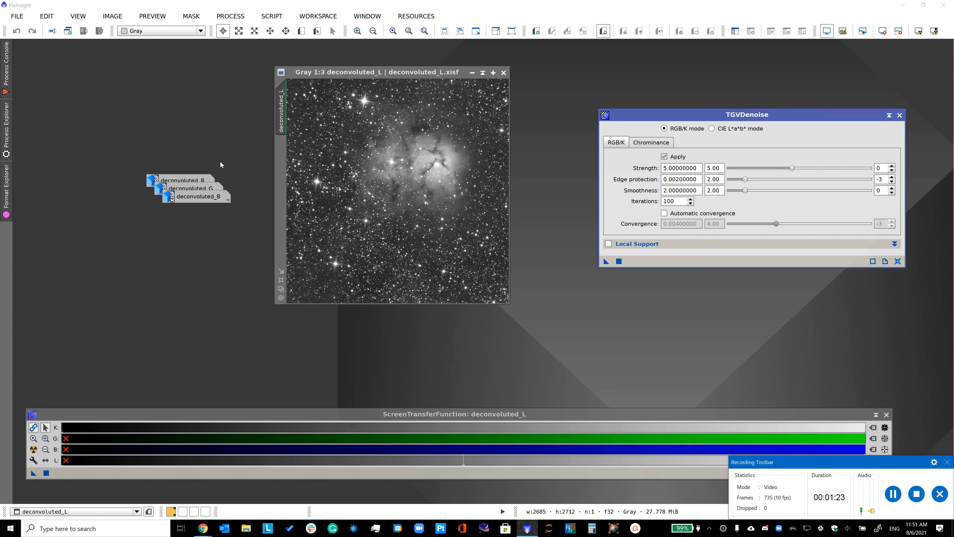
- Line up the minimized R, G and B channel icons in a column in the workspace's upper corner, away from the lightness image
left_click_drag(193, 173, 94, 73)
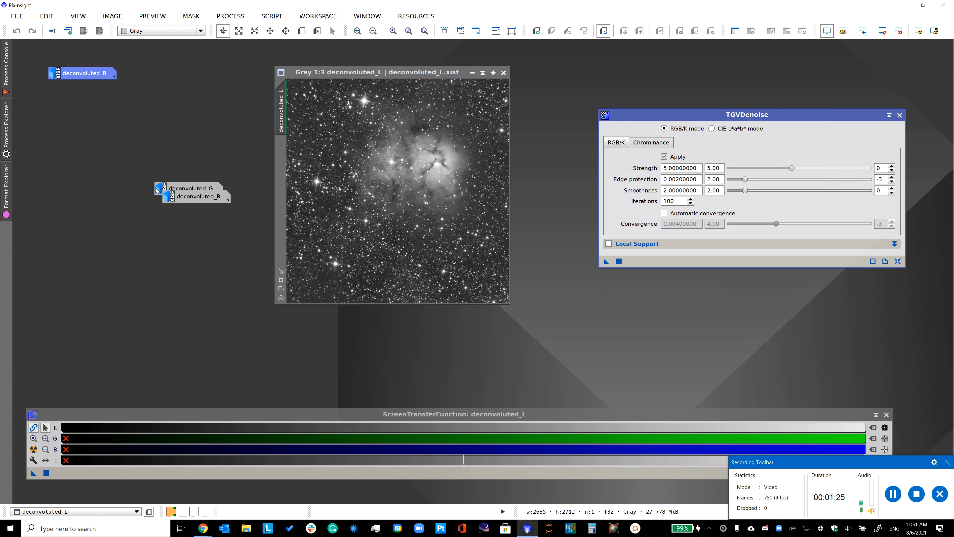
left_click_drag(156, 190, 55, 94)
left_click_drag(184, 203, 78, 115)
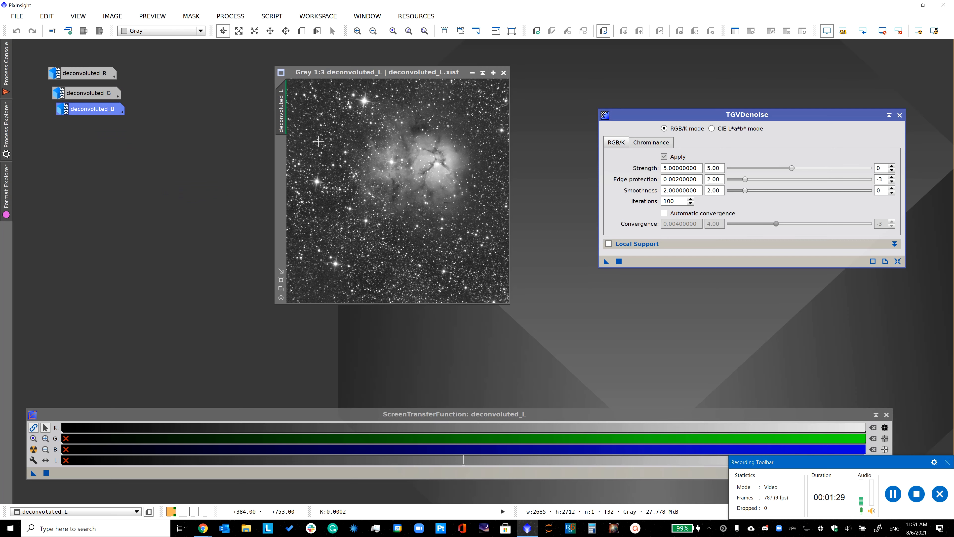
- Define a small preview of about 1,670 pixels on a star-free background patch in the lower-left part of deconvoluted_L
scroll(319, 139, "up", 3)
left_click_drag(505, 177, 489, 282)
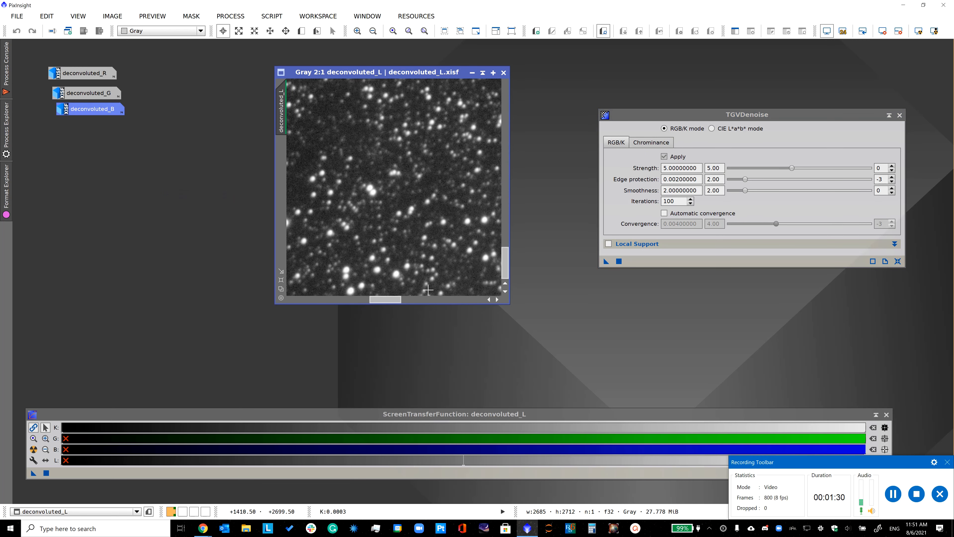
left_click_drag(385, 299, 322, 299)
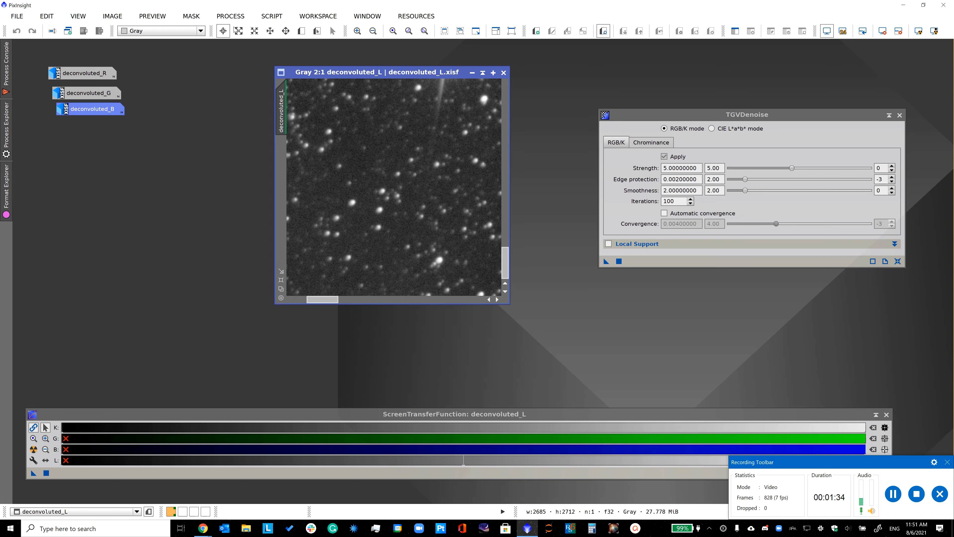
left_click(301, 31)
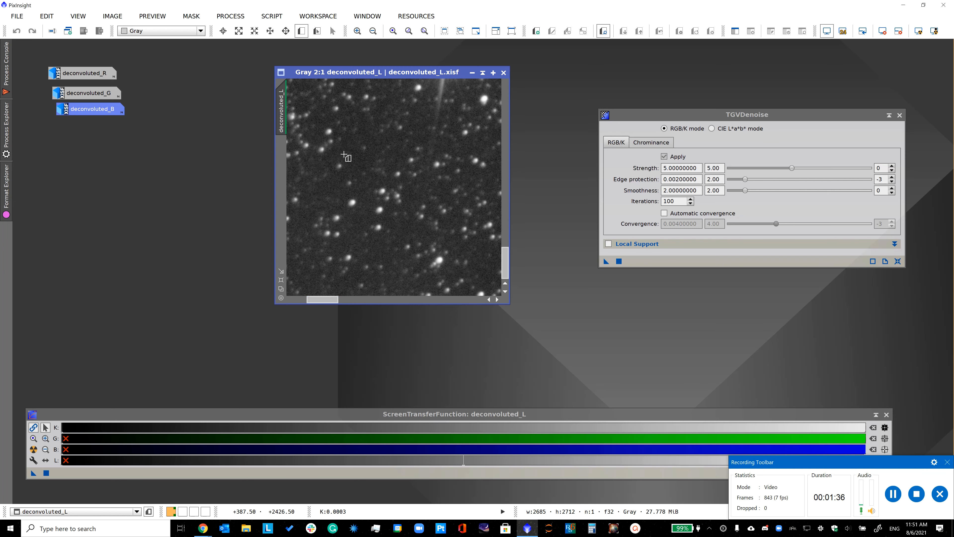
left_click_drag(344, 150, 364, 169)
- Open the Statistics process and show the statistics for Preview01 of deconvoluted_L
left_click(230, 16)
mouse_move(286, 20)
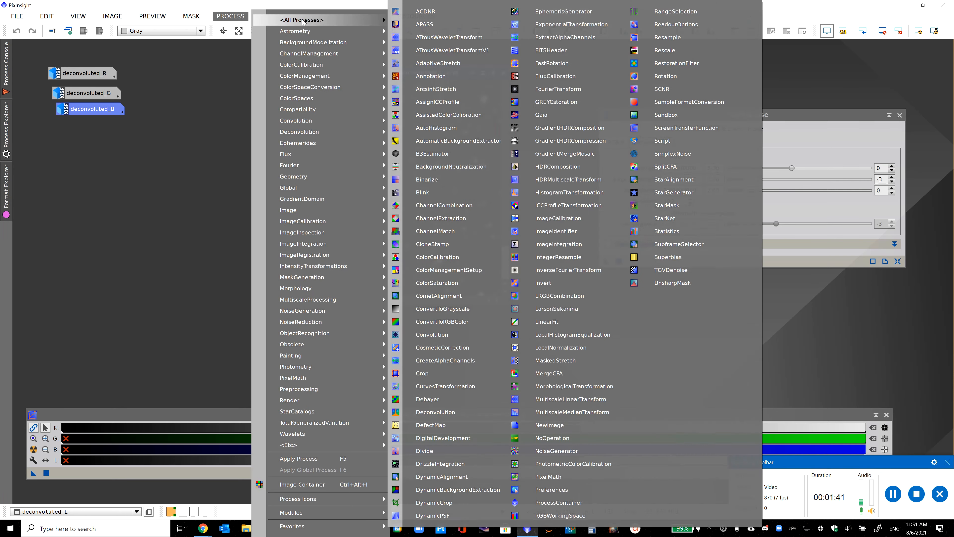
left_click(661, 232)
left_click(413, 331)
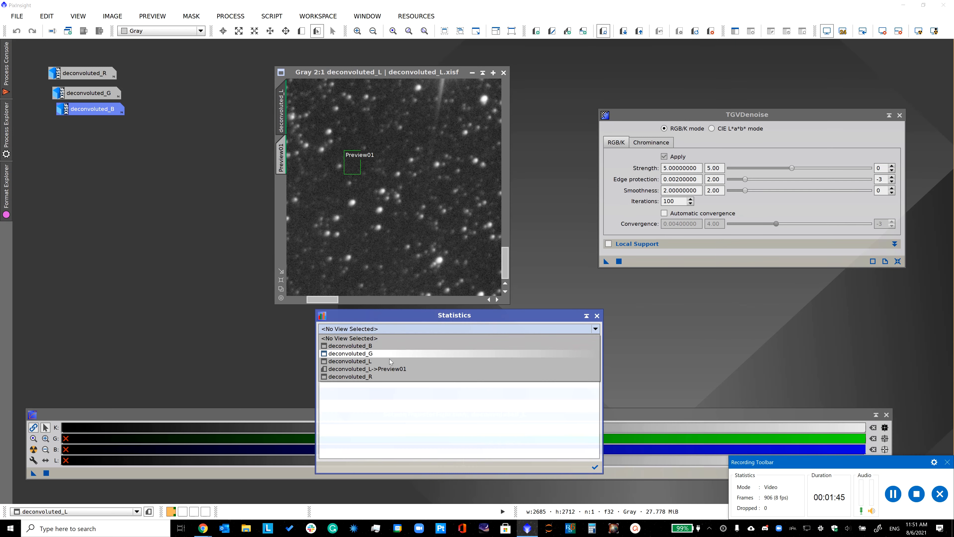
left_click(446, 379)
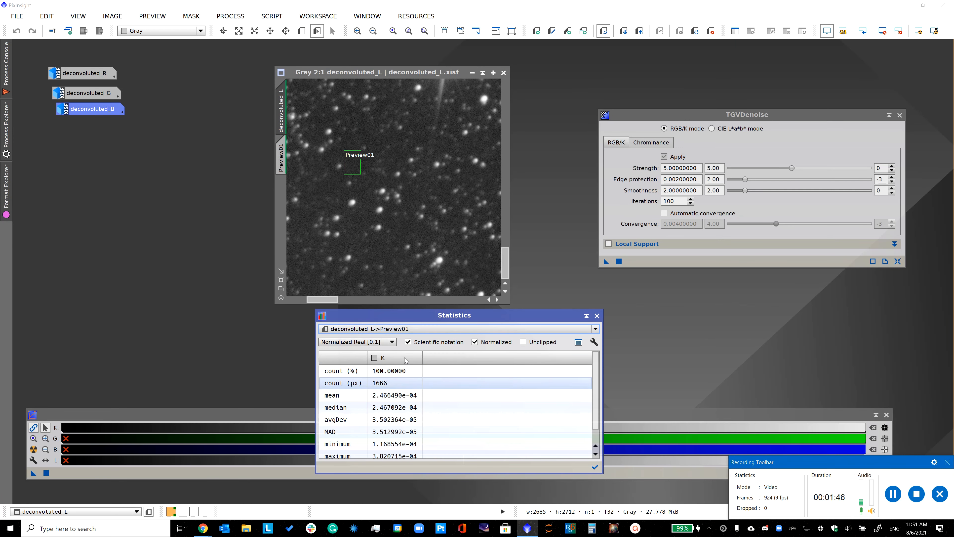
- Add Standard deviation to the statistics listed for the preview
left_click(594, 341)
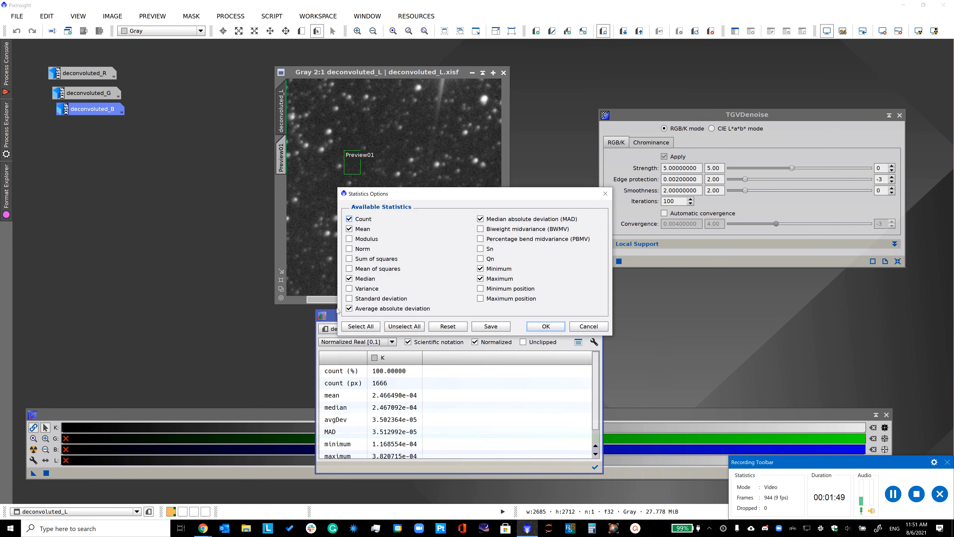
left_click(349, 298)
left_click(546, 326)
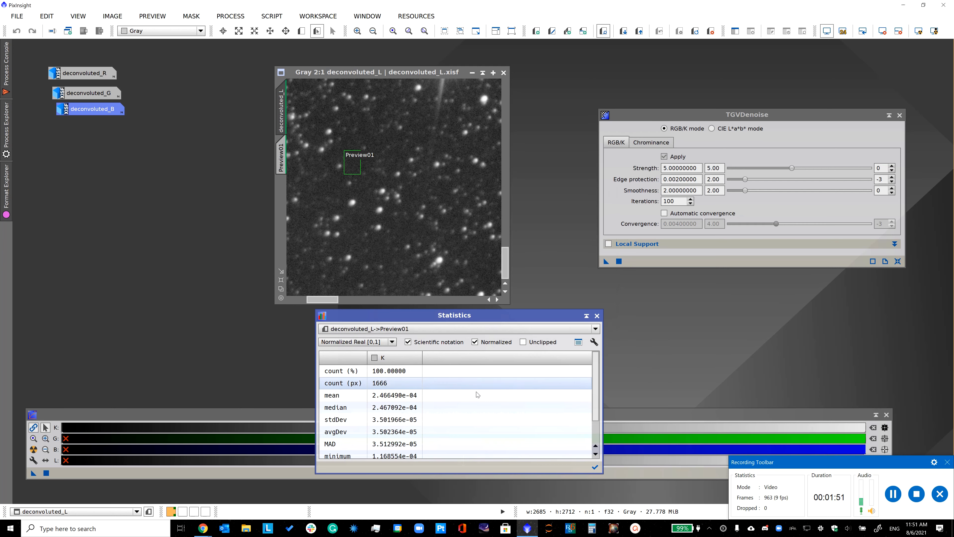
- Set TGVDenoise's edge protection to 3.50 with exponent -5, based on the preview's standard deviation
left_click(392, 420)
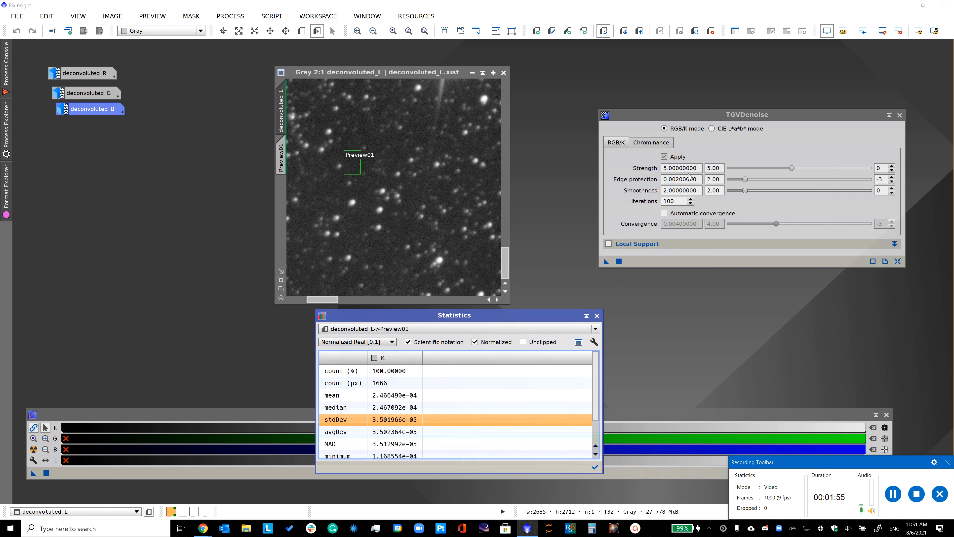
left_click_drag(721, 180, 699, 177)
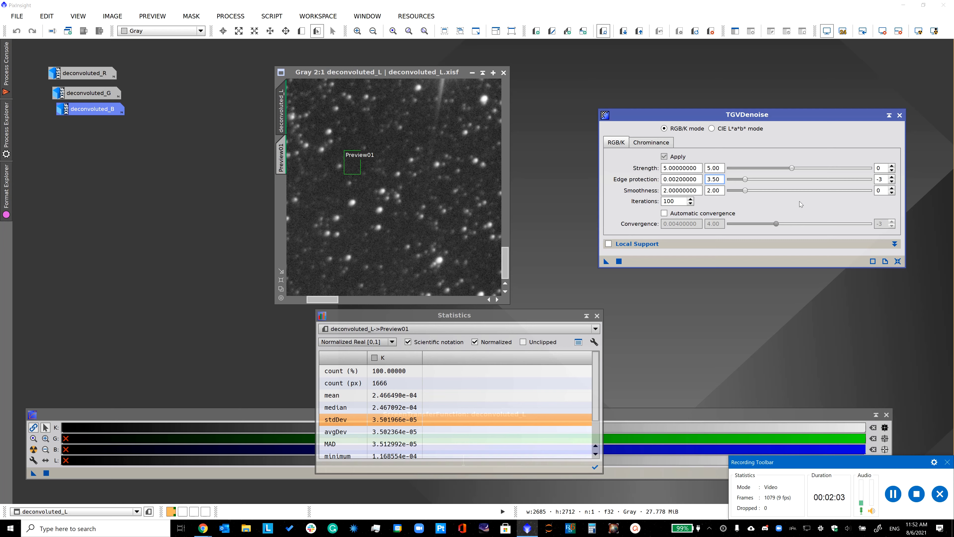
left_click(892, 182)
- Extend Preview01 upward on the star-free background of deconvoluted_L so it covers about 2,480 pixels
left_click(377, 166)
scroll(377, 166, "down", 2)
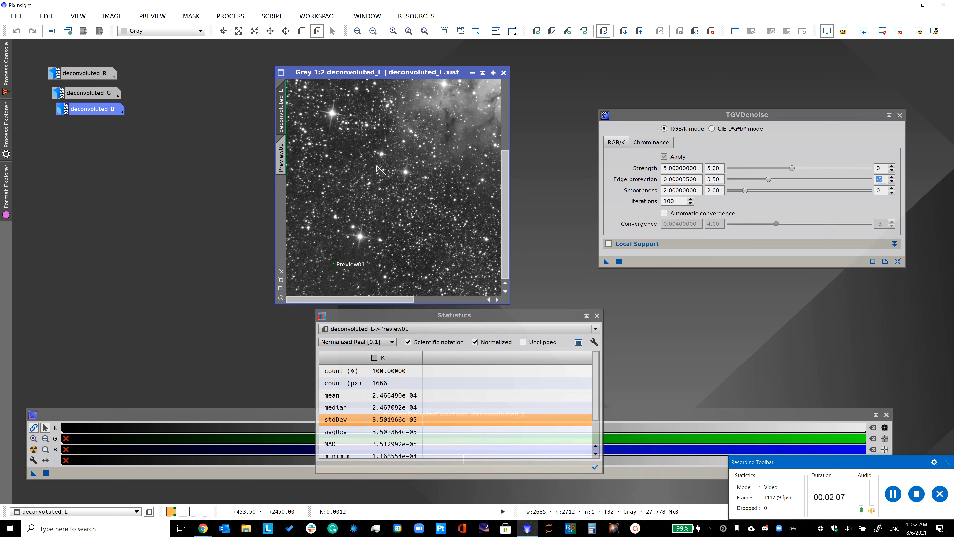
scroll(380, 170, "down", 1)
scroll(379, 169, "up", 6)
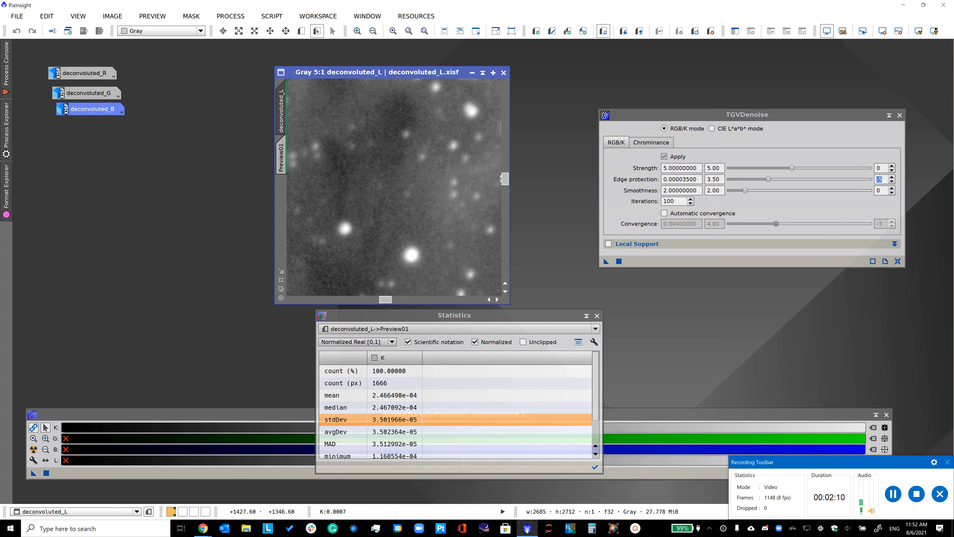
left_click_drag(504, 179, 505, 273)
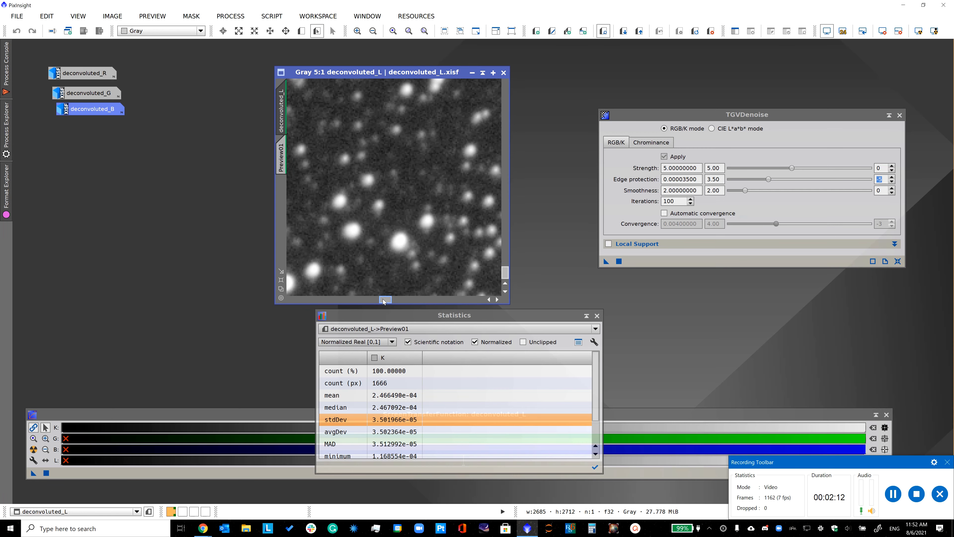
left_click_drag(383, 300, 268, 282)
scroll(419, 240, "down", 1)
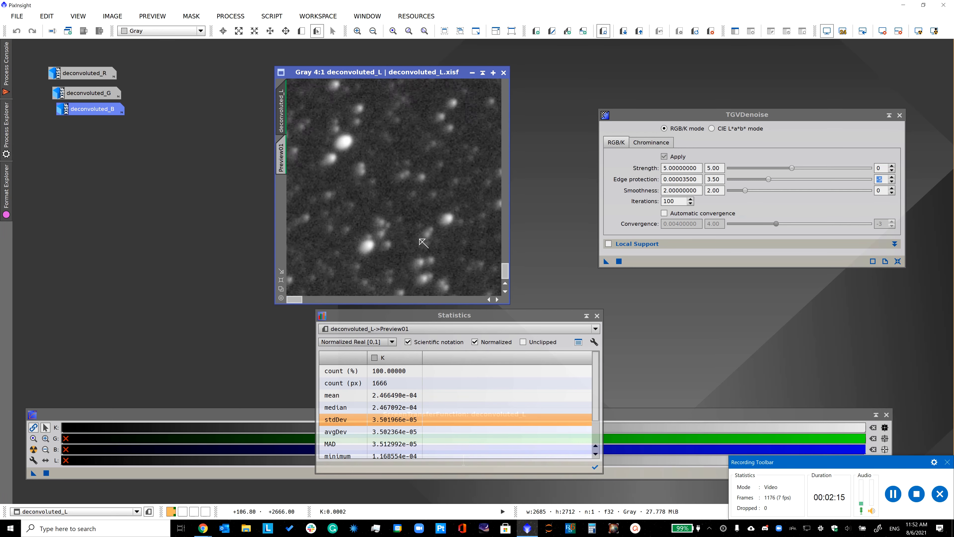
scroll(419, 239, "down", 3)
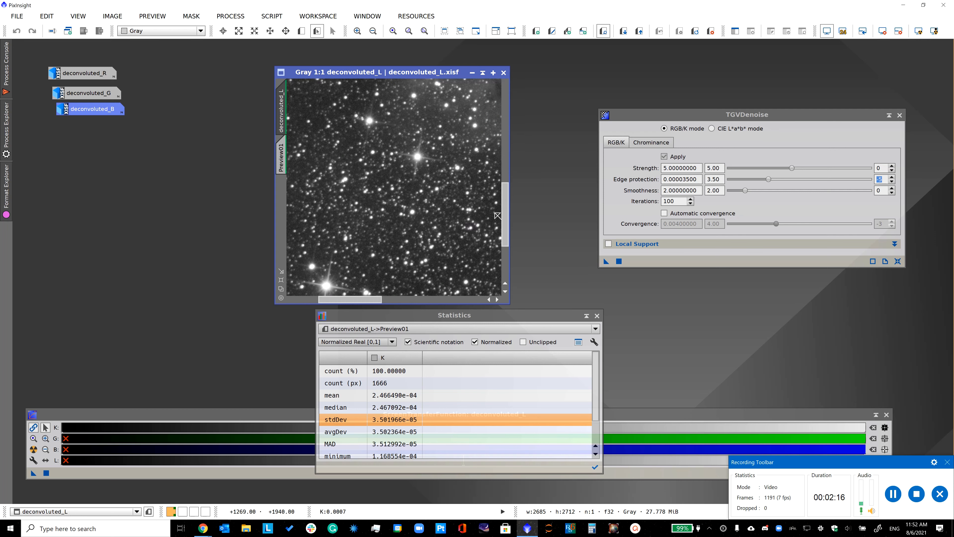
left_click_drag(504, 238, 501, 271)
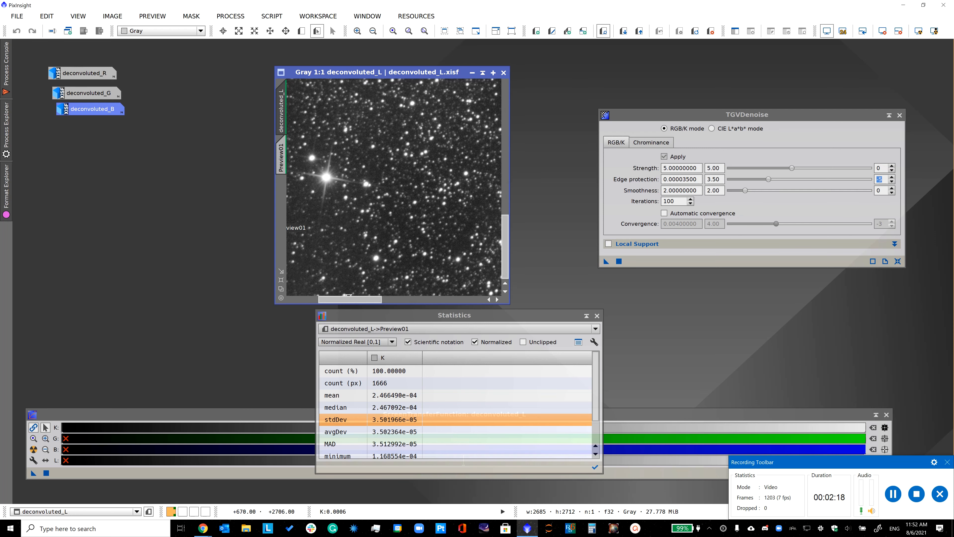
left_click_drag(348, 299, 313, 299)
scroll(358, 269, "up", 1)
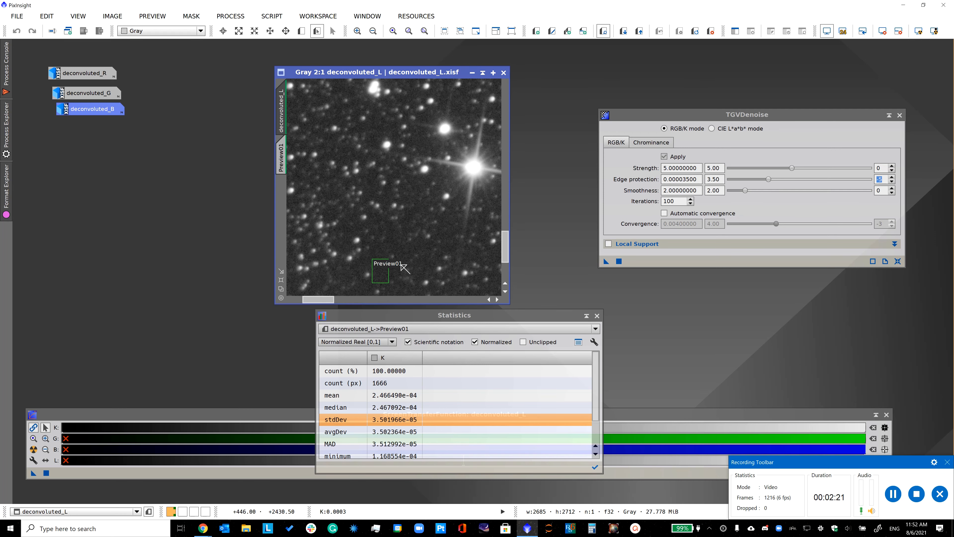
left_click_drag(505, 246, 505, 263)
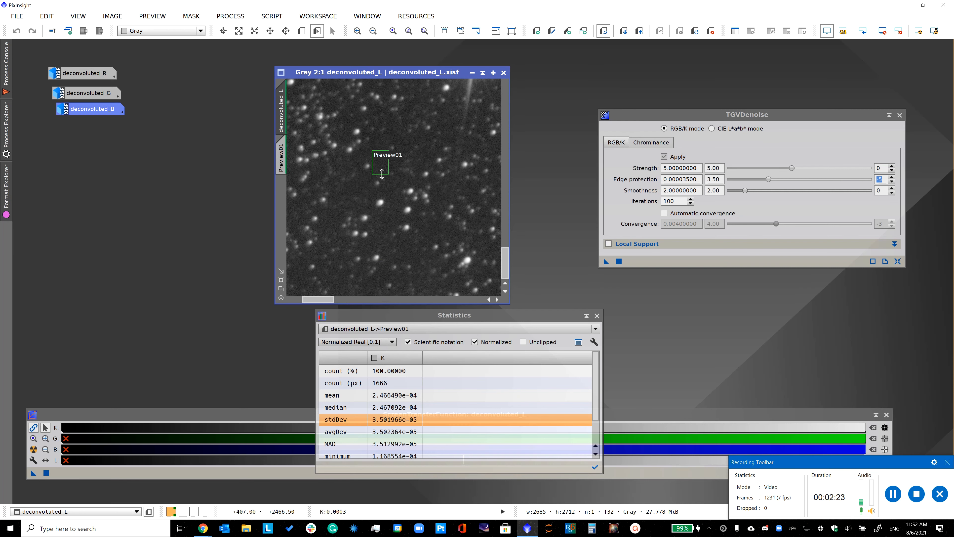
left_click_drag(378, 147, 380, 142)
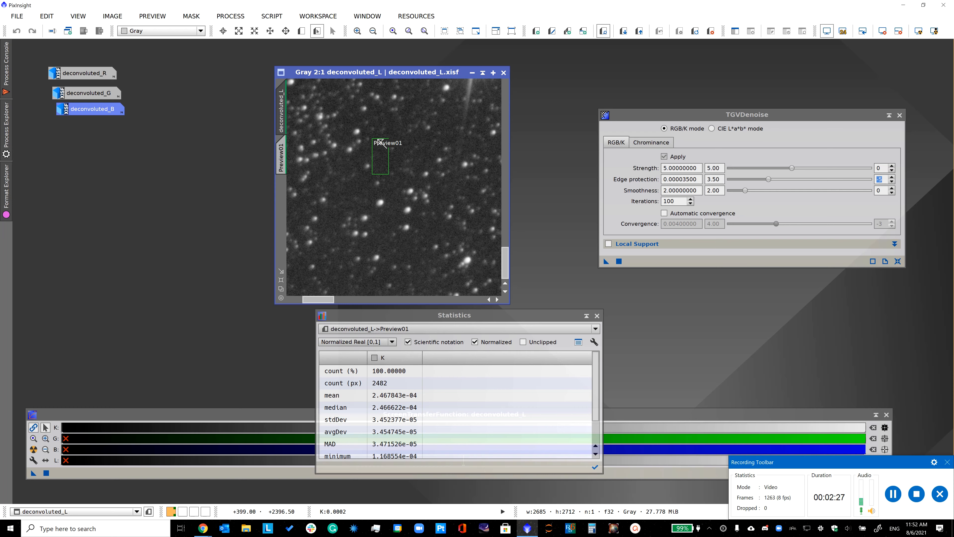
- Define a second preview of about 1605 by 981 pixels around the nebula in deconvoluted_L and show it
scroll(437, 151, "down", 3)
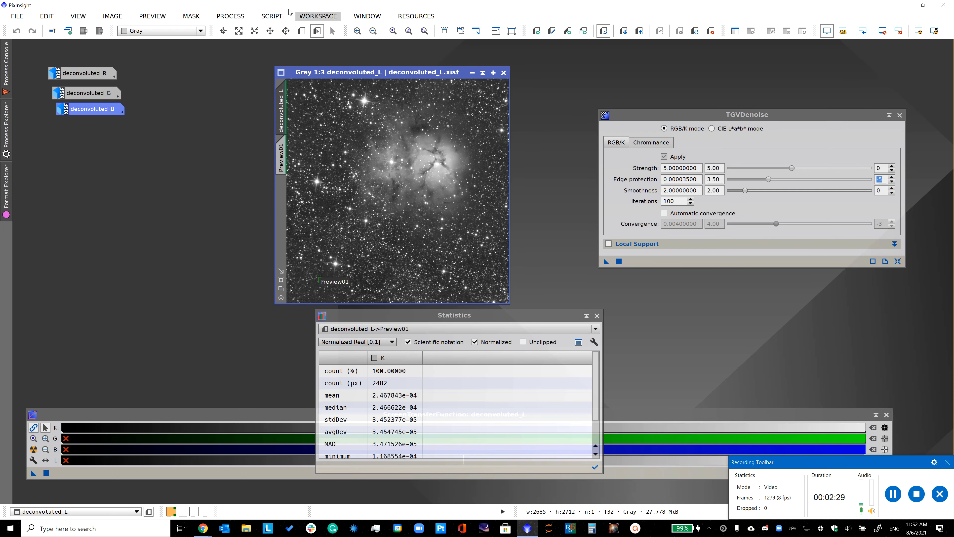
left_click(301, 31)
left_click_drag(335, 119, 467, 199)
left_click(285, 195)
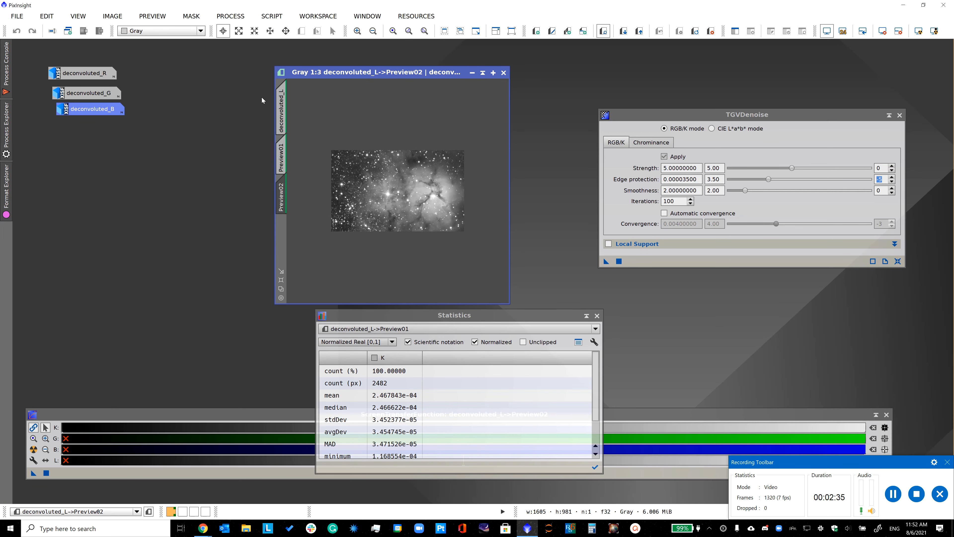
- Duplicate the main deconvoluted_L image beside the original, and clear the workspace by collapsing TGVDenoise and closing Statistics
left_click(281, 106)
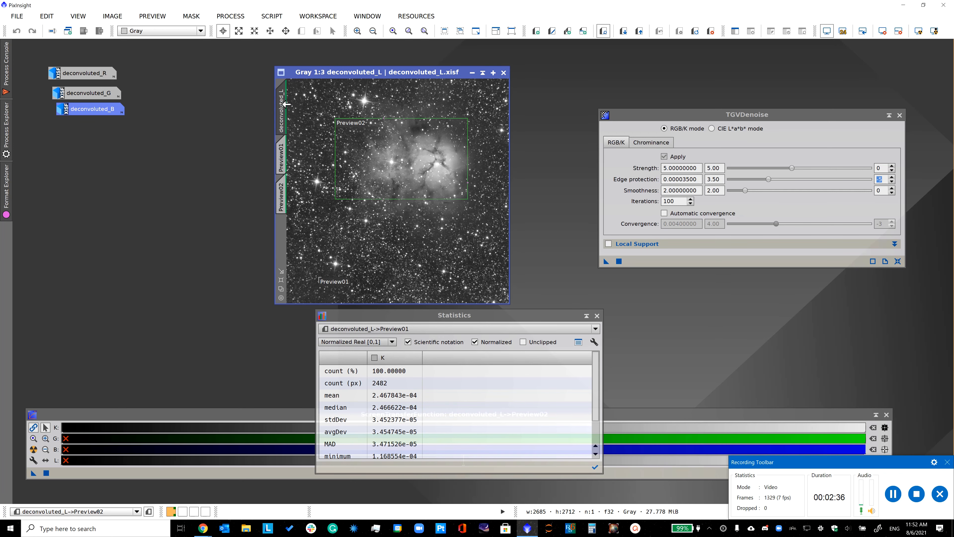
left_click(67, 30)
left_click_drag(227, 85, 688, 74)
left_click(889, 116)
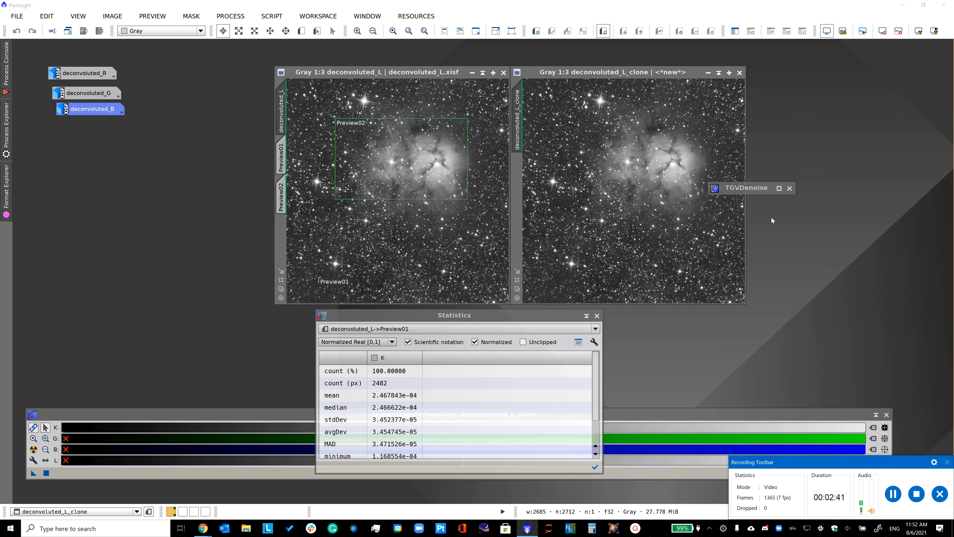
left_click(597, 316)
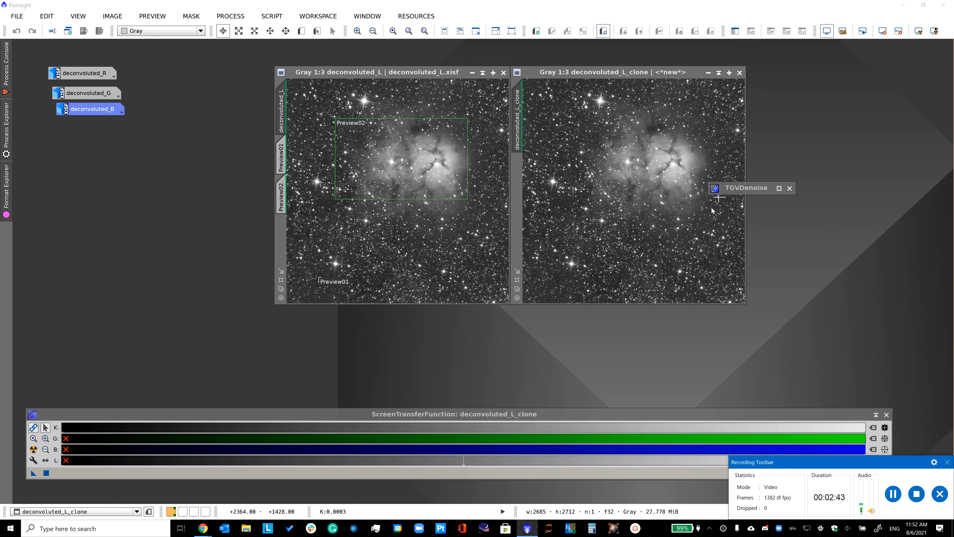
- Open the HistogramTransformation process and make deconvoluted_L_clone the active image
left_click(230, 17)
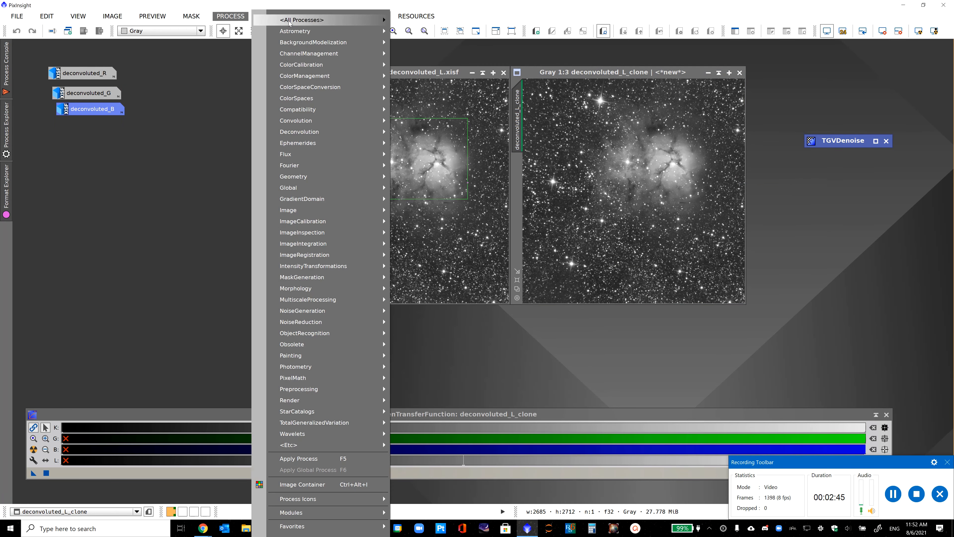
mouse_move(300, 19)
left_click(527, 192)
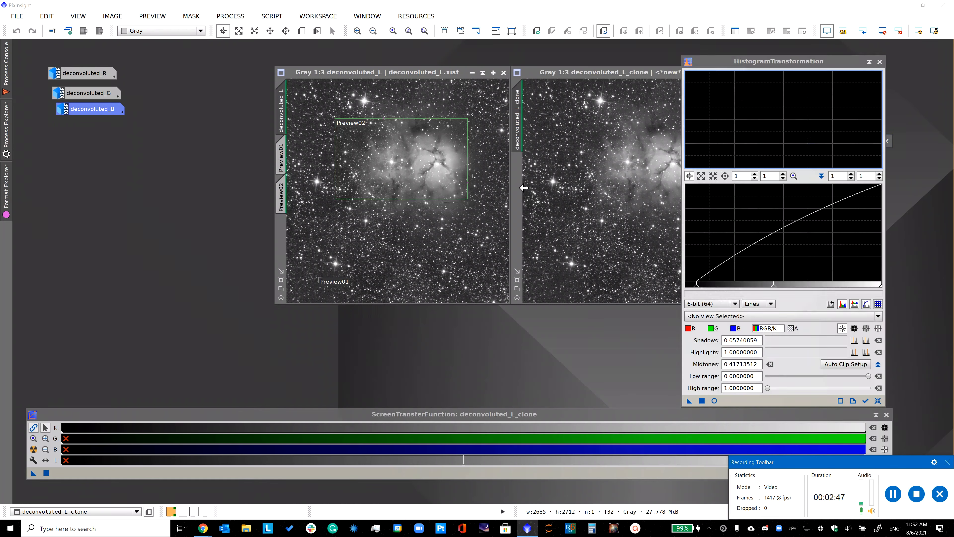
left_click(586, 173)
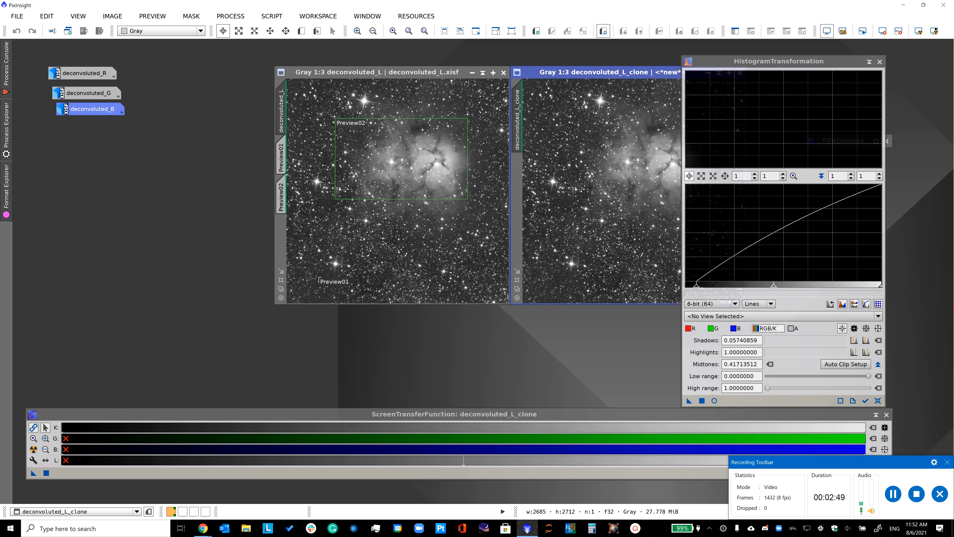
- Transfer the clone's auto stretch to HistogramTransformation and apply it permanently to deconvoluted_L_clone, with the screen stretch reset
left_click(35, 448)
left_click_drag(33, 473, 729, 398)
left_click(702, 401)
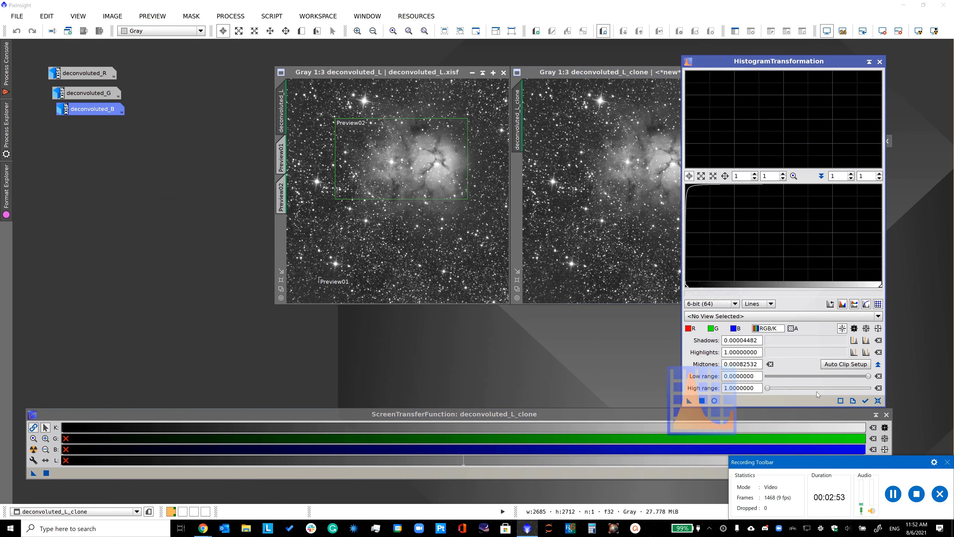
left_click(873, 427)
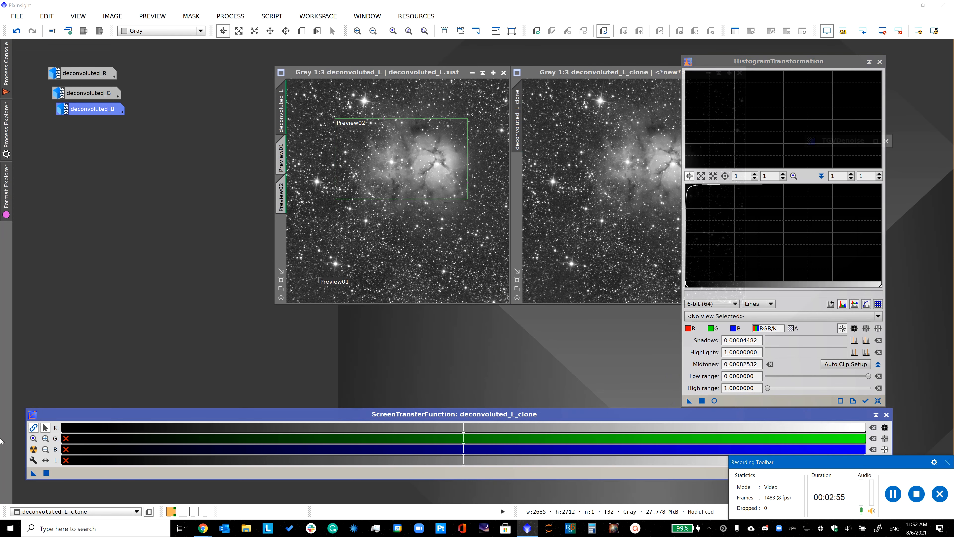
- Auto stretch the clone a second time, apply that stretch through HistogramTransformation, reset the screen stretch and close HistogramTransformation
left_click(33, 448)
left_click_drag(33, 473, 729, 404)
left_click(702, 401)
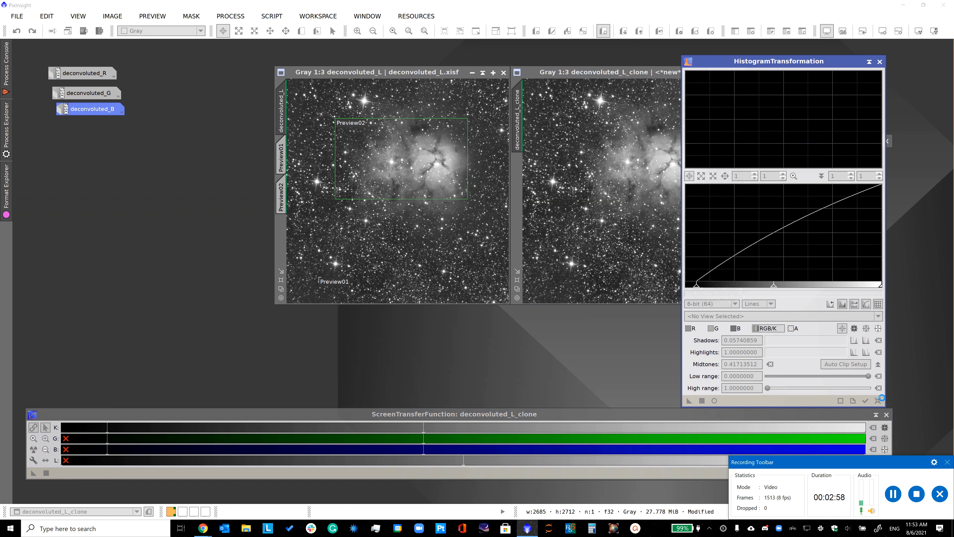
left_click(873, 428)
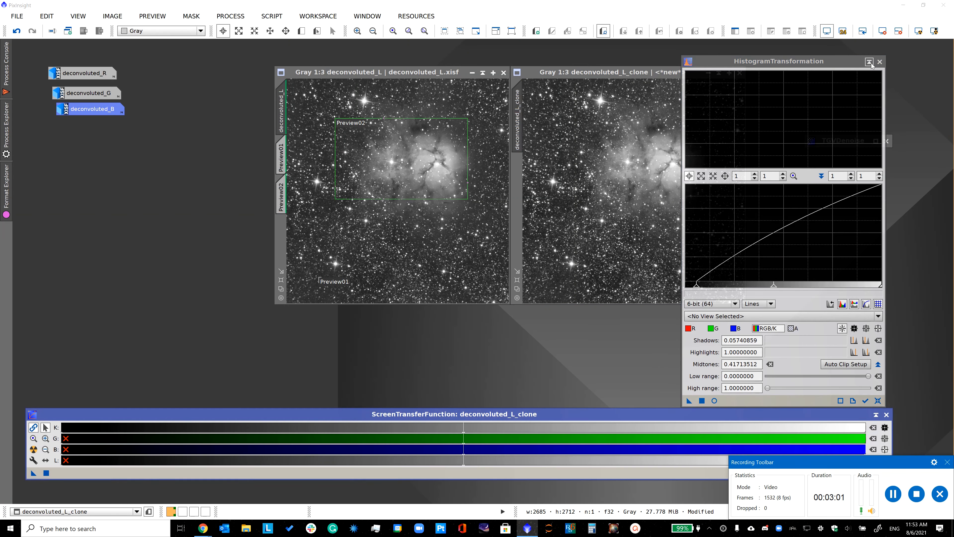
left_click(879, 61)
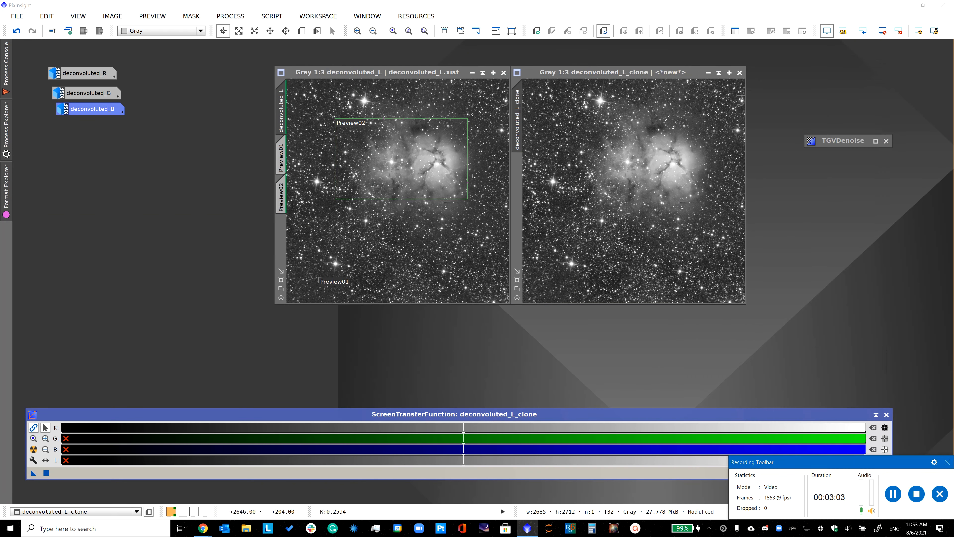
- Apply deconvoluted_L_clone as a mask to deconvoluted_L and invert the mask
left_click_drag(517, 115, 284, 243)
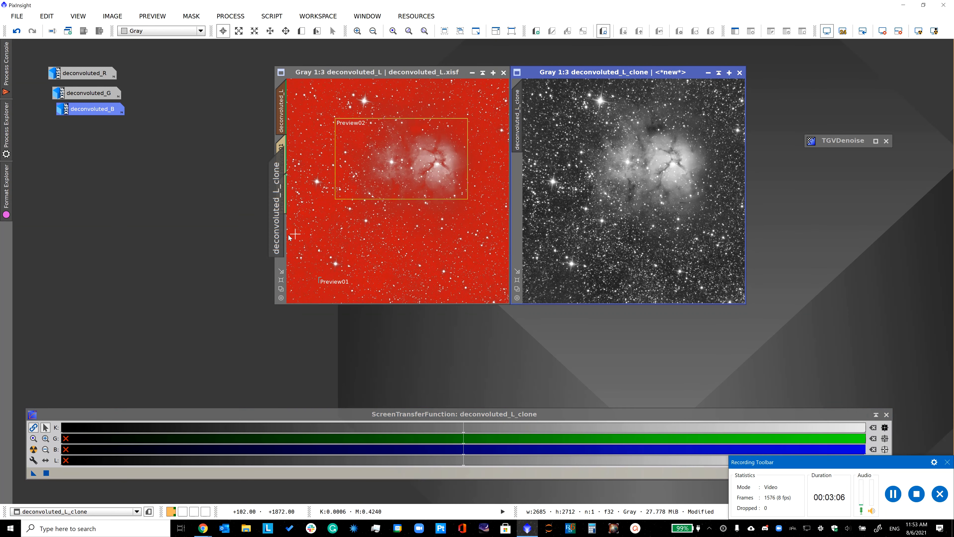
left_click(191, 16)
left_click(342, 154)
left_click(191, 16)
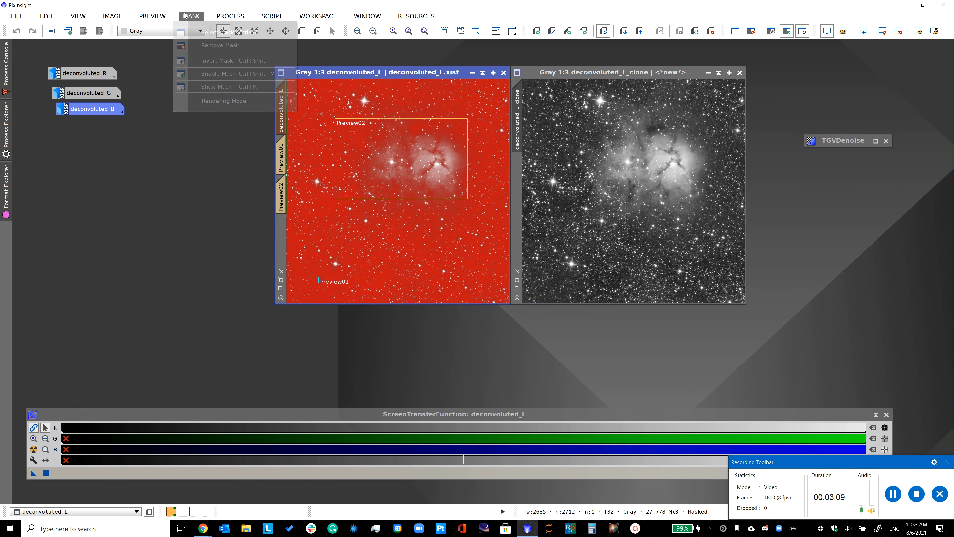
left_click(208, 60)
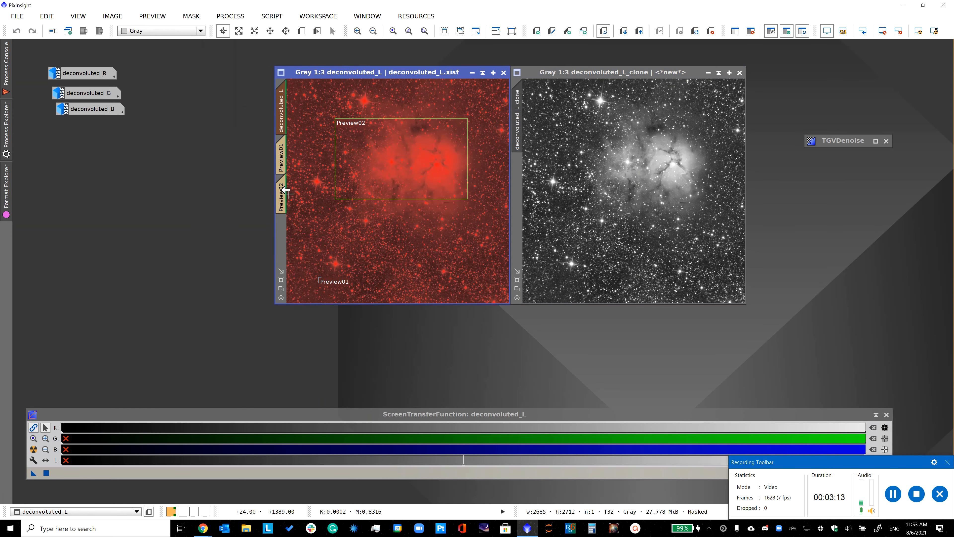
- Show Preview02 of deconvoluted_L at 1:2 with the mask overlay hidden, and move its window clear of the clone
left_click(282, 196)
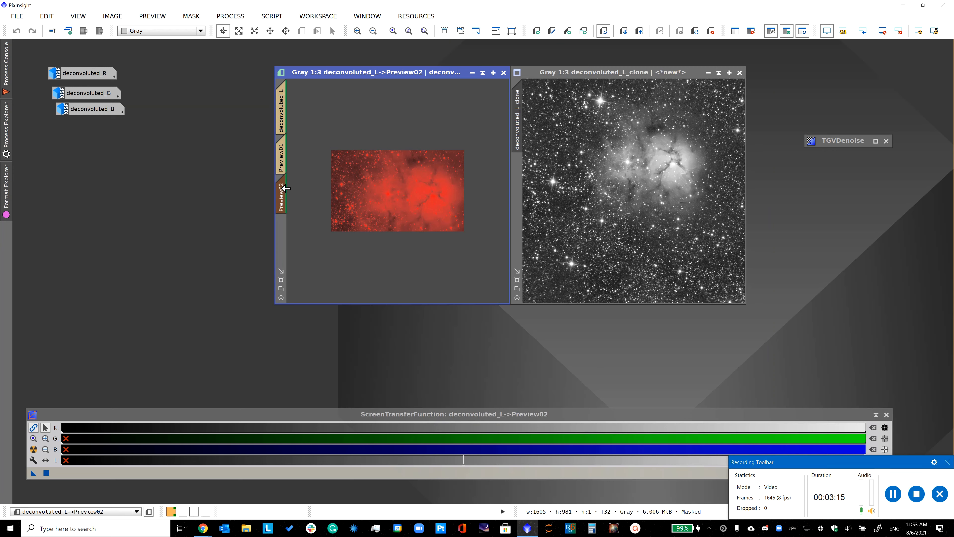
left_click(195, 17)
left_click(273, 85)
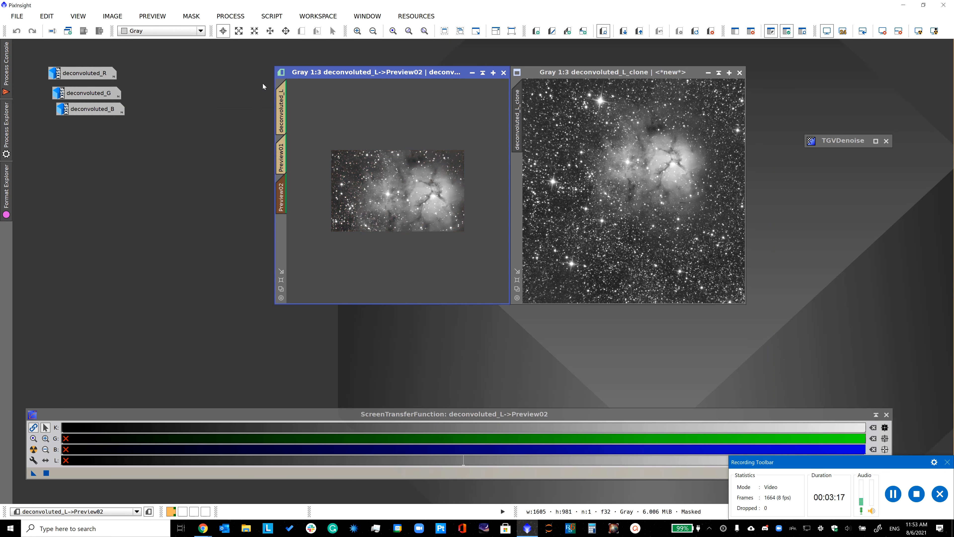
left_click_drag(369, 70, 310, 58)
scroll(369, 165, "up", 1)
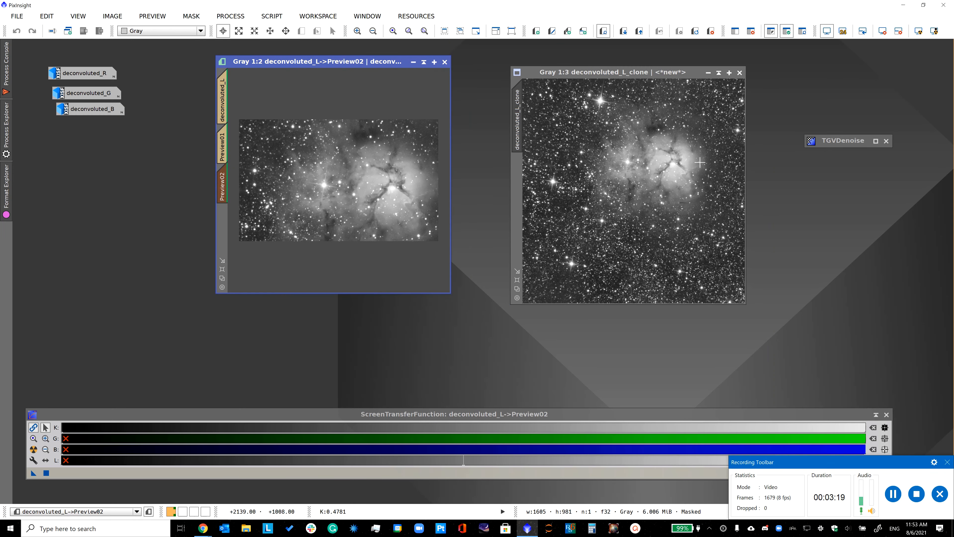
- Set TGVDenoise's strength to 5.00 with exponent -1 and enable local support with deconvoluted_L_clone as the support image
double_click(837, 142)
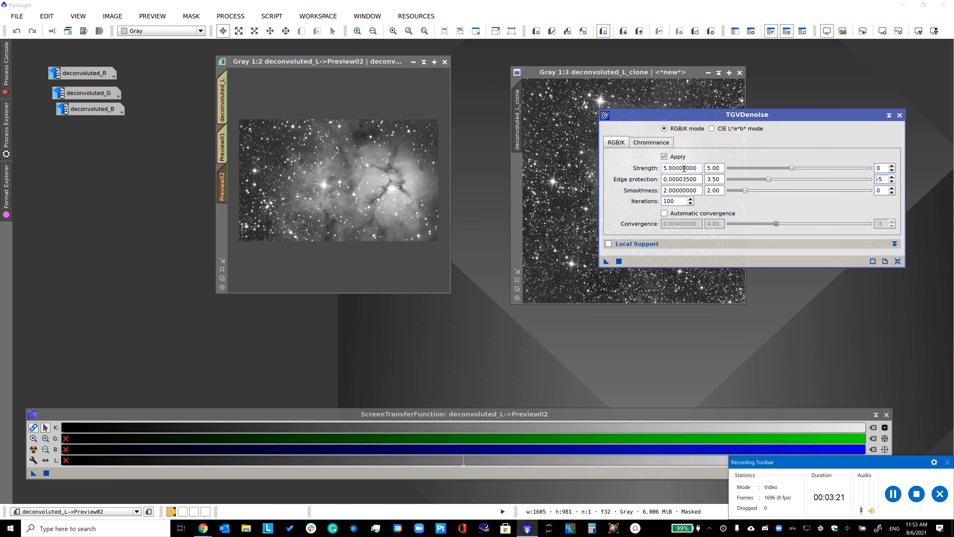
left_click(893, 171)
left_click(641, 244)
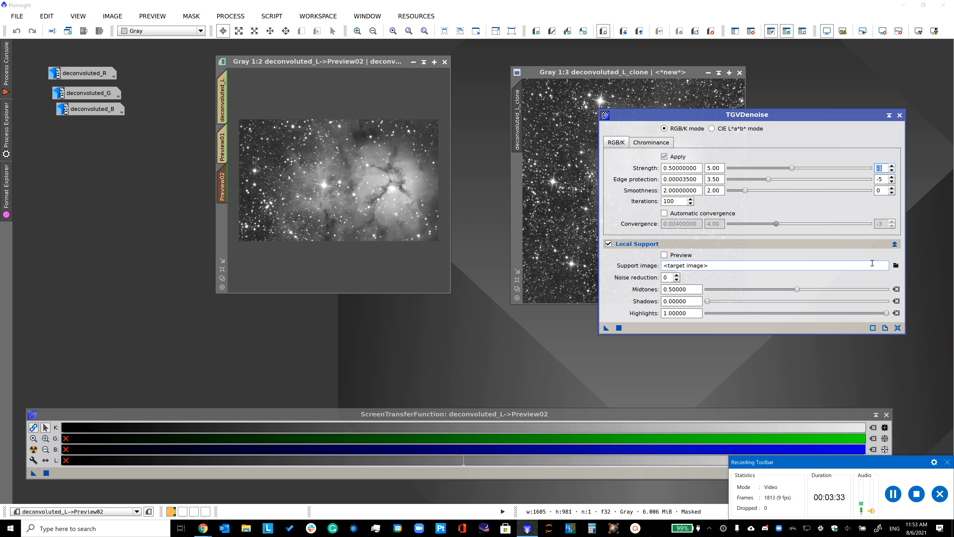
left_click(896, 265)
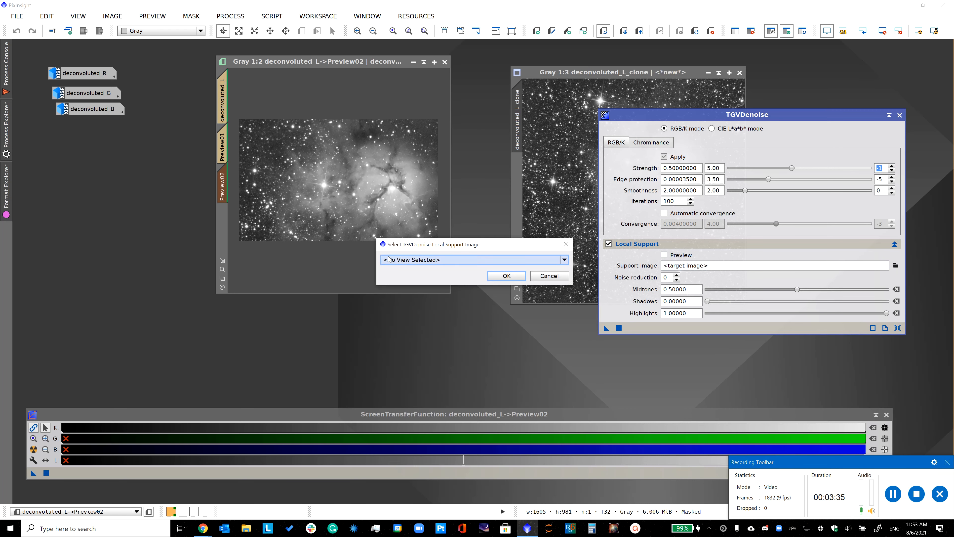
left_click(415, 259)
left_click(421, 300)
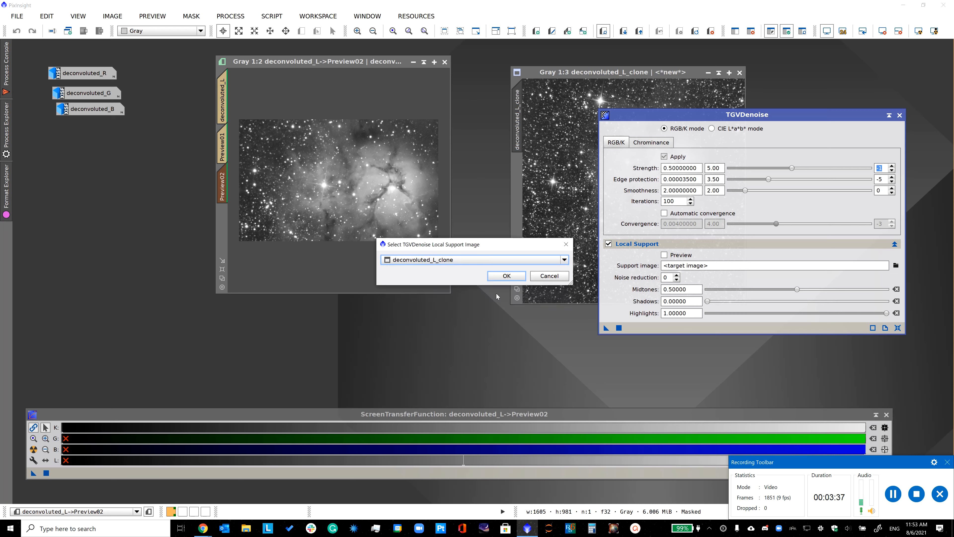
left_click(505, 274)
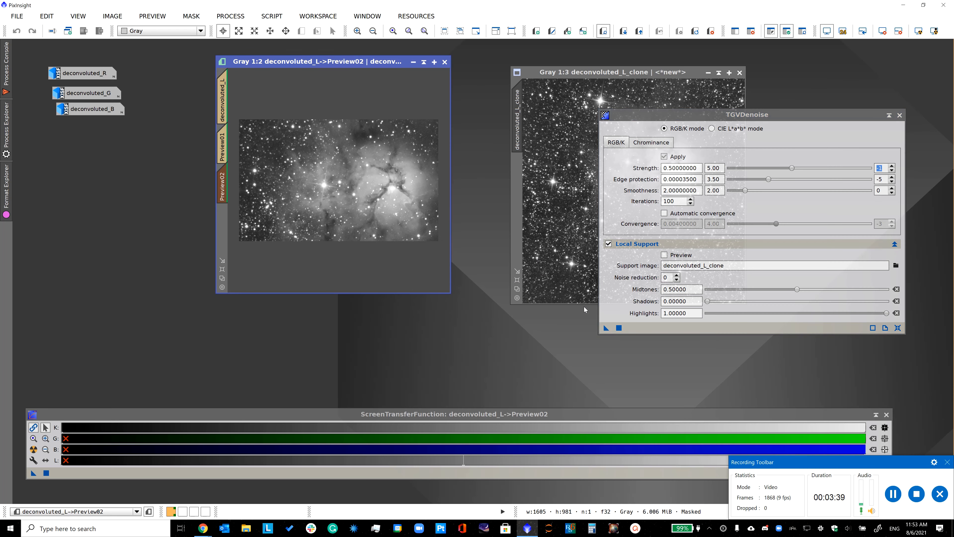
- Apply TGVDenoise to Preview02 and enlarge its window to inspect the denoised nebula at 5:1
left_click(619, 327)
left_click_drag(449, 292, 631, 382)
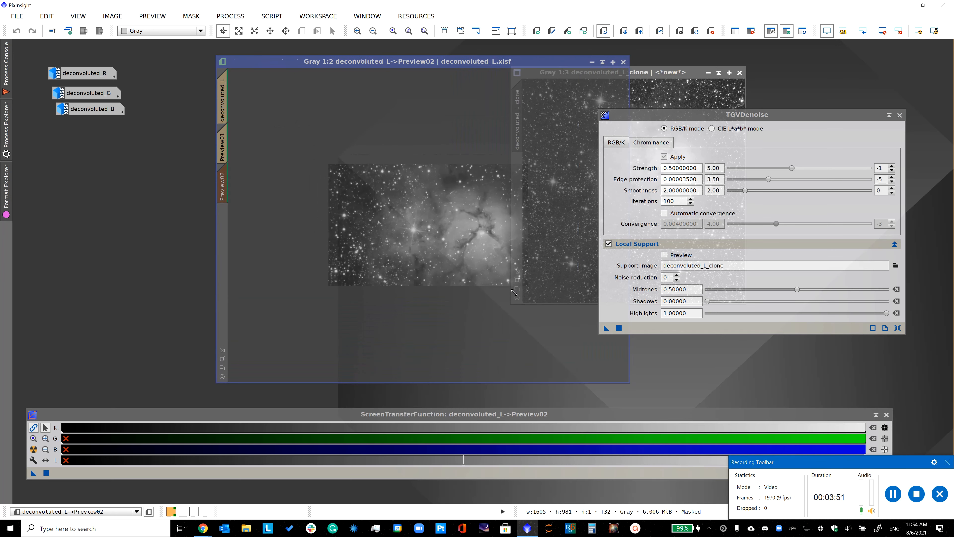
scroll(372, 325, "up", 5)
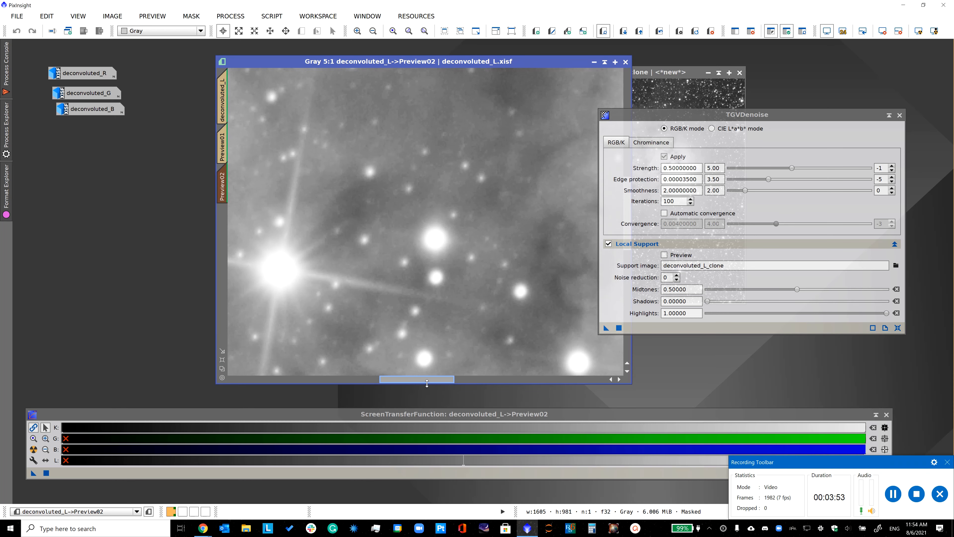
- Examine the denoised Preview02 at several magnifications and set TGVDenoise's strength to 7.00 and smoothness to 3.00
left_click_drag(425, 380, 252, 364)
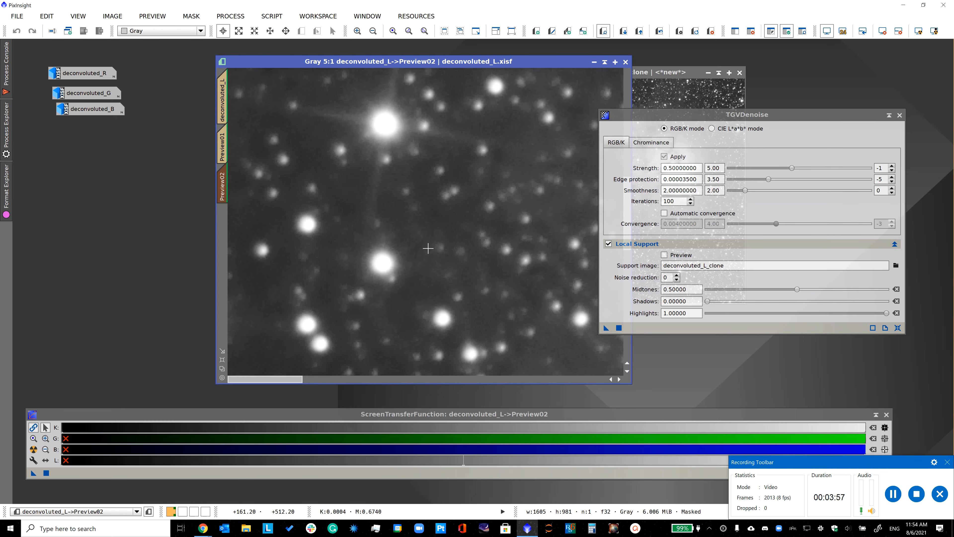
scroll(427, 248, "down", 4)
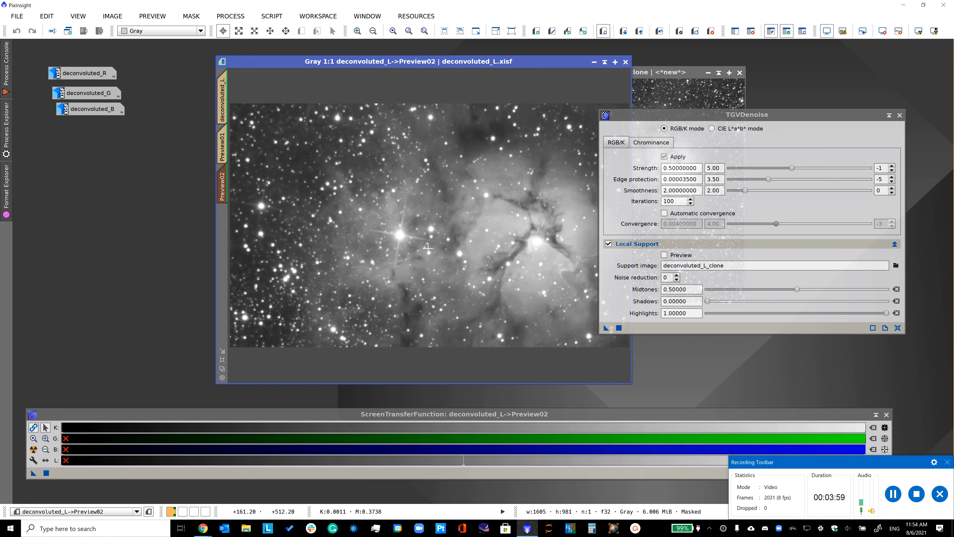
scroll(428, 248, "up", 2)
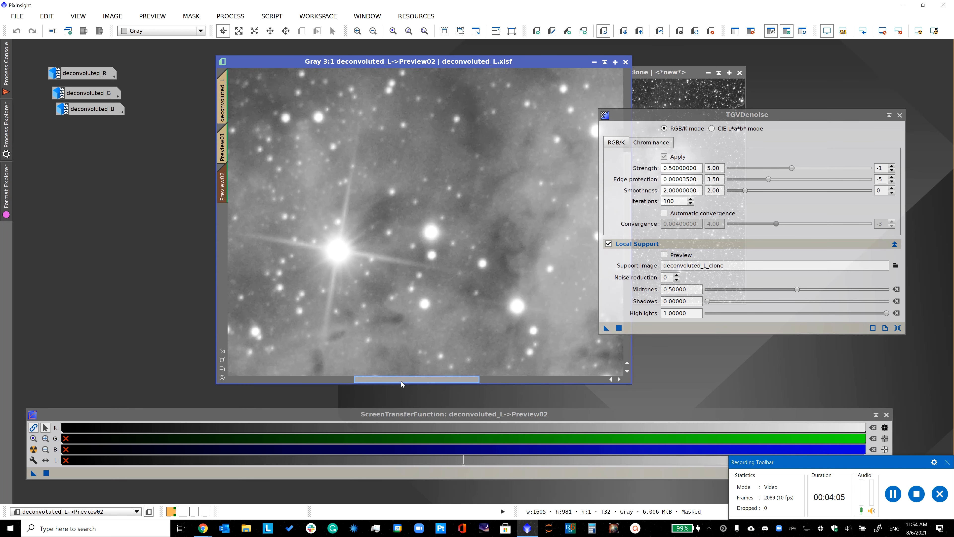
scroll(402, 382, "down", 2)
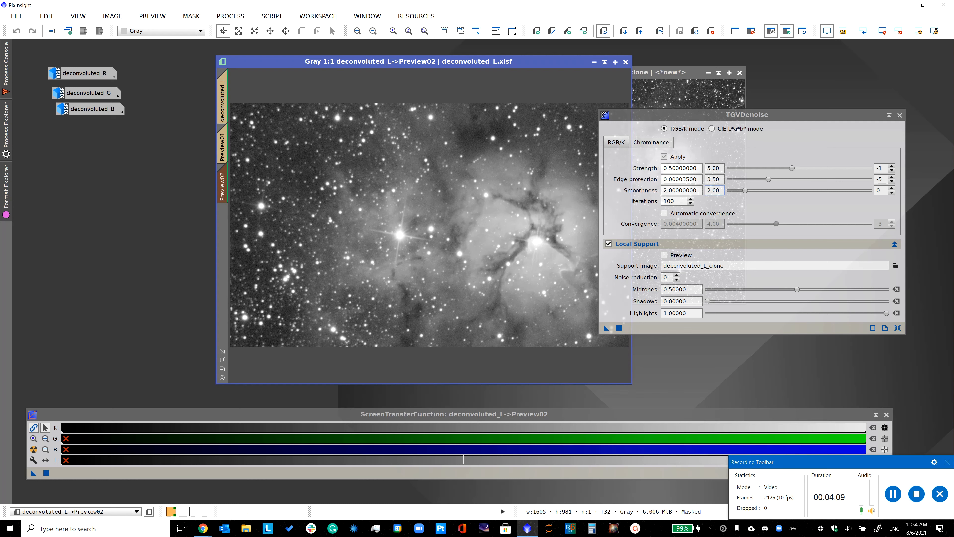
left_click(715, 168)
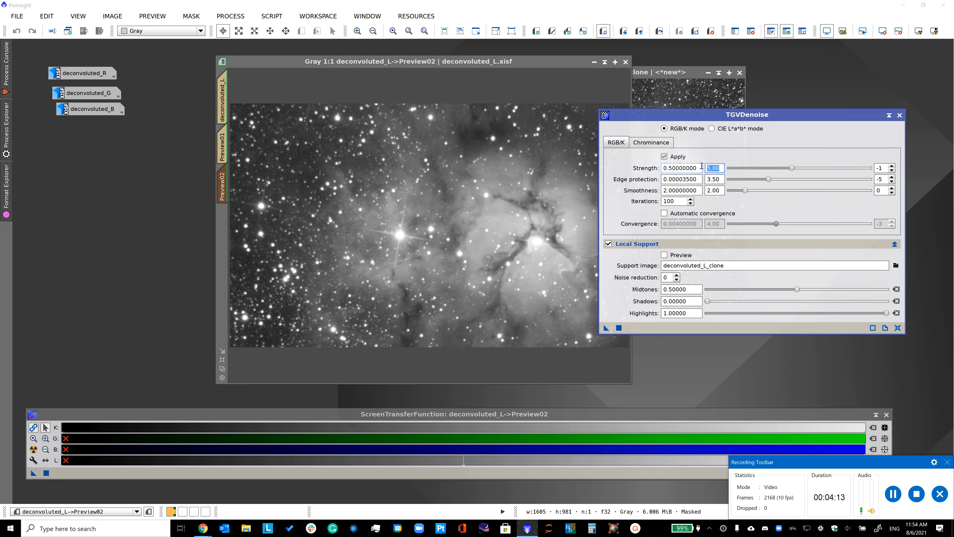
type("7")
key("Return")
left_click(720, 191)
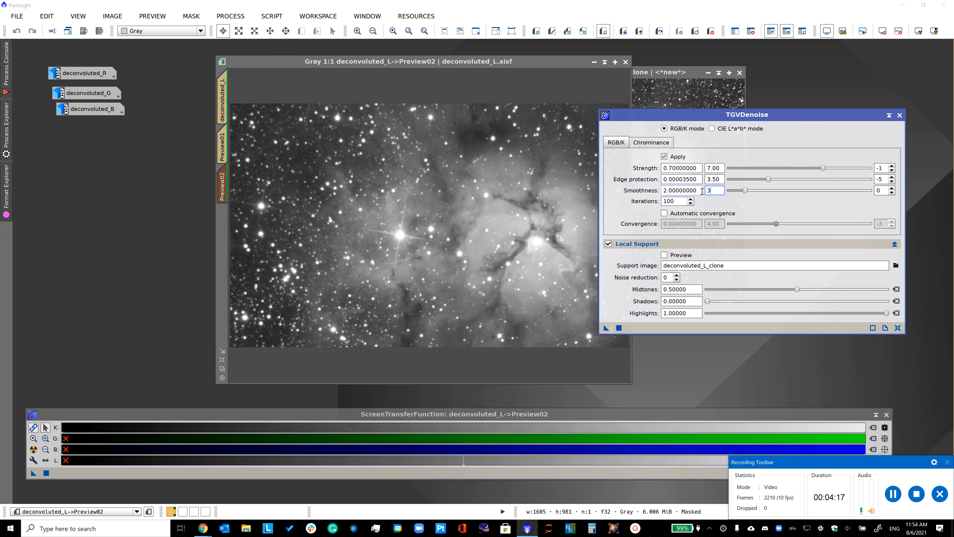
key("Return")
- Try TGVDenoise on Preview02, refresh its auto stretch and compare the nebula before and after at 7:1
scroll(439, 218, "up", 6)
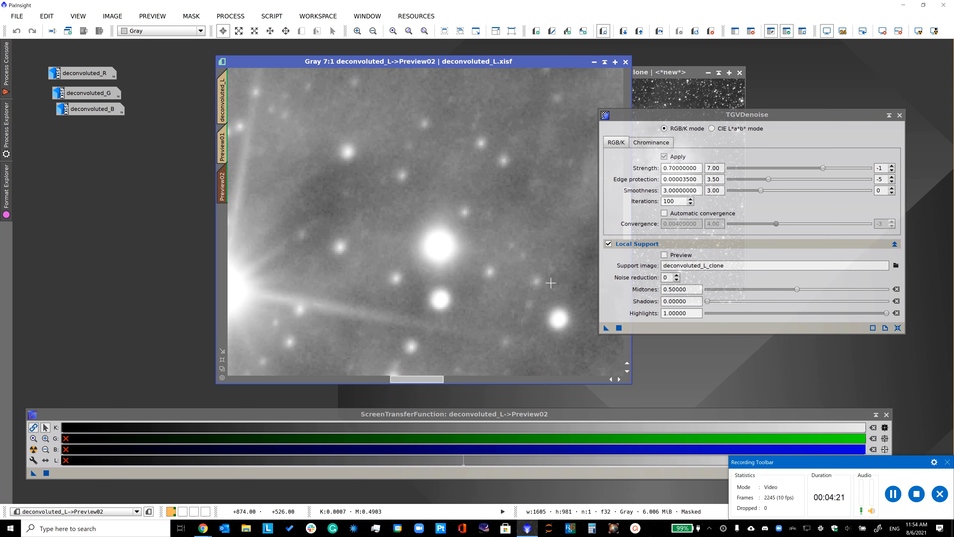
left_click(619, 327)
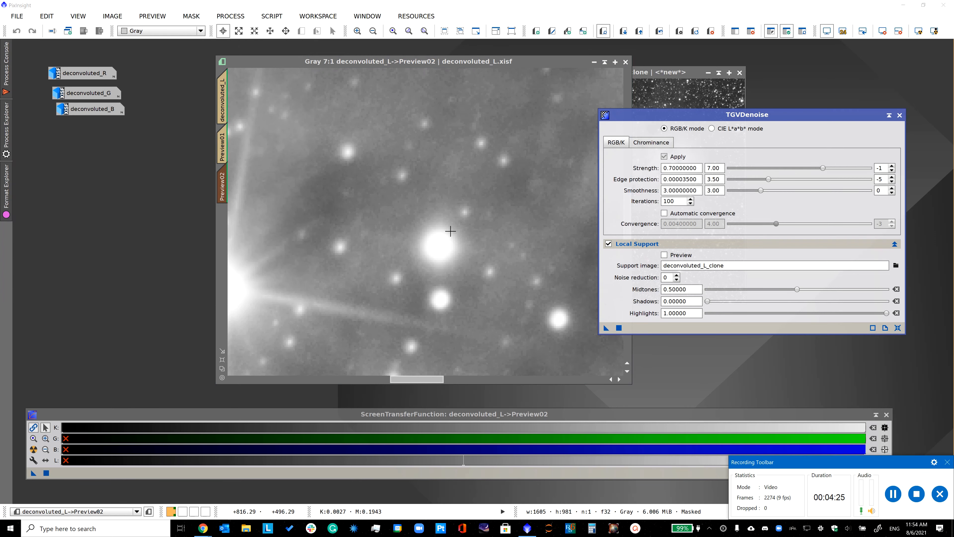
scroll(451, 229, "down", 6)
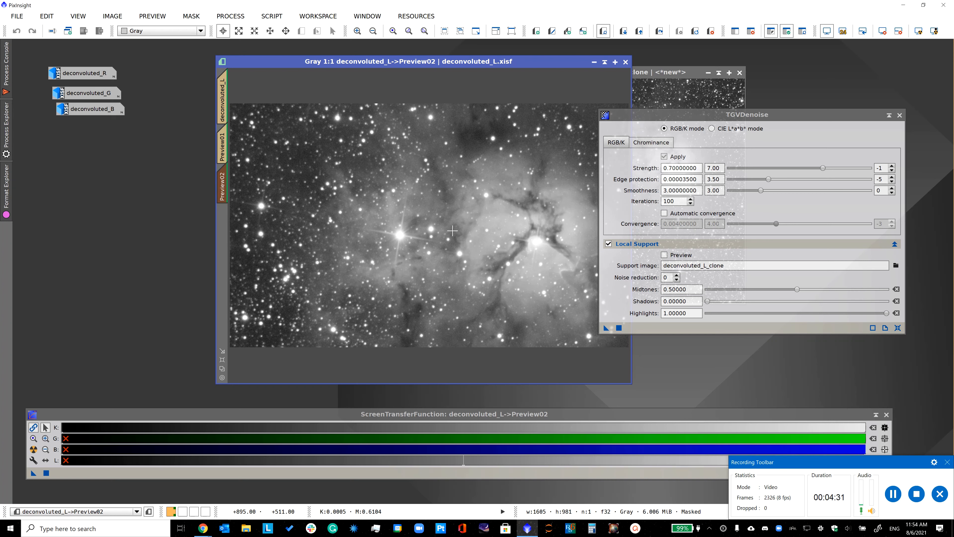
left_click(34, 448)
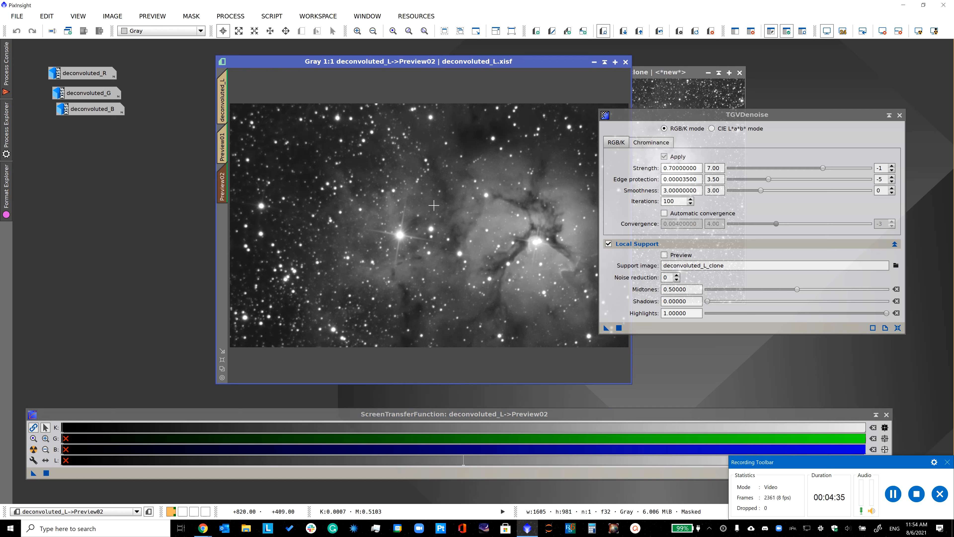
key("ctrl+shift+z")
scroll(425, 220, "up", 6)
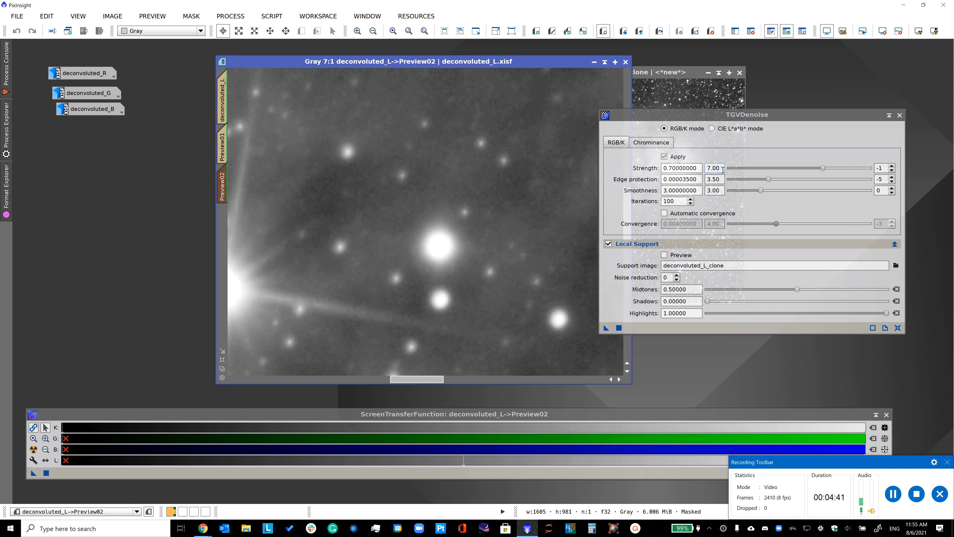
- Set TGVDenoise's smoothness to 1.75 and strength to 5.50 with exponent -1
left_click(706, 191)
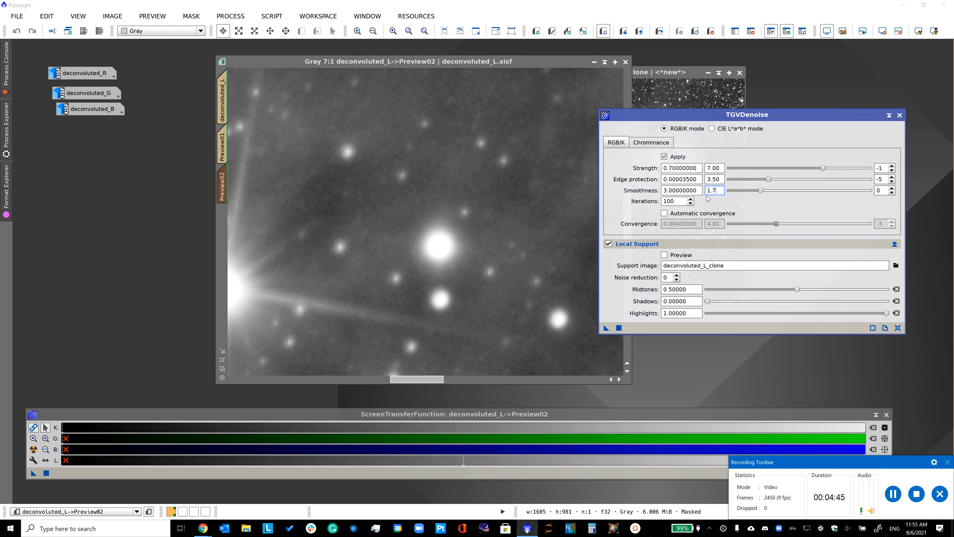
type("1.75")
left_click(718, 168)
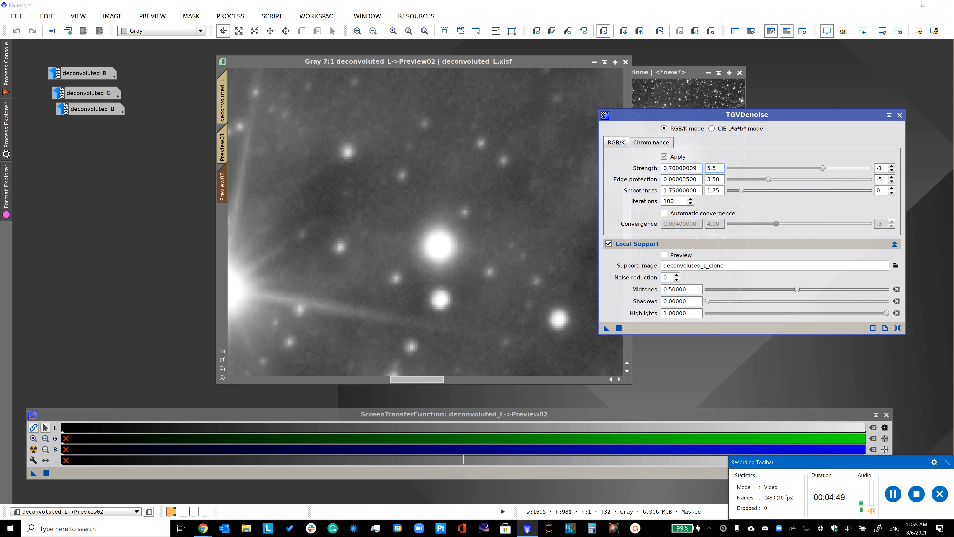
left_click(487, 216)
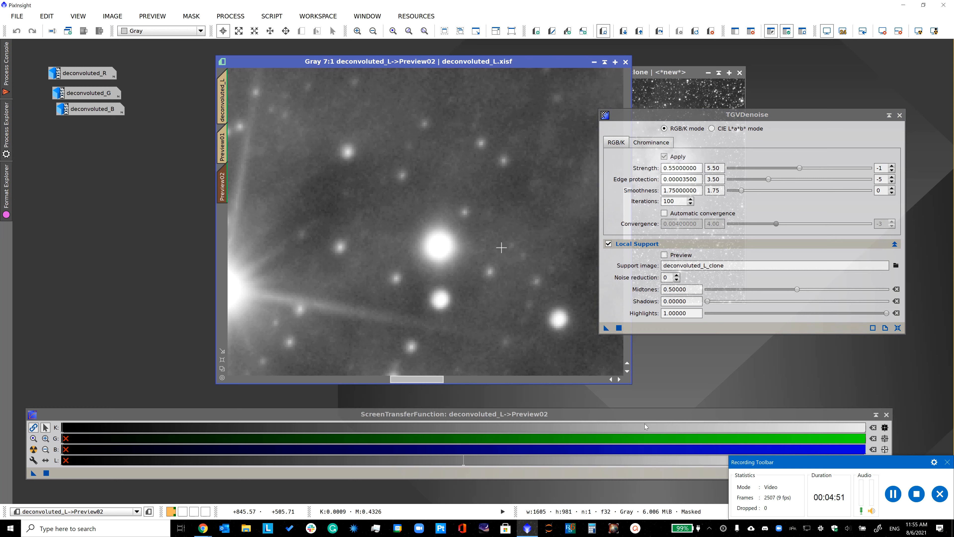
- Apply TGVDenoise to Preview02 and inspect the smoothed nebula and stars between 1:2 and 5:1
left_click(614, 333)
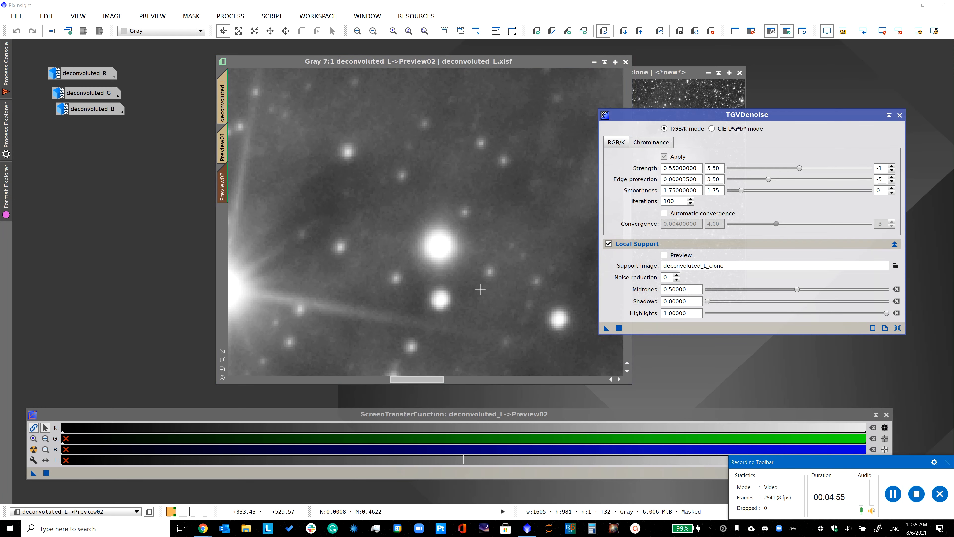
scroll(479, 289, "down", 6)
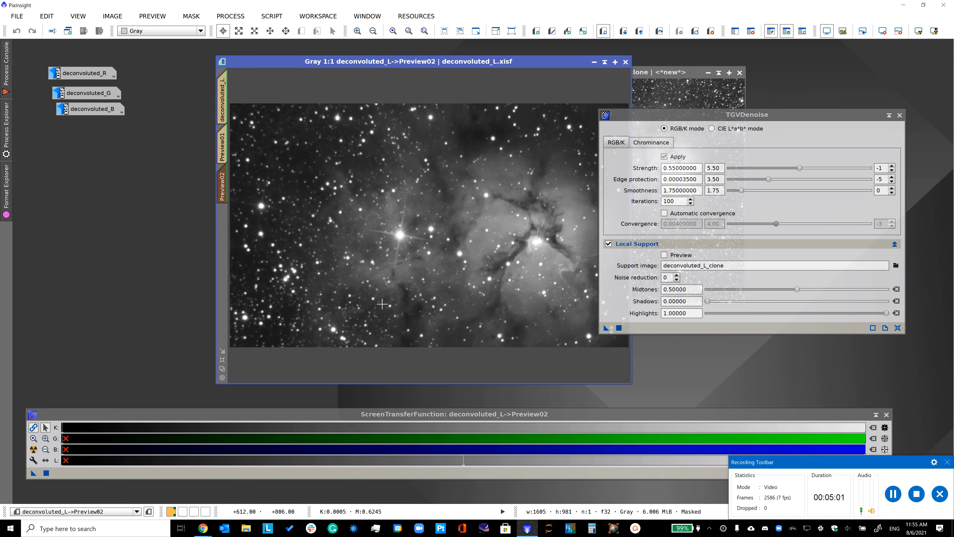
scroll(382, 303, "up", 4)
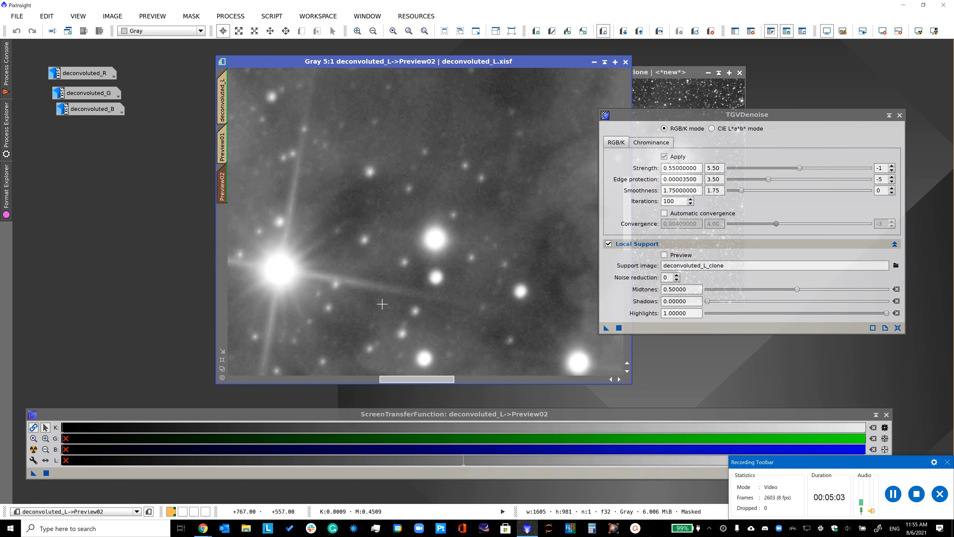
scroll(382, 304, "down", 5)
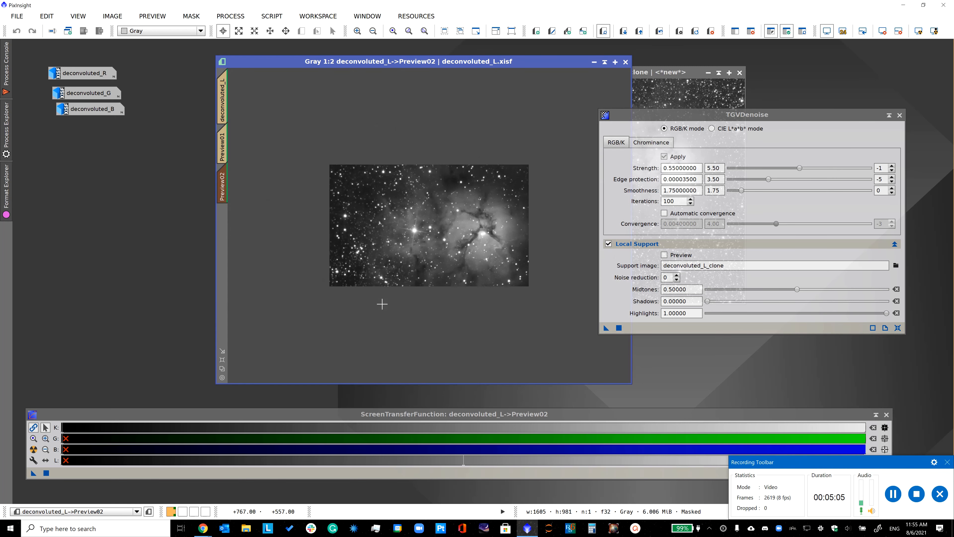
scroll(382, 303, "up", 1)
- Apply TGVDenoise to the full deconvoluted_L image and save it to its existing file
left_click(152, 15)
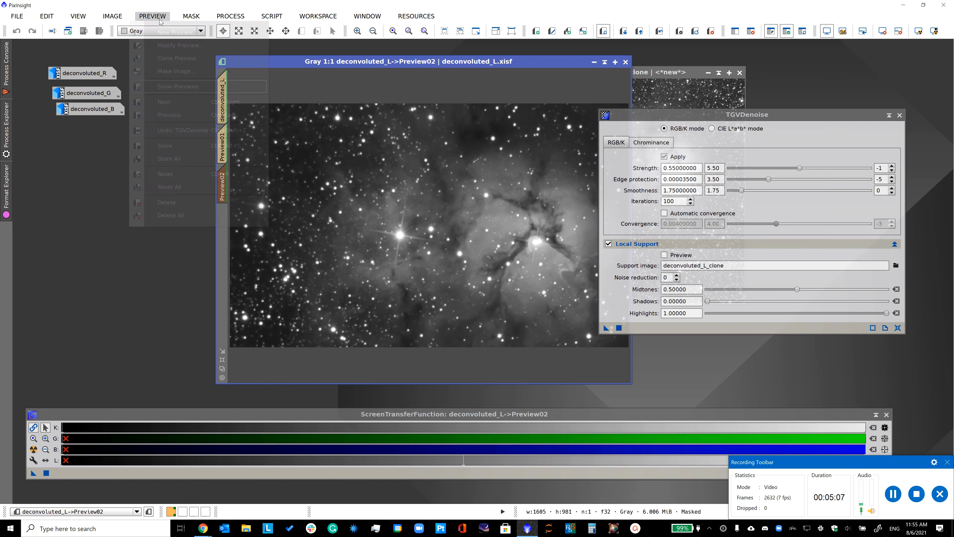
left_click(401, 89)
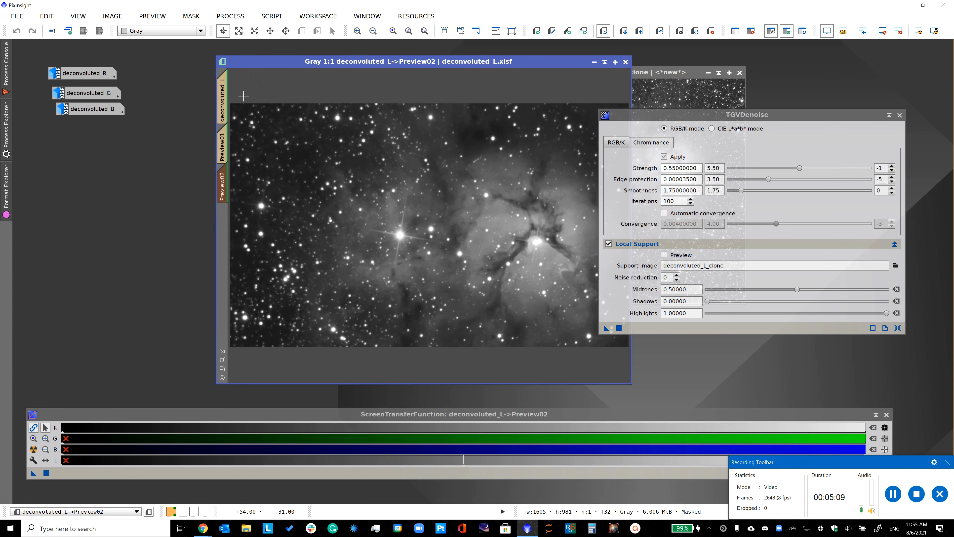
left_click(223, 98)
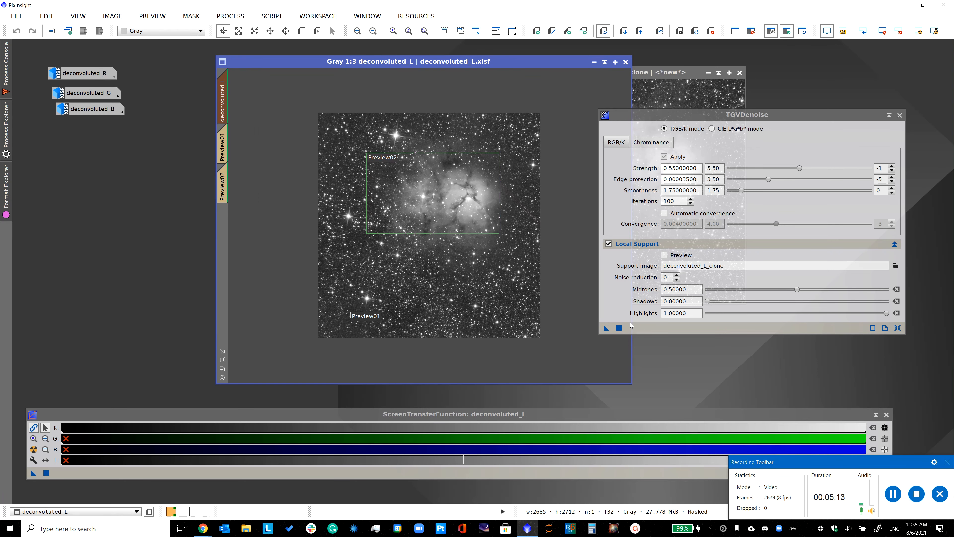
left_click(621, 328)
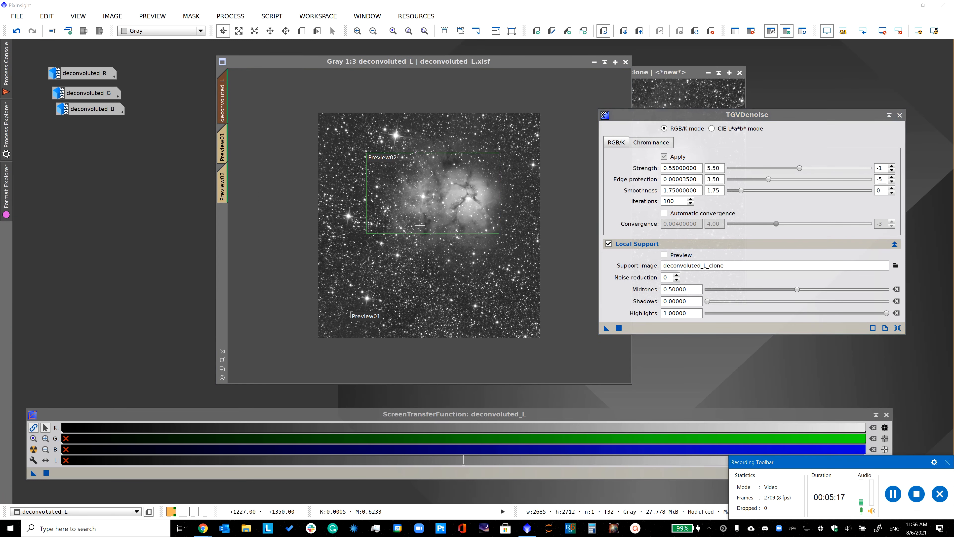
scroll(419, 225, "up", 4)
scroll(419, 225, "down", 4)
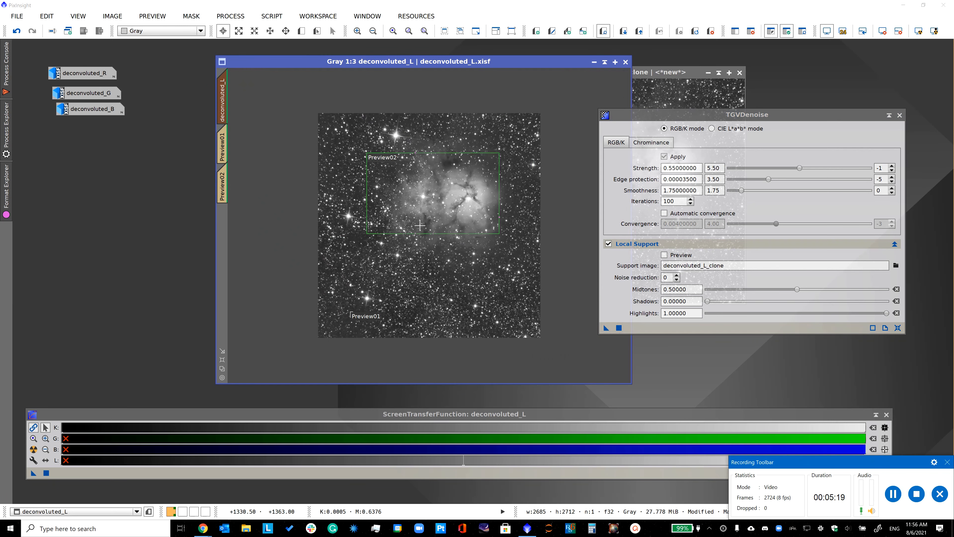
left_click(17, 16)
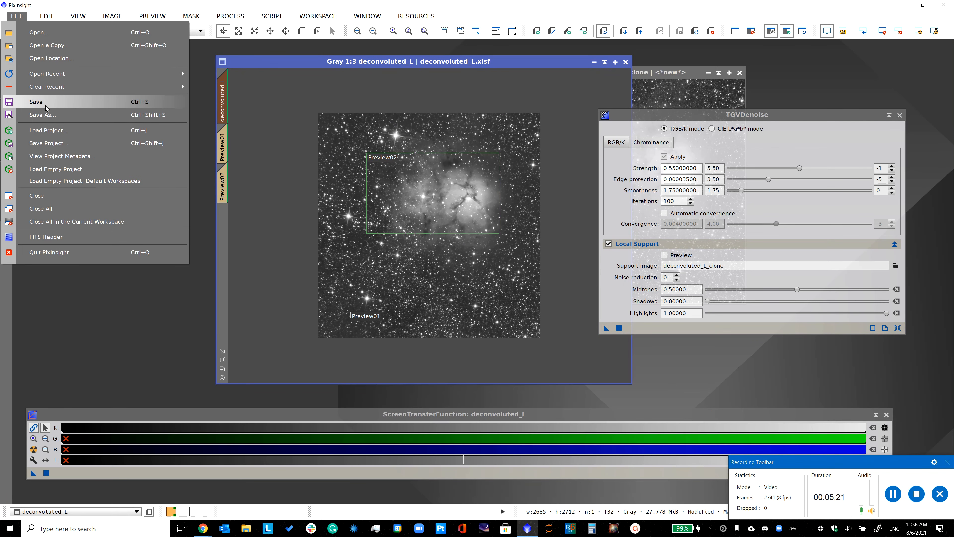
left_click(36, 102)
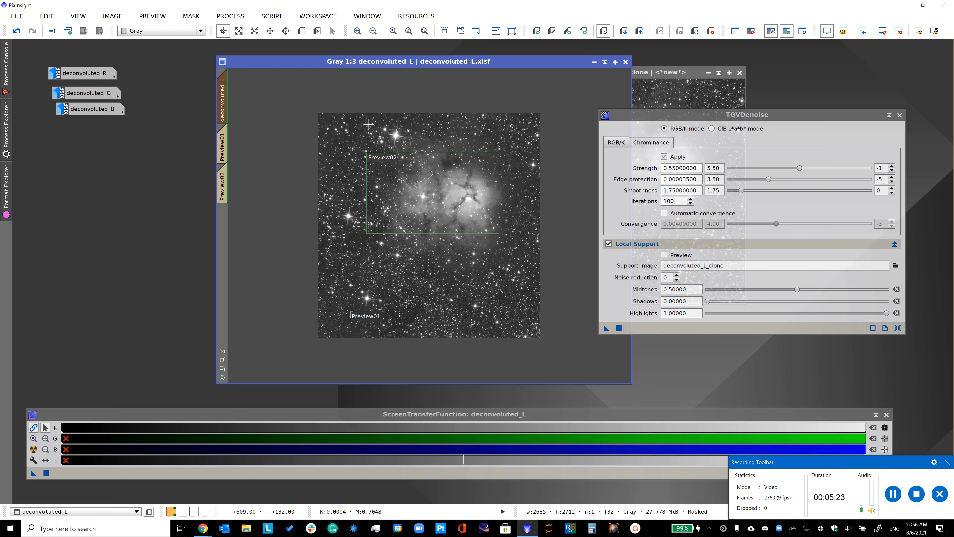
- Minimize TGVDenoise and close deconvoluted_L_clone, discarding its unsaved data
left_click(889, 115)
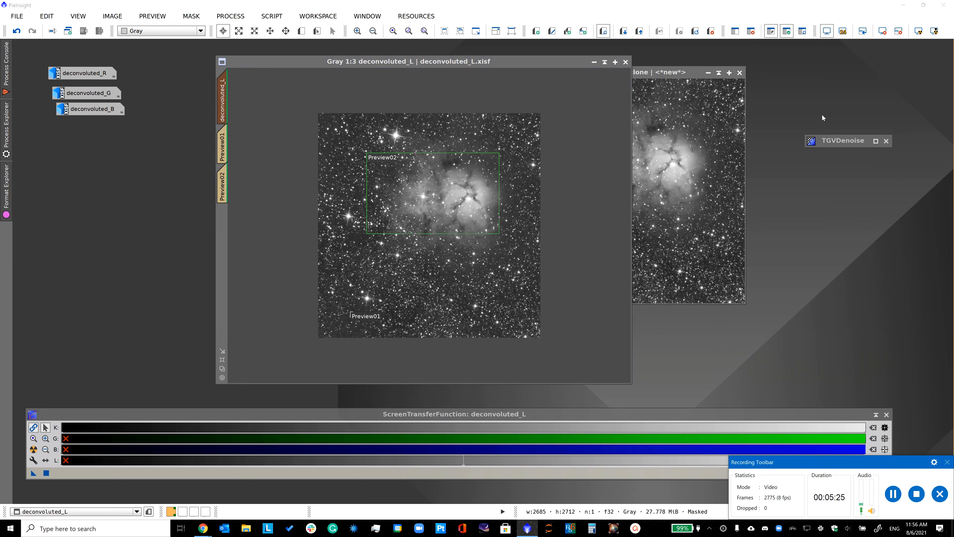
left_click(739, 72)
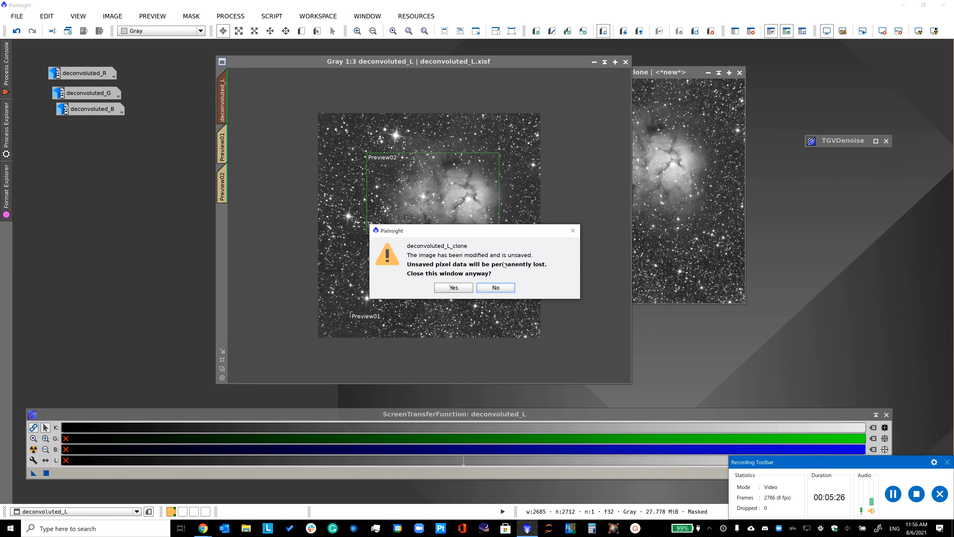
left_click(454, 287)
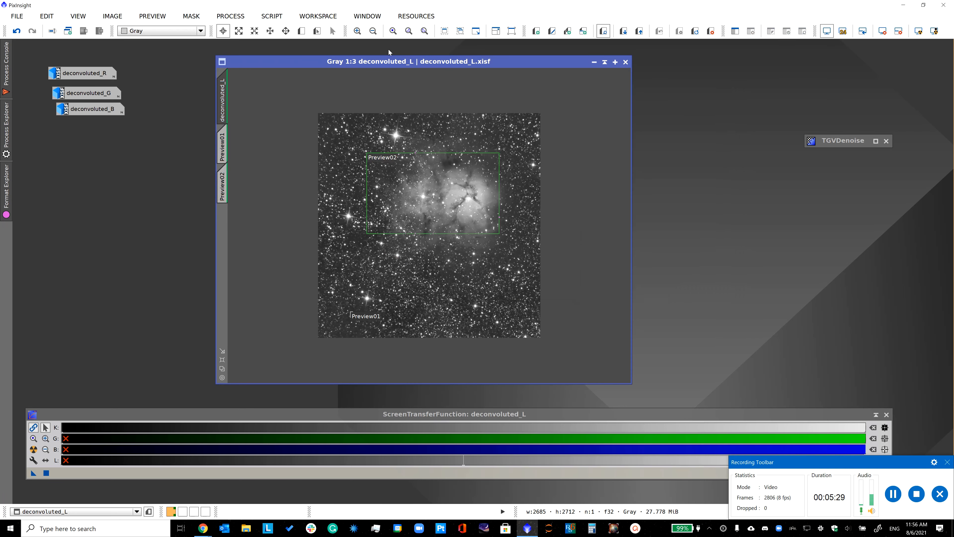
- Restore deconvoluted_R beside deconvoluted_L and apply an auto stretch to it
double_click(83, 74)
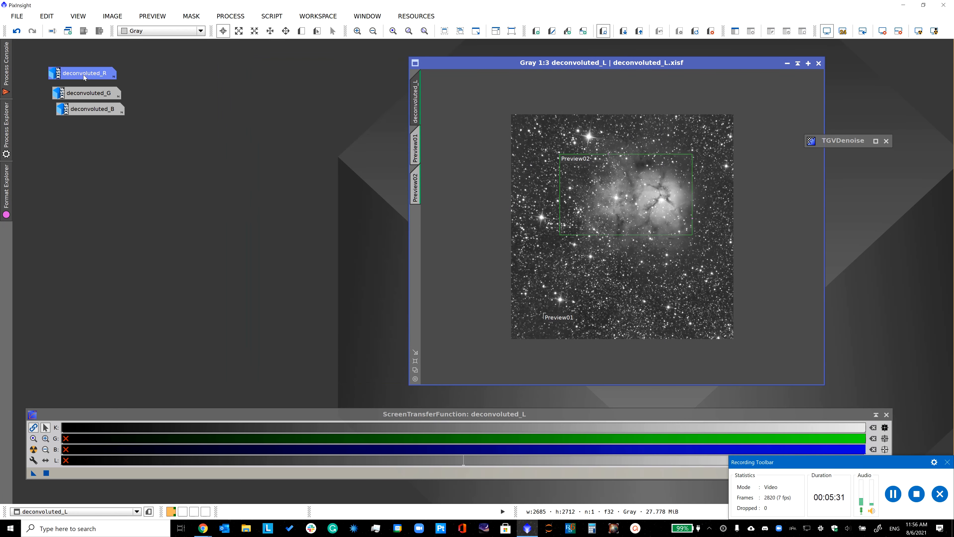
left_click_drag(214, 67, 328, 97)
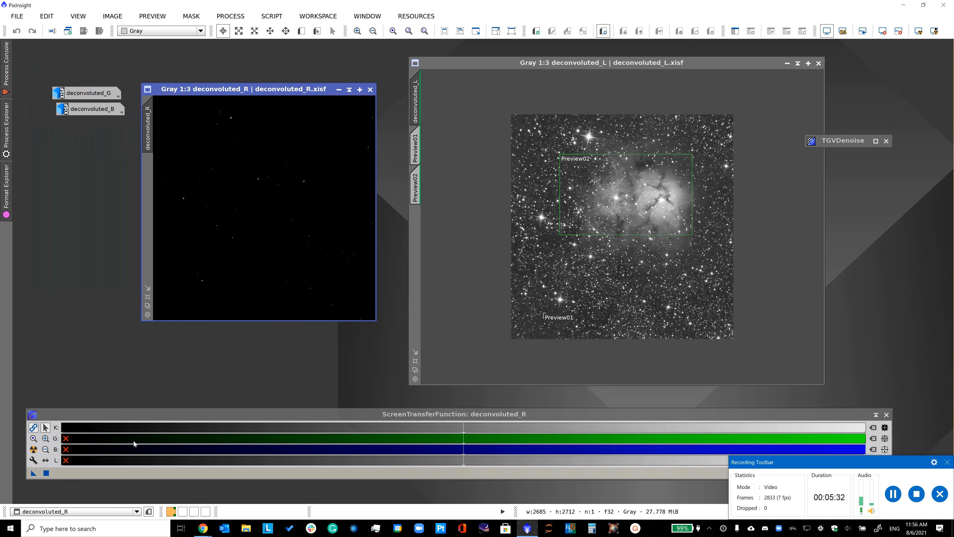
left_click(34, 449)
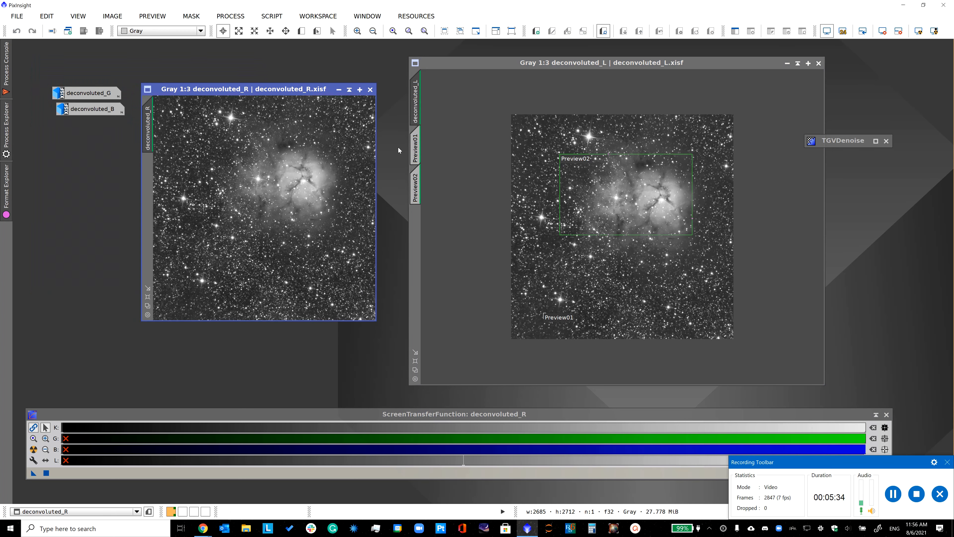
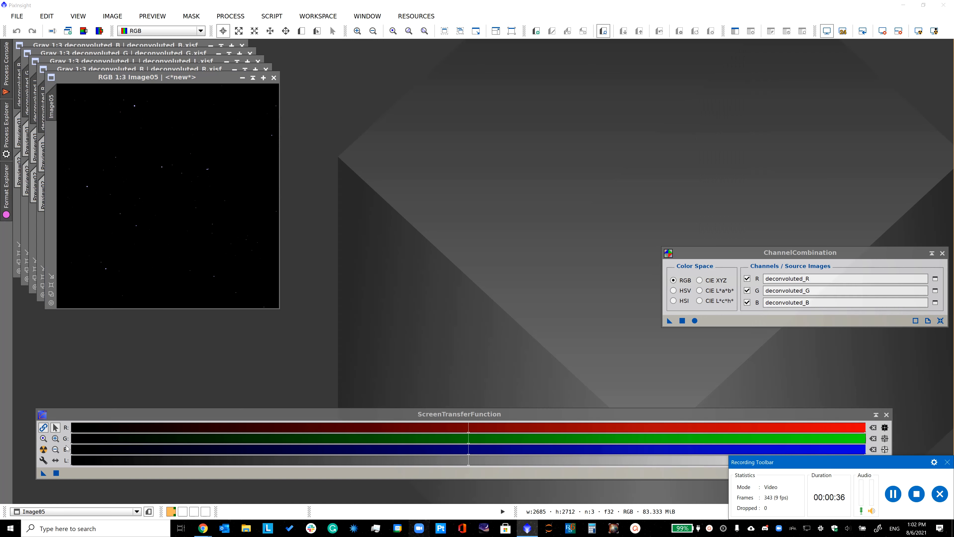
- Auto-stretch the combined RGB image Image05, move its window clear of the channel images and inspect the nebula at 2:1
left_click(44, 449)
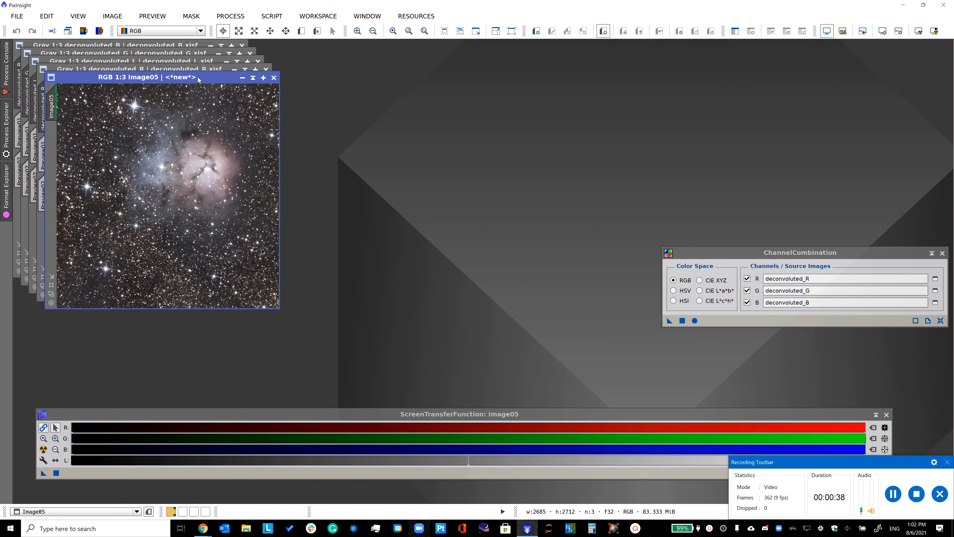
left_click_drag(156, 78, 482, 87)
scroll(468, 220, "up", 3)
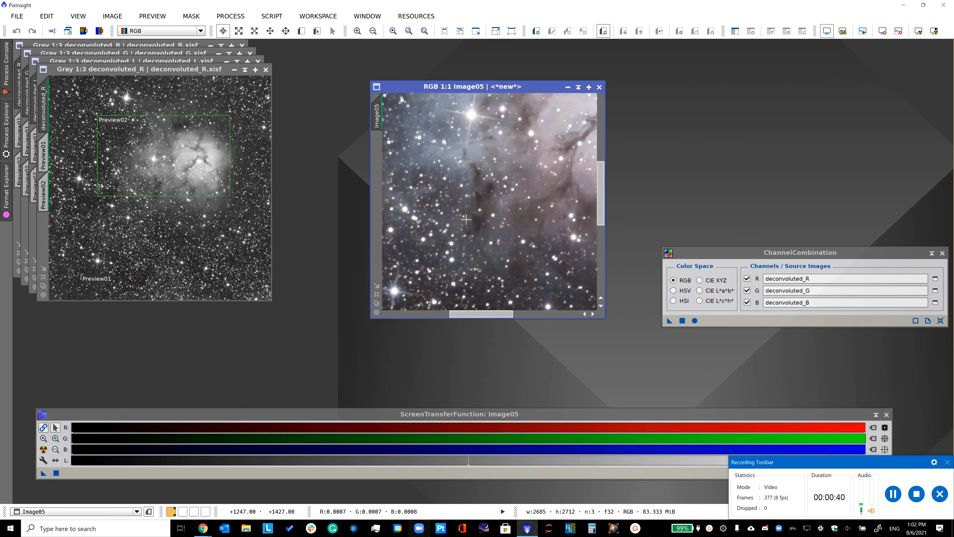
scroll(467, 219, "down", 3)
scroll(466, 219, "up", 4)
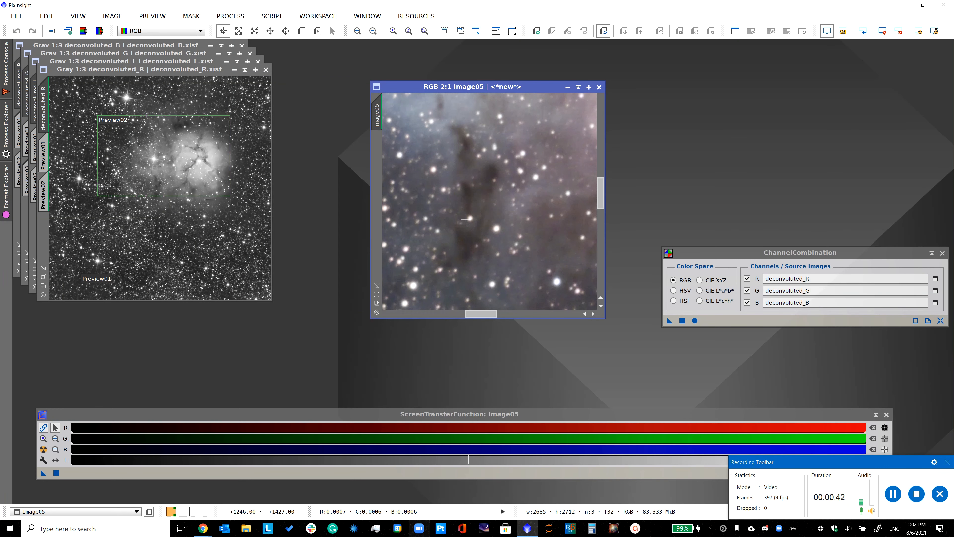
- Create a small preview of about 51 by 24 pixels on a dark, star-free background patch of Image05
scroll(465, 220, "up", 1)
left_click_drag(600, 197, 600, 297)
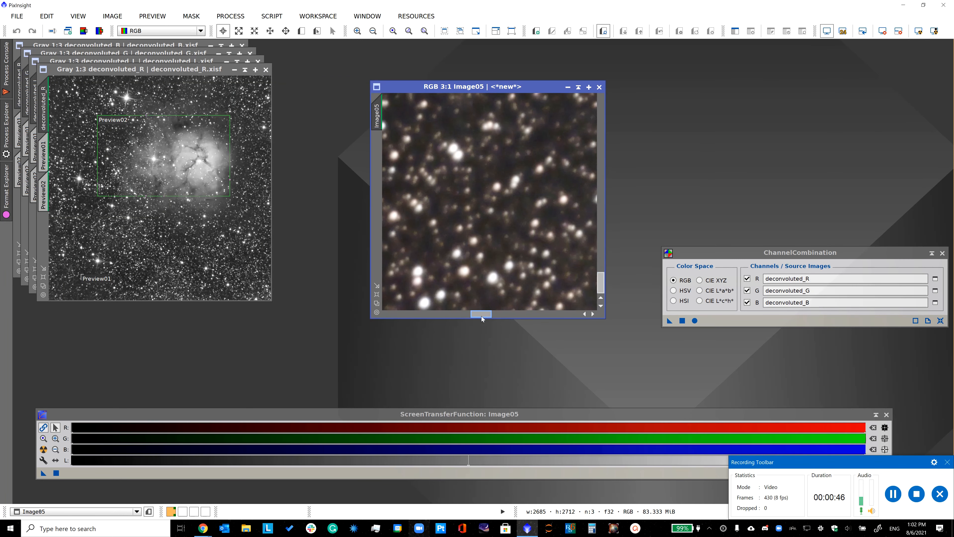
left_click_drag(481, 315, 420, 303)
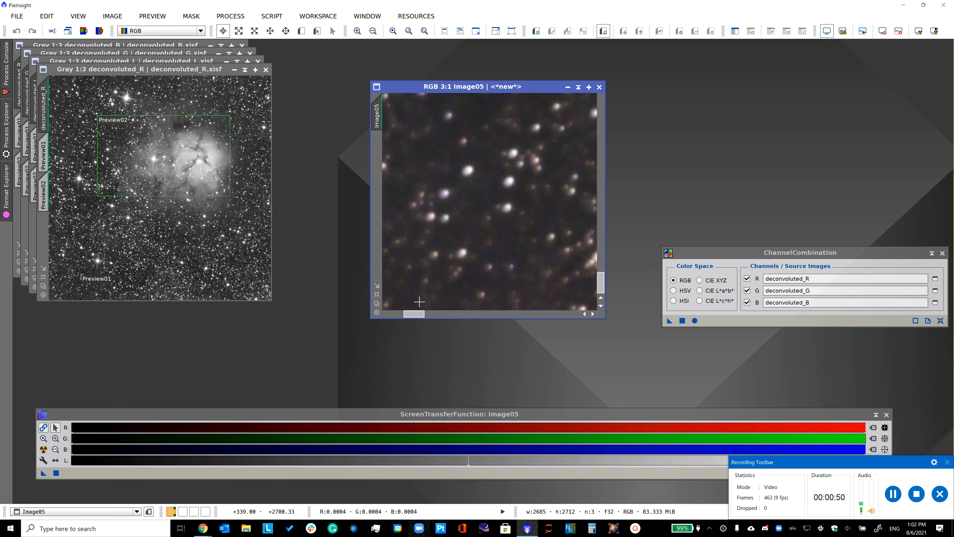
left_click(307, 32)
left_click_drag(464, 182, 496, 200)
scroll(496, 200, "down", 3)
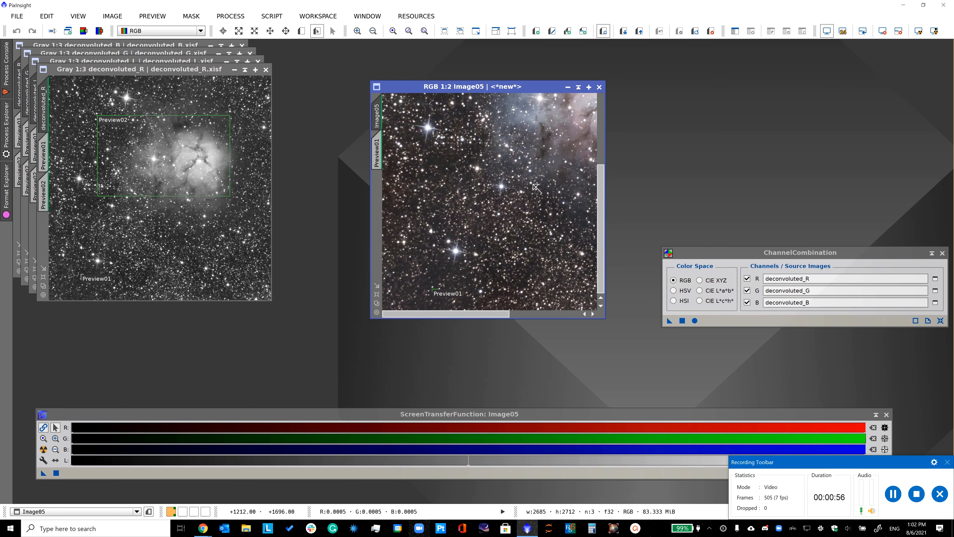
scroll(536, 187, "down", 1)
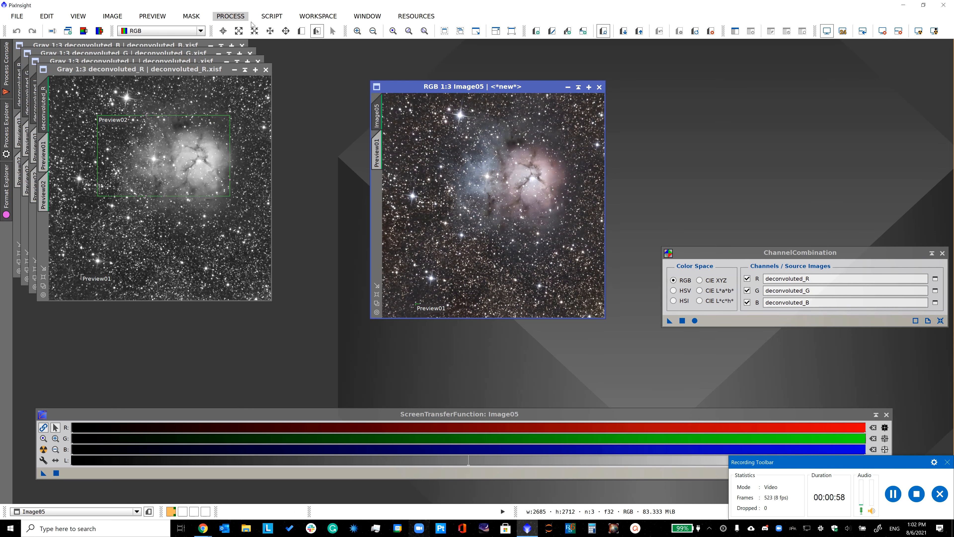
- Run BackgroundNeutralization on Image05 with Image05->Preview01 as the reference image, reapply the auto stretch and close the process
left_click(243, 18)
mouse_move(372, 64)
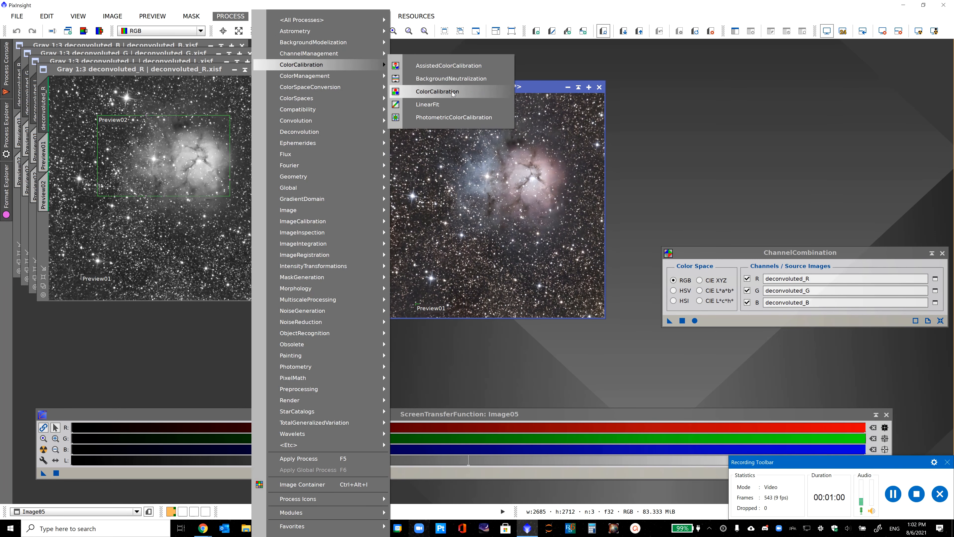
left_click(456, 79)
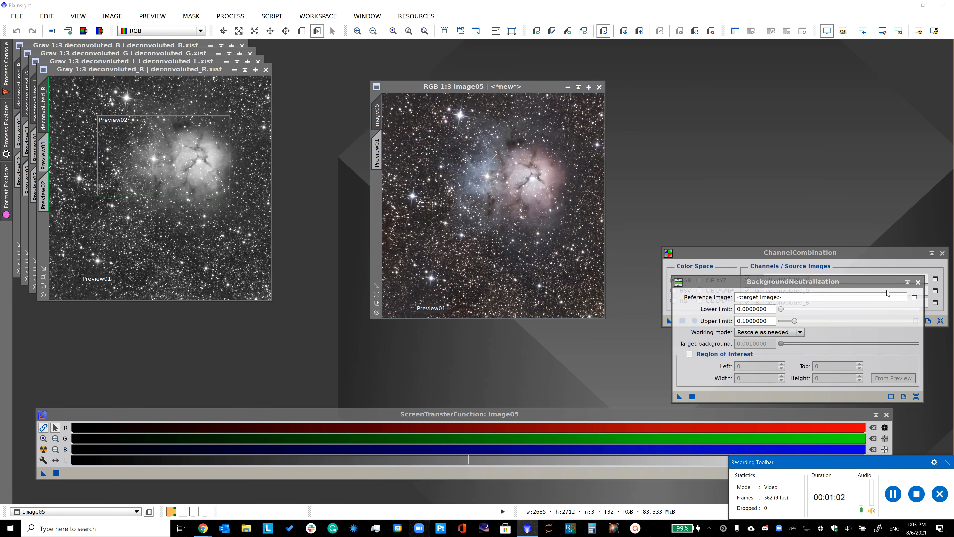
left_click(915, 296)
left_click(465, 249)
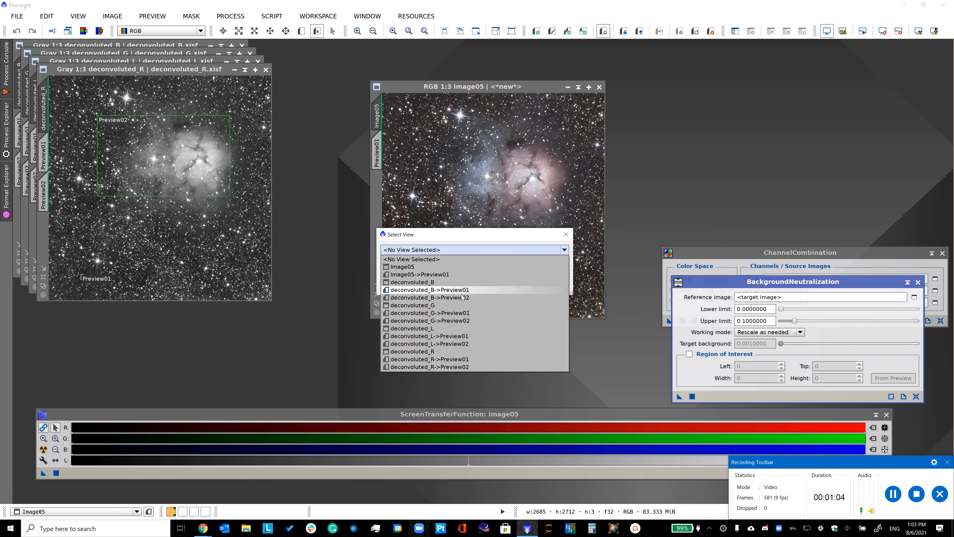
left_click(459, 275)
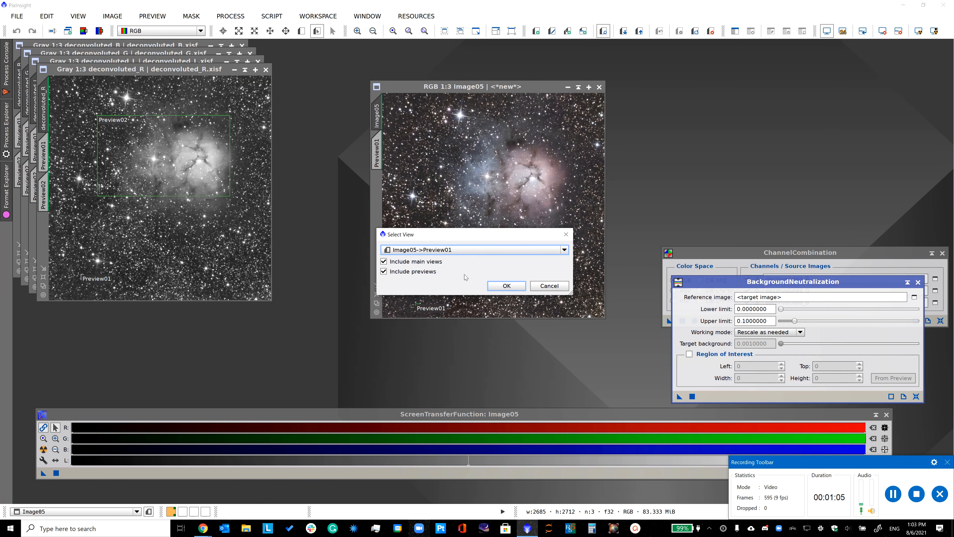
left_click(505, 287)
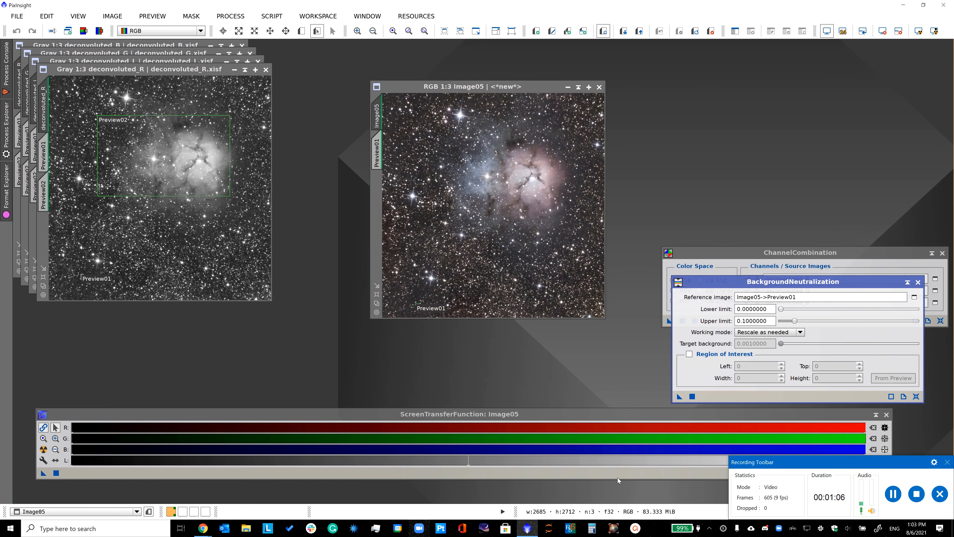
left_click(692, 396)
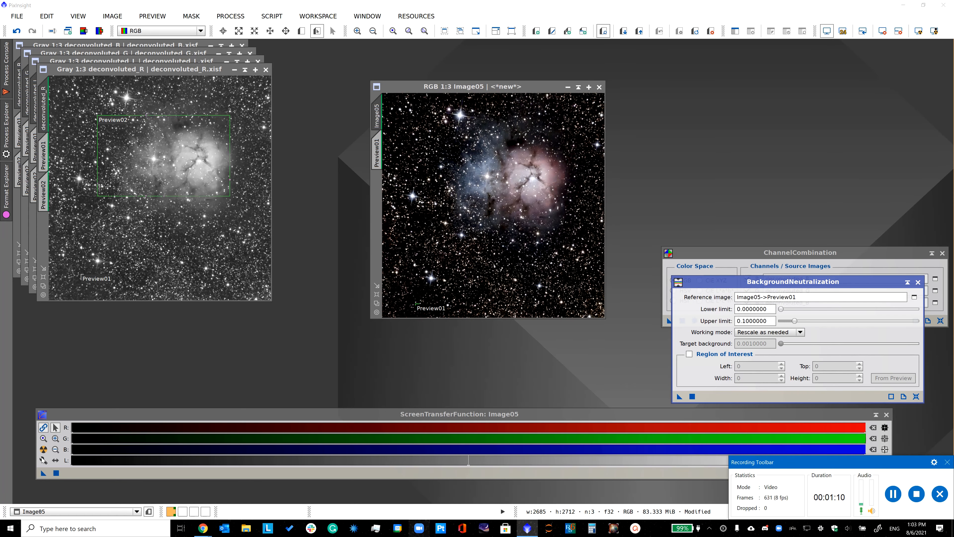
left_click(44, 449)
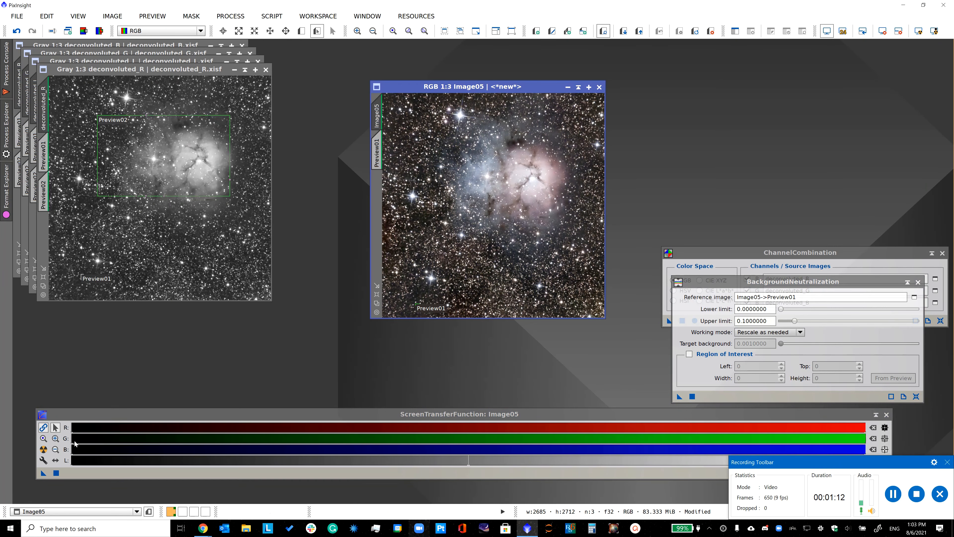
left_click(918, 283)
- Move Image05 beside the channel images and close deconvoluted_R, deconvoluted_G and deconvoluted_B
left_click_drag(400, 91, 352, 72)
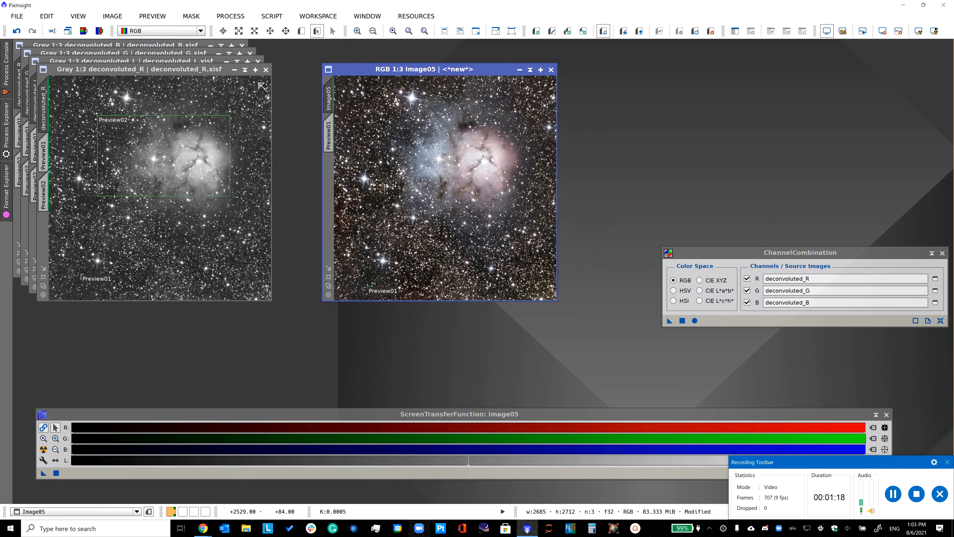
left_click(263, 69)
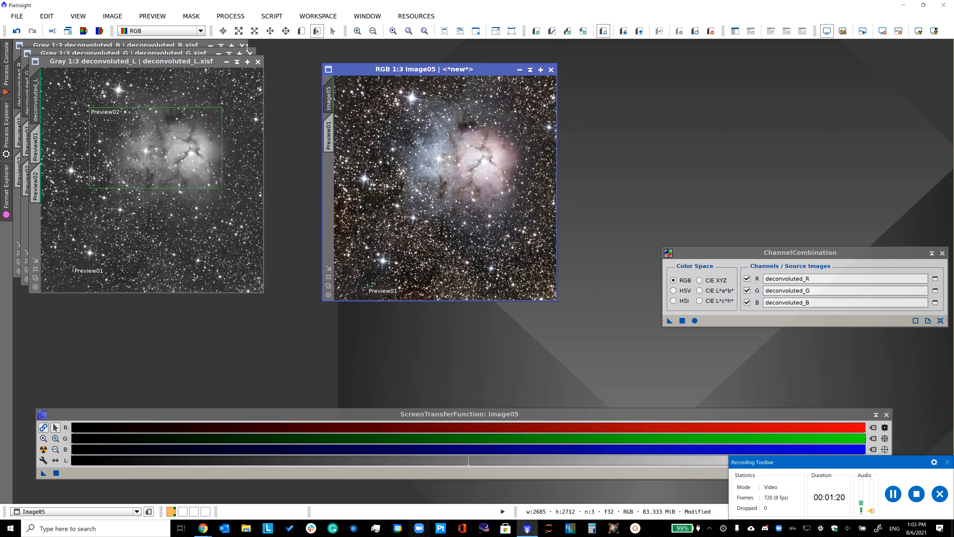
left_click(250, 53)
left_click(243, 46)
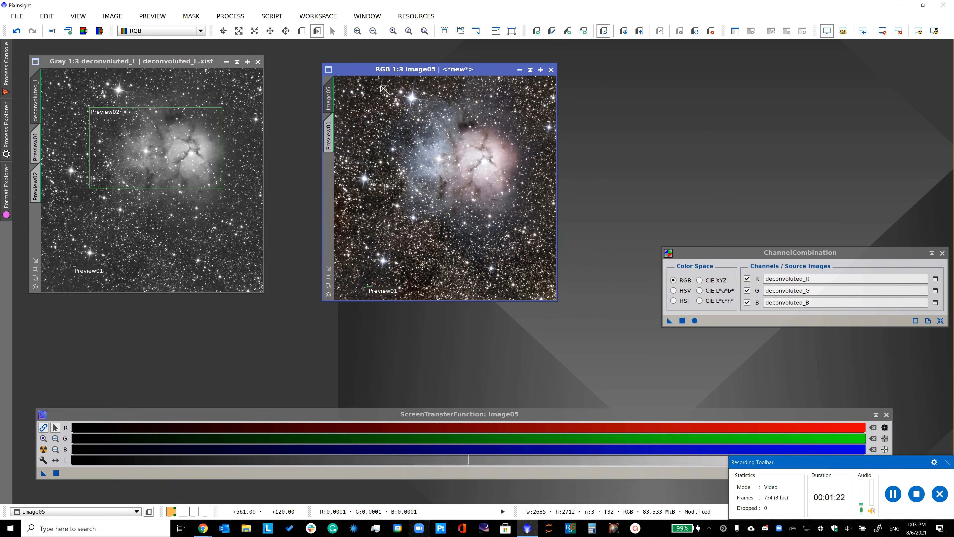
- Delete all previews from deconvoluted_L
left_click(150, 16)
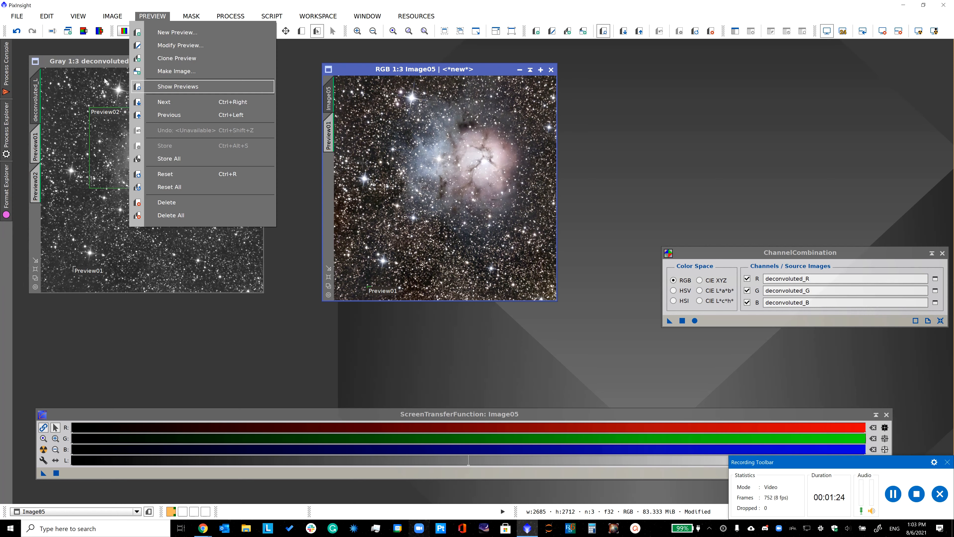
left_click(105, 81)
left_click(152, 16)
left_click(170, 215)
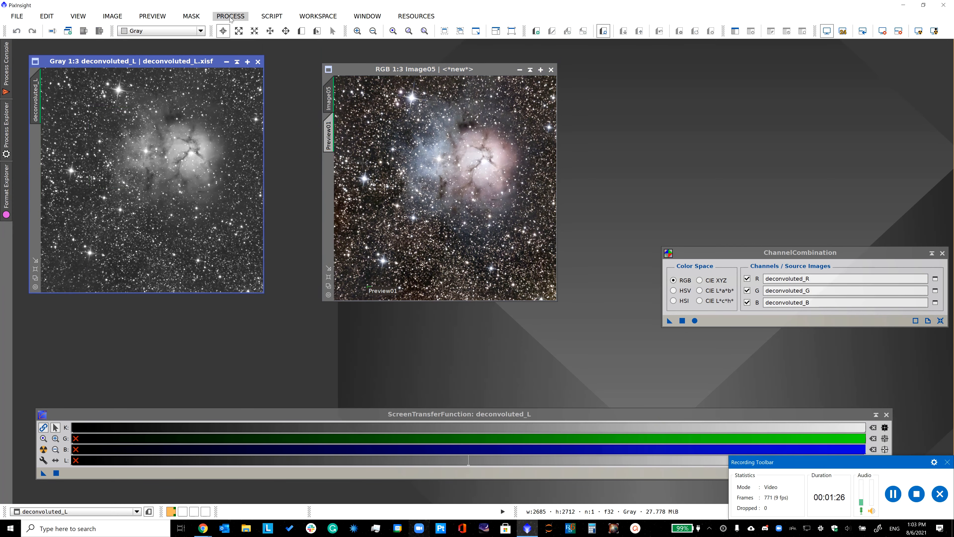
- Open PhotometricColorCalibration, close ChannelCombination and acquire the image parameters from the deconvoluted_L metadata
left_click(230, 17)
mouse_move(287, 20)
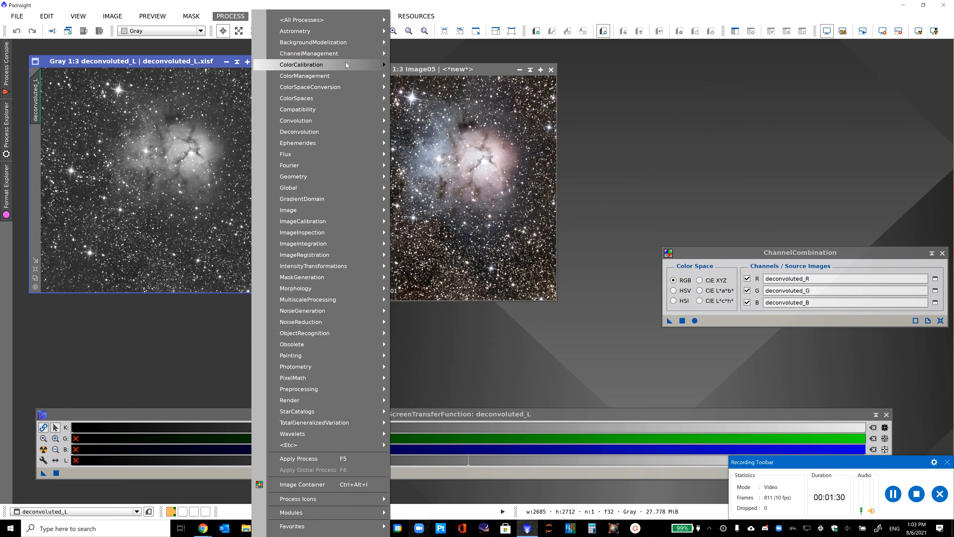
mouse_move(387, 99)
left_click(429, 119)
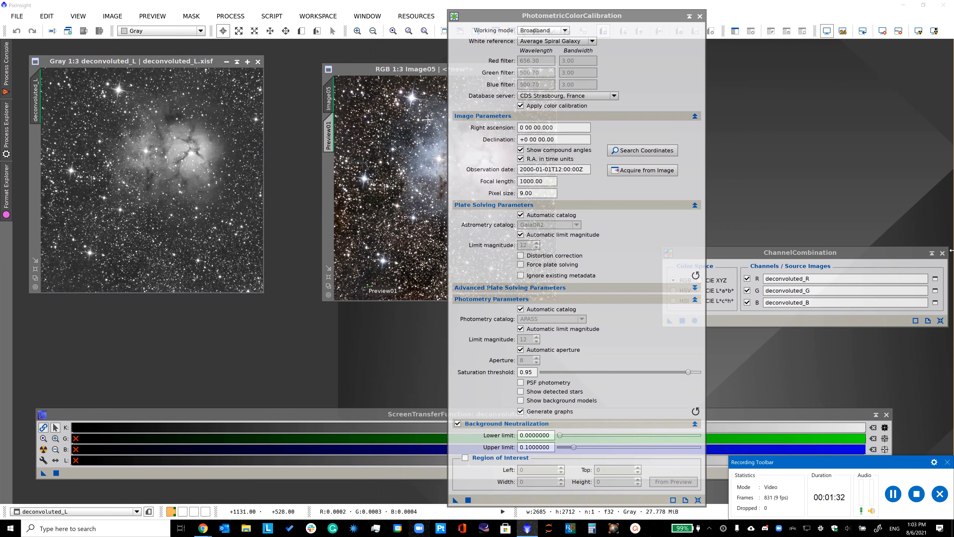
left_click(944, 253)
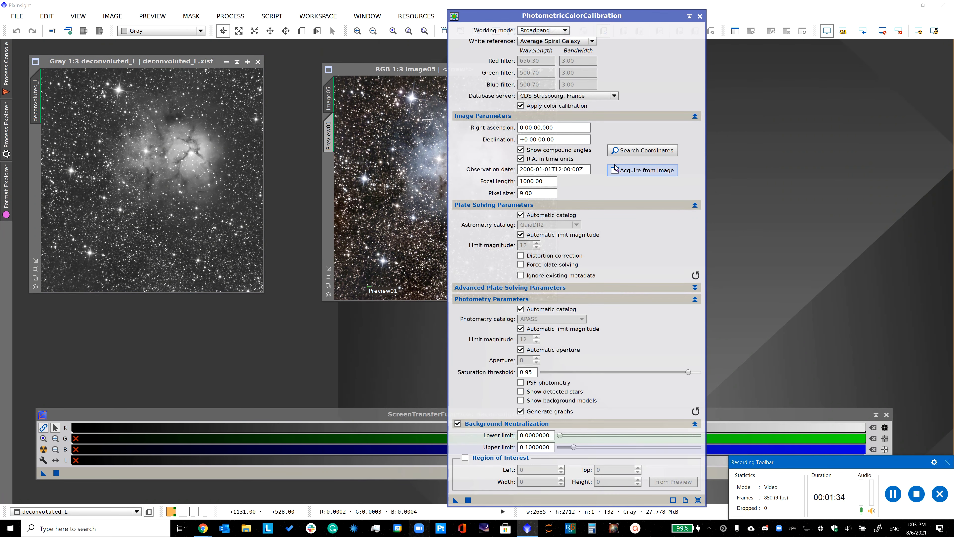
left_click(628, 171)
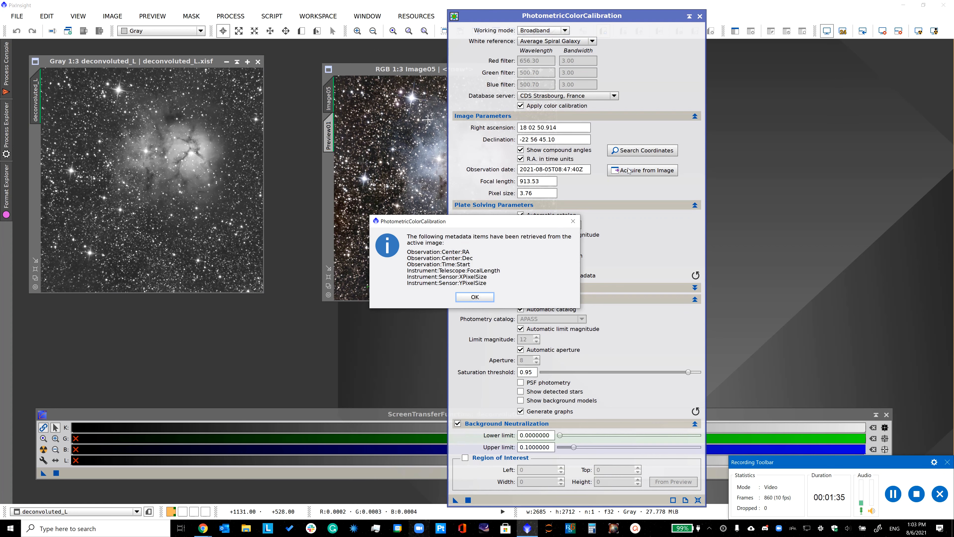
left_click(470, 300)
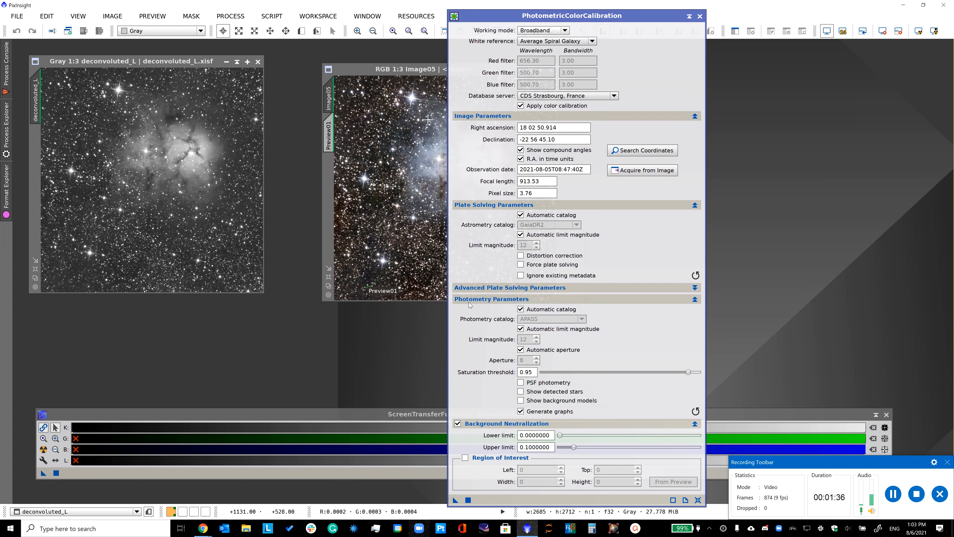
- Enable PSF photometry with a manual limit magnitude of 18 and take the background neutralization region of interest from Image05->Preview01
left_click(522, 381)
left_click(521, 329)
left_click(465, 457)
left_click(672, 482)
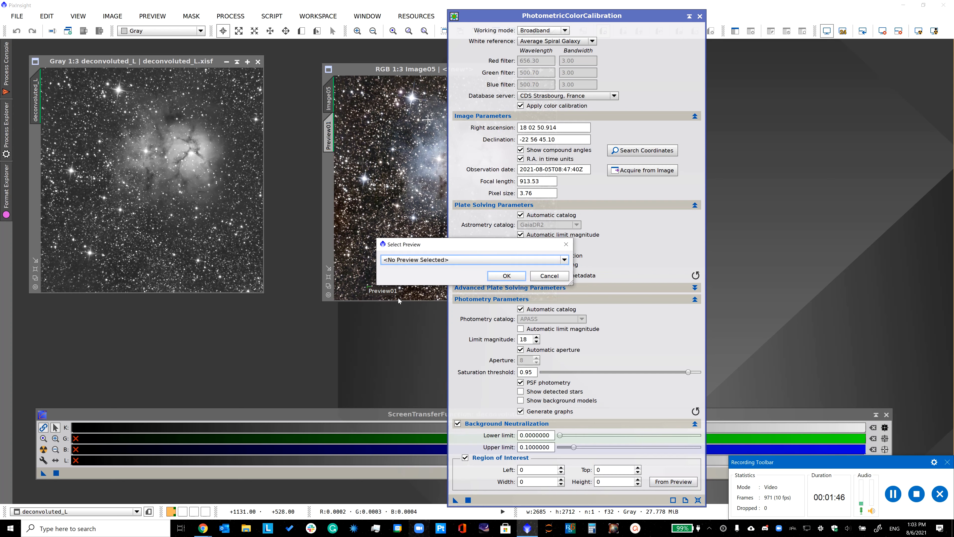
left_click(409, 260)
left_click(403, 274)
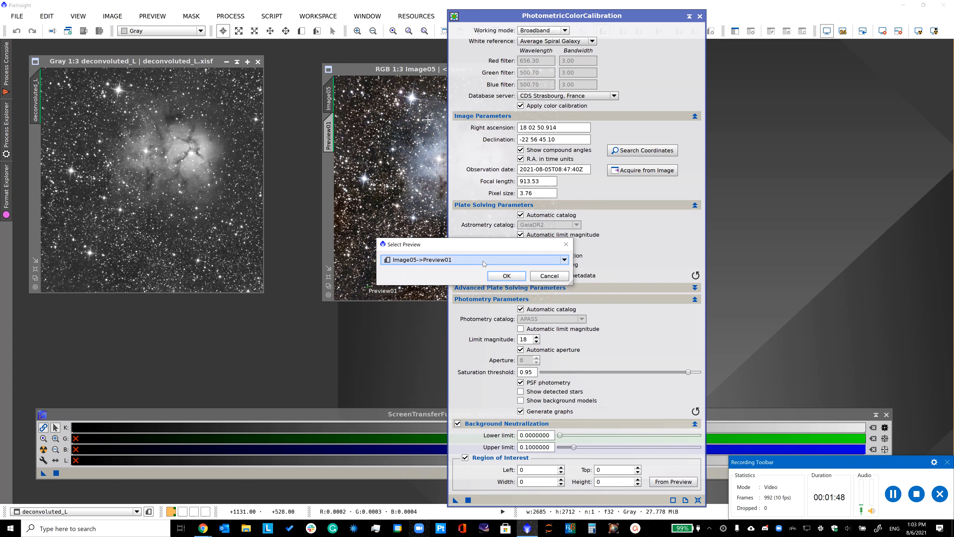
left_click(498, 277)
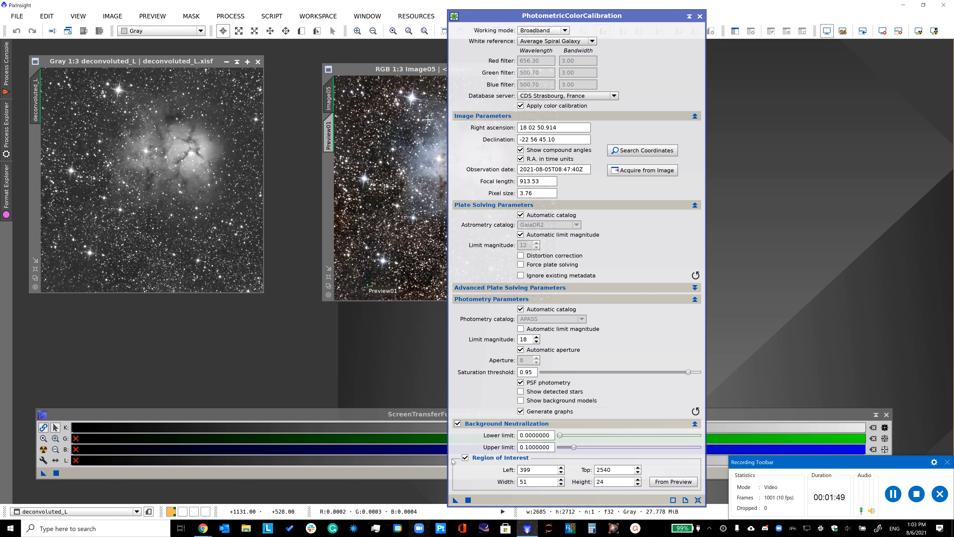
- Apply PhotometricColorCalibration to Image05, reviewing its white balance graphs before closing the graph and process windows
left_click(363, 224)
left_click(468, 500)
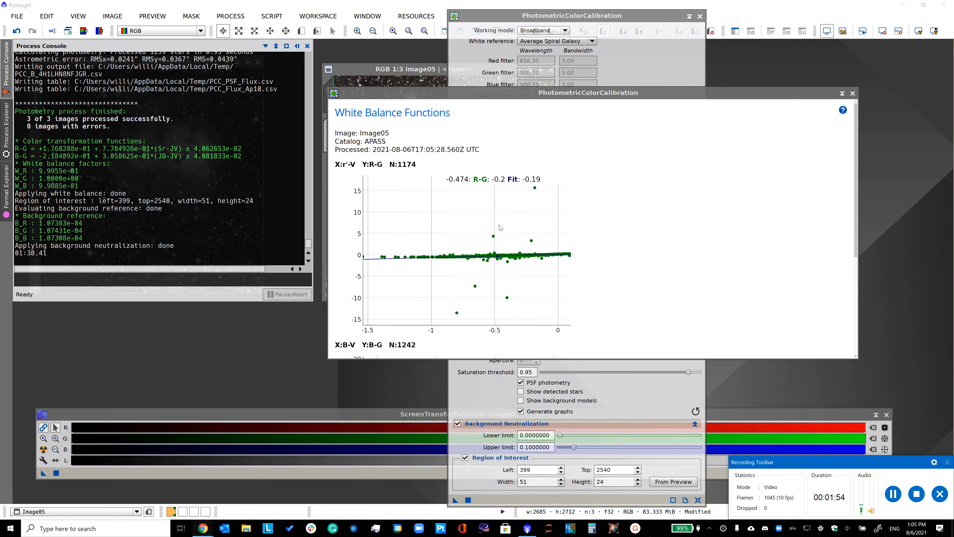
scroll(499, 229, "down", 5)
scroll(500, 229, "down", 1)
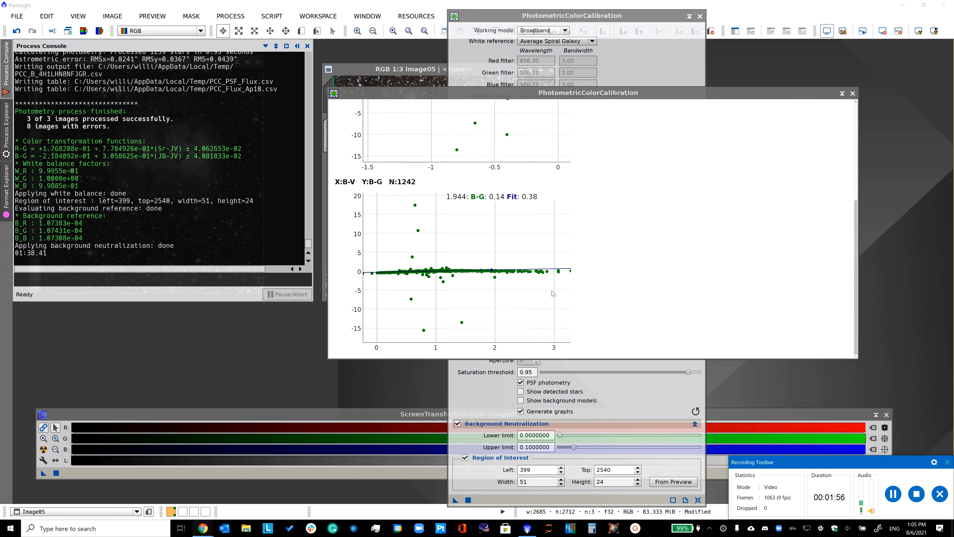
scroll(464, 236, "up", 1)
scroll(464, 235, "up", 3)
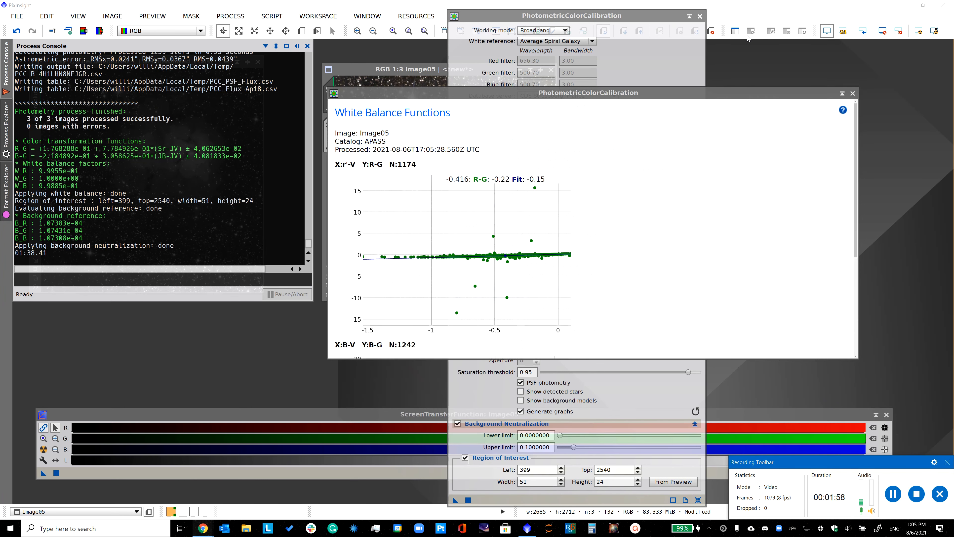
left_click(852, 94)
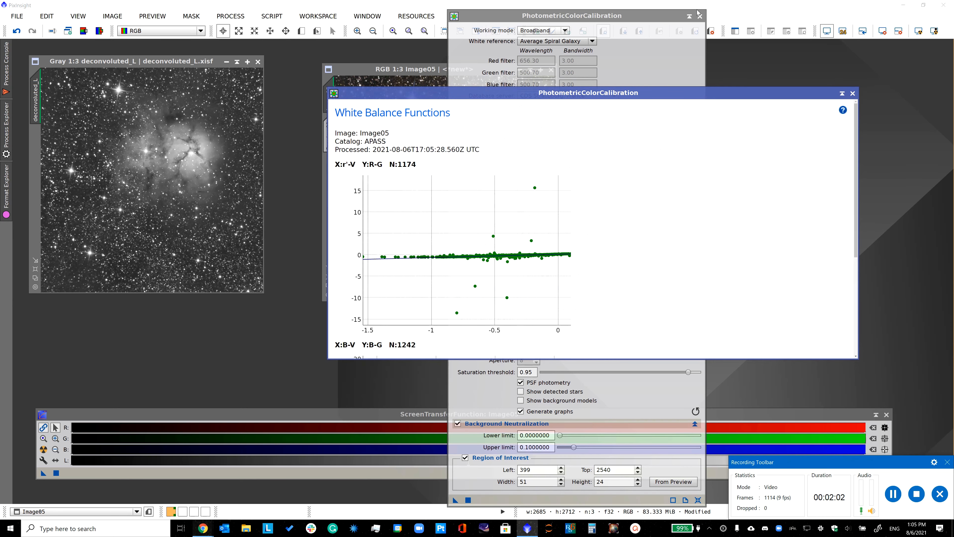
left_click(852, 93)
left_click(699, 17)
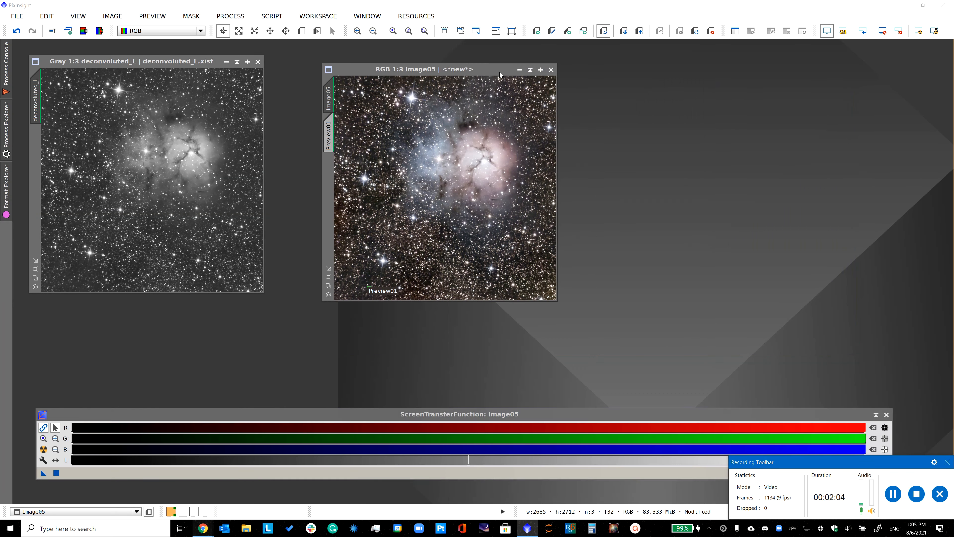
- Save Image05 as RGB_Denoise in XISF format in the editing folder, using 32-bit IEEE 754 floating point
left_click(15, 17)
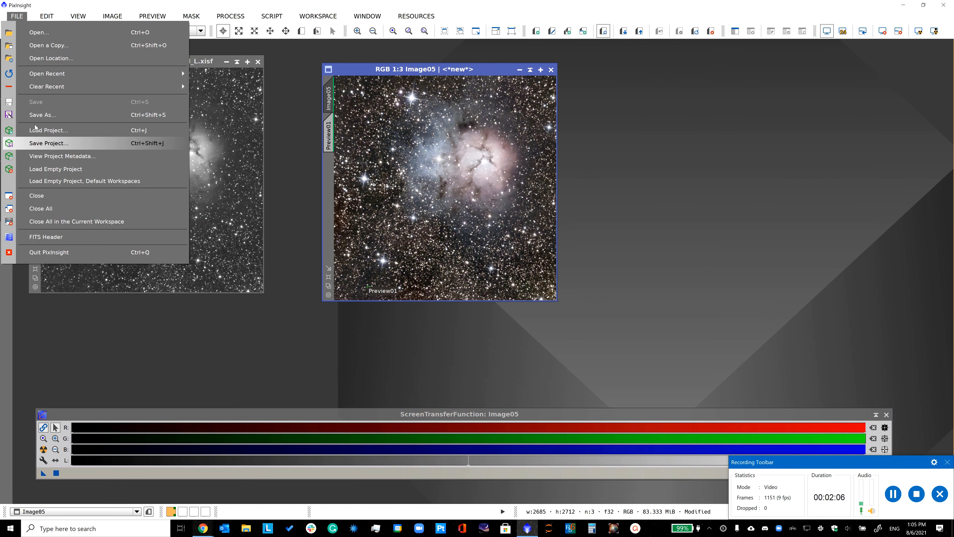
left_click(61, 120)
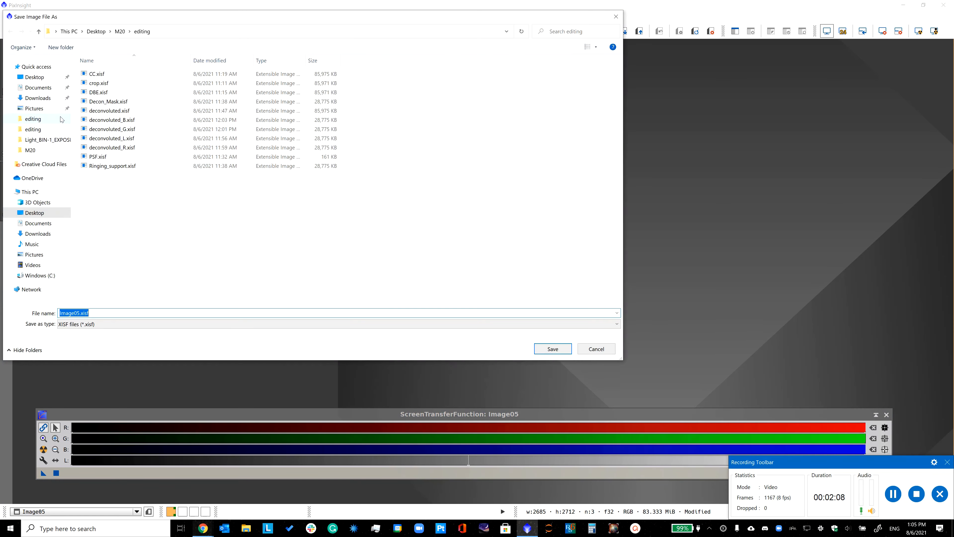
type("RGB_")
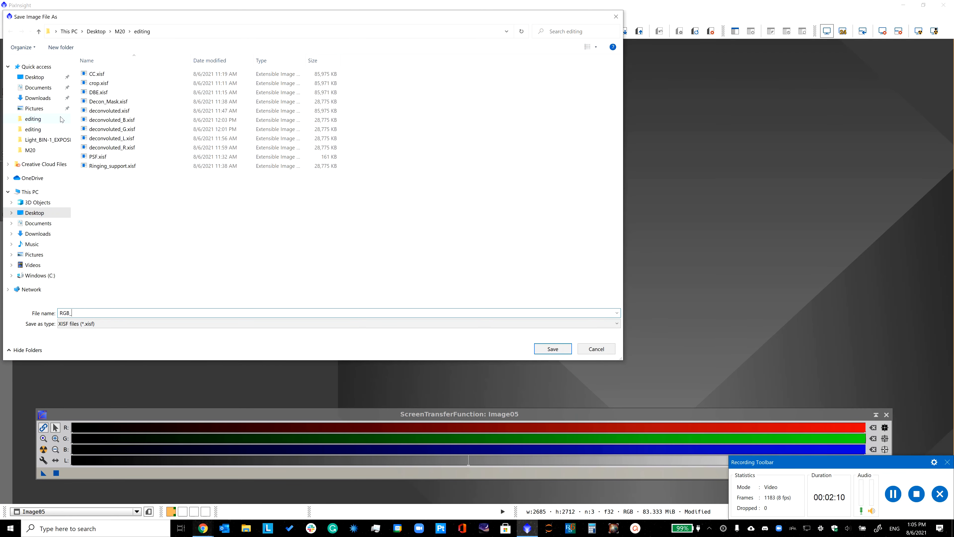
type("Denoise")
key("Return")
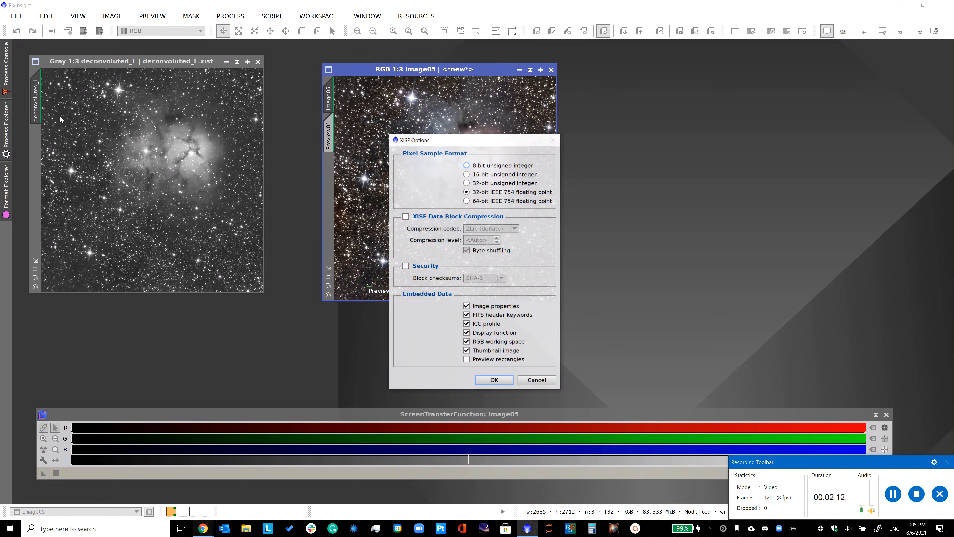
left_click(494, 381)
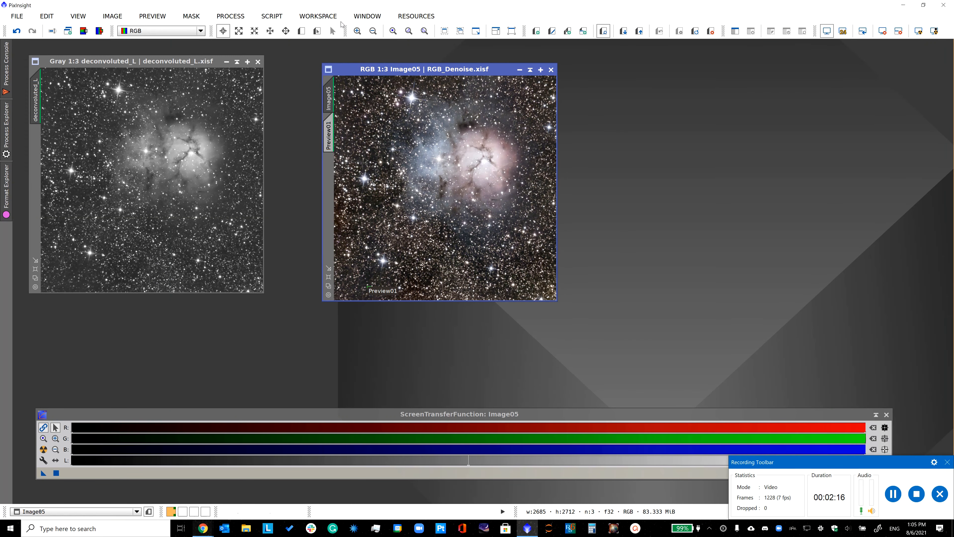
- Open the EZ Soft Stretch script, accept its disclaimer and select Image05 as the view to stretch
left_click(272, 16)
mouse_move(339, 86)
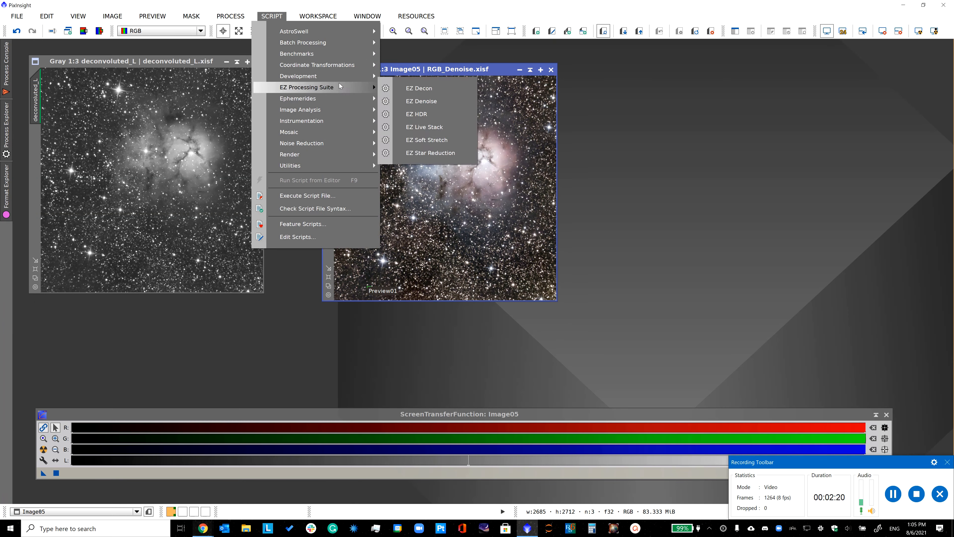
left_click(420, 140)
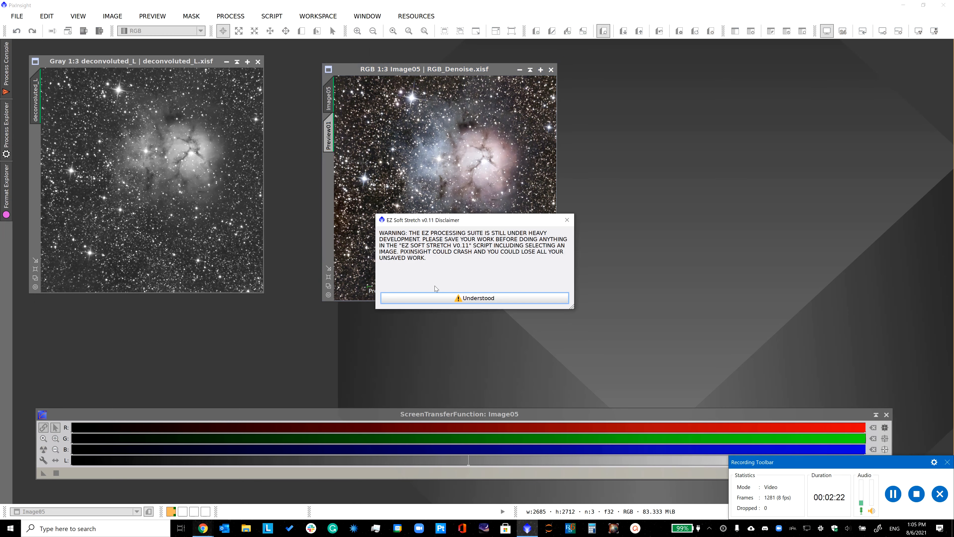
left_click(437, 298)
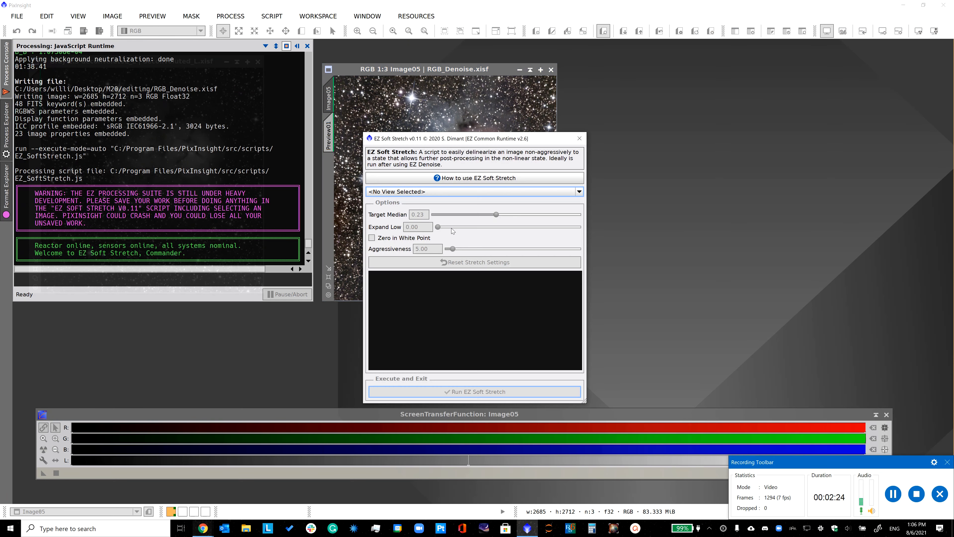
left_click(435, 194)
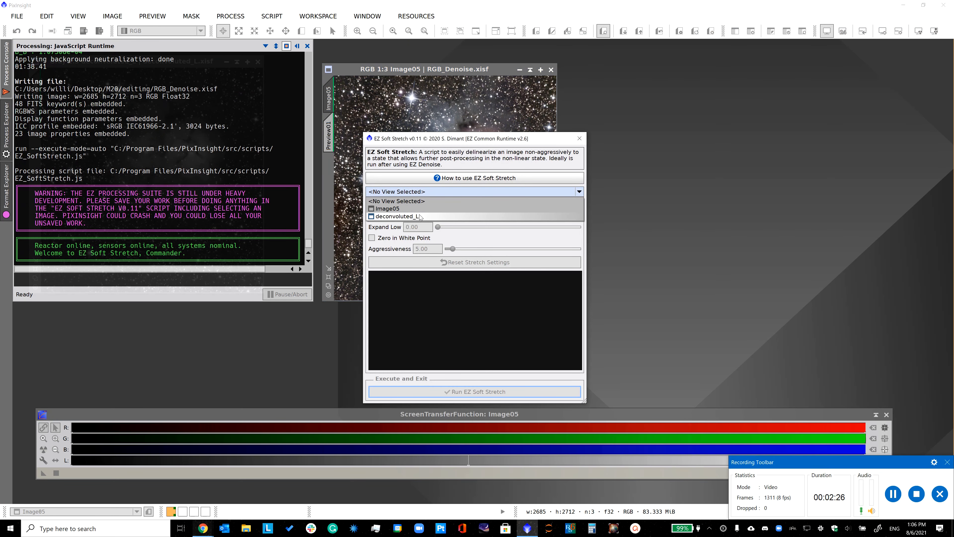
left_click(417, 209)
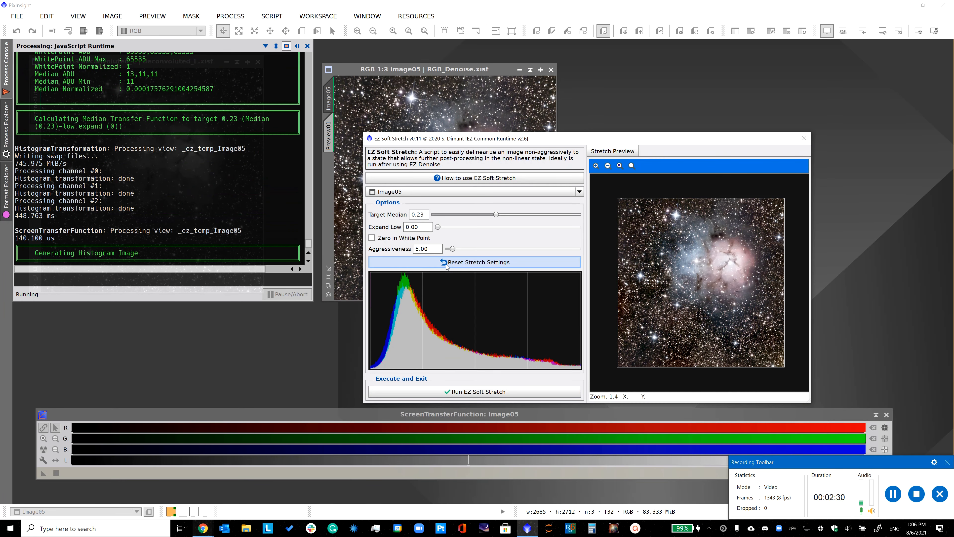
- Stretch Image05 with EZ Soft Stretch using a Target Median of 0.21 and an Expand Low of 0.01
left_click(446, 262)
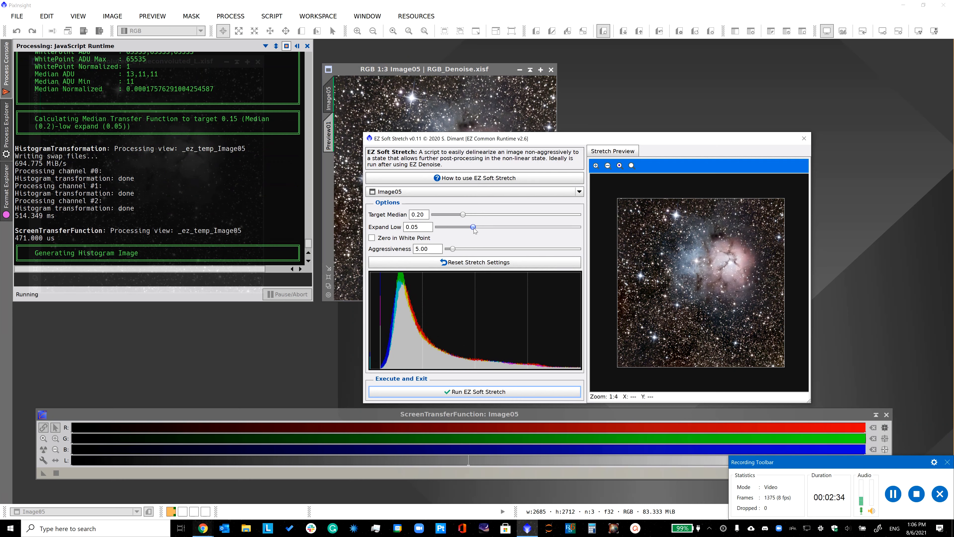
left_click_drag(474, 230, 453, 234)
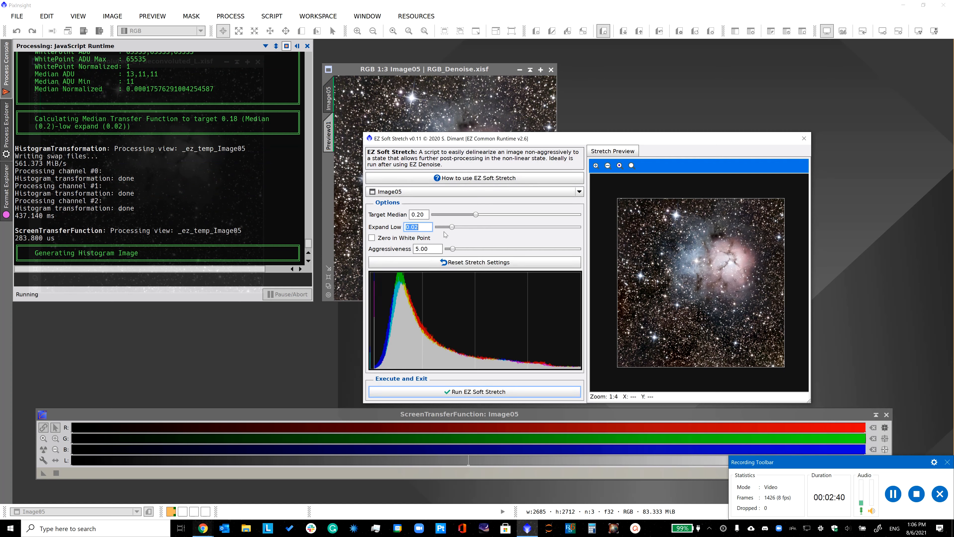
left_click_drag(453, 229, 445, 228)
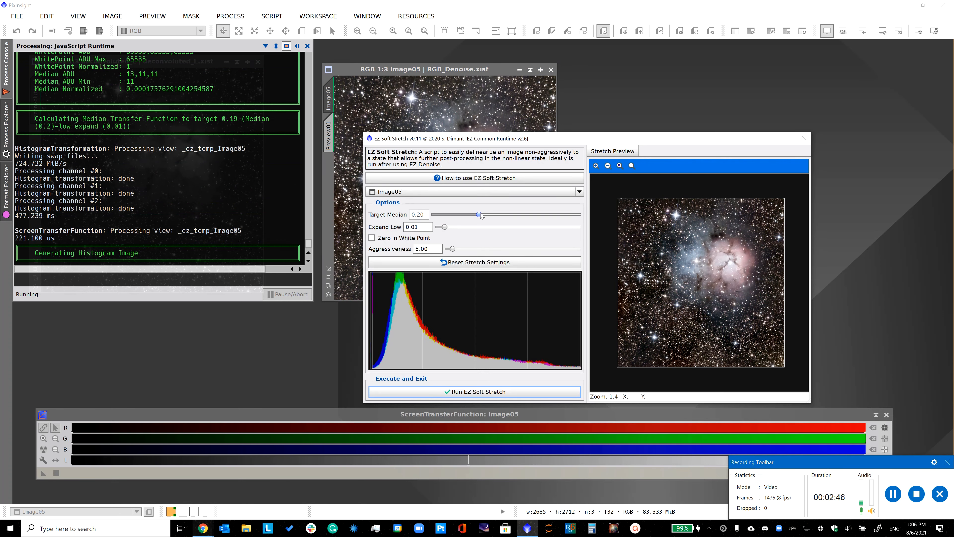
left_click_drag(479, 215, 471, 215)
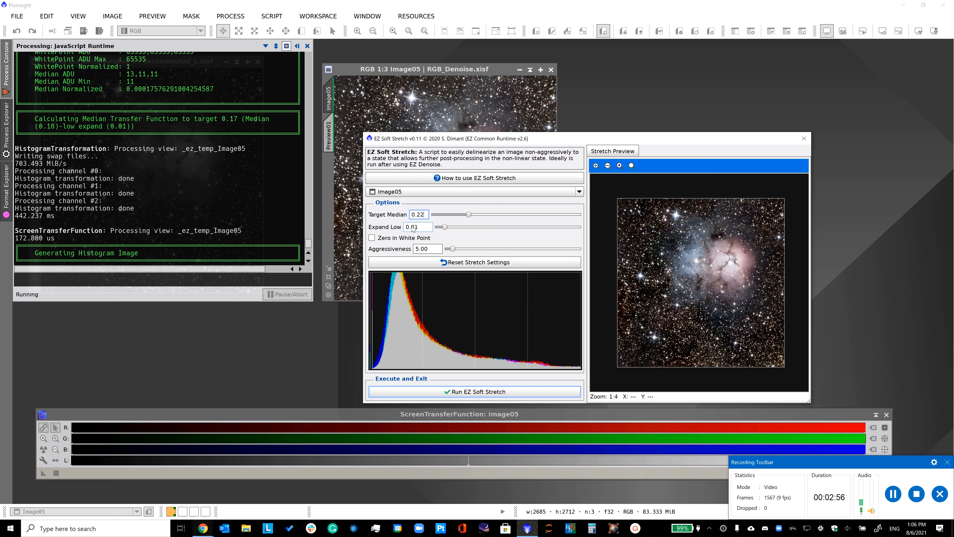
key("Return")
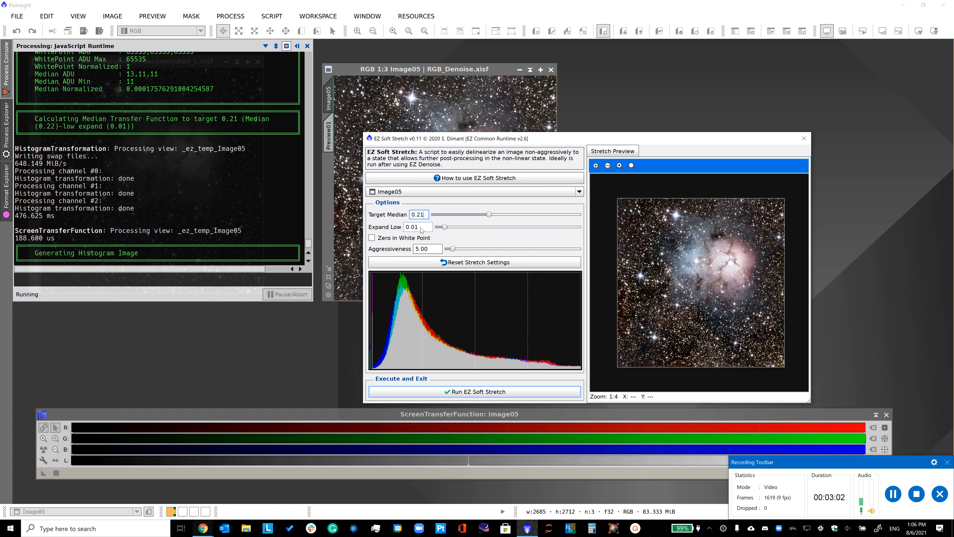
key("Return")
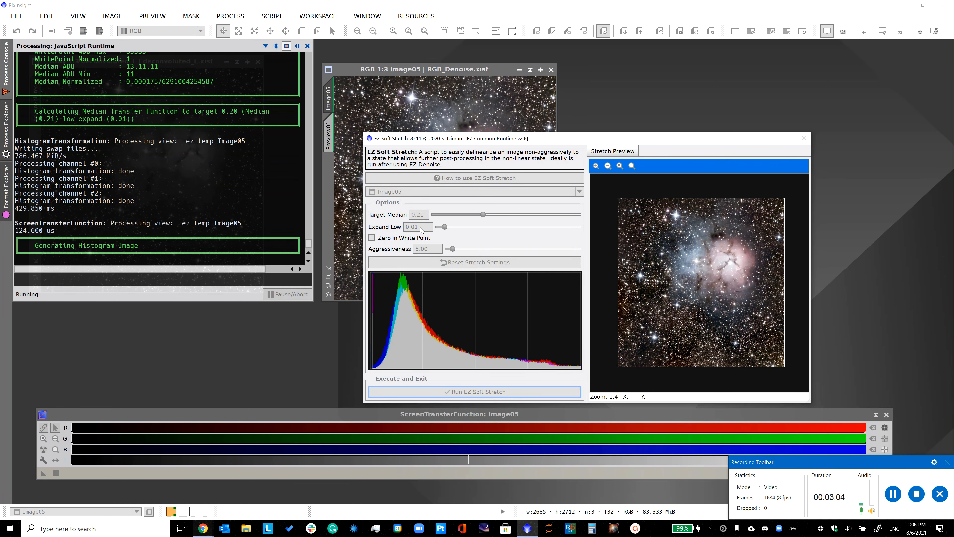
left_click(430, 392)
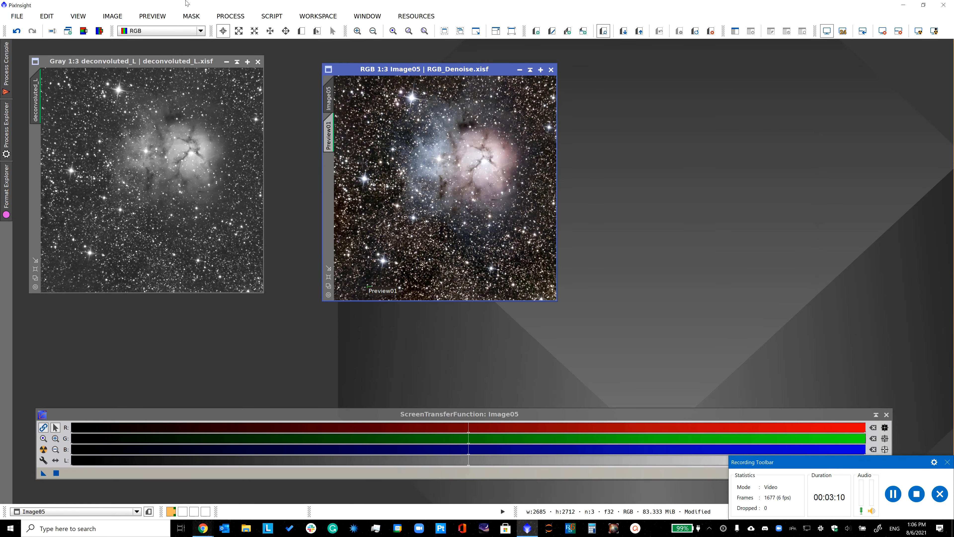
- Run EZ Soft Stretch on deconvoluted_L with the same Target Median of 0.21 and Expand Low of 0.01
left_click(230, 16)
left_click(272, 16)
mouse_move(322, 87)
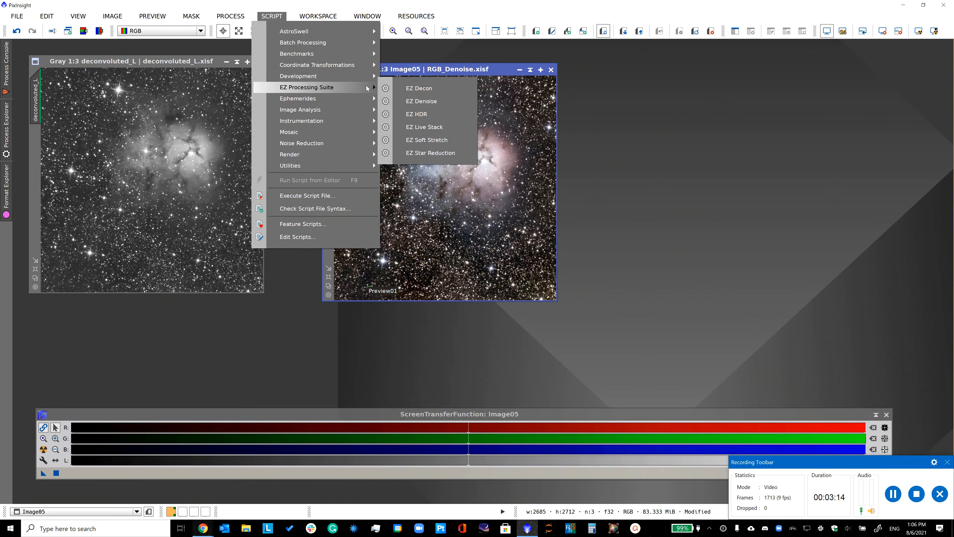
left_click(427, 141)
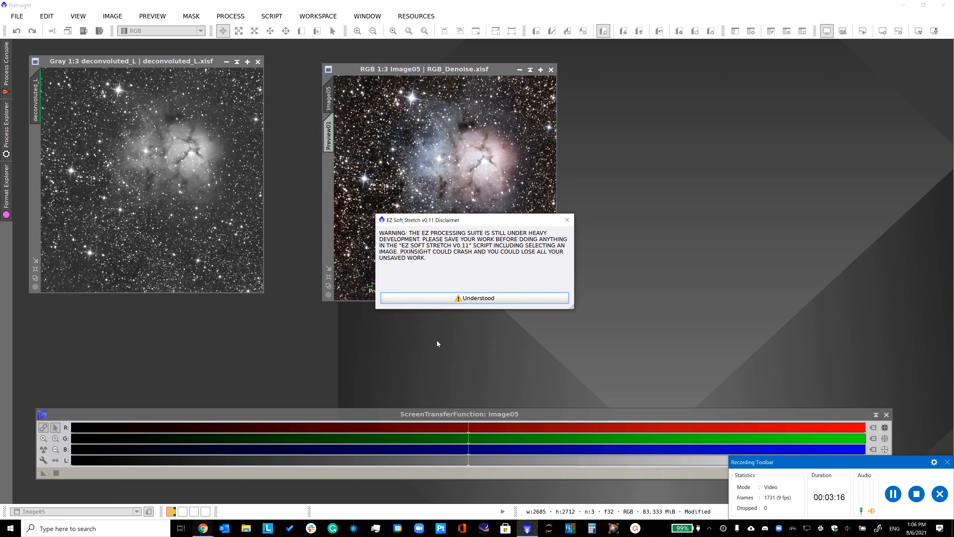
left_click(439, 294)
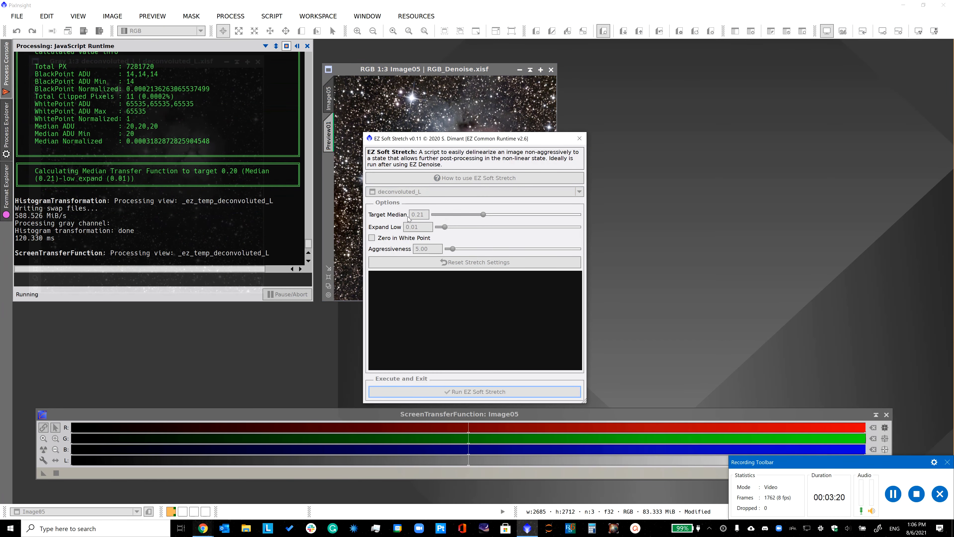
left_click(464, 392)
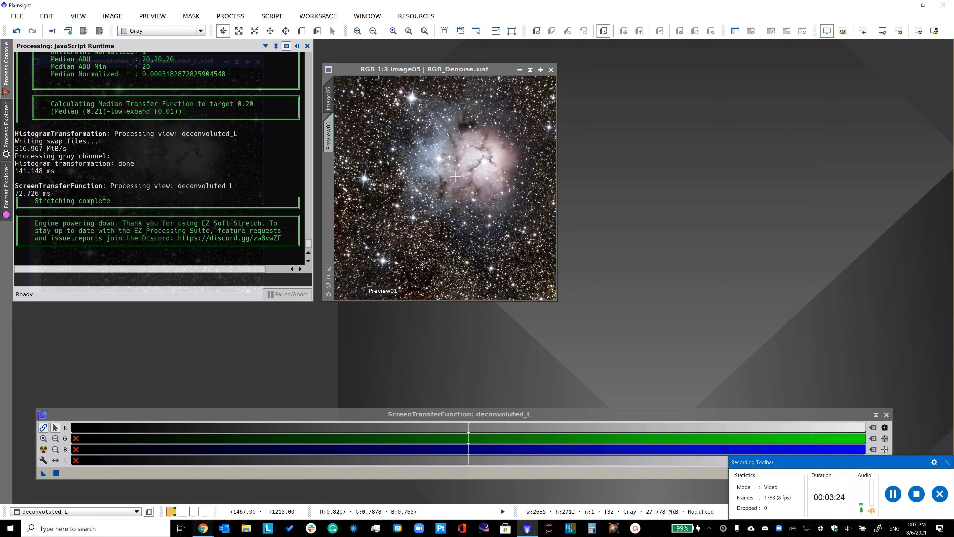
- Open LRGBCombination, disable its R, G and B channels and assign deconvoluted_L as the L source image
left_click(424, 234)
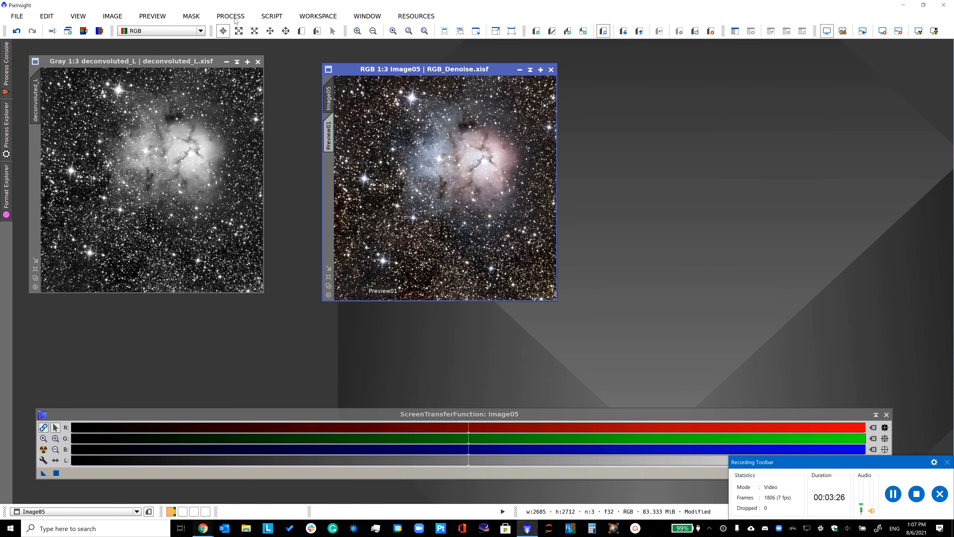
left_click(230, 16)
mouse_move(319, 19)
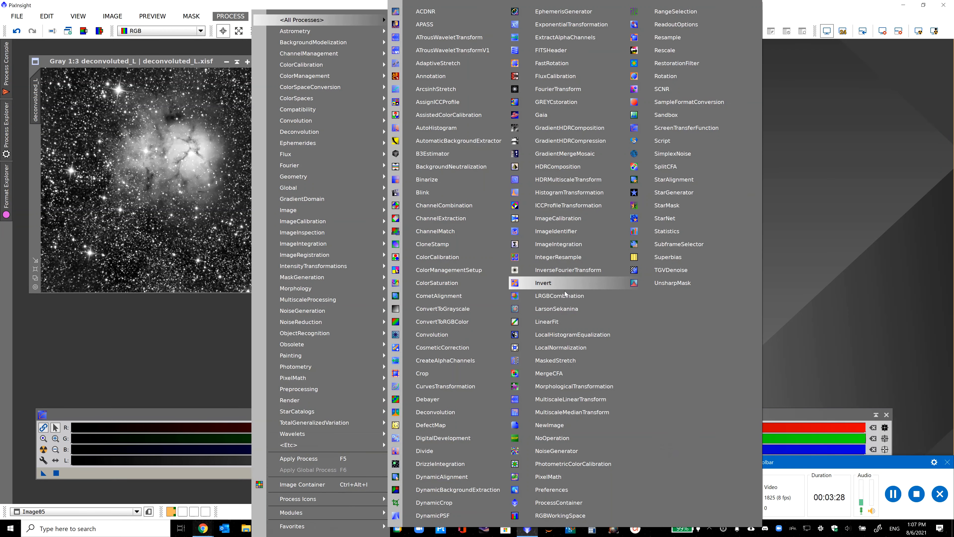
left_click(575, 299)
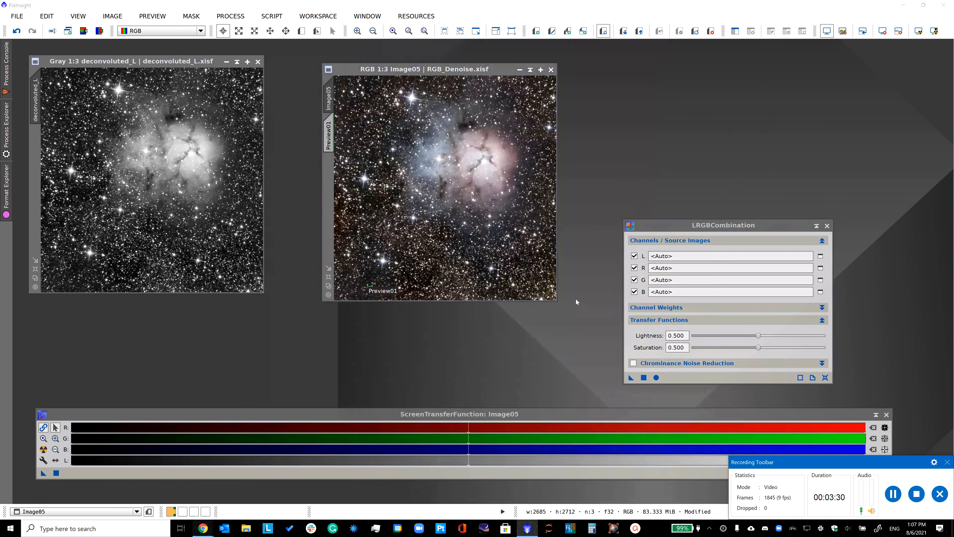
left_click(634, 267)
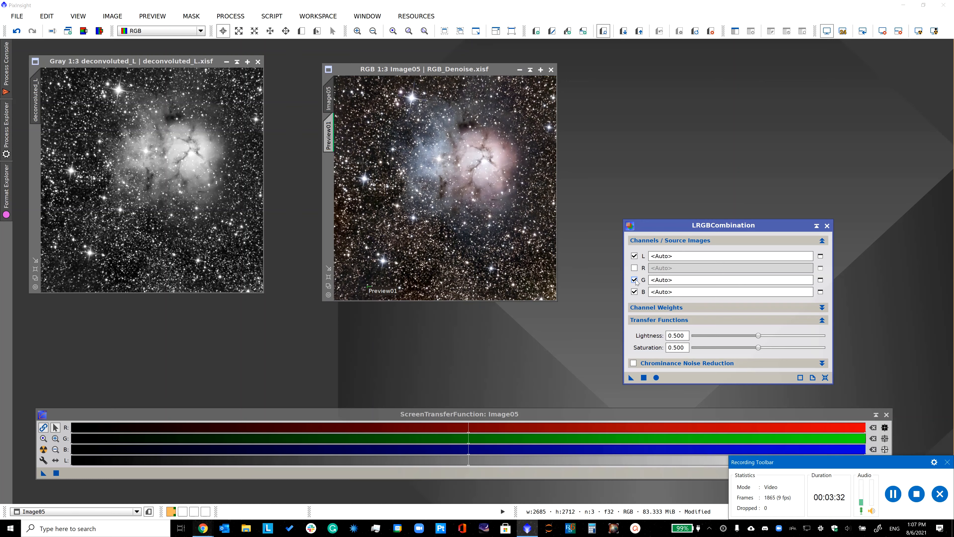
left_click(634, 280)
left_click(634, 291)
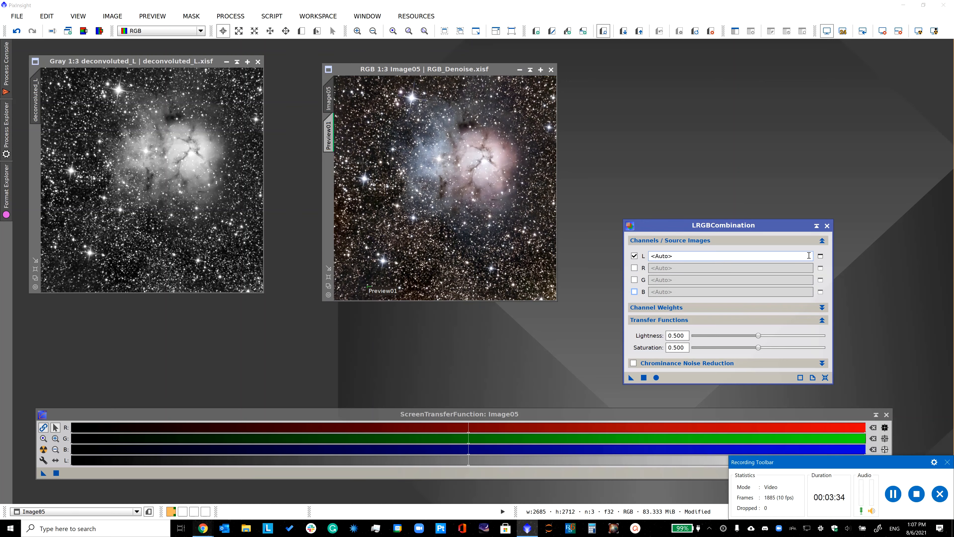
left_click(820, 256)
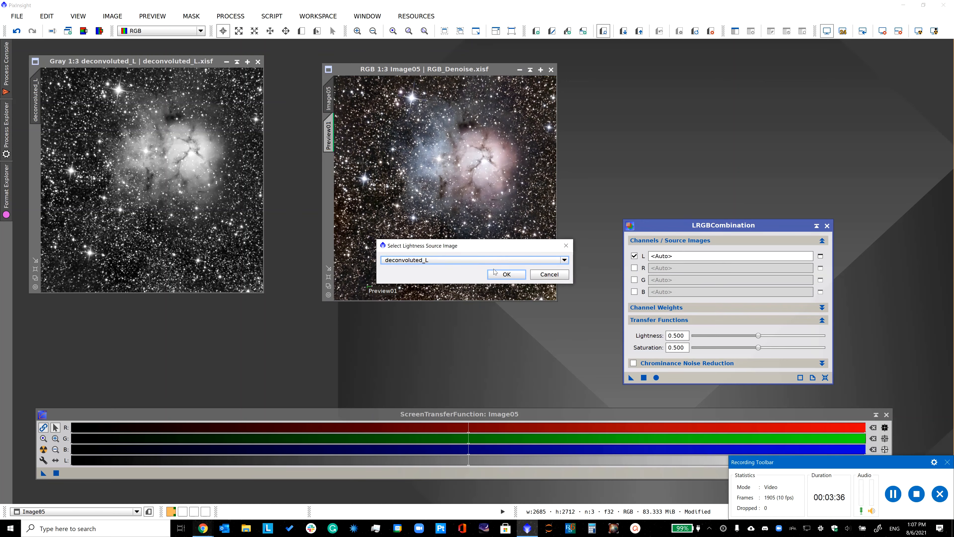
left_click(506, 274)
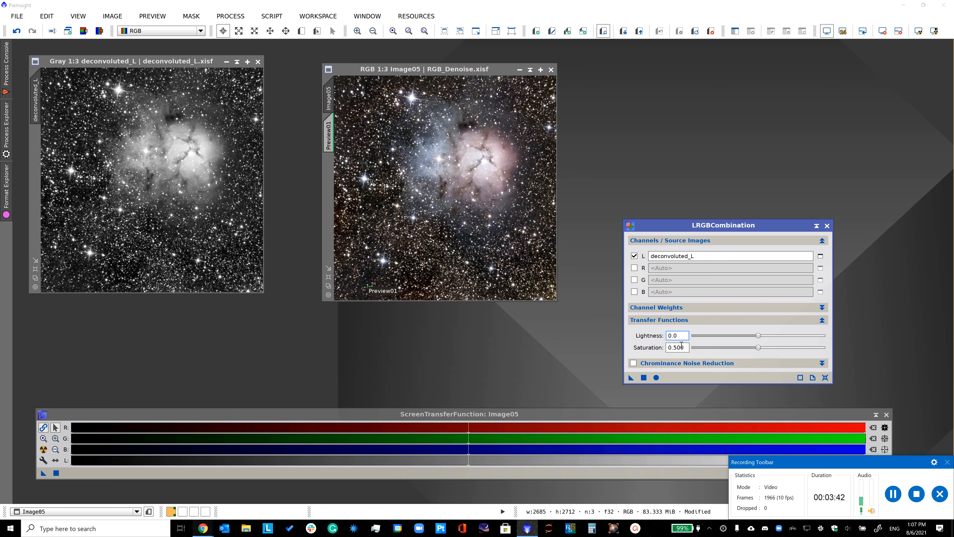
- Set the LRGBCombination lightness and saturation to 0.470 and apply the process to Image05
left_click(681, 346)
left_click_drag(759, 336, 757, 336)
key("Tab")
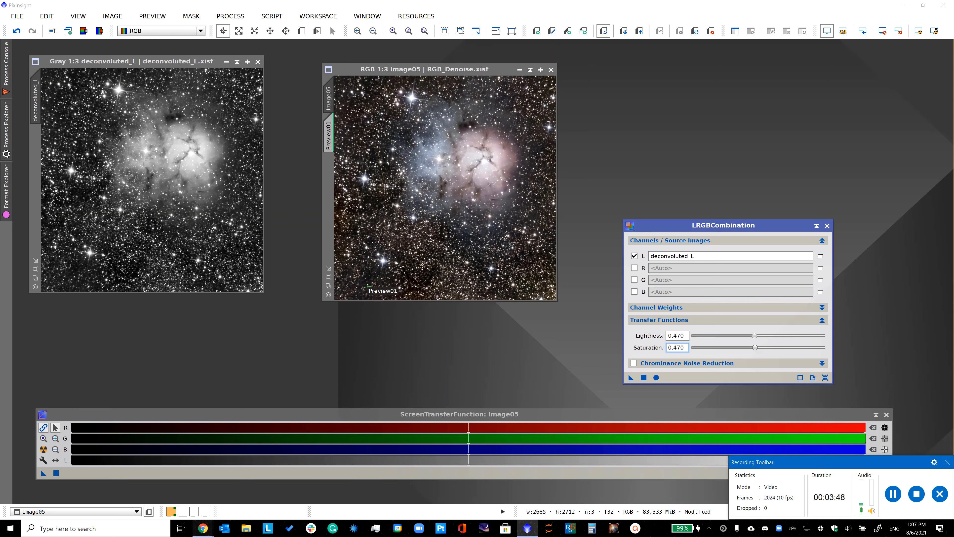
left_click(522, 237)
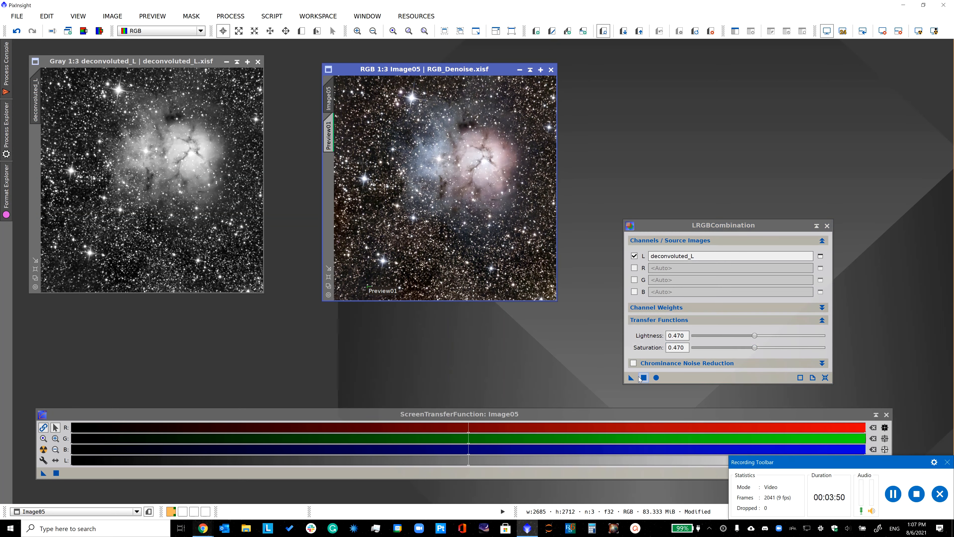
scroll(507, 237, "up", 3)
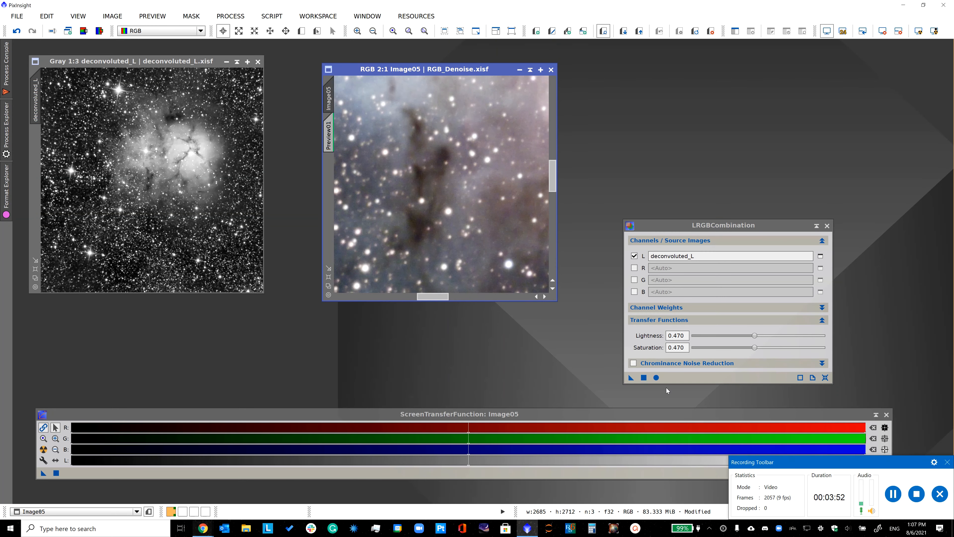
left_click(644, 377)
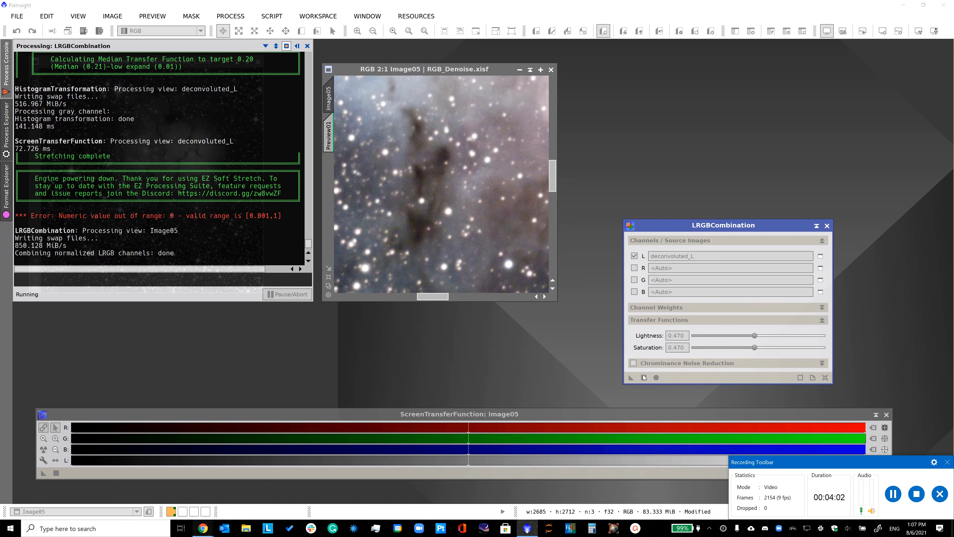
- Compare Image05 before and after the luminance combination by undoing and redoing it
scroll(495, 224, "up", 1)
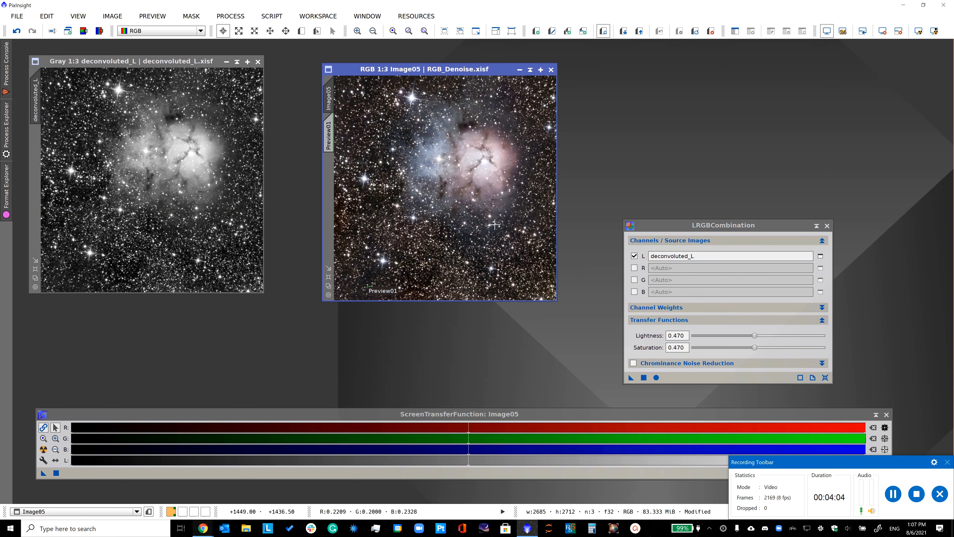
left_click(19, 31)
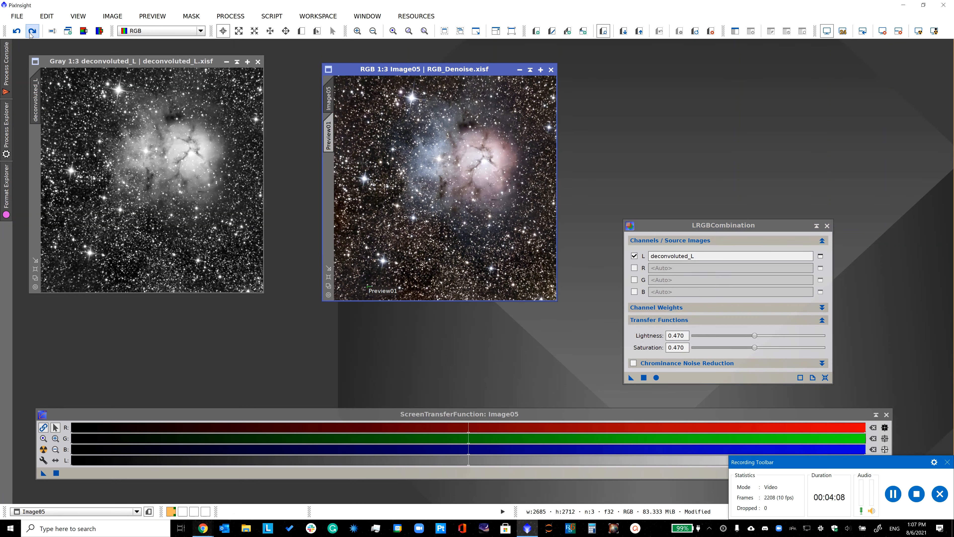
left_click(31, 31)
- Set the LRGBCombination lightness to 0.440, apply it to Image05 again and inspect the nebula up close
left_click_drag(755, 336, 752, 335)
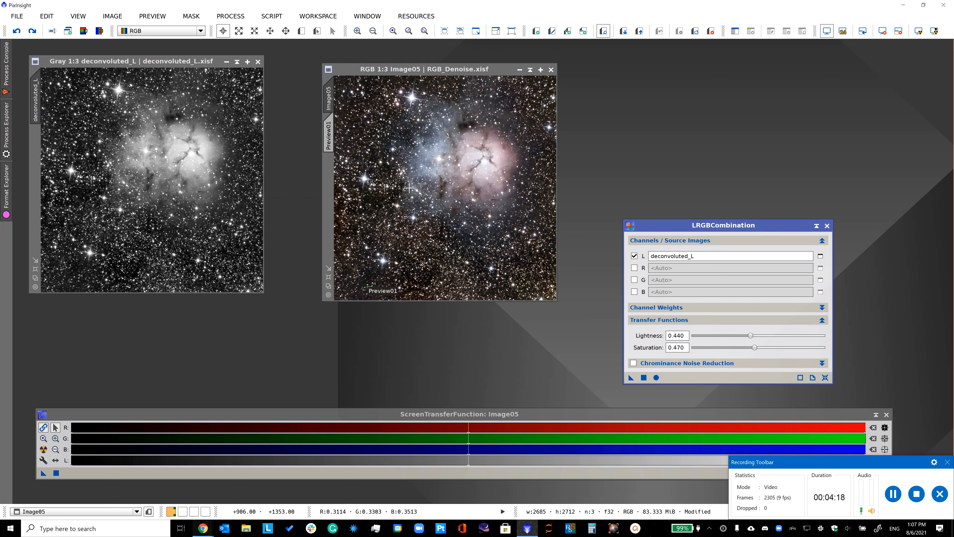
left_click(356, 183)
left_click(643, 377)
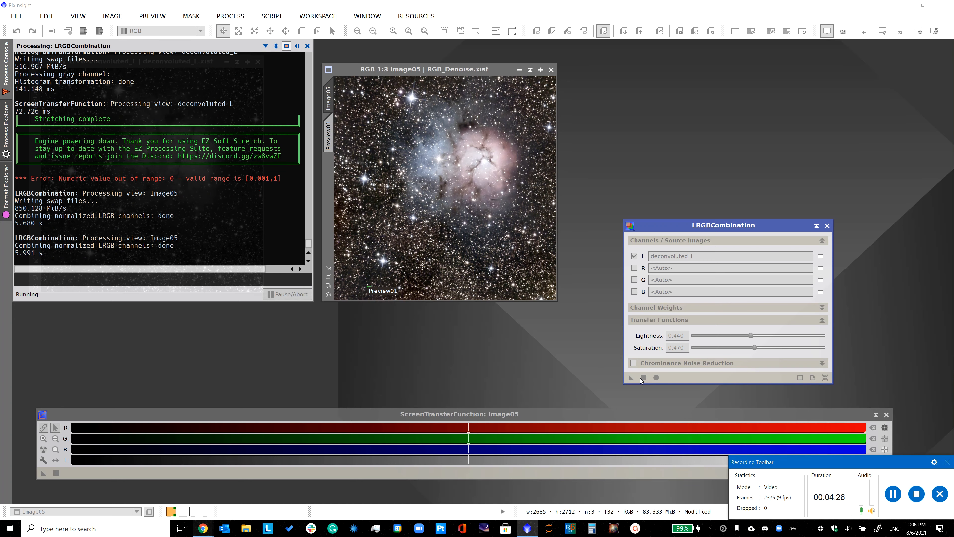
scroll(481, 197, "up", 3)
scroll(481, 197, "down", 1)
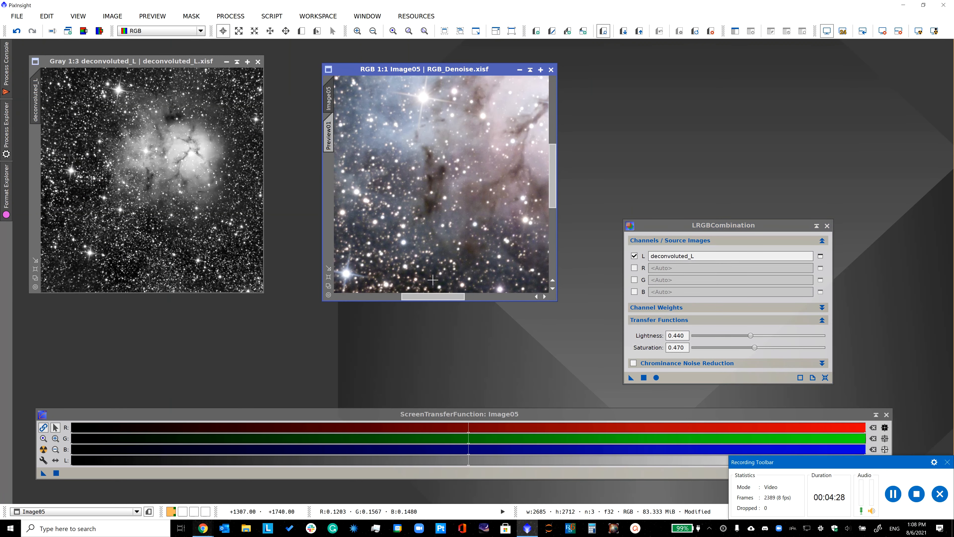
left_click_drag(436, 299, 465, 299)
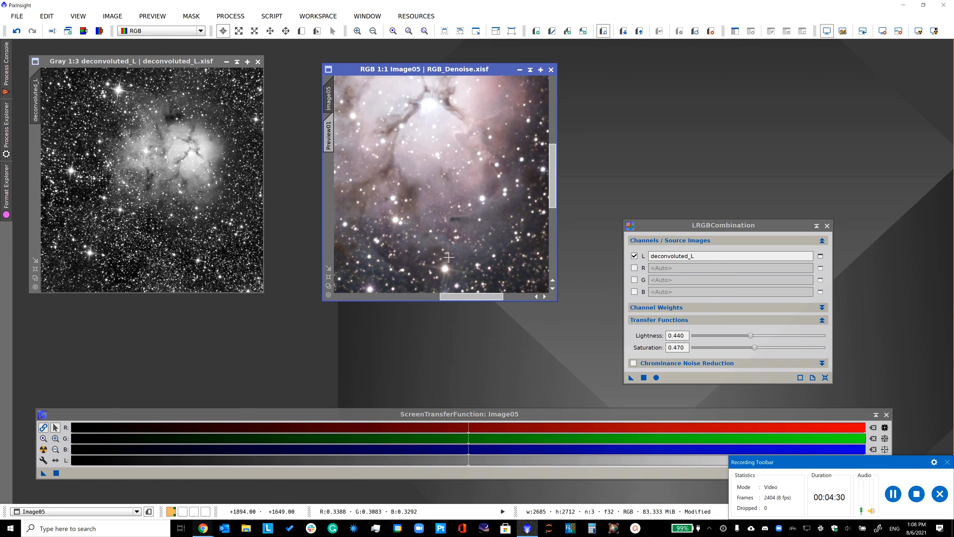
scroll(415, 218, "down", 2)
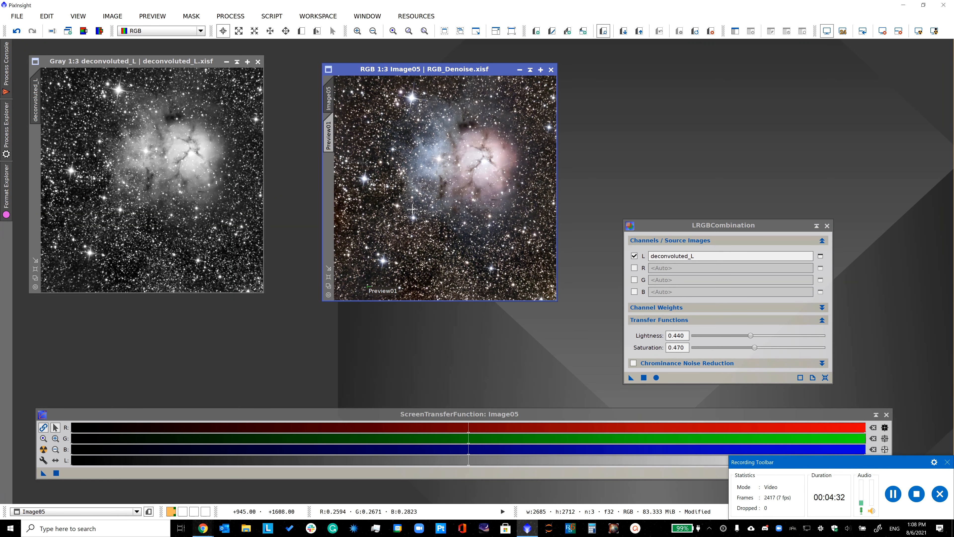
- Save the combined Image05 under the new name LRGB as a 32-bit floating-point XISF file
left_click(16, 16)
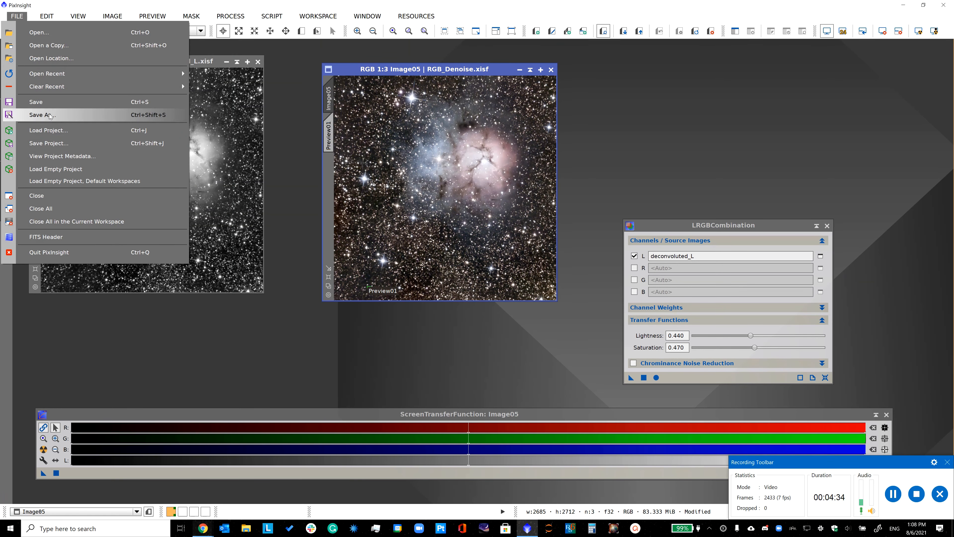
left_click(52, 115)
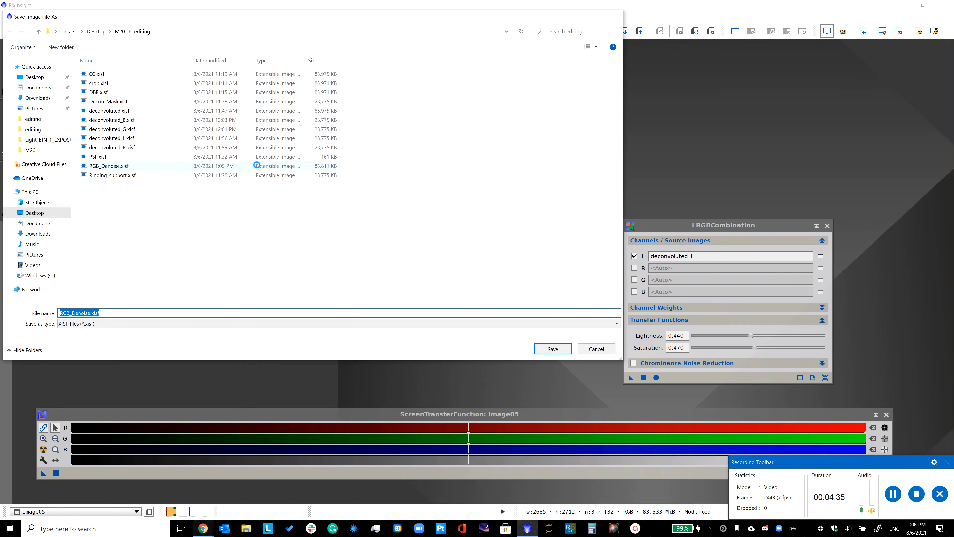
type("LRGB")
key("Return")
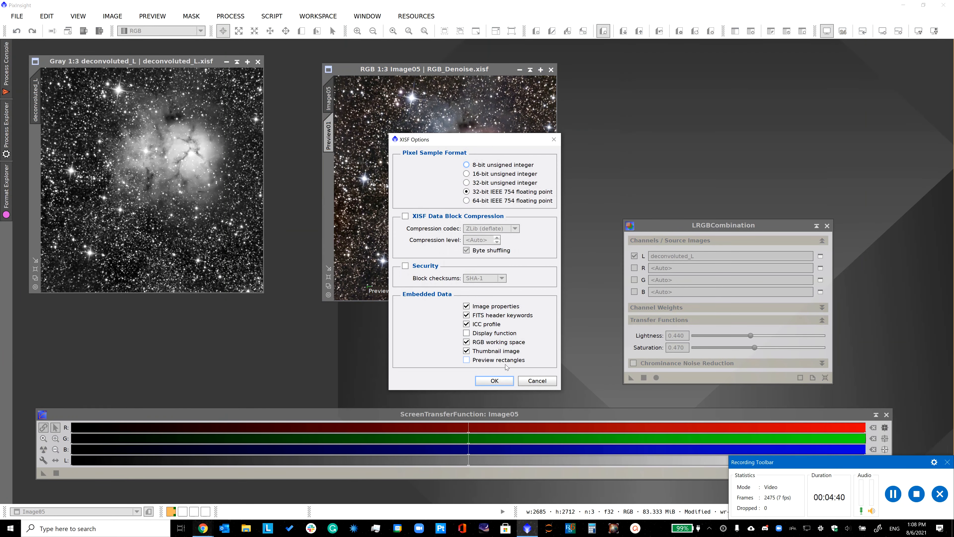
left_click(494, 381)
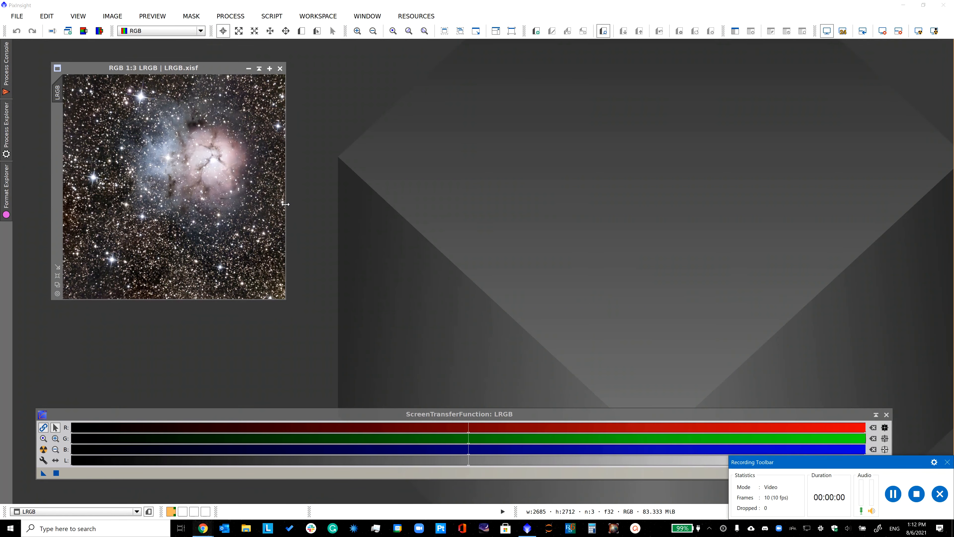
- Open HDRMultiscaleTransform and enable its To lightness and Lightness mask options
scroll(196, 147, "up", 4)
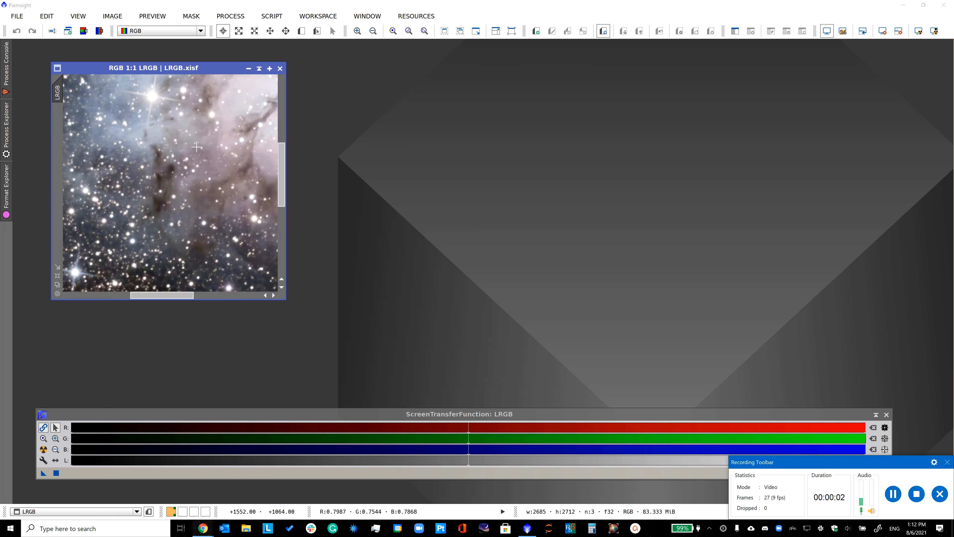
scroll(196, 147, "down", 4)
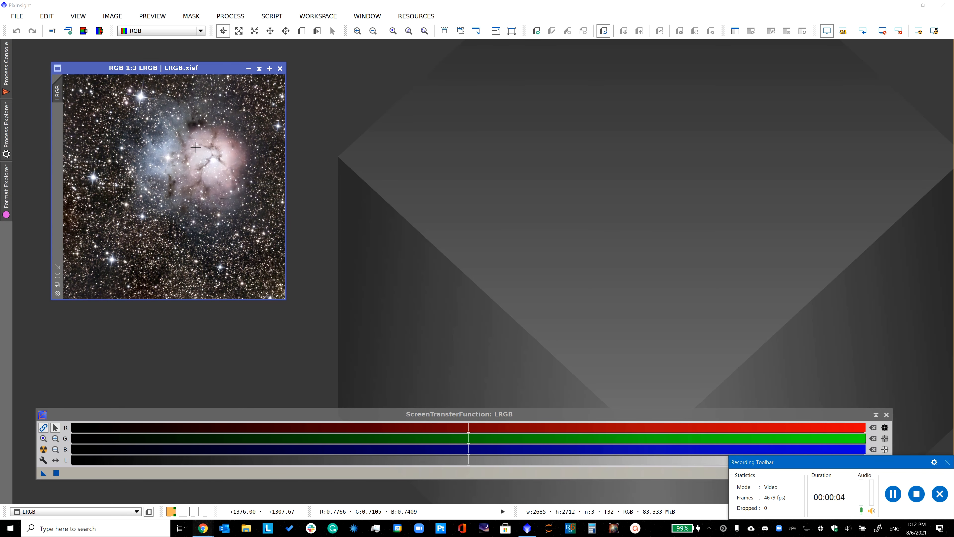
left_click_drag(245, 62, 248, 48)
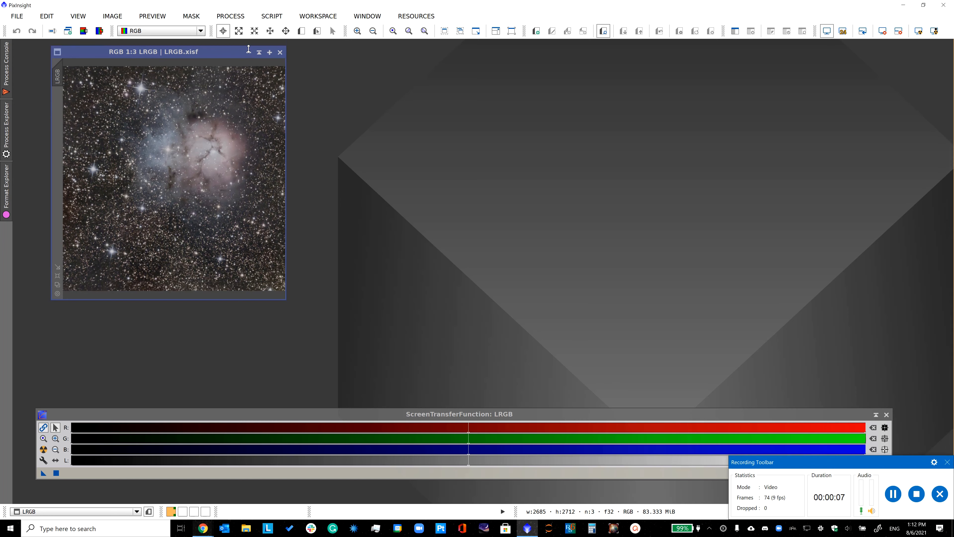
left_click(220, 16)
mouse_move(285, 20)
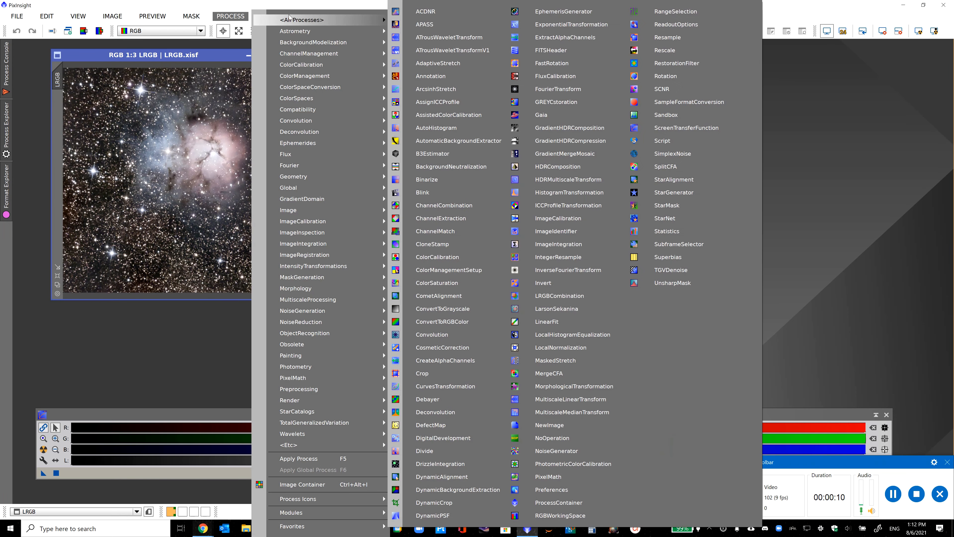
left_click(572, 180)
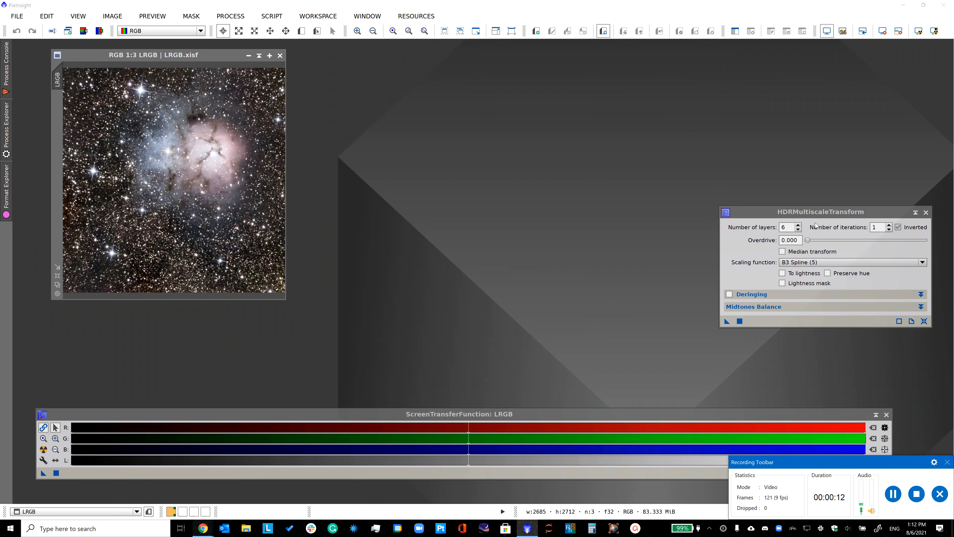
left_click(782, 273)
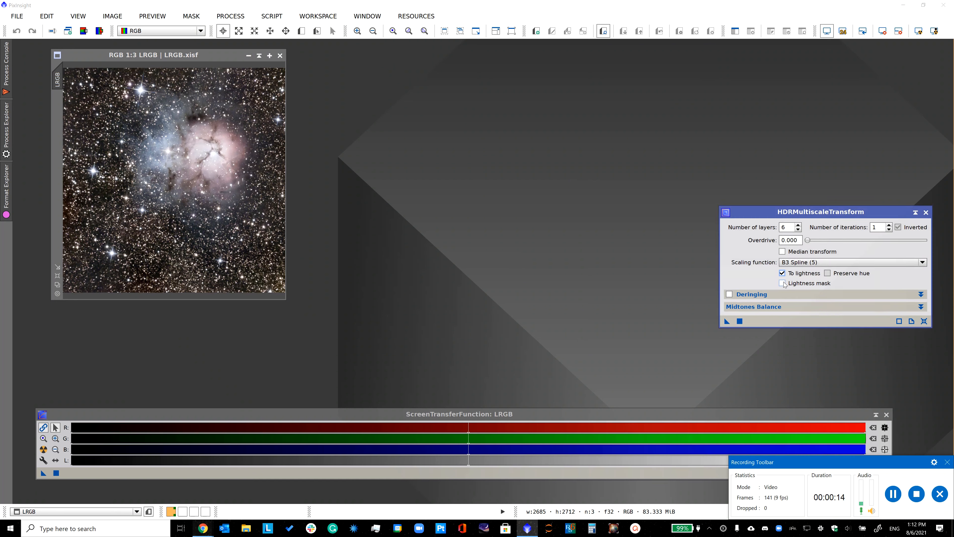
left_click(782, 283)
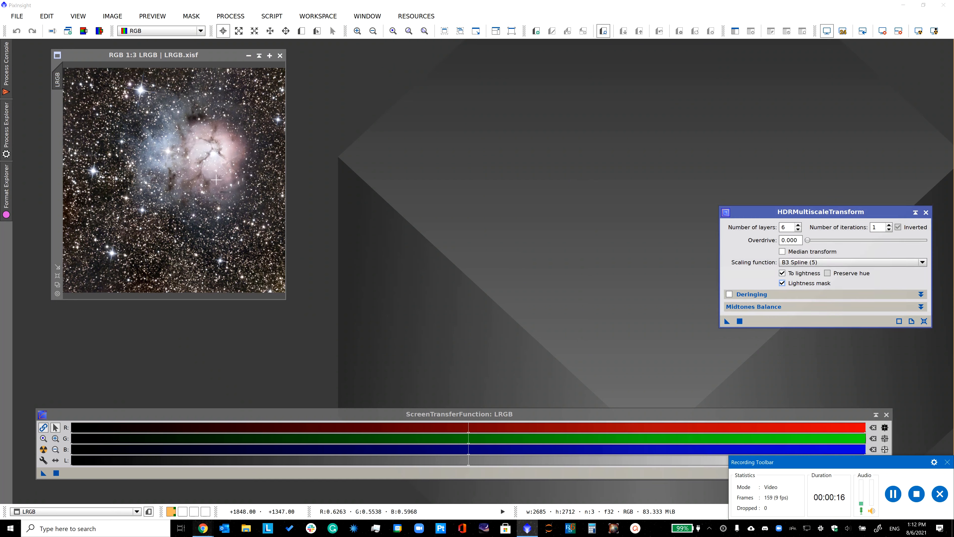
- Create a range mask from the LRGB image using RangeSelection with fuzziness 1.00, checking it in the real-time preview
left_click(216, 179)
left_click(231, 16)
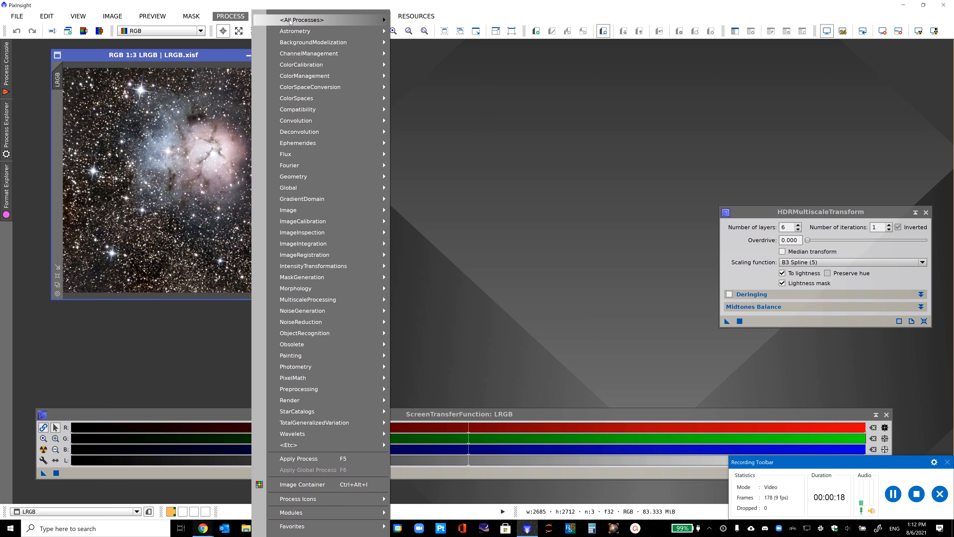
mouse_move(290, 22)
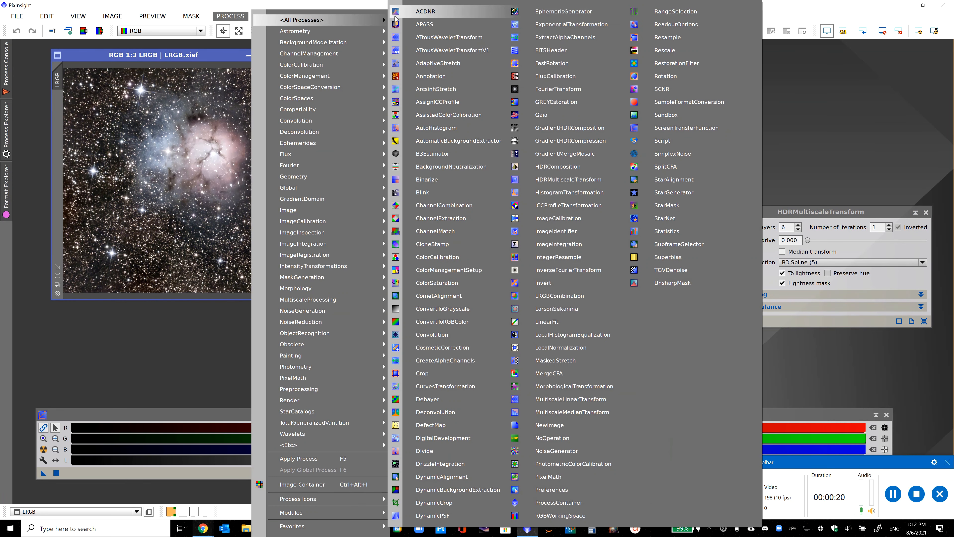
left_click(675, 11)
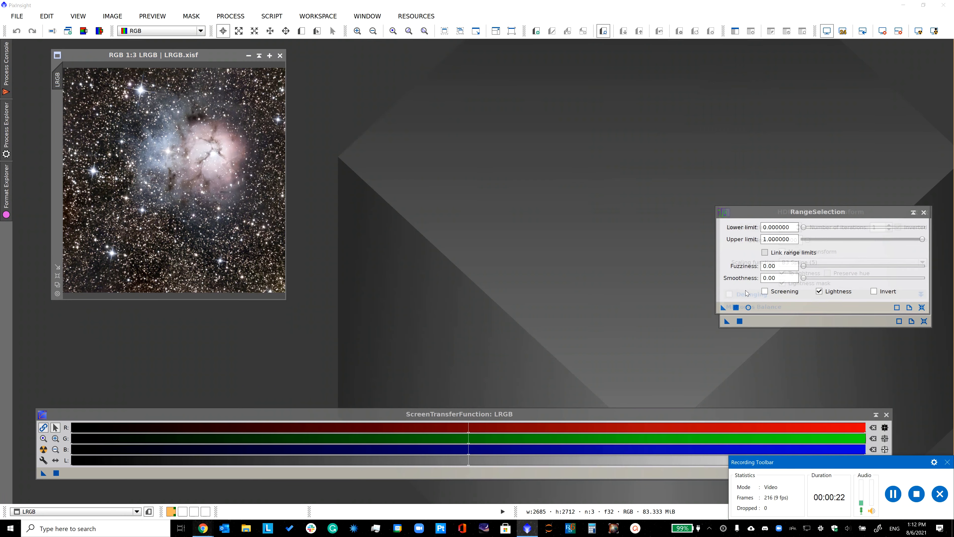
left_click(748, 307)
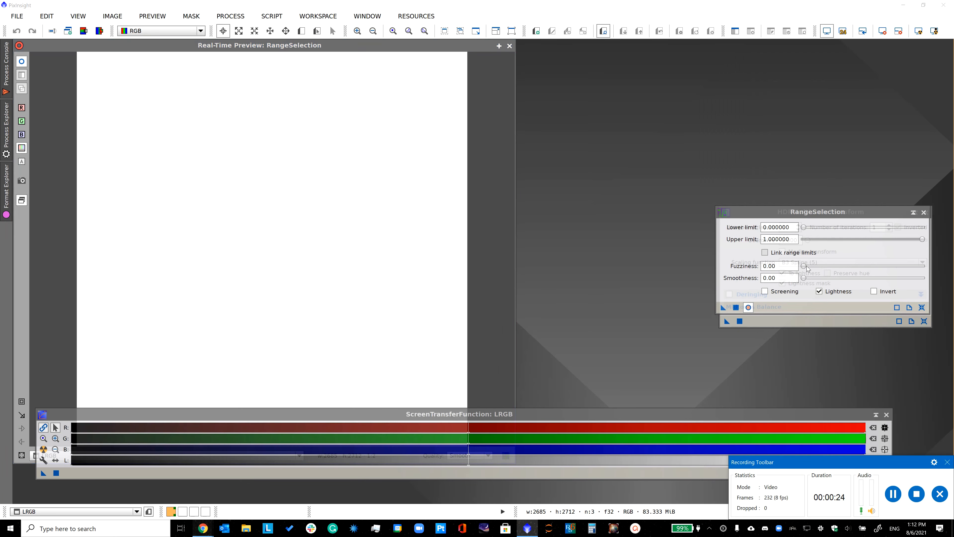
left_click_drag(804, 265, 940, 262)
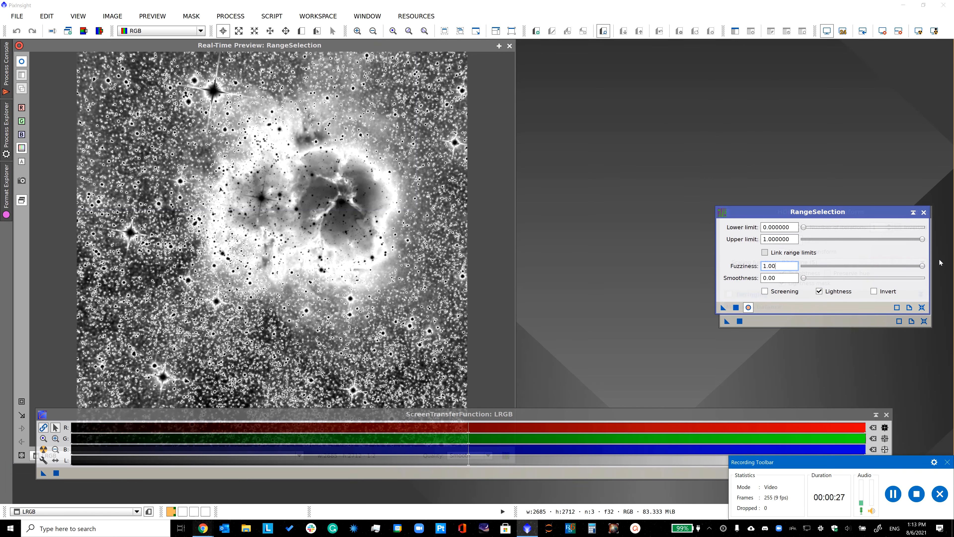
left_click(736, 307)
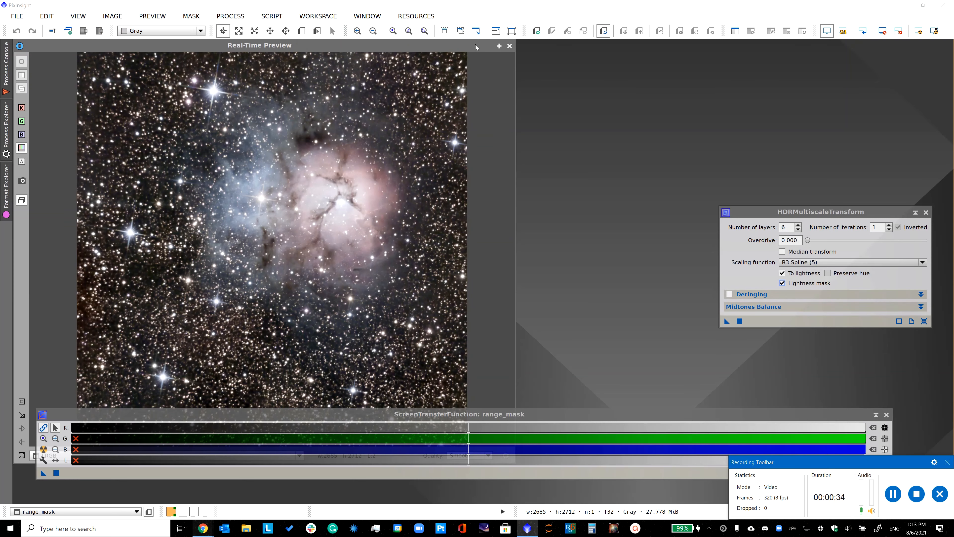
left_click(509, 46)
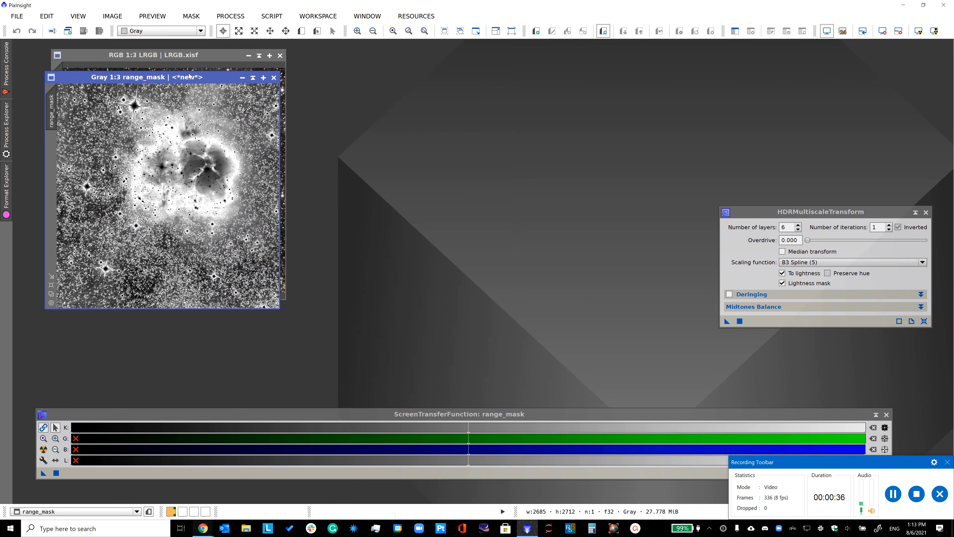
- Place range_mask beside the LRGB image and blur it using Convolution with a StdDev of 2.00
left_click_drag(190, 77, 561, 98)
left_click(228, 16)
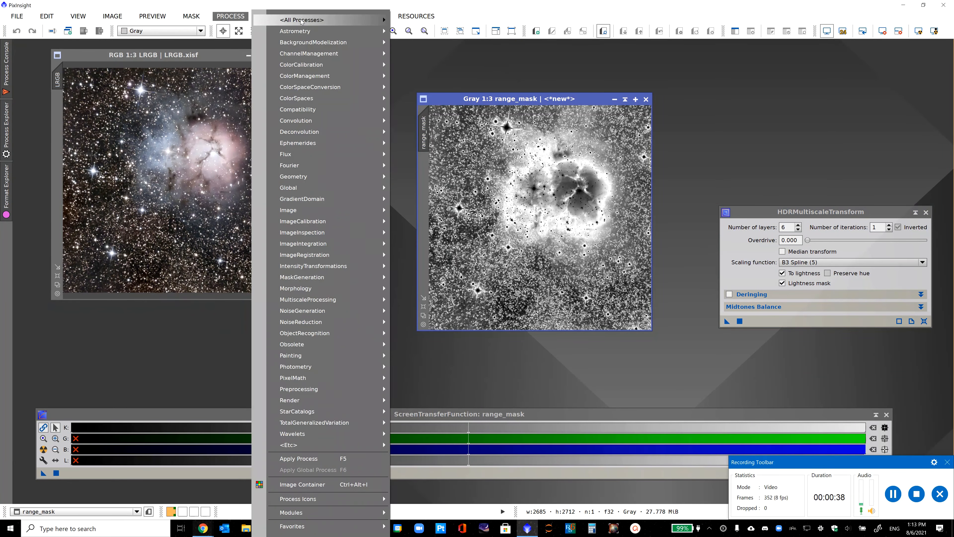
left_click(301, 20)
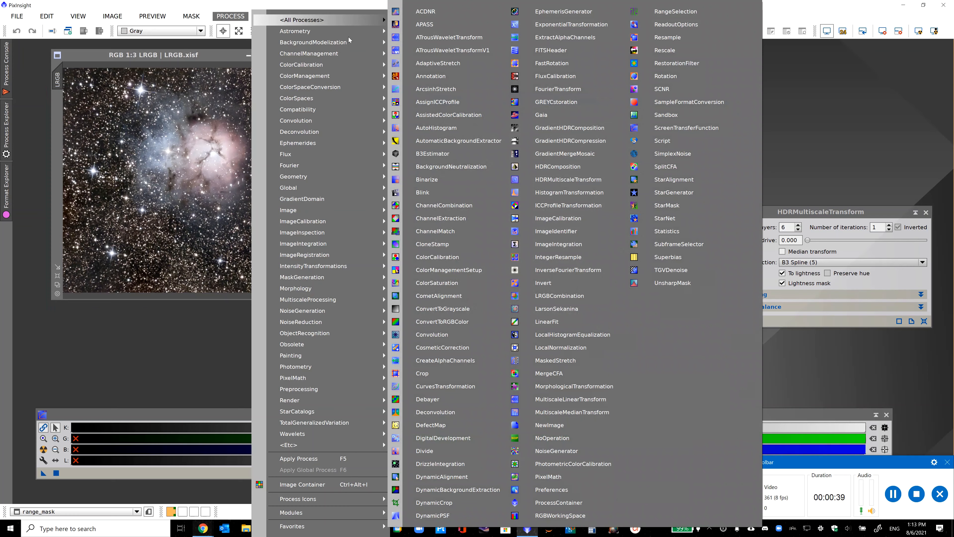
left_click(439, 334)
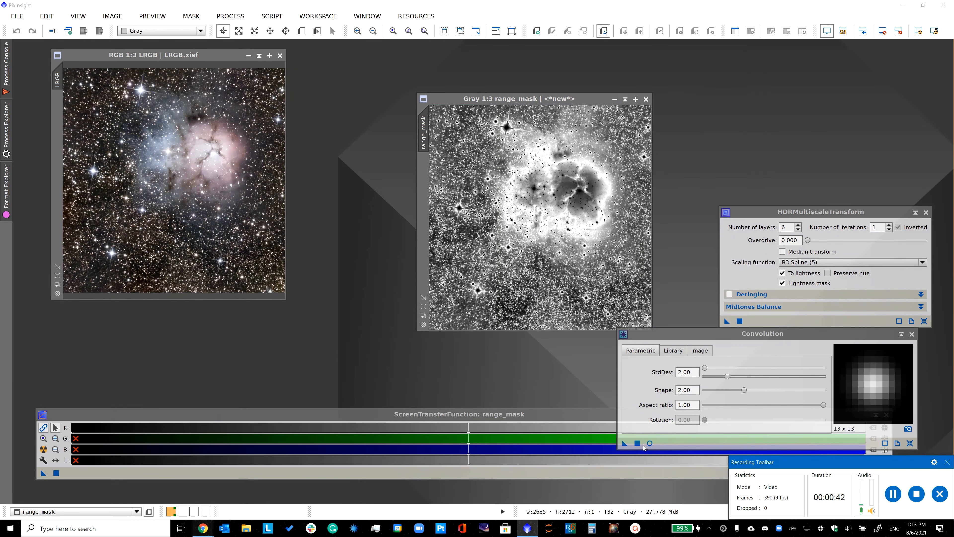
left_click_drag(625, 443, 516, 233)
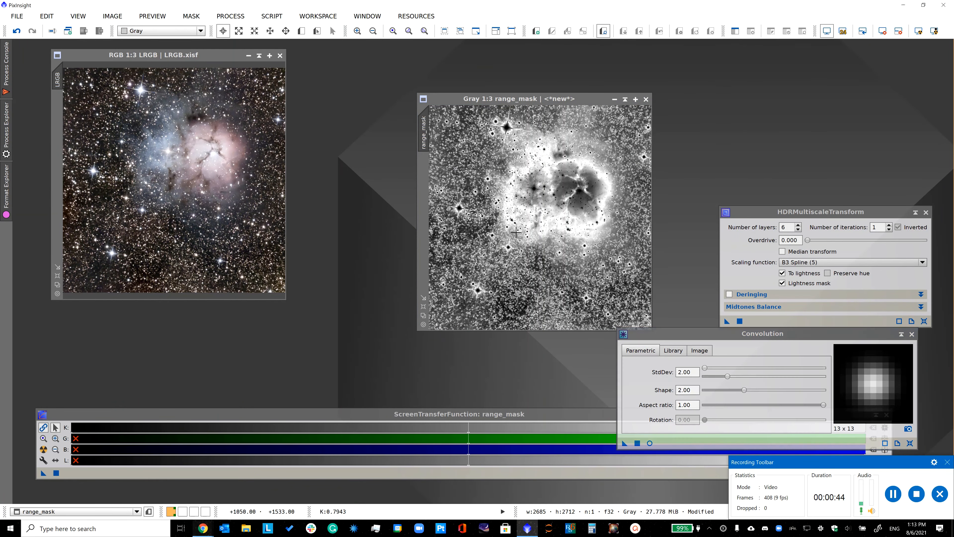
scroll(516, 232, "up", 2)
scroll(516, 233, "down", 3)
scroll(516, 233, "up", 1)
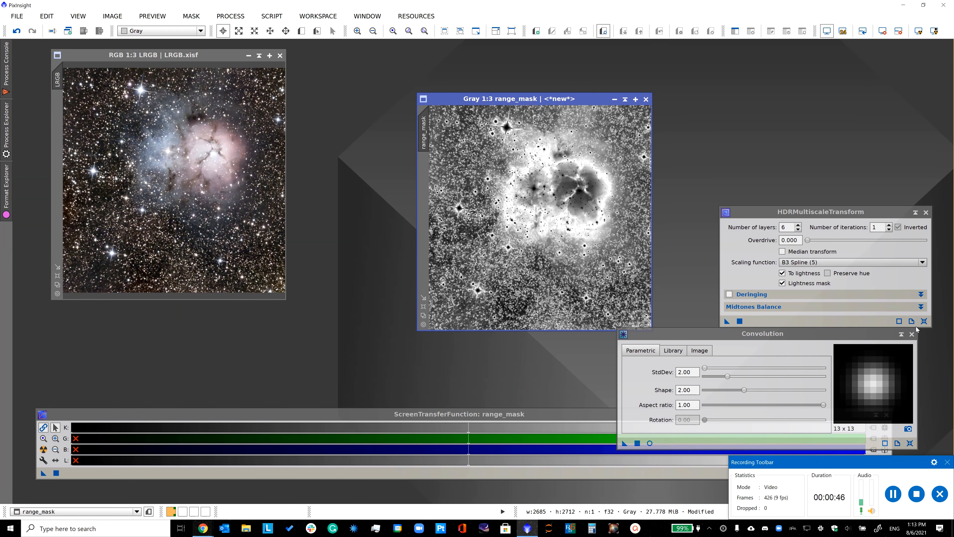
left_click(912, 334)
- Apply range_mask as the mask of the LRGB image and hide the mask overlay
left_click_drag(427, 125, 58, 124)
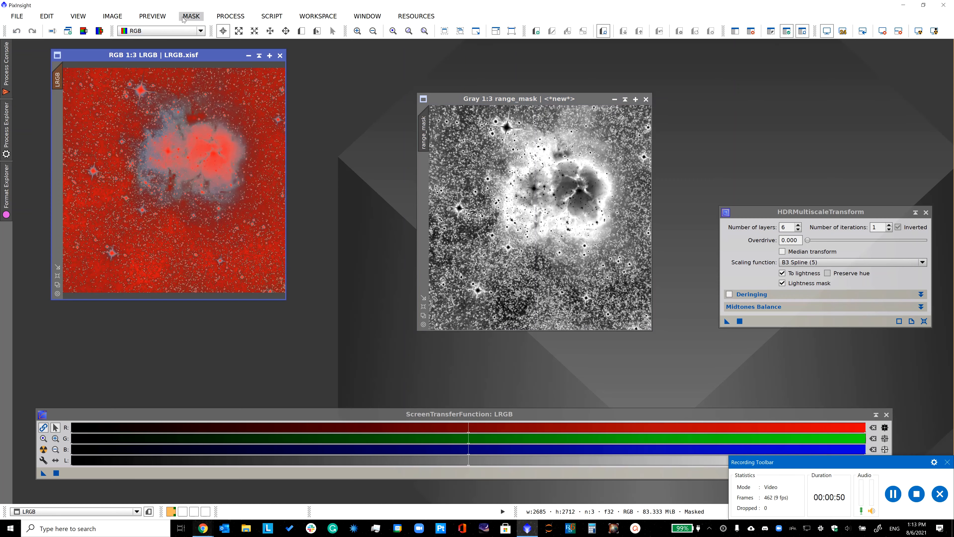
left_click(191, 16)
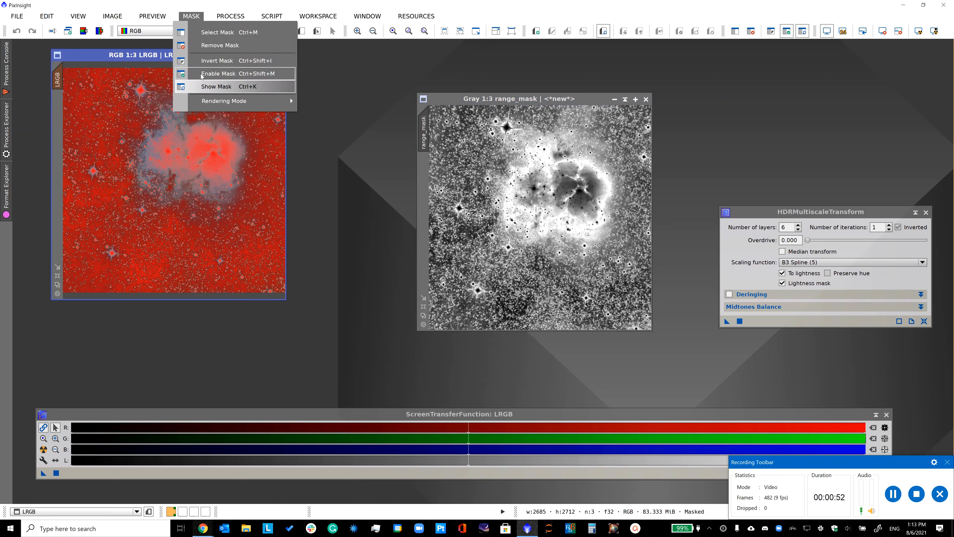
left_click(210, 87)
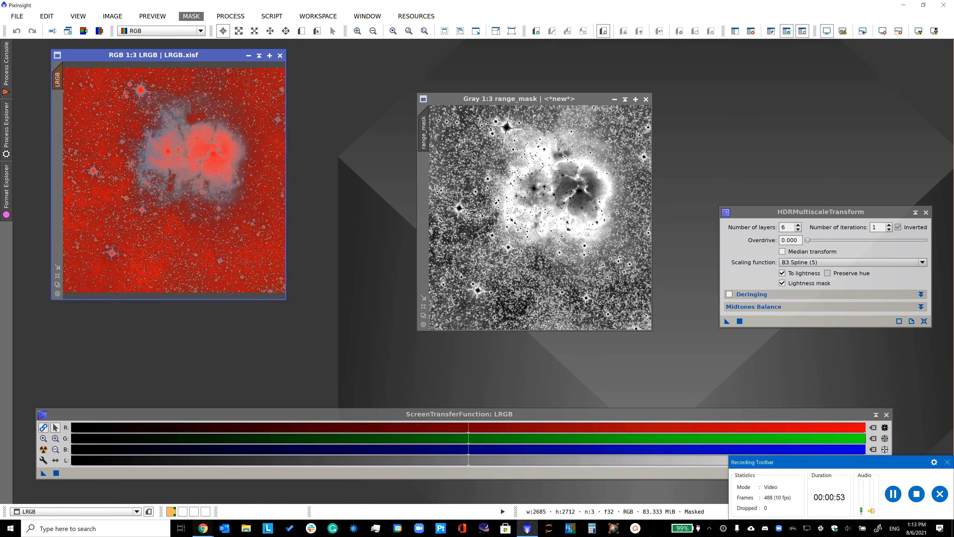
- Apply HDRMultiscaleTransform with 6 layers to the masked LRGB image and compare before and after by undoing and redoing it
left_click(739, 321)
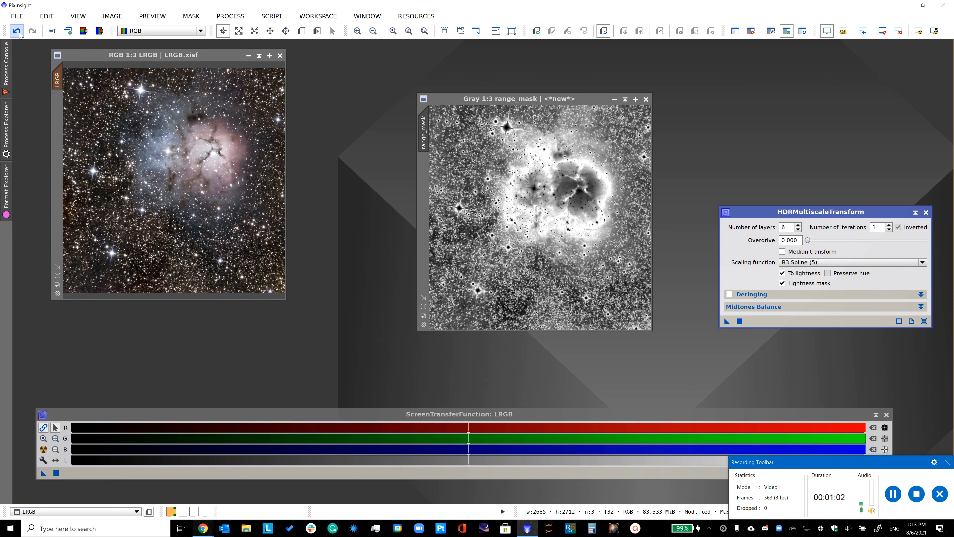
left_click(17, 32)
left_click(32, 30)
left_click(16, 31)
left_click(32, 30)
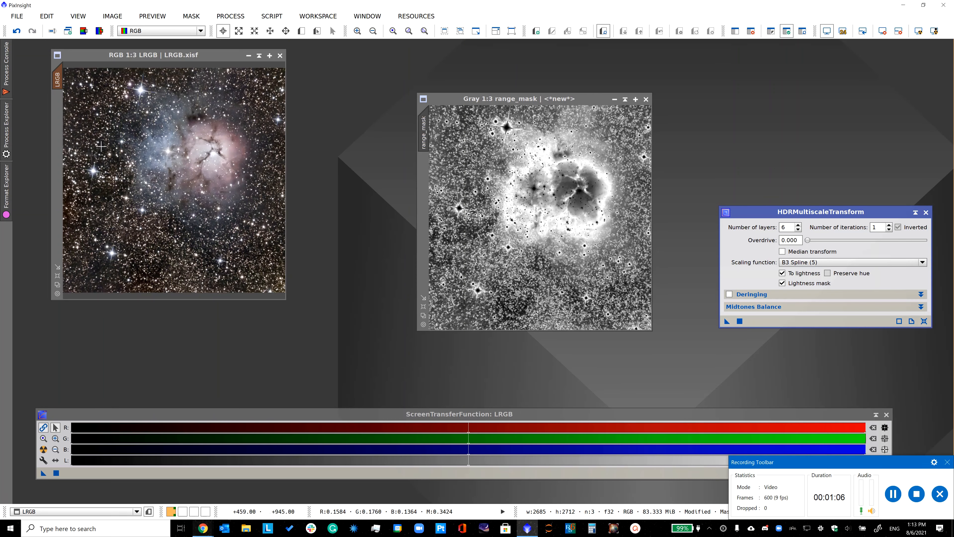
scroll(131, 186, "up", 2)
scroll(131, 186, "down", 3)
scroll(130, 186, "up", 1)
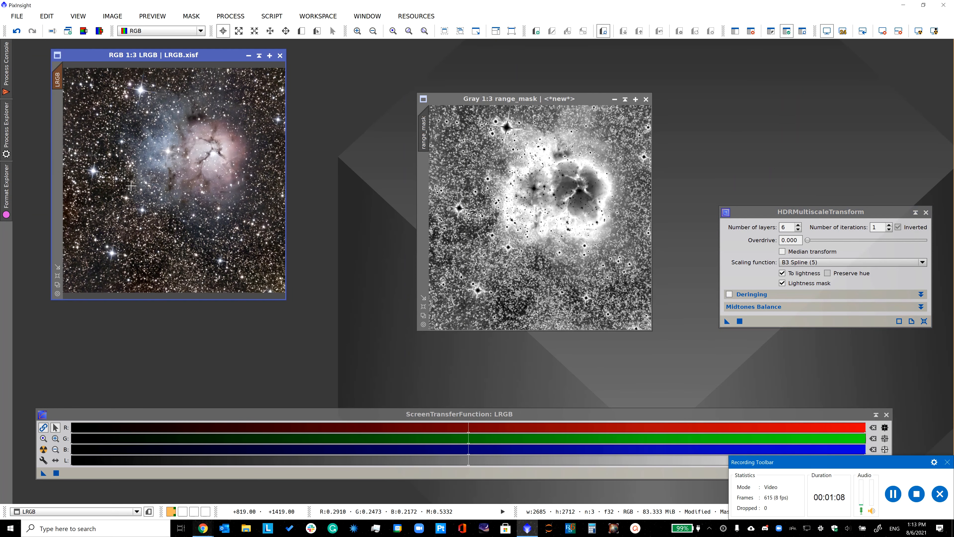
- Run HDRMultiscaleTransform on the LRGB image a second time and compare this pass by undoing and redoing it
left_click(740, 321)
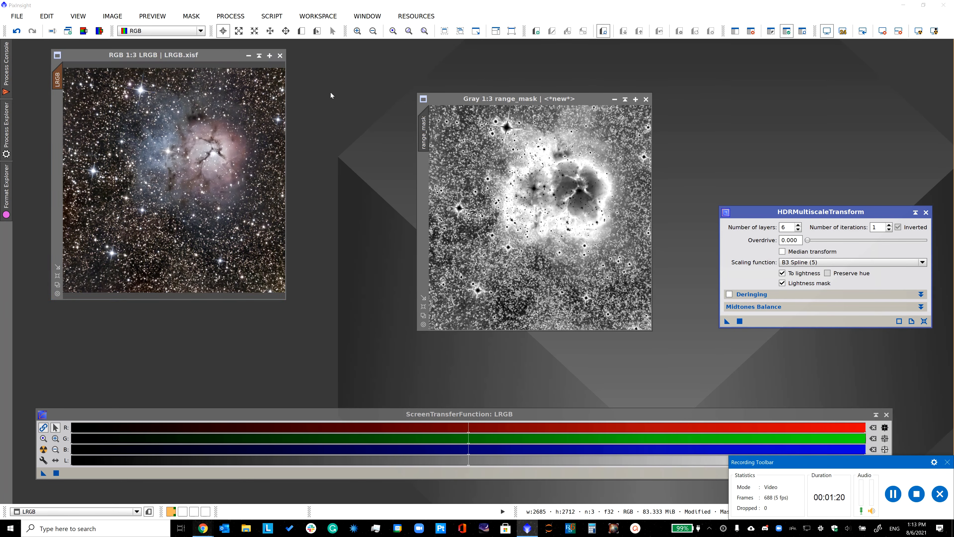
left_click(17, 30)
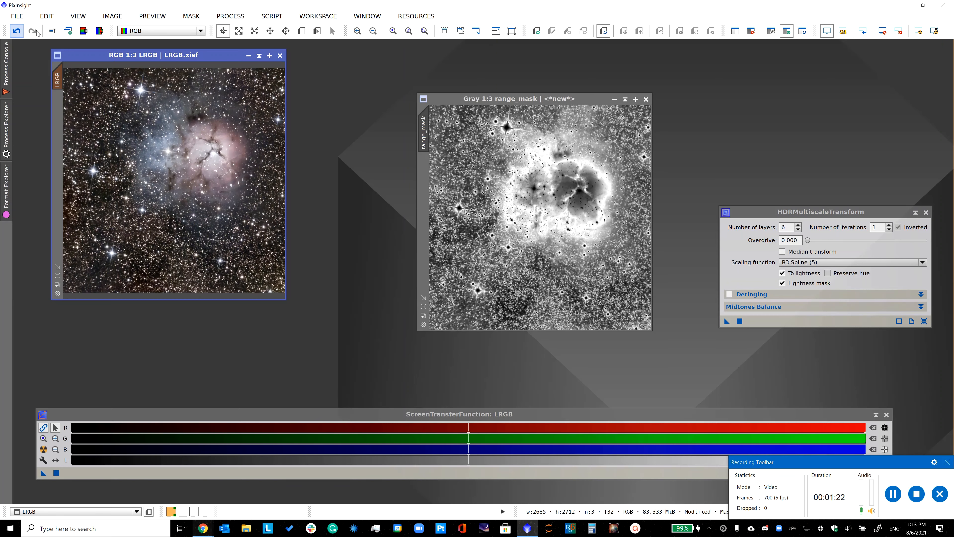
left_click(34, 31)
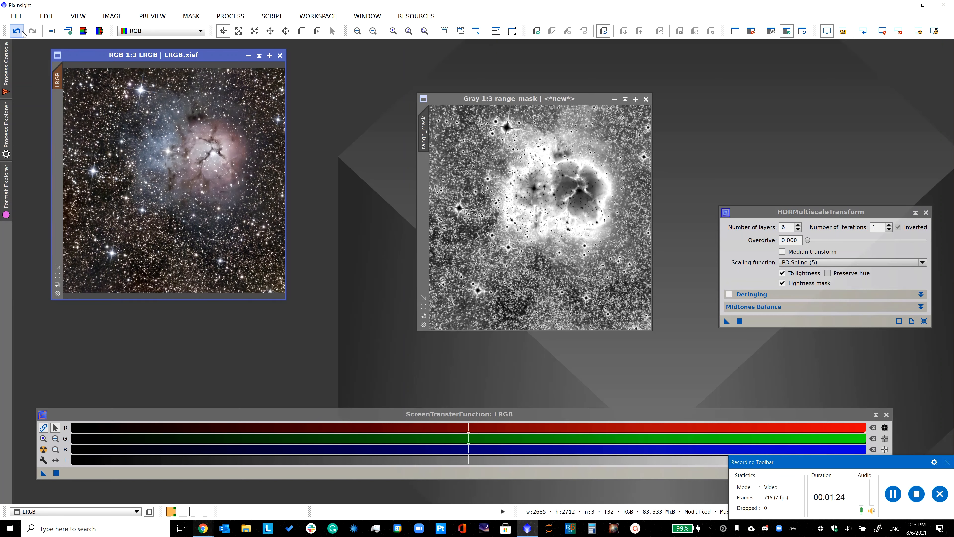
left_click(16, 32)
left_click(32, 32)
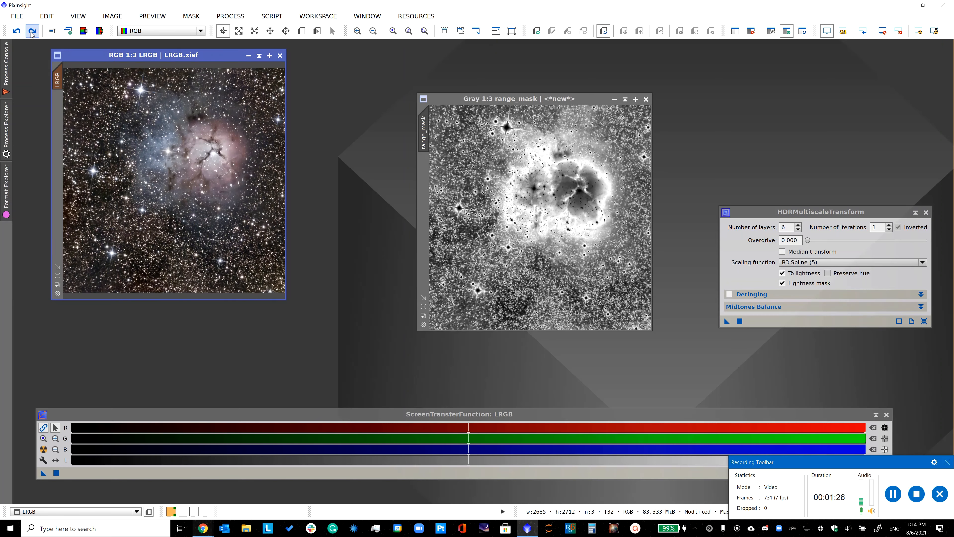
- Duplicate the LRGB image and close range_mask, accepting that its mask references are broken
left_click(66, 32)
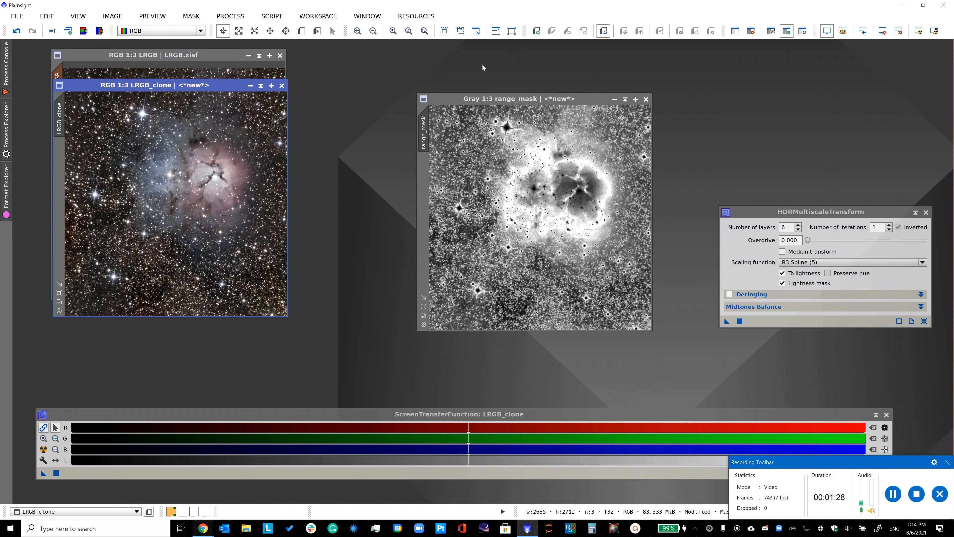
left_click(645, 99)
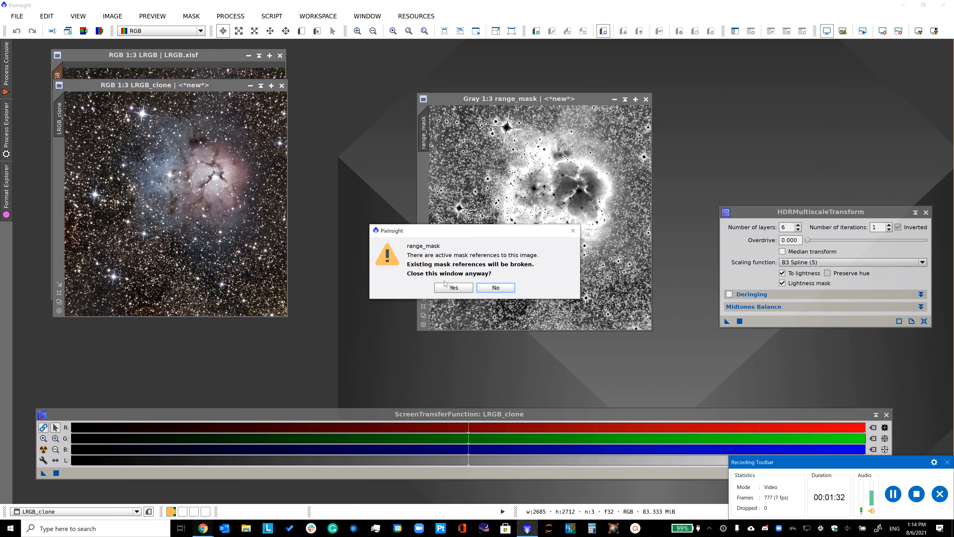
left_click(451, 288)
- Place LRGB_clone beside the LRGB image and undo the last HDRMultiscaleTransform pass on LRGB
left_click_drag(124, 83, 391, 66)
left_click(164, 92)
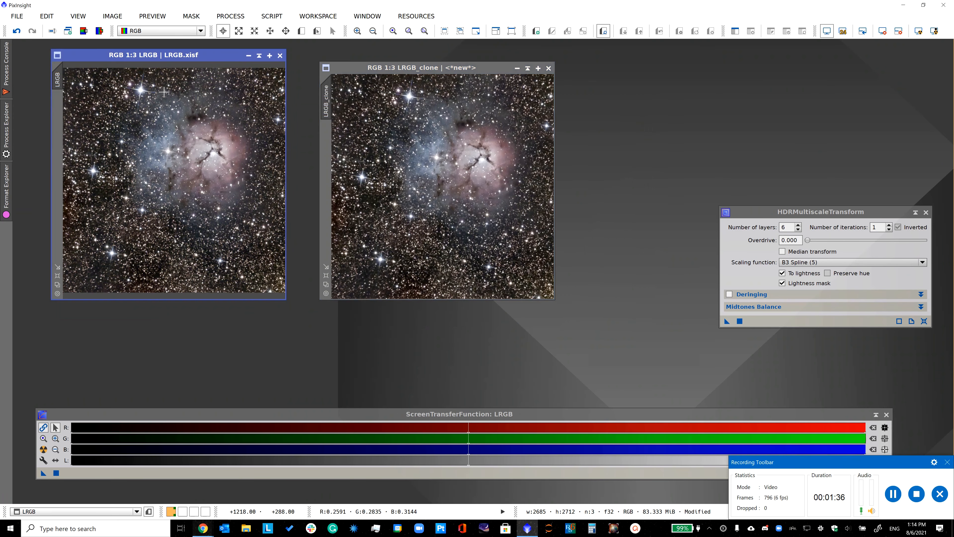
left_click(17, 31)
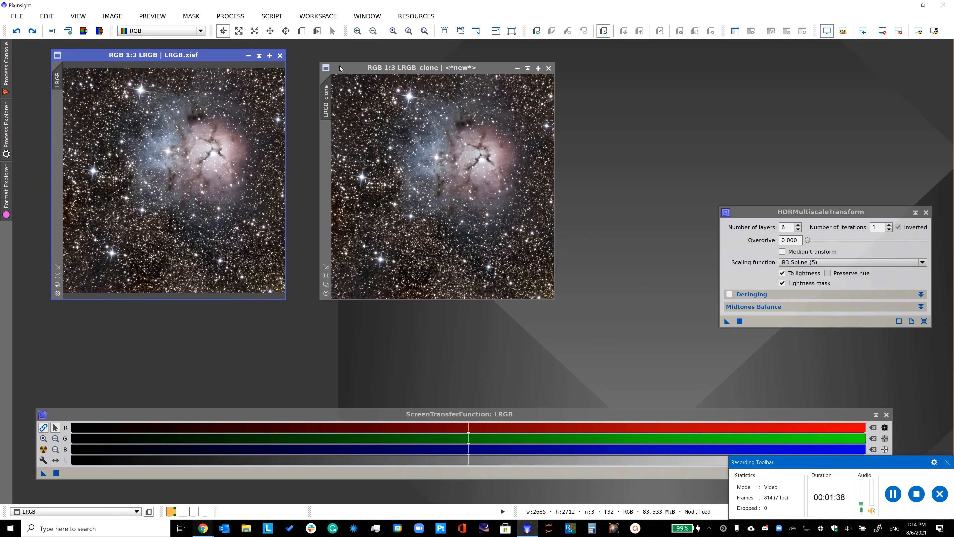
left_click_drag(376, 68, 394, 68)
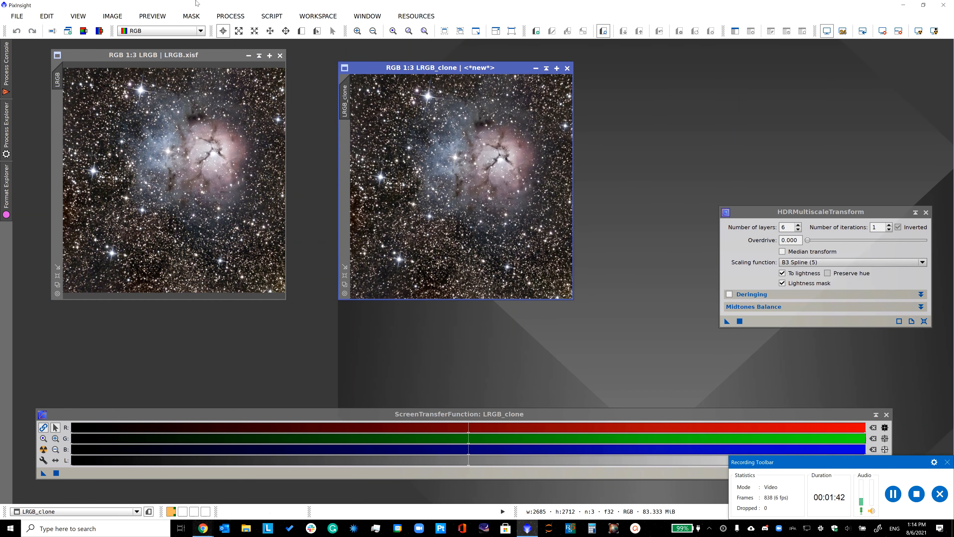
- Set the PixelMath expression to (.7 * LRGB) + (.3 * LRGB_clone)
left_click(230, 16)
mouse_move(308, 20)
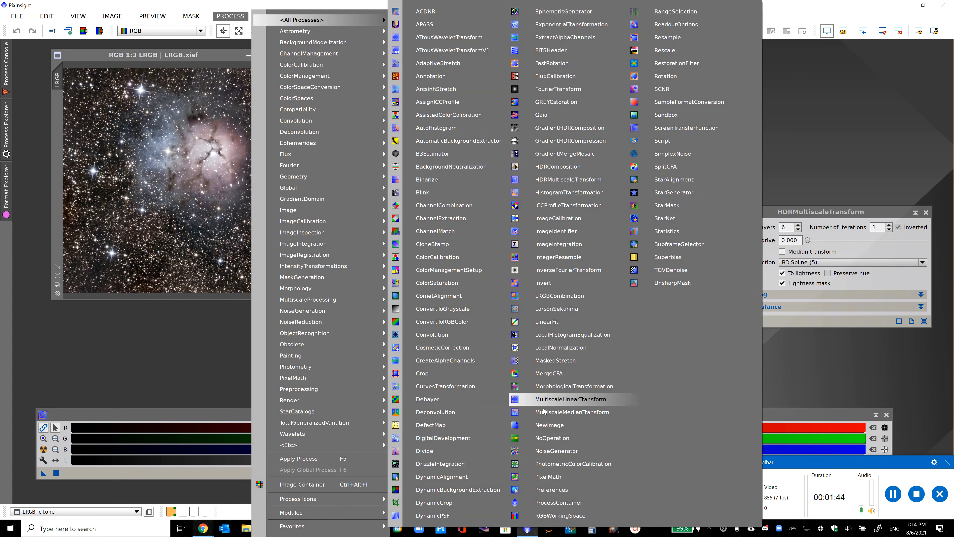
left_click(548, 476)
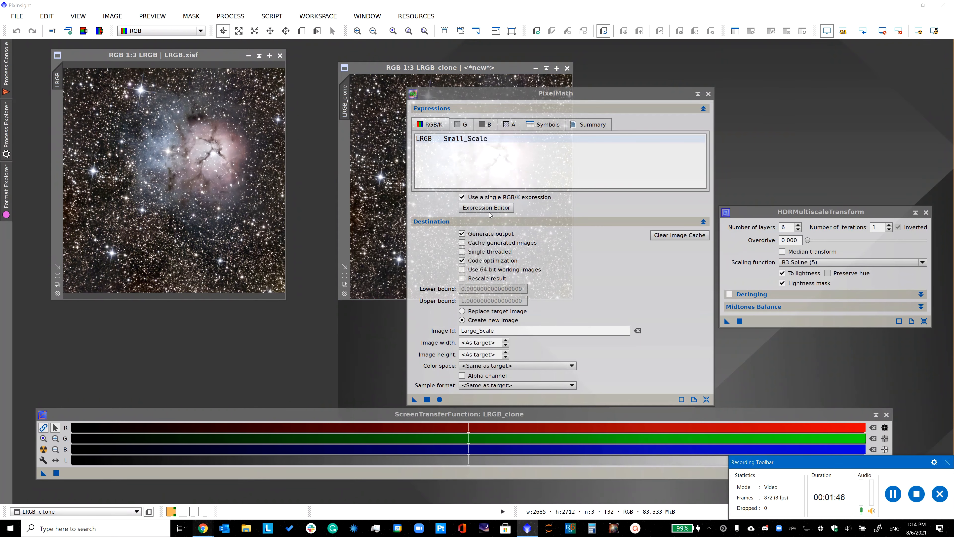
left_click(486, 207)
left_click_drag(369, 139, 131, 128)
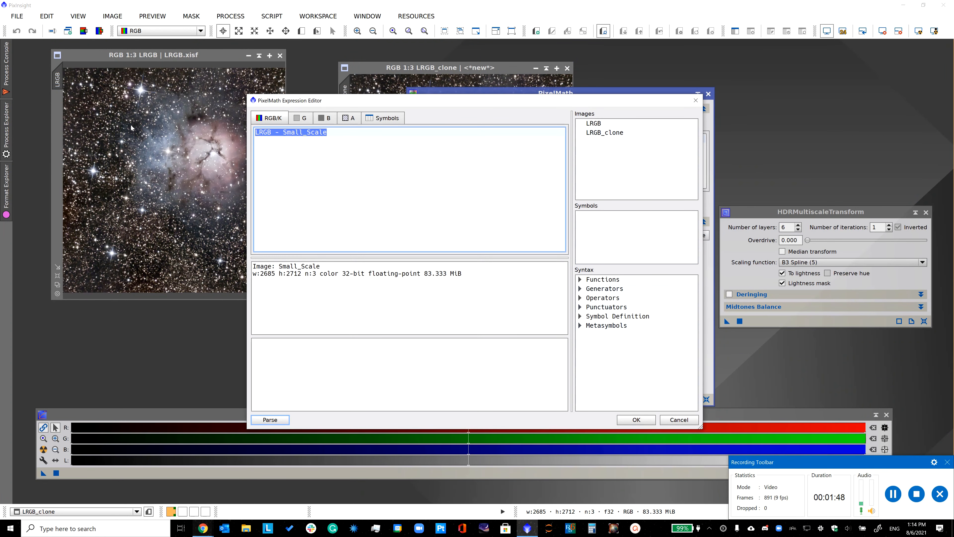
key("Delete")
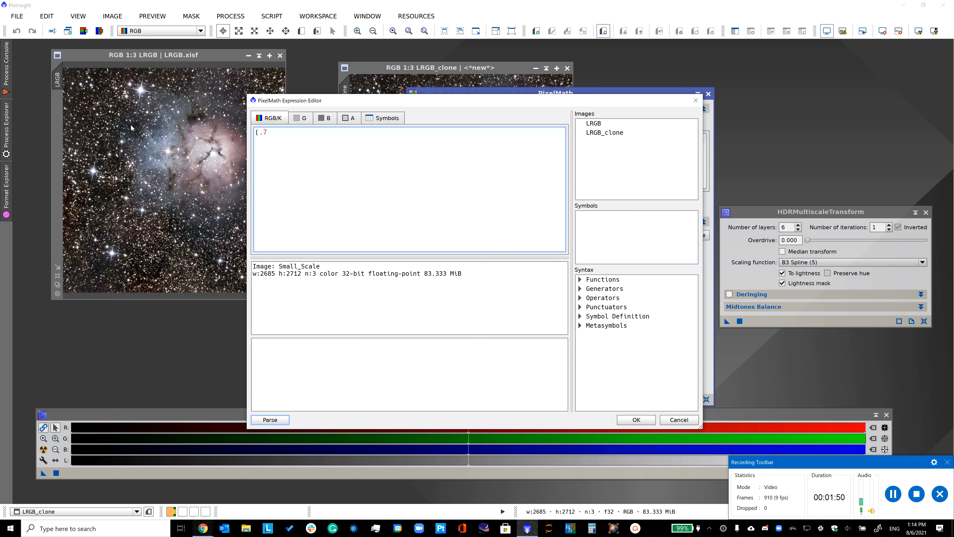
type("(.7 *")
double_click(590, 124)
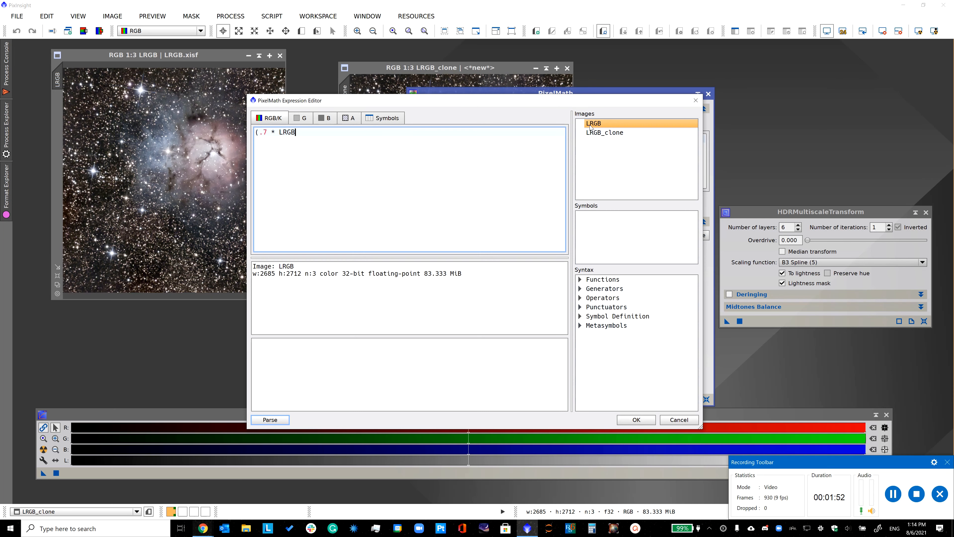
type(") + (.3 *")
double_click(602, 133)
type(")")
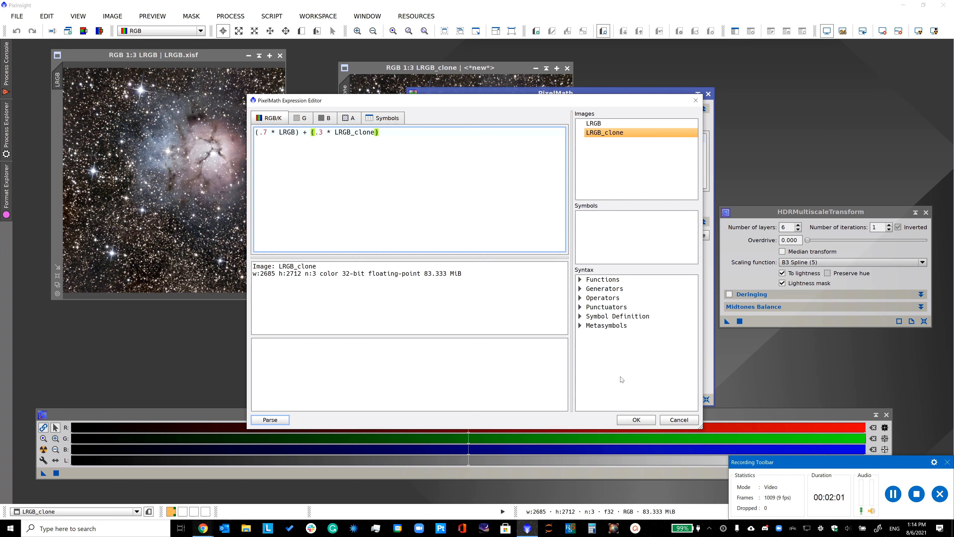
left_click(625, 421)
- Set PixelMath to replace the target image, apply it to LRGB and close the process
left_click(464, 312)
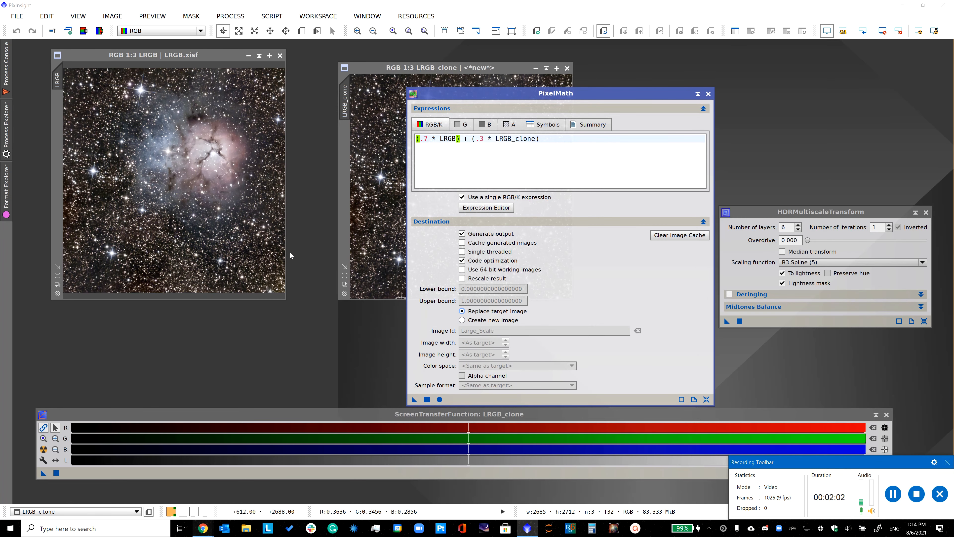
left_click(241, 226)
left_click(427, 399)
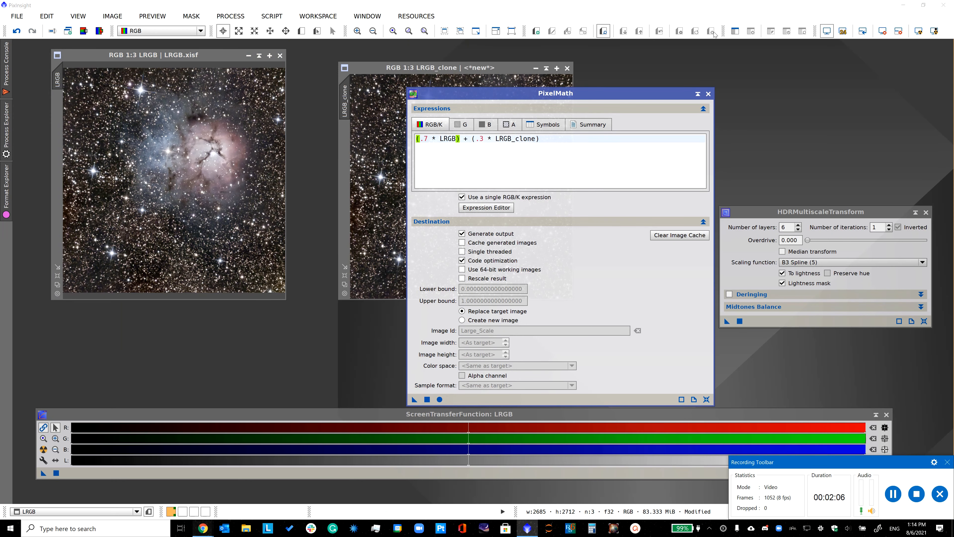
left_click(707, 94)
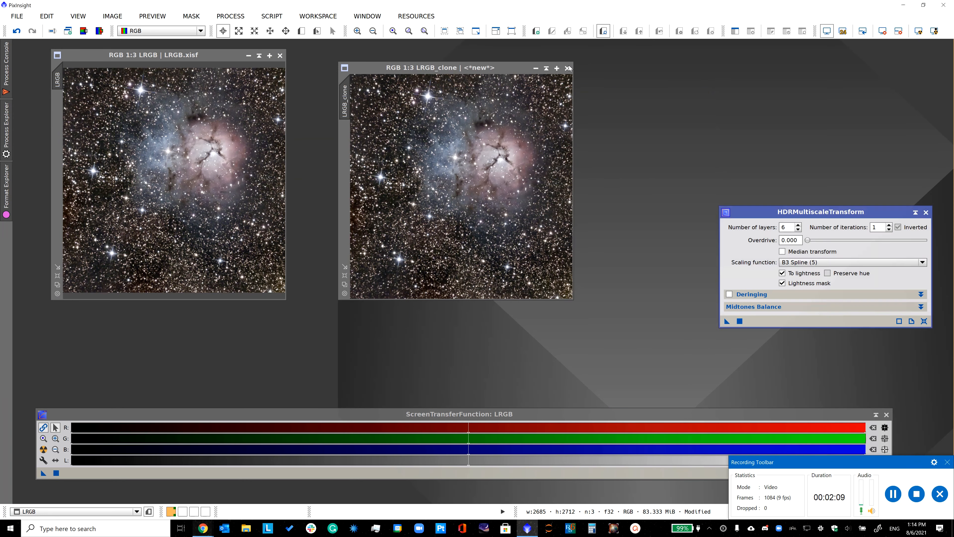
- Close the saved LRGB image and change the identifier of LRGB_clone to Iteration_1
left_click(280, 56)
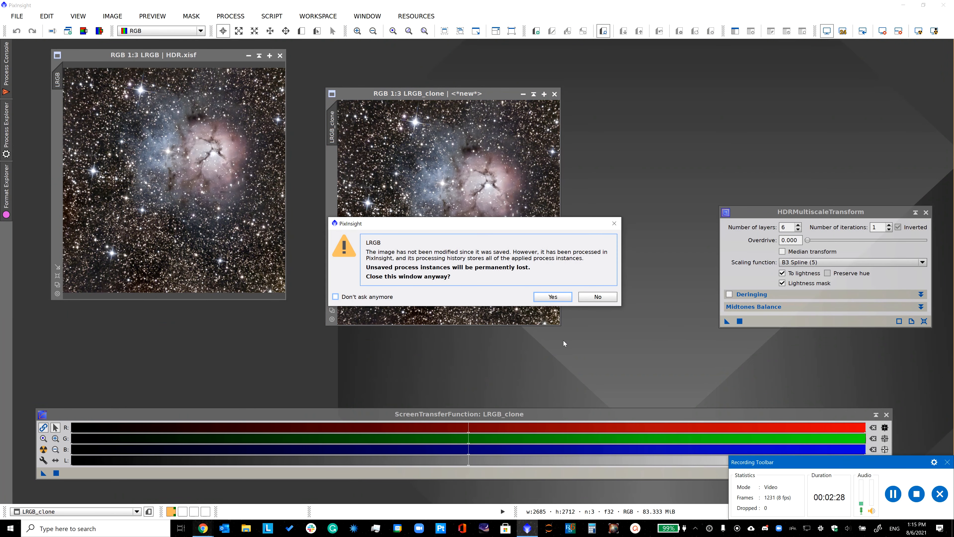
left_click(552, 296)
left_click_drag(462, 88, 211, 88)
left_click(76, 17)
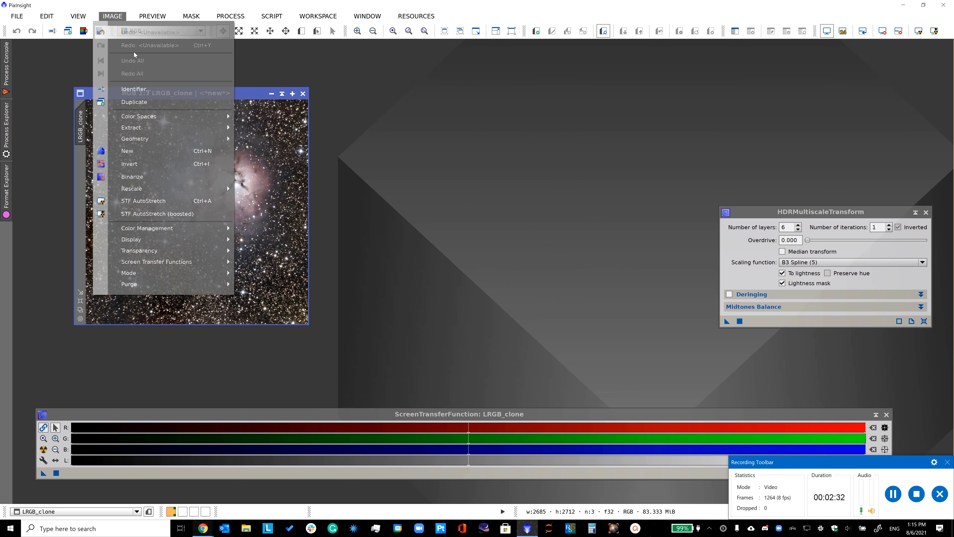
left_click(138, 95)
key("BackSpace")
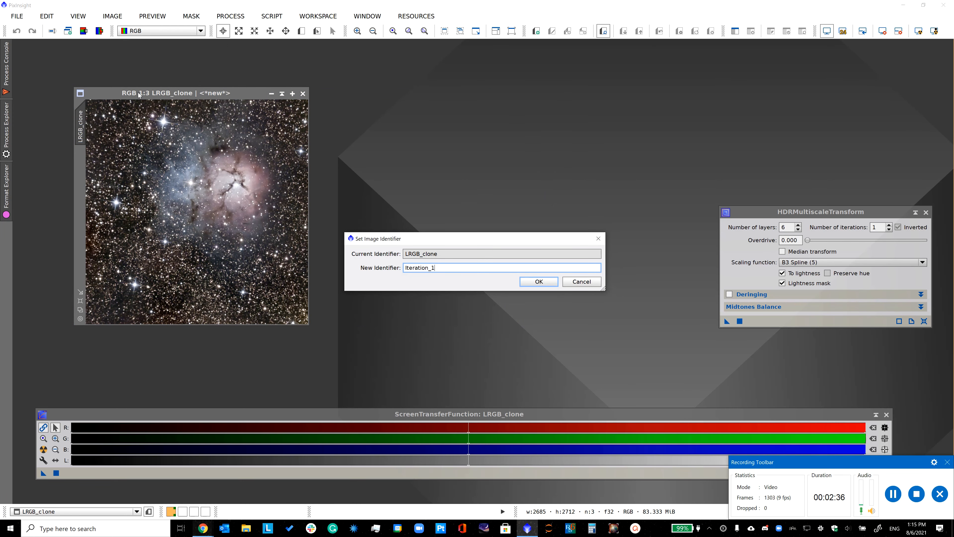
key("Return")
- Extract the lightness of Iteration_1, place it beside the color image and rename it Mask
left_click(85, 33)
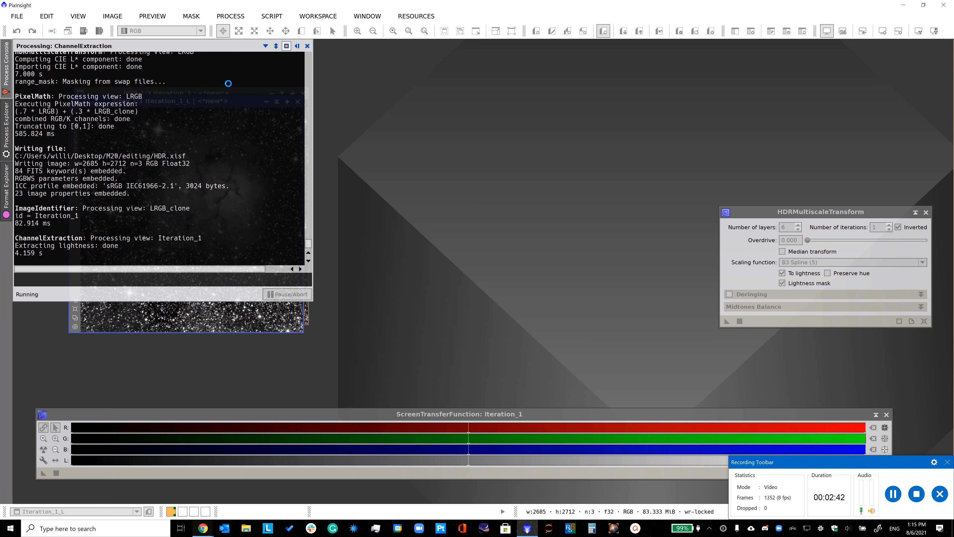
left_click_drag(190, 103, 462, 99)
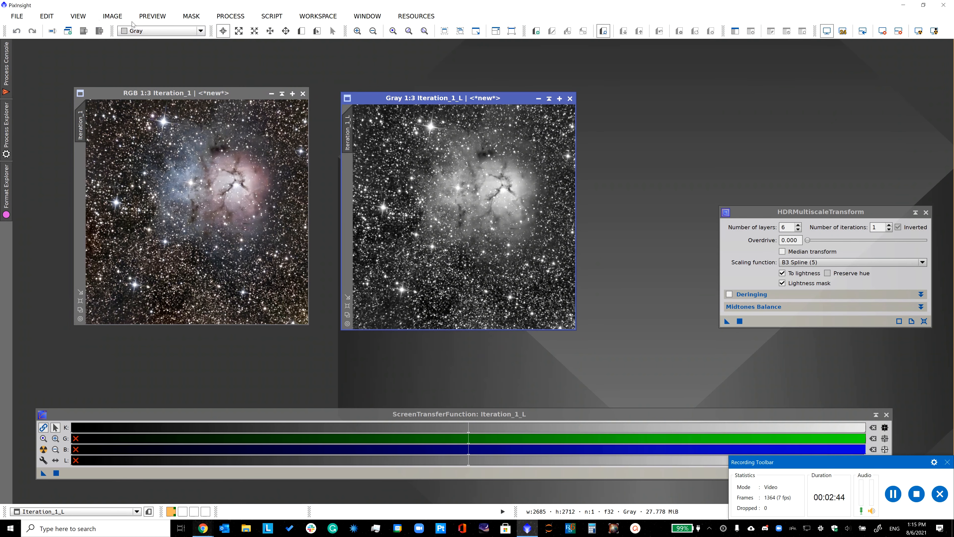
left_click(112, 15)
key("Escape")
type("Mask")
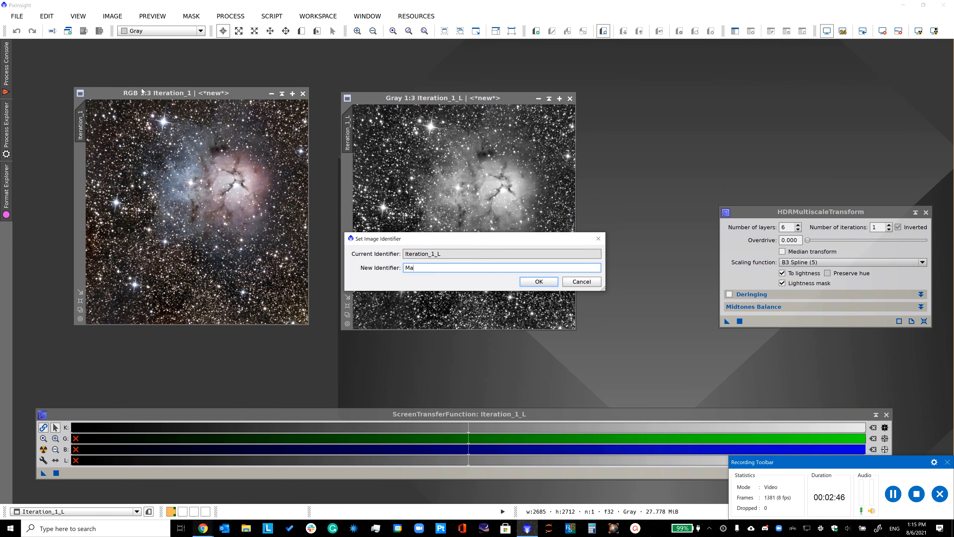
key("Return")
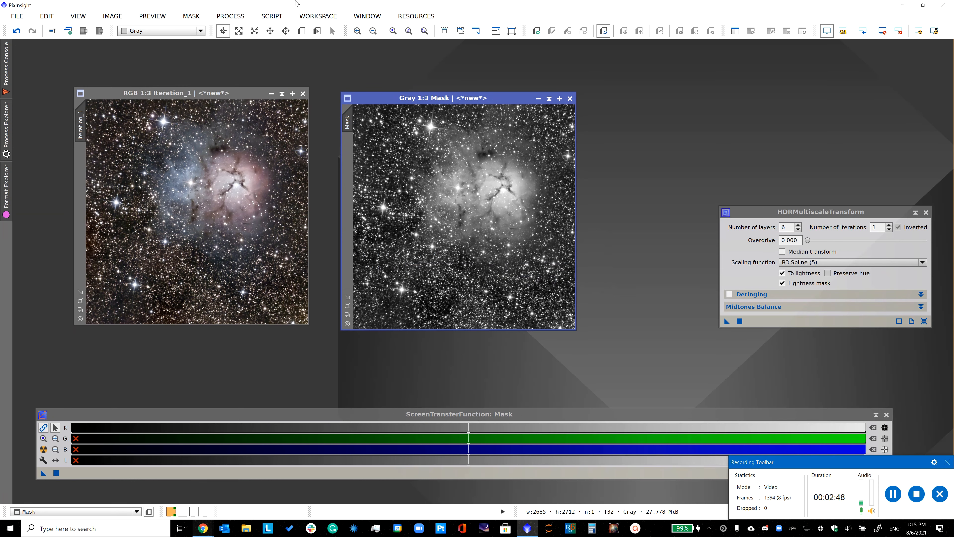
- Auto-stretch Mask, transfer the stretch to HistogramTransformation, apply it to Mask and reset the histogram settings
left_click(230, 16)
mouse_move(319, 20)
left_click(550, 191)
left_click(45, 462)
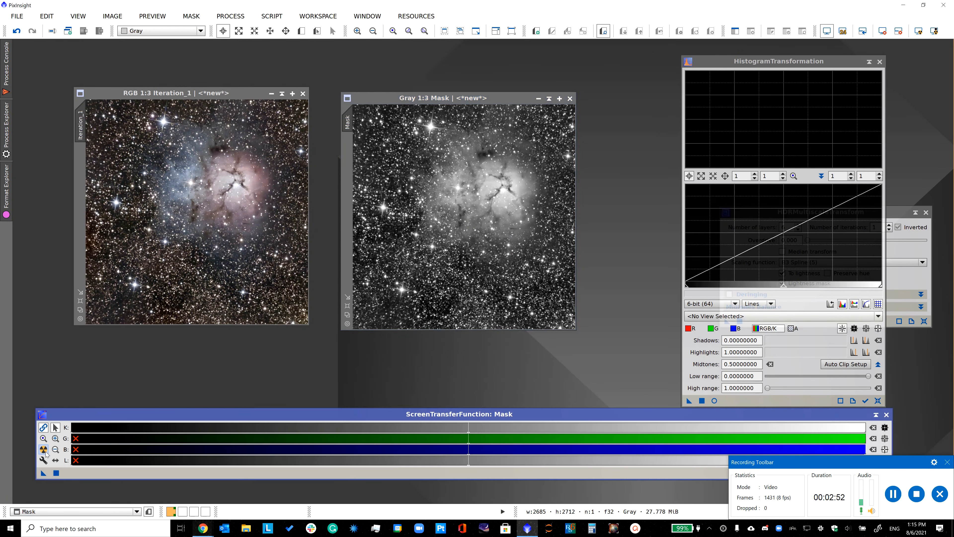
left_click_drag(310, 413, 303, 436)
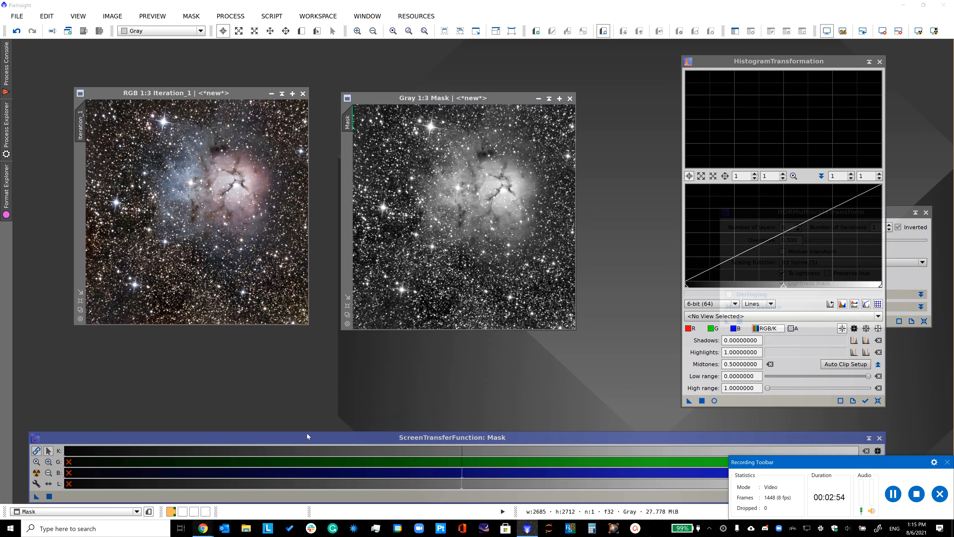
left_click_drag(37, 496, 701, 403)
left_click(701, 400)
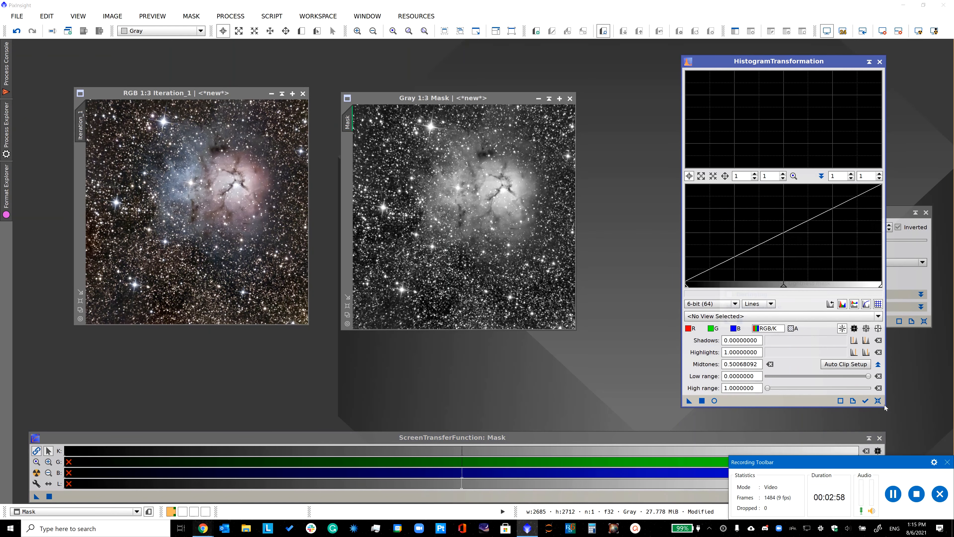
left_click(878, 401)
- Move ScreenTransferFunction aside, then collapse HistogramTransformation and HDRMultiscaleTransform and stack them out of the way
left_click_drag(735, 445, 718, 394)
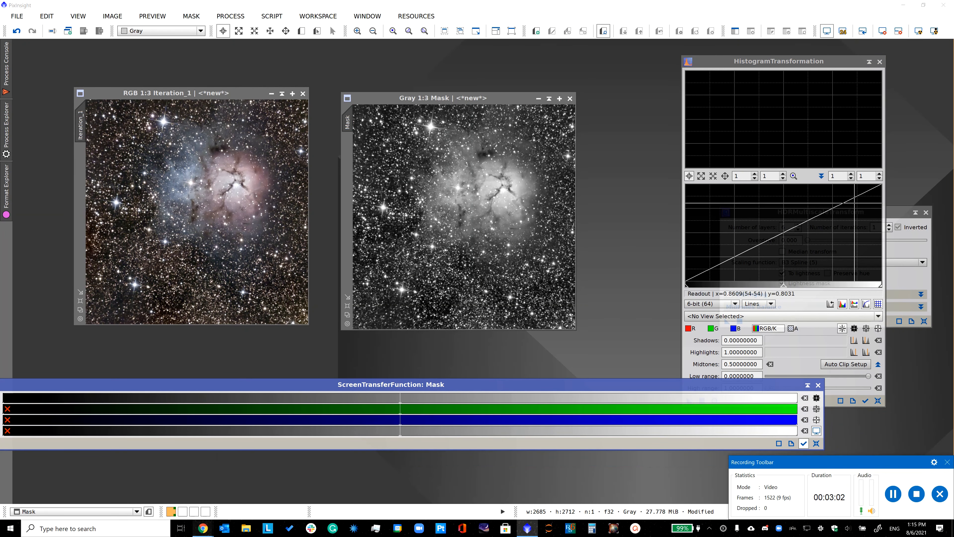
left_click(869, 62)
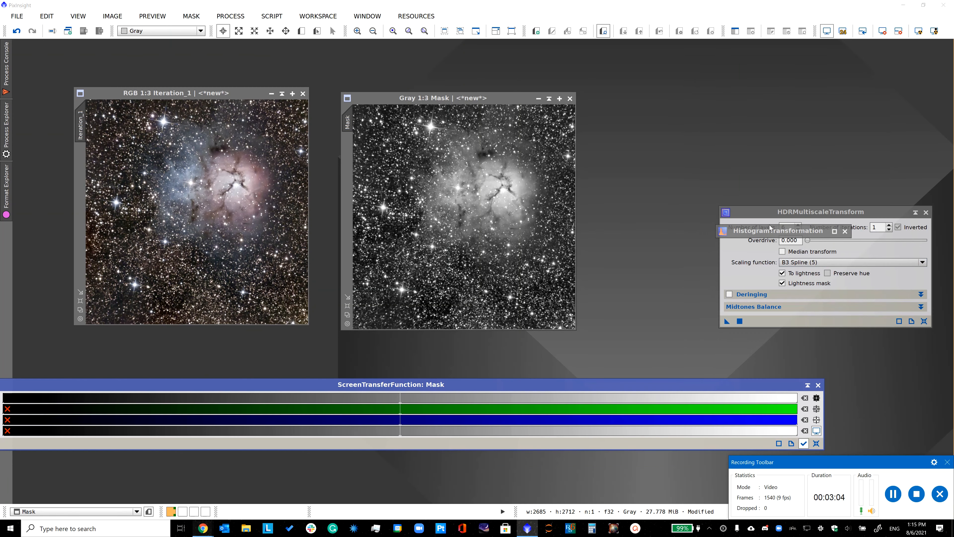
left_click_drag(771, 230, 852, 60)
left_click(915, 212)
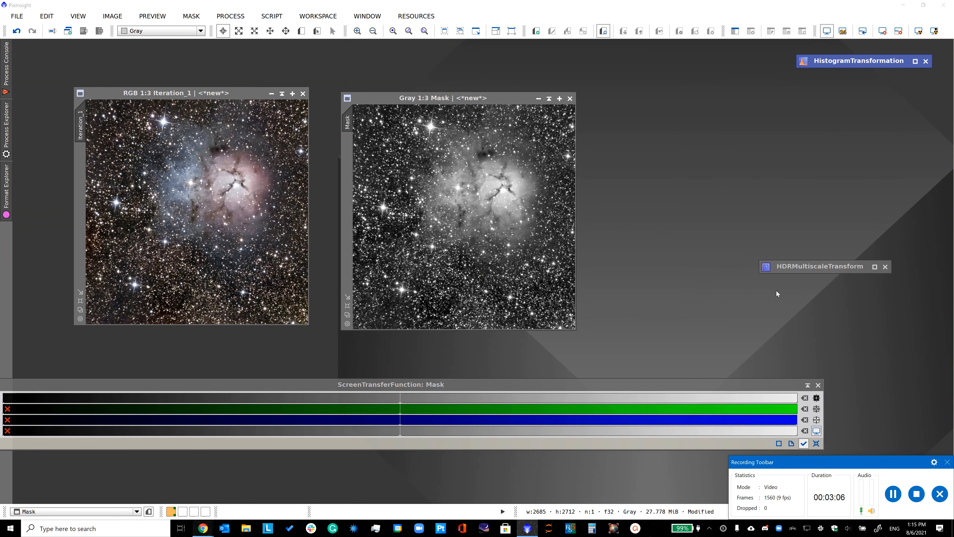
left_click_drag(793, 267, 834, 72)
- Duplicate Iteration_1, rename the copy Small_Scale and place it beside Mask
left_click(154, 121)
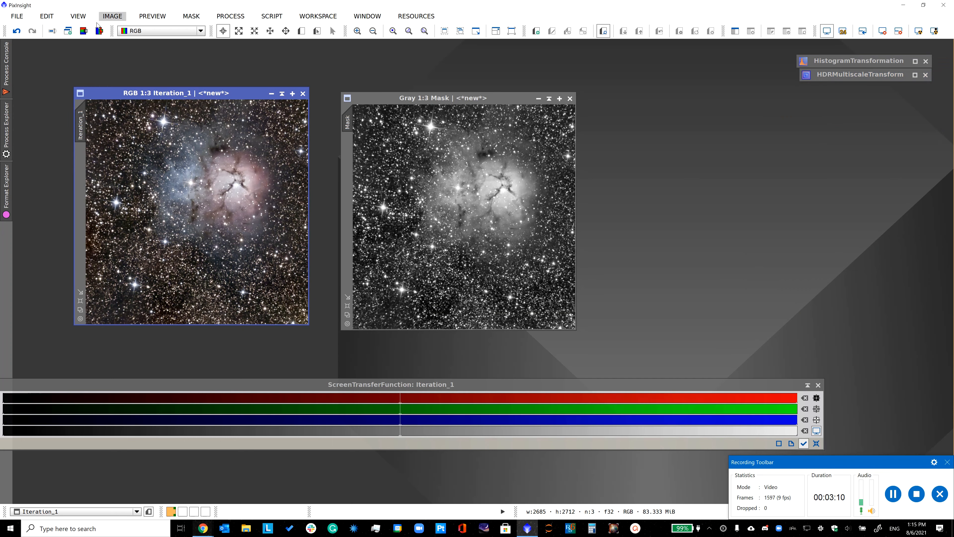
left_click(70, 29)
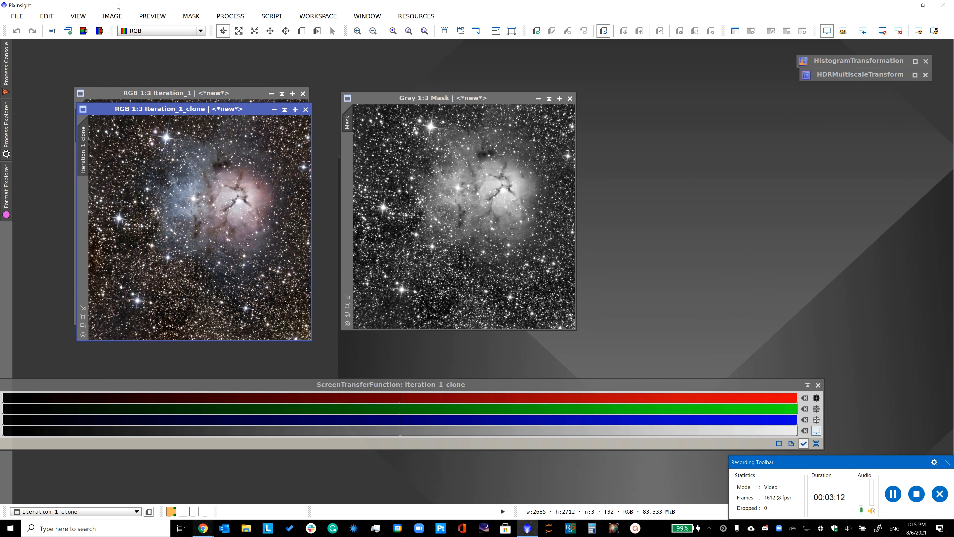
left_click(112, 16)
left_click(138, 92)
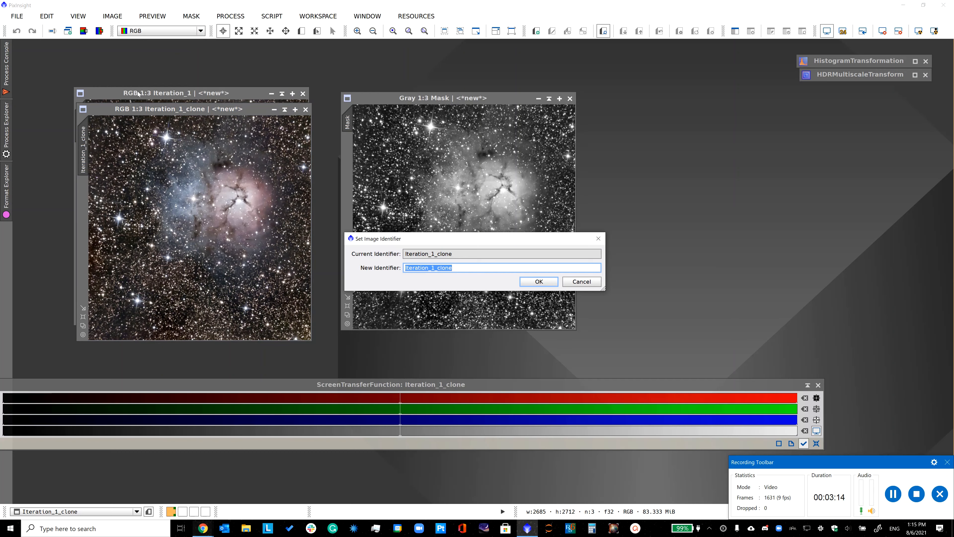
type("Small_Scale")
key("Return")
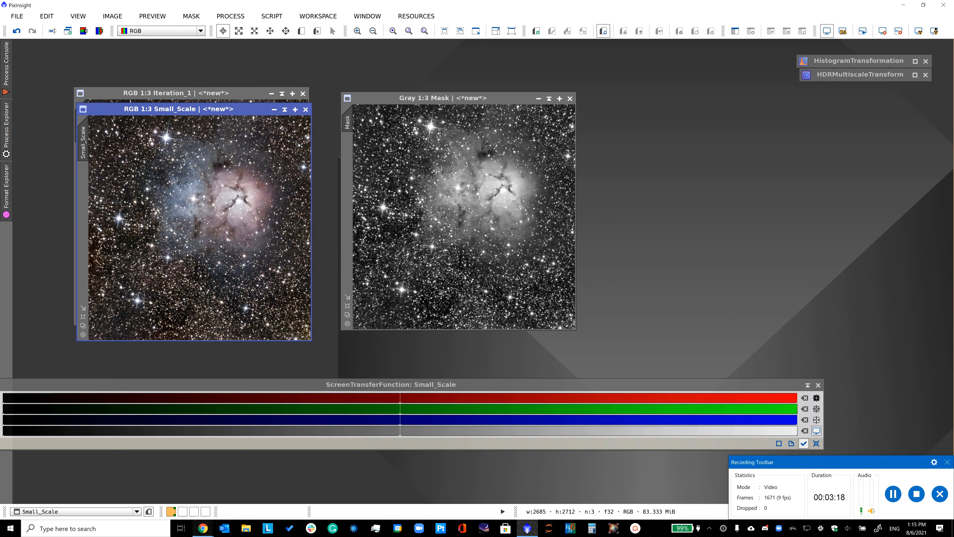
left_click_drag(364, 128, 712, 112)
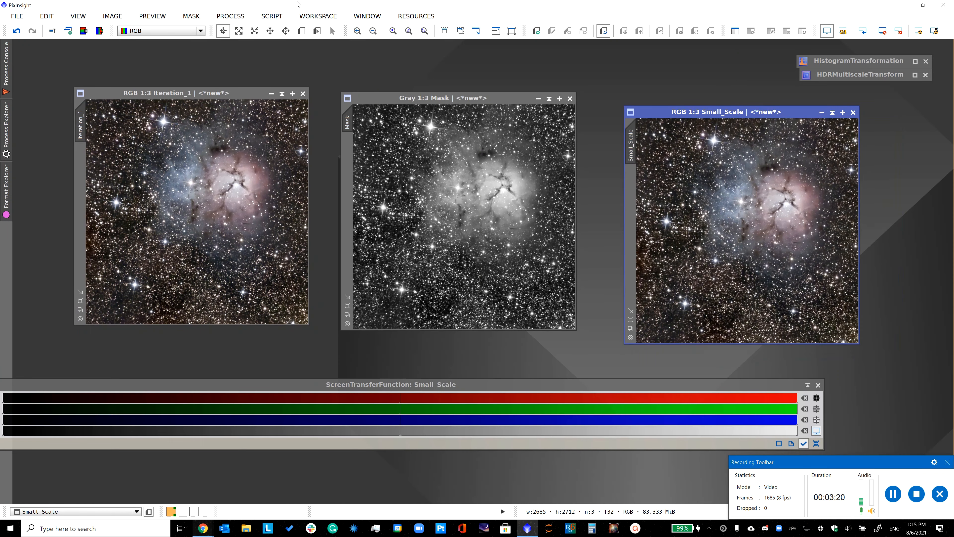
- Apply MultiscaleMedianTransform to Small_Scale with five layers and the residual layer disabled, and collapse the process window onto the stack
left_click(237, 15)
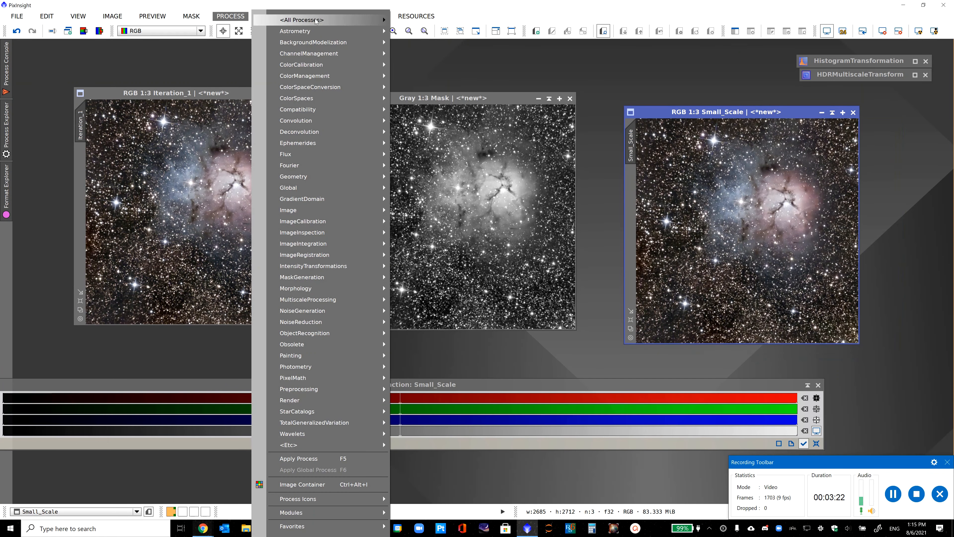
mouse_move(316, 20)
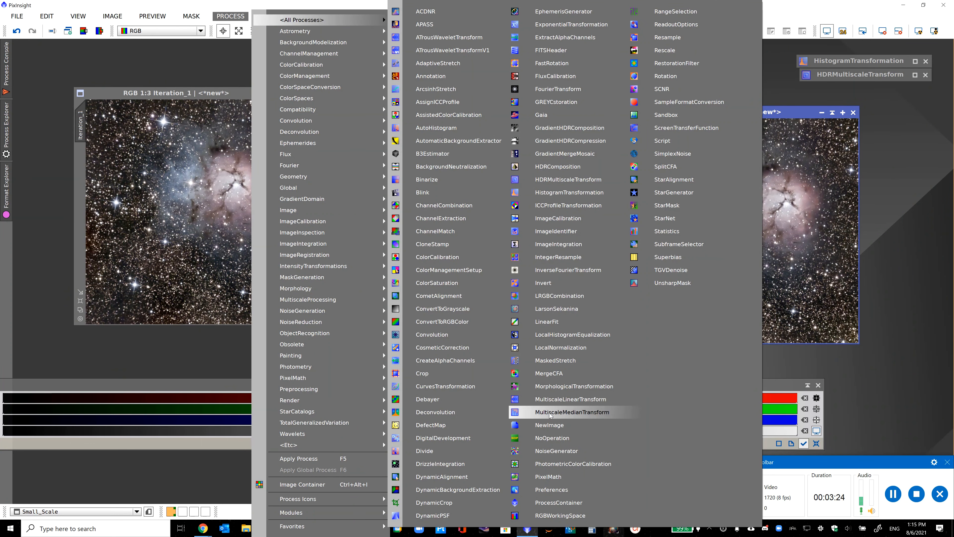
left_click(572, 412)
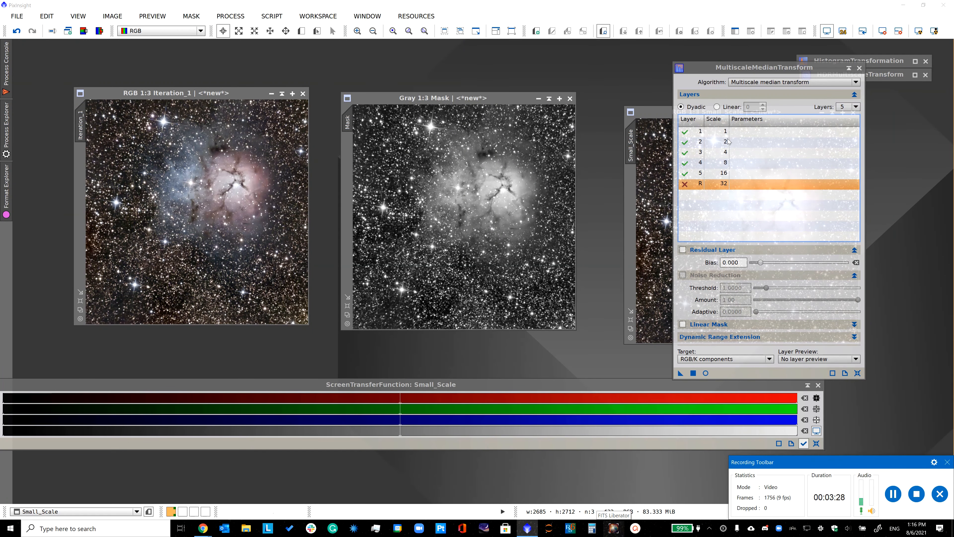
left_click(656, 255)
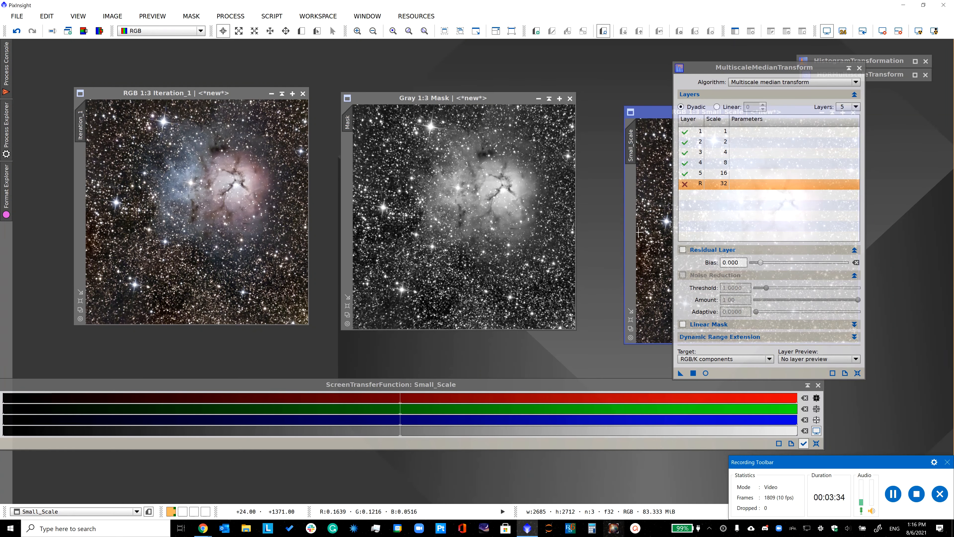
left_click(693, 374)
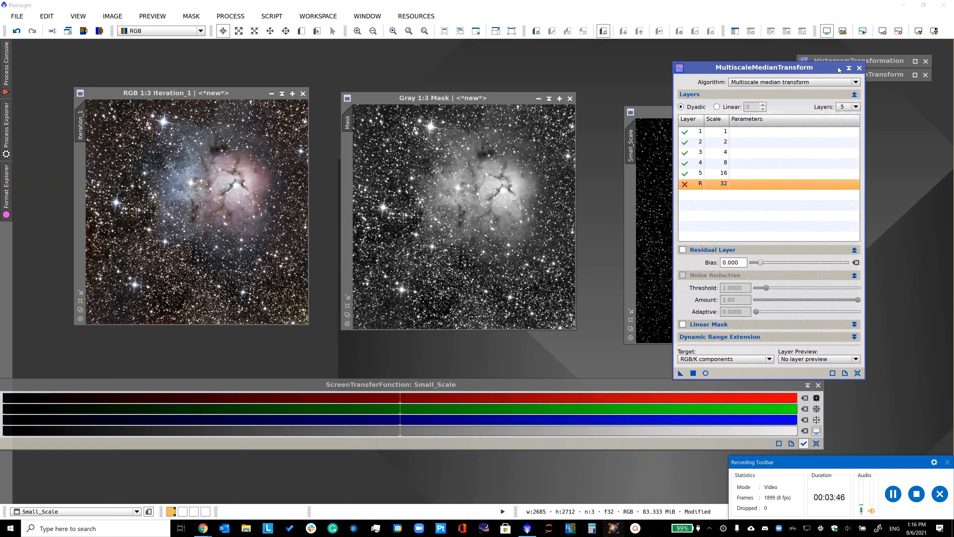
left_click(848, 68)
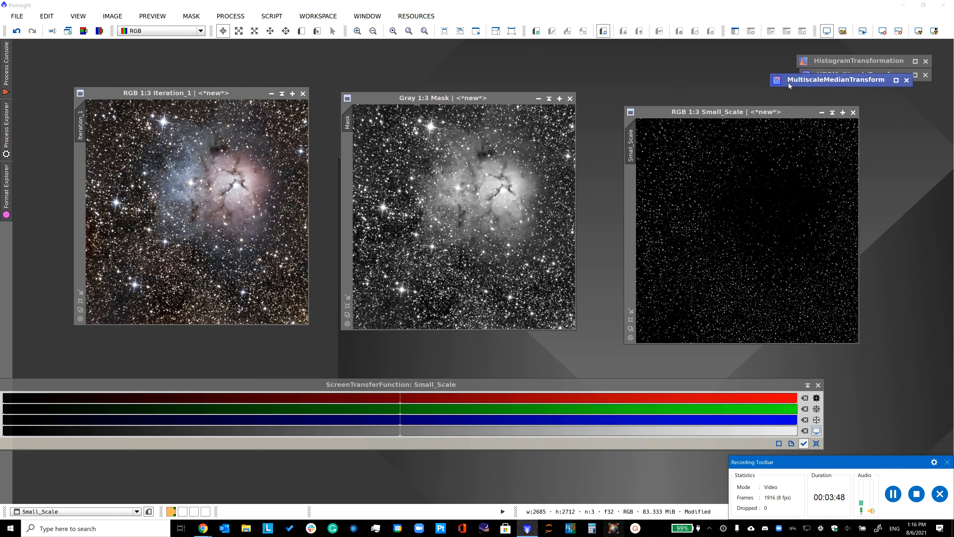
left_click_drag(788, 85, 803, 87)
- Use PixelMath with the expression Iteration_1 - Small_Scale to generate a new image named Large_Scale, and close PixelMath
left_click(231, 16)
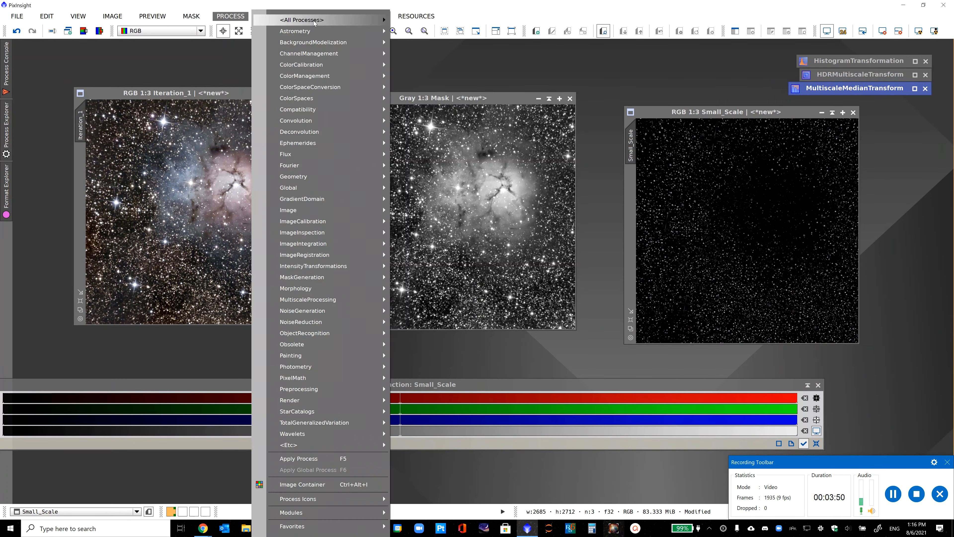
mouse_move(301, 20)
left_click(547, 478)
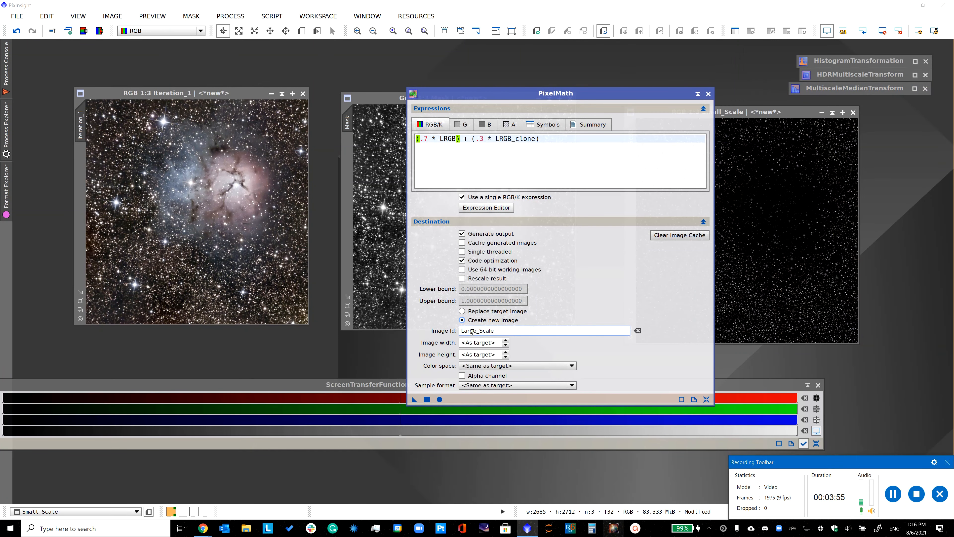
left_click_drag(544, 143, 311, 135)
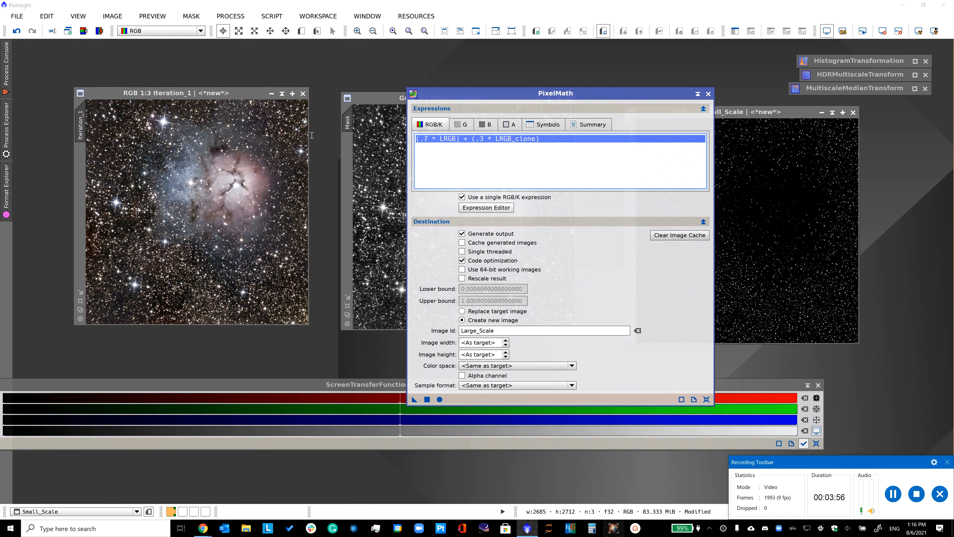
key("Delete")
left_click(476, 207)
left_click(656, 126)
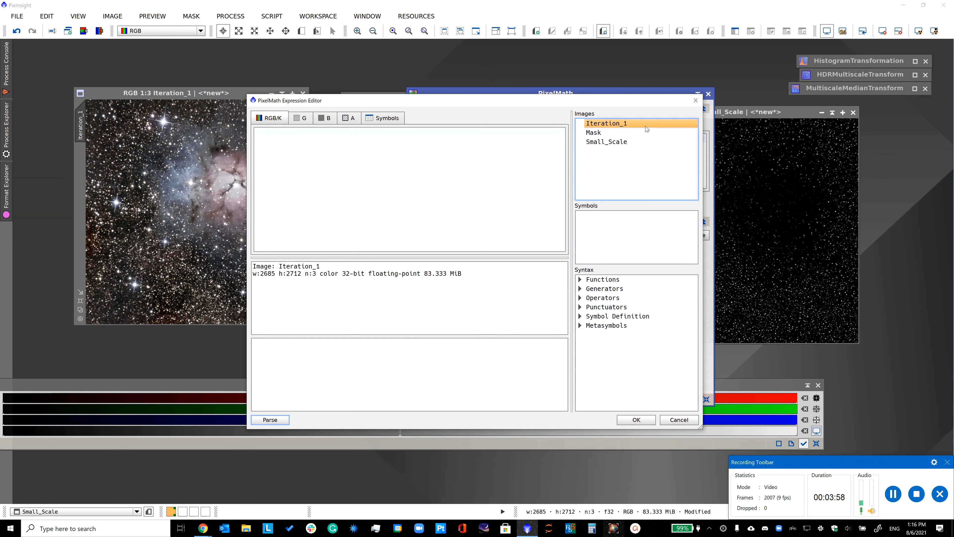
double_click(645, 126)
type("-")
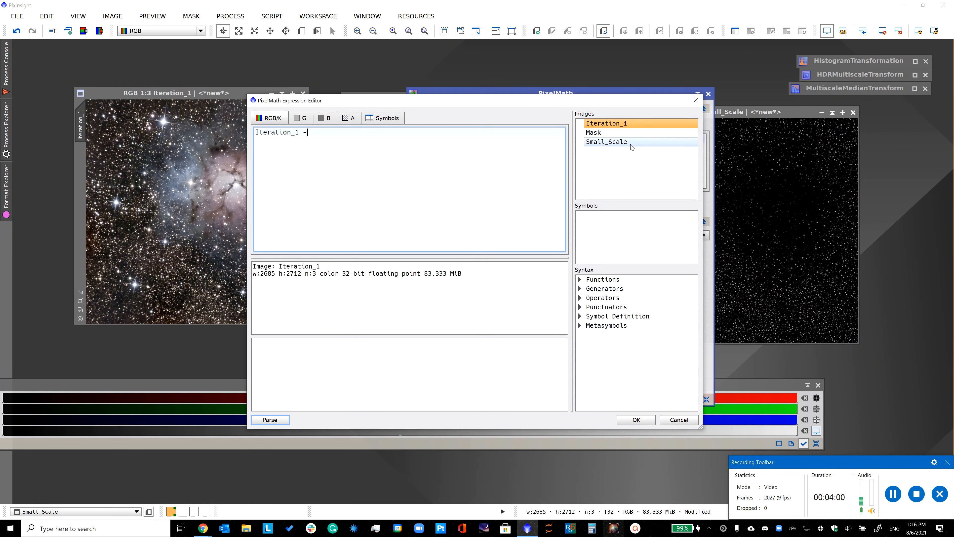
double_click(631, 145)
left_click(633, 419)
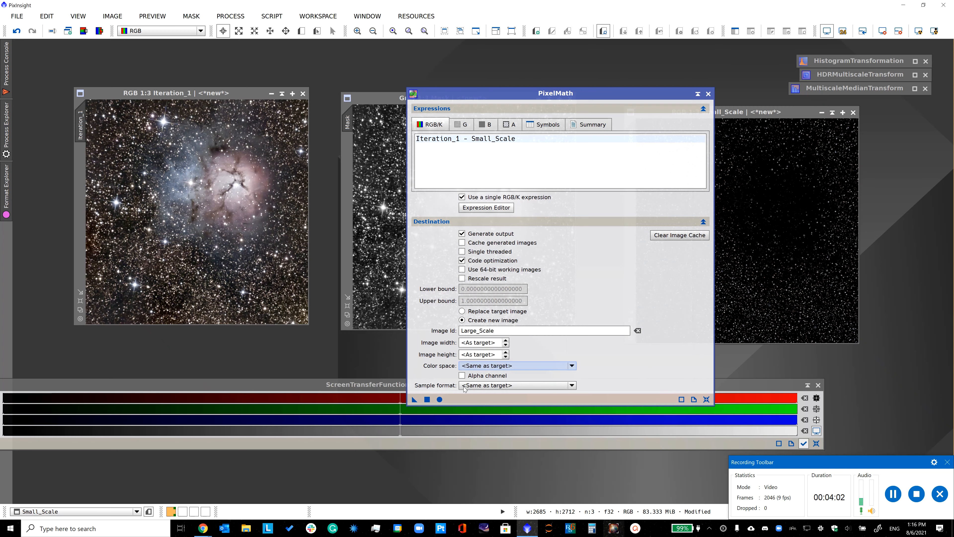
left_click(428, 399)
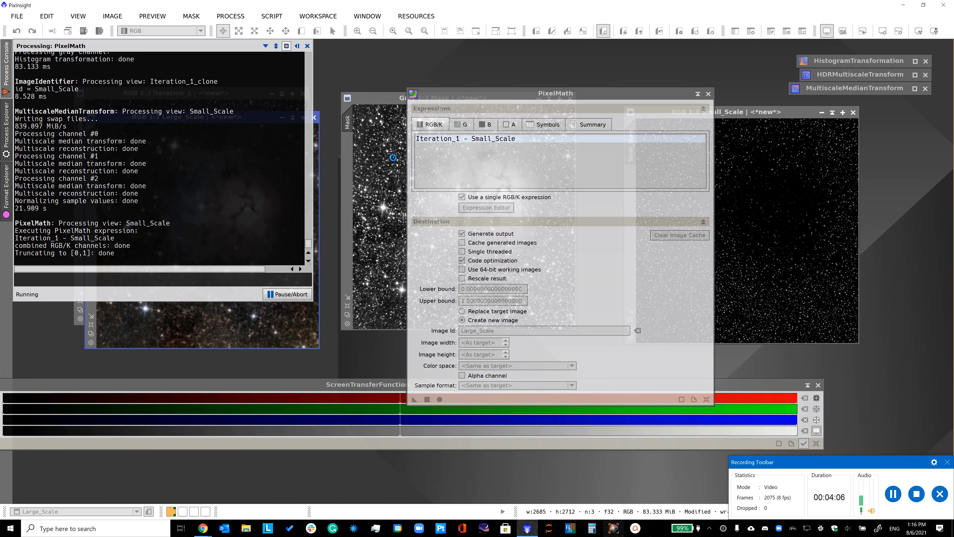
left_click(707, 94)
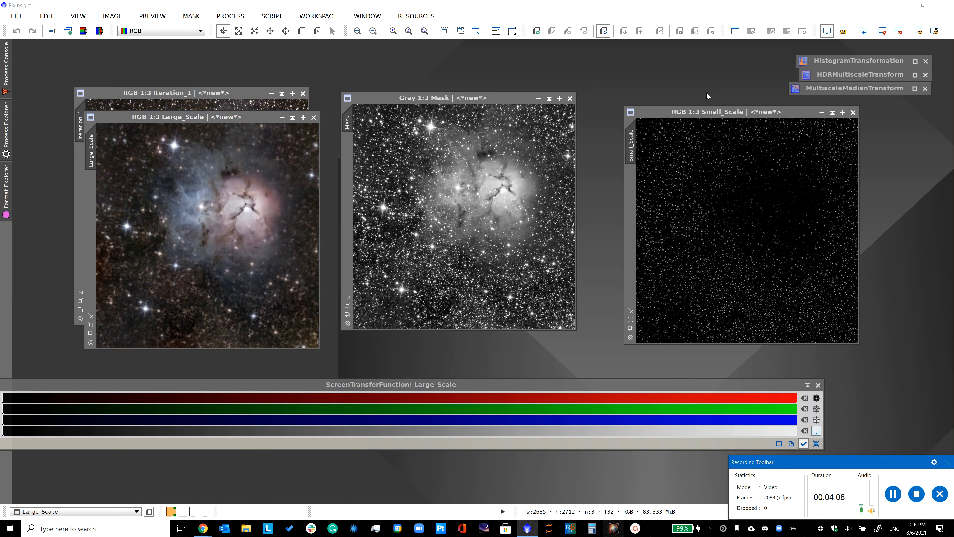
- Reopen PixelMath, collapse its window and stack it under MultiscaleMedianTransform
left_click(230, 16)
mouse_move(302, 20)
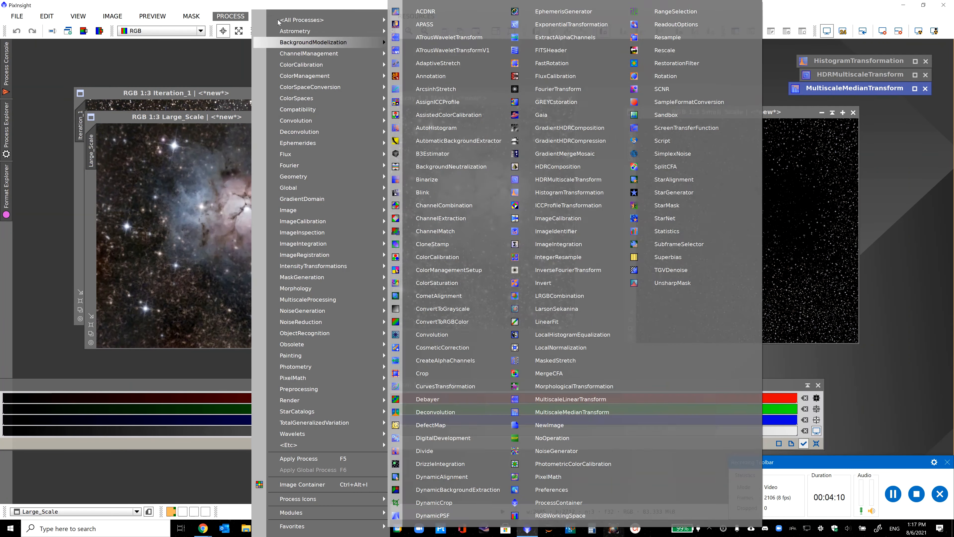
left_click(533, 477)
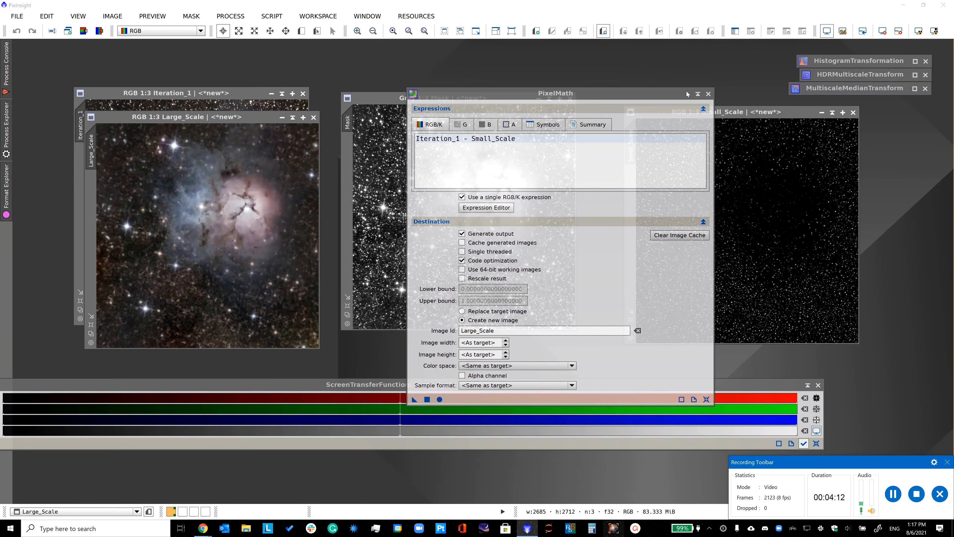
left_click(696, 95)
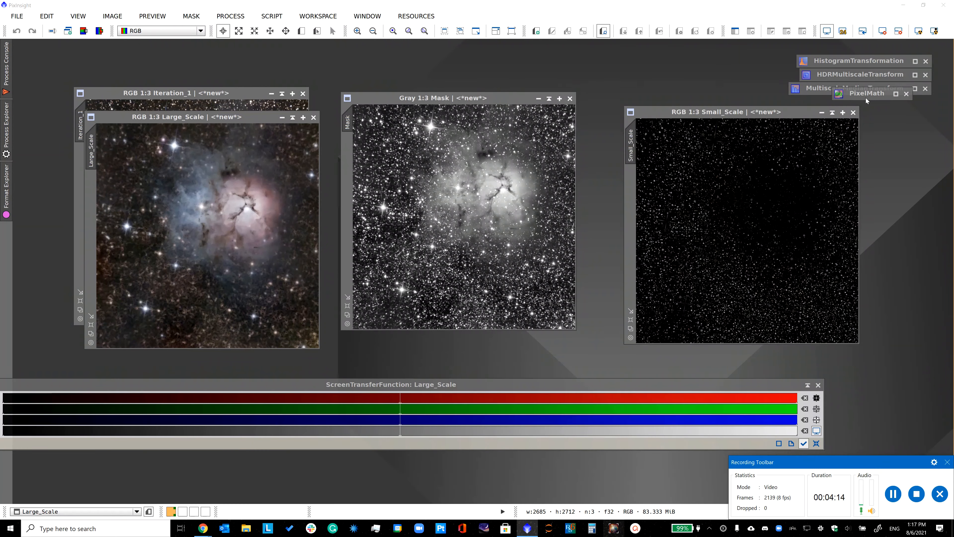
left_click_drag(879, 105, 888, 105)
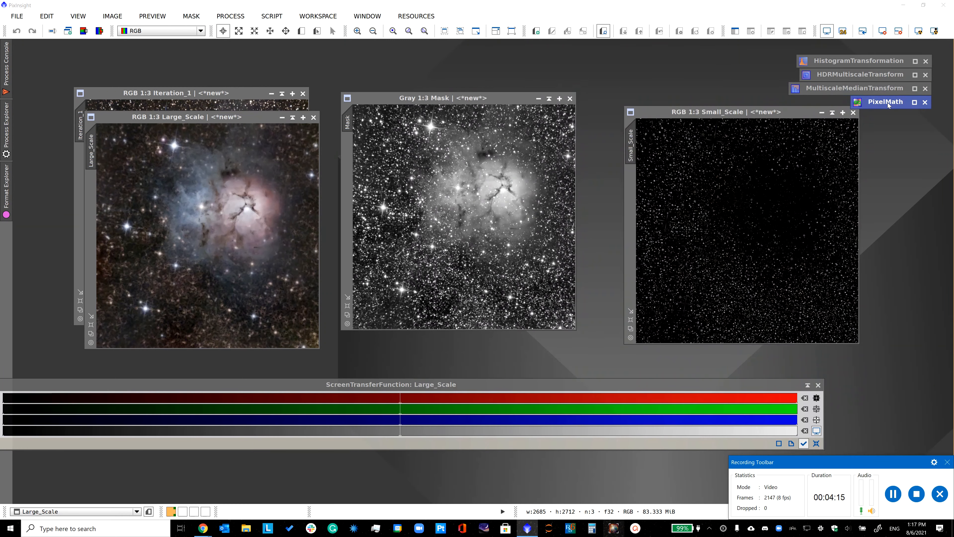
- Iconize Small_Scale and Iteration_1 and place their icons side by side in the empty upper workspace
left_click(821, 113)
left_click_drag(754, 227, 679, 69)
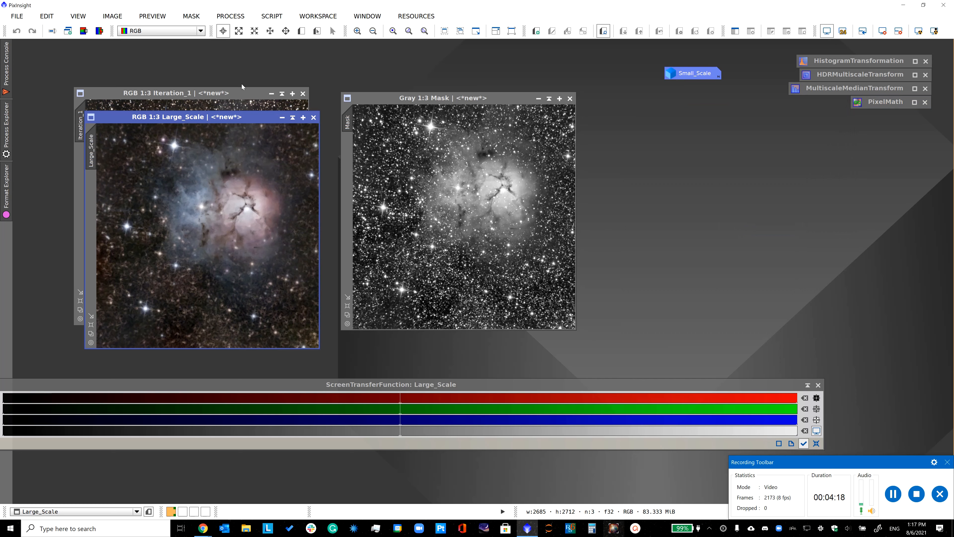
left_click(272, 94)
left_click_drag(238, 213, 646, 76)
- Apply Mask as the mask of Large_Scale and hide the mask overlay
left_click_drag(348, 121, 92, 196)
left_click(167, 202)
left_click(191, 16)
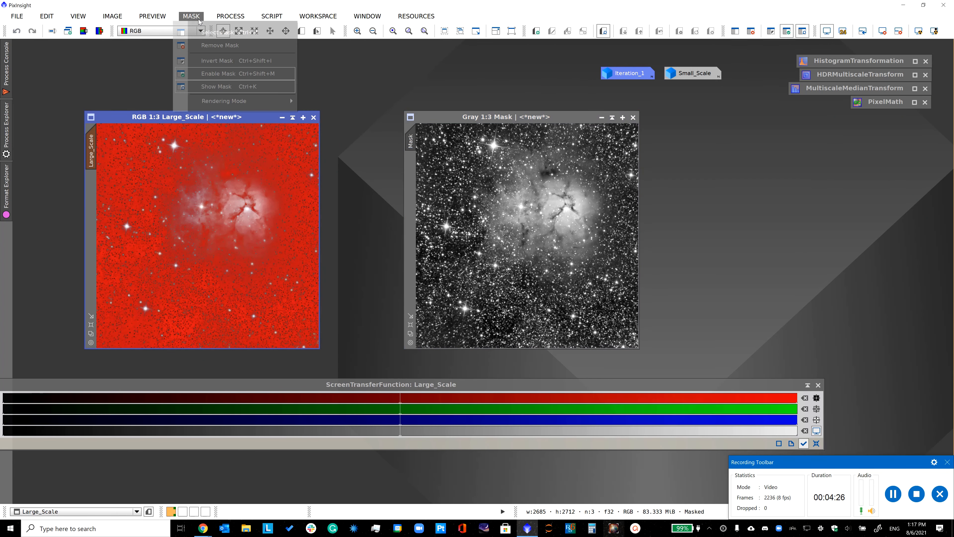
left_click(210, 85)
- Reset CurvesTransformation with a real-time preview of Large_Scale and raise the RGB/K curve at input 0.58056 to output 0.73194
left_click(231, 16)
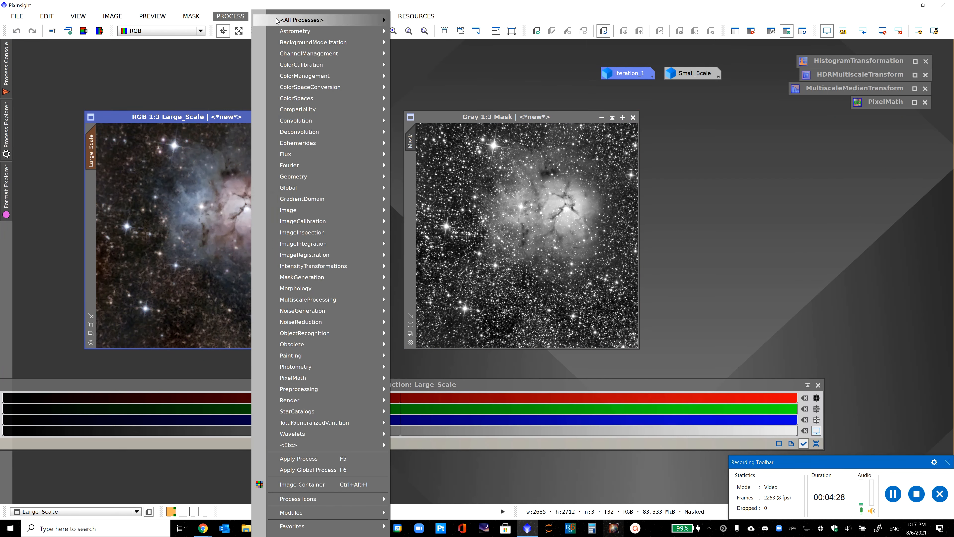
mouse_move(319, 20)
left_click(459, 385)
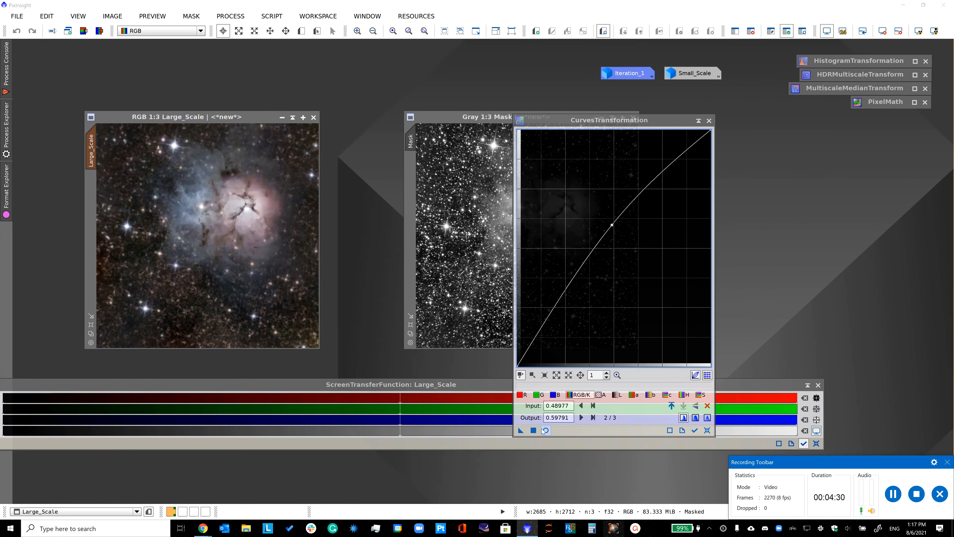
left_click(546, 430)
left_click(706, 430)
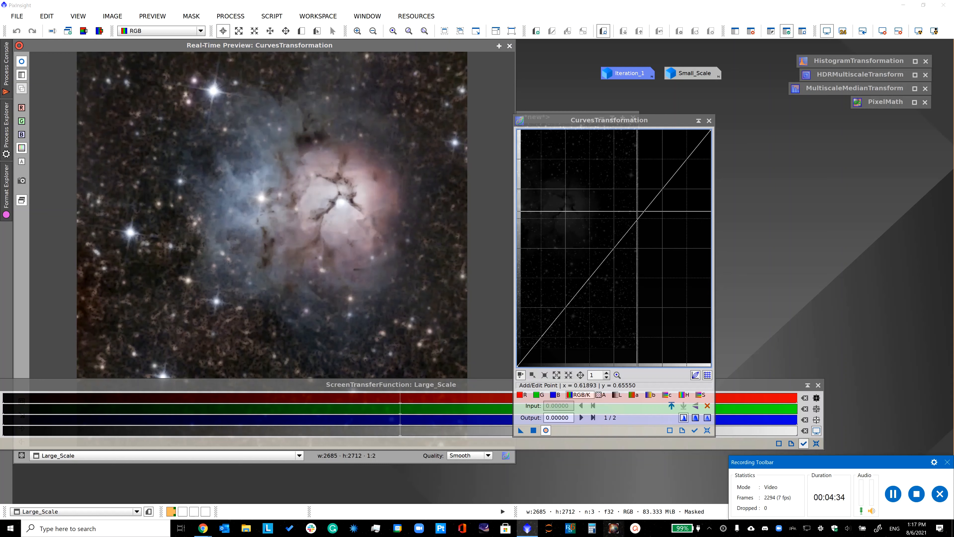
left_click_drag(635, 233, 629, 193)
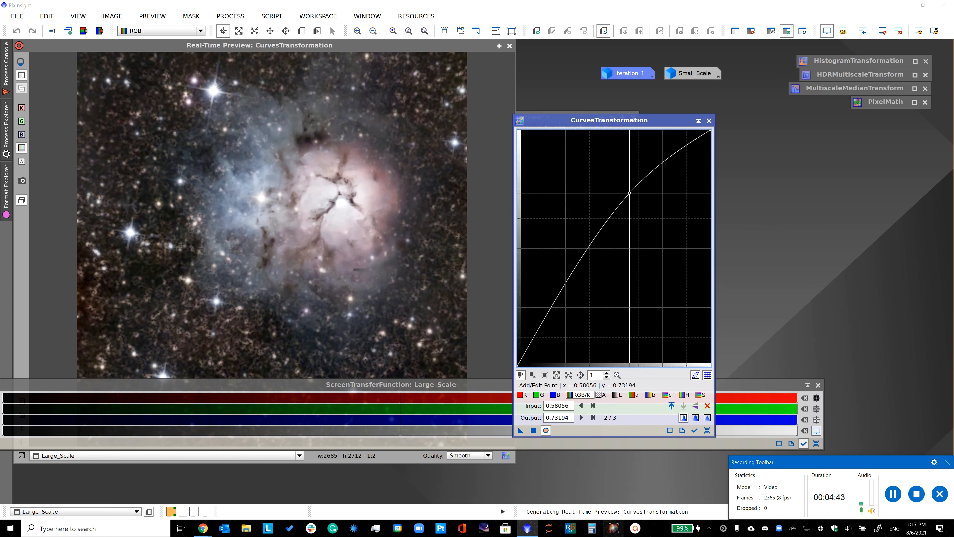
- Raise the saturation curve at input 0.39642 to output 0.70576 and apply the curves to Large_Scale
left_click(700, 395)
left_click_drag(631, 226, 609, 207)
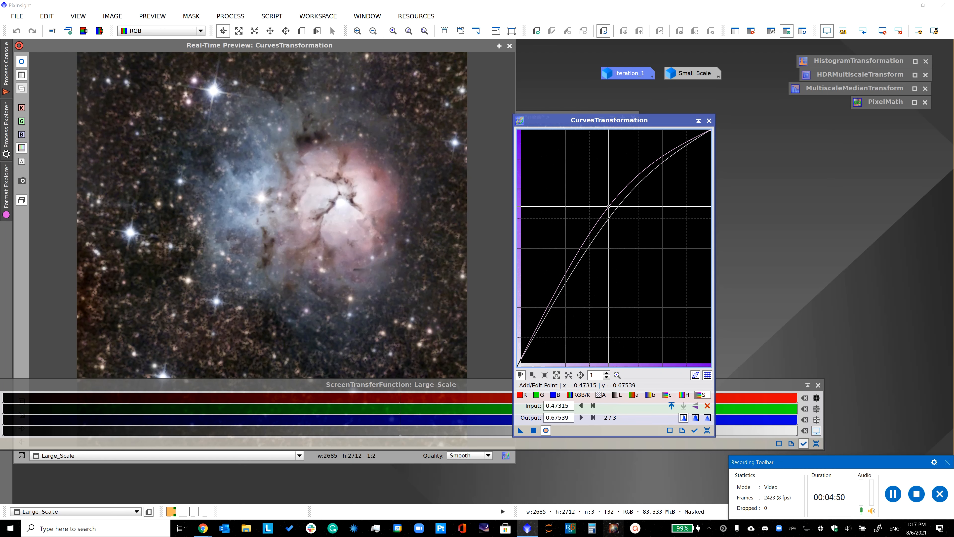
left_click_drag(608, 206, 594, 199)
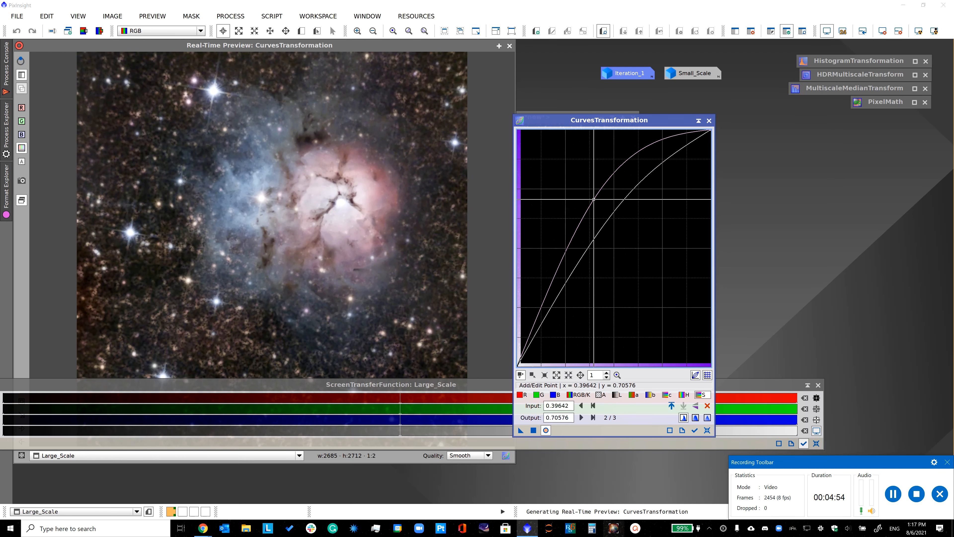
left_click(534, 429)
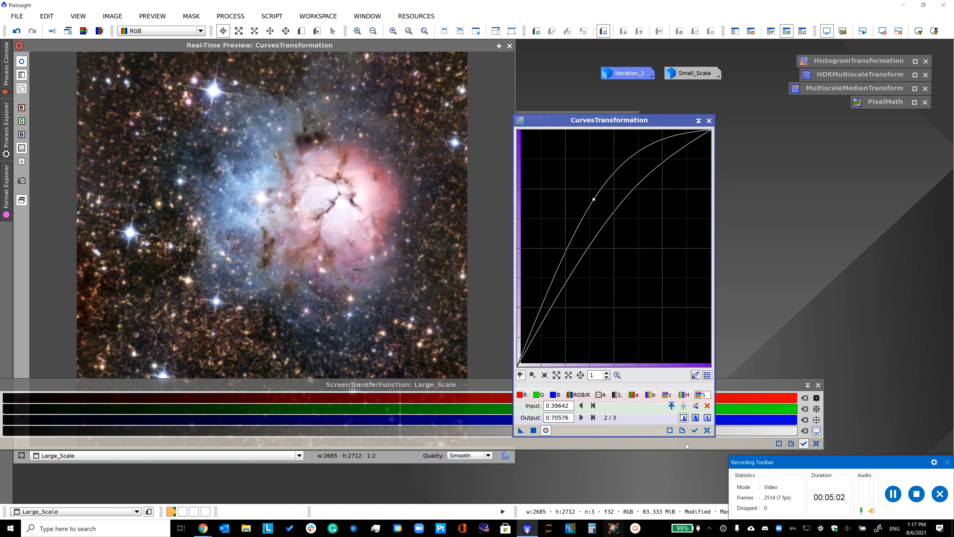
- Apply a second saturation boost to Large_Scale from reset curves, input 0.34910 to output 0.57487, and close CurvesTransformation and the preview
left_click(707, 430)
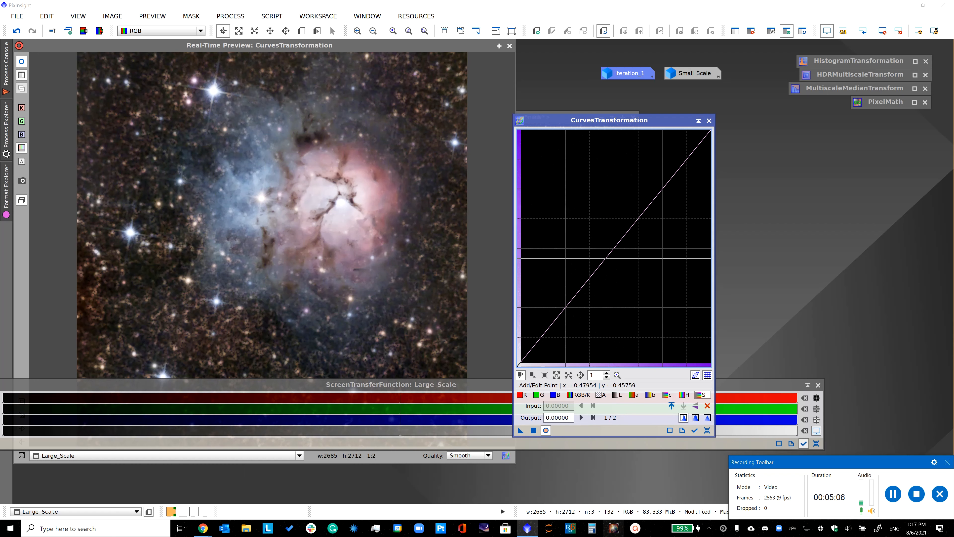
left_click_drag(609, 258, 584, 230)
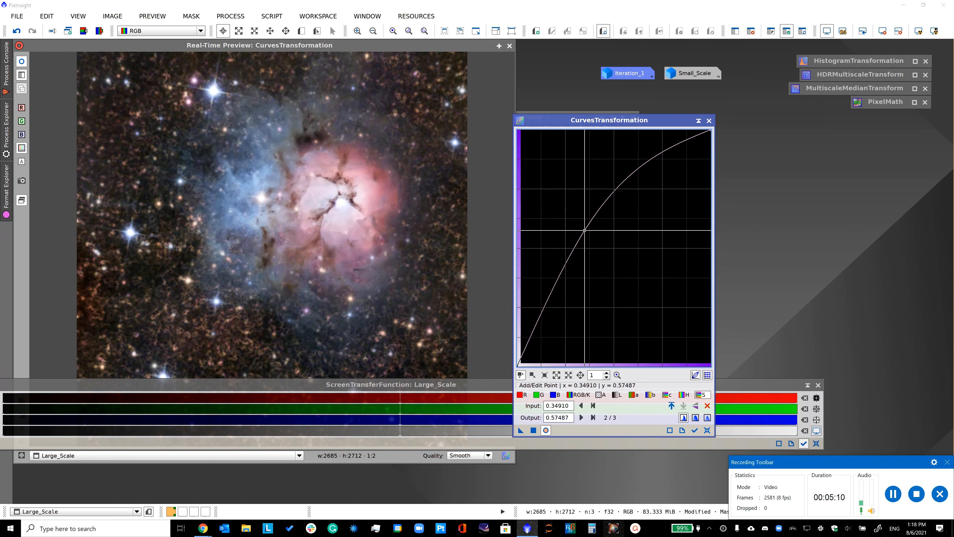
left_click(535, 430)
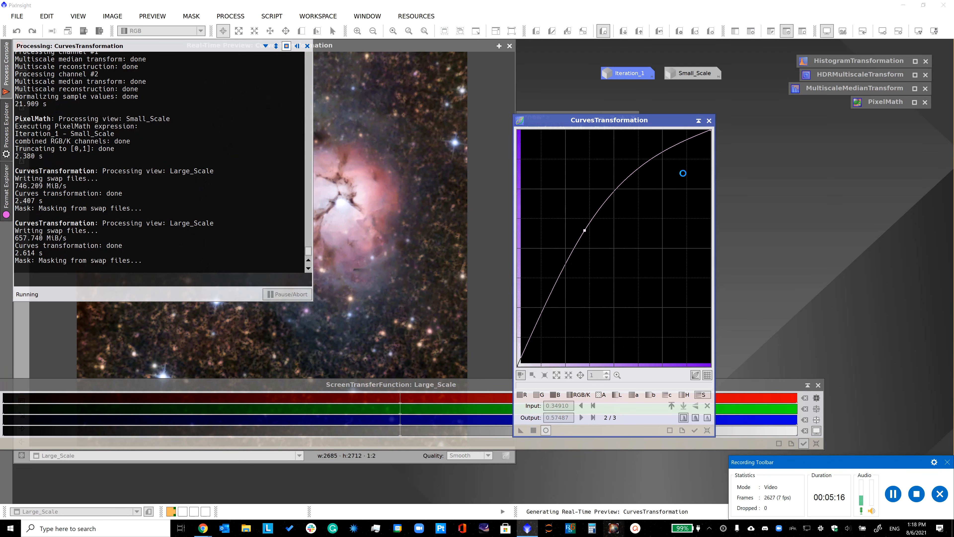
left_click(709, 120)
left_click(509, 46)
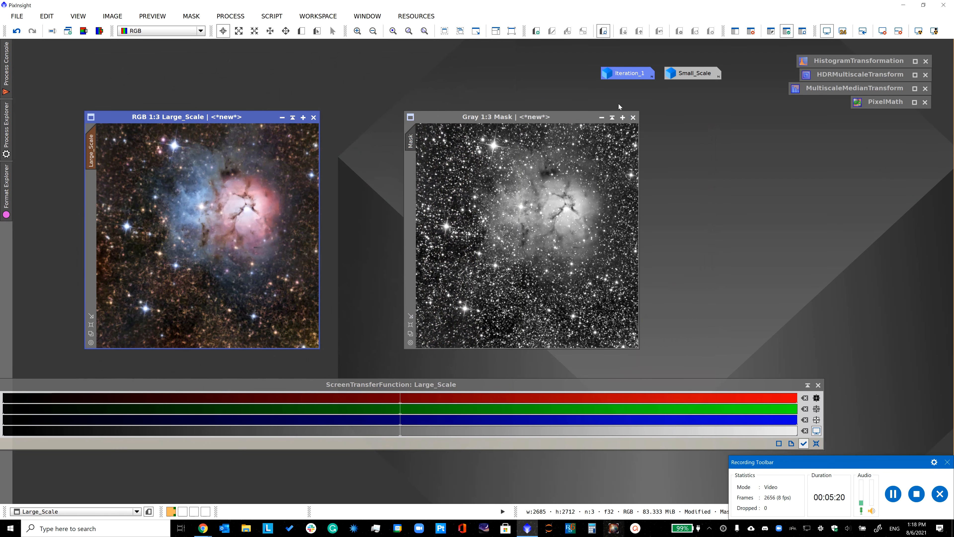
- Close the Mask image without saving, and restore Iteration_1 and place it beside Large_Scale
left_click(633, 117)
left_click(454, 287)
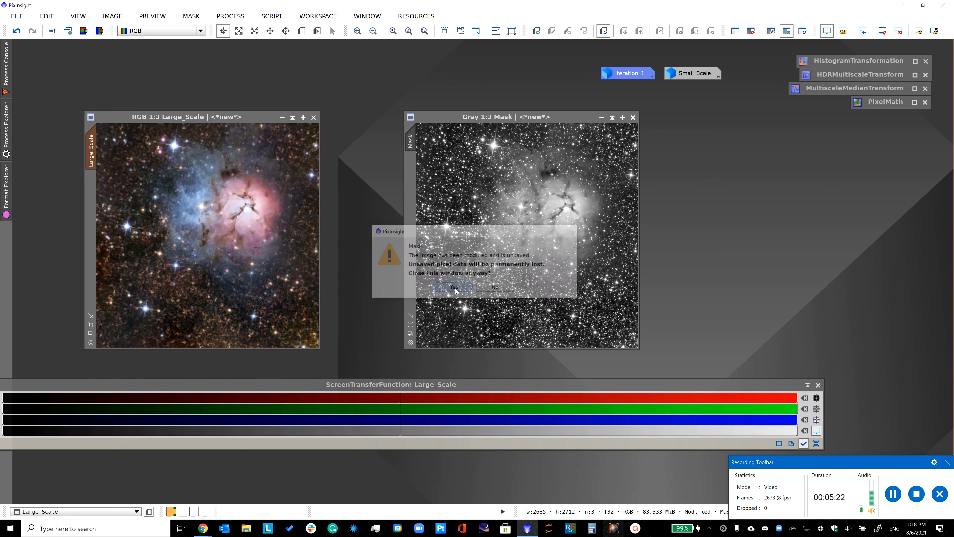
left_click(454, 287)
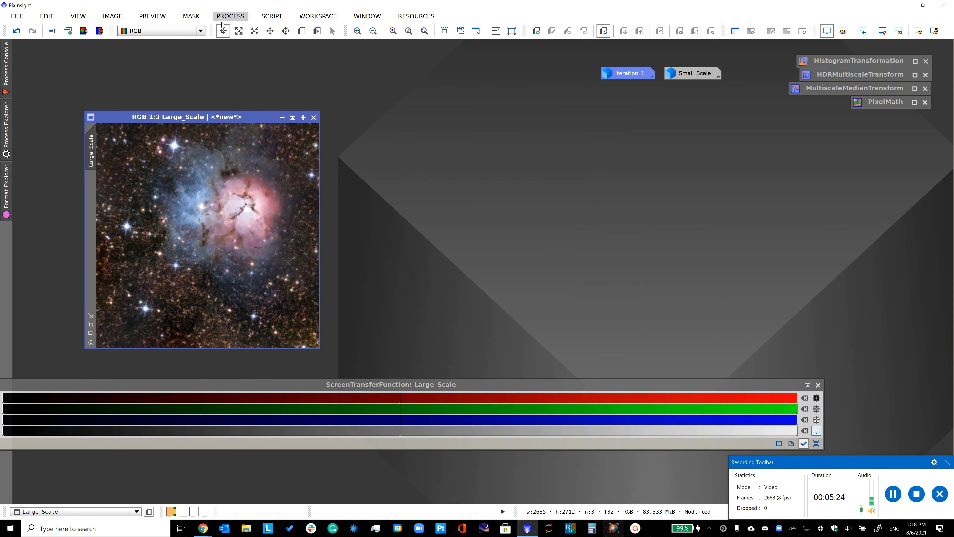
double_click(630, 73)
left_click_drag(238, 92, 507, 86)
- Restore PixelMath, clear the RGB/K expression, and set it to rescale the result and replace the target image
double_click(872, 103)
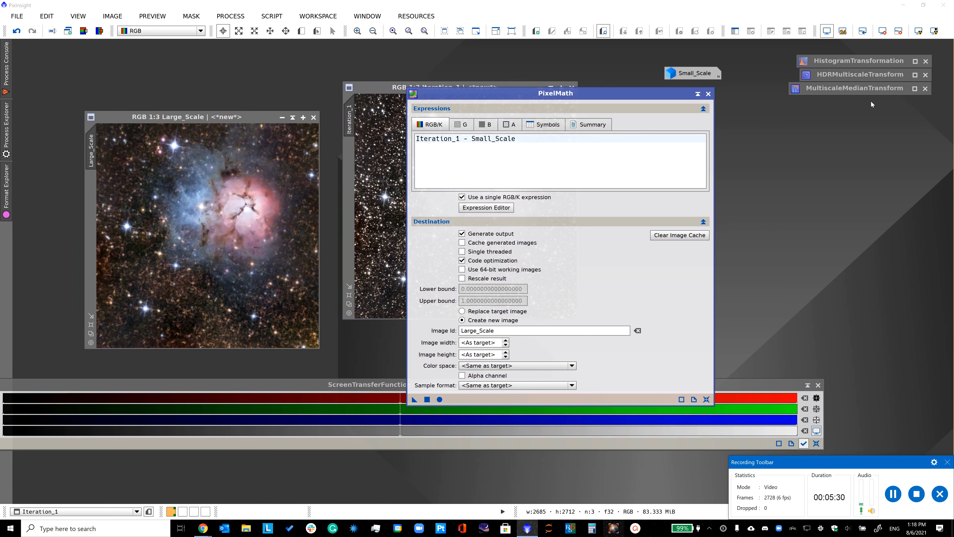
left_click_drag(530, 143, 348, 129)
key("Delete")
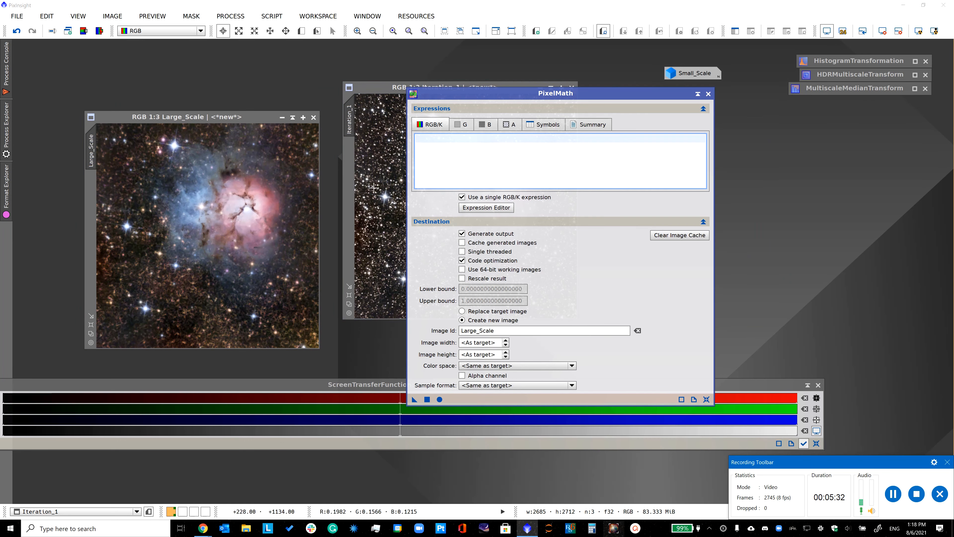
left_click(462, 279)
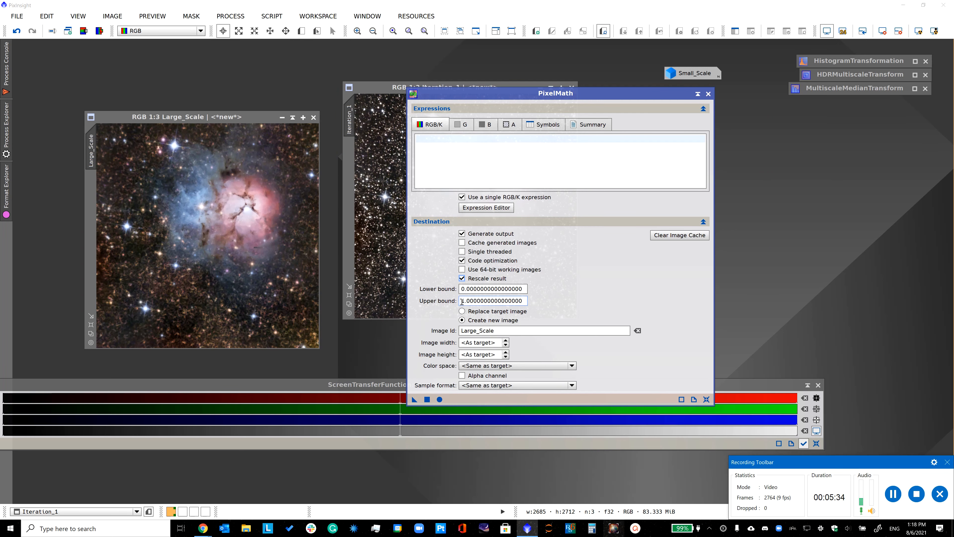
left_click(461, 311)
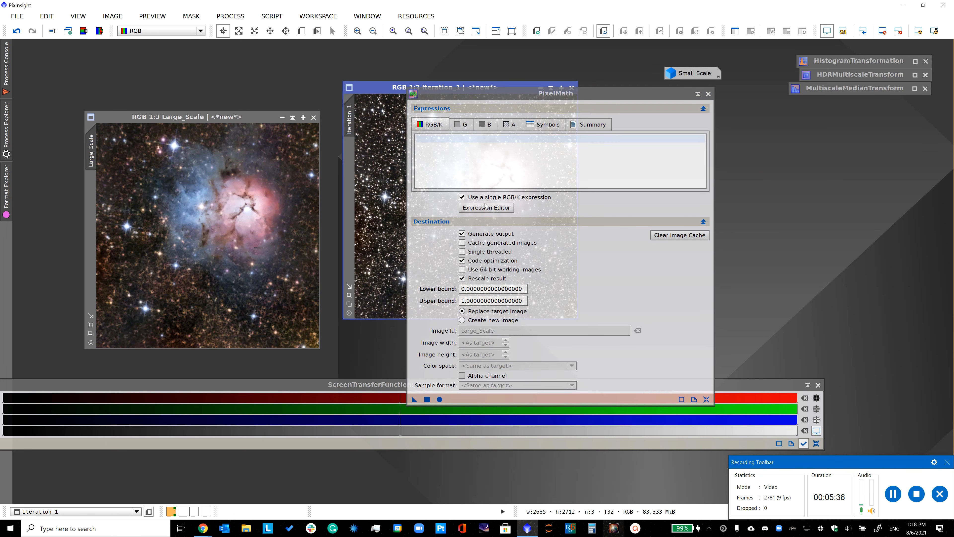
- Build the PixelMath RGB/K expression Iteration_1 + Large_Scale + Small_Scale in the Expression Editor and accept it
left_click(486, 207)
double_click(621, 123)
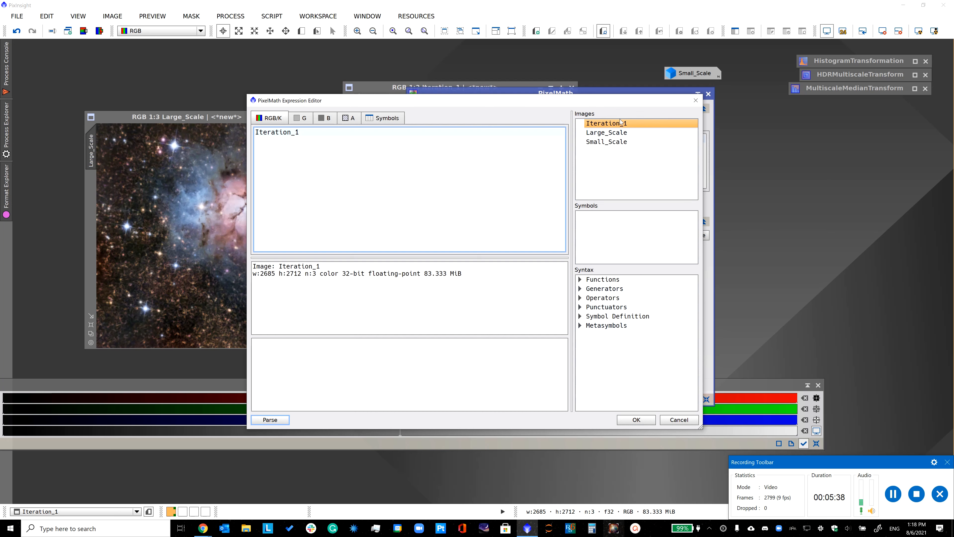
type("+")
double_click(639, 129)
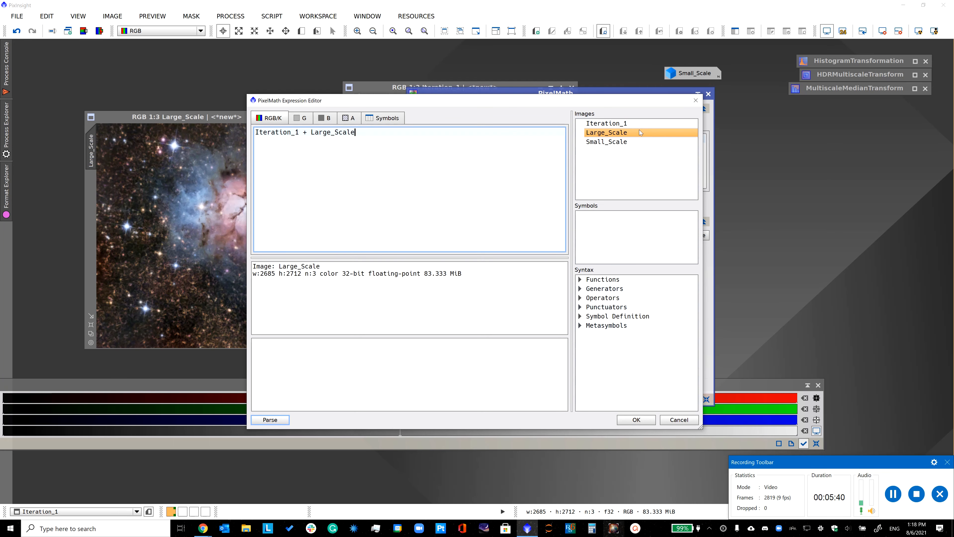
type("+")
double_click(642, 140)
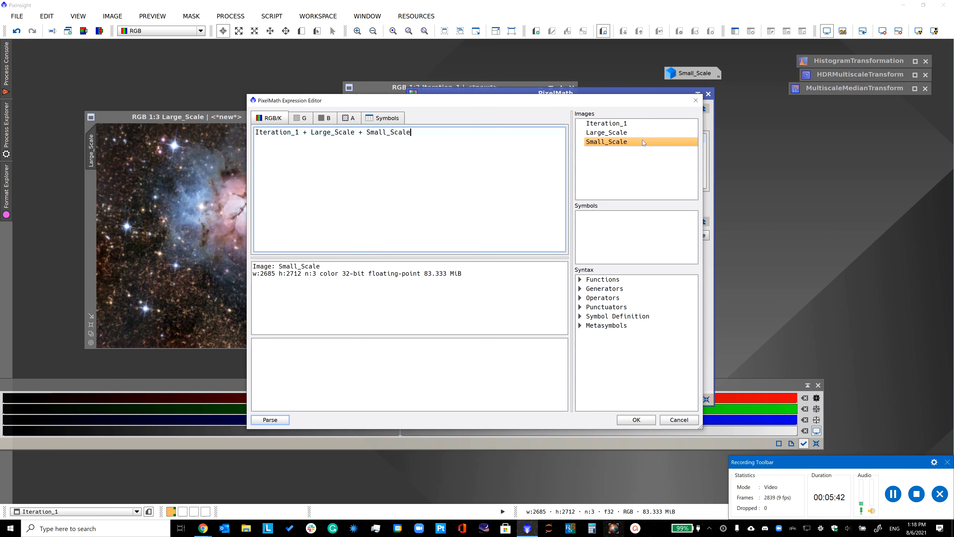
left_click(634, 419)
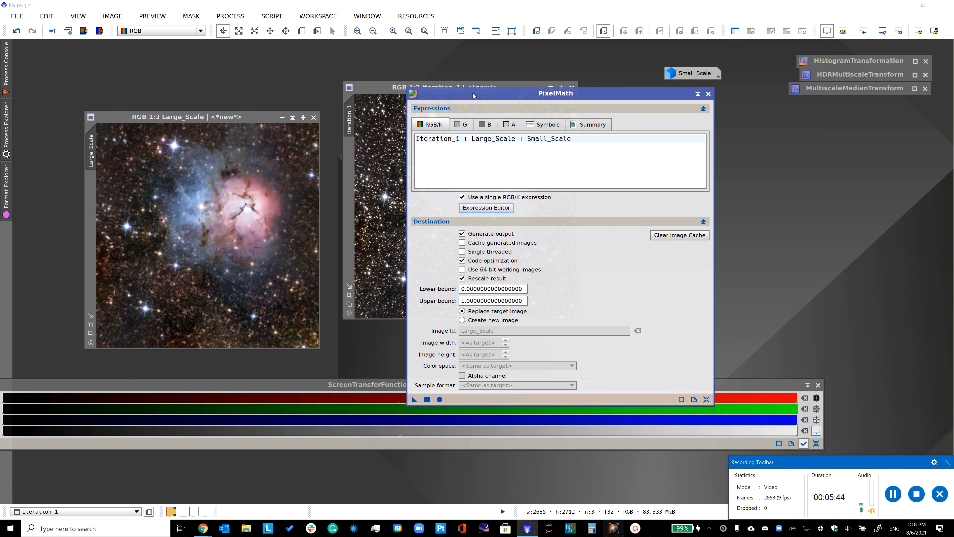
- Try the rescaled PixelMath sum on Iteration_1, inspect the image, and undo the operation
left_click_drag(452, 102, 590, 96)
left_click(383, 212)
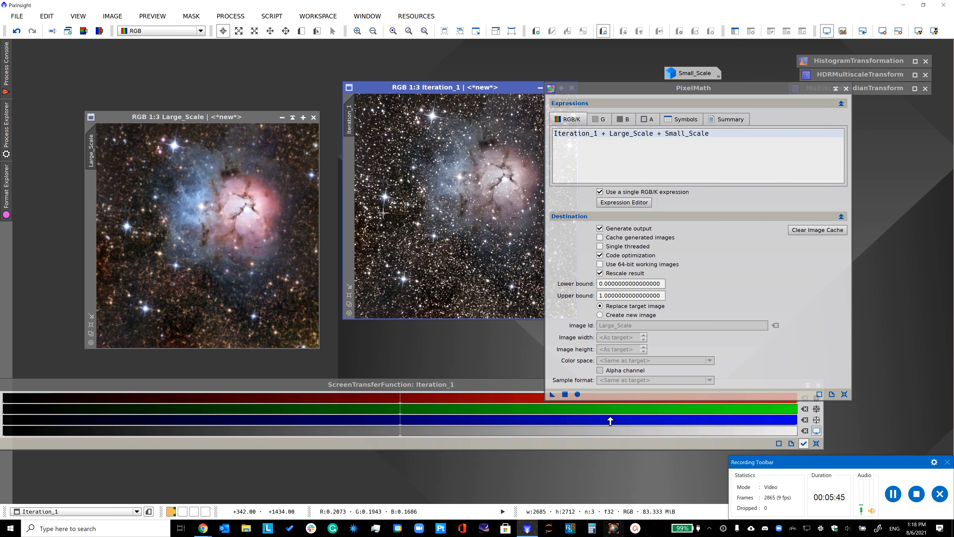
left_click(565, 395)
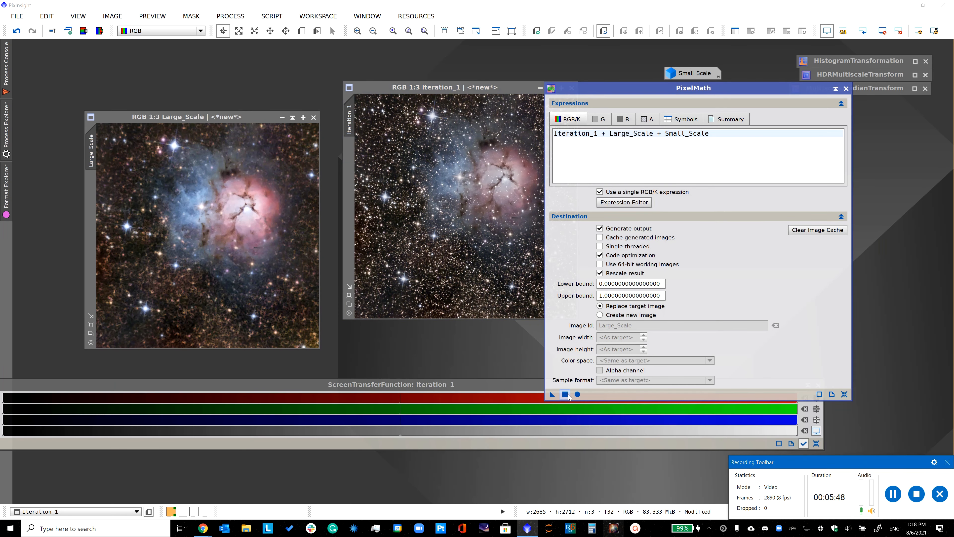
left_click_drag(595, 95, 689, 104)
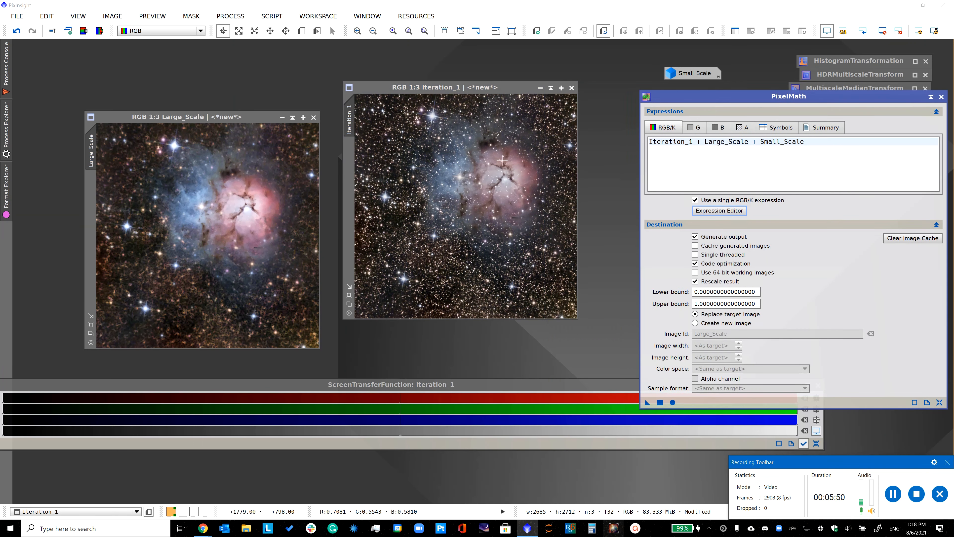
scroll(515, 159, "up", 2)
scroll(502, 160, "down", 2)
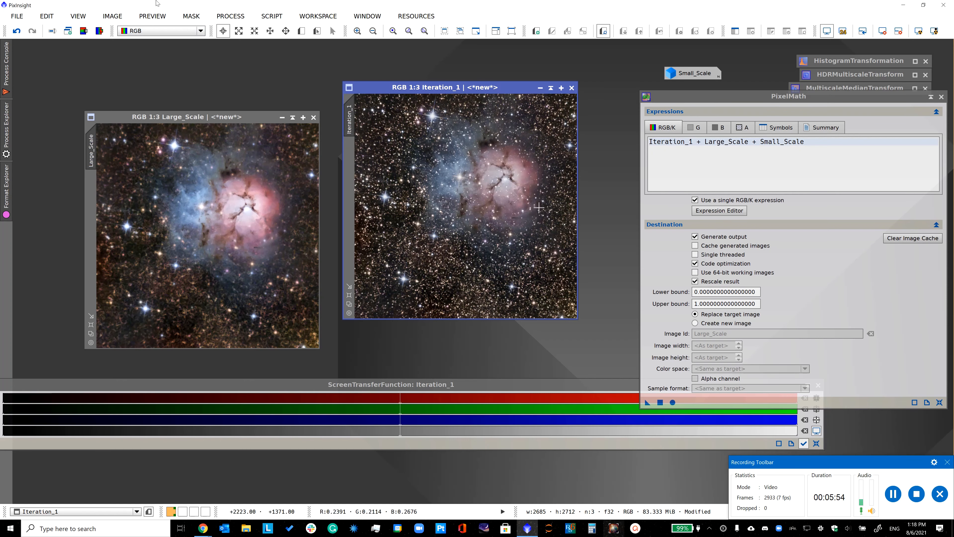
left_click(17, 31)
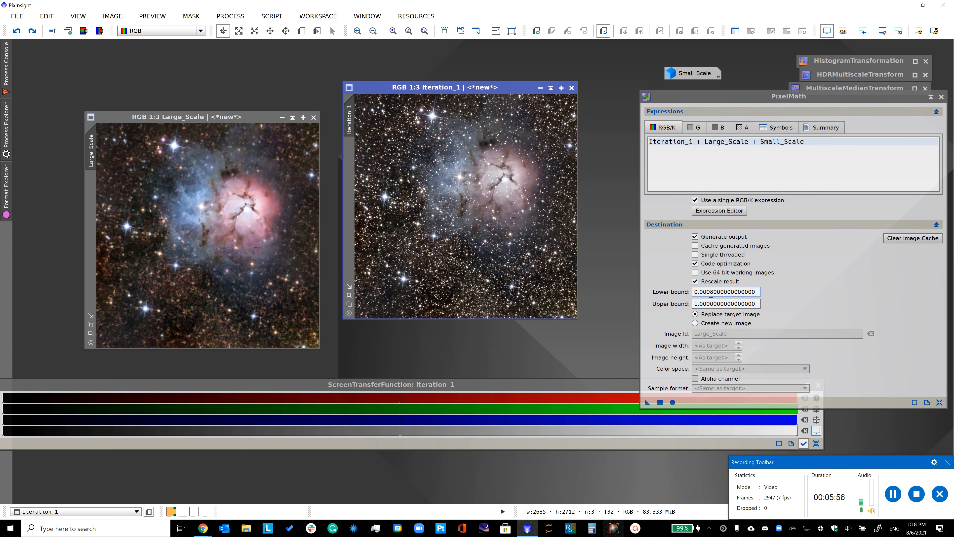
- Turn off result rescaling in PixelMath and open the RGB/K expression for editing at its beginning
left_click(695, 281)
left_click(718, 211)
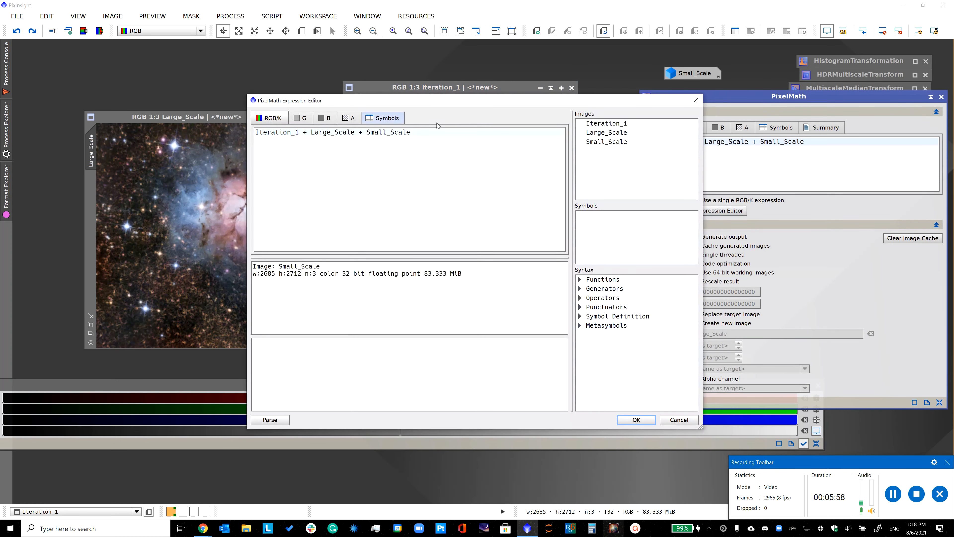
left_click(256, 136)
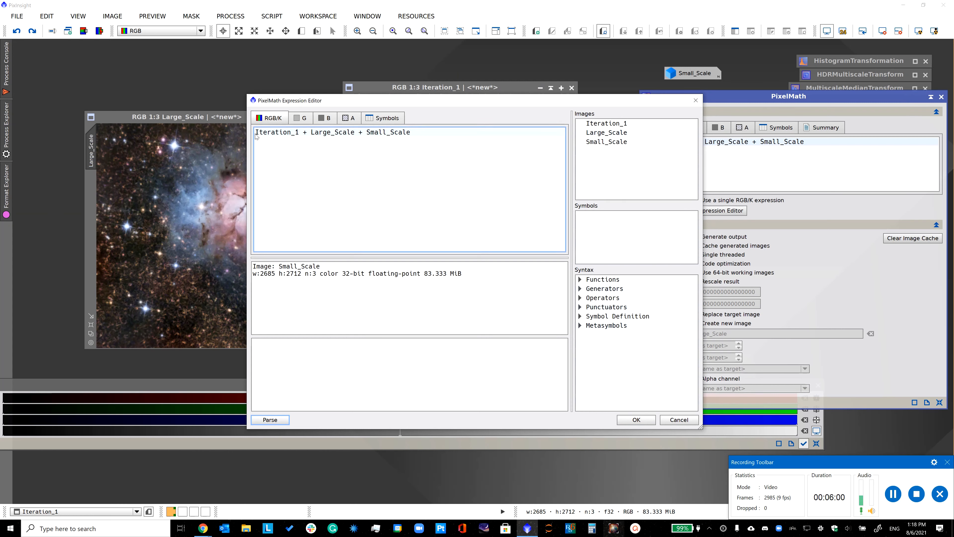
- Set the PixelMath expression to (Iteration_1)/2 + (Large_Scale + Small_Scale)/2 and apply it to the Iteration_1 image
type("(")
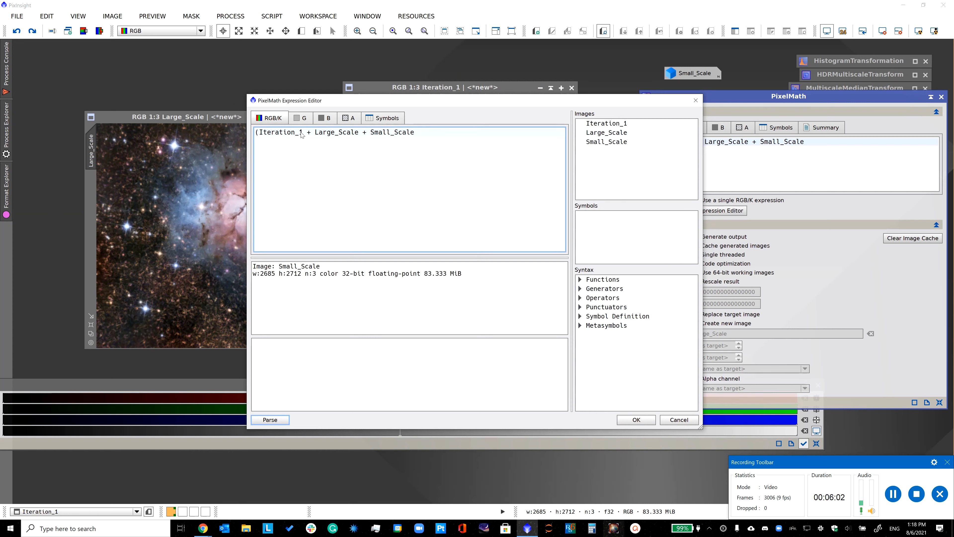
type(")/2")
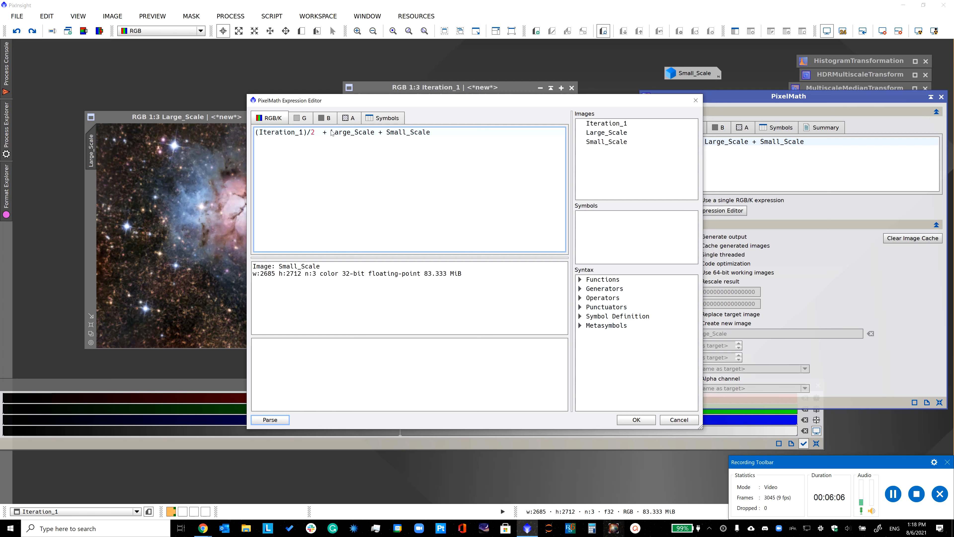
type(" (")
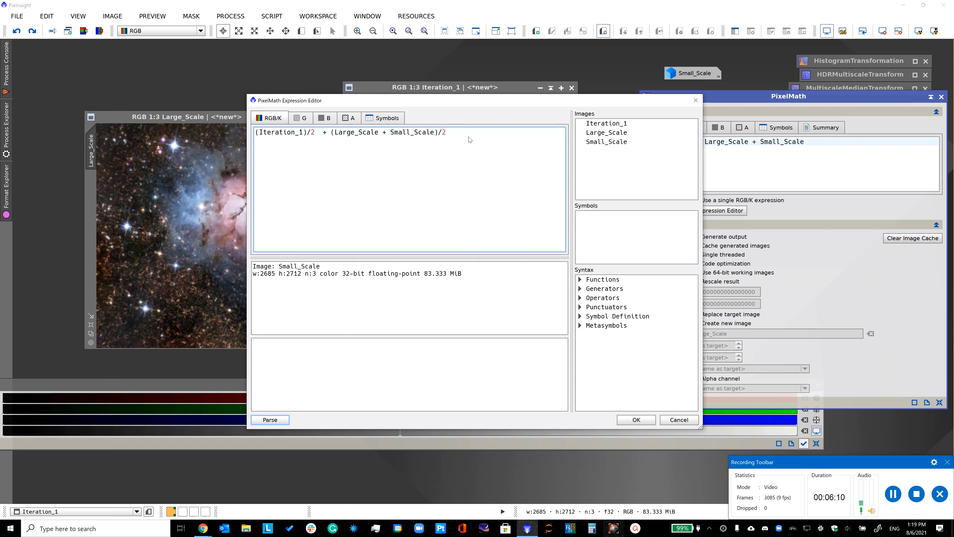
left_click(636, 419)
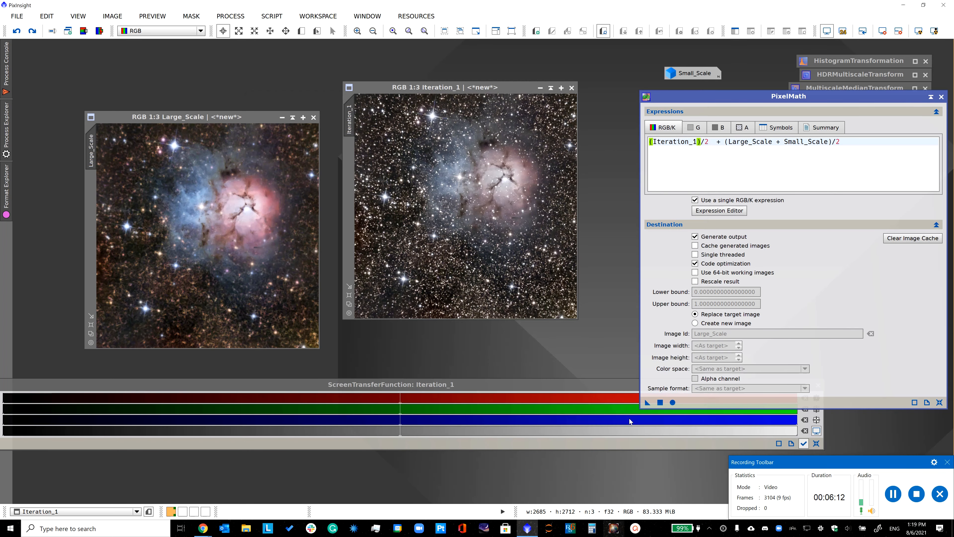
left_click(660, 402)
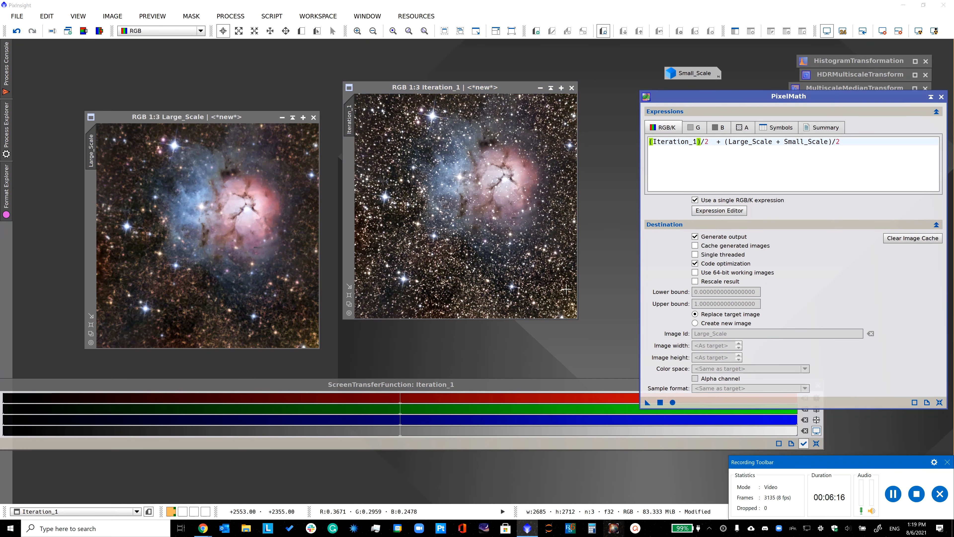
- Inspect the pixel values of the bright star above the nebula in Iteration_1, and undo the averaged PixelMath result
scroll(493, 208, "up", 2)
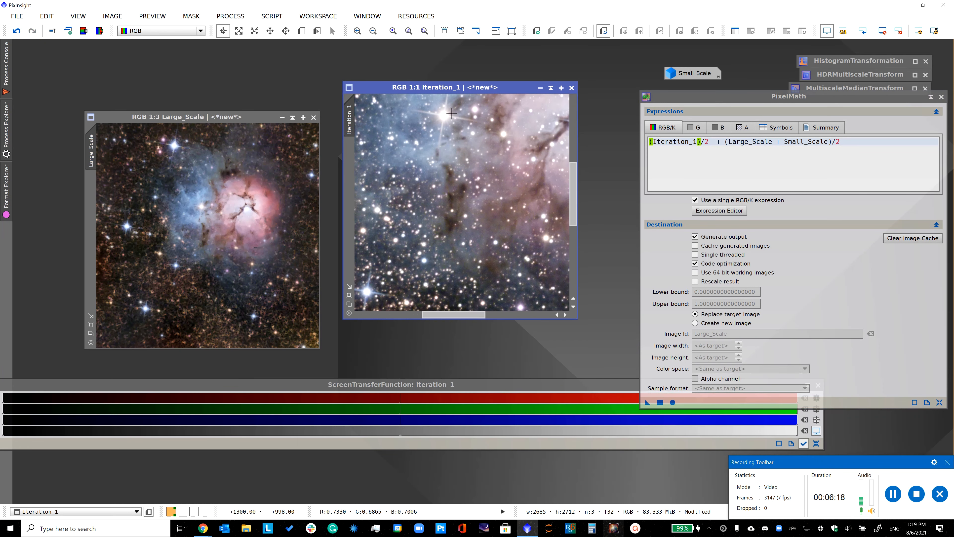
left_click(443, 117)
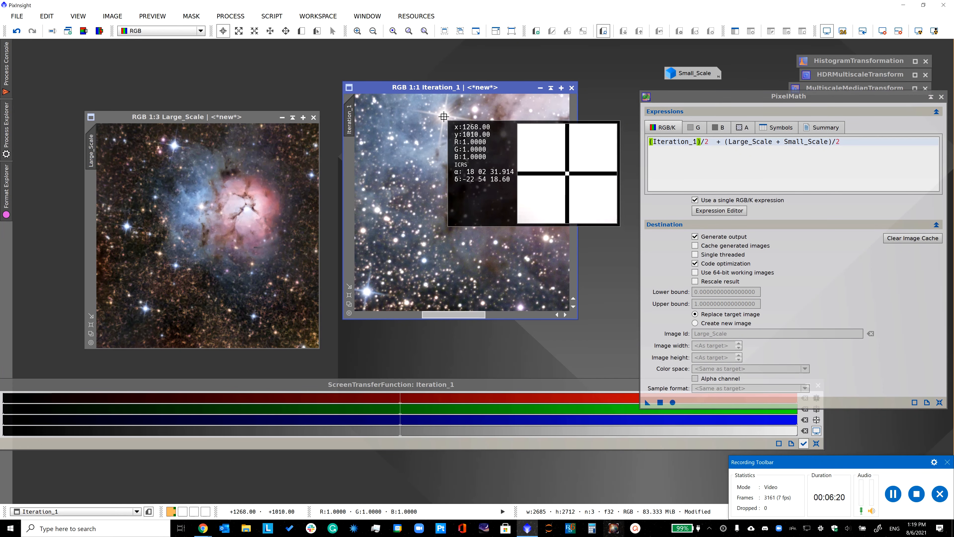
scroll(443, 117, "down", 2)
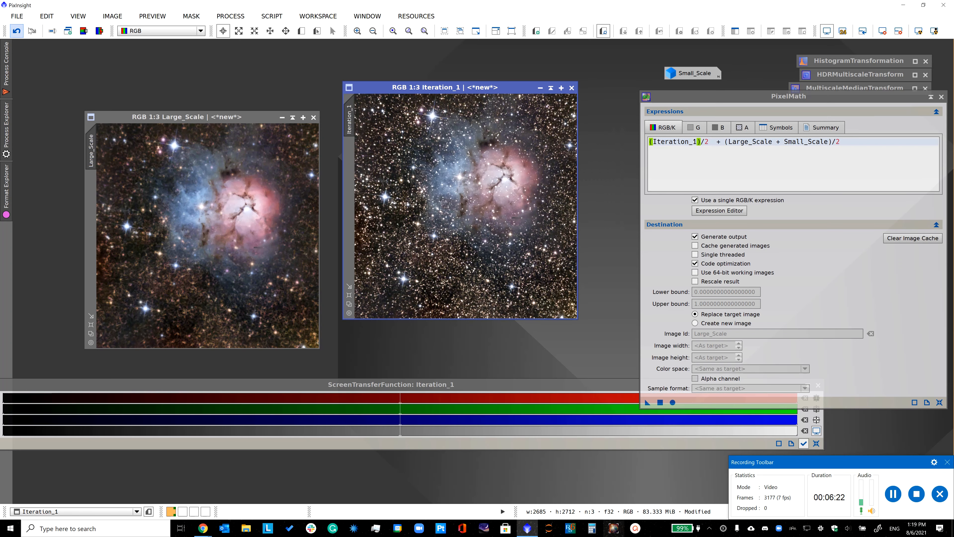
left_click(16, 31)
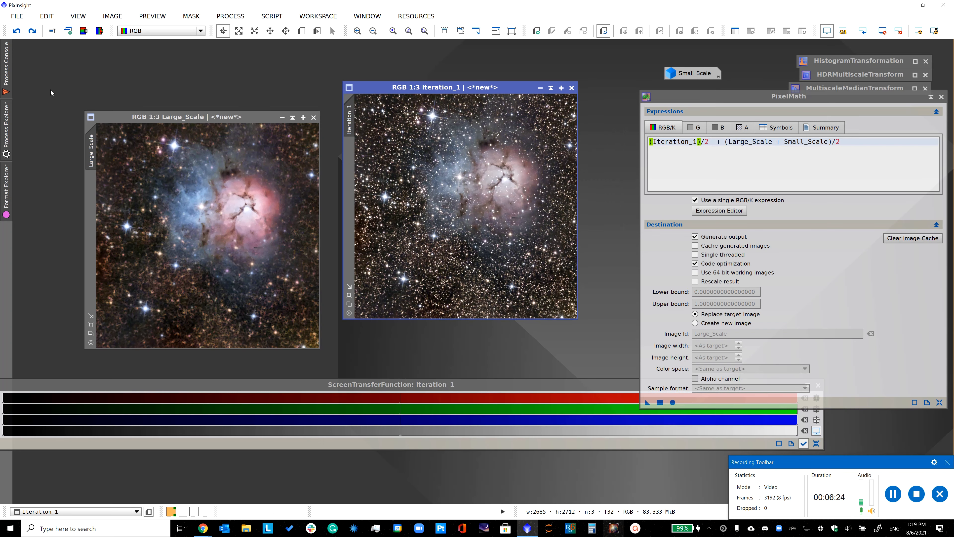
left_click(36, 31)
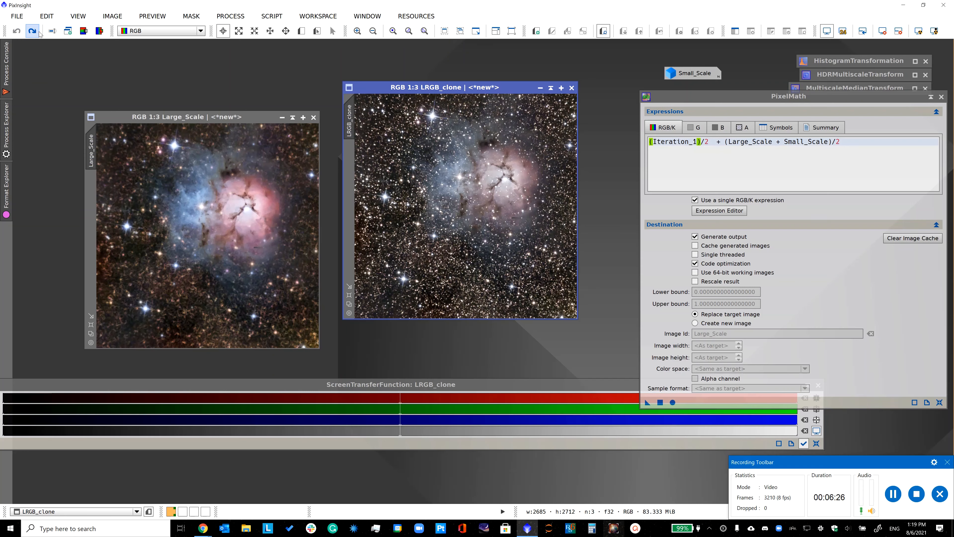
- Remove the parentheses and divisions so the PixelMath expression reads Iteration_1 + Large_Scale + Small_Scale
left_click(711, 143)
key("BackSpace")
key("BackSpace")
key("BackSpace")
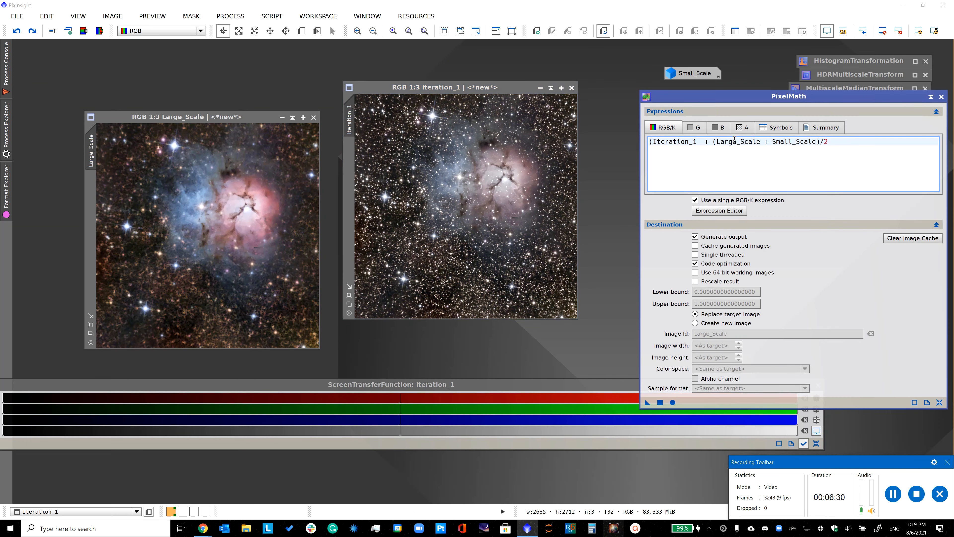
left_click(720, 142)
key("BackSpace")
key("BackSpace")
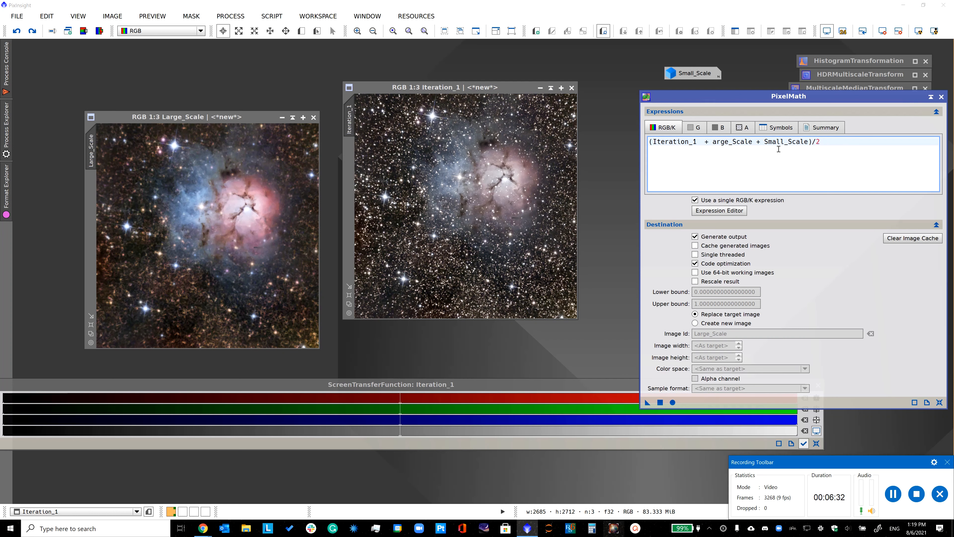
type("L")
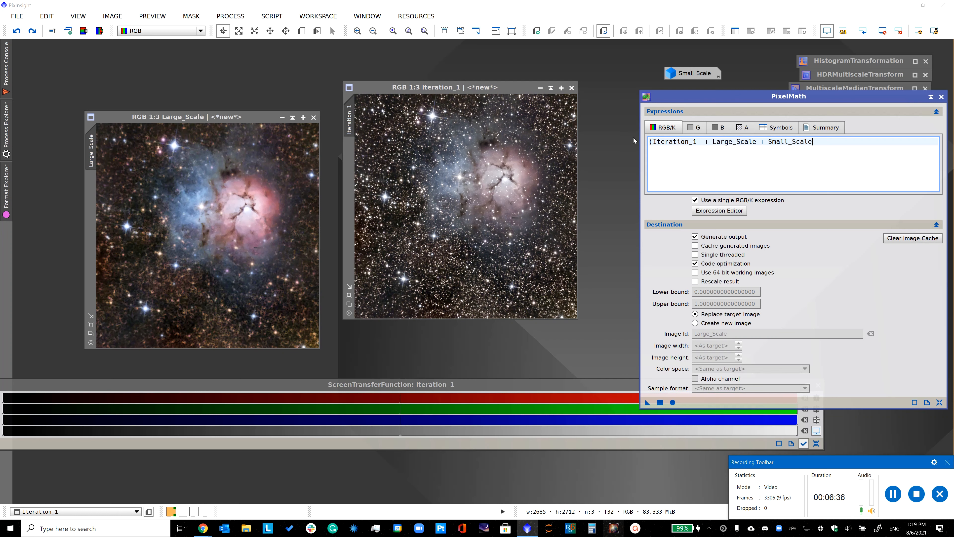
left_click(654, 142)
key("BackSpace")
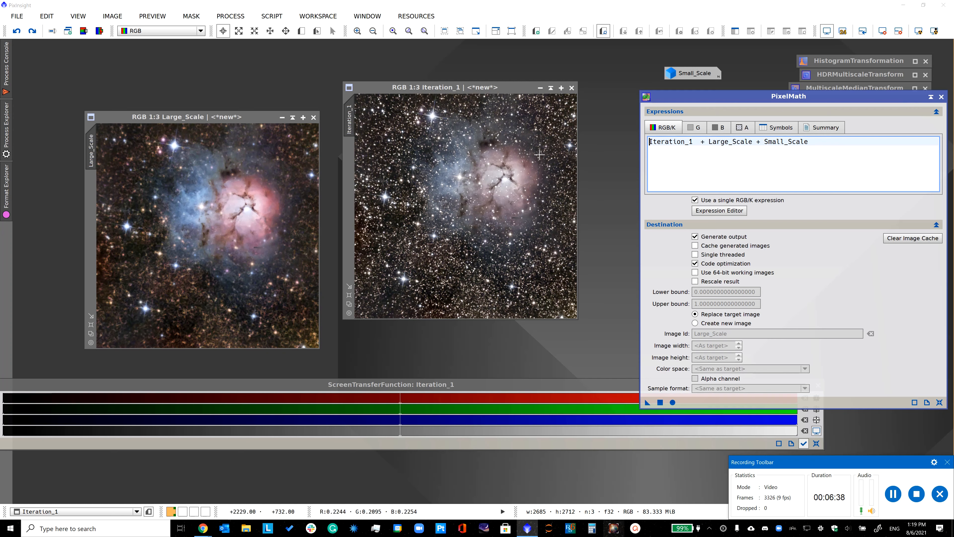
- Try the plain sum expression on Iteration_1 without rescaling, and undo it
left_click(544, 210)
left_click(660, 402)
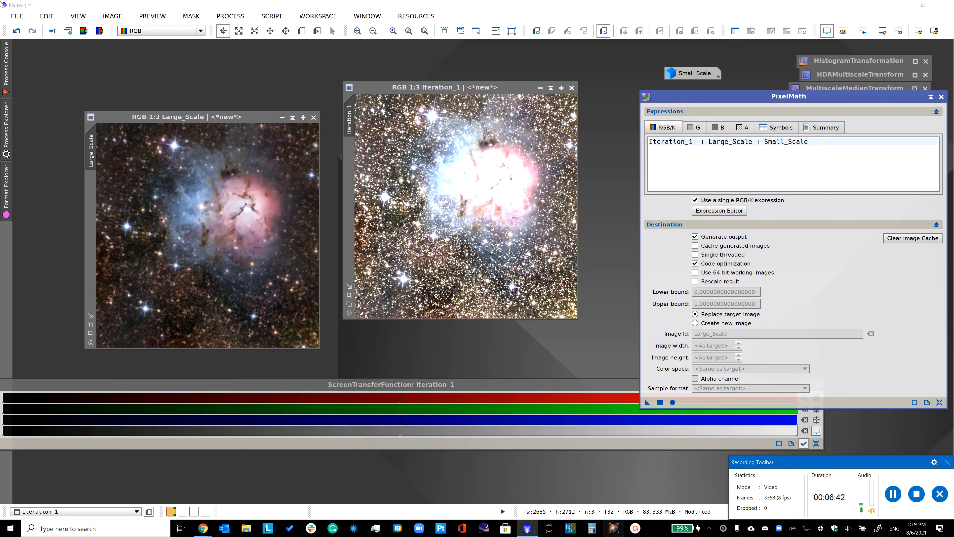
left_click(17, 31)
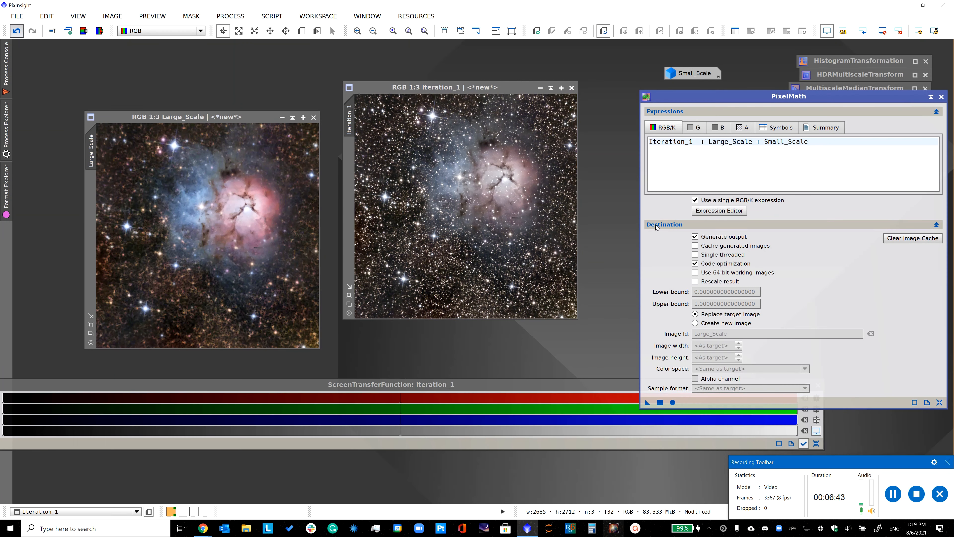
- Enable Rescale result, apply the sum expression to Iteration_1, and close PixelMath
left_click(695, 282)
left_click(660, 402)
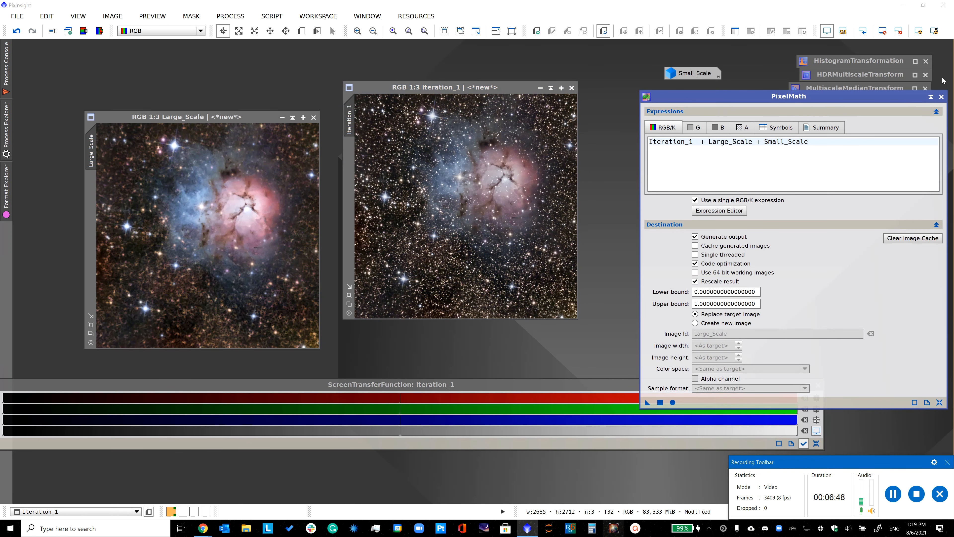
left_click(940, 97)
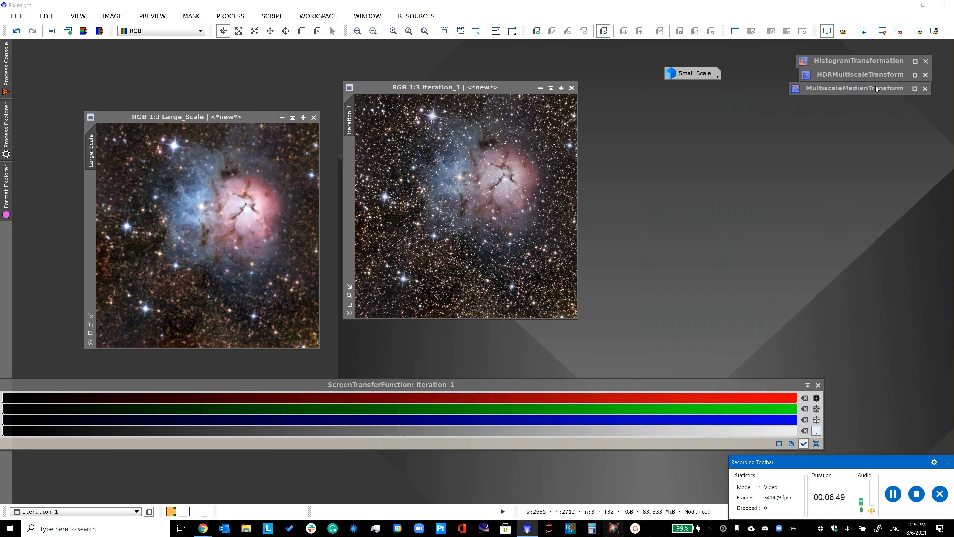
- Close the Large_Scale and Small_Scale images, discarding their unsaved data
left_click(314, 117)
left_click(454, 287)
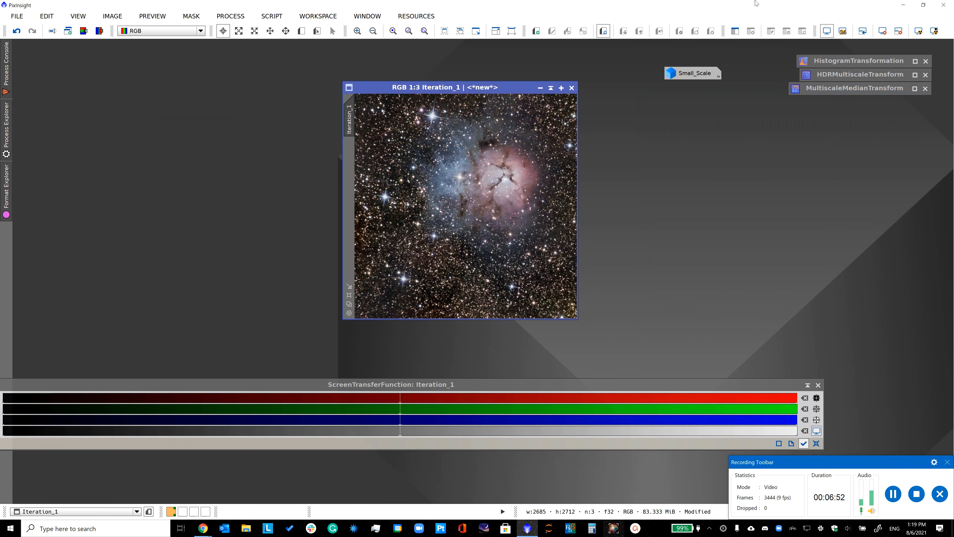
key("ctrl+o")
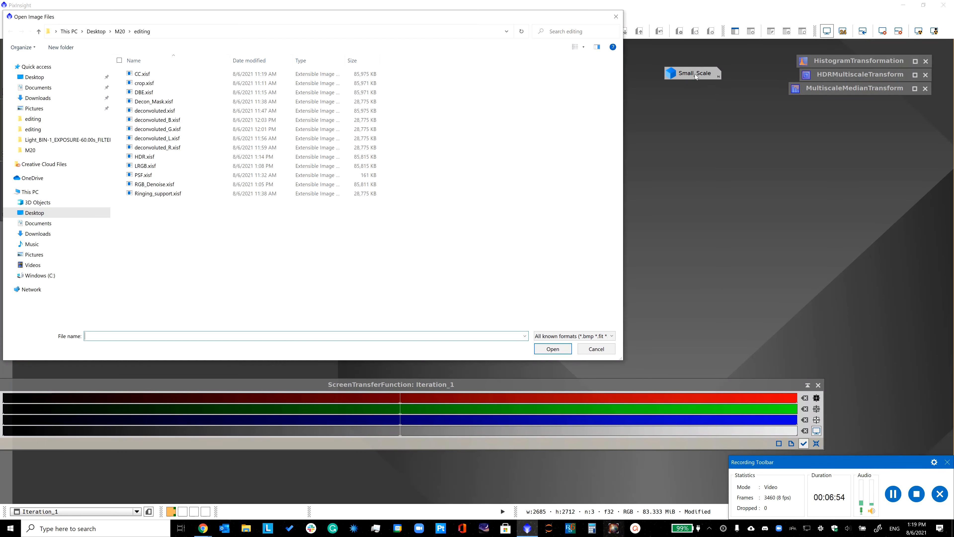
left_click(586, 345)
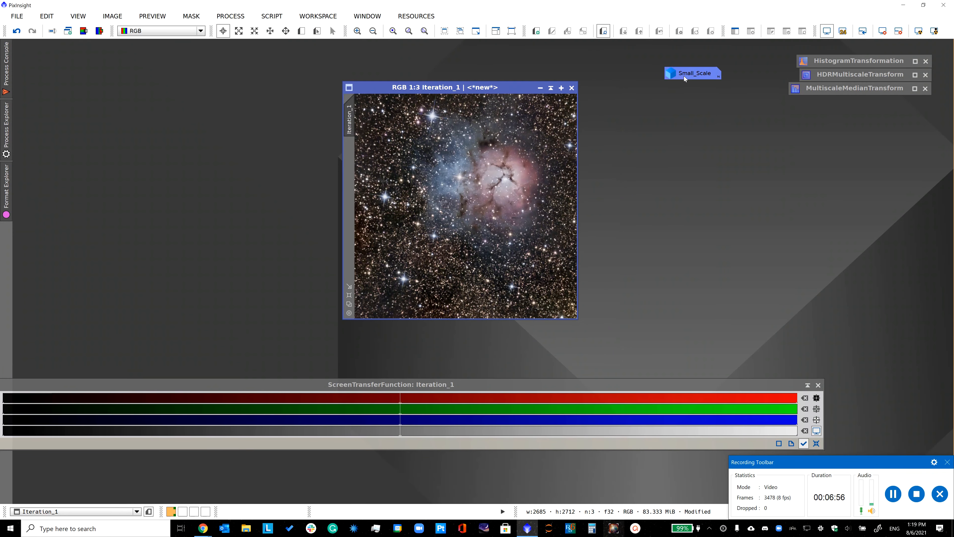
double_click(683, 76)
left_click(853, 112)
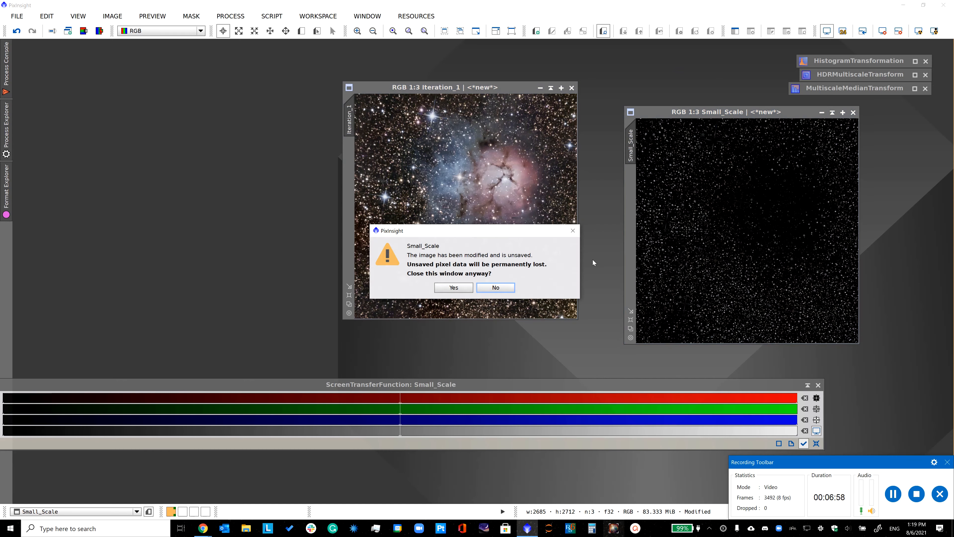
left_click(454, 289)
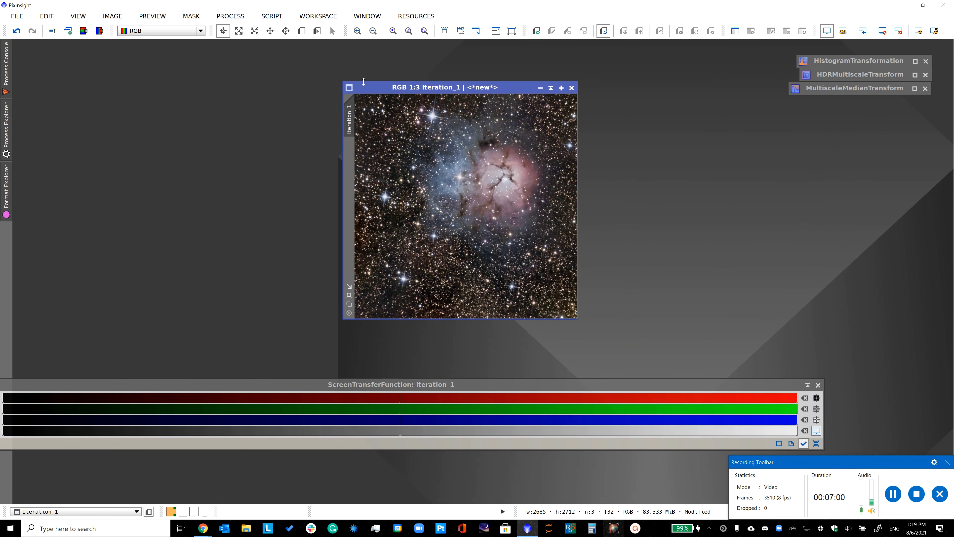
- Save the combined image as Iteration_1.xisf in the editing folder, in 32-bit IEEE 754 floating point format
left_click(17, 16)
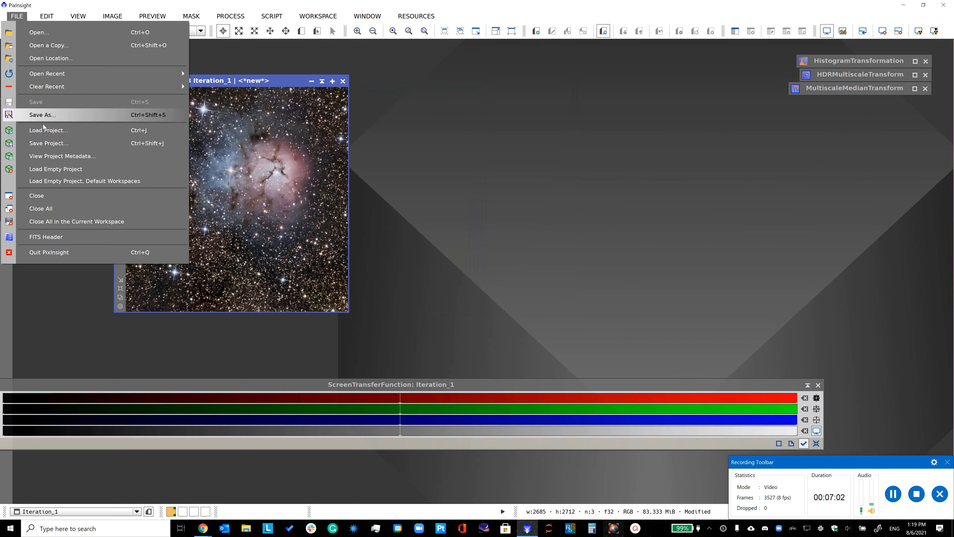
left_click(41, 120)
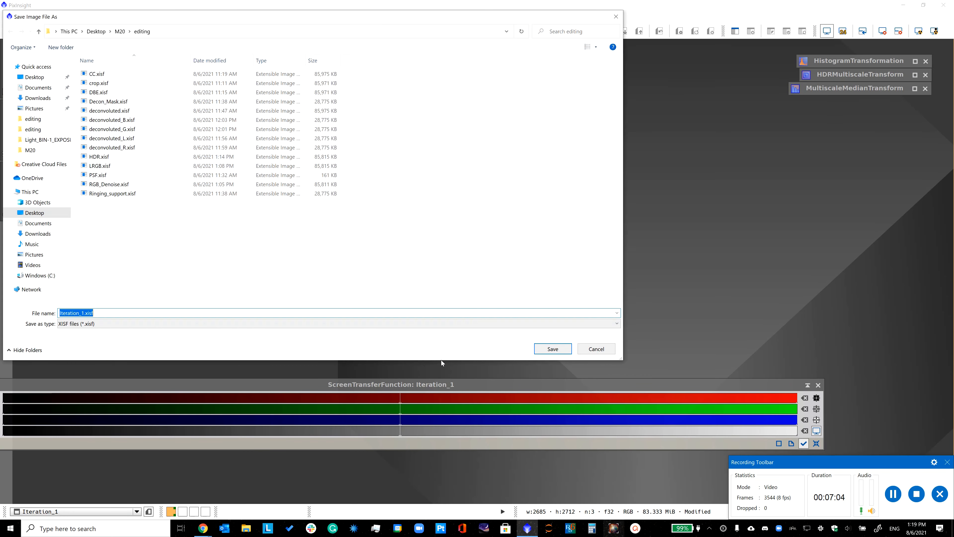
left_click(544, 349)
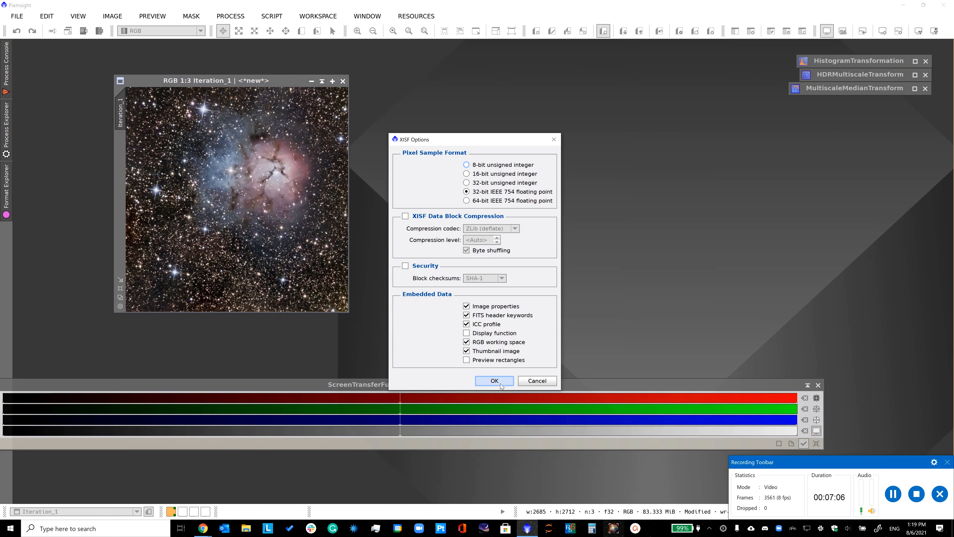
left_click(499, 381)
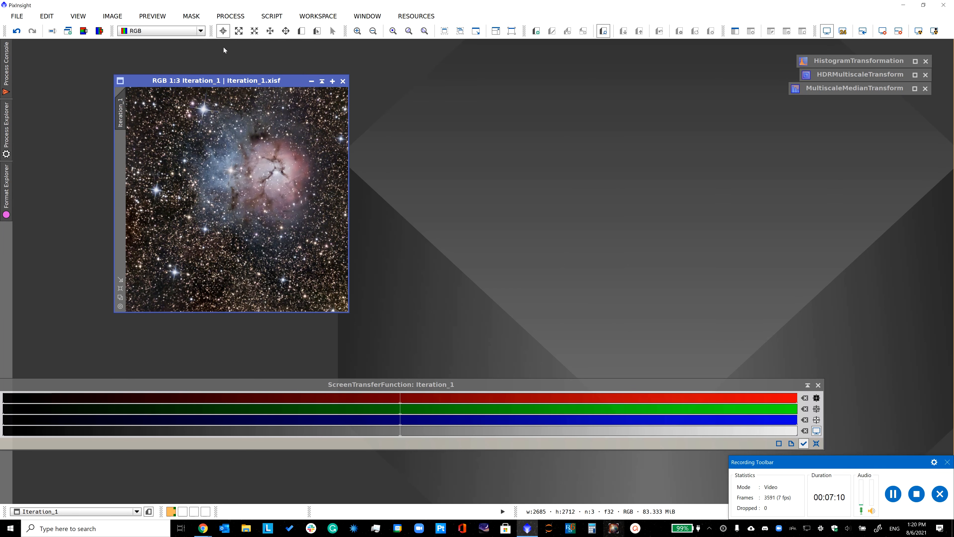
- Duplicate the Iteration_1 image and close the original, keeping only the copy open
left_click_drag(270, 87, 228, 81)
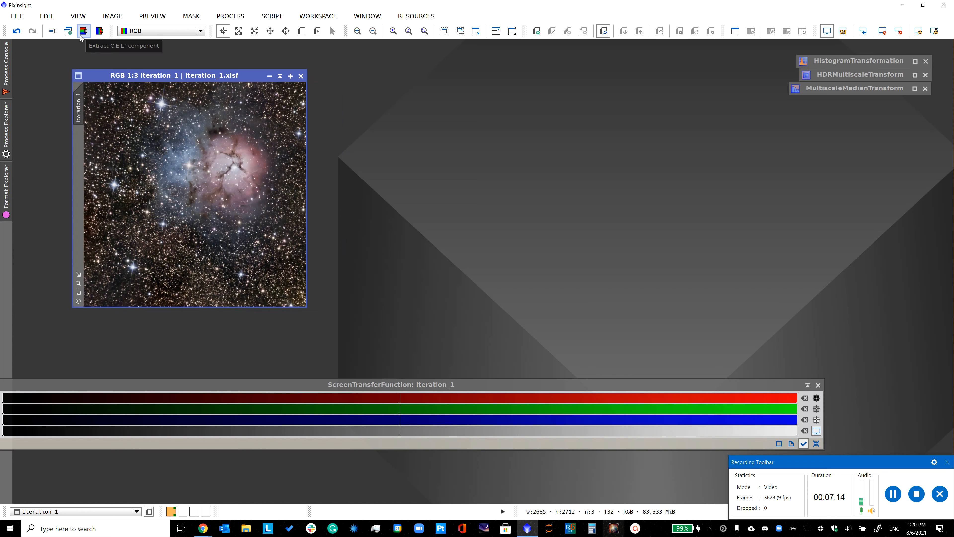
left_click(68, 30)
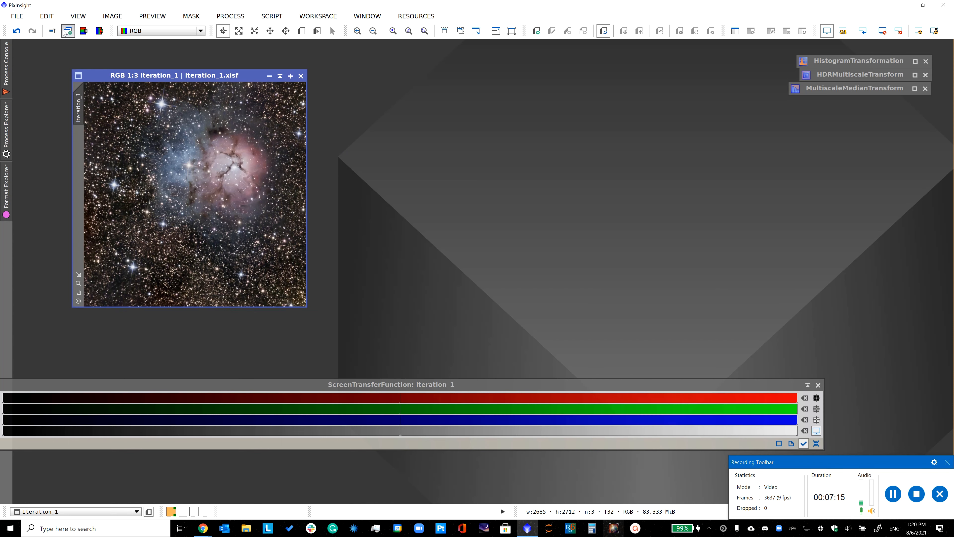
left_click(301, 75)
left_click(544, 297)
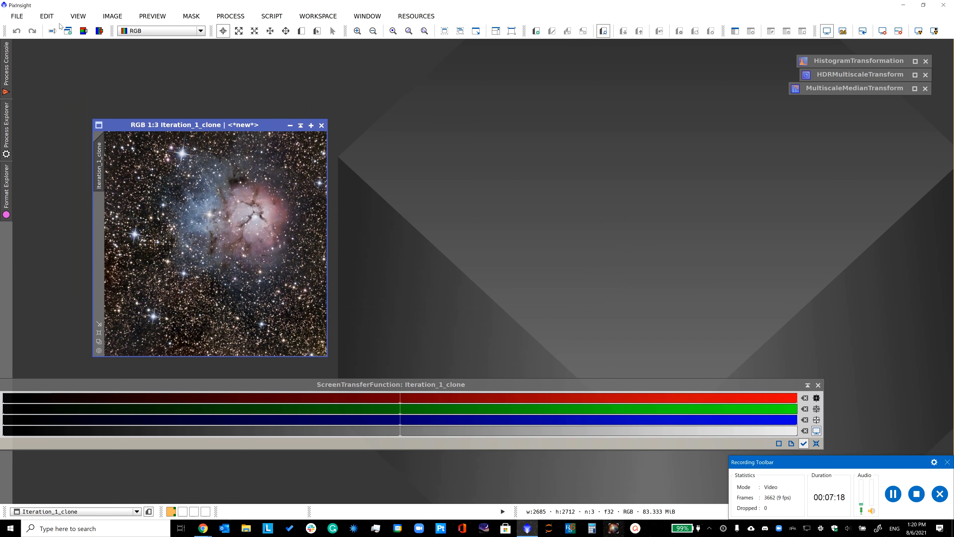
- Change the identifier of the duplicated image to Iteration_2
left_click(112, 16)
left_click(136, 92)
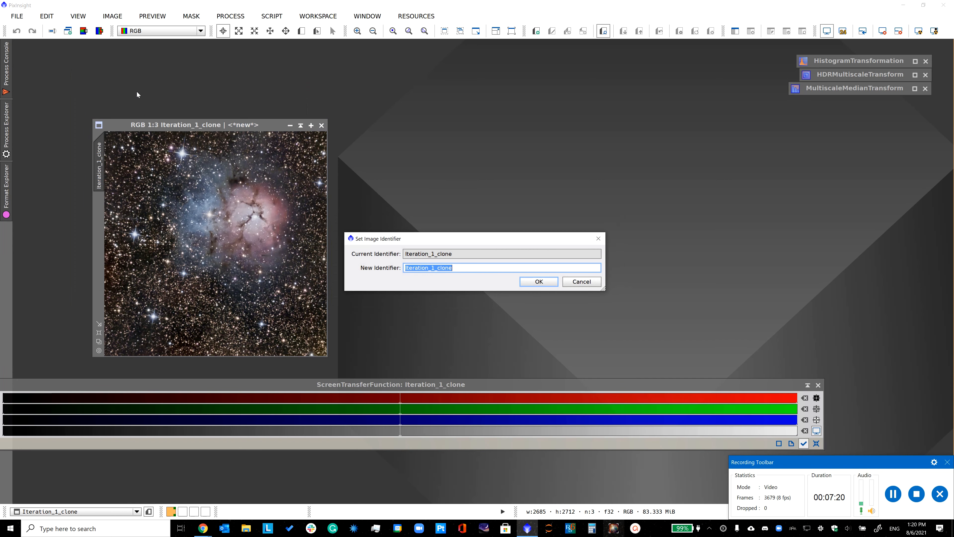
type("Iteration_2")
key("Return")
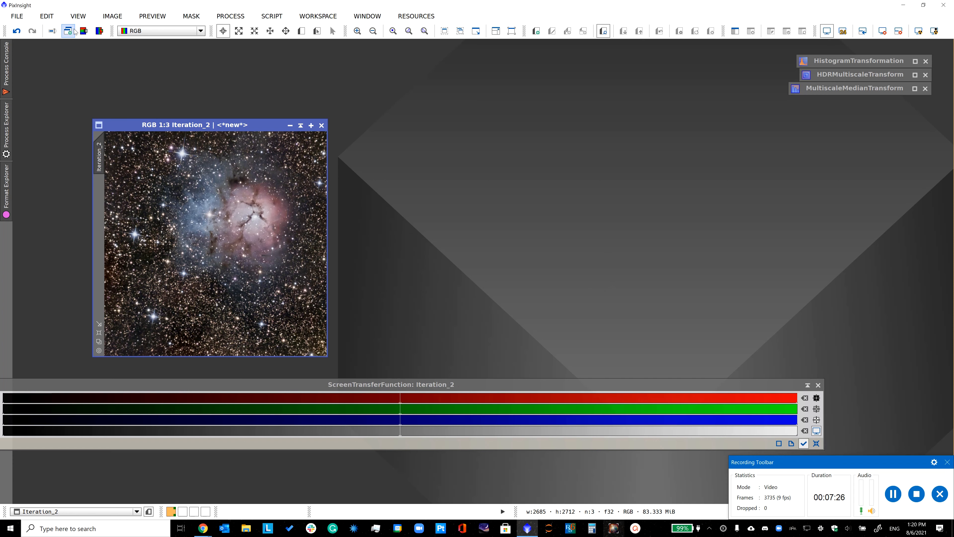
- Duplicate the Iteration_2 image and set the copy's identifier to Small_Scale
left_click(85, 33)
left_click(112, 16)
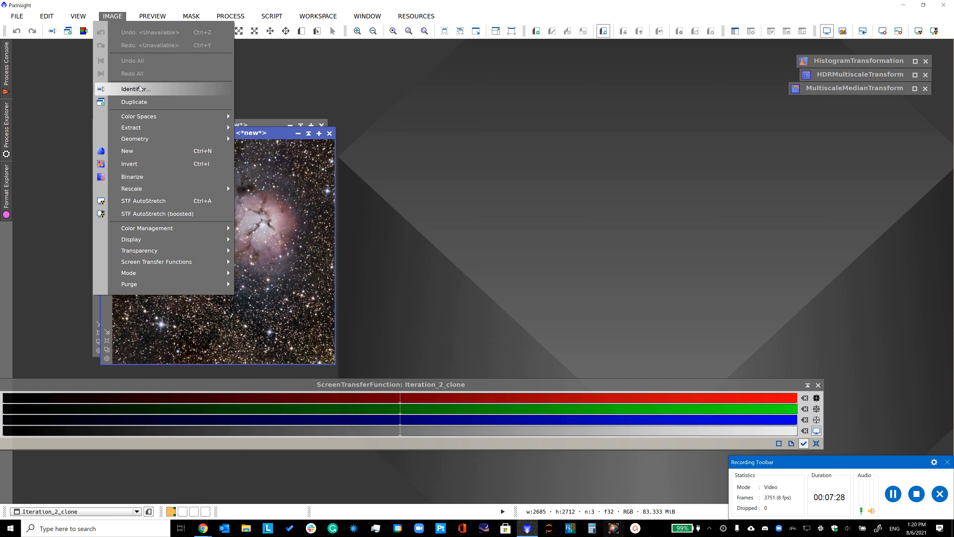
left_click(140, 90)
type("Small")
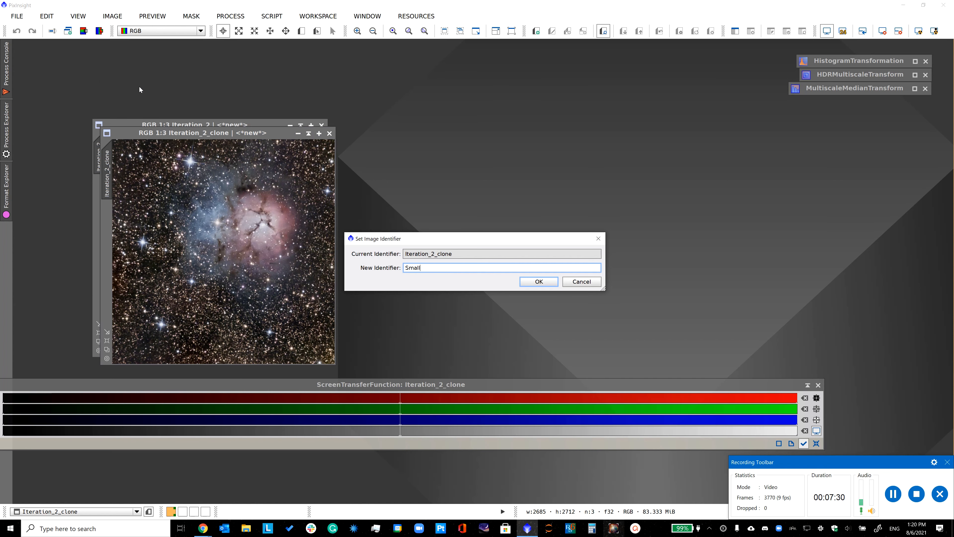
type("_Scale")
key("Return")
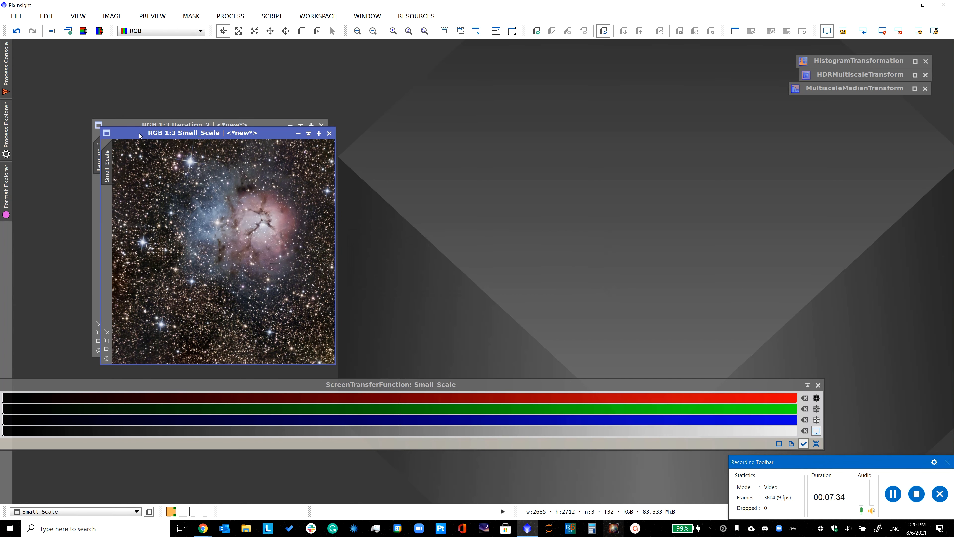
- Apply a five-layer MultiscaleMedianTransform with the residual layer disabled to the Small_Scale image, placed beside Iteration_2
left_click_drag(139, 136, 446, 128)
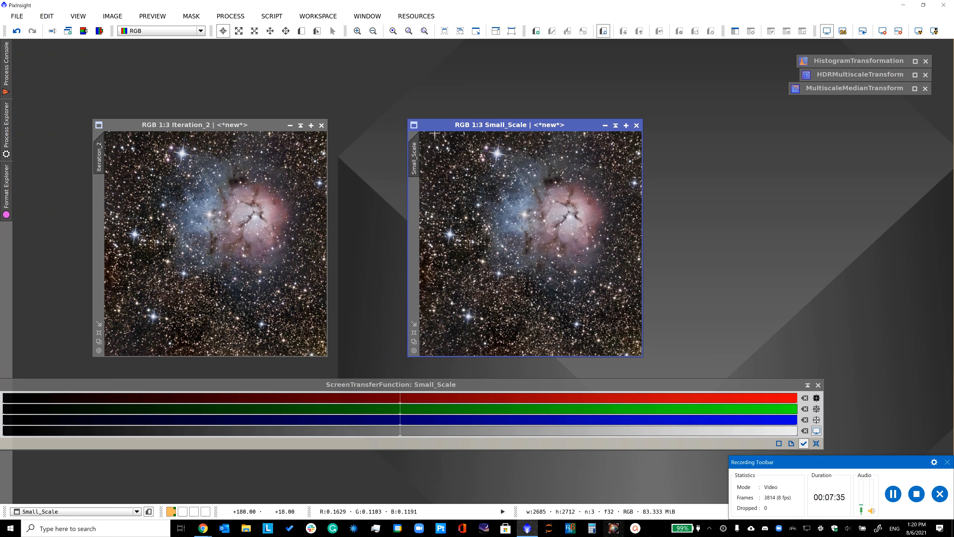
double_click(814, 88)
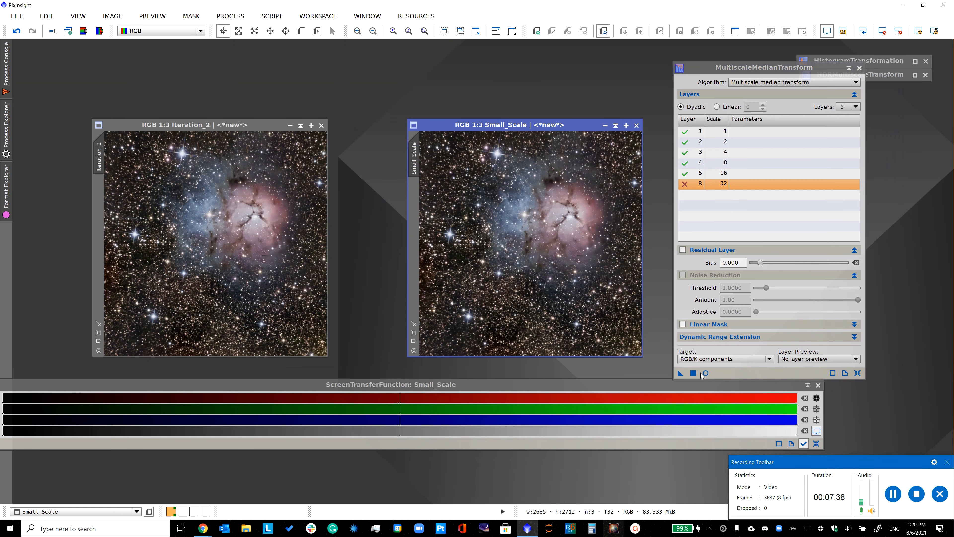
left_click(695, 373)
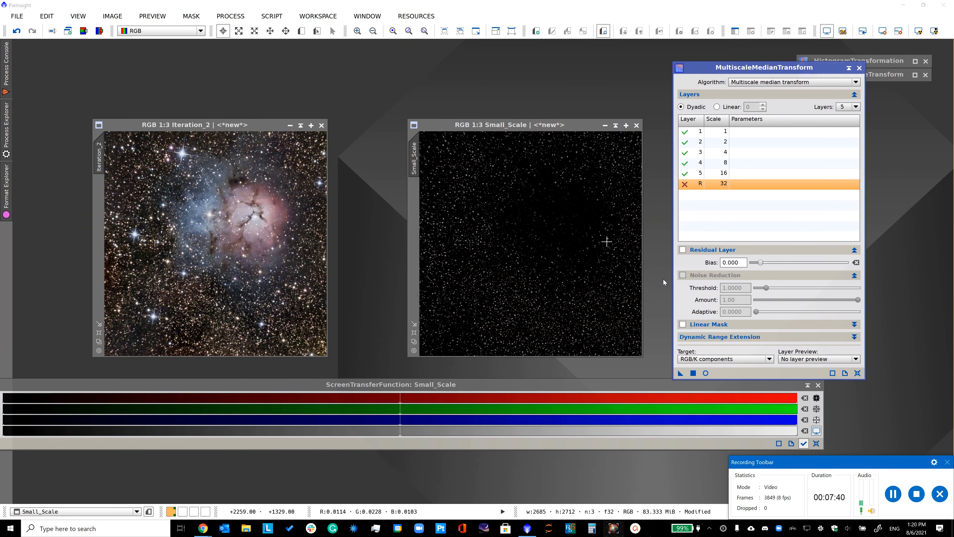
left_click(849, 68)
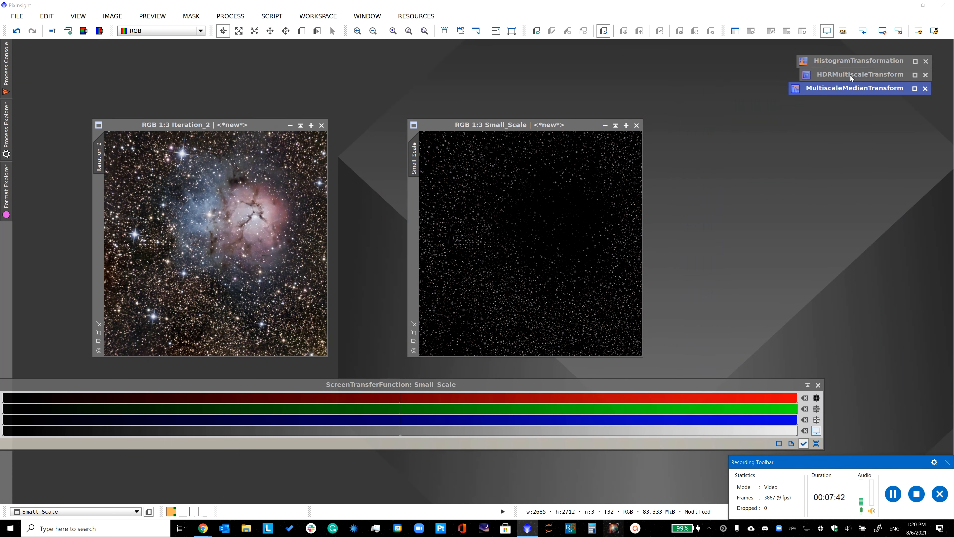
- Open PixelMath and set it to create a new image with ID Large_Scale, with result rescaling turned off
left_click(227, 15)
mouse_move(319, 23)
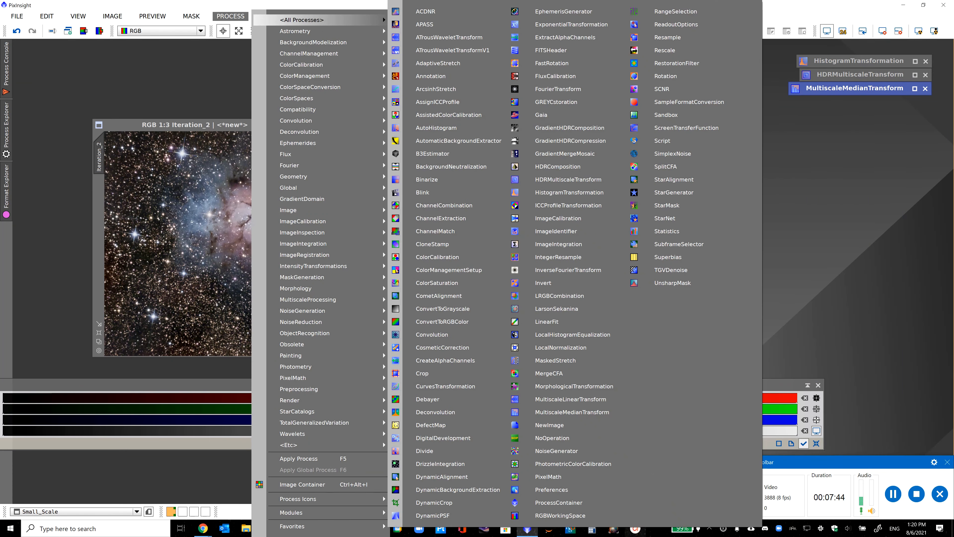
left_click(548, 476)
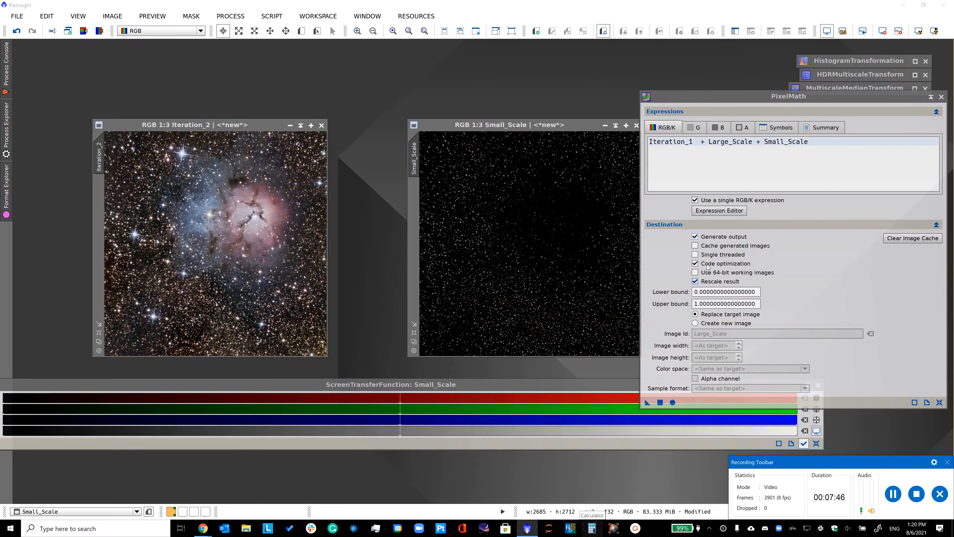
left_click(695, 322)
left_click(694, 281)
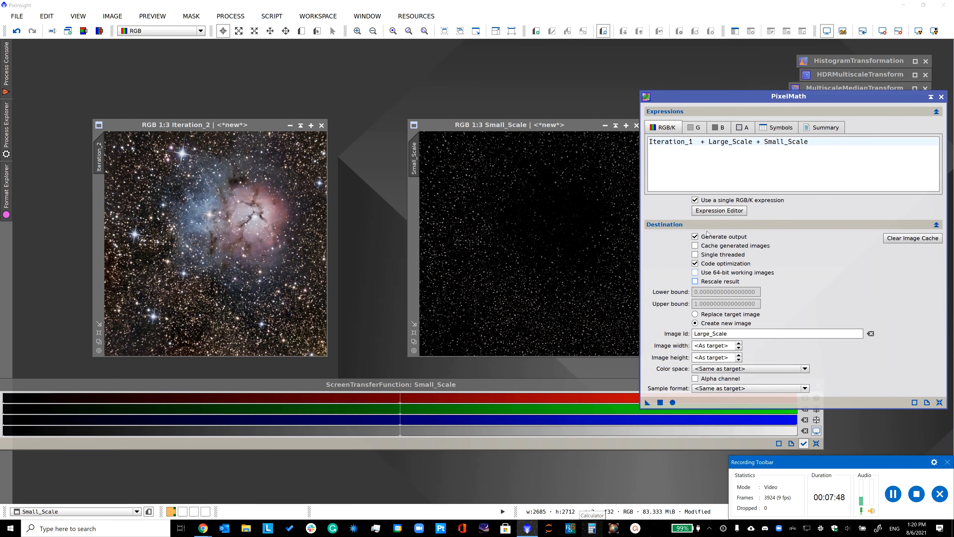
- Replace the PixelMath expression with Iteration_2 - Small_Scale and run it to generate the Large_Scale image
left_click(715, 213)
left_click_drag(474, 139, 187, 131)
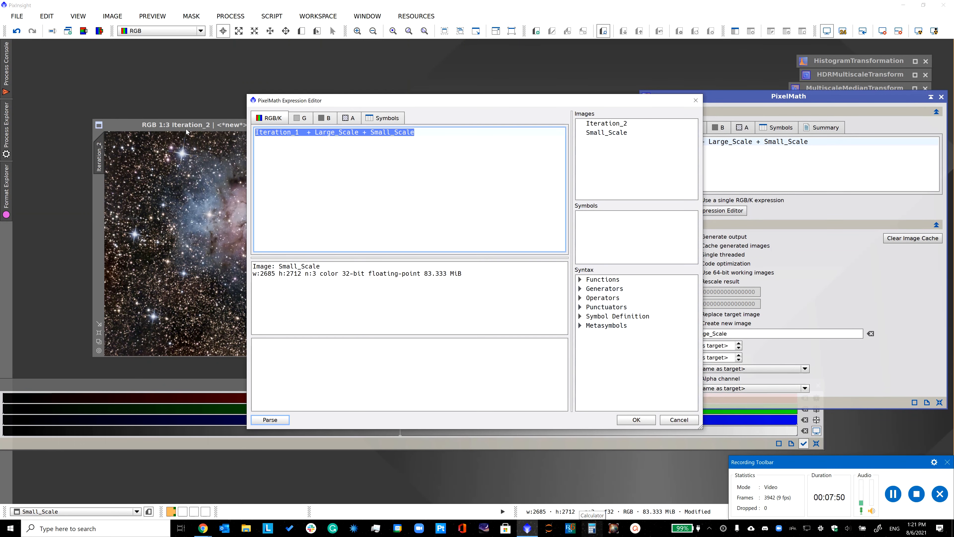
key("Delete")
double_click(606, 124)
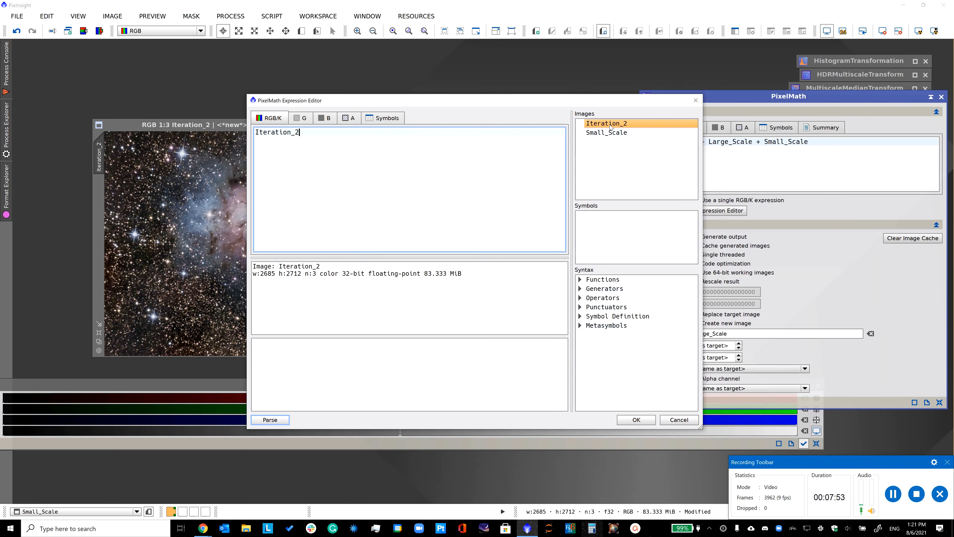
type("-")
double_click(607, 133)
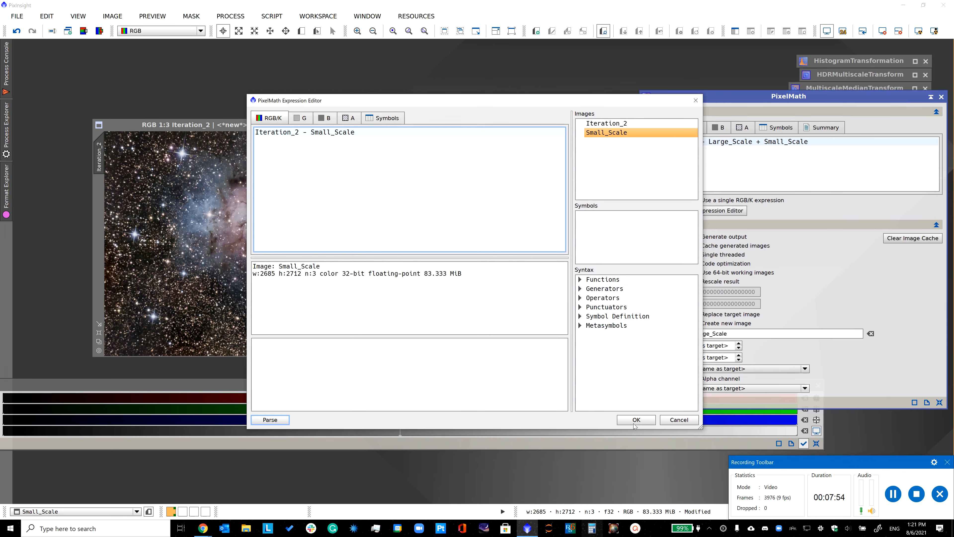
left_click(634, 420)
left_click(660, 402)
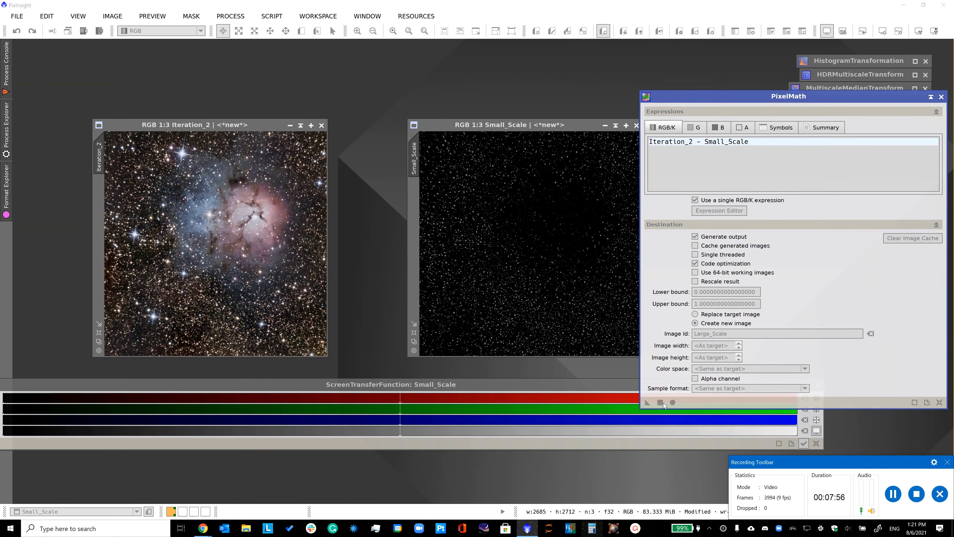
left_click(940, 96)
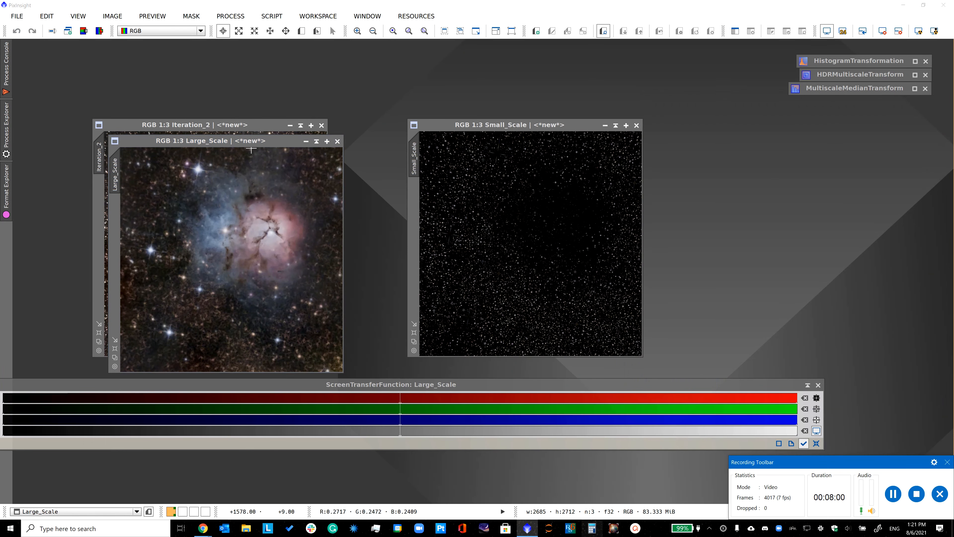
- Arrange Large_Scale between Iteration_2 and Small_Scale, and extract its lightness as a separate grayscale image
left_click_drag(248, 143, 475, 122)
left_click_drag(578, 130, 754, 124)
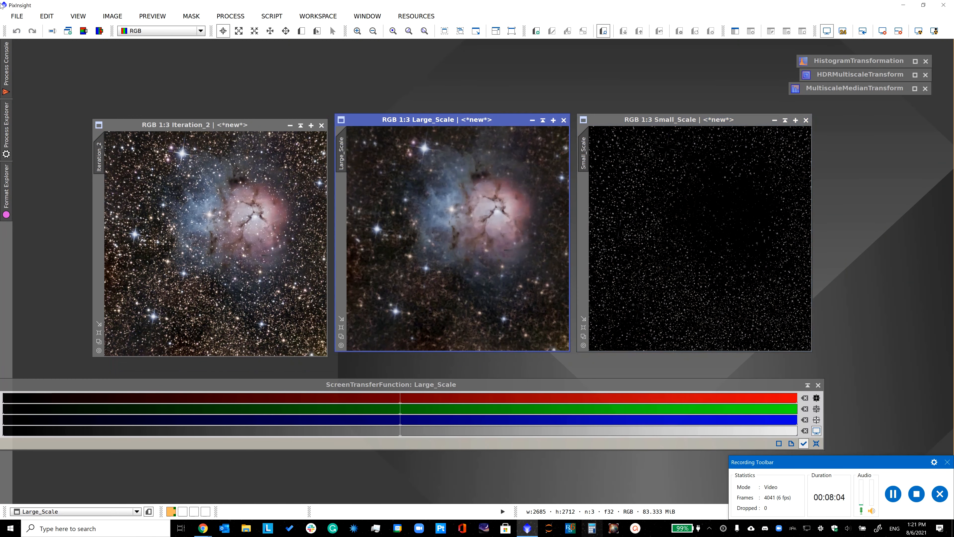
left_click(83, 30)
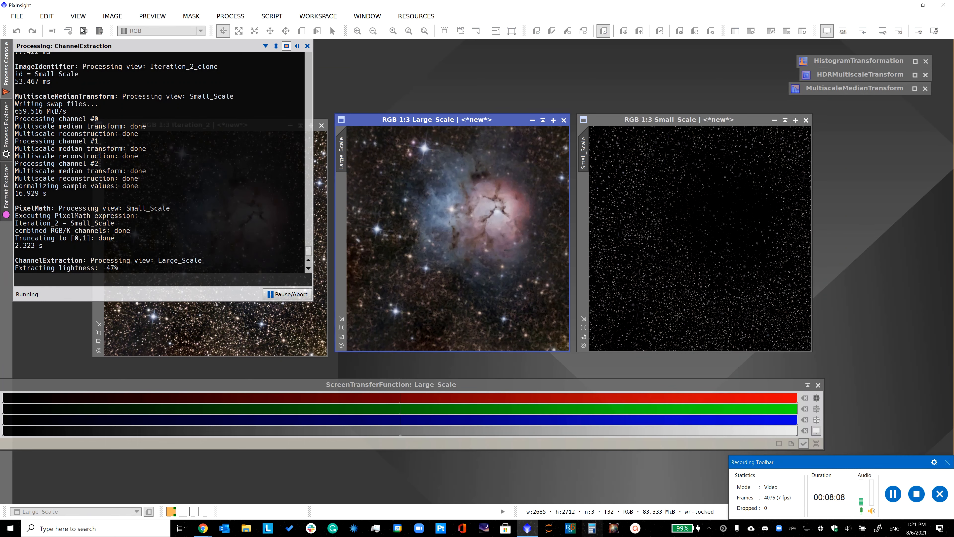
- Auto-stretch the extracted lightness image on screen and transfer that stretch to HistogramTransformation
left_click(225, 16)
mouse_move(300, 19)
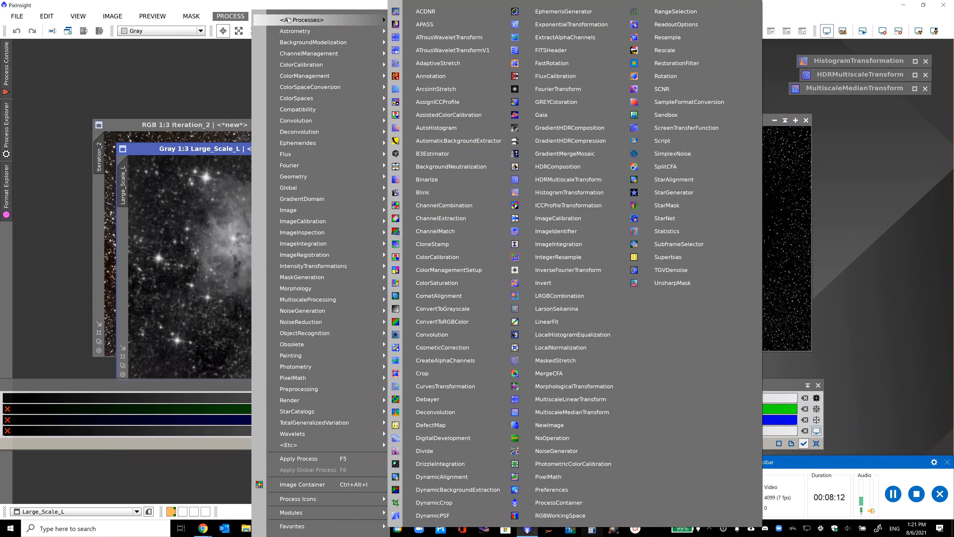
left_click(562, 192)
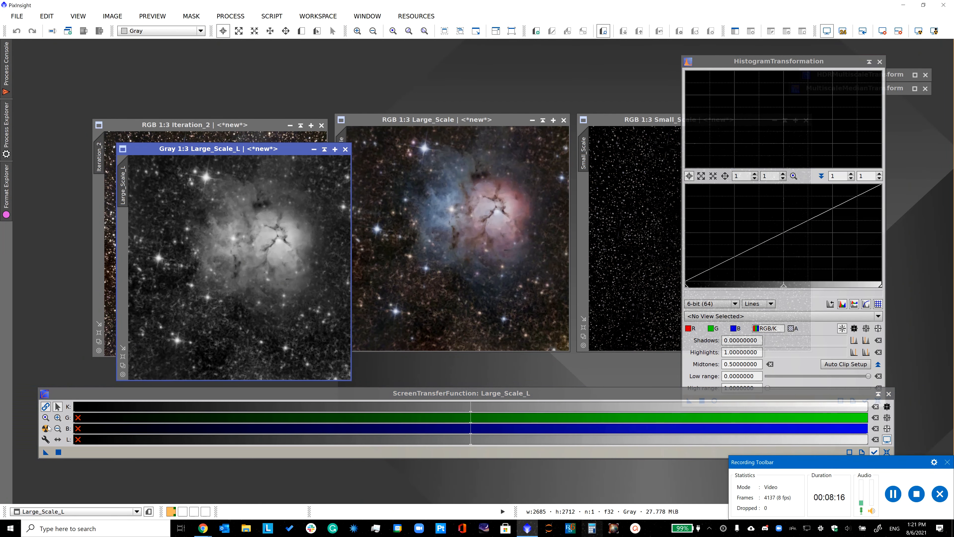
left_click(45, 428)
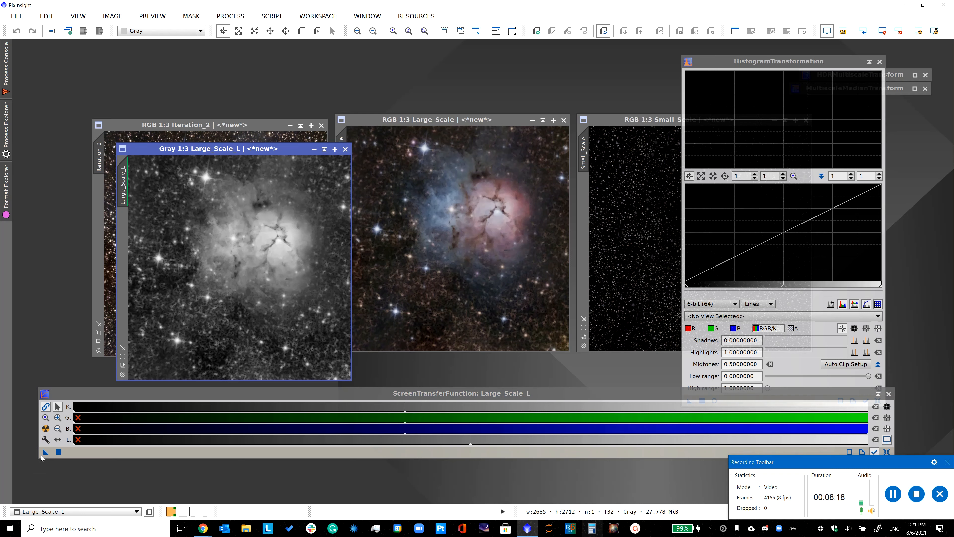
left_click(44, 453)
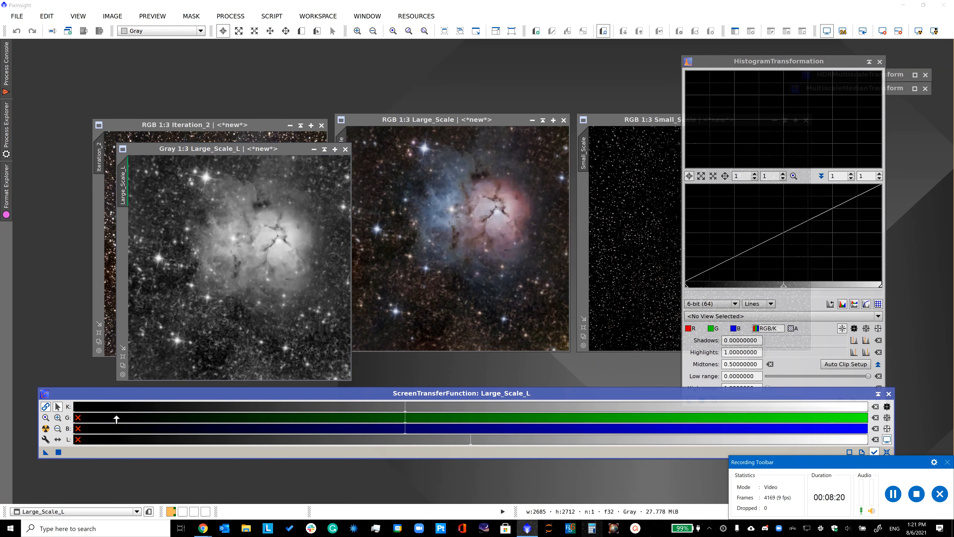
left_click_drag(145, 392, 136, 413)
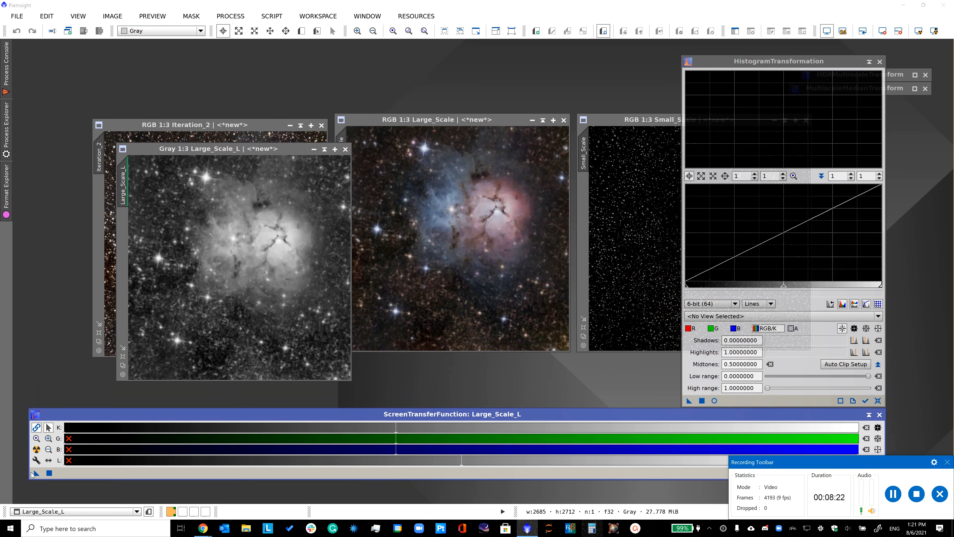
left_click_drag(713, 320, 738, 400)
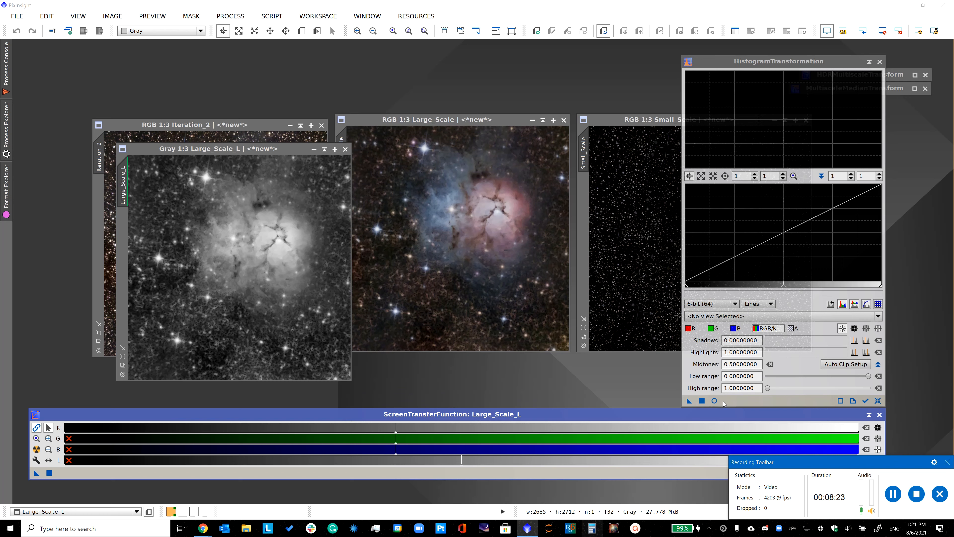
- Apply the transferred histogram stretch to Large_Scale_L, reset its screen stretch, and collapse HistogramTransformation
left_click(702, 401)
left_click(866, 429)
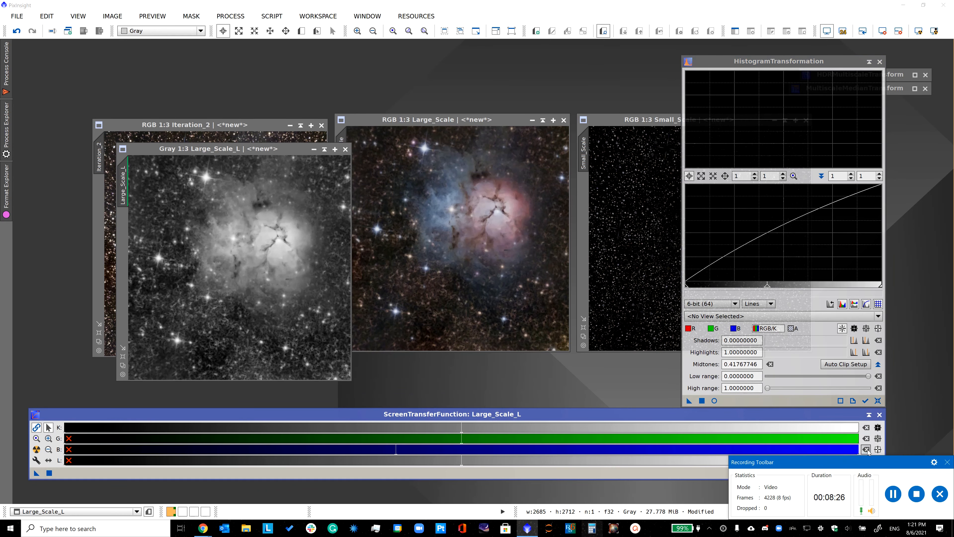
left_click(867, 450)
left_click(867, 62)
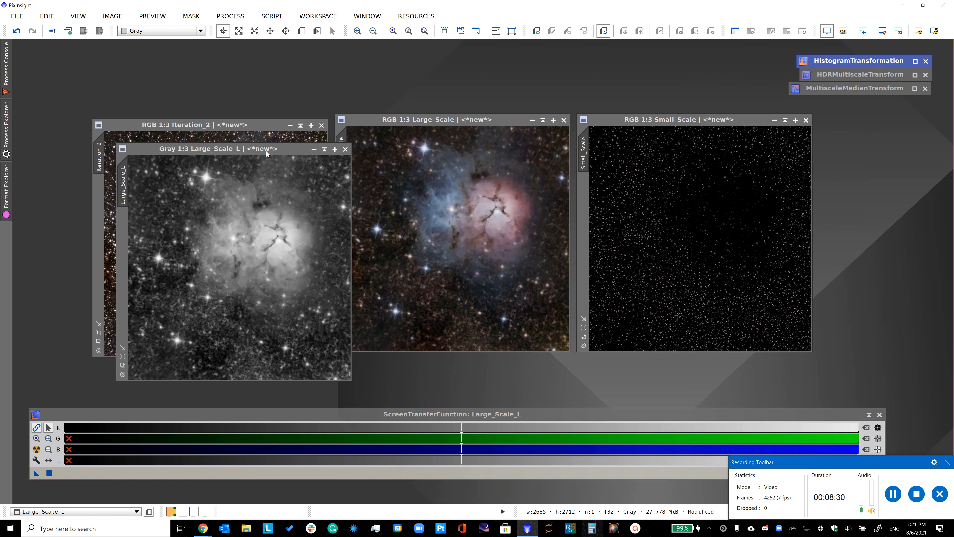
- Assign the stretched Large_Scale_L image as a mask on Large_Scale
left_click_drag(266, 151, 242, 155)
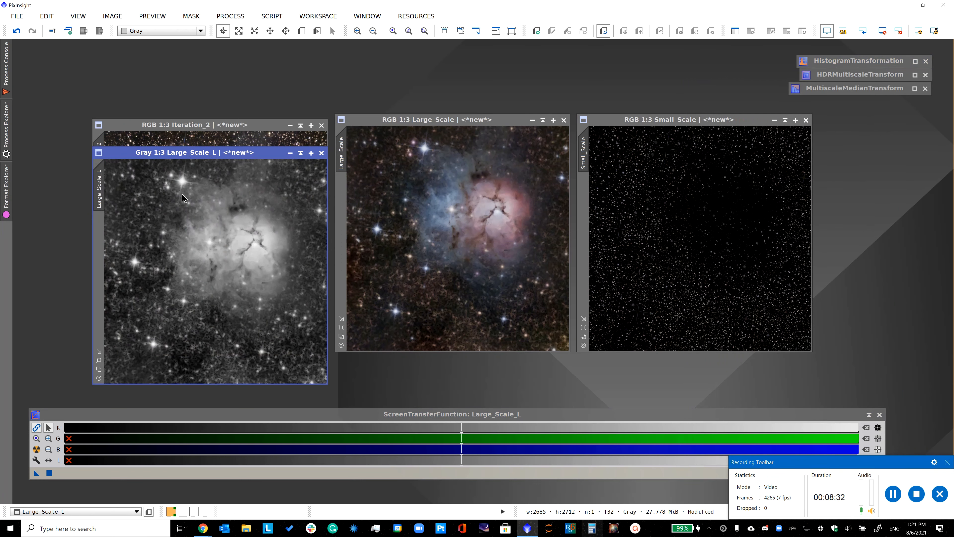
left_click_drag(182, 198, 346, 209)
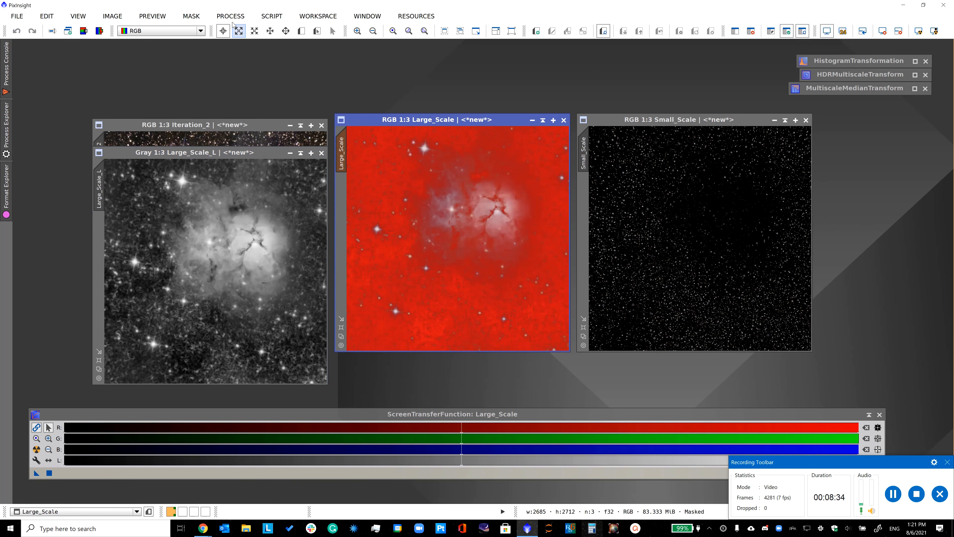
- Apply CurvesTransformation to masked Large_Scale with a raised RGB/K curve and a saturation point at input 0.46036, output 0.72775
left_click(230, 16)
mouse_move(319, 20)
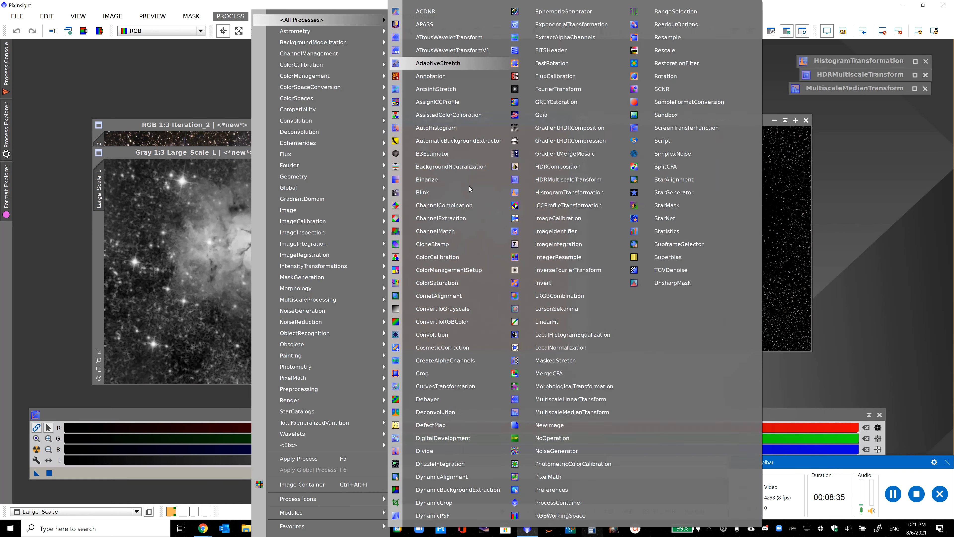
left_click(427, 386)
left_click(707, 429)
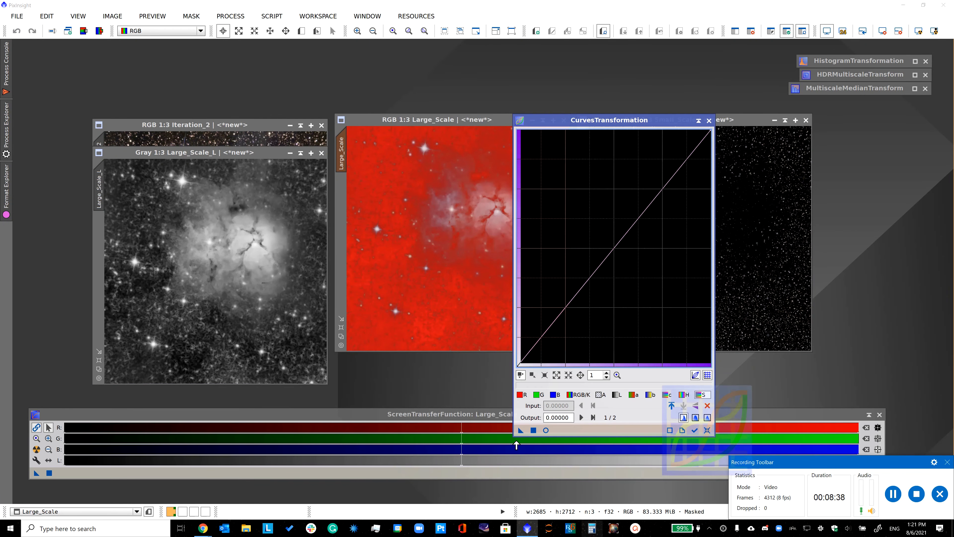
left_click(545, 429)
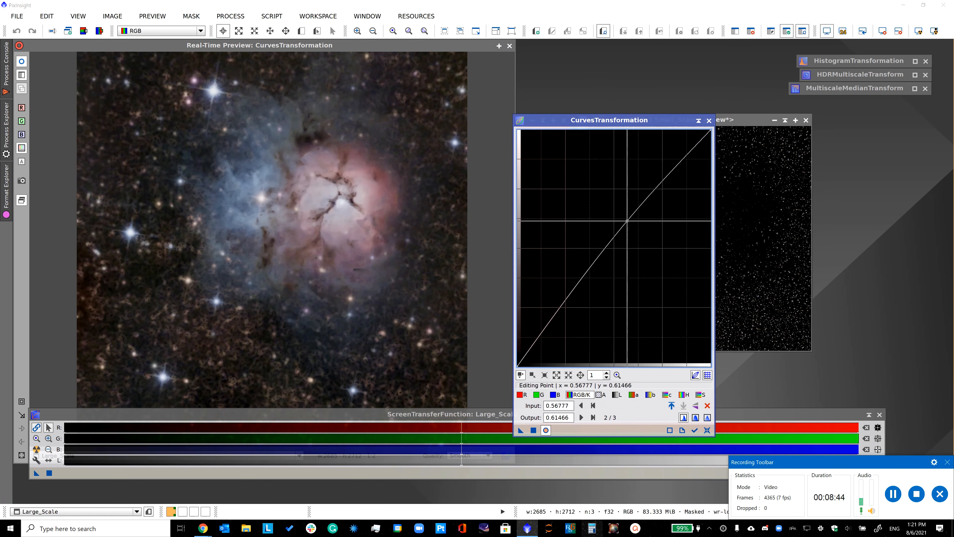
left_click_drag(624, 223, 606, 194)
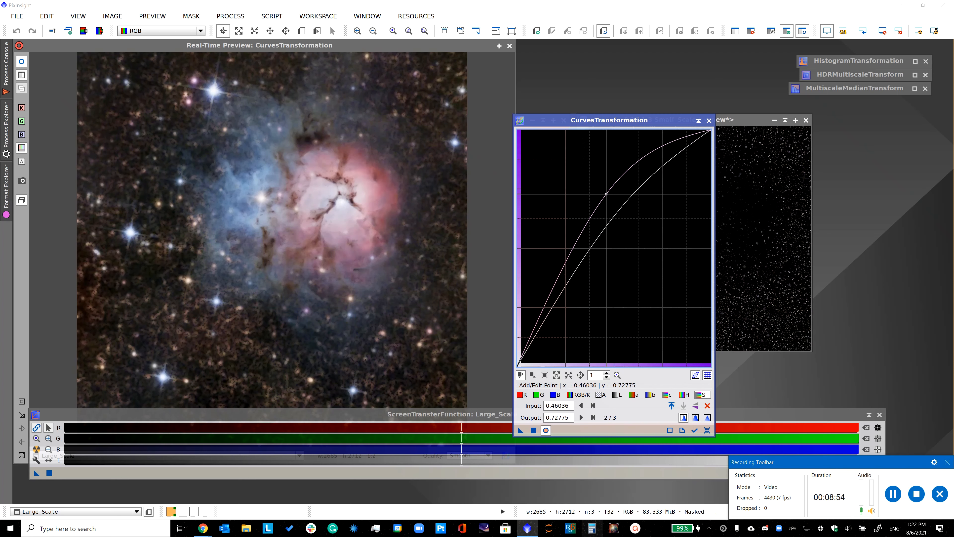
left_click(536, 430)
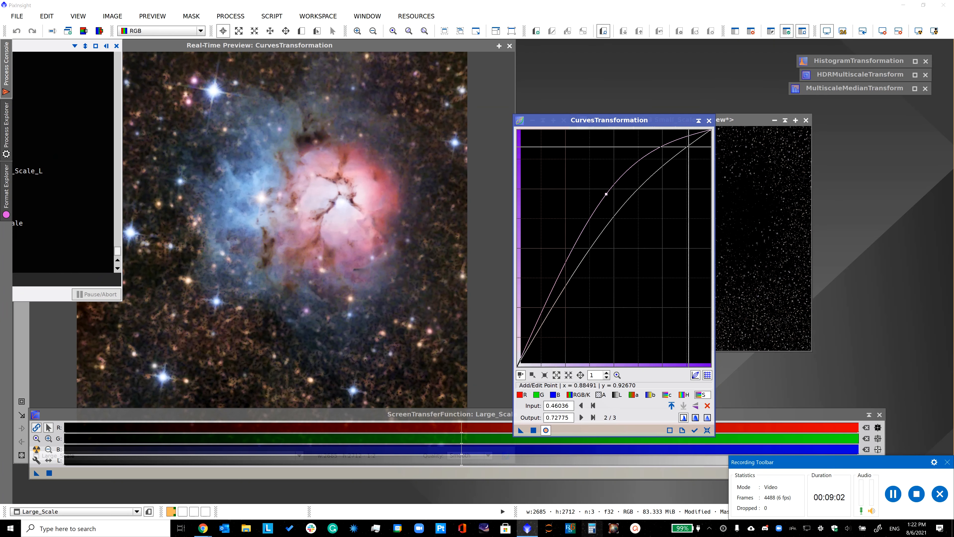
- Reset the curves, apply a saturation point at input 0.47315, output 0.61780 to Large_Scale, and close CurvesTransformation and its preview
left_click(706, 433)
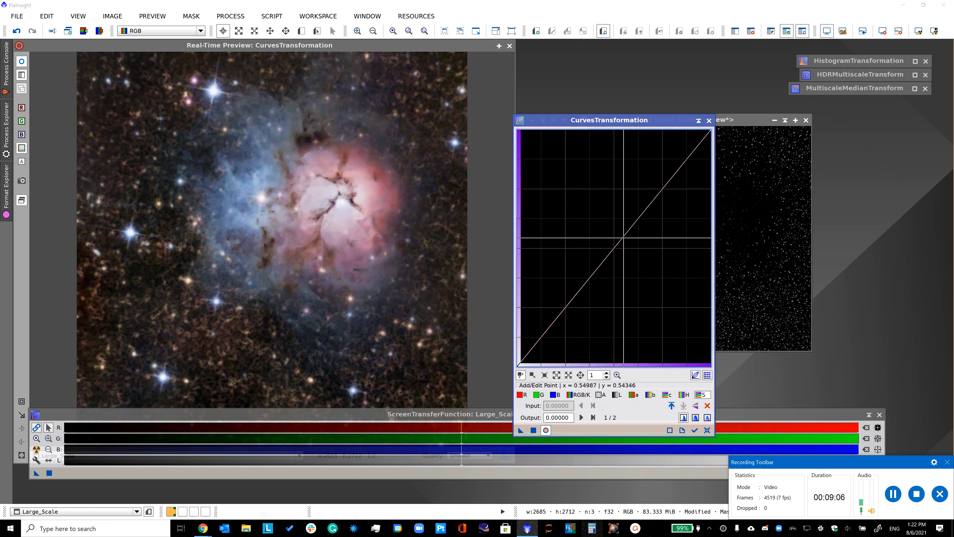
left_click_drag(609, 253, 608, 220)
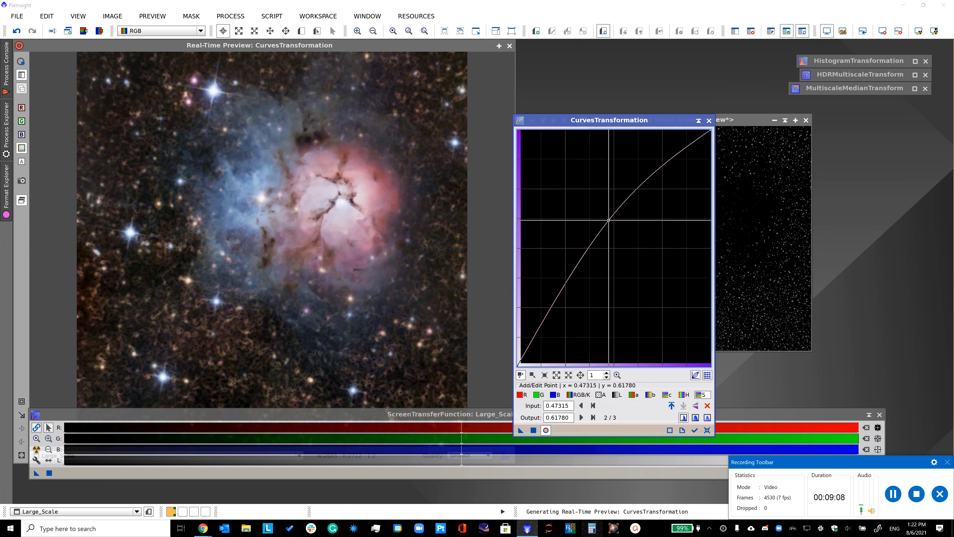
left_click(534, 430)
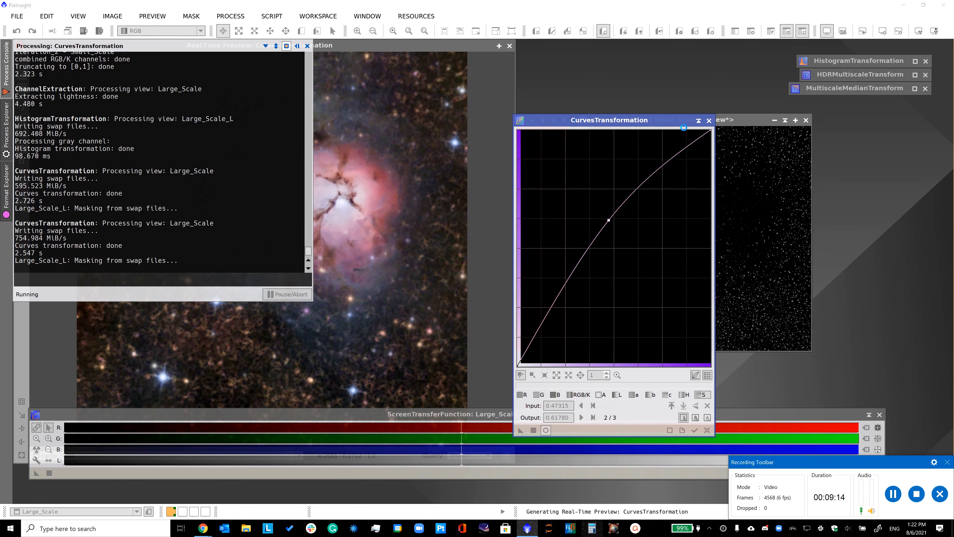
left_click(709, 120)
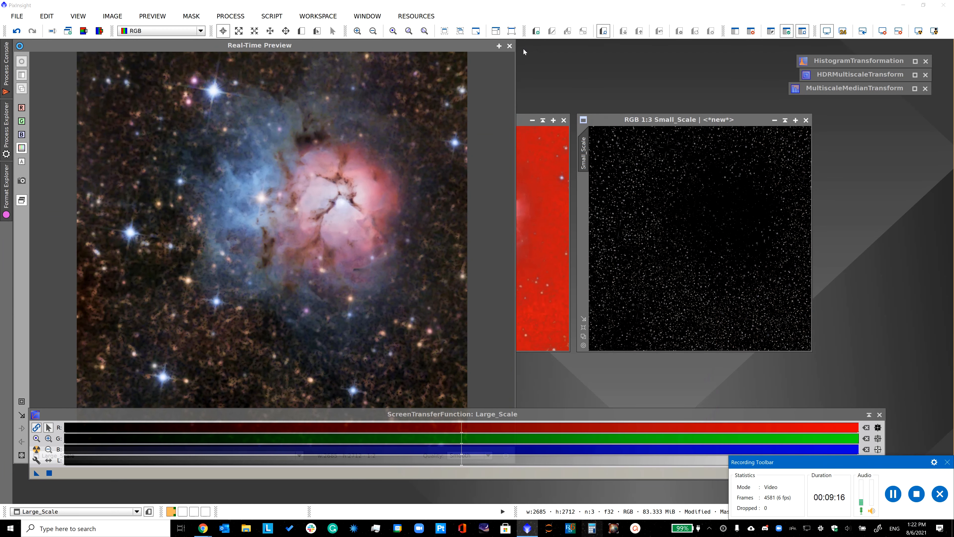
left_click(510, 46)
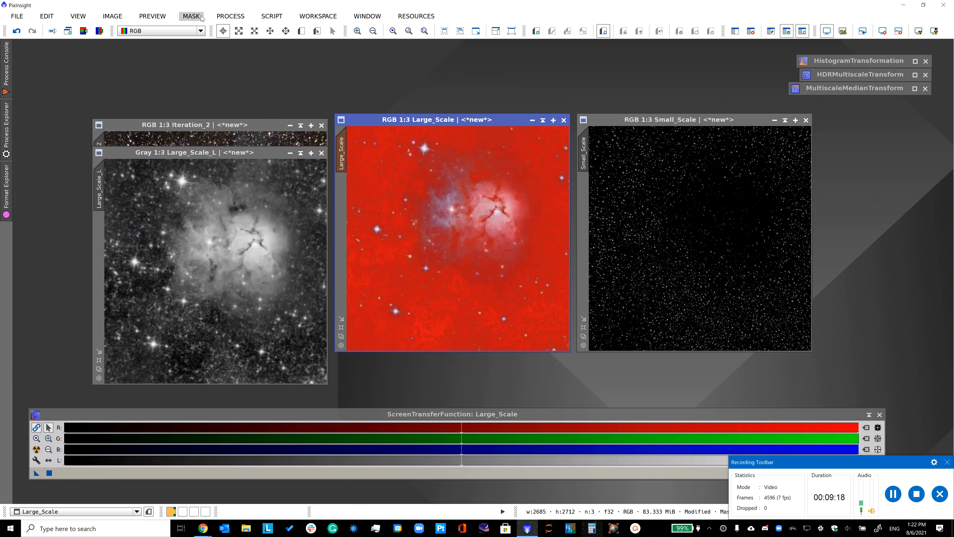
- Remove the mask from Large_Scale and close the Large_Scale_L image without saving it
left_click(191, 16)
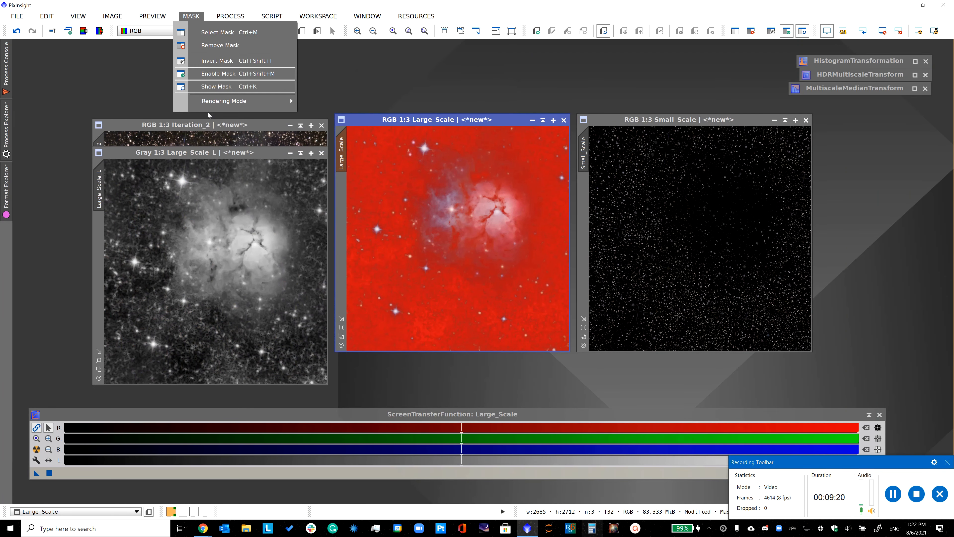
left_click(220, 45)
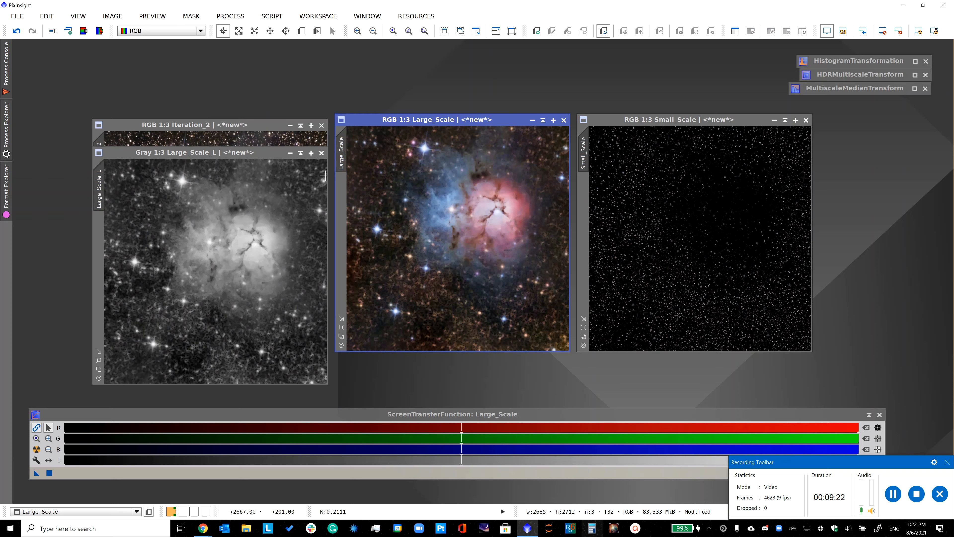
left_click(322, 153)
left_click(453, 287)
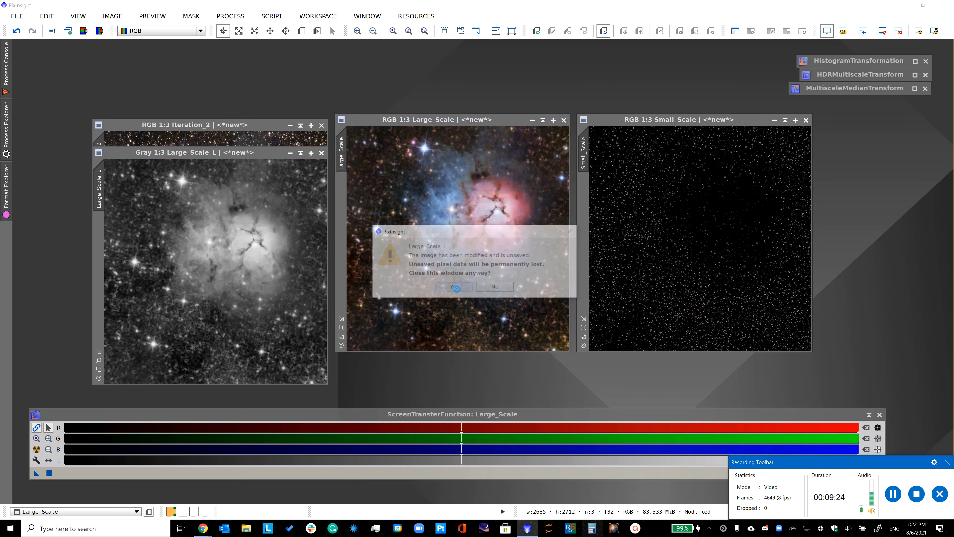
left_click(453, 286)
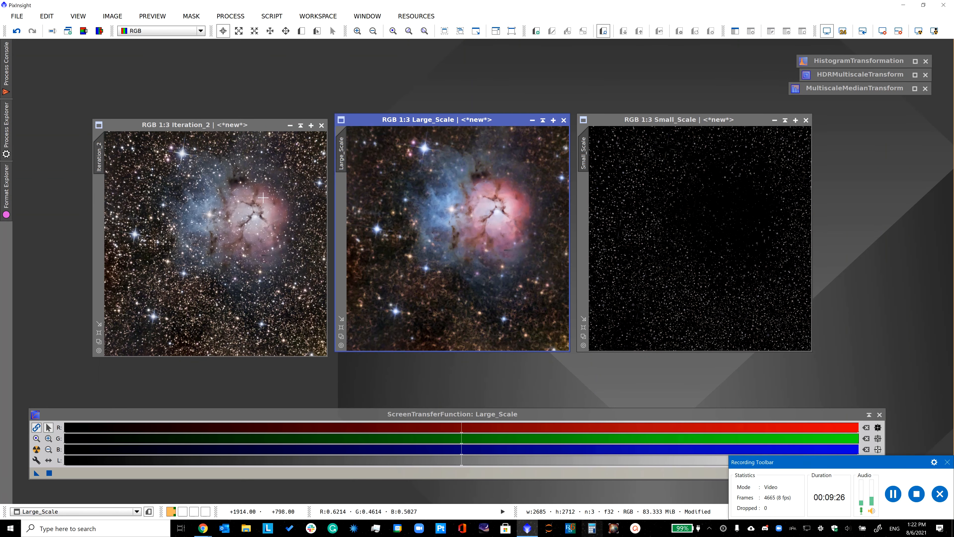
- Replace Iteration_2 using PixelMath with the expression Iteration_2 + Large_Scale + Small_Scale and the result rescaled
left_click(297, 195)
left_click(243, 18)
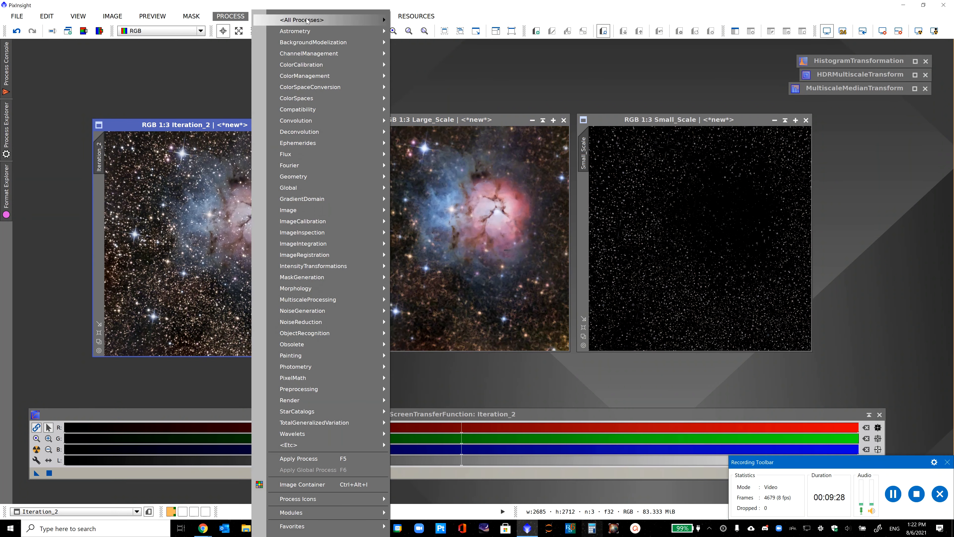
mouse_move(306, 21)
left_click(588, 481)
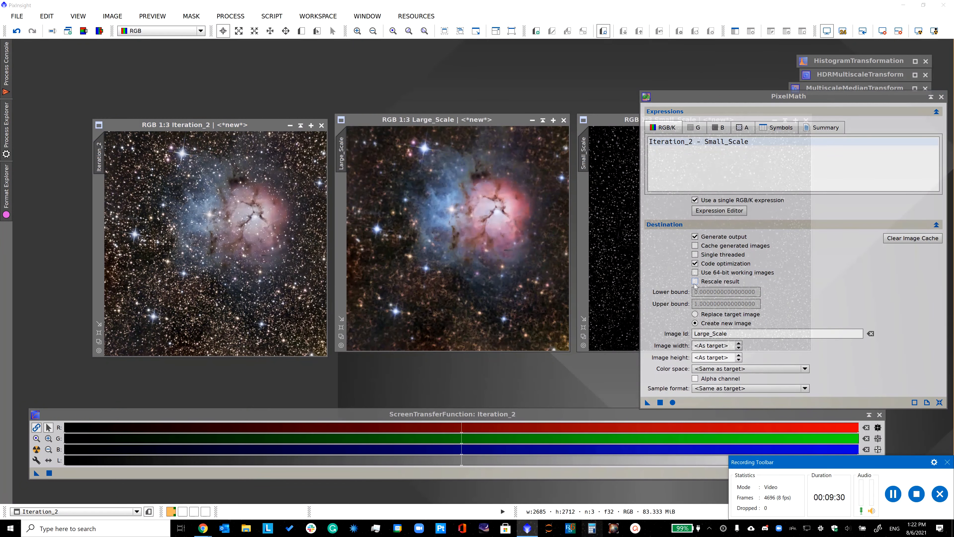
left_click(718, 210)
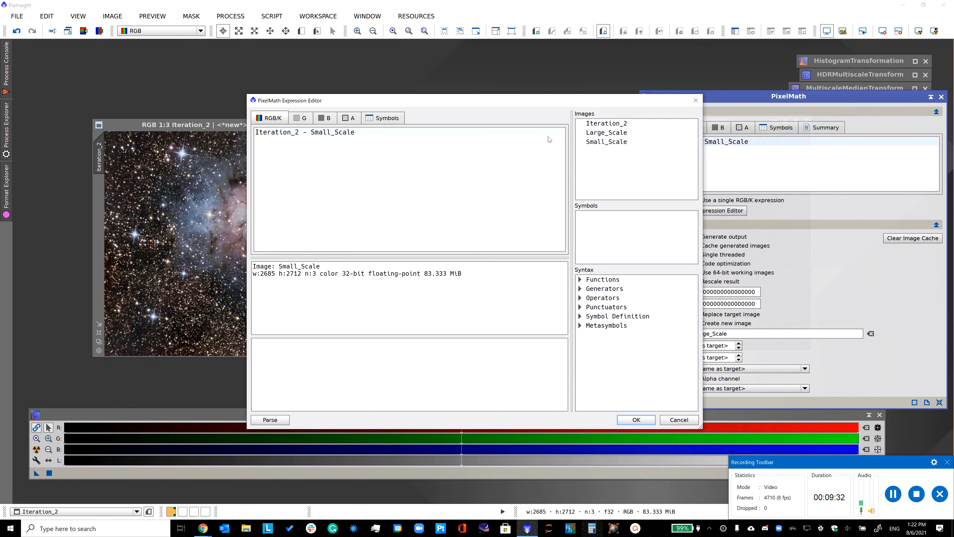
triple_click(272, 141)
key("Delete")
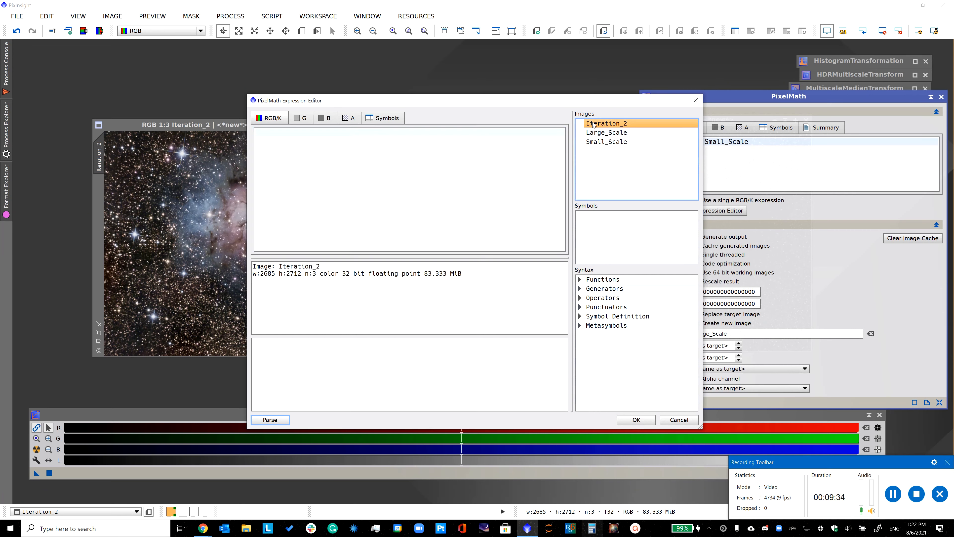
double_click(593, 124)
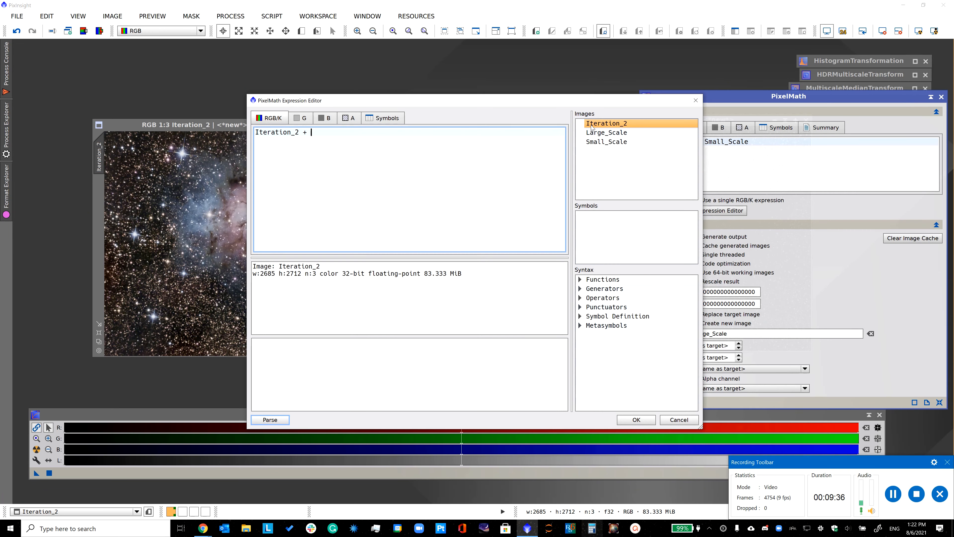
double_click(591, 132)
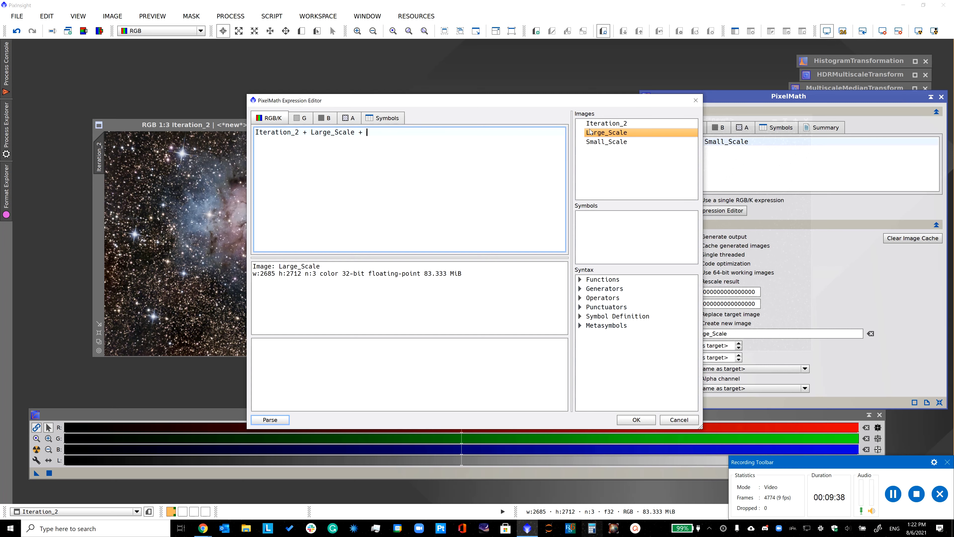
double_click(601, 142)
left_click(638, 419)
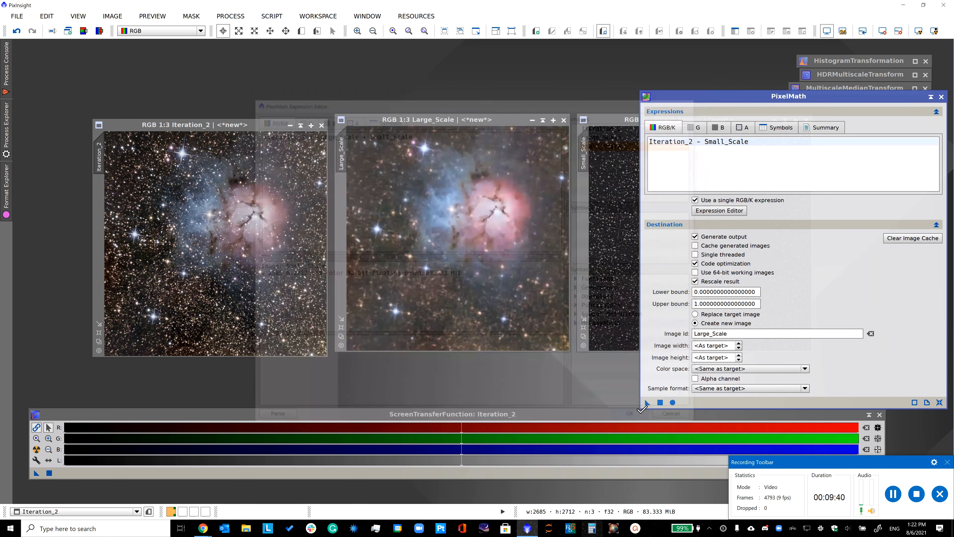
left_click(695, 314)
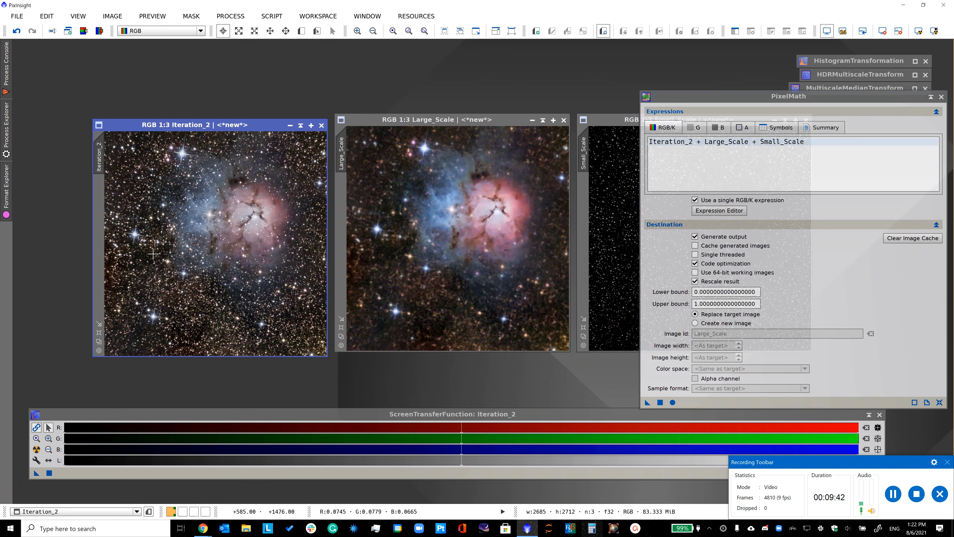
left_click(660, 402)
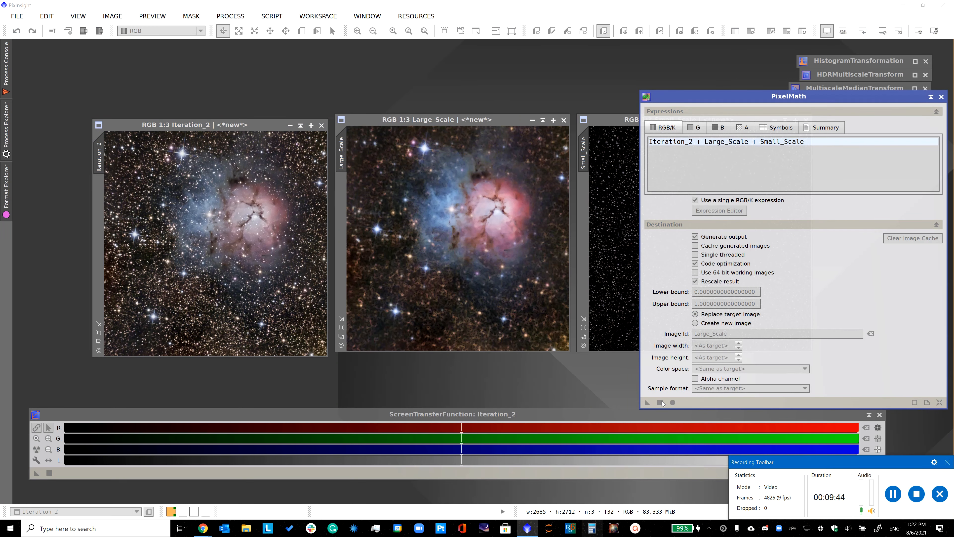
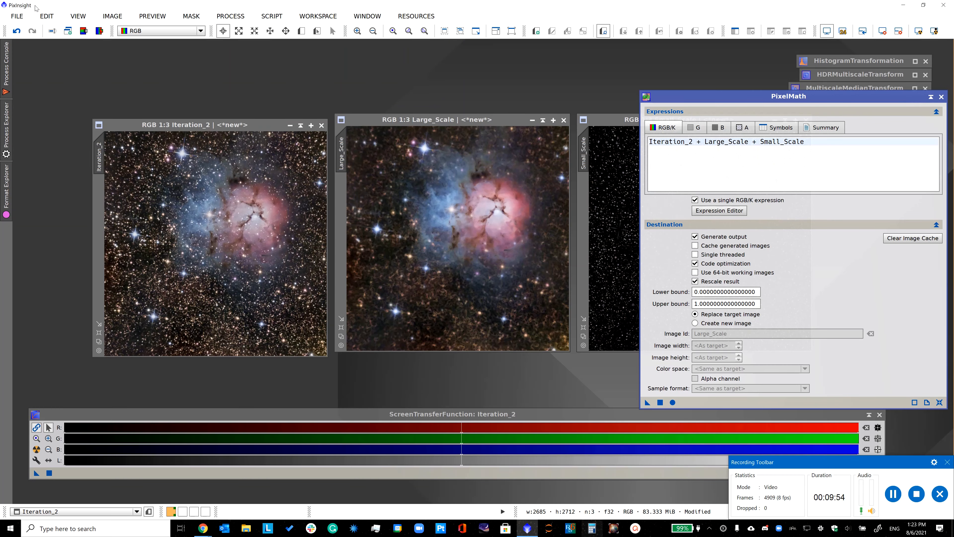
- Save the recombined image as Iteration_2.xisf in the M20 editing folder
left_click(16, 16)
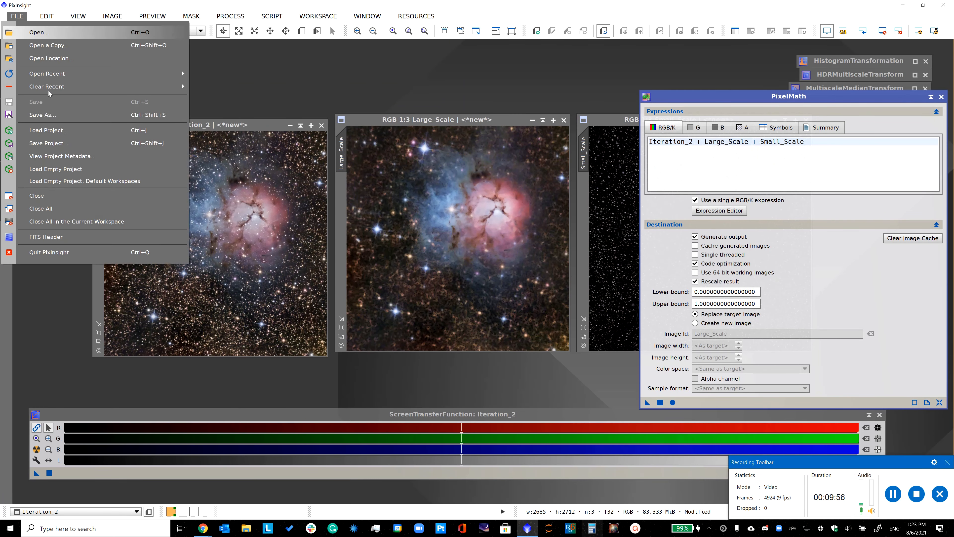
left_click(53, 114)
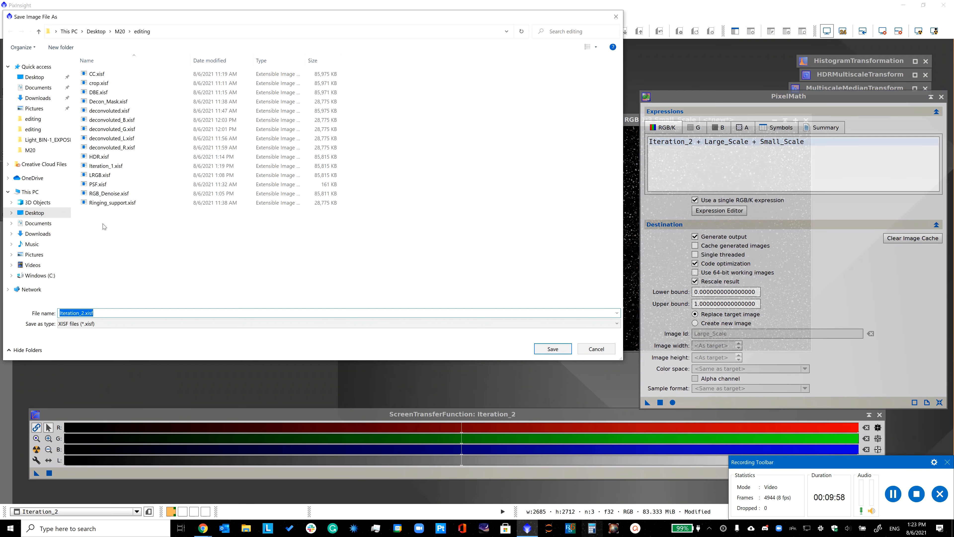
left_click(552, 349)
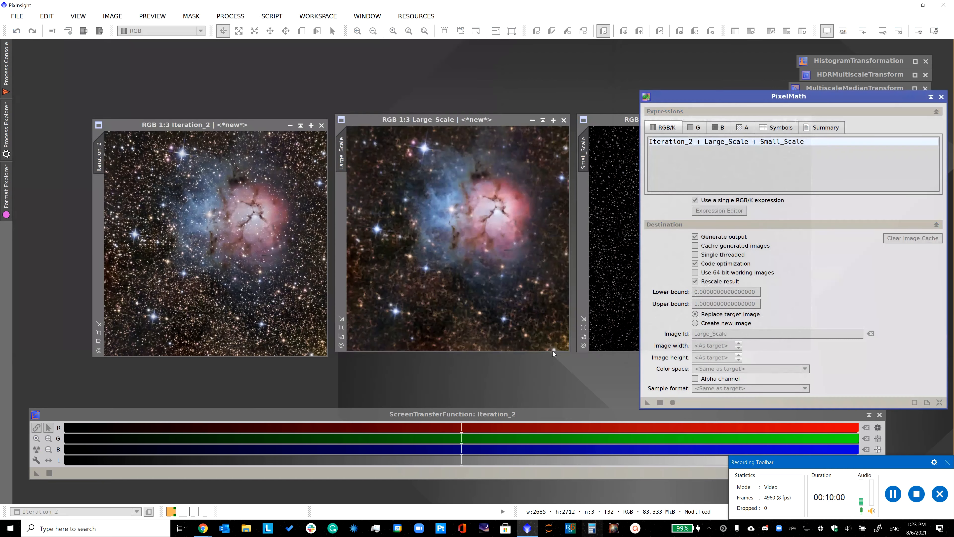
left_click(488, 381)
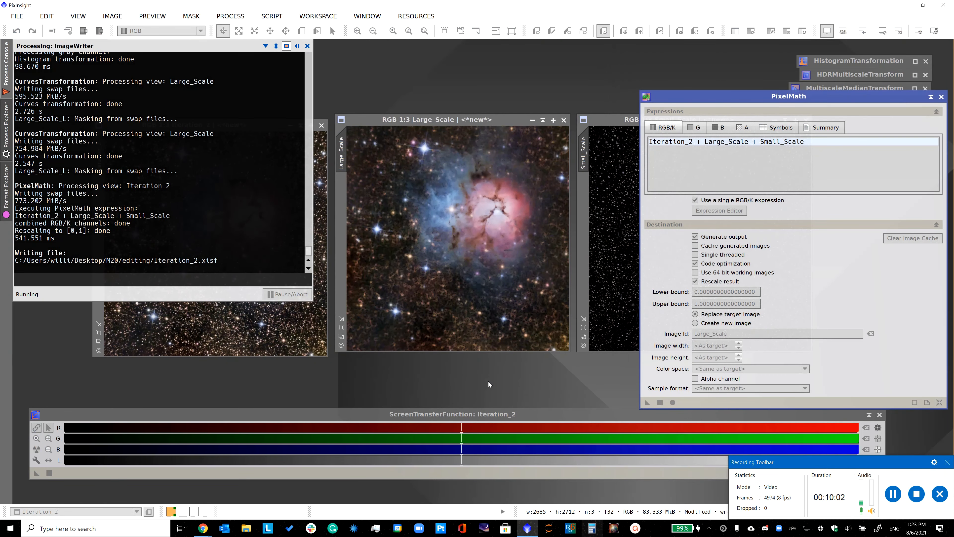
- Close PixelMath and discard the unsaved Large_Scale and Small_Scale images
left_click(941, 97)
left_click(564, 120)
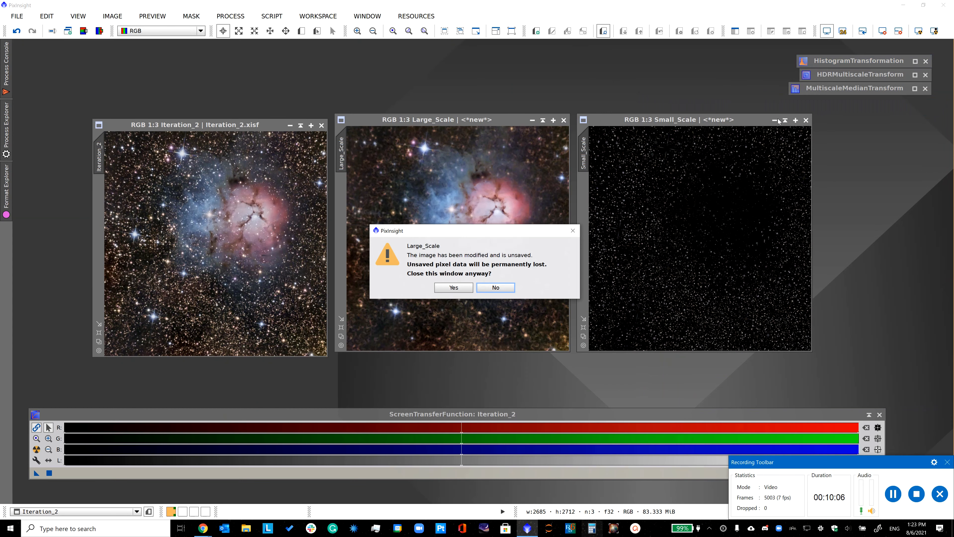
left_click(468, 287)
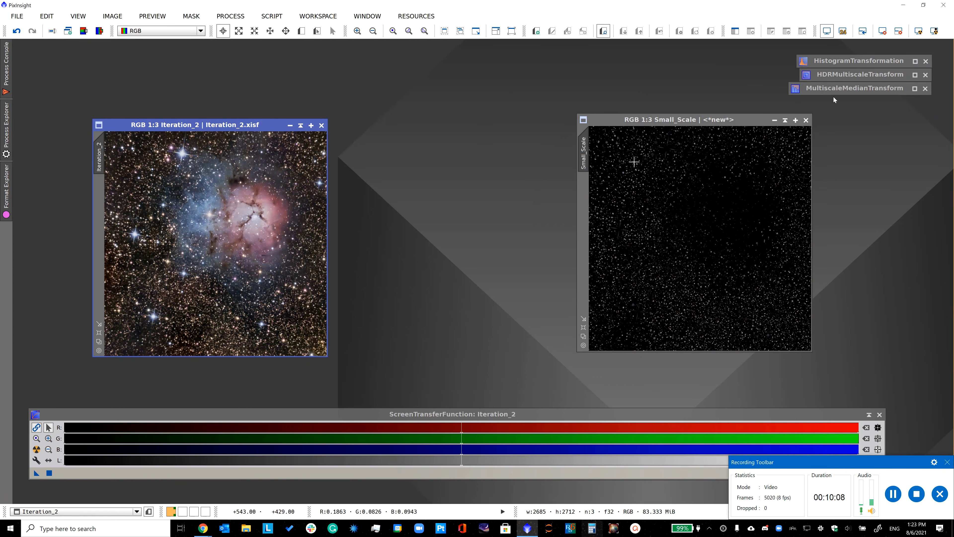
left_click(806, 120)
left_click(454, 288)
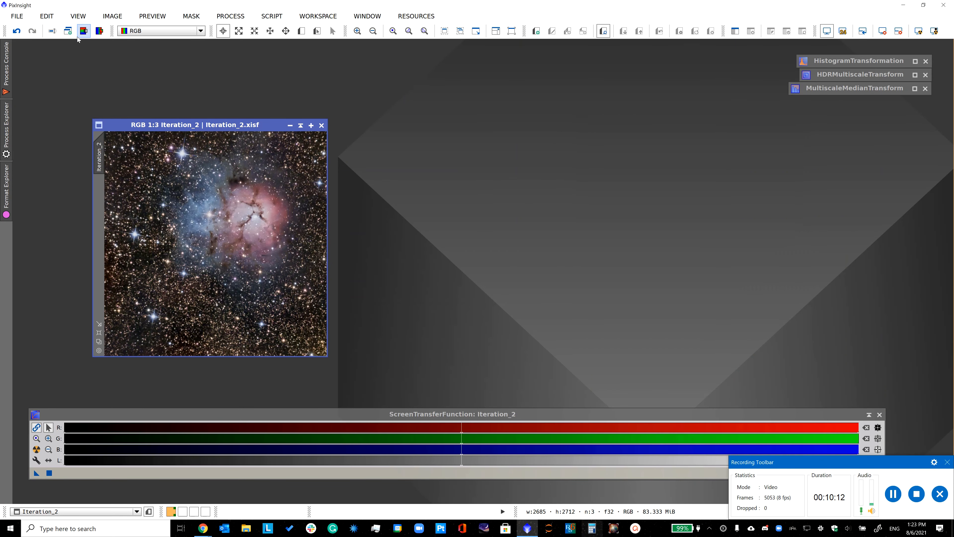
- Duplicate the Iteration_2 image and close the original
left_click(69, 33)
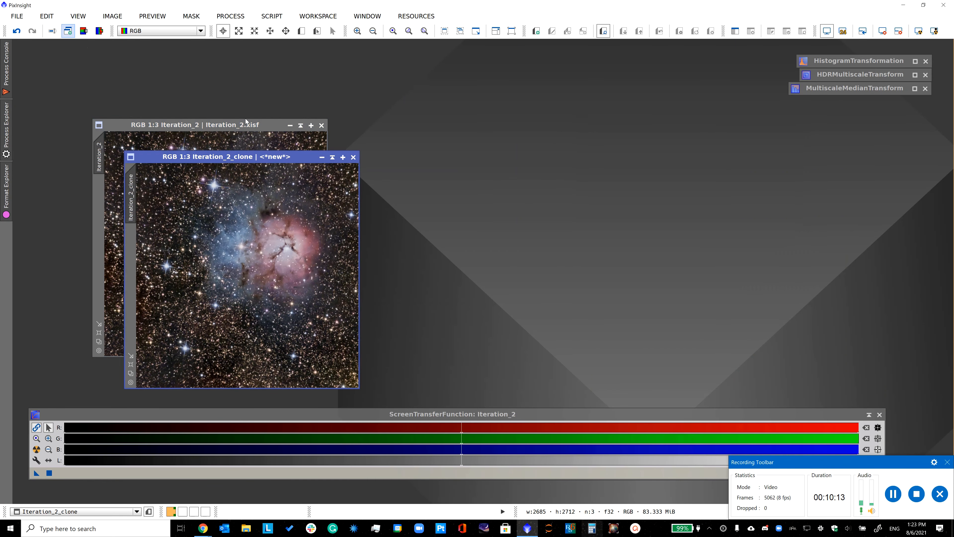
left_click(322, 126)
key("Return")
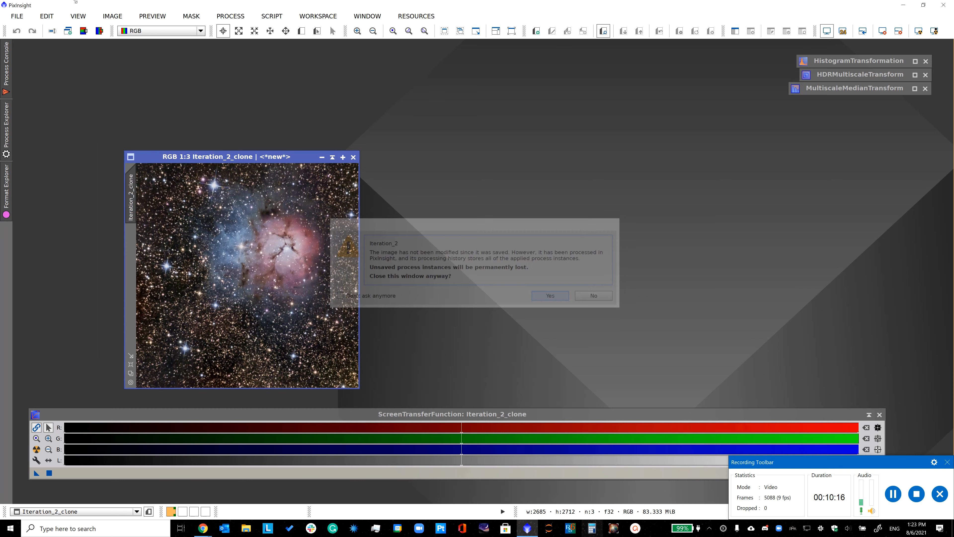
- Change the cloned image's identifier to Iteration_3
left_click(112, 16)
left_click(154, 93)
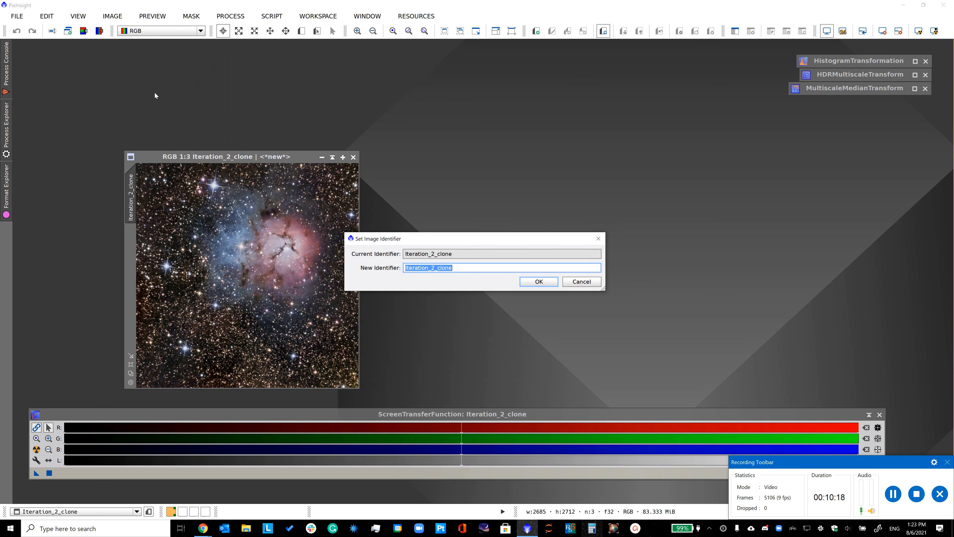
type("Iteration_3")
key("Return")
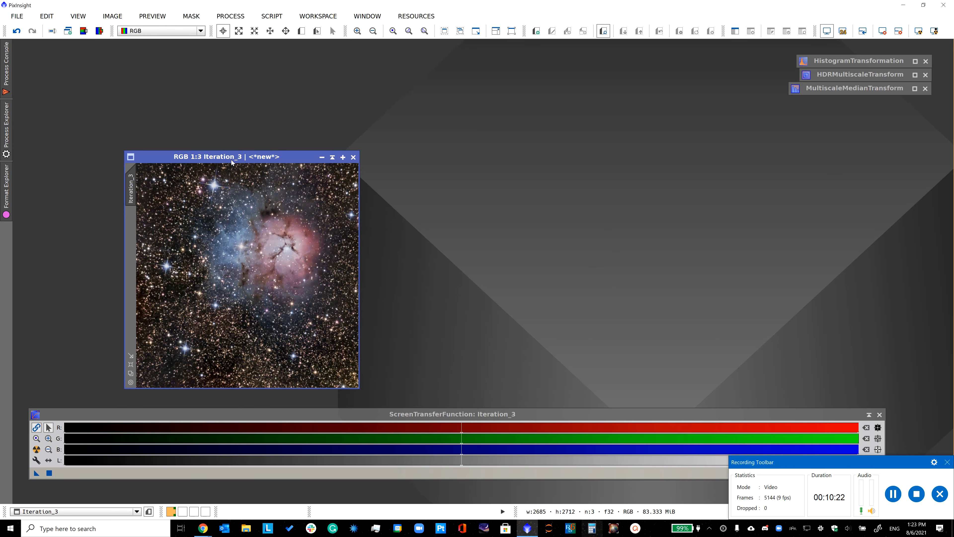
- Extract the lightness component of Iteration_3 and arrange the two images side by side
left_click_drag(232, 161, 159, 106)
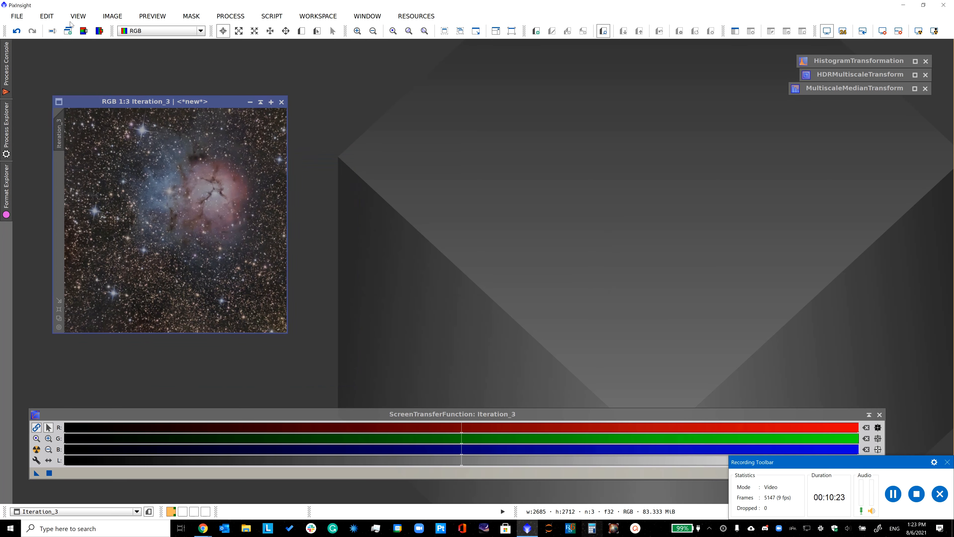
left_click(85, 31)
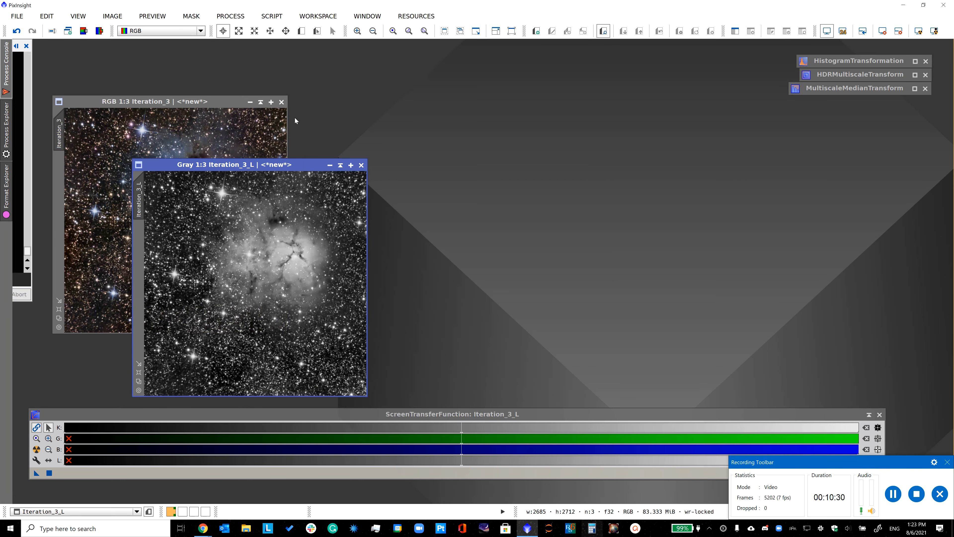
left_click_drag(309, 166, 545, 122)
- Create a range mask from Iteration_3_L using RangeSelection with default settings and a lower limit of 0.44, and close the process
left_click(230, 16)
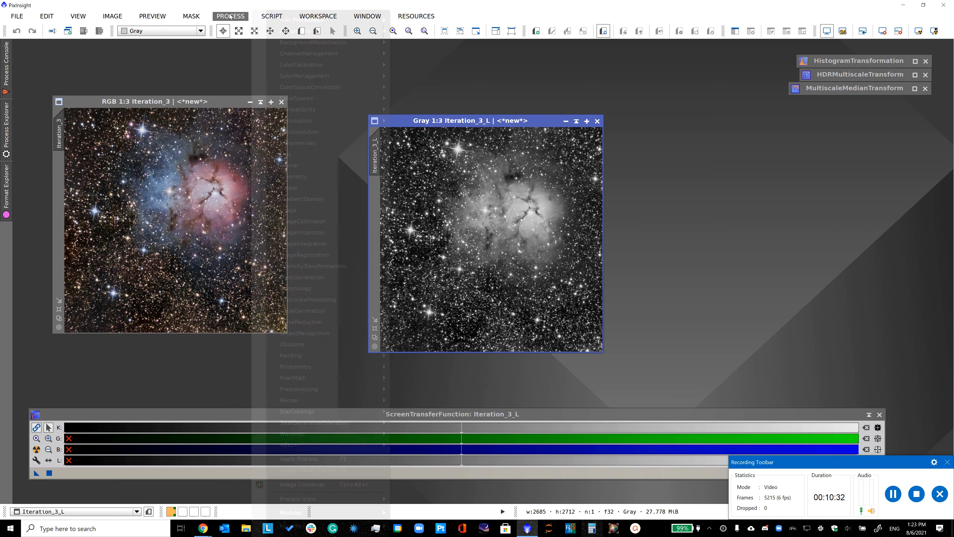
mouse_move(300, 19)
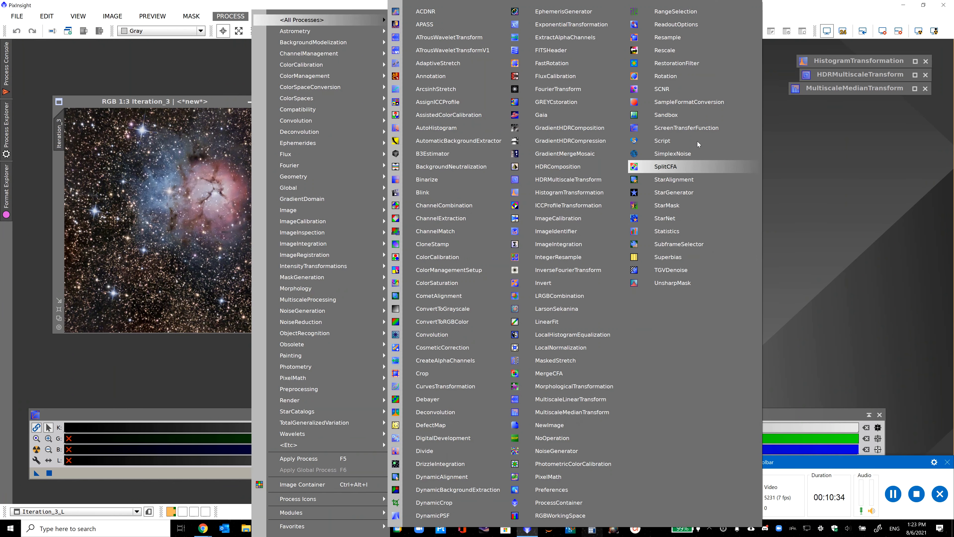
left_click(675, 11)
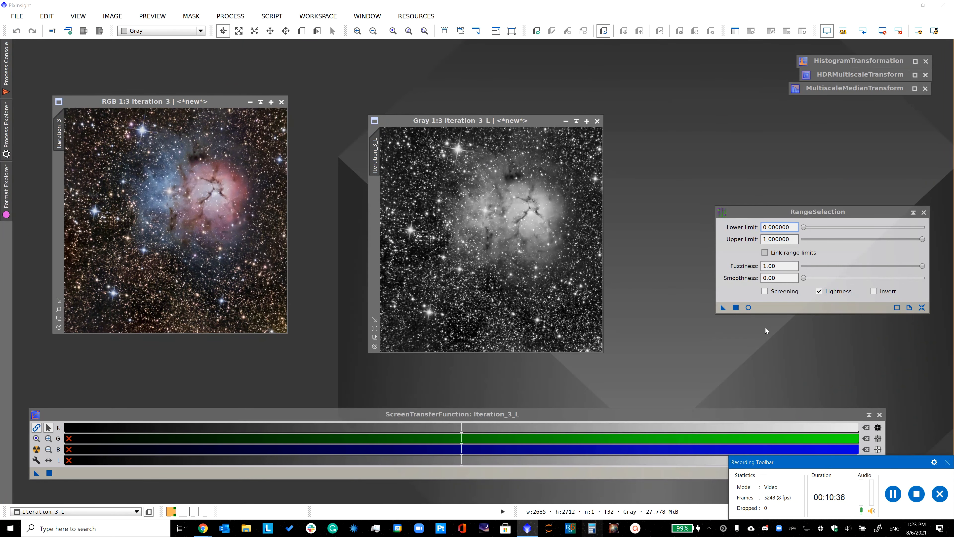
left_click(749, 307)
left_click(922, 307)
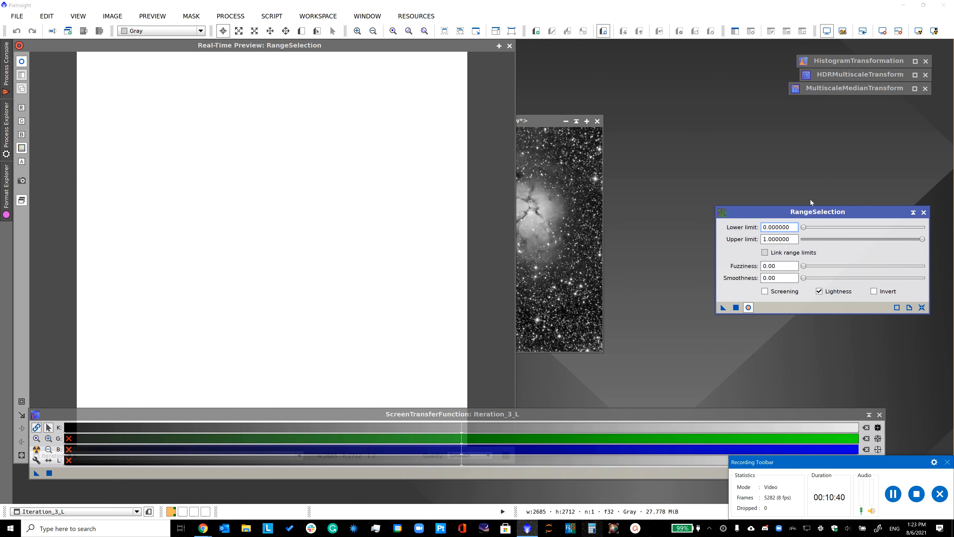
left_click_drag(818, 225, 858, 222)
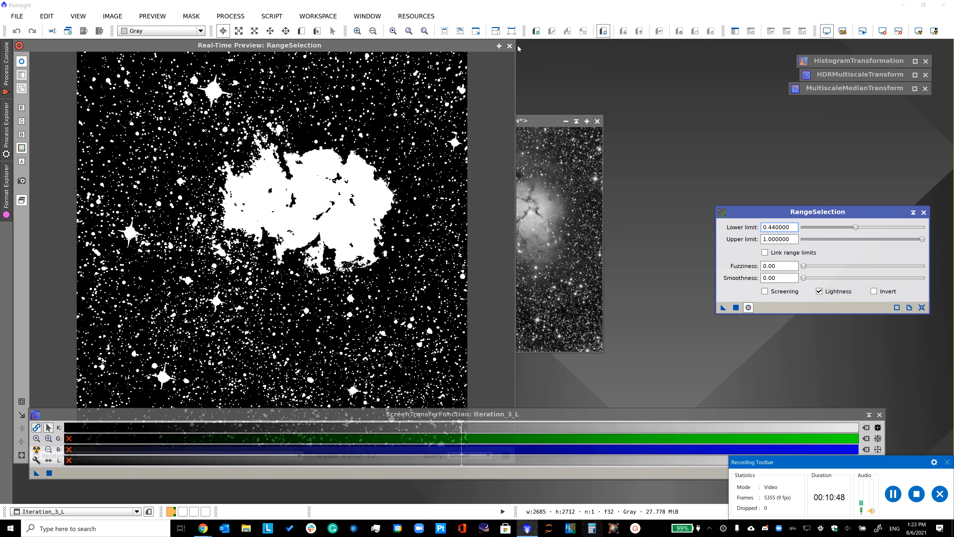
left_click(510, 46)
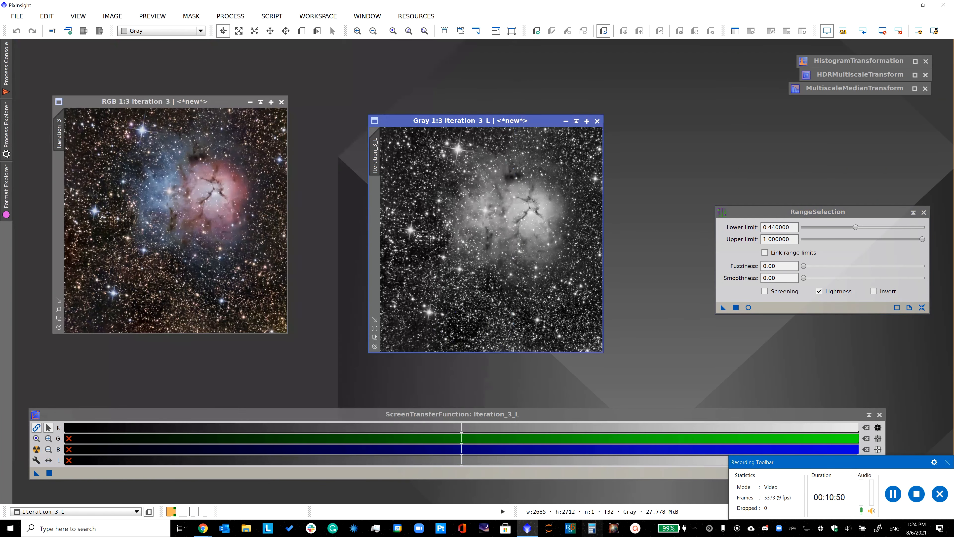
left_click(736, 307)
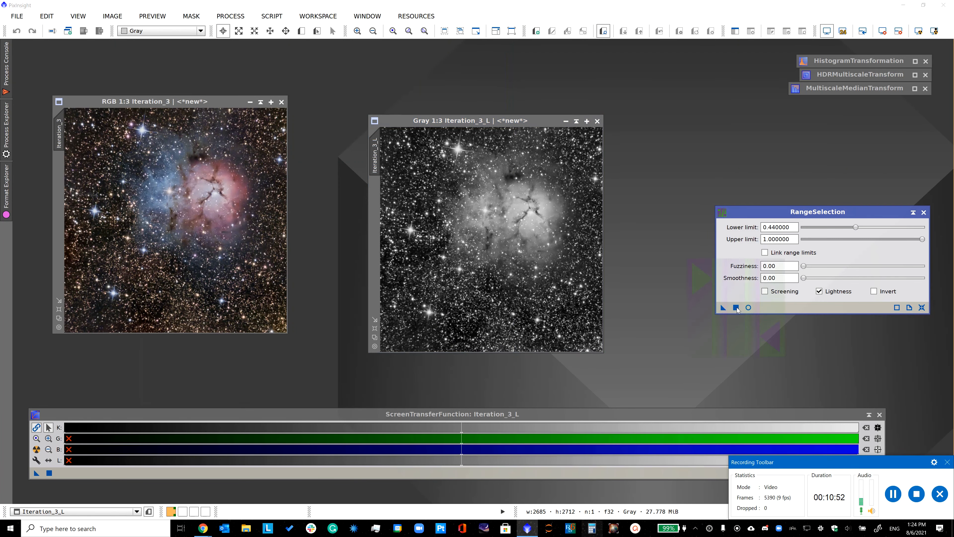
left_click(924, 213)
- Open ATrousWaveletTransform, set the number of wavelet layers to 6, and enlarge its window to show the full layer list
left_click(230, 16)
mouse_move(301, 19)
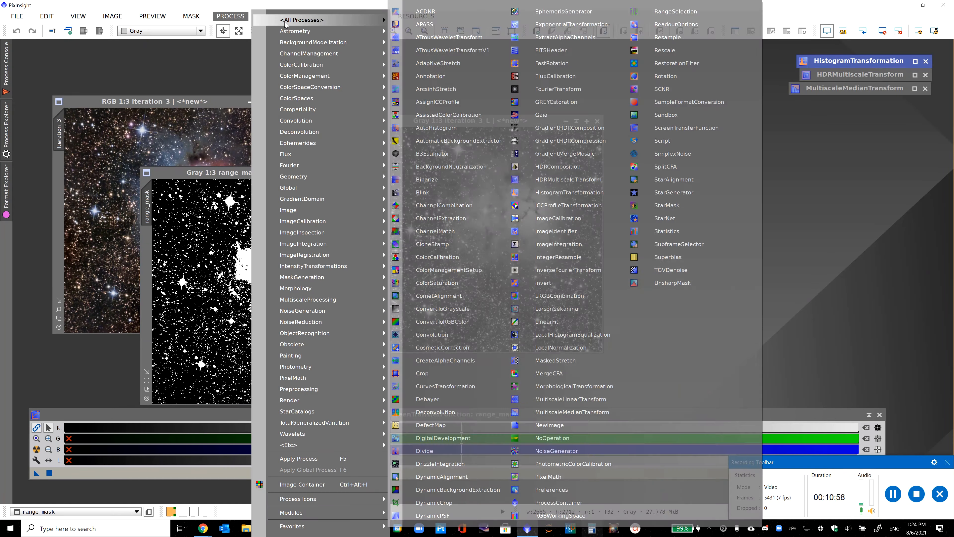
left_click(449, 37)
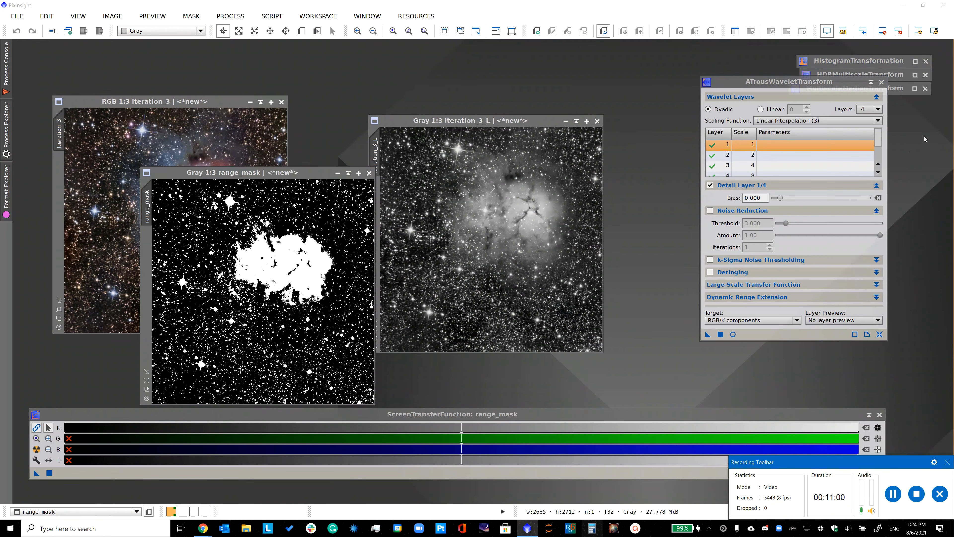
left_click(870, 111)
left_click(867, 154)
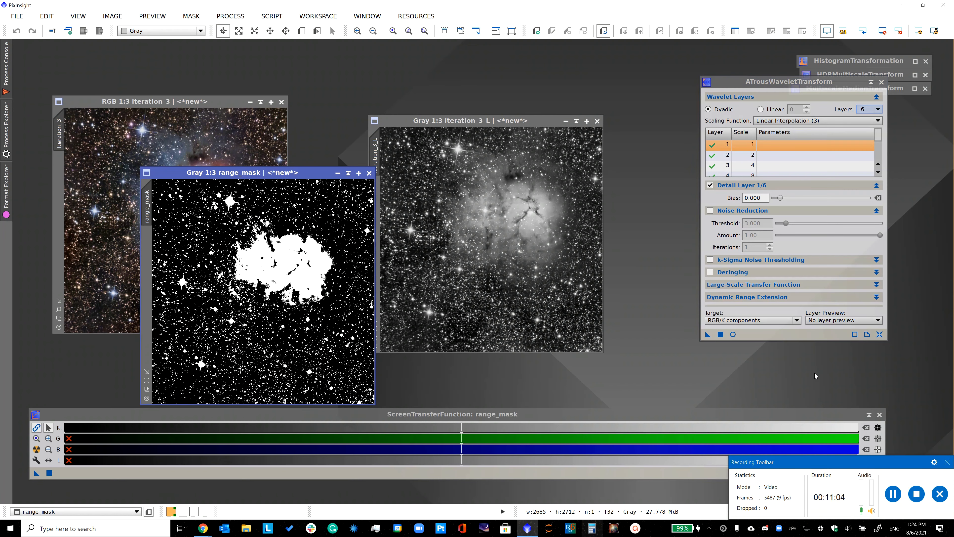
left_click_drag(804, 340, 804, 394)
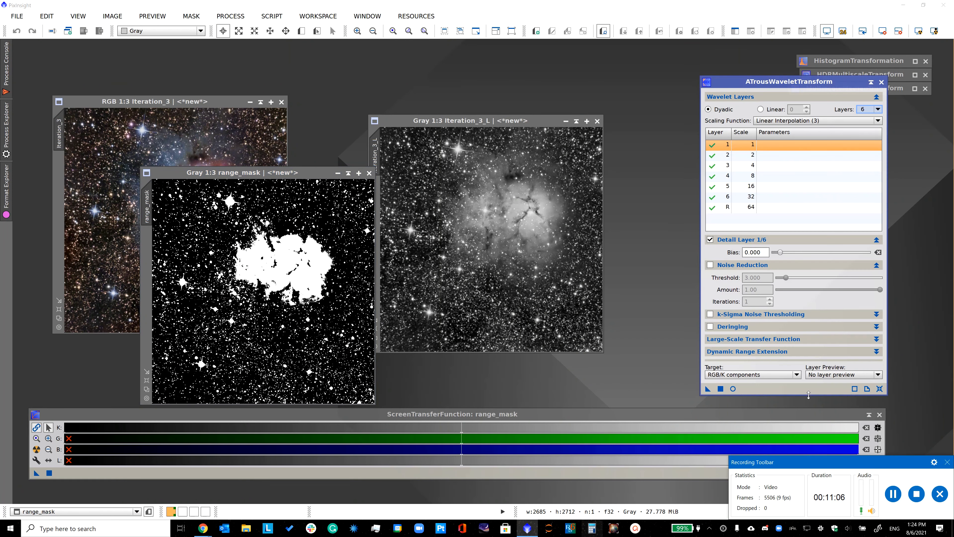
- Disable wavelet layers 1 through 6, leaving only the residual layer R enabled
double_click(712, 197)
double_click(711, 187)
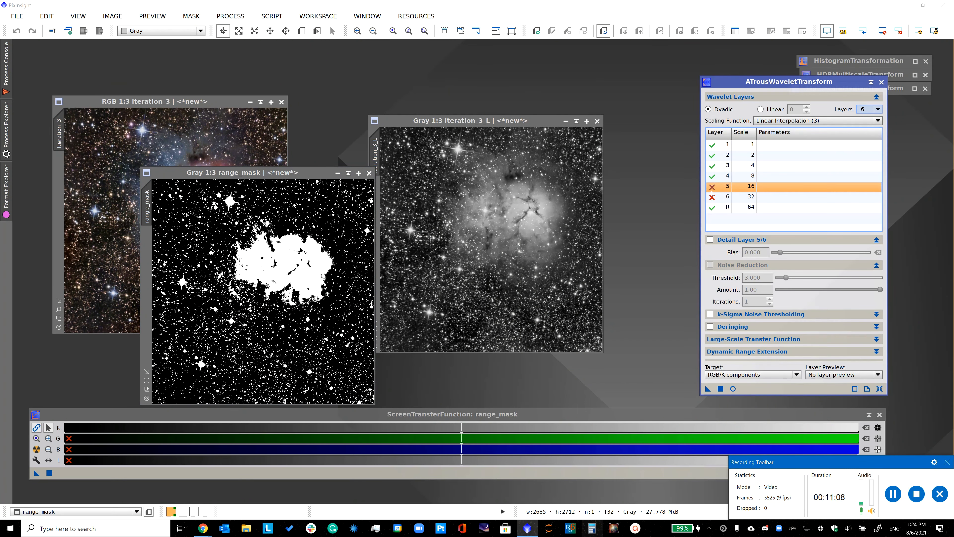
double_click(712, 176)
double_click(711, 165)
double_click(712, 155)
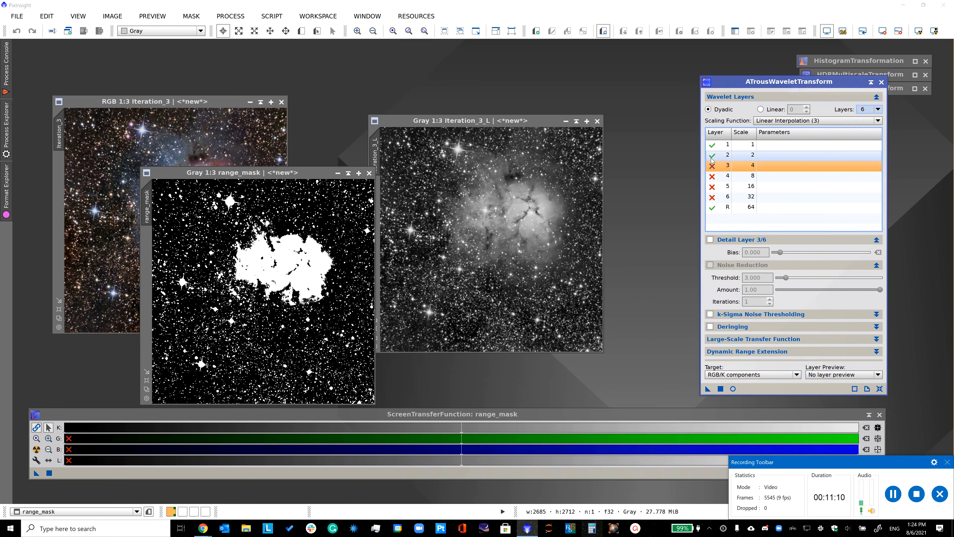
double_click(712, 144)
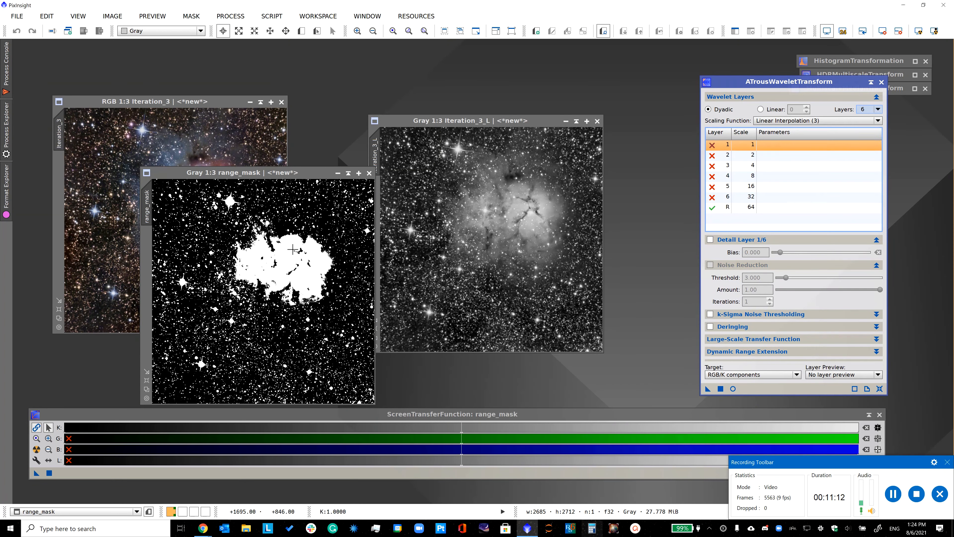
- Apply the wavelet transform to range_mask three times to smooth it, close the process, and minimize the mask
left_click(721, 389)
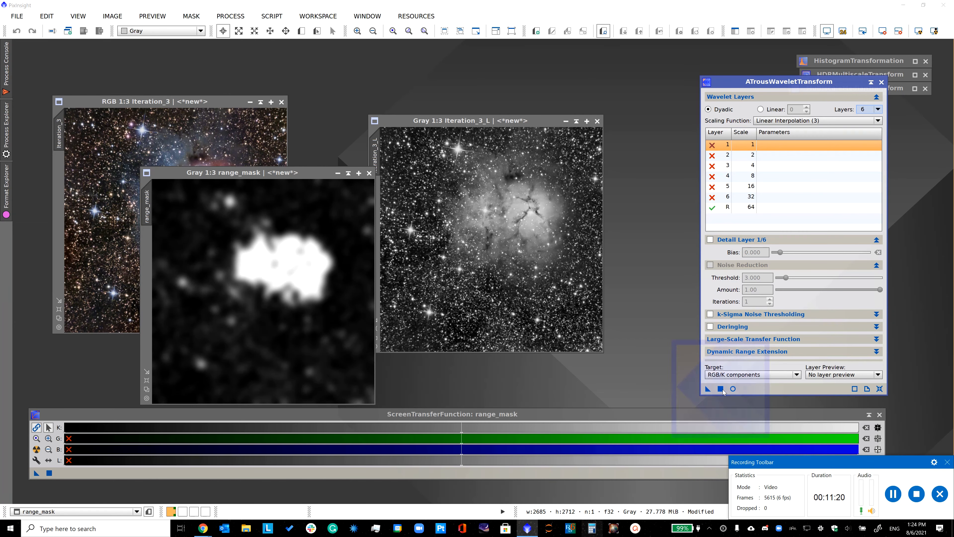
left_click(720, 388)
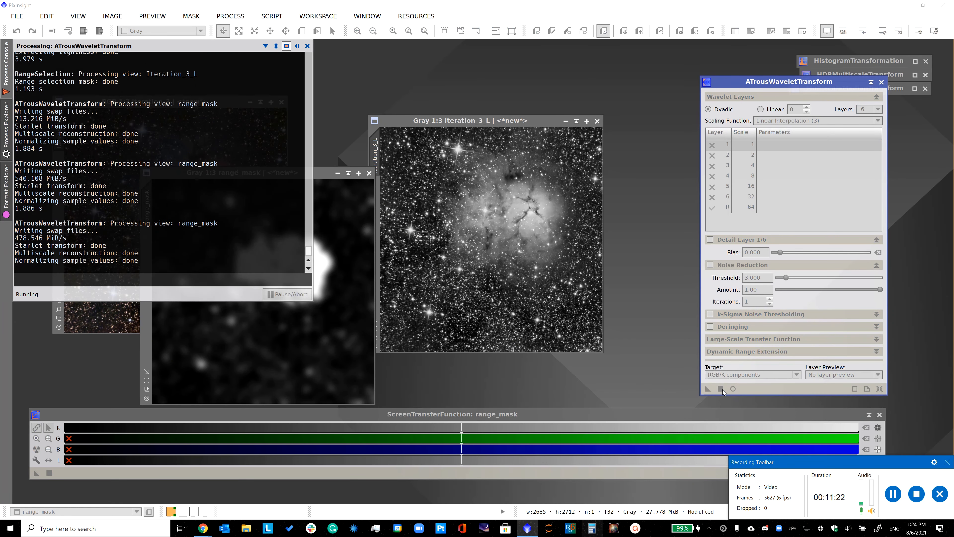
left_click(880, 82)
left_click(338, 172)
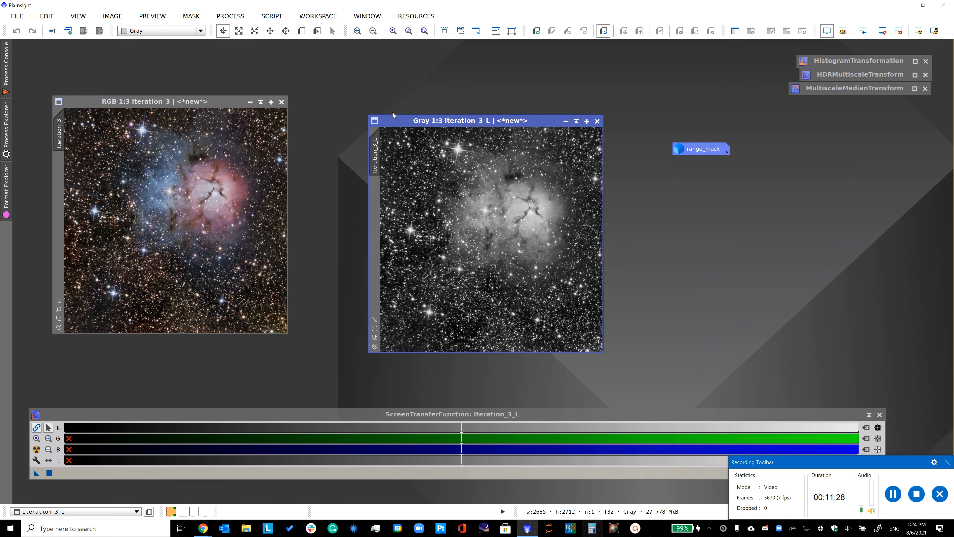
- Check the stars and background of Iteration_3_L up close, then open StarMask and set the noise threshold to 0.5
left_click_drag(386, 120, 340, 92)
scroll(445, 211, "up", 7)
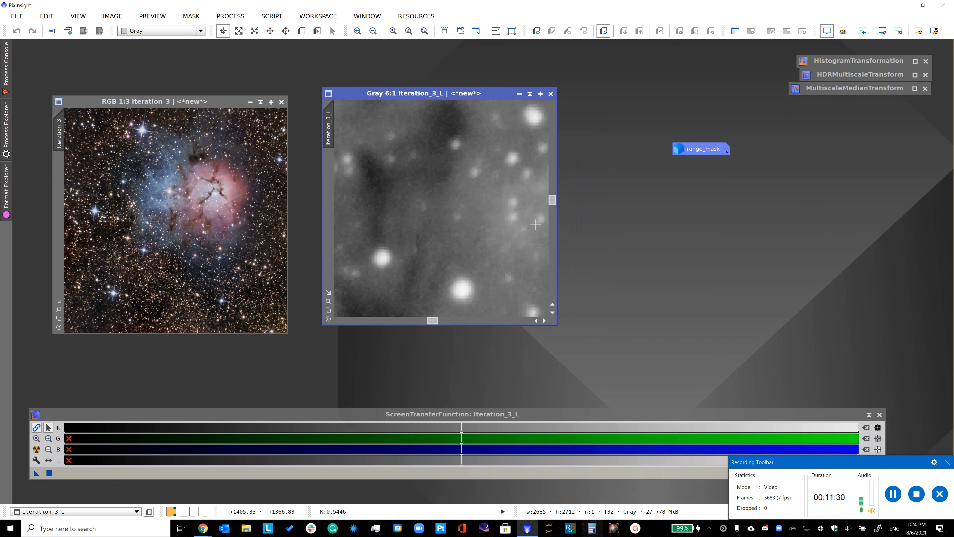
left_click_drag(552, 199, 552, 243)
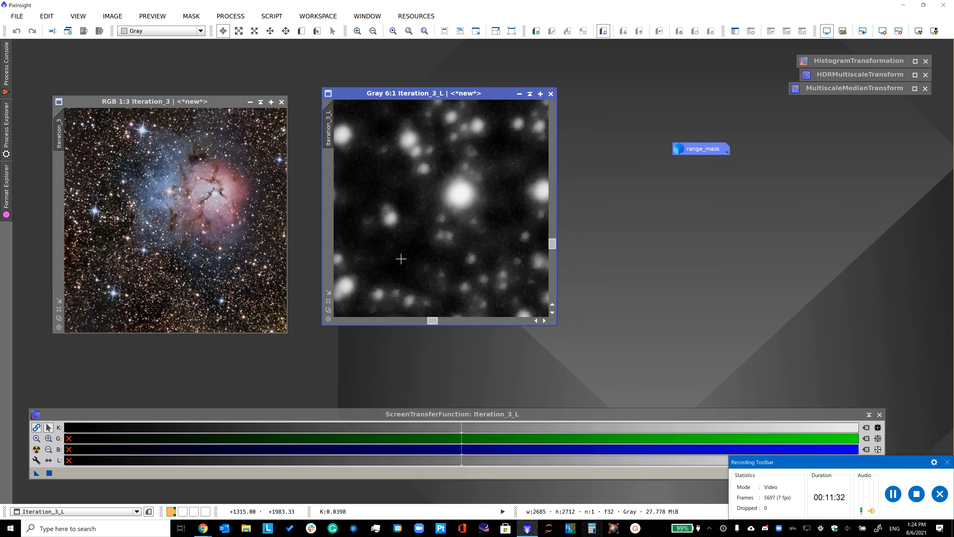
left_click_drag(390, 217, 424, 168)
scroll(406, 207, "down", 7)
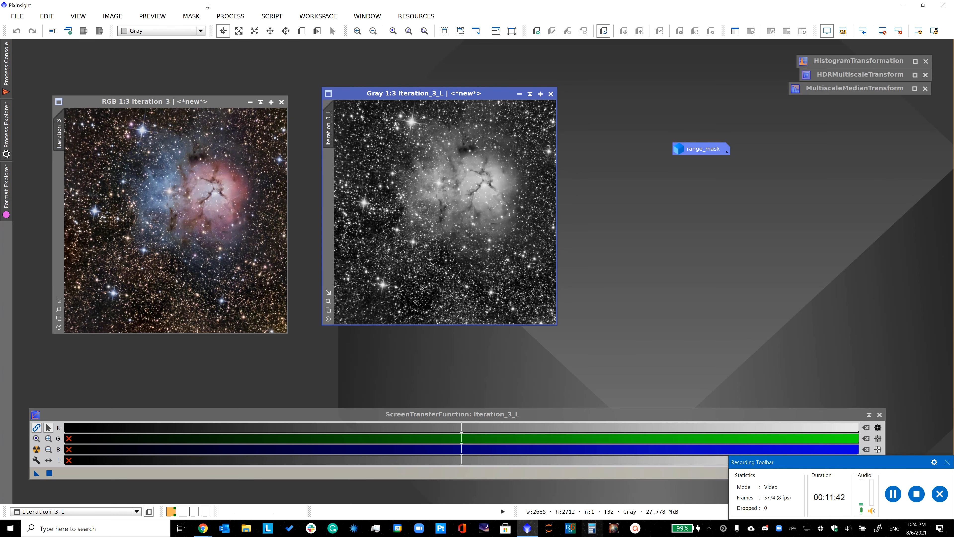
left_click(228, 16)
mouse_move(331, 20)
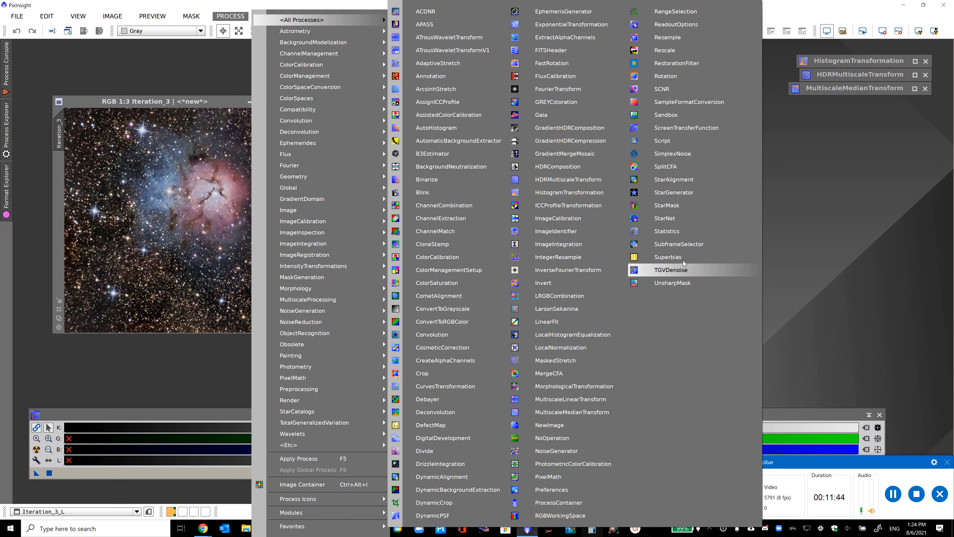
left_click(666, 205)
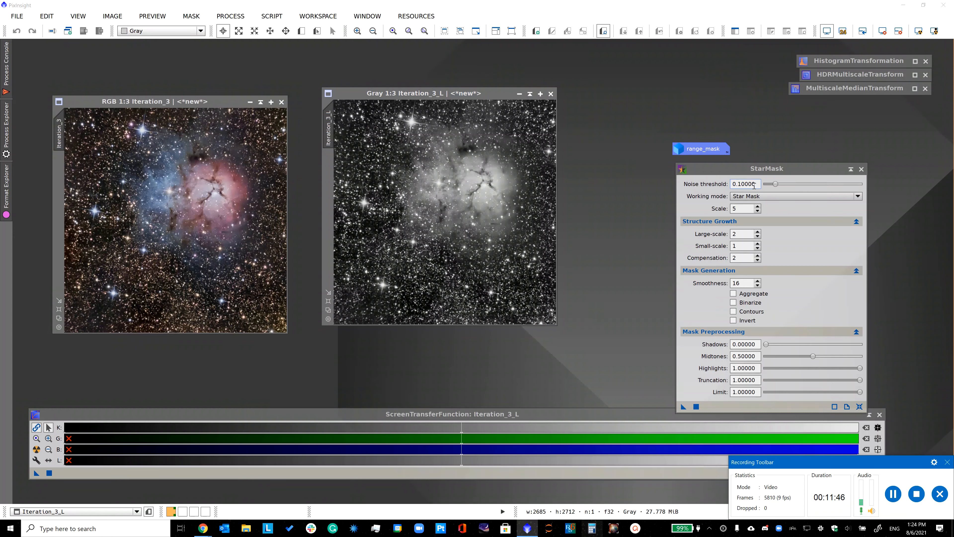
left_click_drag(775, 184, 791, 185)
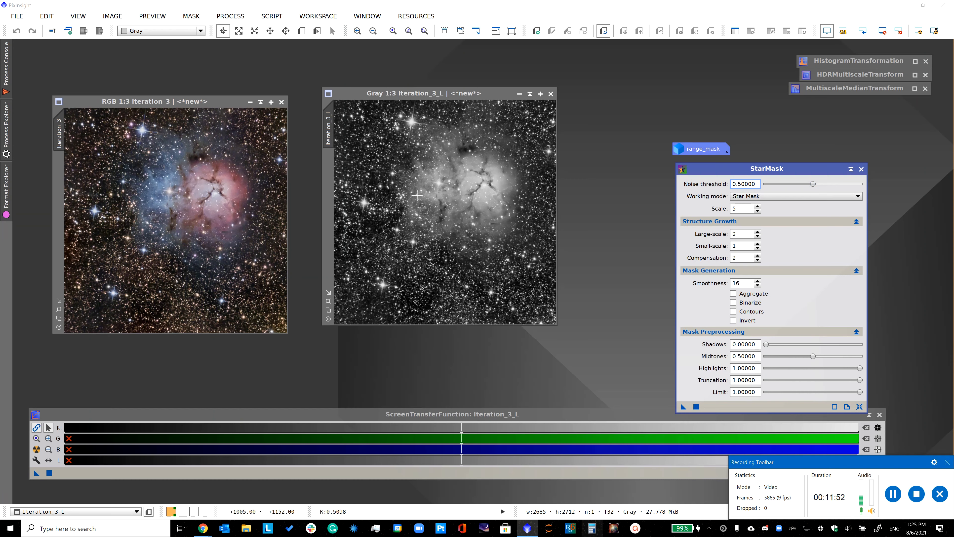
- Check the nebula brightness in Iteration_3_L and generate a star mask from it with the scale of 5
scroll(417, 195, "up", 6)
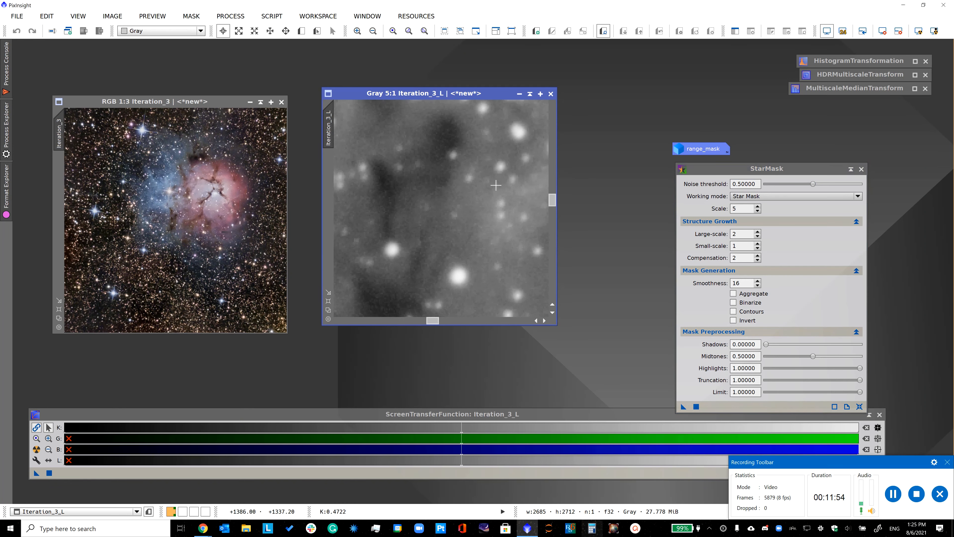
left_click(468, 178)
scroll(426, 191, "down", 7)
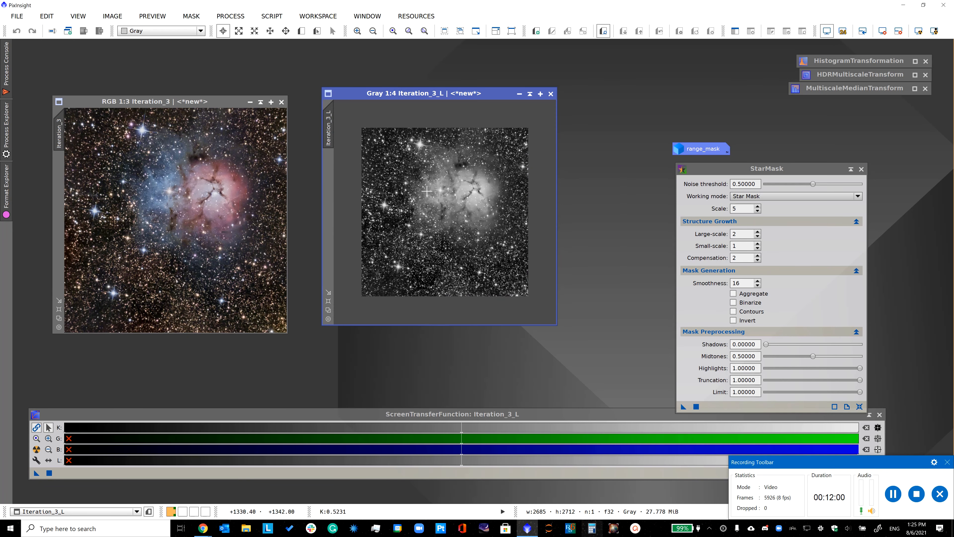
scroll(427, 191, "up", 1)
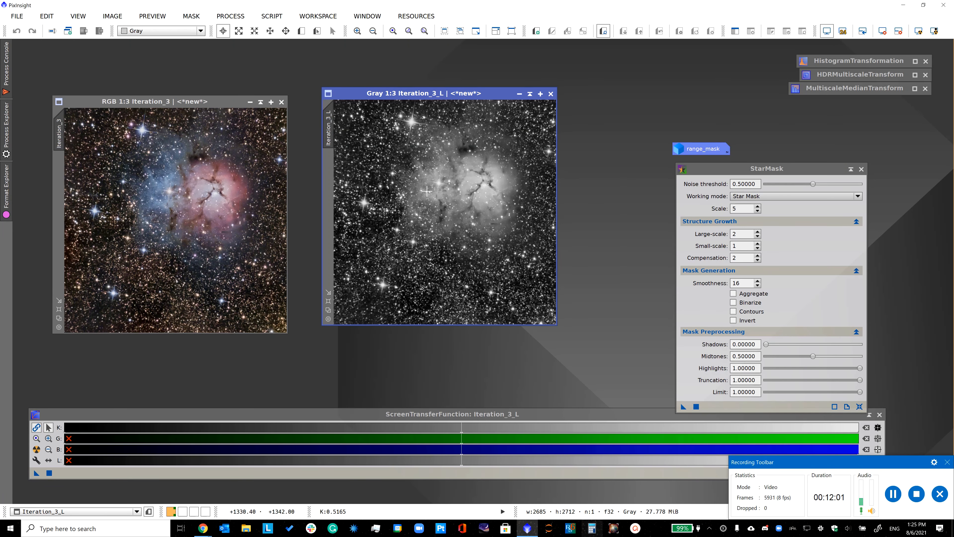
left_click(696, 406)
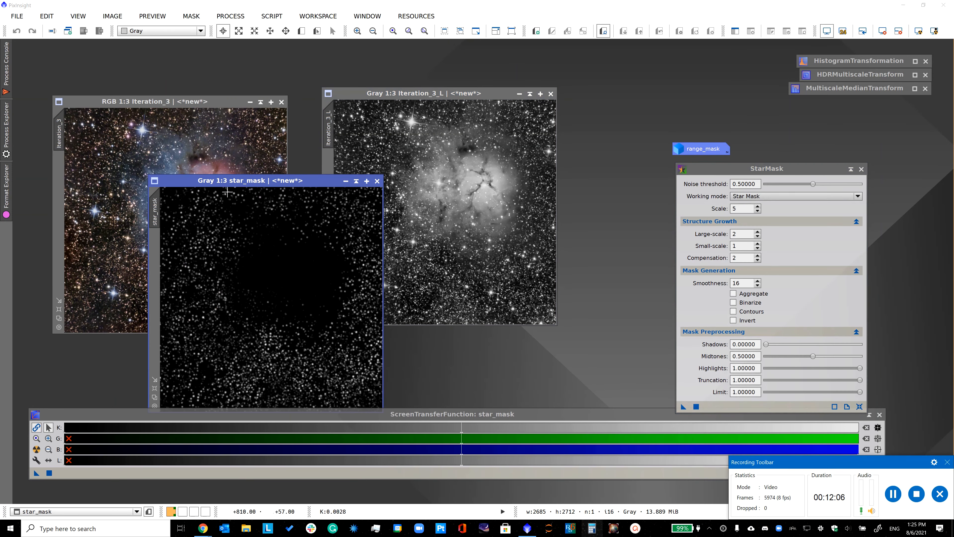
- Place the star mask beside Iteration_3, and close Iteration_3_L and the StarMask process
left_click_drag(231, 187, 484, 152)
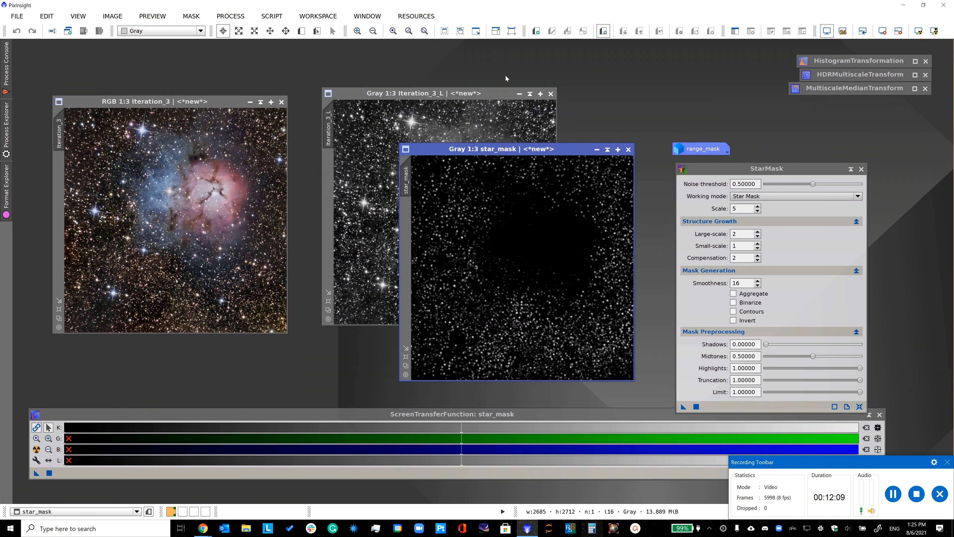
left_click(550, 94)
left_click(861, 169)
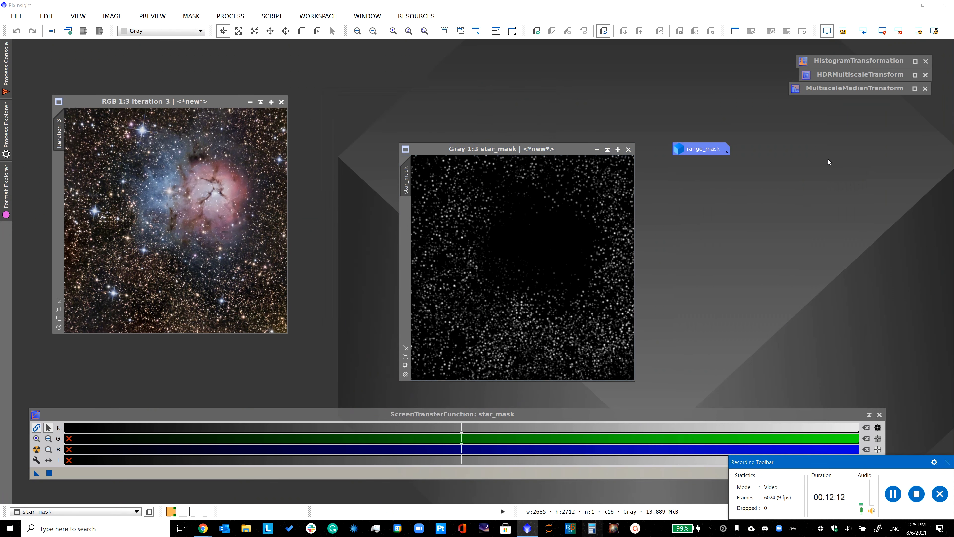
- Set PixelMath to create a new image with the ID Super_Mask, with result rescaling turned off
left_click(231, 16)
mouse_move(376, 20)
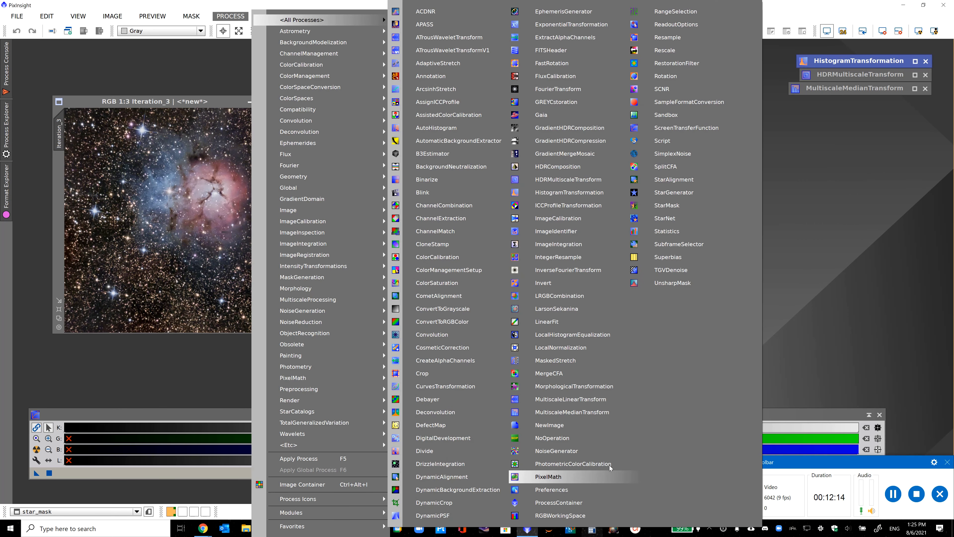
left_click(599, 474)
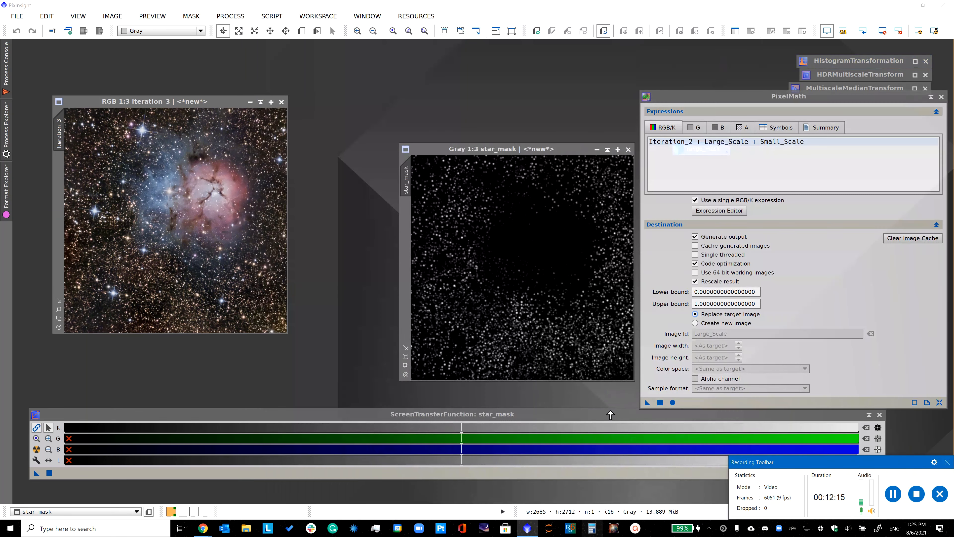
left_click(694, 281)
left_click(696, 324)
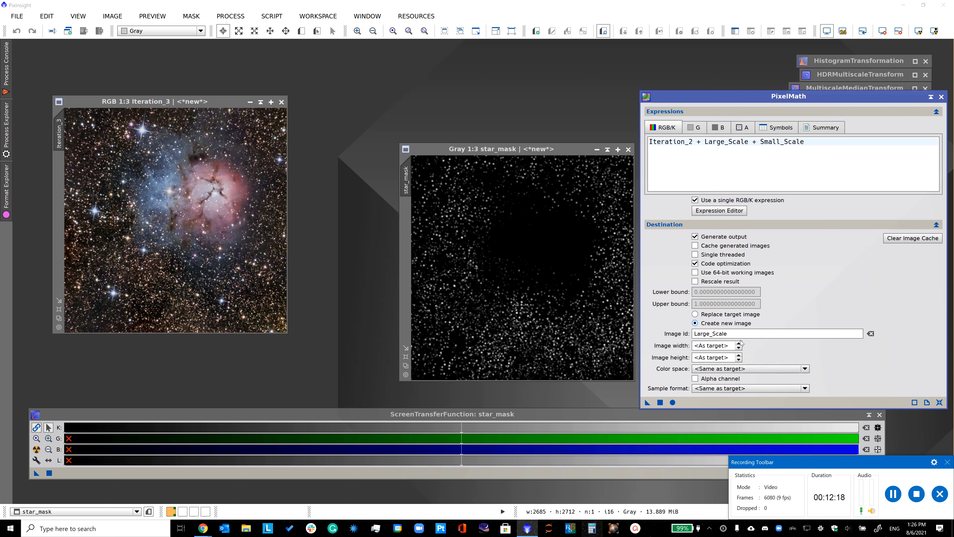
type("Super_Mask")
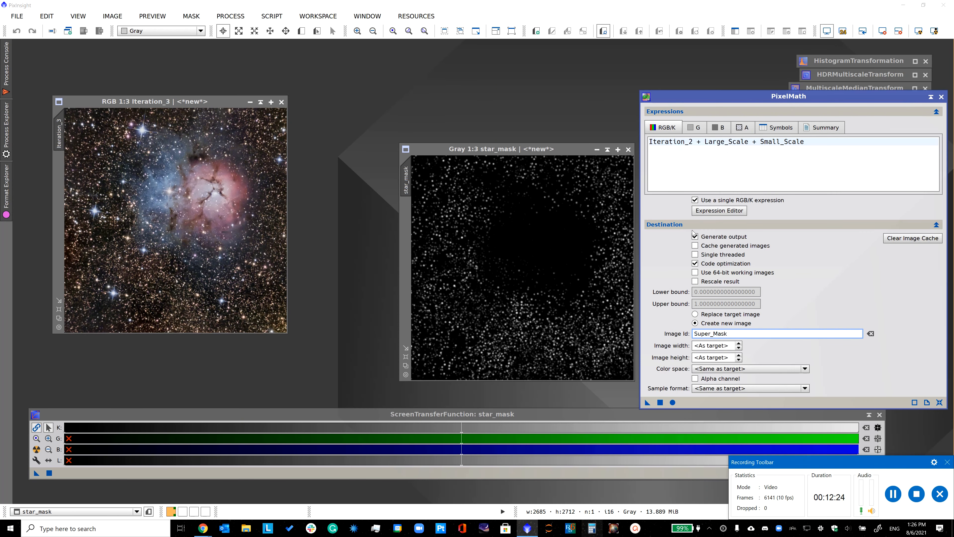
- Replace the PixelMath expression with range_mask + star_mask, generate the combined mask, and reposition its window
left_click(709, 211)
left_click_drag(400, 129, 209, 123)
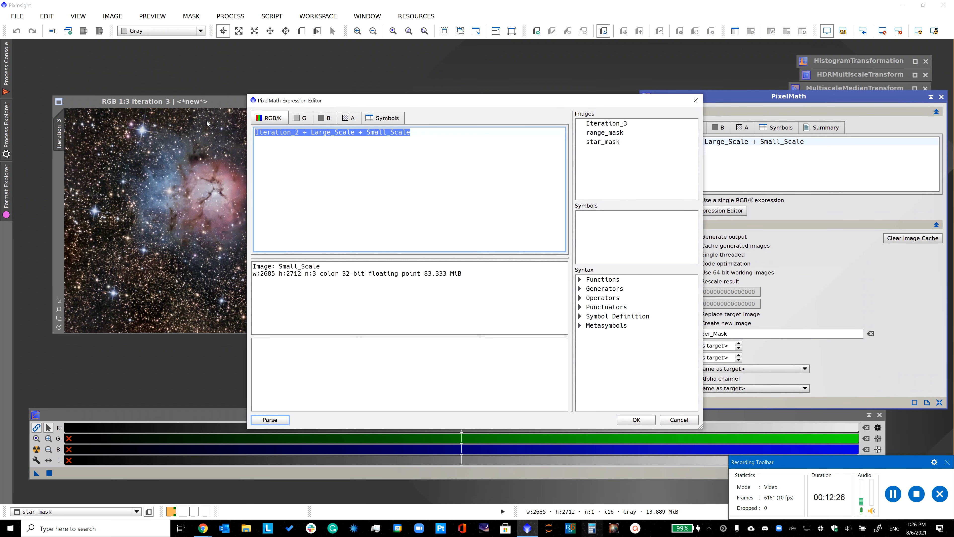
key("BackSpace")
left_click(584, 133)
double_click(584, 135)
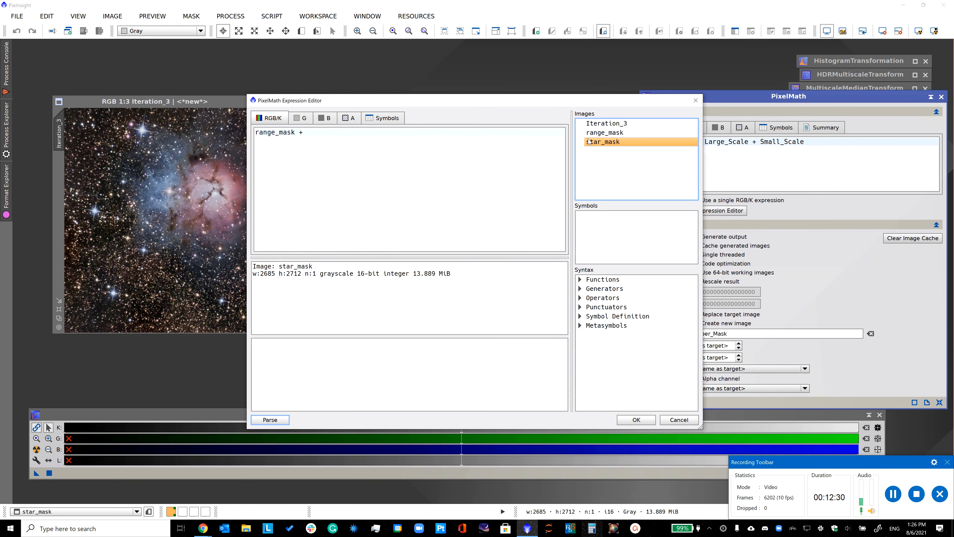
double_click(586, 142)
left_click(636, 419)
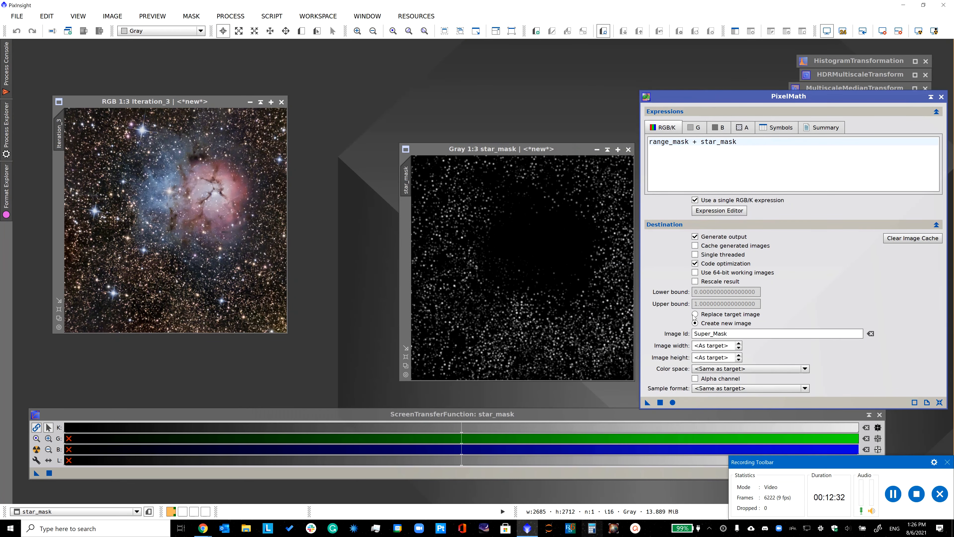
left_click(660, 402)
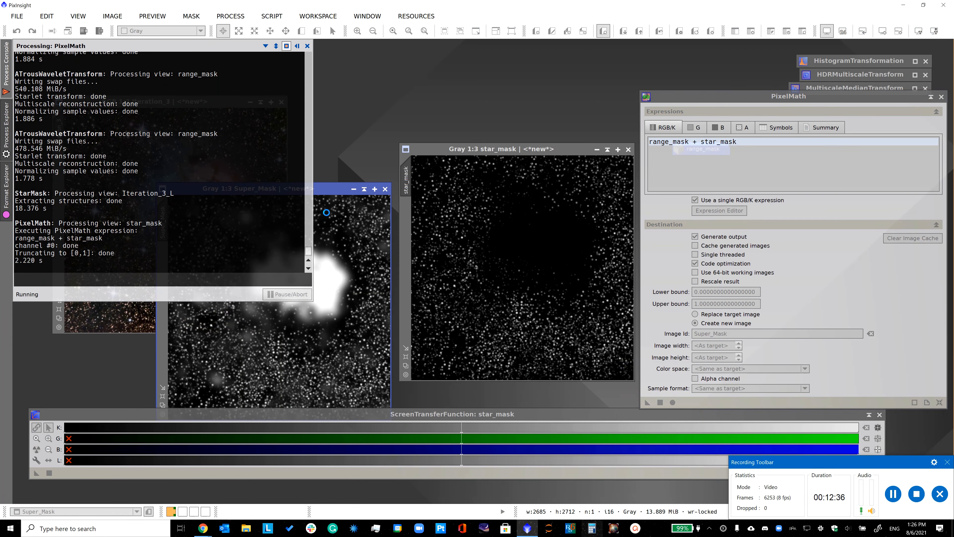
left_click_drag(328, 191, 320, 161)
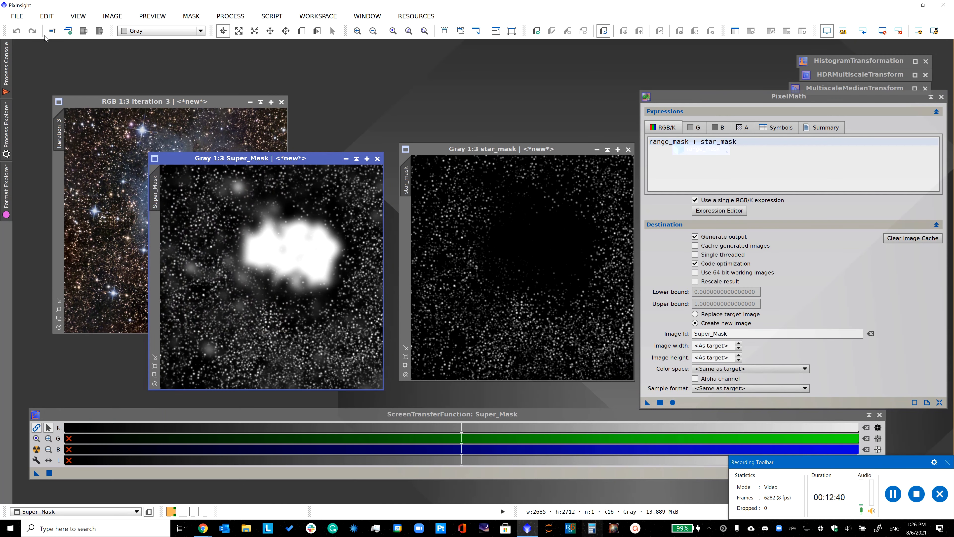
- Save the combined mask as Super_Mask.xisf in the editing folder with the default XISF options
left_click(18, 17)
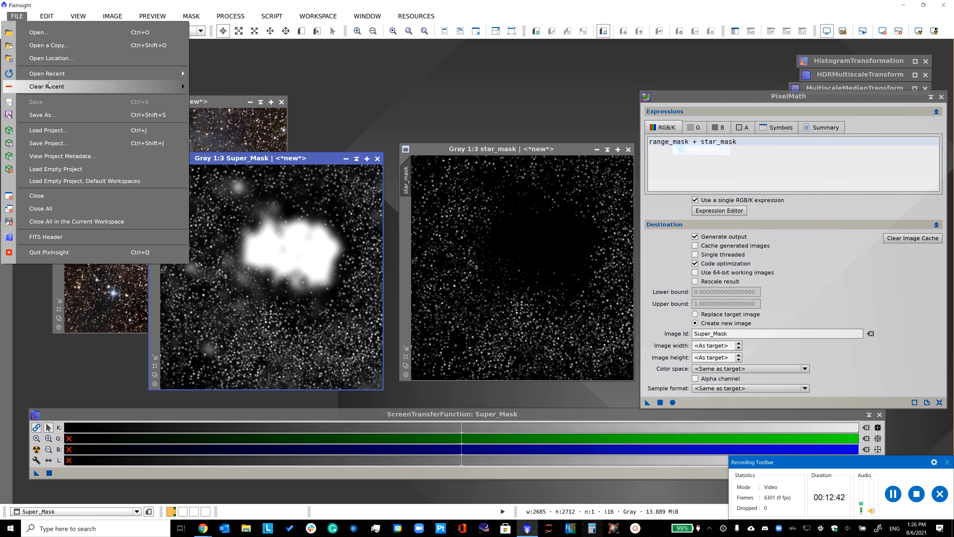
left_click(47, 116)
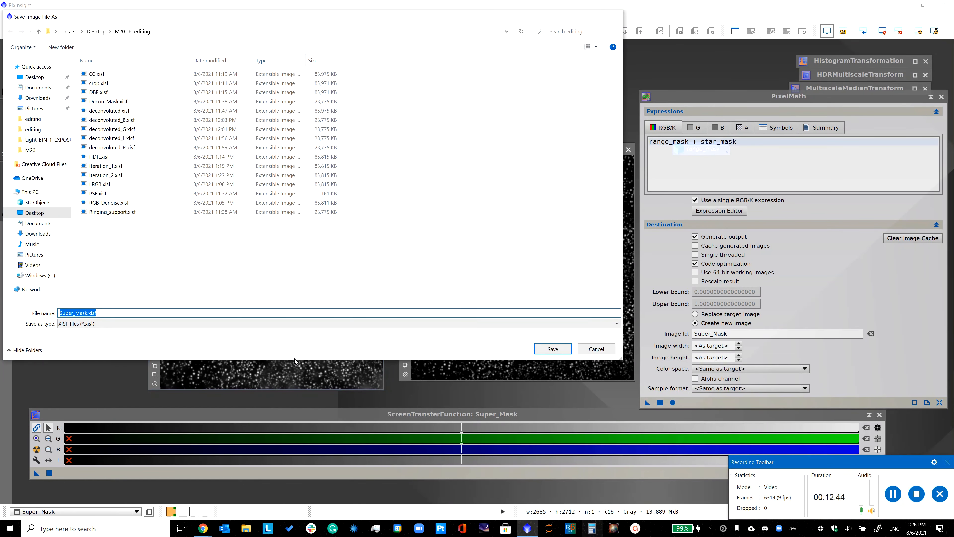
left_click(552, 349)
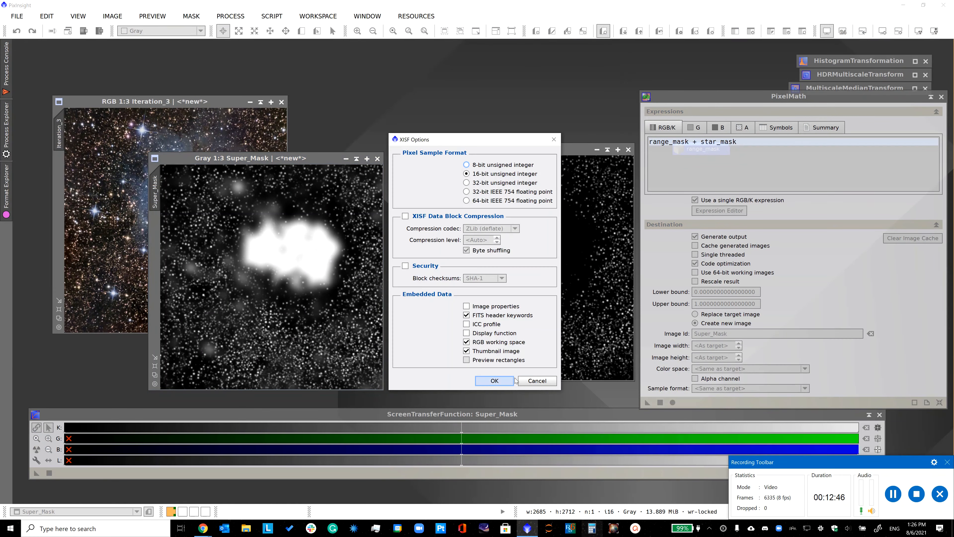
left_click(502, 380)
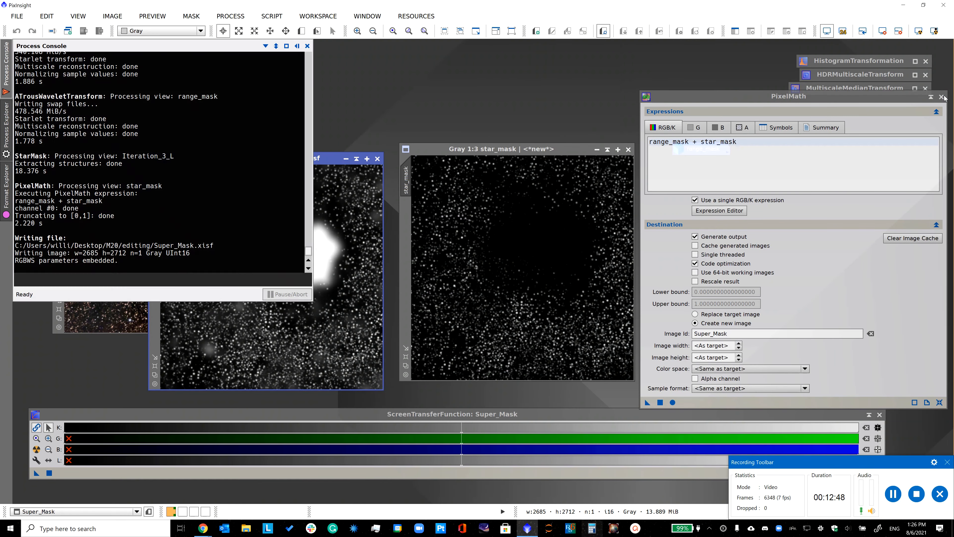
- Close PixelMath, star_mask and range_mask without saving, and separate the Super_Mask and Iteration_3 windows
left_click(941, 97)
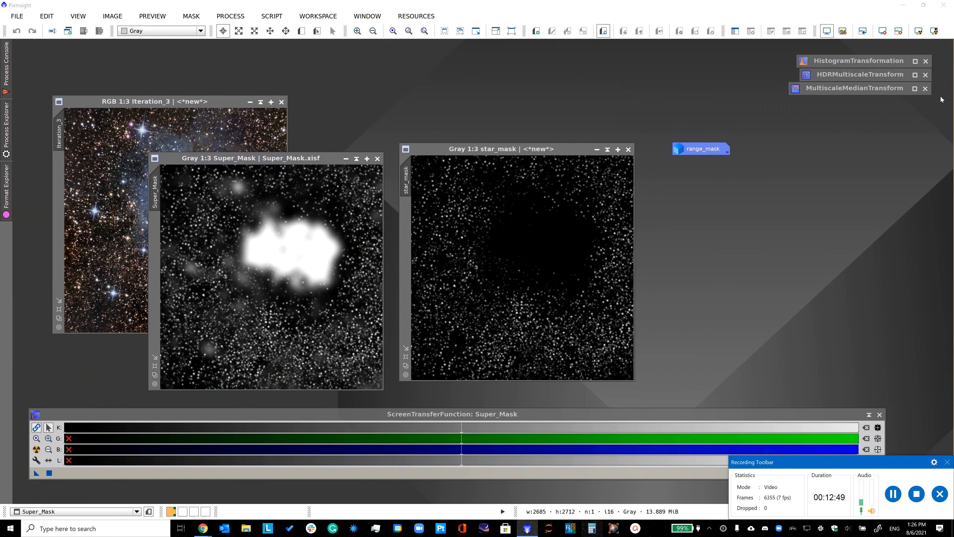
left_click(628, 150)
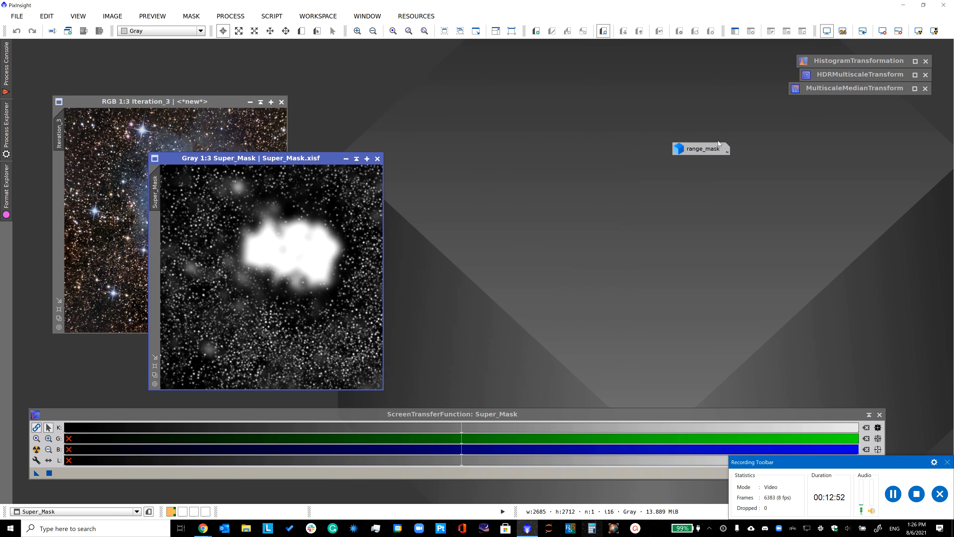
double_click(702, 149)
left_click(370, 174)
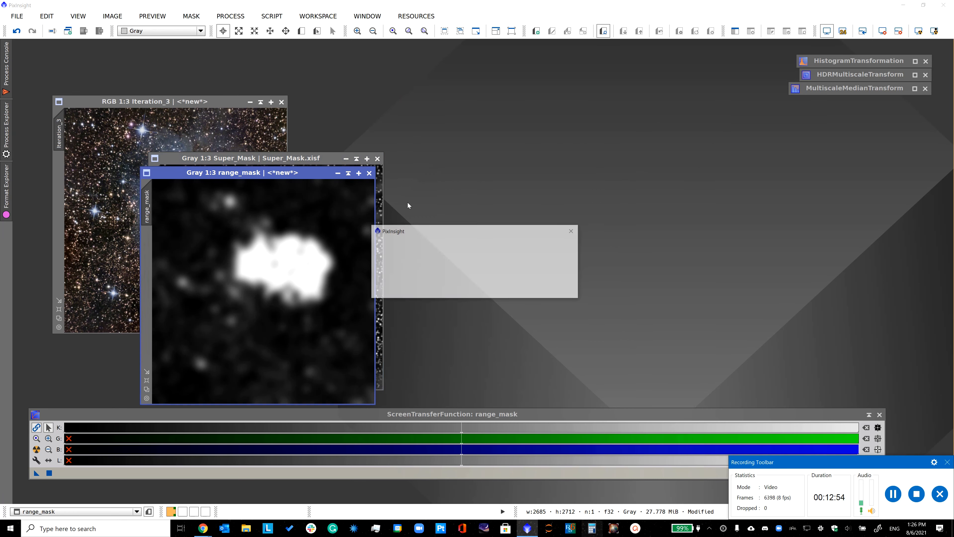
left_click(453, 288)
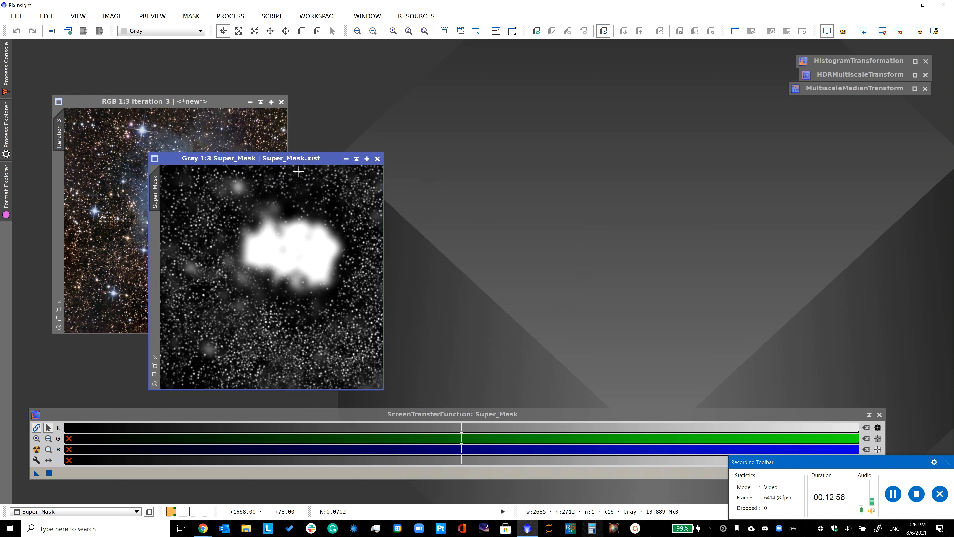
left_click_drag(290, 158, 626, 89)
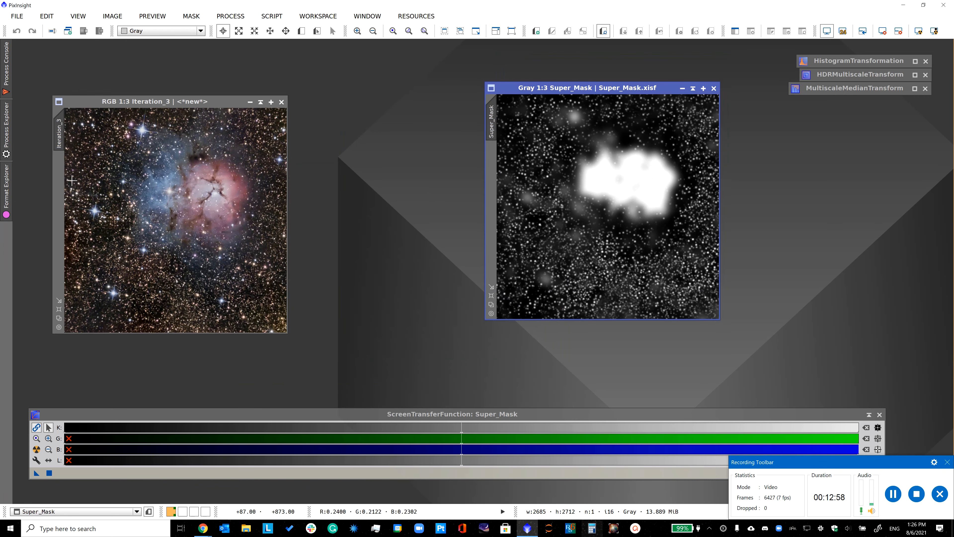
left_click_drag(148, 102, 131, 88)
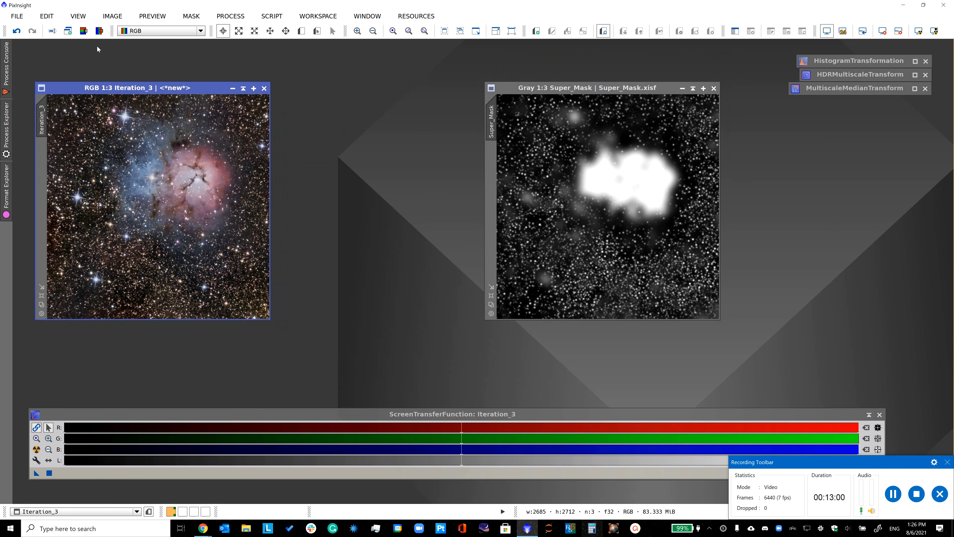
- Duplicate Iteration_3, rename the copy Small_Scale, and place it between the original and Super_Mask
left_click(68, 31)
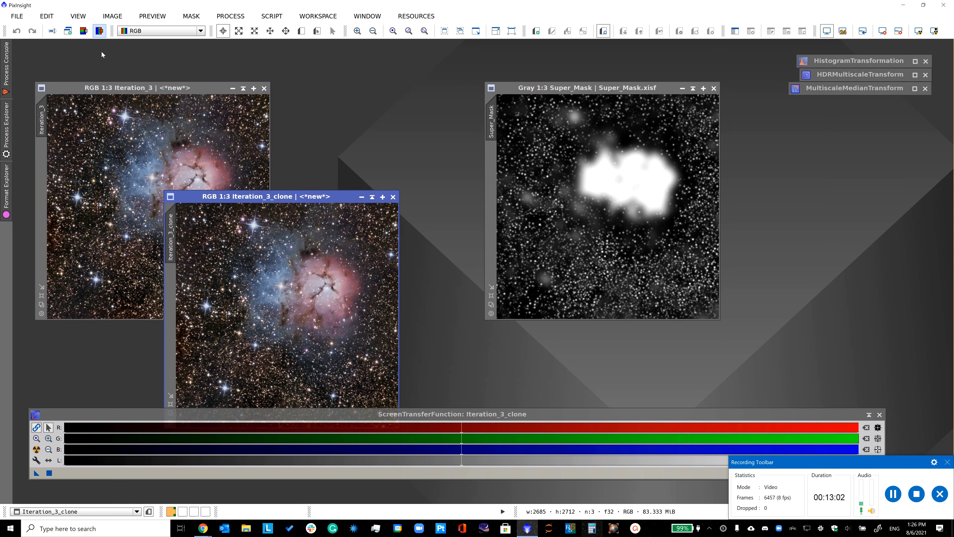
left_click(112, 16)
left_click(138, 93)
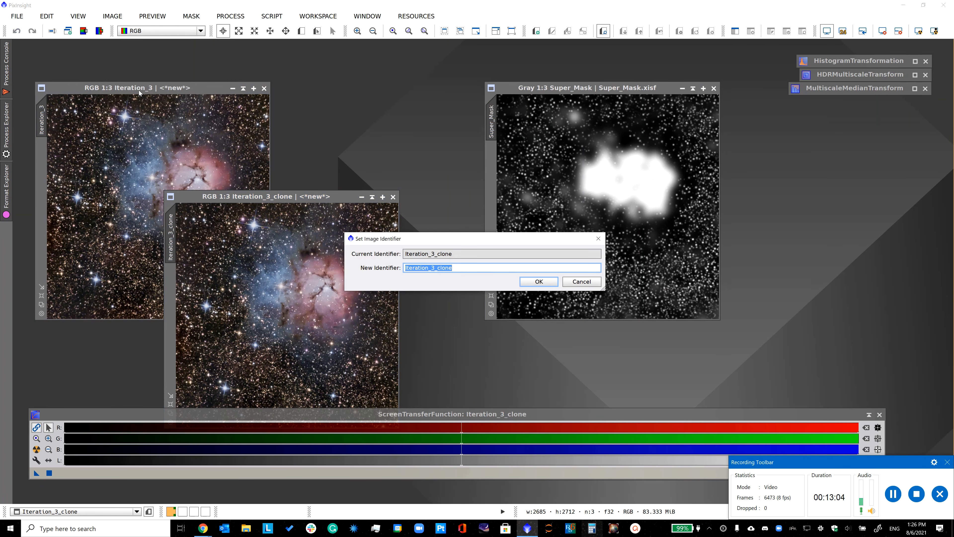
type("Small_Scale")
key("Return")
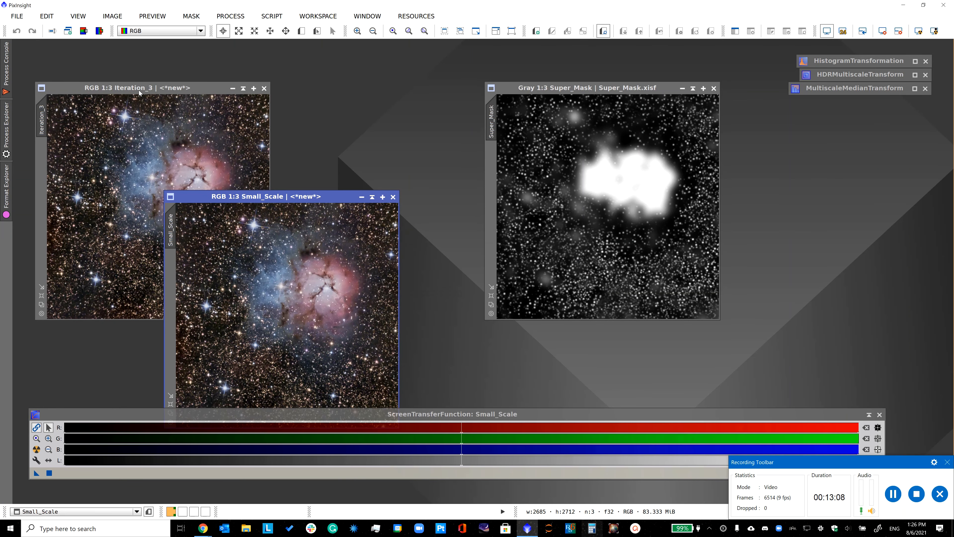
left_click_drag(231, 199, 338, 90)
left_click_drag(553, 92, 646, 114)
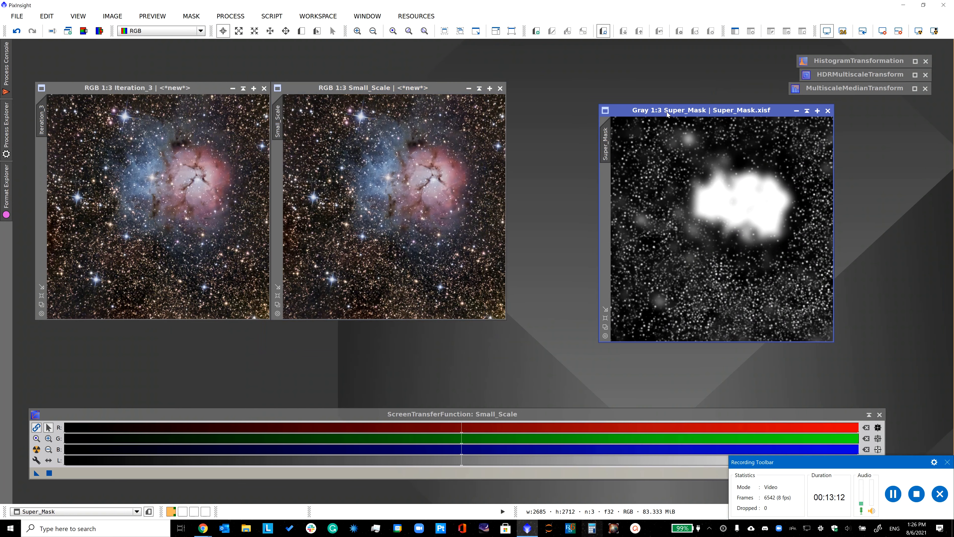
- Restore MultiscaleMedianTransform and apply it to Small_Scale with five layers enabled and the residual layer excluded
double_click(854, 88)
left_click(436, 146)
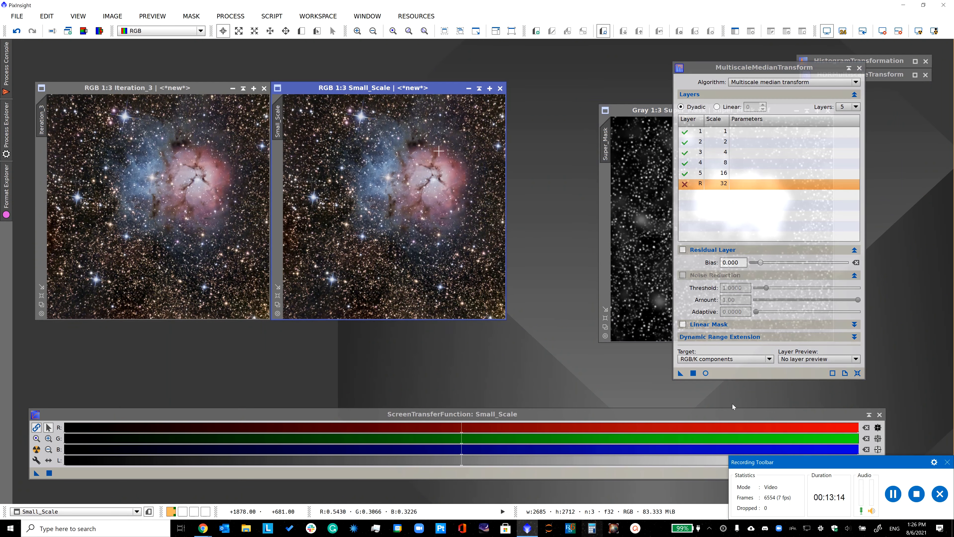
left_click(693, 373)
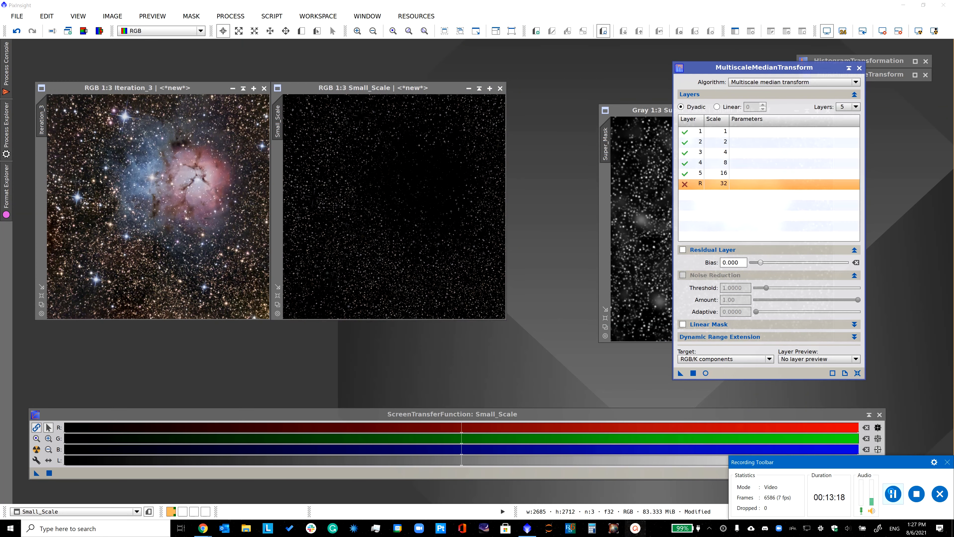
- Open PixelMath with Small_Scale as the active image and set the new image's ID to Large_Scale
left_click(459, 207)
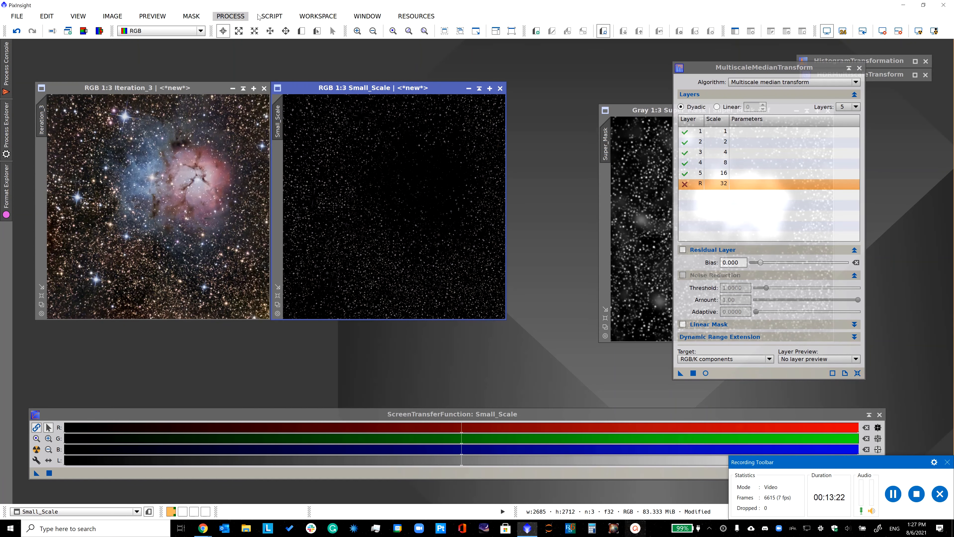
left_click(230, 16)
mouse_move(301, 20)
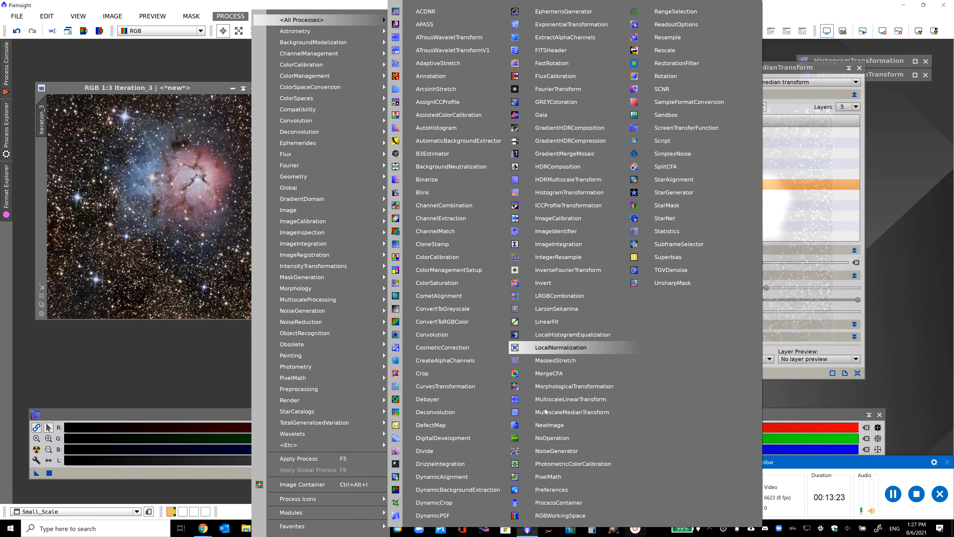
left_click(548, 476)
double_click(751, 332)
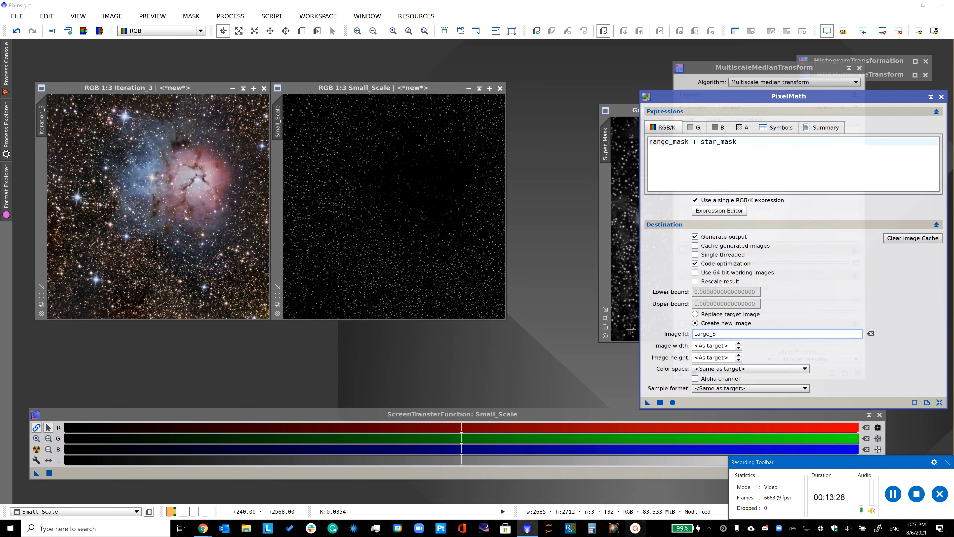
- Replace the PixelMath expression with Iteration_3 - Small_Scale, generate the Large_Scale image, and close PixelMath
left_click(733, 210)
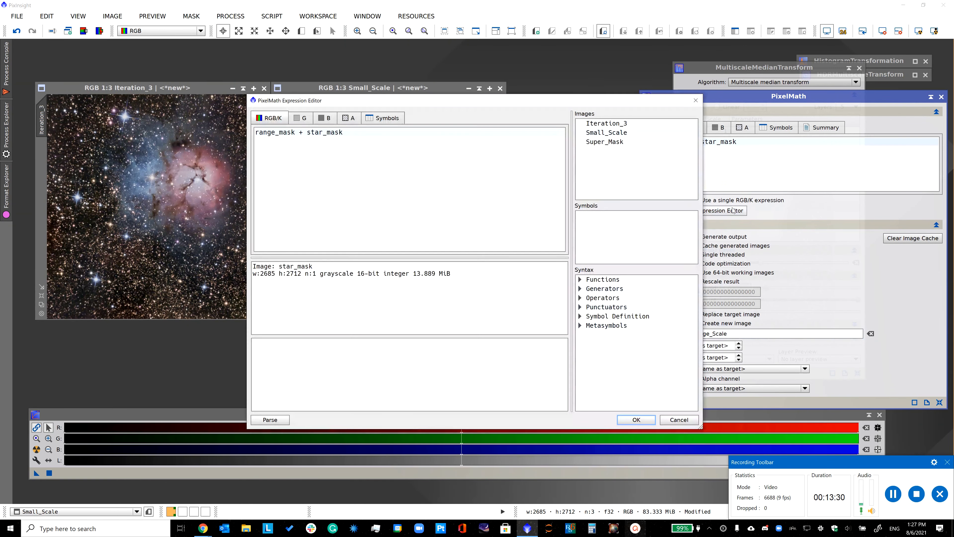
left_click_drag(388, 143, 149, 125)
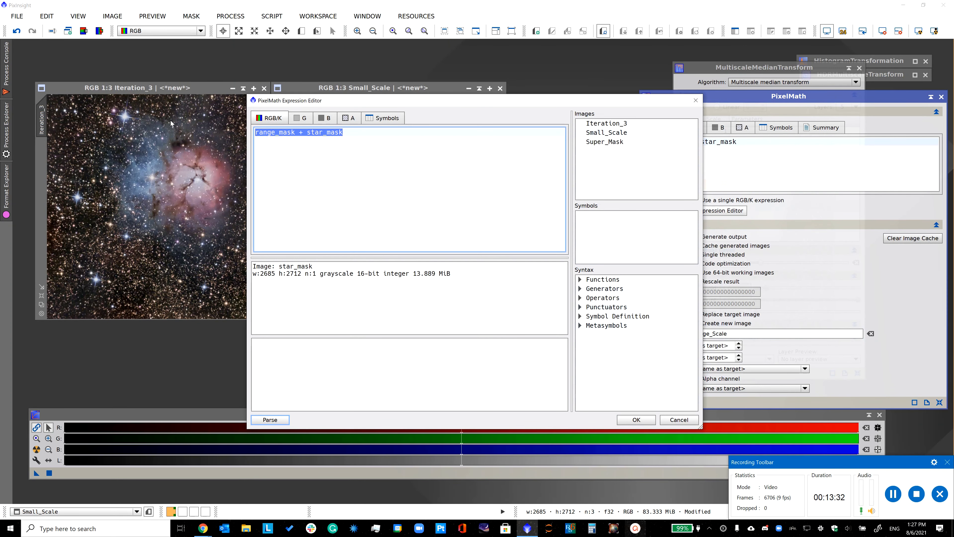
double_click(606, 124)
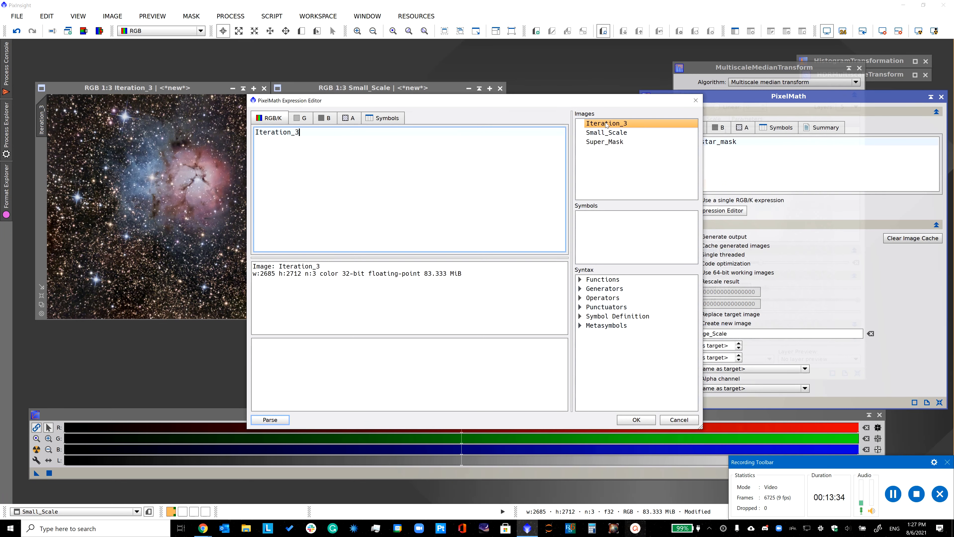
type("-")
double_click(607, 132)
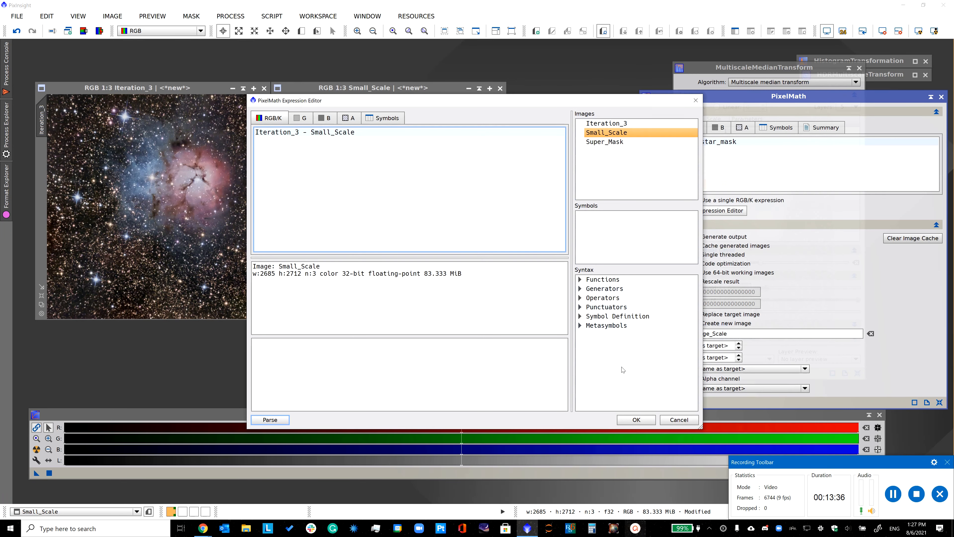
left_click(636, 419)
left_click(660, 402)
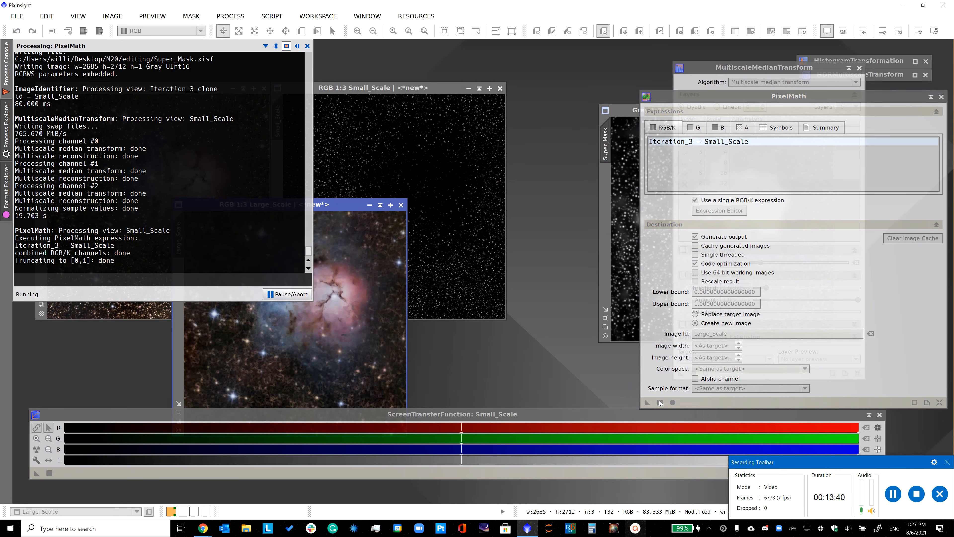
left_click(941, 97)
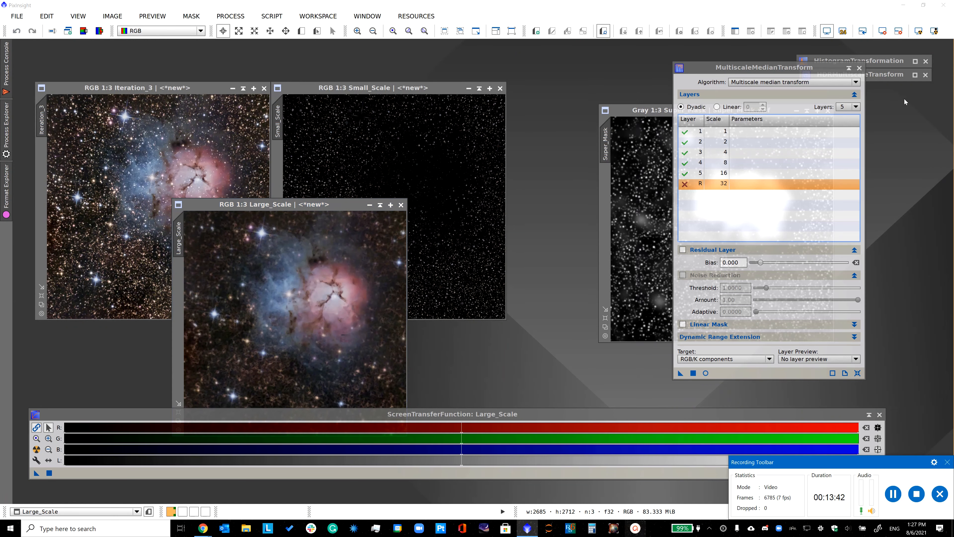
- Iconize Small_Scale and Iteration_3 and stack their icons, reposition Large_Scale, and collapse MultiscaleMedianTransform
left_click(468, 88)
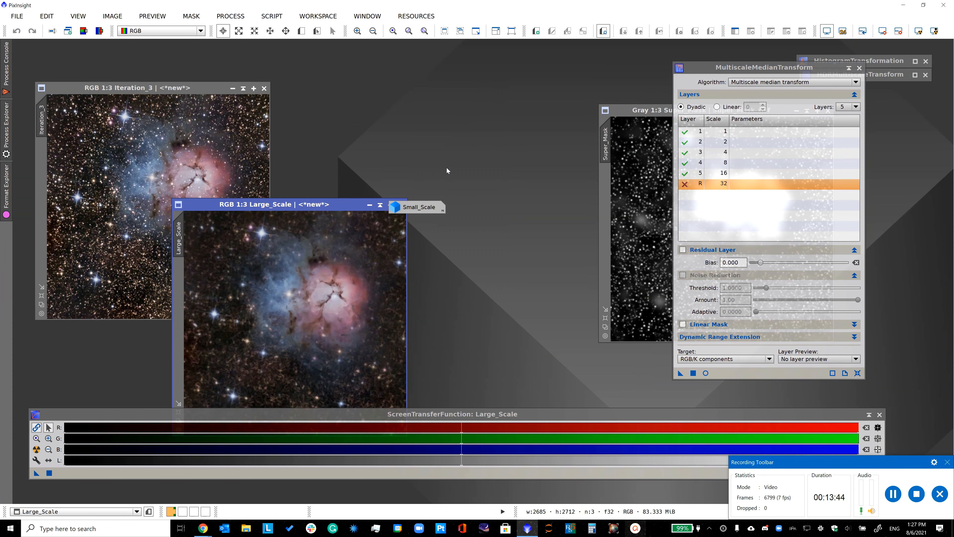
left_click_drag(421, 209, 366, 127)
left_click(232, 88)
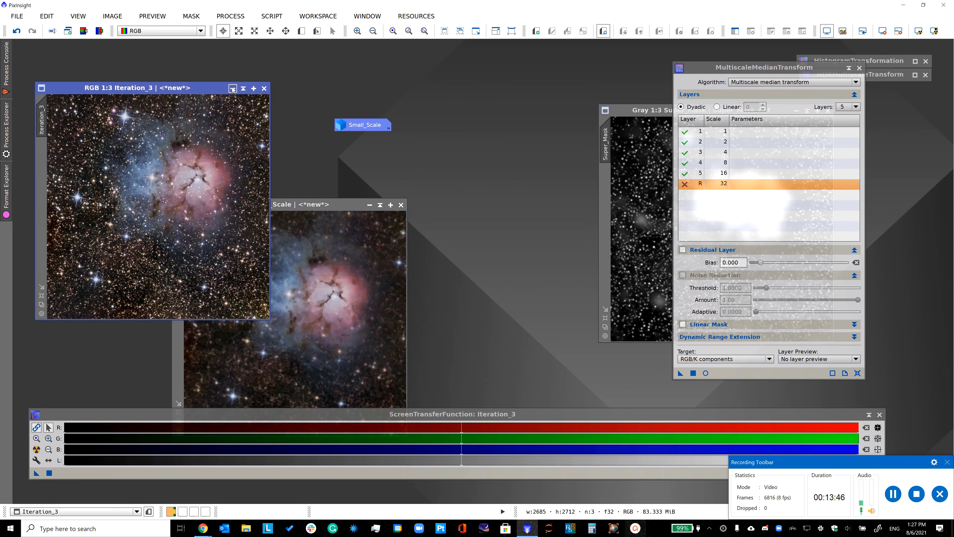
left_click_drag(175, 207, 51, 101)
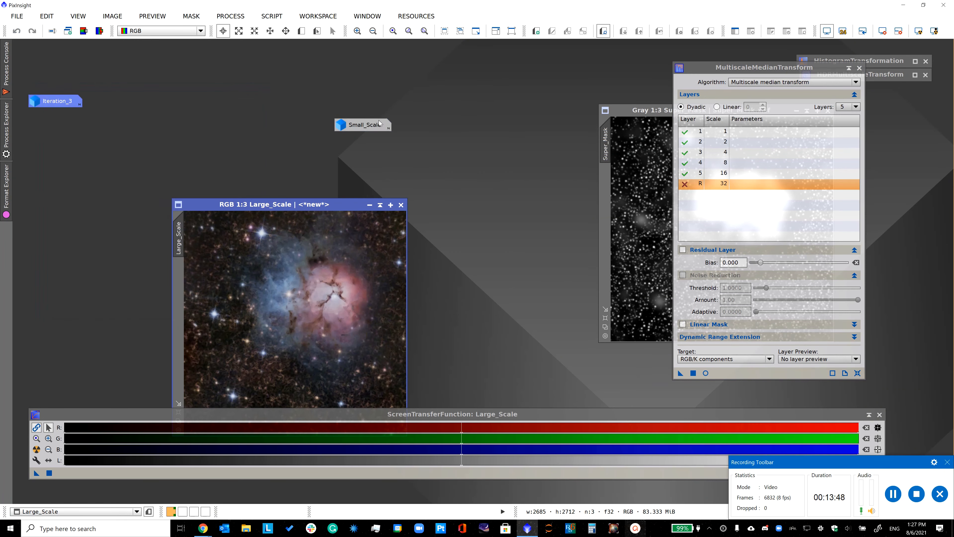
left_click_drag(346, 125, 36, 116)
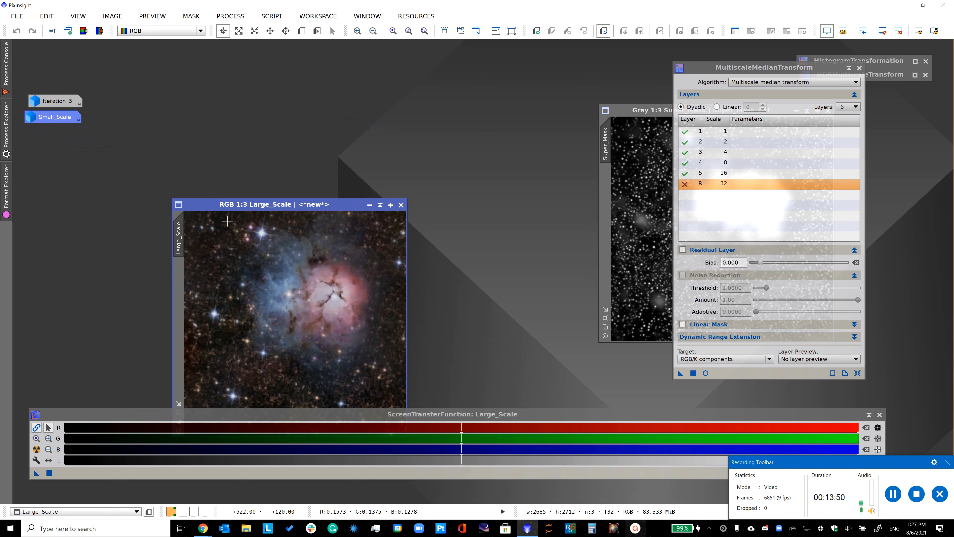
left_click_drag(238, 205, 262, 123)
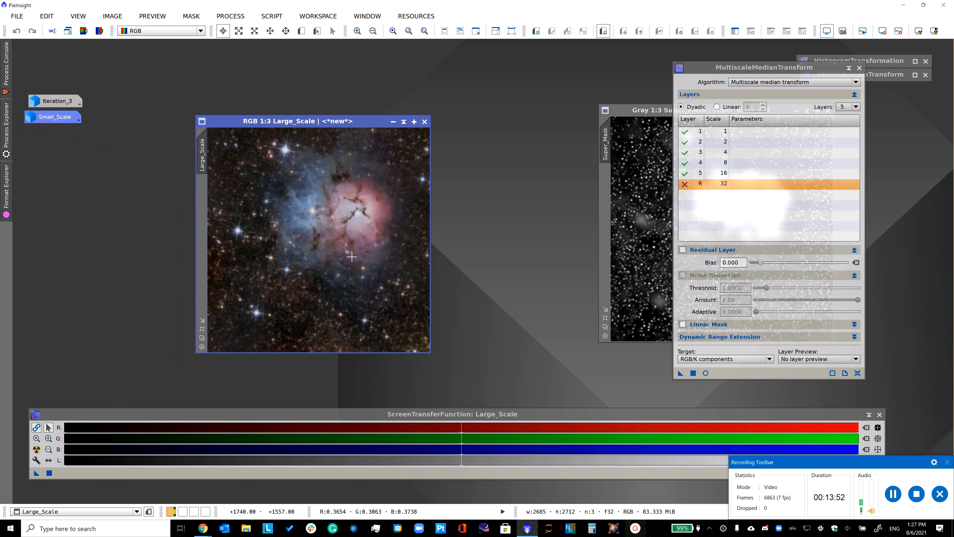
left_click(849, 68)
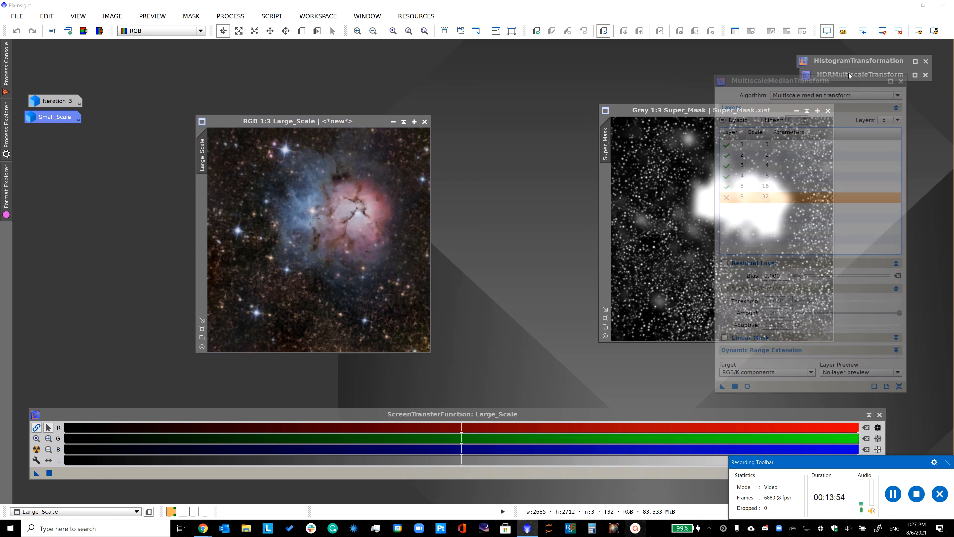
- Apply Super_Mask as a mask to Large_Scale, invert it, and hide the mask overlay
left_click_drag(611, 140, 200, 222)
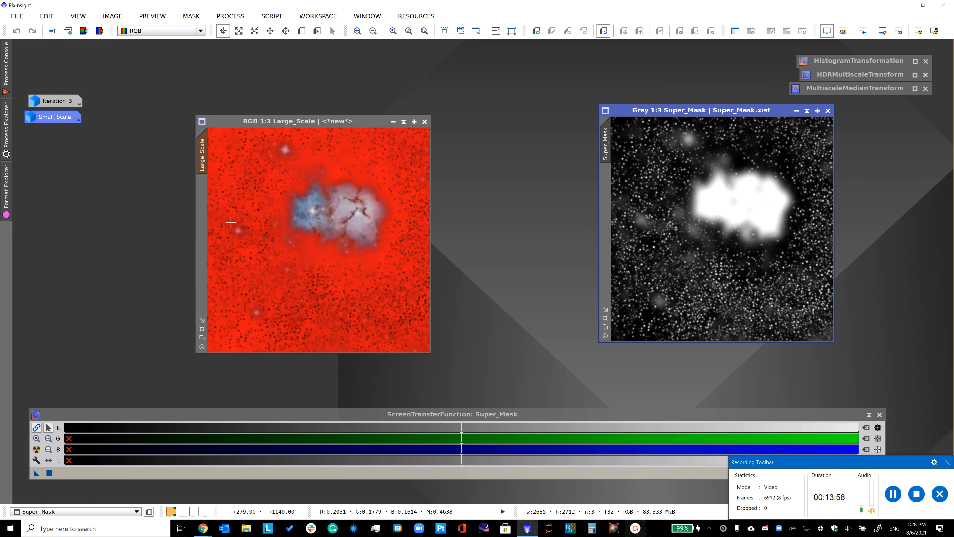
left_click(191, 16)
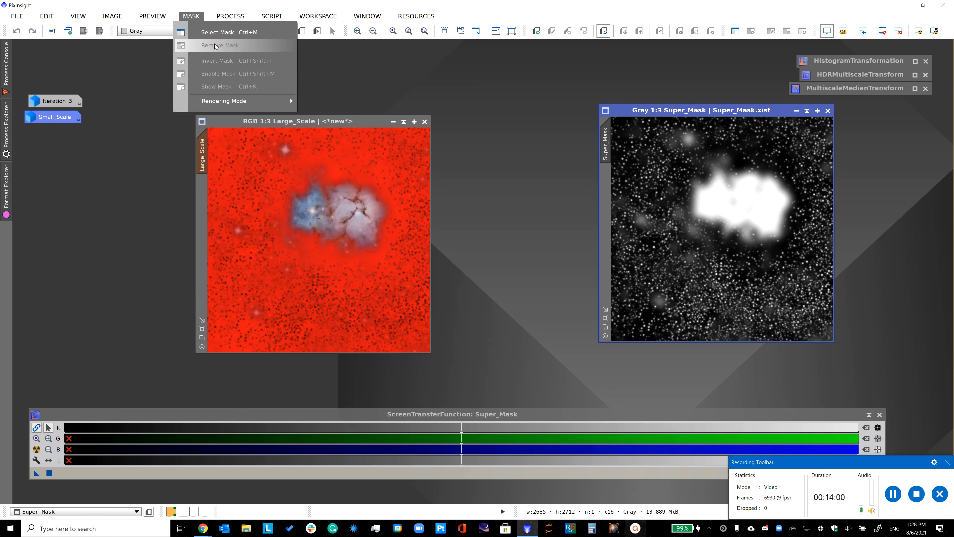
left_click(283, 121)
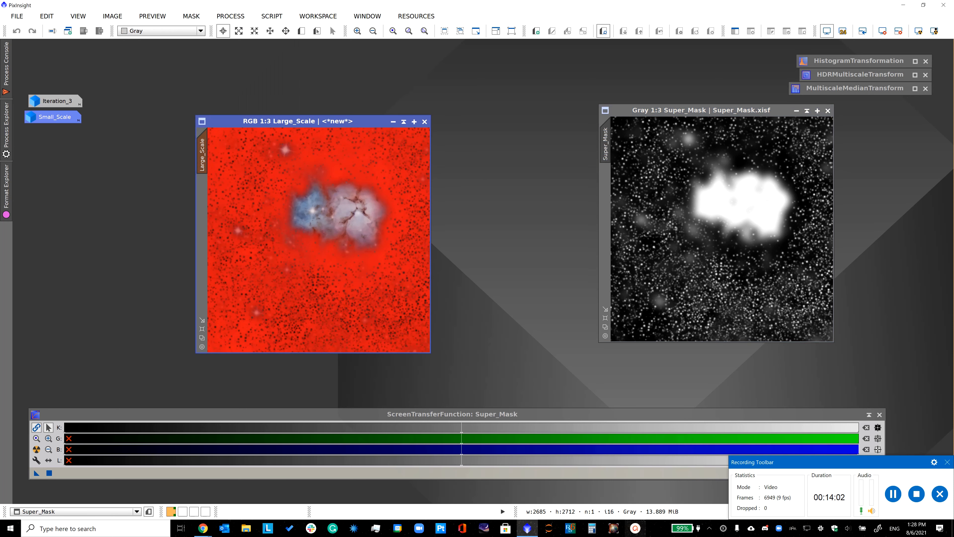
left_click(191, 16)
left_click(216, 61)
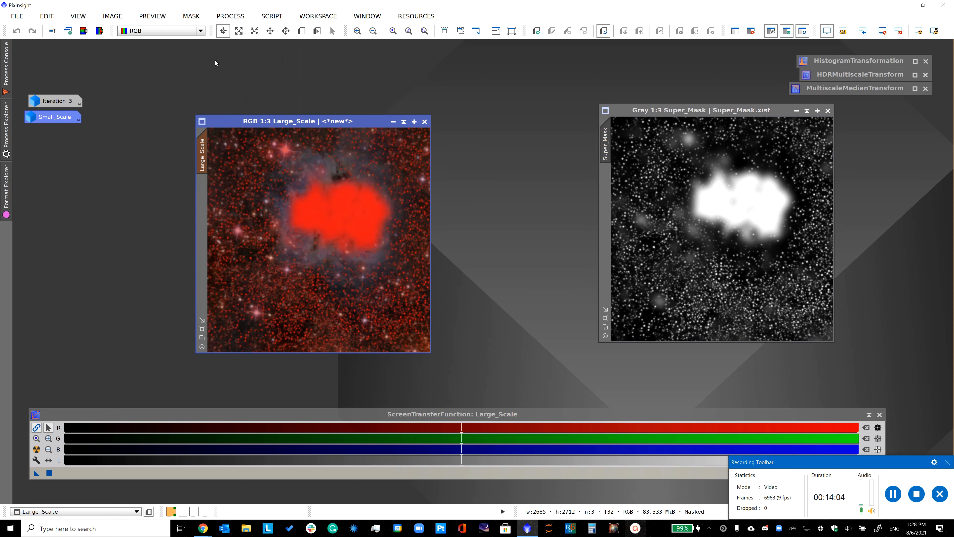
left_click(192, 16)
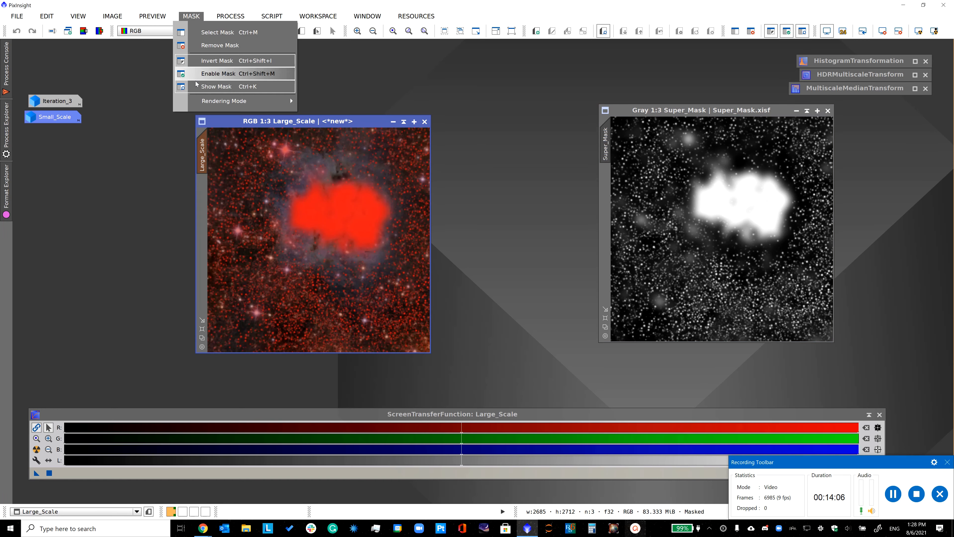
left_click(198, 88)
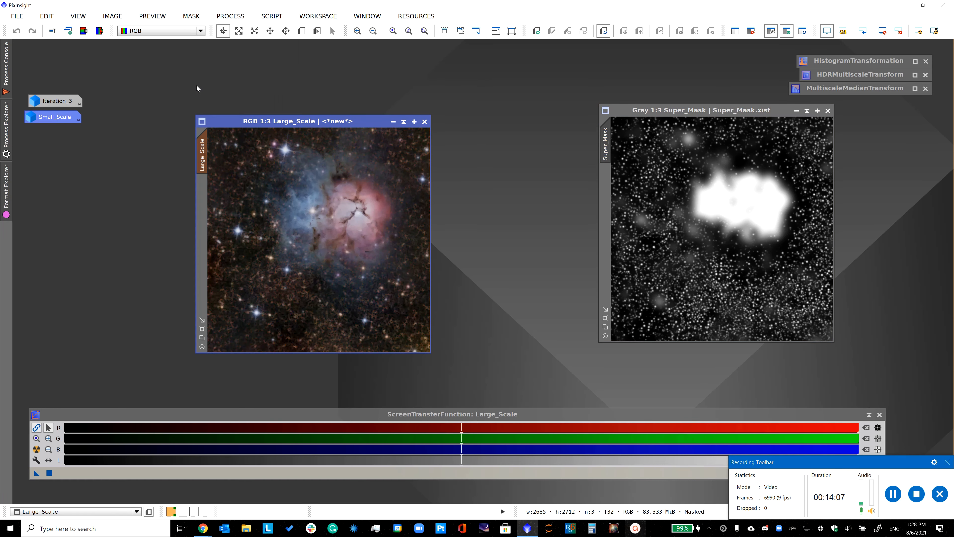
- Open LocalHistogramEqualization and set its kernel radius to 175, inspecting the size of the nebula's structures in Large_Scale
left_click(230, 16)
mouse_move(319, 19)
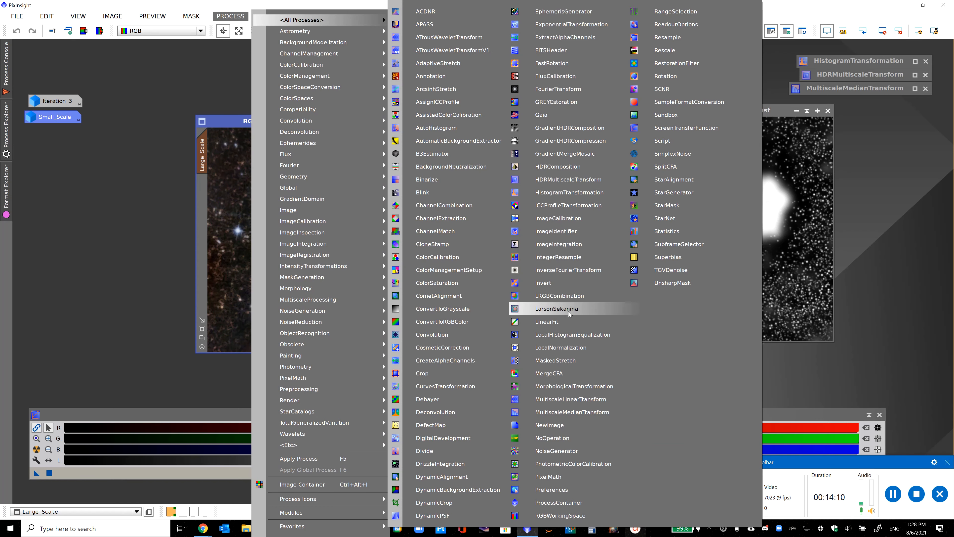
left_click(600, 334)
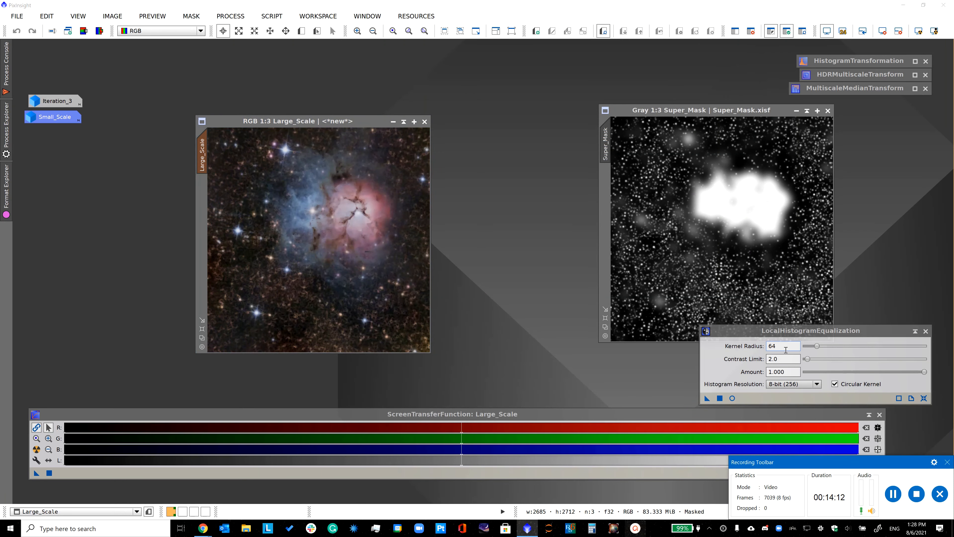
type("200")
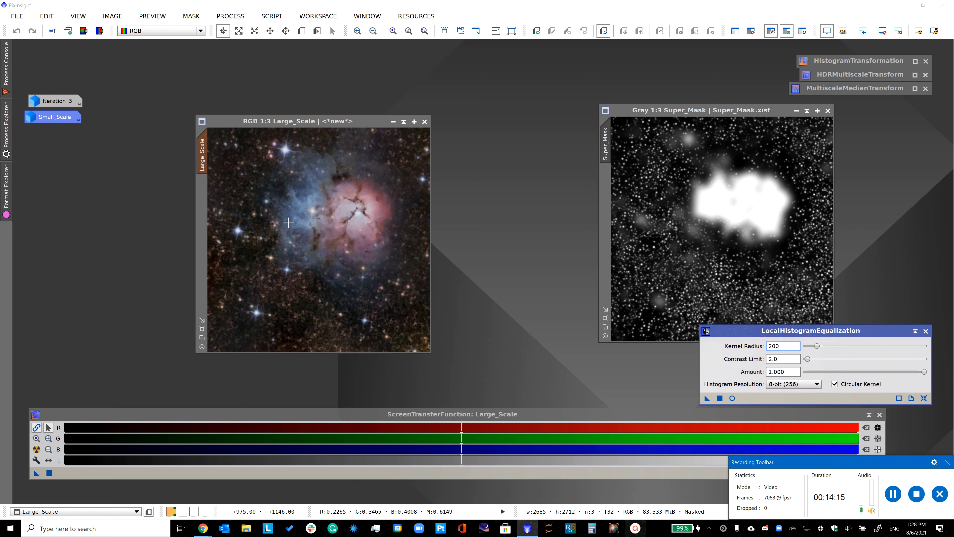
scroll(288, 222, "up", 3)
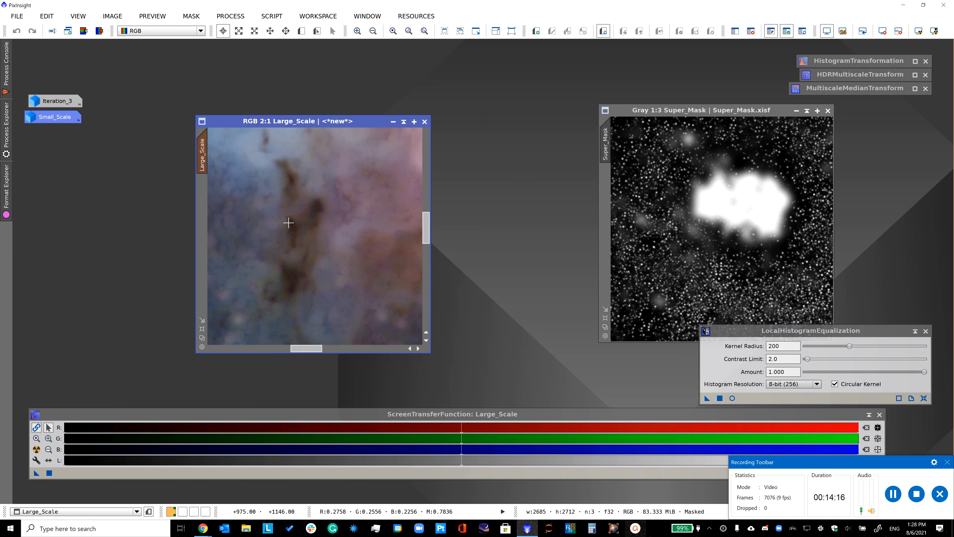
left_click_drag(771, 345, 788, 345)
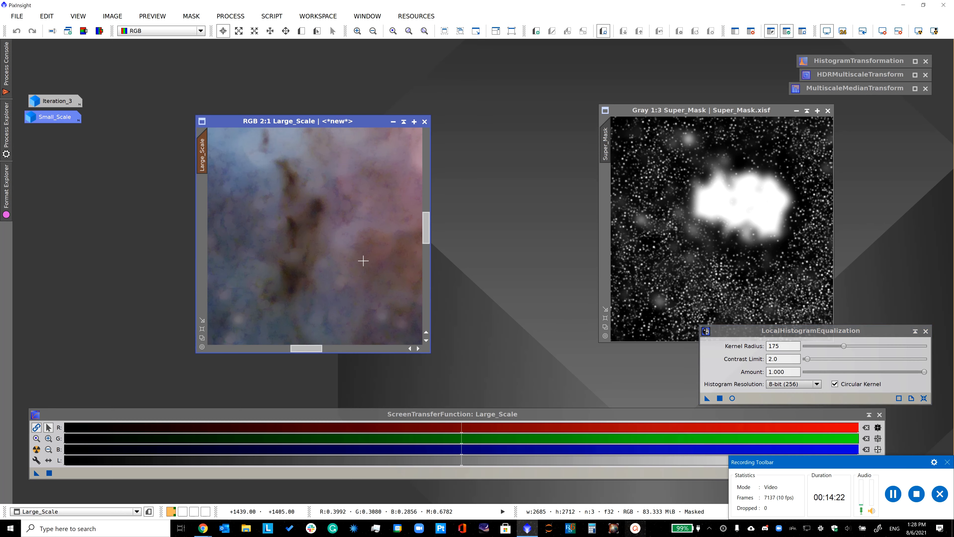
scroll(363, 260, "down", 7)
scroll(363, 260, "up", 4)
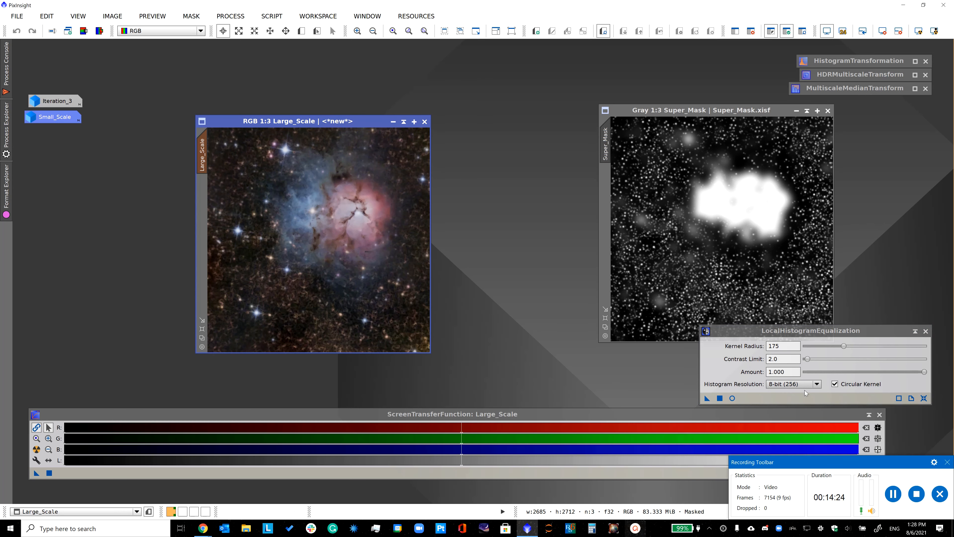
- Set the local histogram equalization amount to 0.7 and apply the process to Large_Scale
left_click_drag(797, 372, 753, 371)
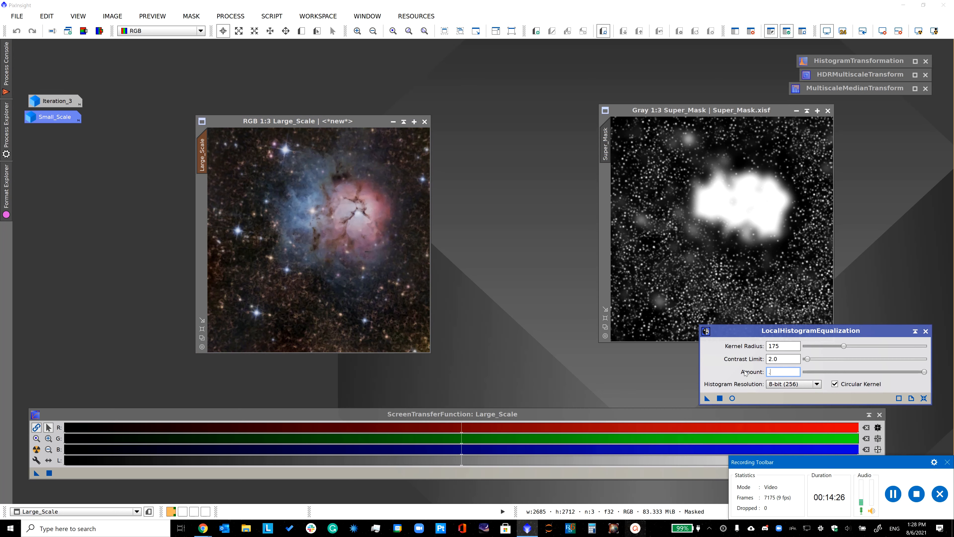
left_click(427, 342)
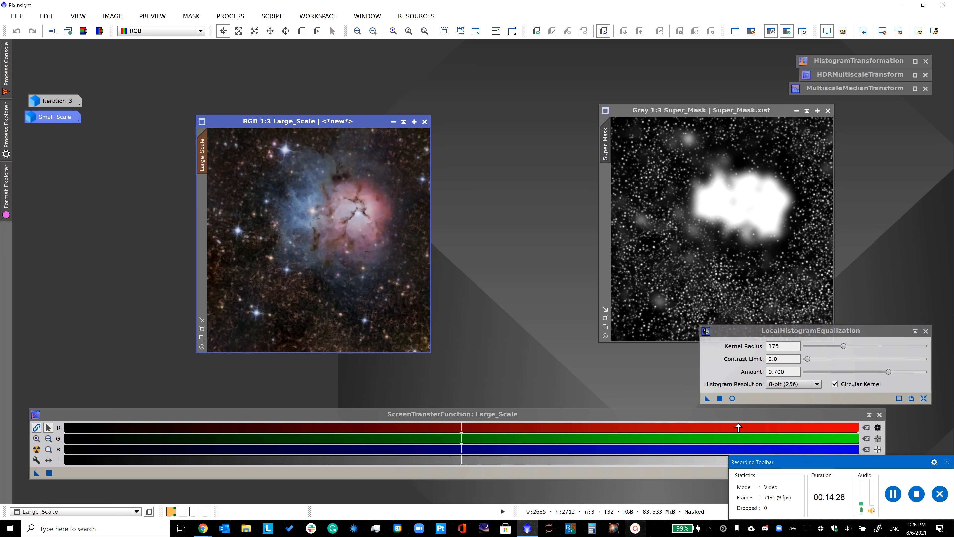
left_click(719, 398)
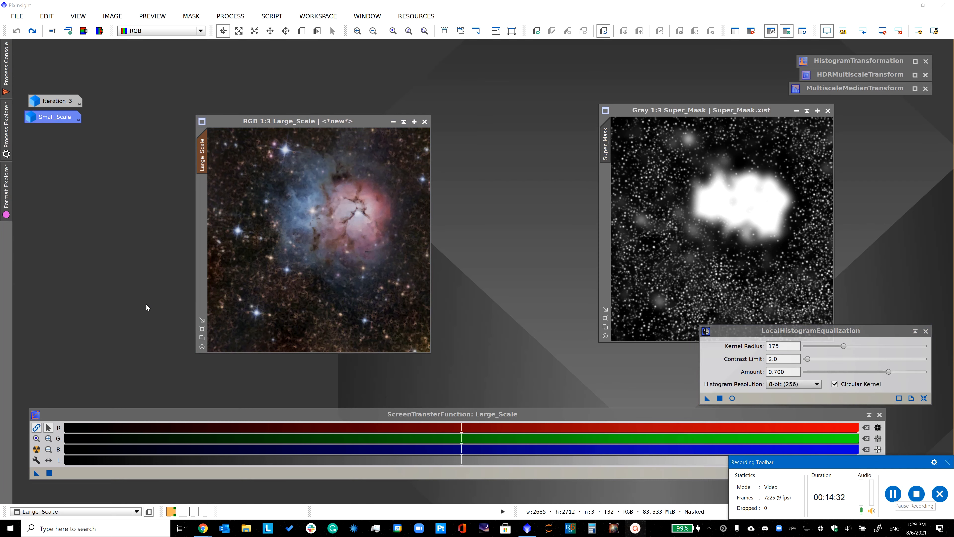
- Compare Large_Scale before and after the local histogram equalization, and leave the equalization undone
left_click(32, 31)
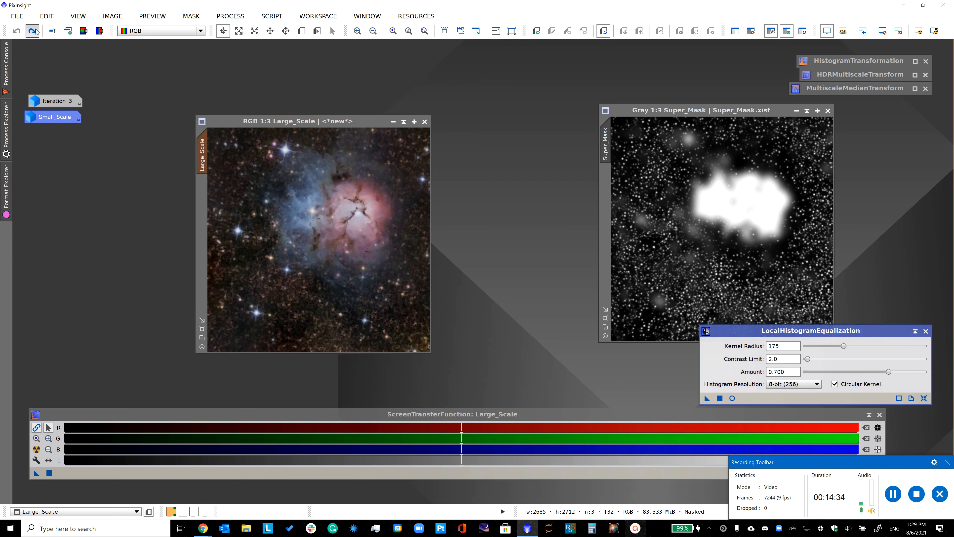
left_click(16, 31)
left_click(33, 31)
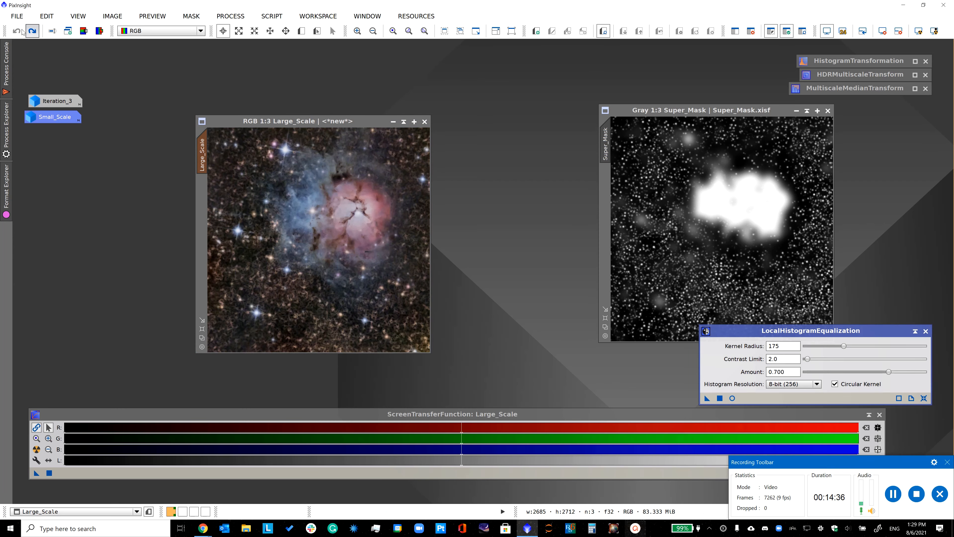
left_click(17, 31)
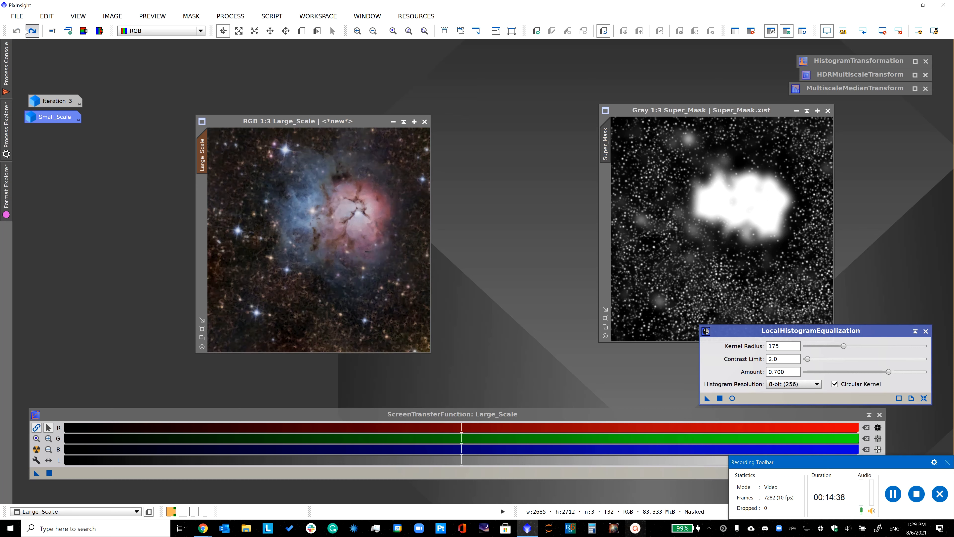
left_click(27, 31)
left_click(16, 30)
- Set the contrast limit to 1.7 and the amount to 0.6, apply the equalization to Large_Scale, and compare before and after
left_click_drag(781, 358, 755, 354)
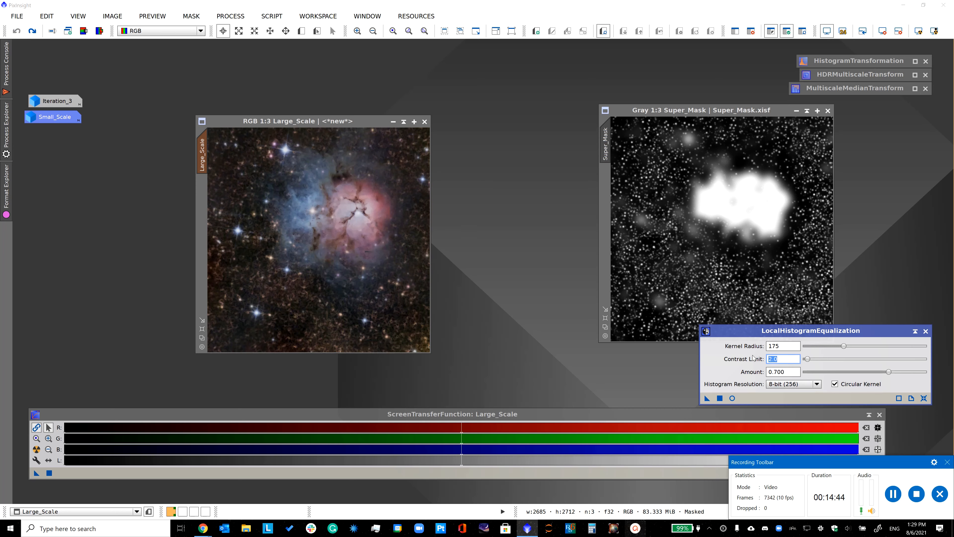
type("1.7")
left_click_drag(784, 370, 775, 370)
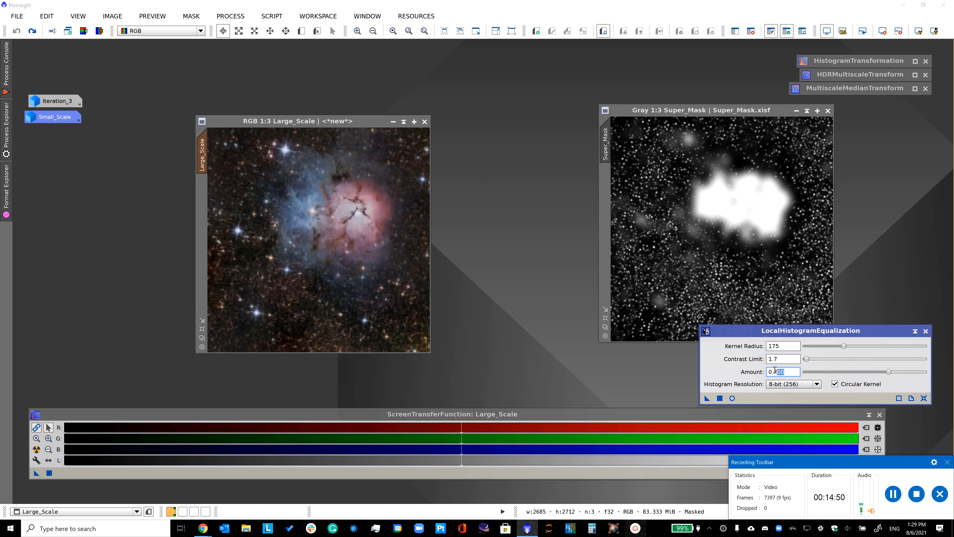
left_click(437, 245)
left_click(717, 398)
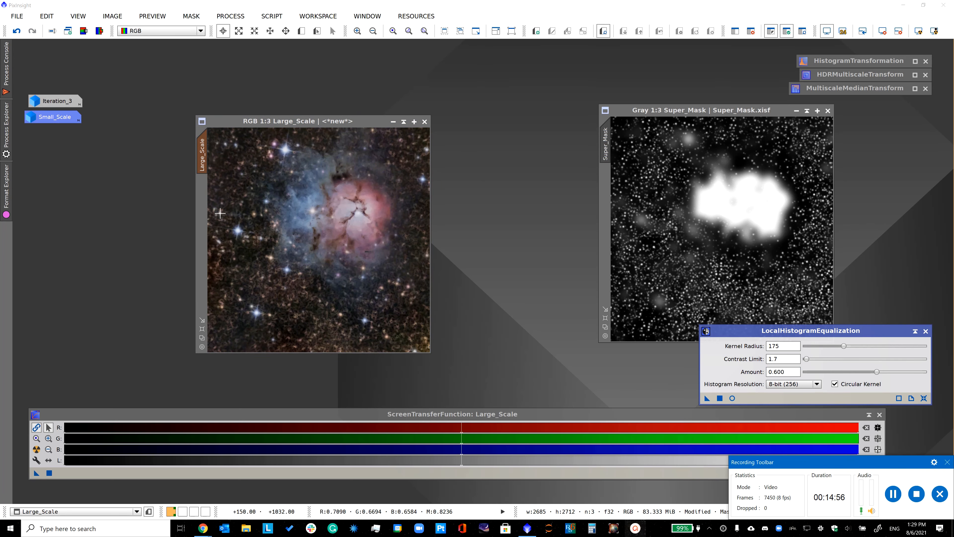
left_click(16, 31)
left_click(32, 32)
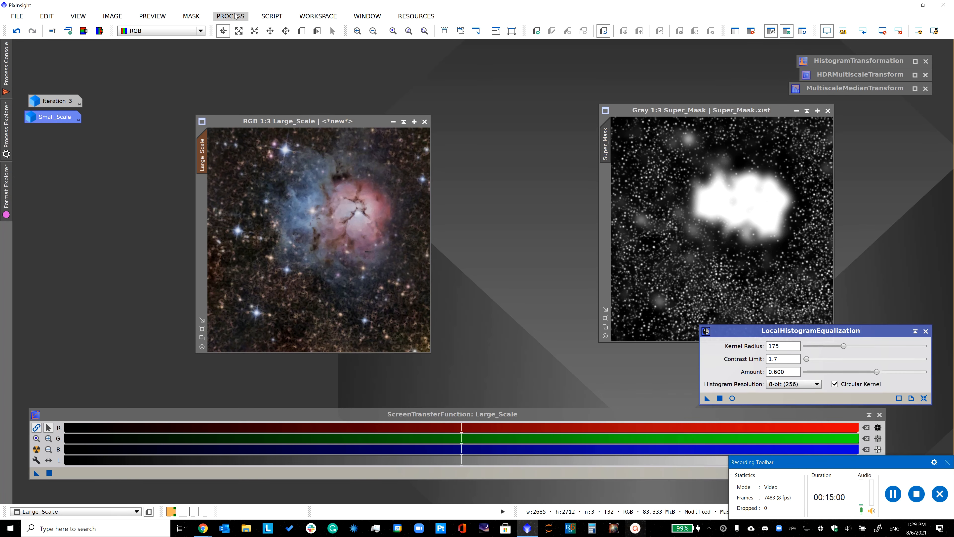
- Open CurvesTransformation, reset its curves, and start a real-time preview of Large_Scale
left_click(245, 16)
mouse_move(301, 20)
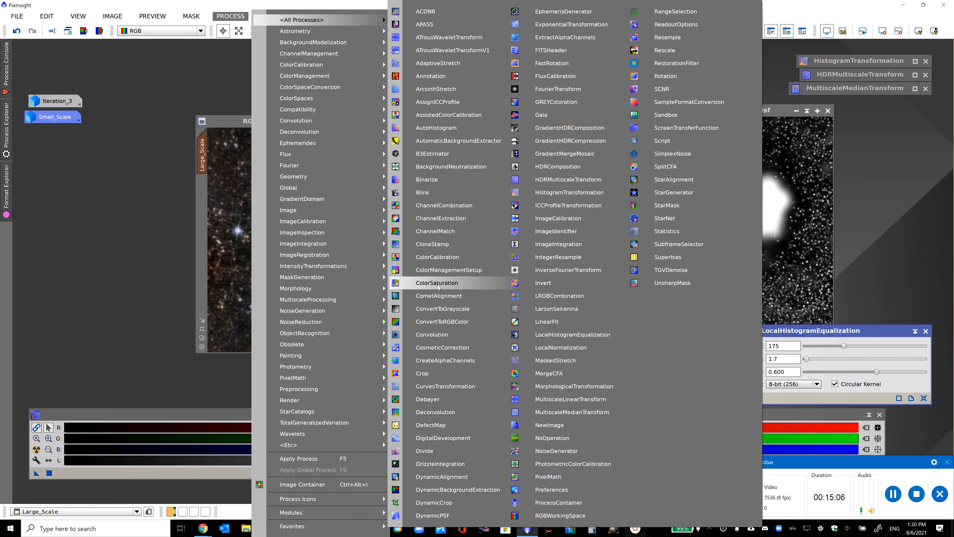
left_click(433, 387)
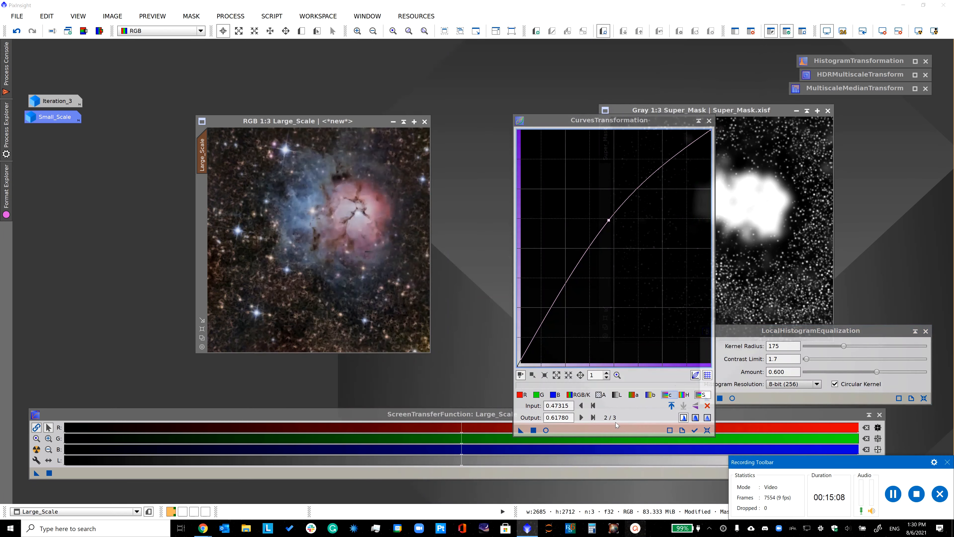
left_click(707, 431)
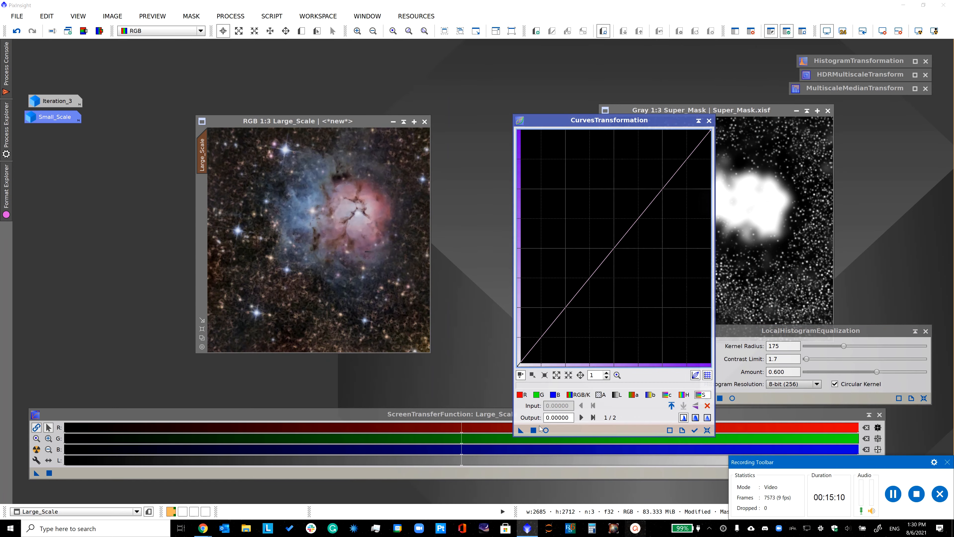
left_click(546, 430)
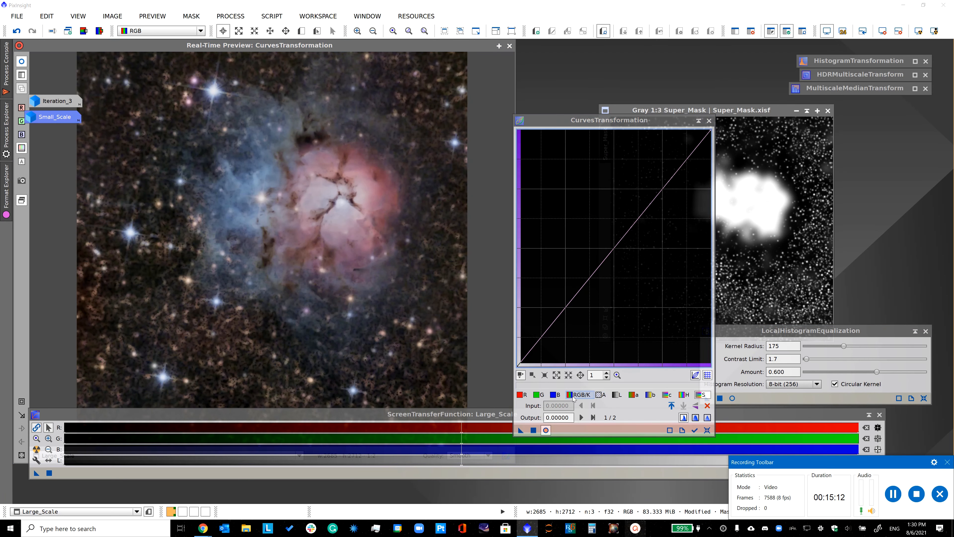
- Try raising the RGB/K curve at about input 0.586, output 0.634, and delete that point
left_click(627, 215)
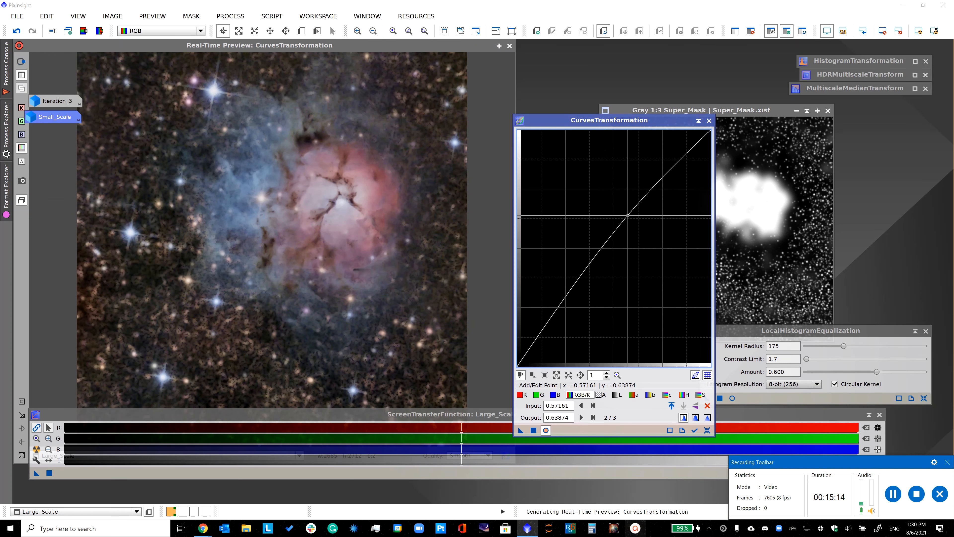
left_click_drag(627, 215, 631, 216)
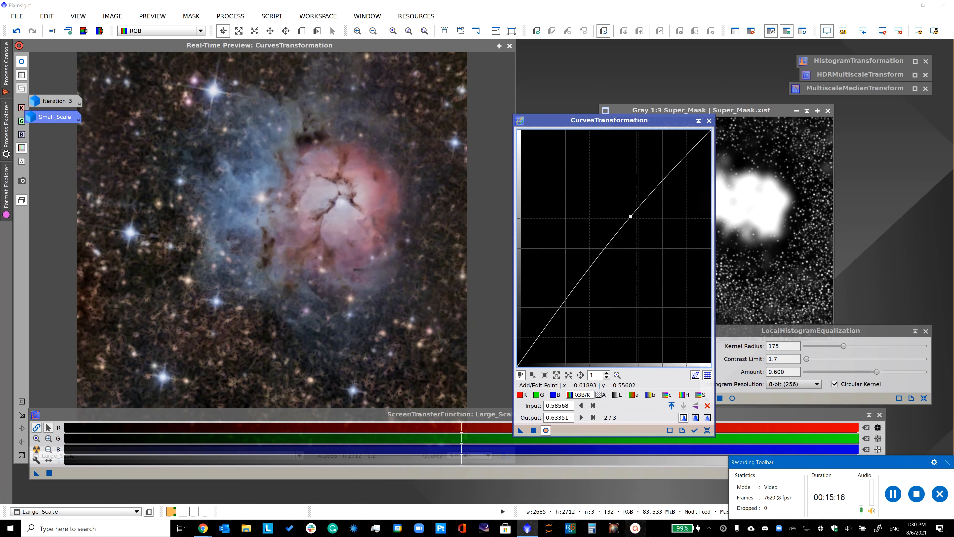
left_click(707, 405)
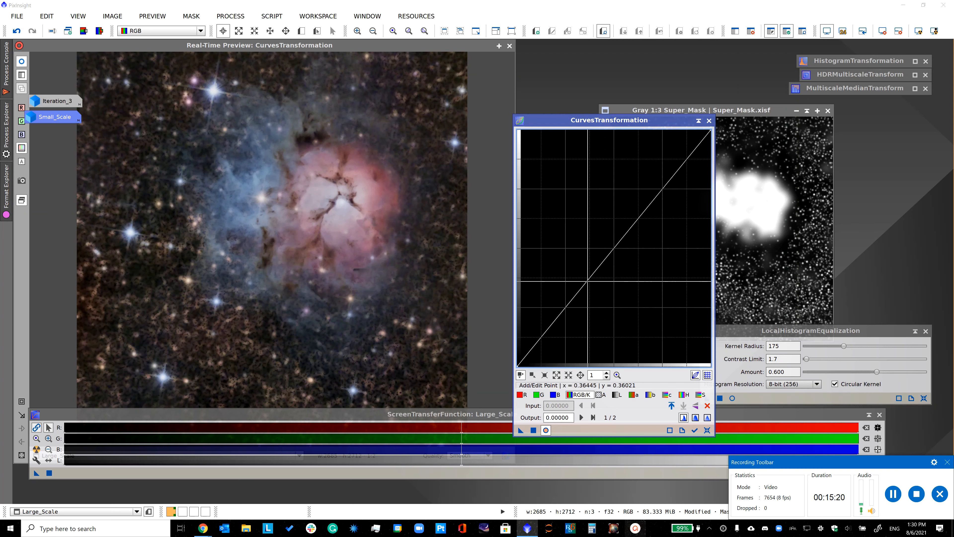
- Raise RGB/K from about 0.353 to 0.372 and saturation from 0.465 to 0.586, apply the curves to Large_Scale, and close CurvesTransformation and its preview
left_click(587, 280)
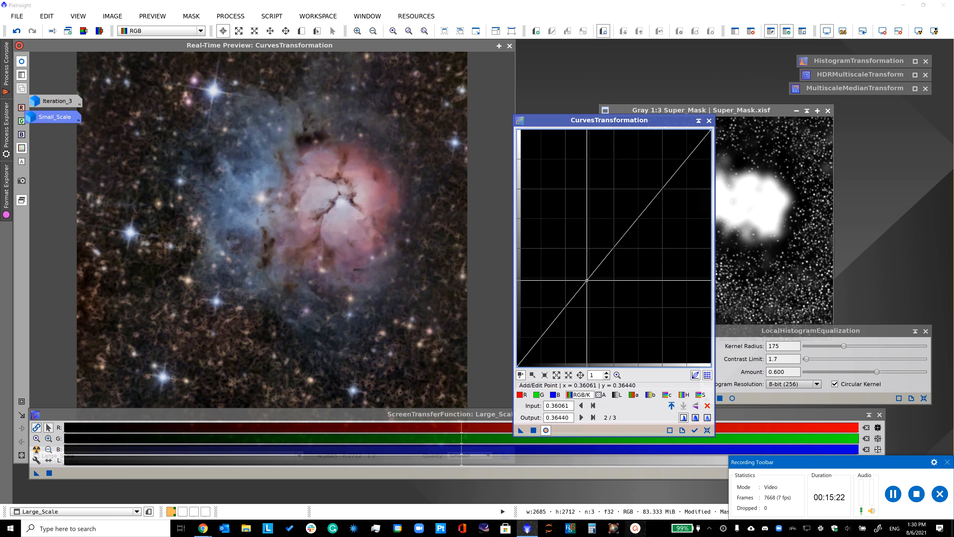
left_click_drag(587, 280, 585, 279)
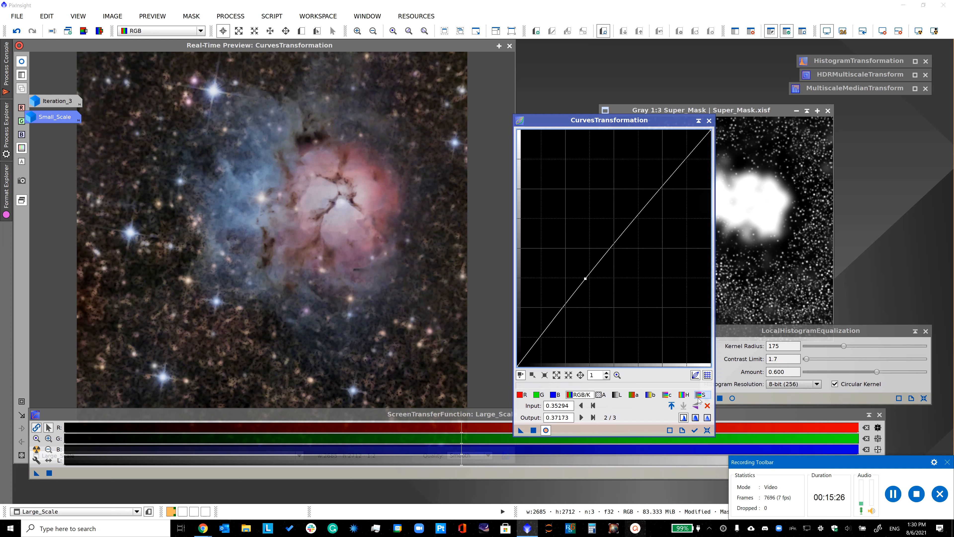
left_click_drag(585, 279, 606, 228)
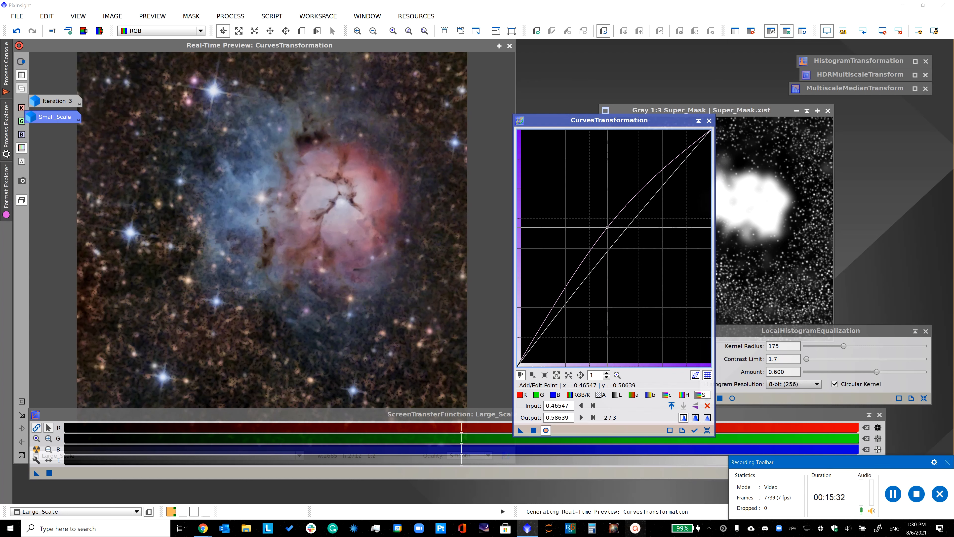
left_click(532, 430)
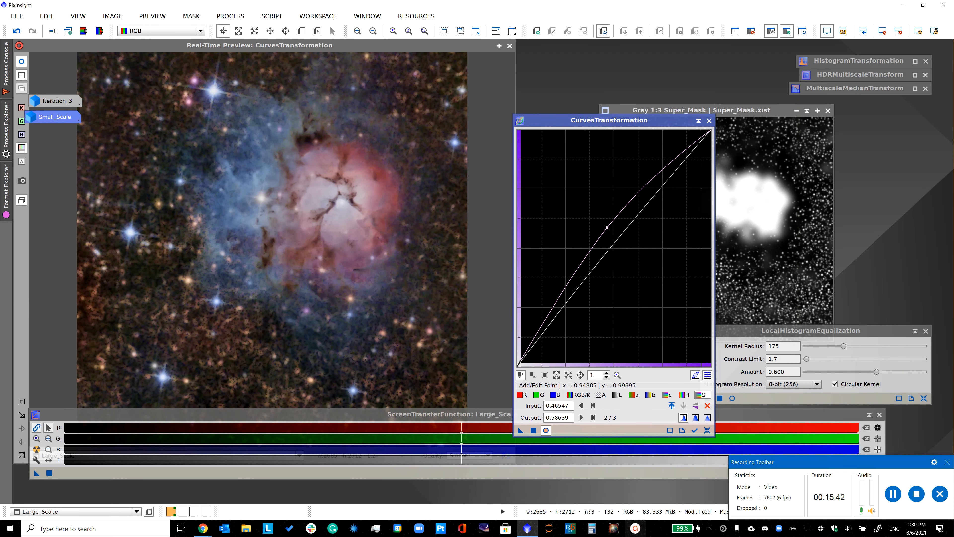
left_click(709, 121)
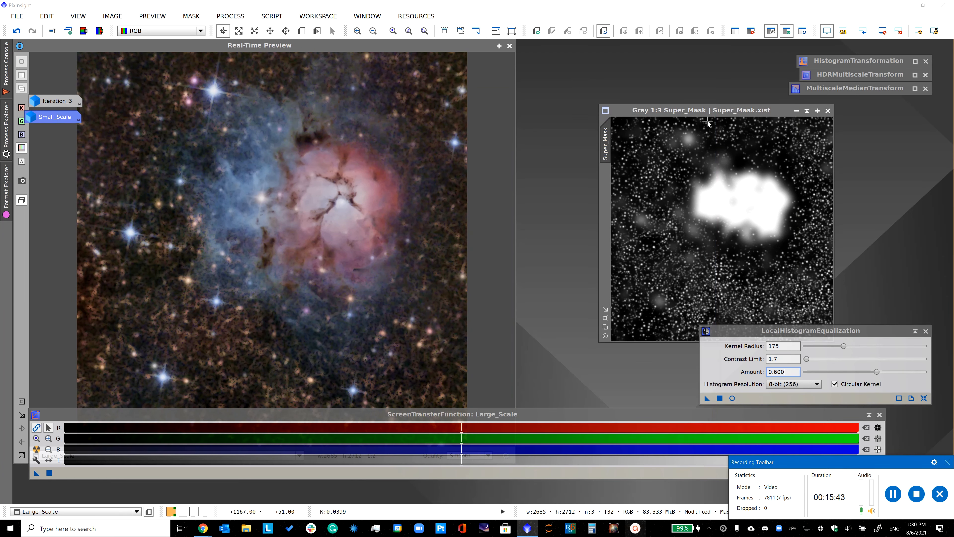
left_click(509, 46)
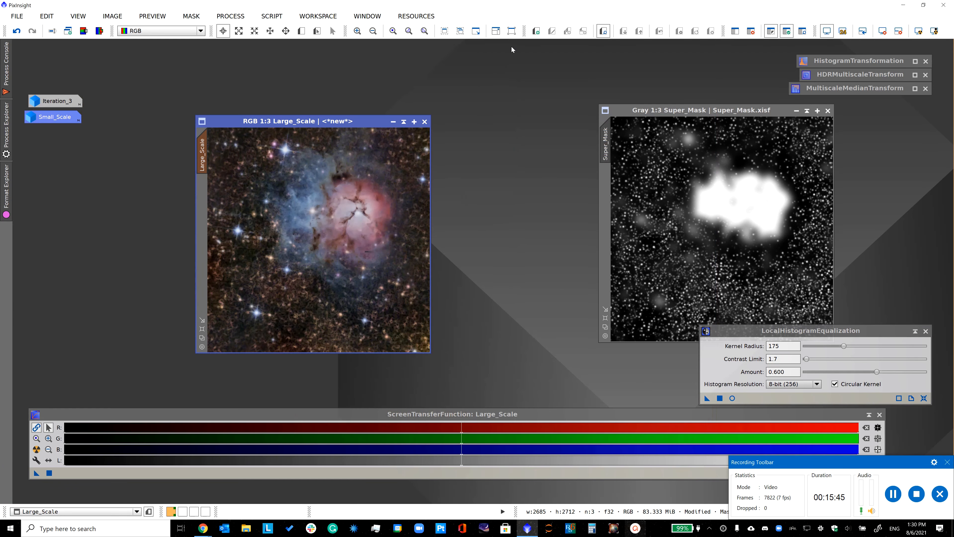
- Show the mask overlay on Large_Scale and remove the mask from the image
left_click(197, 15)
left_click(220, 86)
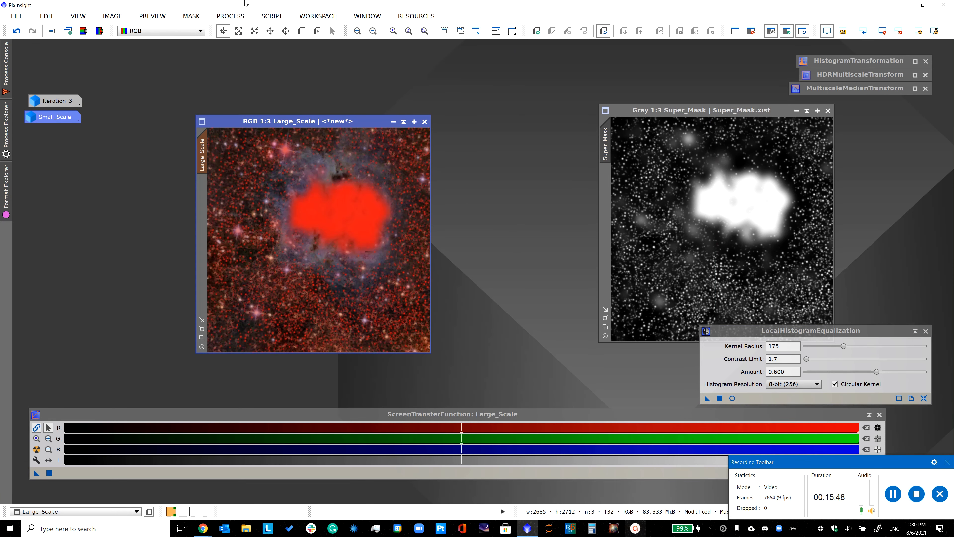
left_click(192, 15)
left_click(213, 47)
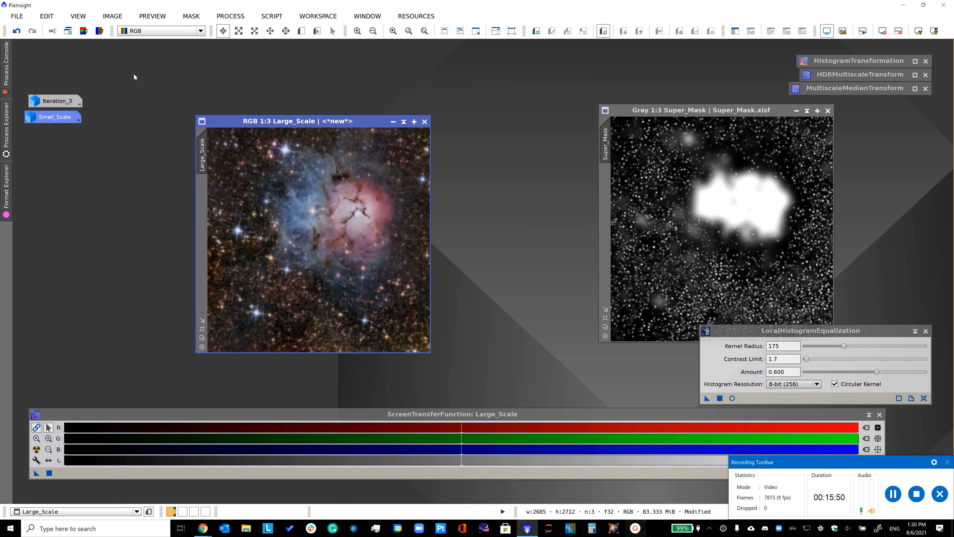
- Restore the Iteration_3 image and set up PixelMath to rescale the result and replace the target image
double_click(48, 102)
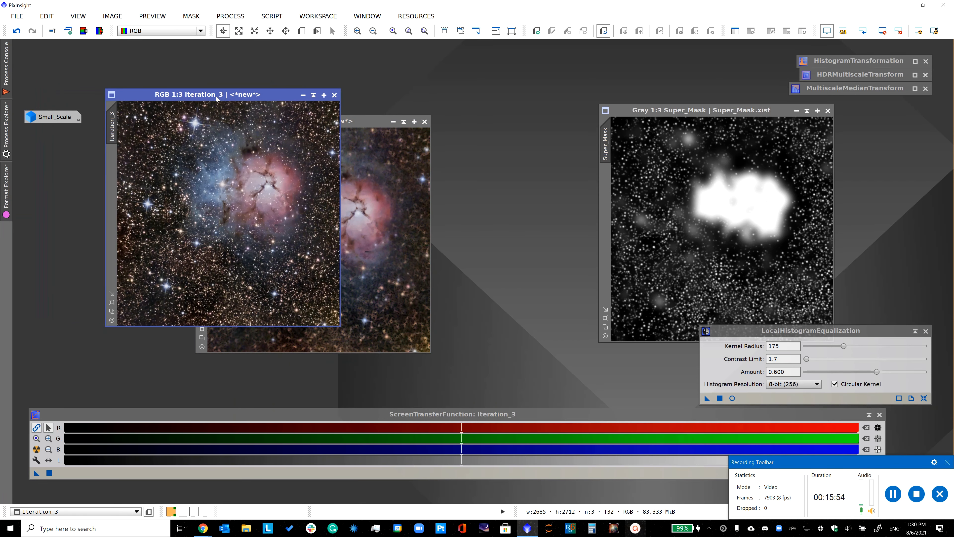
left_click(231, 16)
mouse_move(285, 19)
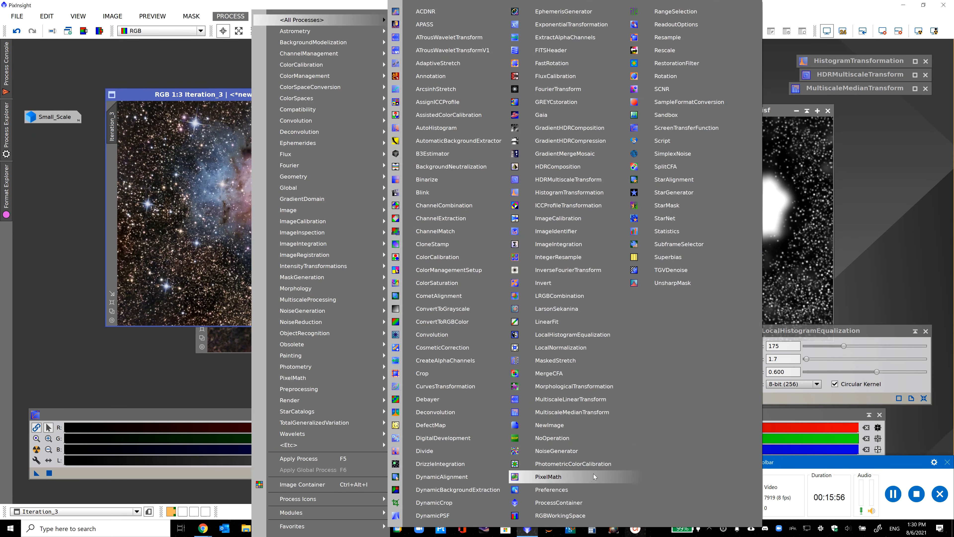
left_click(591, 477)
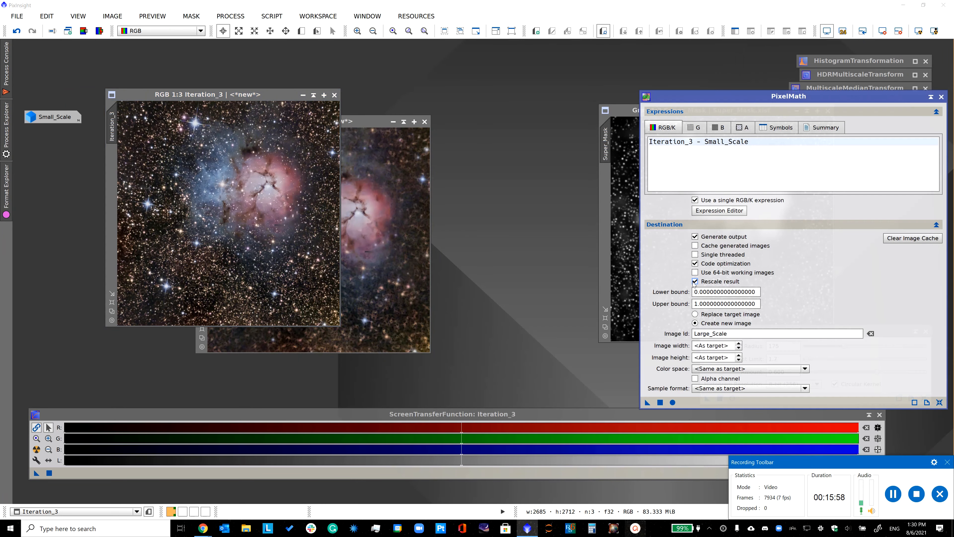
left_click(695, 314)
- Replace the PixelMath RGB/K expression with Iteration_3 + Large_Scale + Small_Scale
left_click(718, 210)
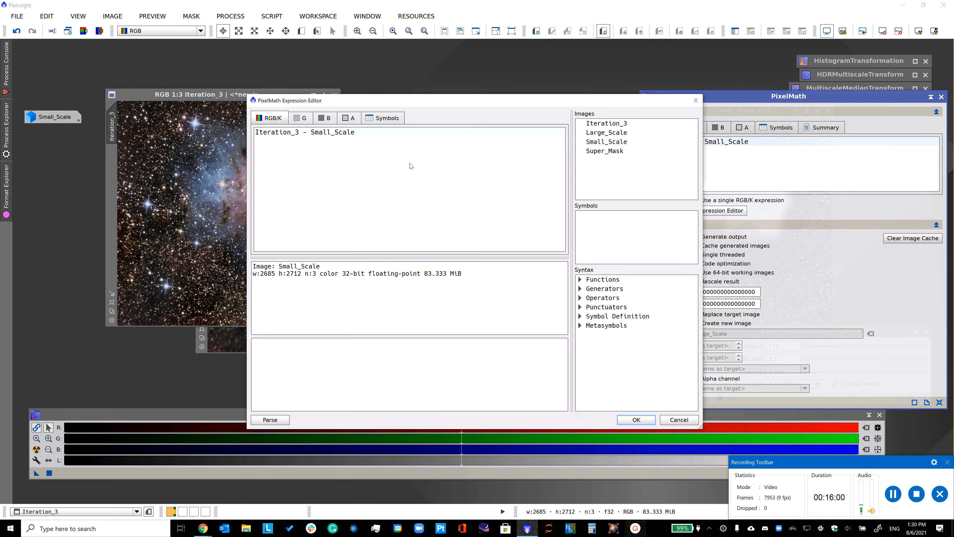
left_click_drag(393, 144, 276, 128)
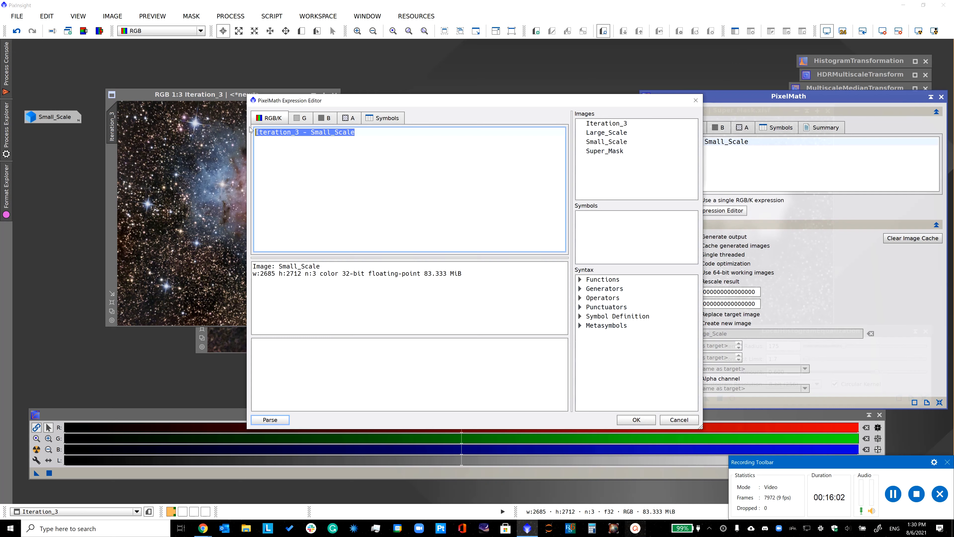
key("Delete")
double_click(612, 124)
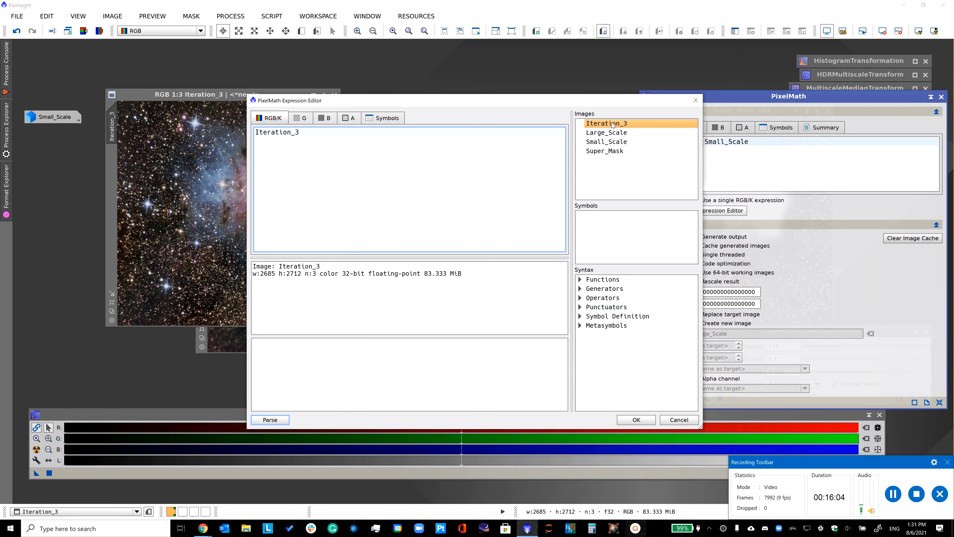
double_click(608, 133)
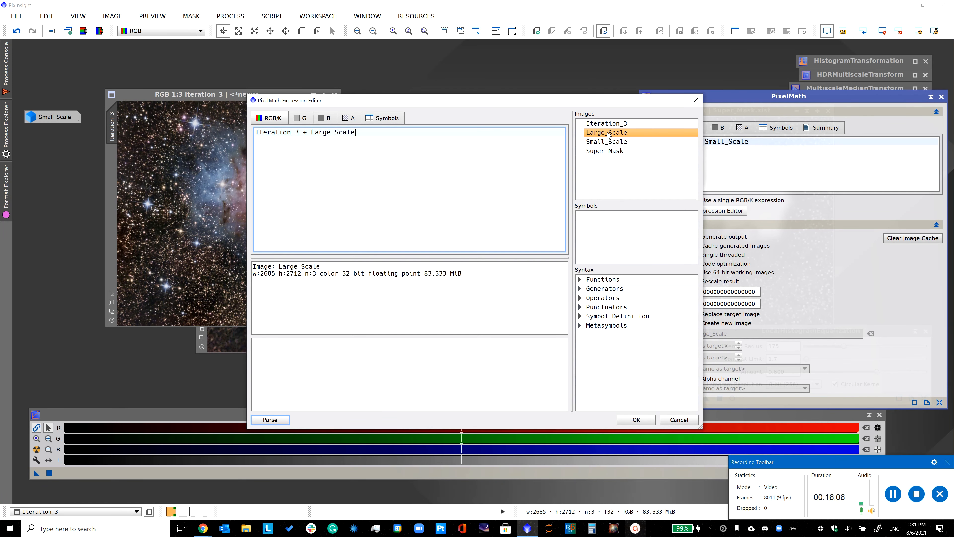
double_click(607, 142)
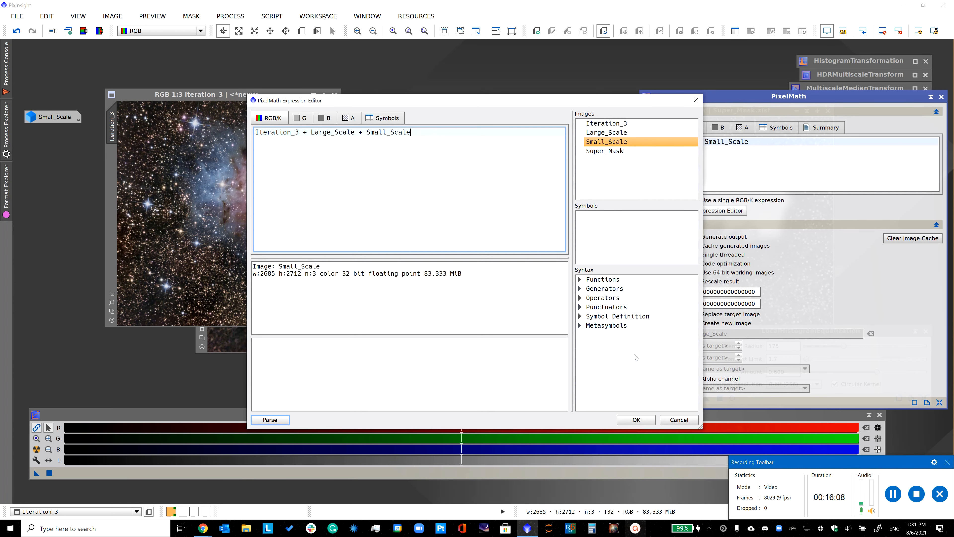
left_click(636, 419)
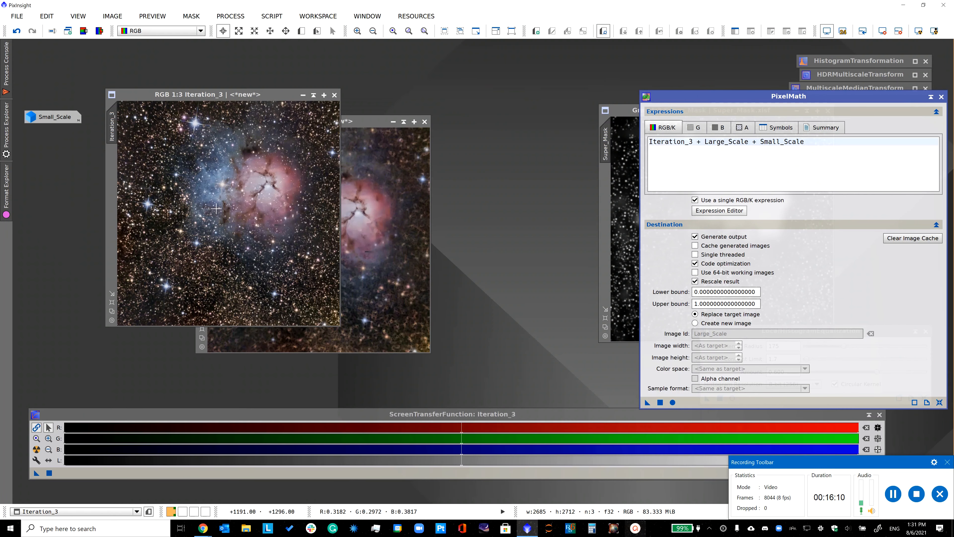
- Apply the PixelMath expression to Iteration_3 and compare the image before and after the operation
left_click(660, 401)
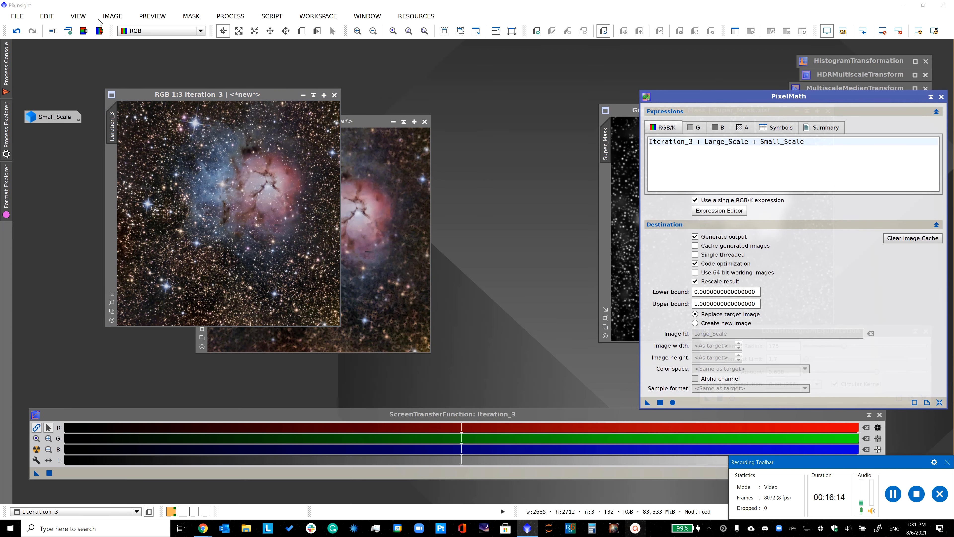
left_click(17, 30)
left_click(32, 30)
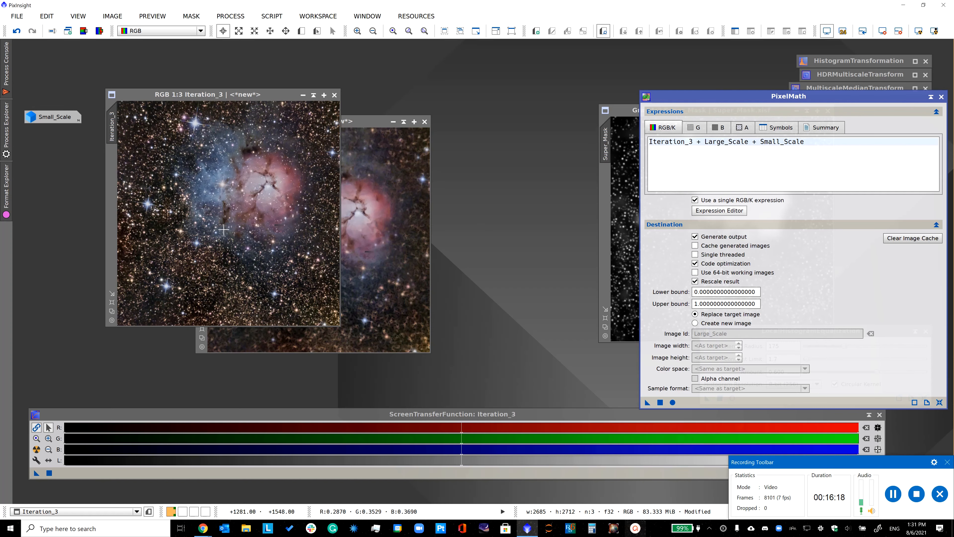
left_click(272, 196)
scroll(272, 195, "down", 1)
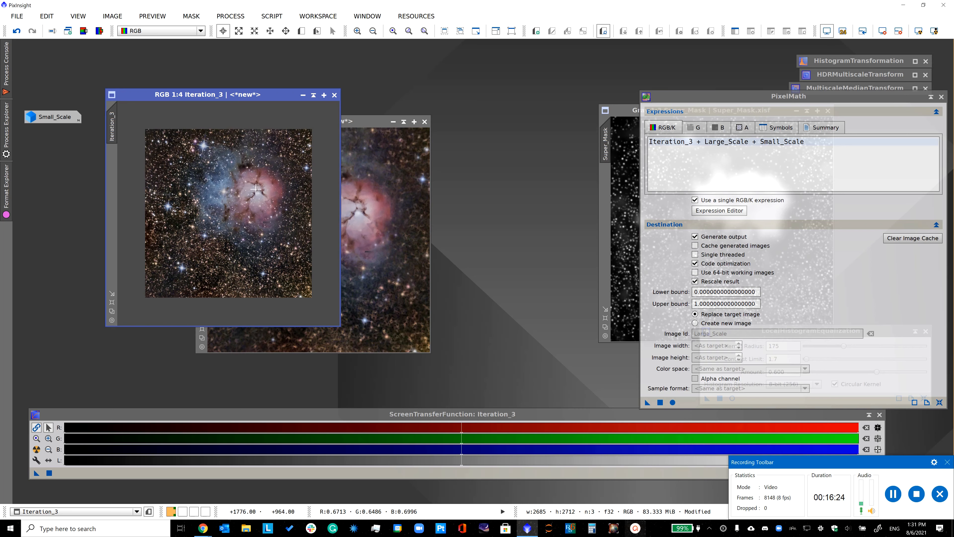
scroll(255, 189, "up", 1)
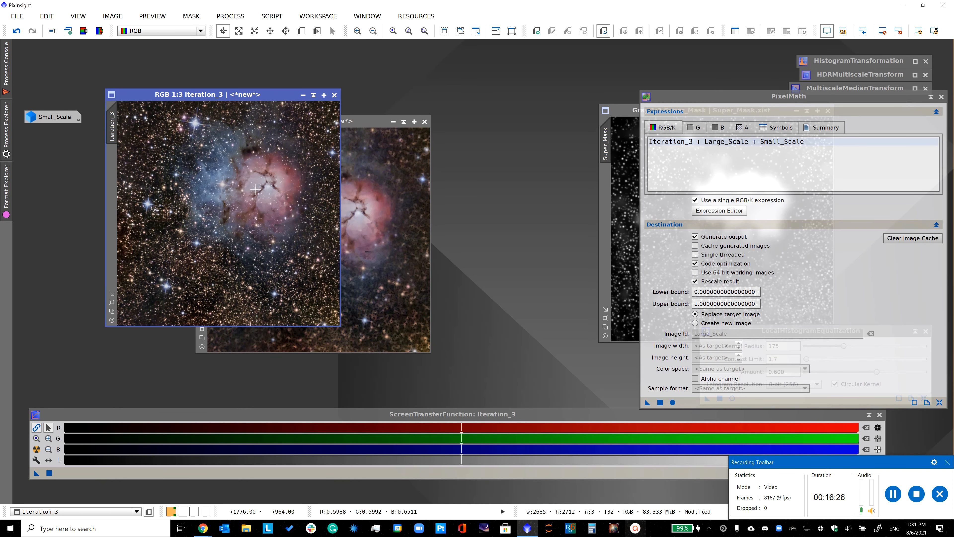
- Save the image as Iteration_3.xisf in the editing folder, accepting the default format options
left_click(17, 16)
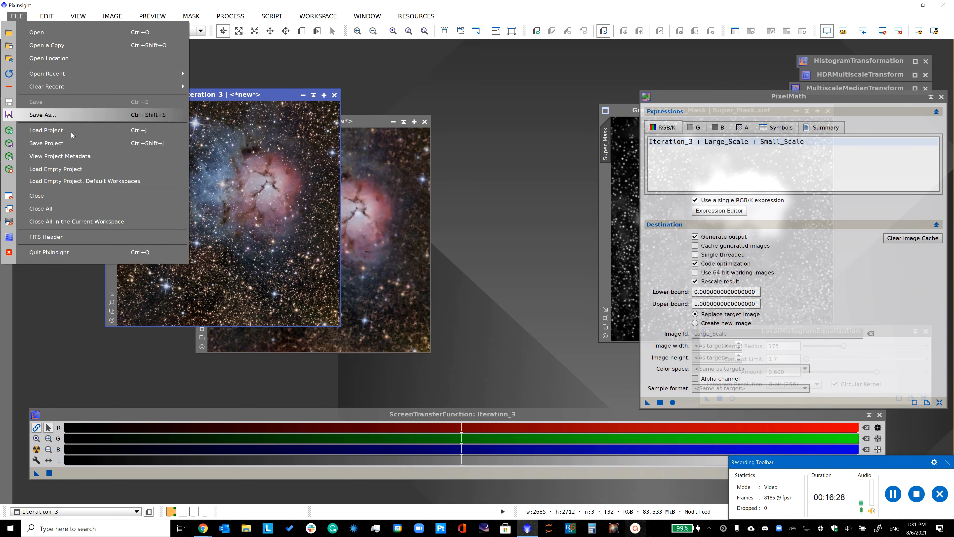
left_click(53, 118)
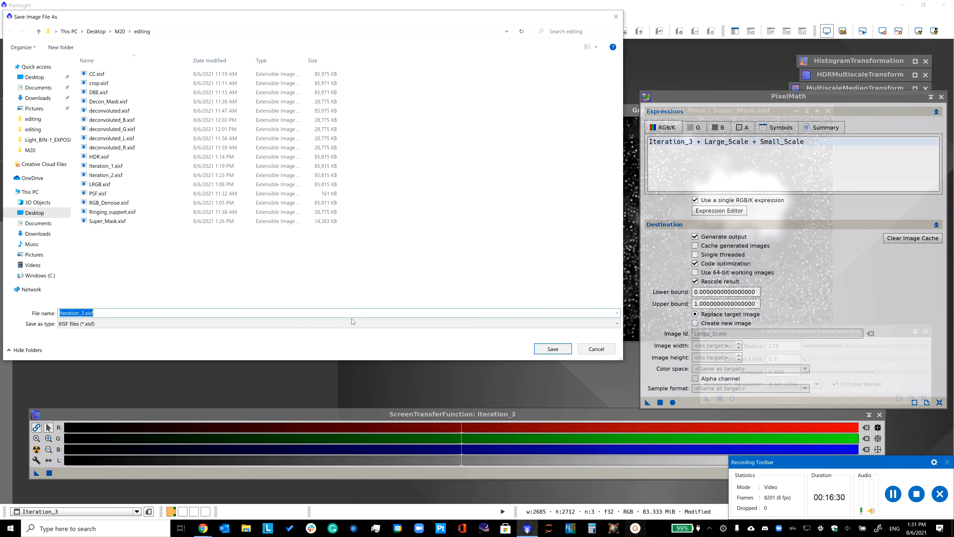
left_click(539, 352)
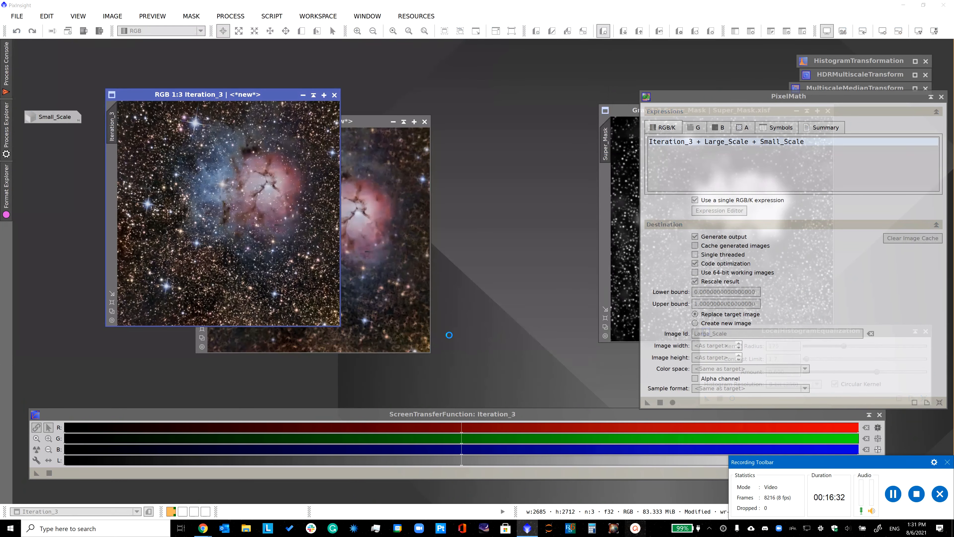
left_click(495, 380)
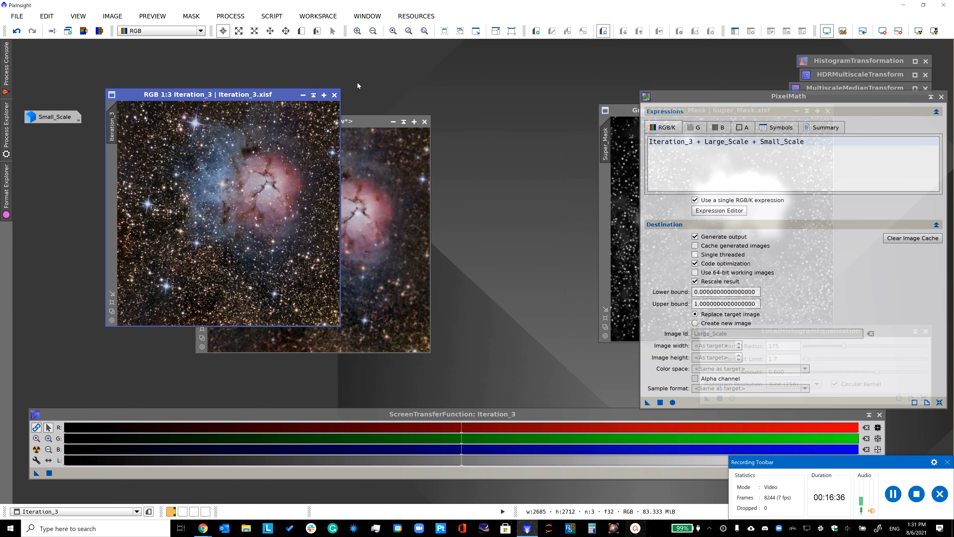
- Close the Large_Scale and Small_Scale images without saving them, and minimize PixelMath
left_click(425, 121)
left_click(454, 288)
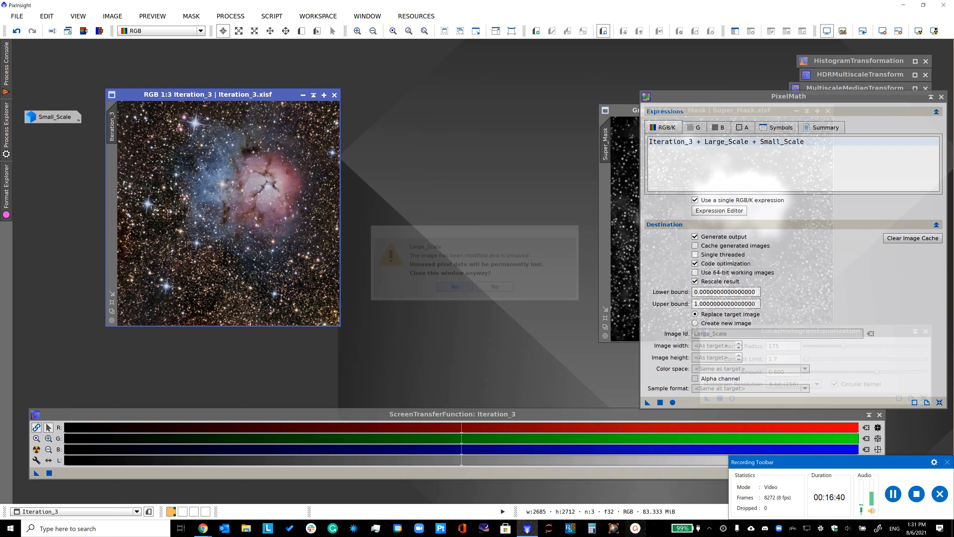
double_click(47, 118)
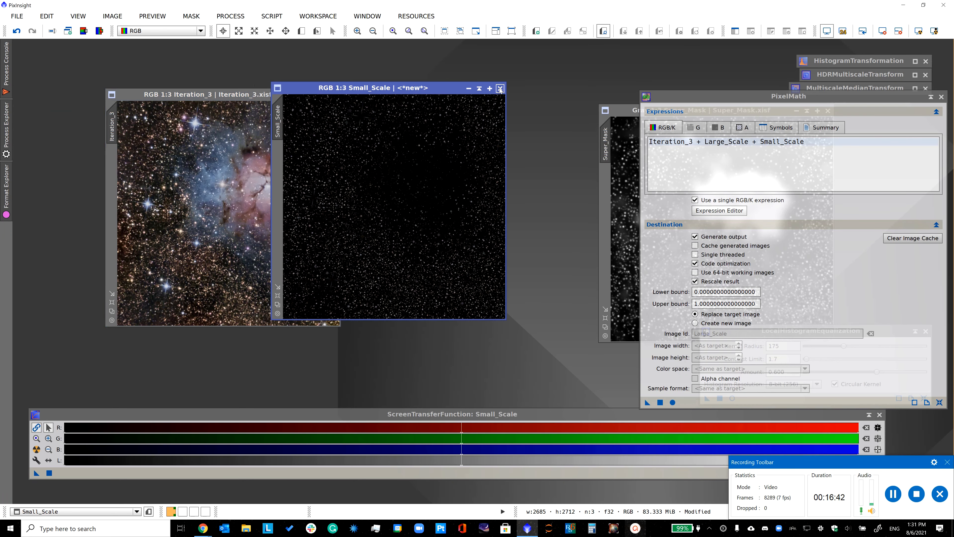
left_click(500, 89)
left_click(453, 287)
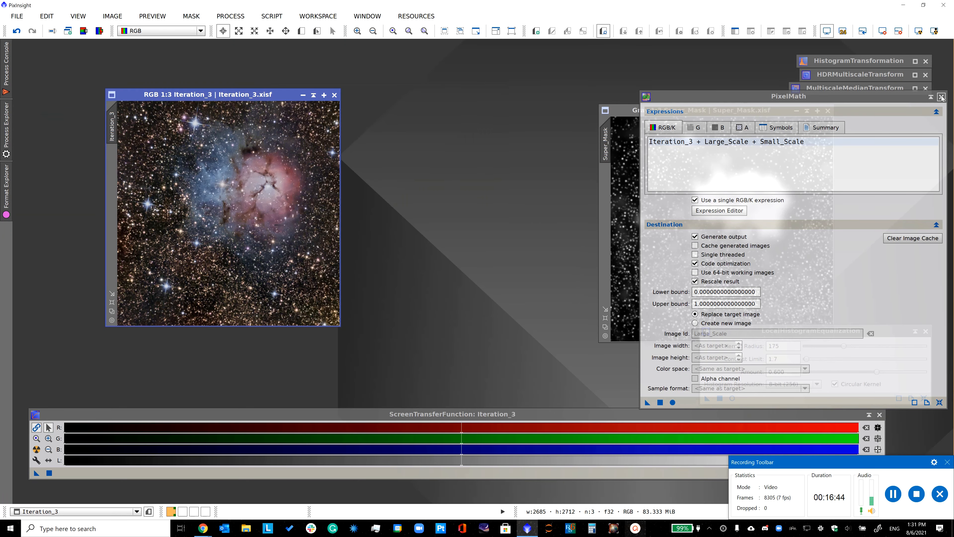
left_click(941, 97)
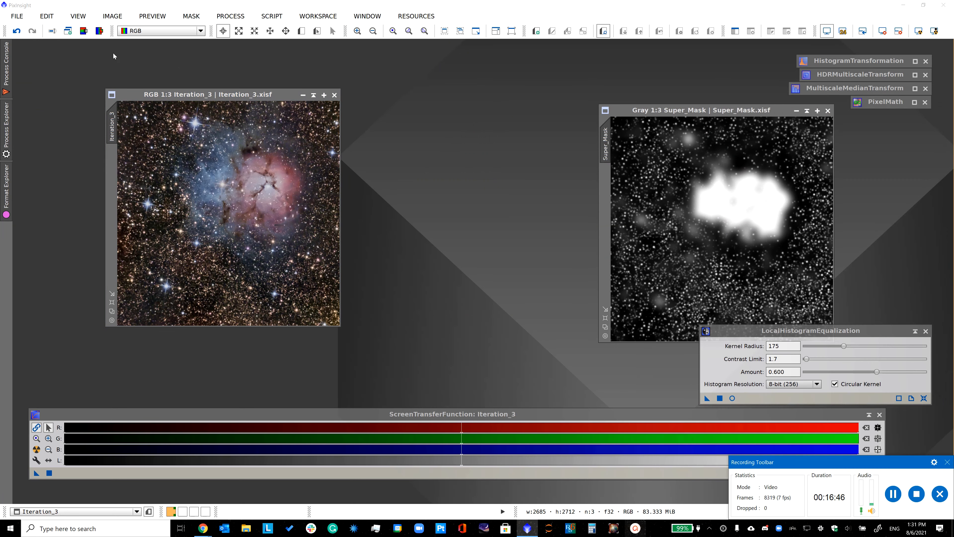
- Duplicate Iteration_3, close the original image, and move the clone into its place
left_click(66, 32)
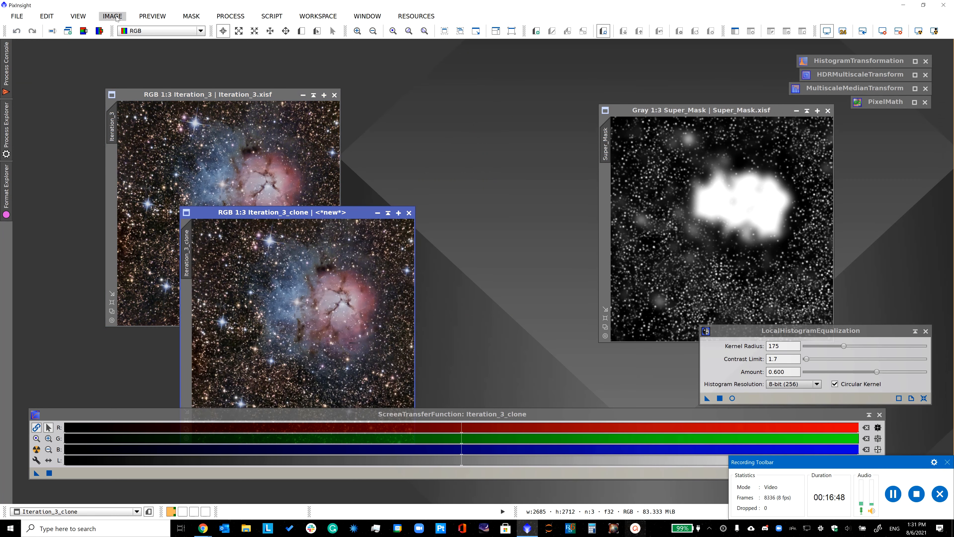
left_click(335, 95)
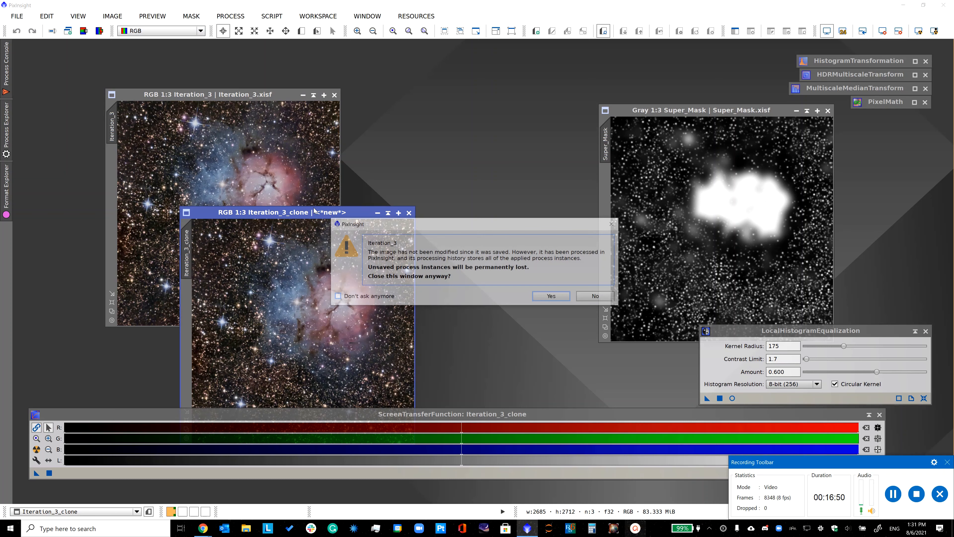
left_click(551, 299)
left_click_drag(292, 217, 176, 134)
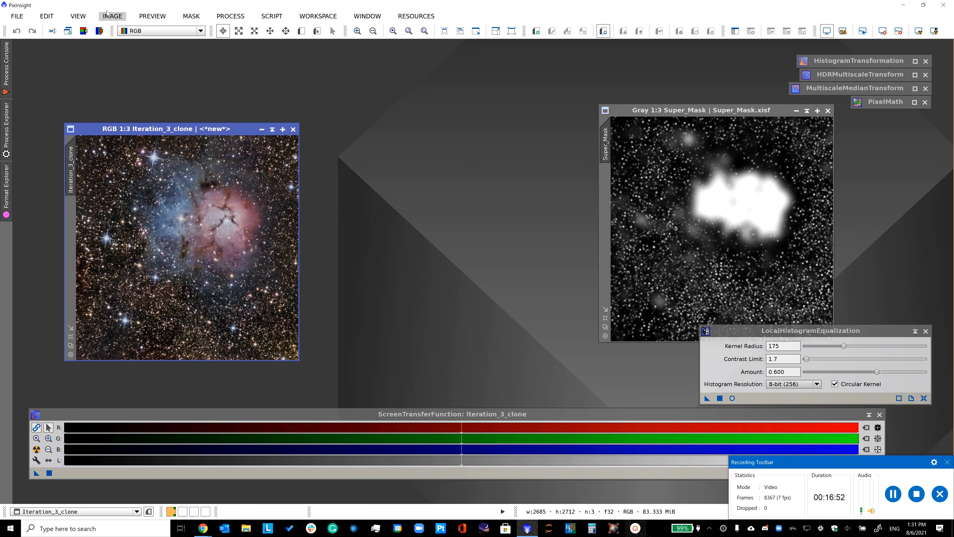
- Set the clone's image identifier to Iteration_3
left_click(112, 16)
left_click(136, 93)
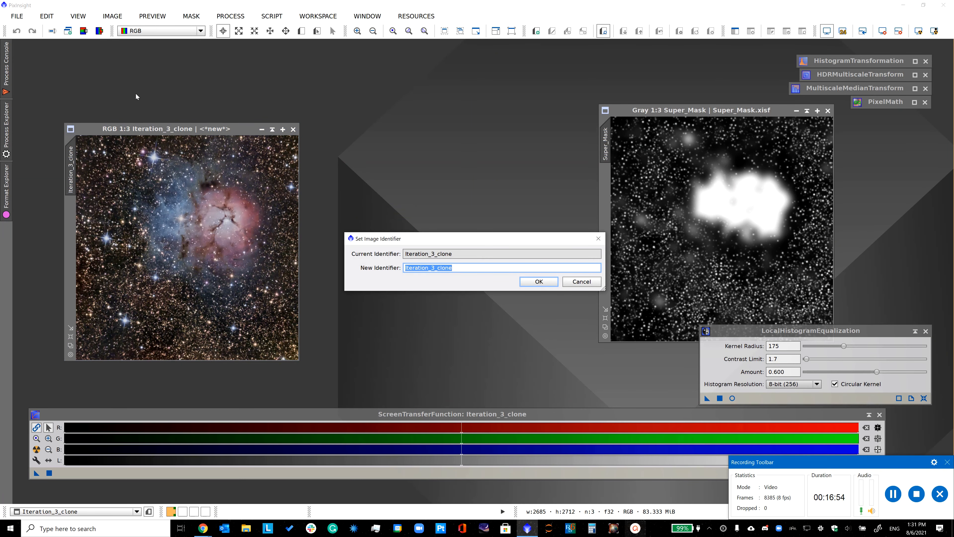
type("Iter")
key("Return")
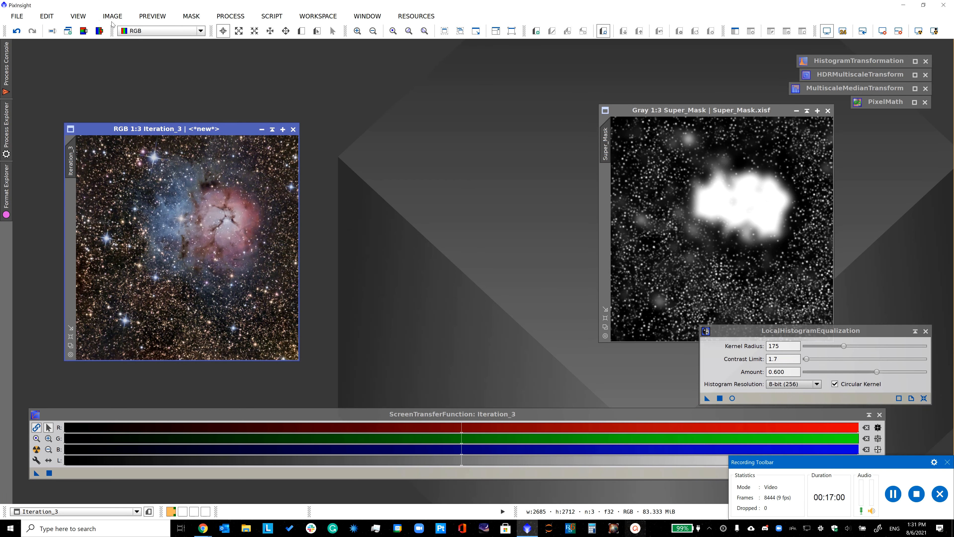
- Change the image identifier to Iteration_4
left_click(121, 15)
left_click(122, 87)
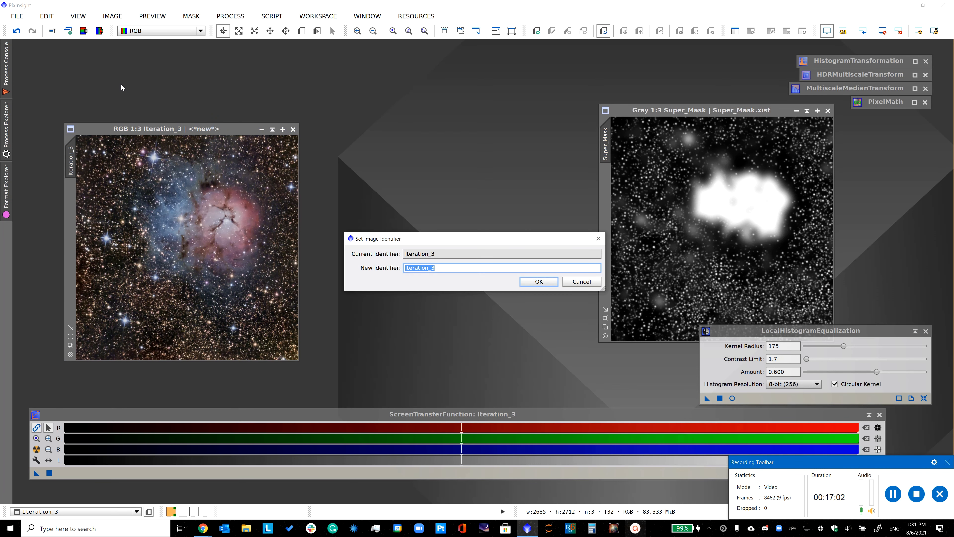
type("Iteration_4")
key("Return")
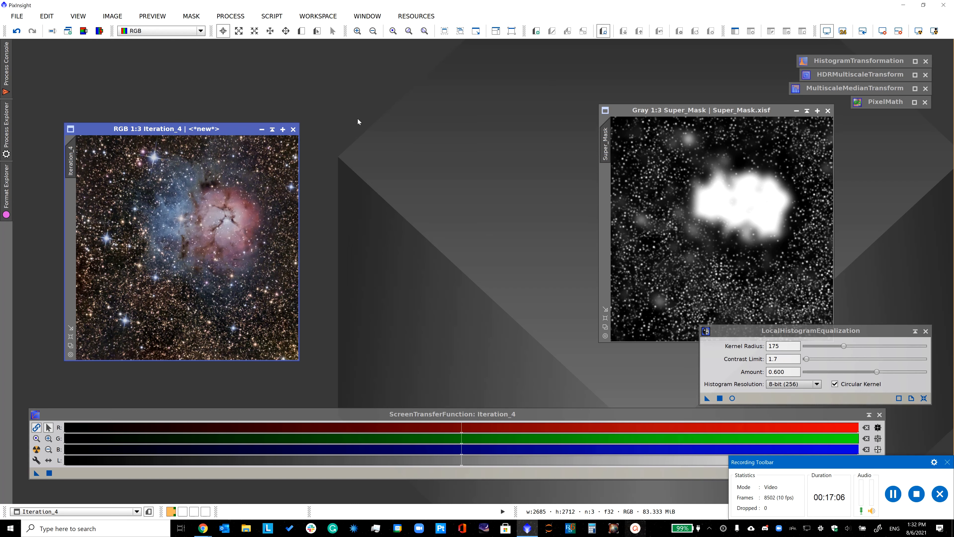
- Duplicate Iteration_4, rename the copy Small_Scale, and place it beside the original
left_click(68, 31)
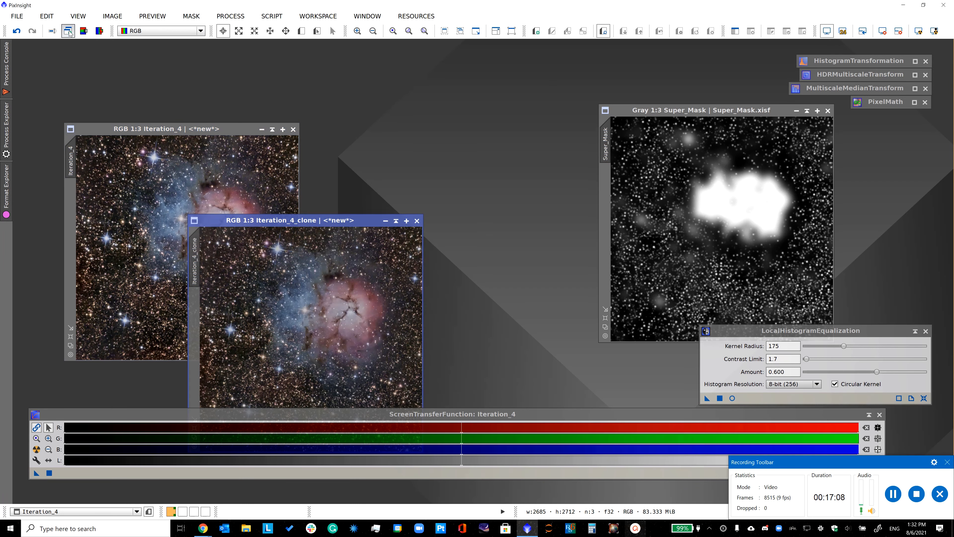
left_click(112, 15)
left_click(120, 92)
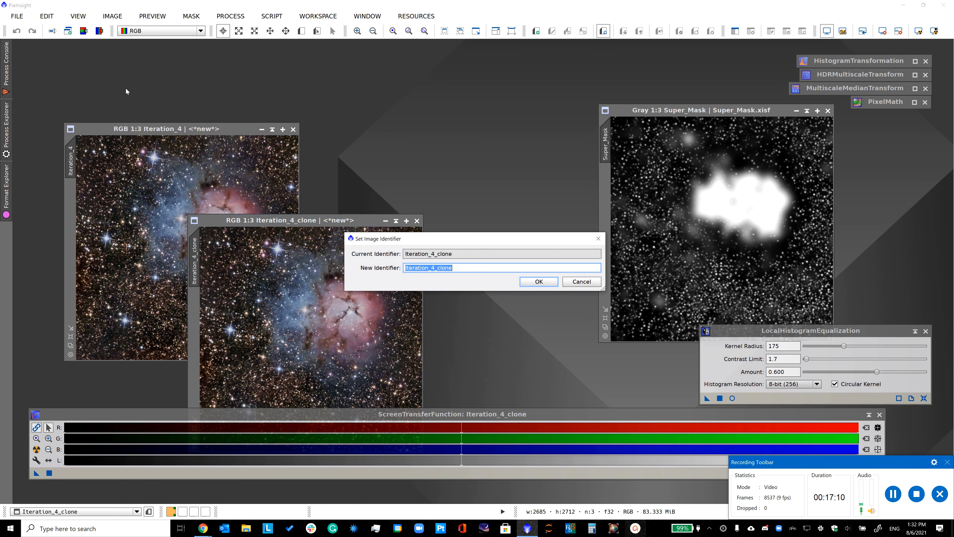
type("Small_Scale")
key("Return")
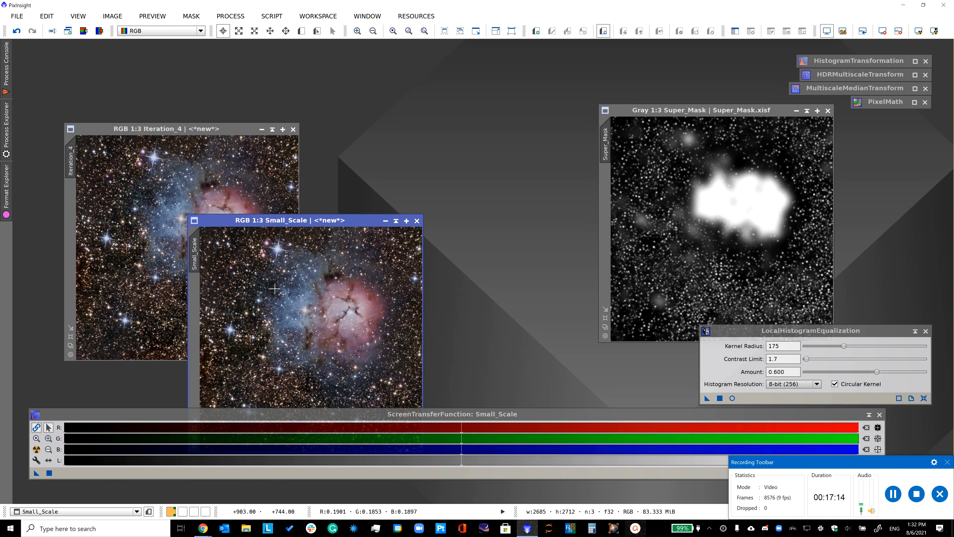
left_click_drag(261, 220, 373, 128)
- Apply MultiscaleMedianTransform with five layers and the residual layer disabled to Small_Scale, and minimize the process
double_click(872, 88)
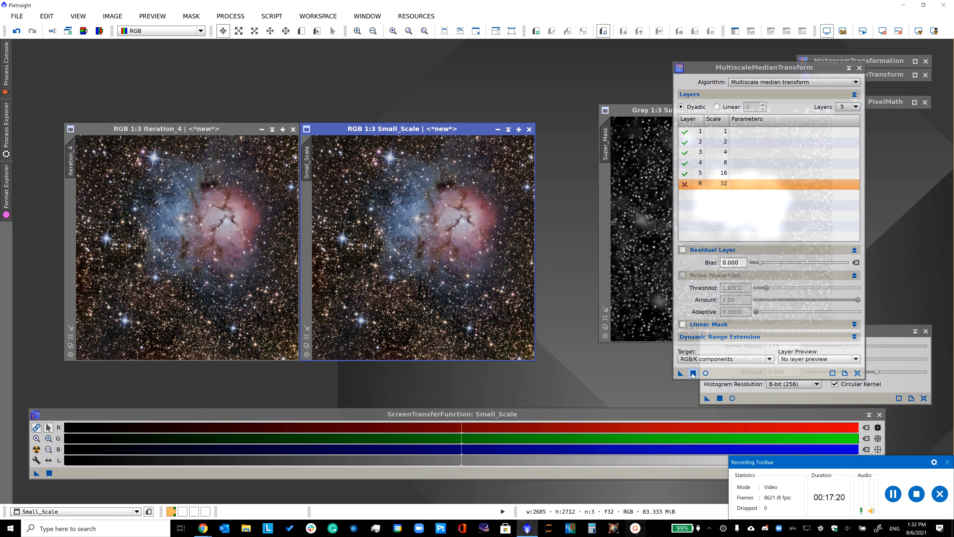
left_click(692, 373)
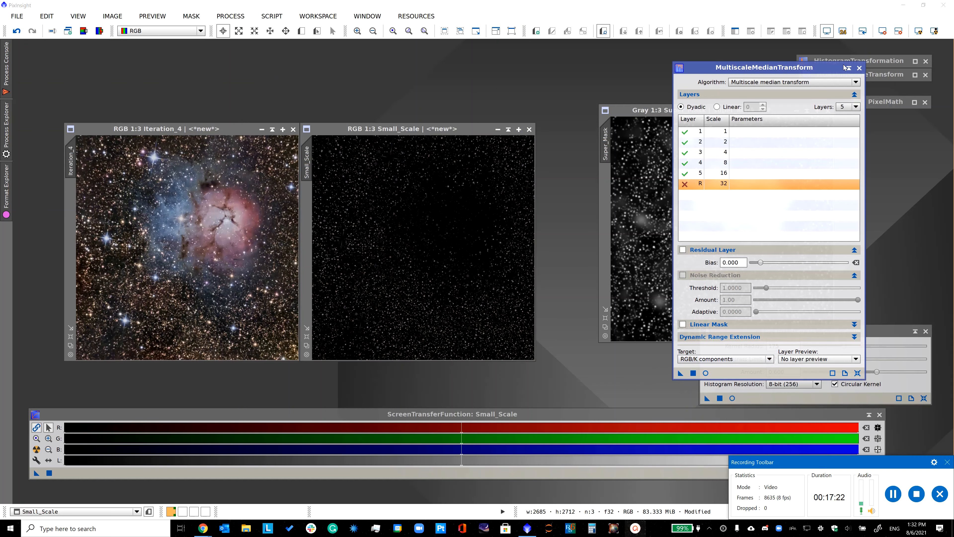
left_click(848, 68)
- Set PixelMath to create a new image named Large_Scale, with result rescaling turned off
double_click(878, 101)
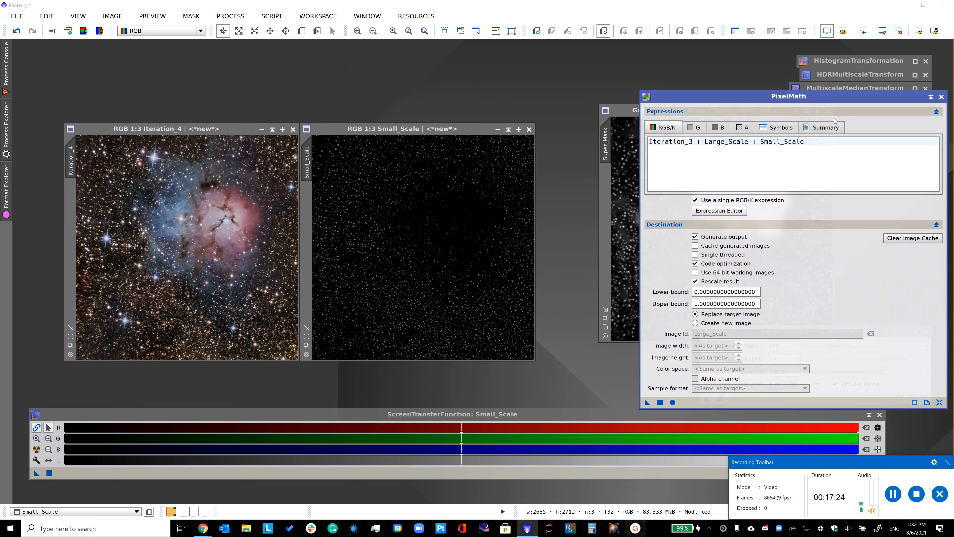
left_click(695, 281)
left_click(695, 323)
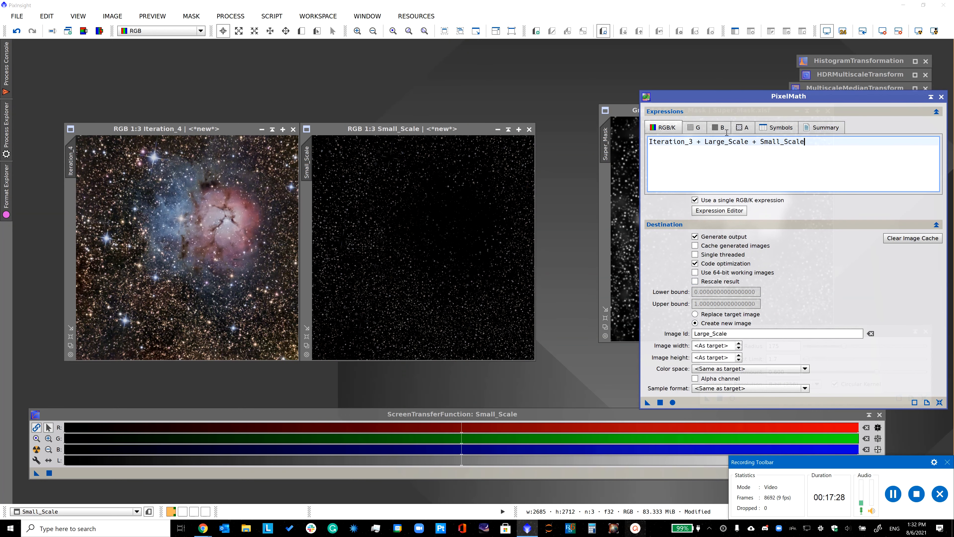
- Generate the Large_Scale image with the PixelMath expression Iteration_4 - Small_Scale, and minimize the process
key("ctrl+a")
key("Delete")
left_click(703, 214)
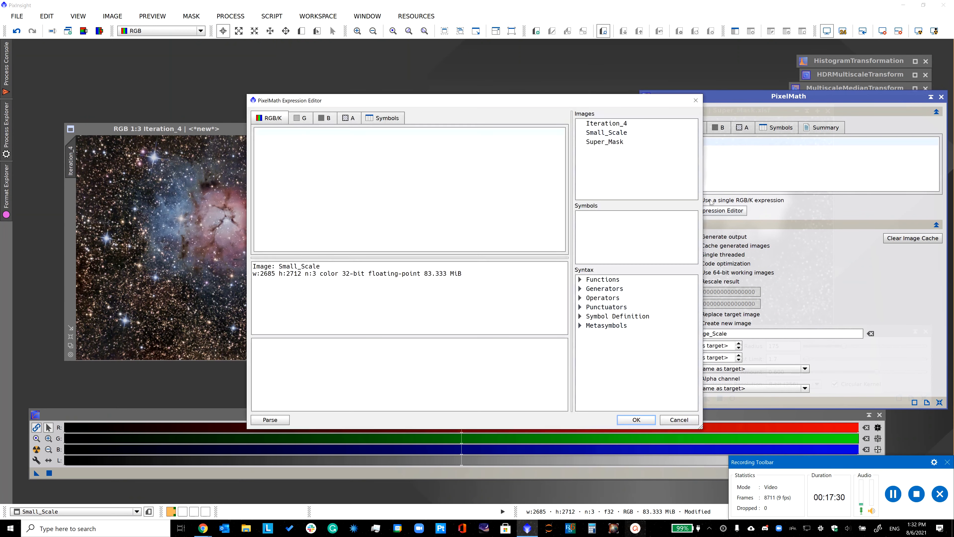
double_click(630, 124)
type("-")
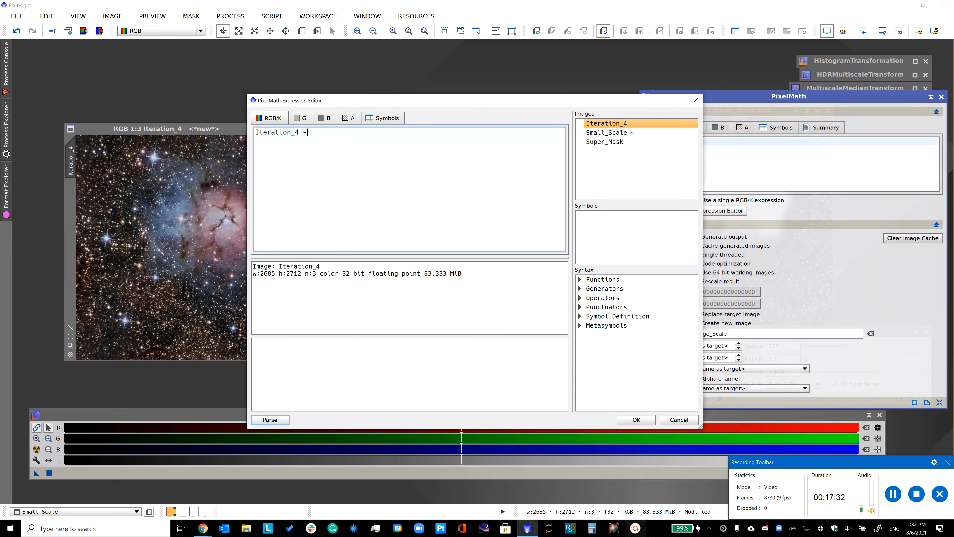
double_click(630, 131)
left_click(635, 420)
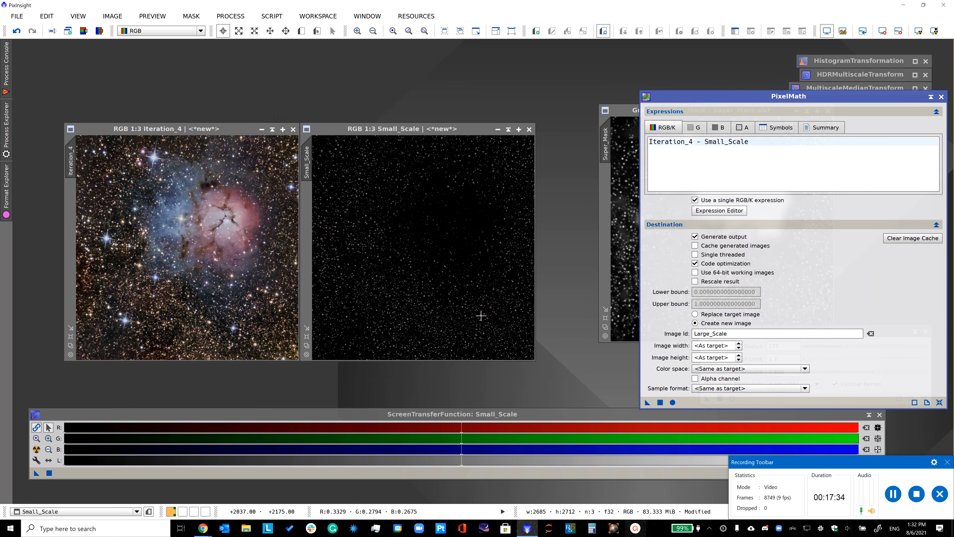
left_click(660, 402)
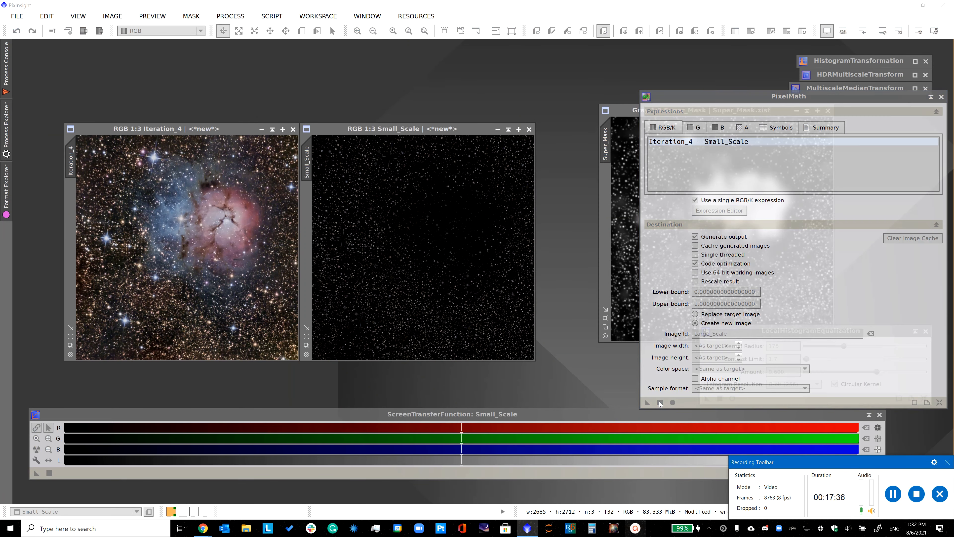
left_click(930, 97)
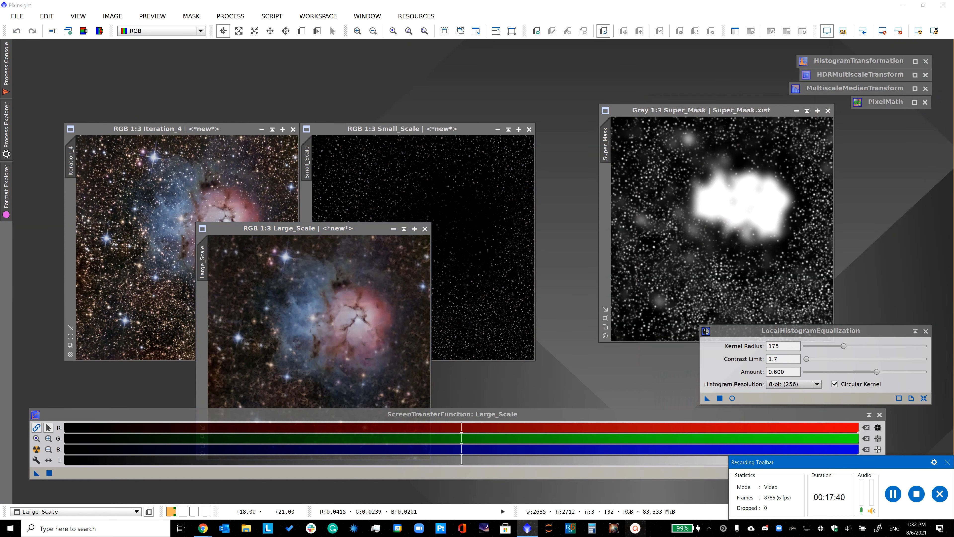
- Iconize the Iteration_4 and Small_Scale images side by side, and move the Large_Scale window clear of them
left_click(262, 129)
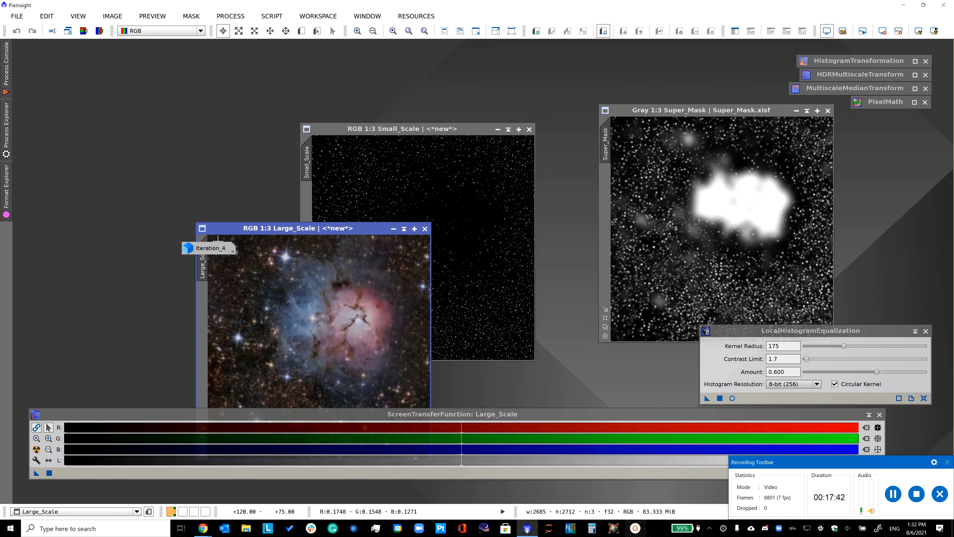
left_click(497, 130)
left_click_drag(434, 250, 133, 119)
left_click_drag(216, 225, 245, 93)
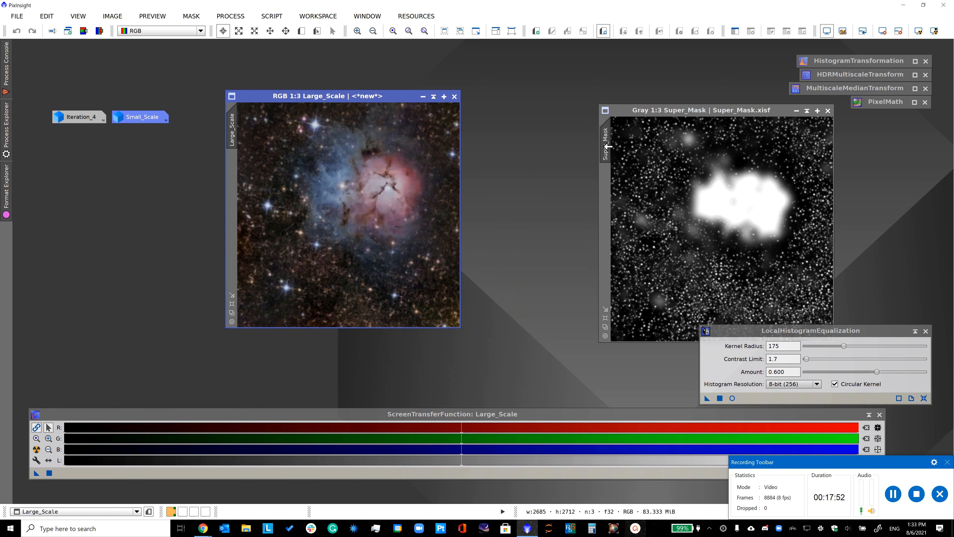
- Apply Super_Mask as the mask of Large_Scale, invert it, and hide the mask overlay
left_click_drag(607, 146, 237, 213)
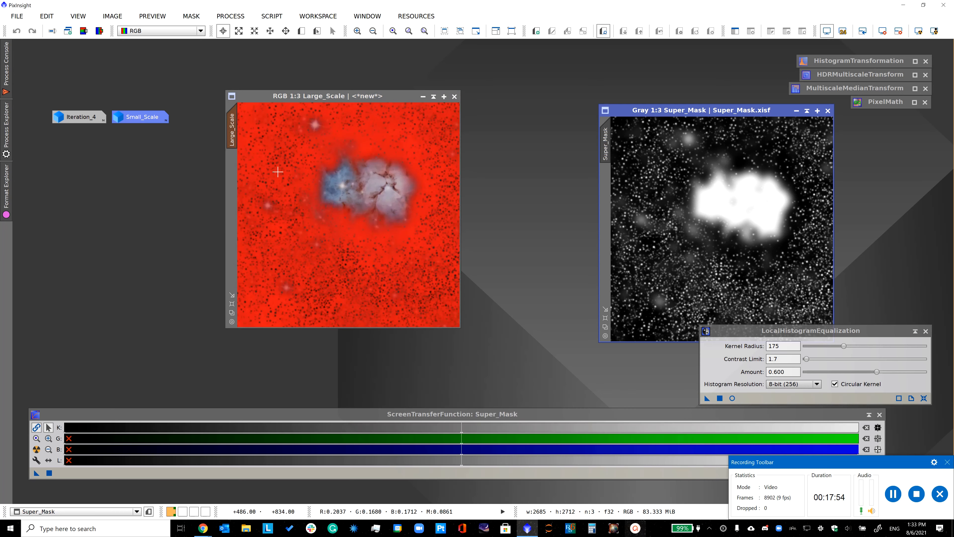
left_click(277, 171)
left_click(191, 16)
left_click(203, 66)
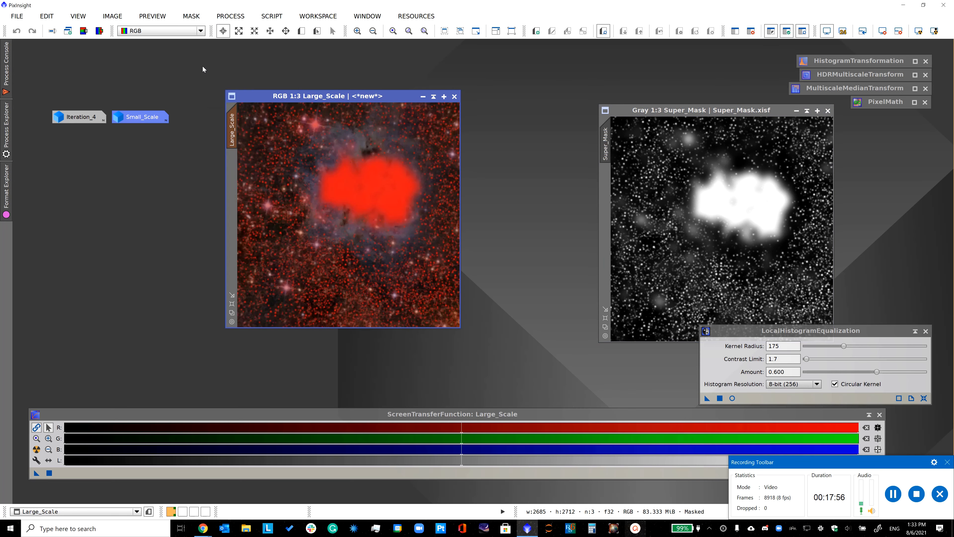
left_click(191, 16)
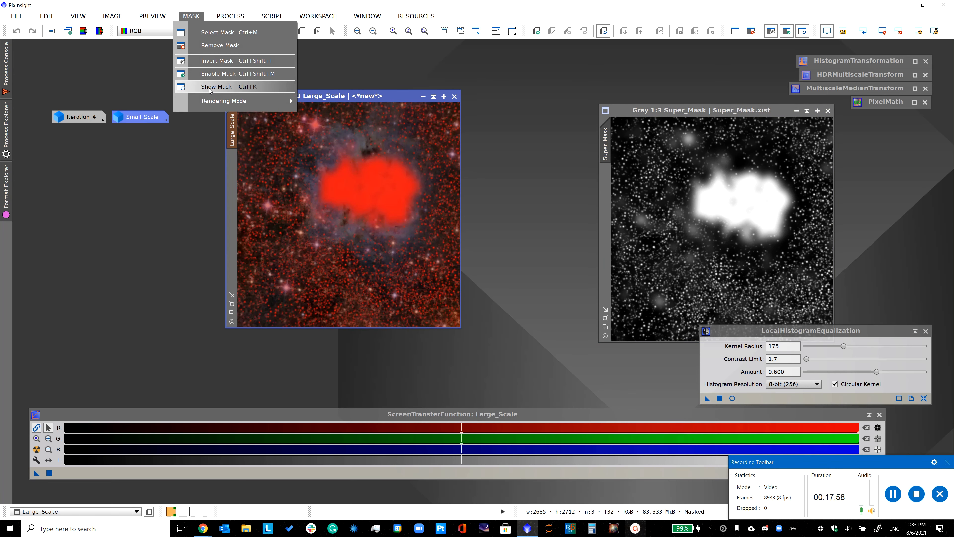
left_click(209, 87)
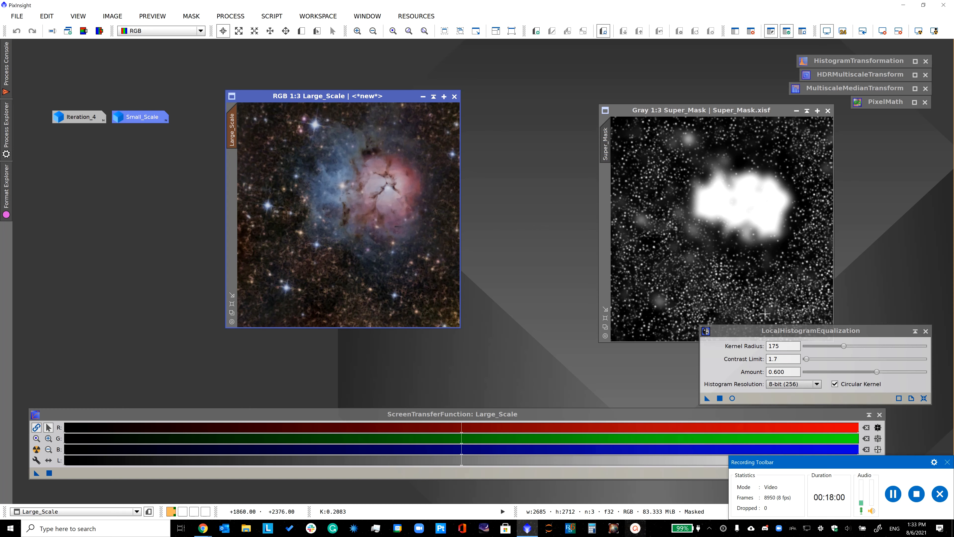
- Apply LocalHistogramEqualization with a kernel radius of 250 to the masked Large_Scale image, and compare it before and after
double_click(766, 345)
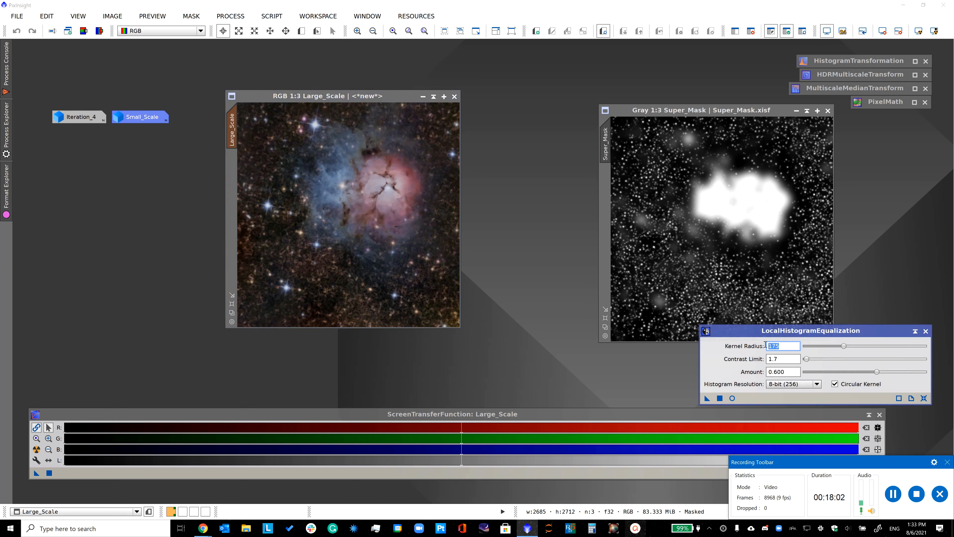
type("250")
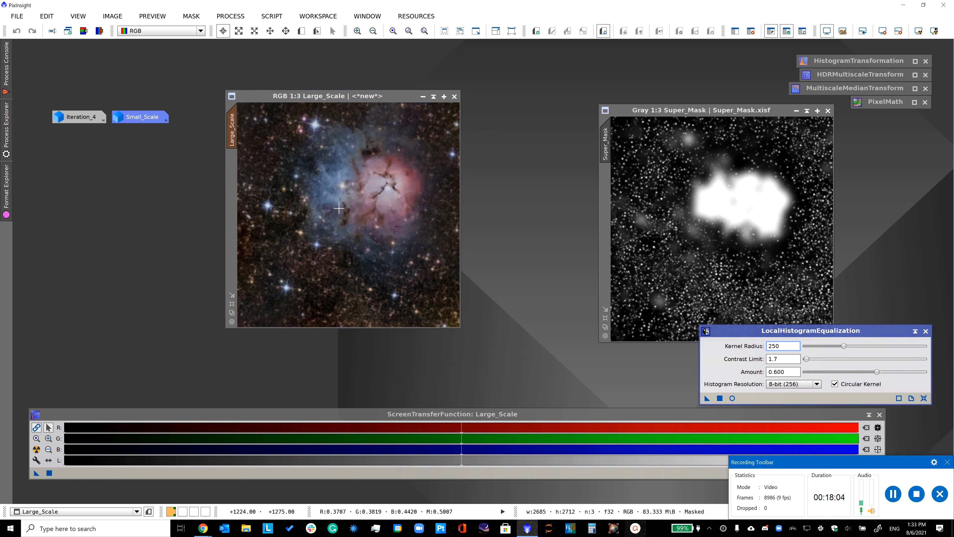
left_click(692, 404)
left_click(720, 397)
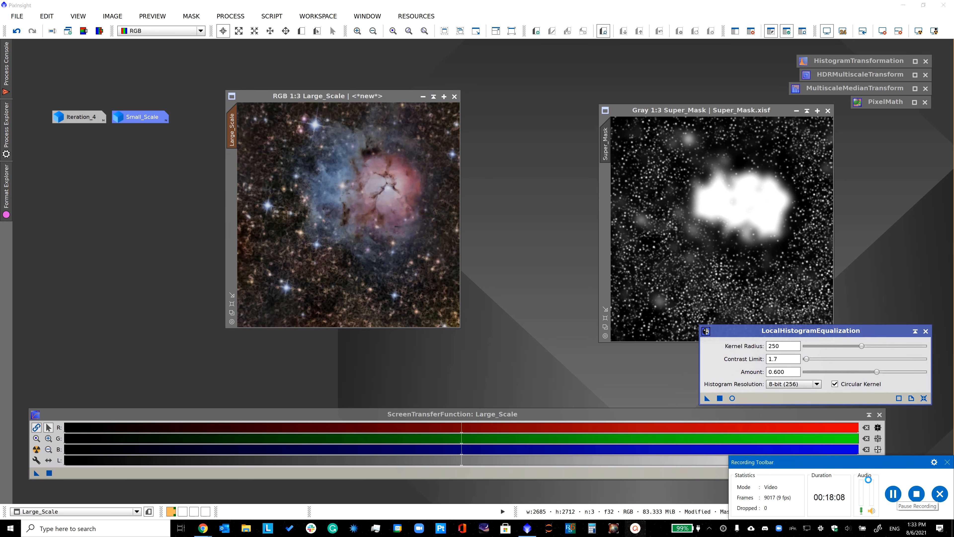
left_click(15, 34)
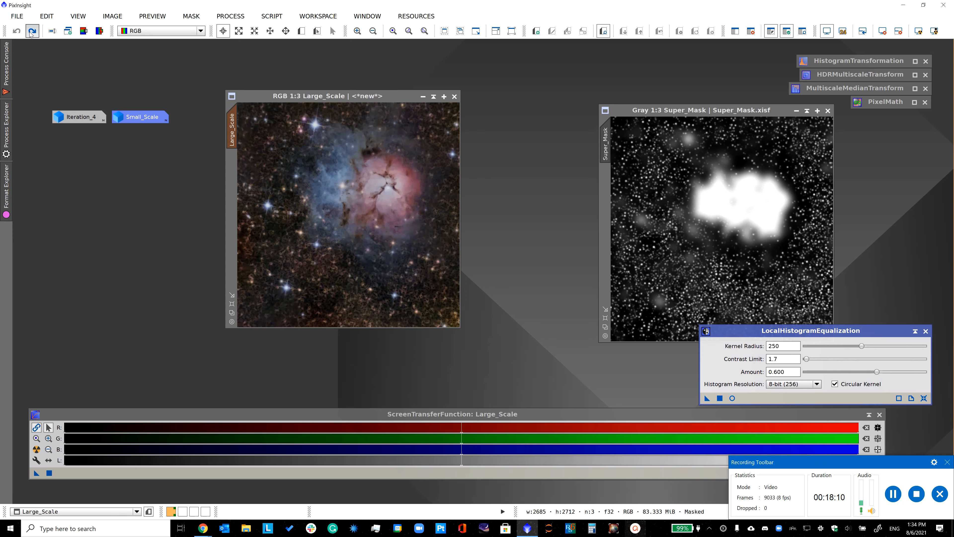
left_click(24, 35)
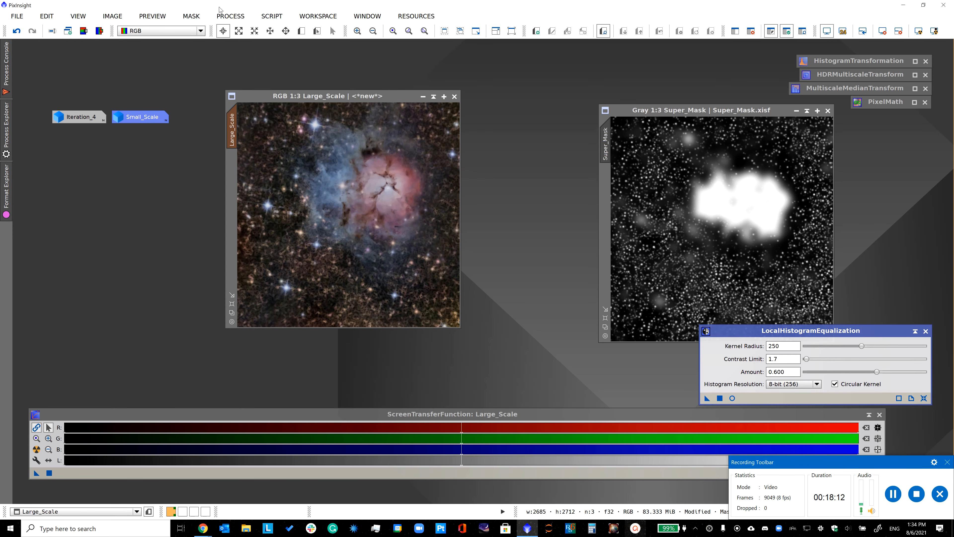
- Boost Large_Scale's saturation using a reset CurvesTransformation with real-time preview and a curve point at about 0.483 input, 0.642 output, and close the process
left_click(225, 17)
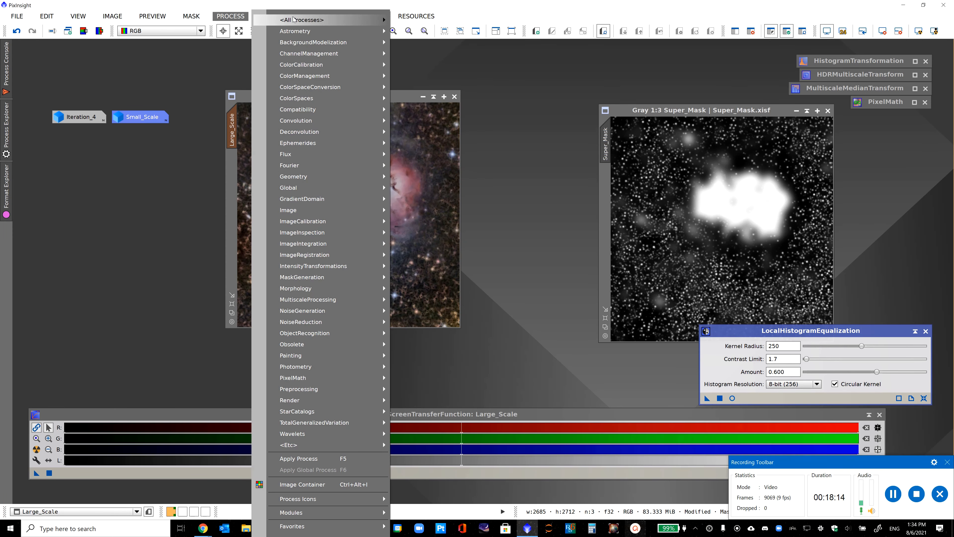
mouse_move(330, 20)
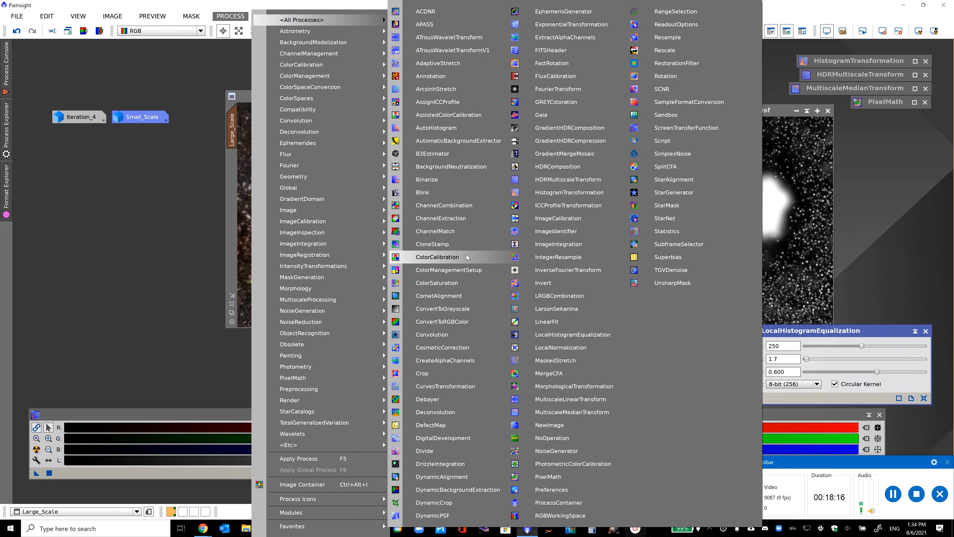
left_click(445, 386)
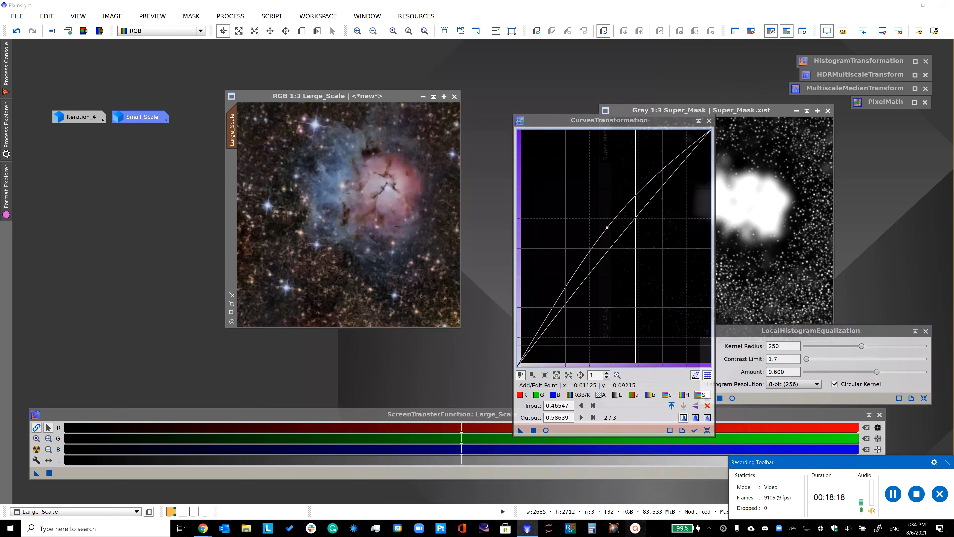
left_click(707, 430)
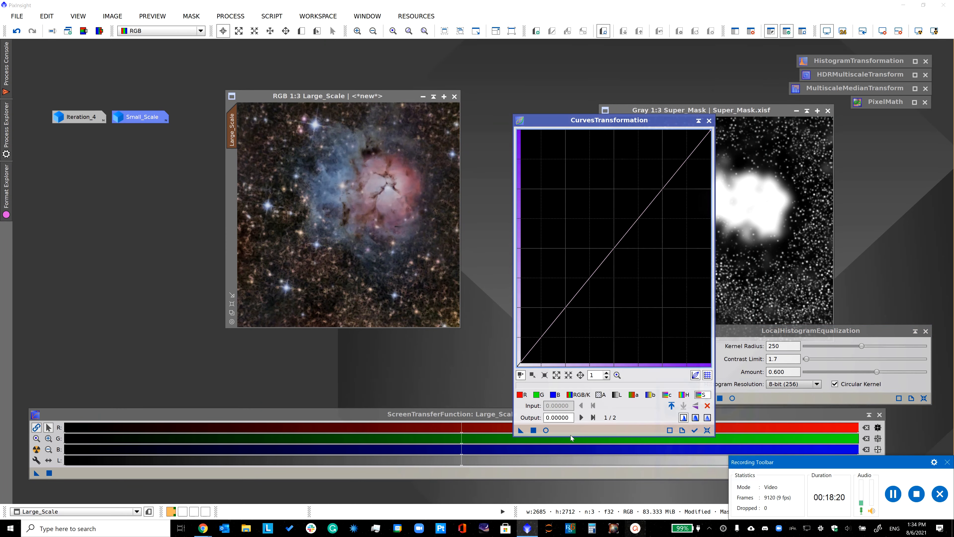
left_click(547, 430)
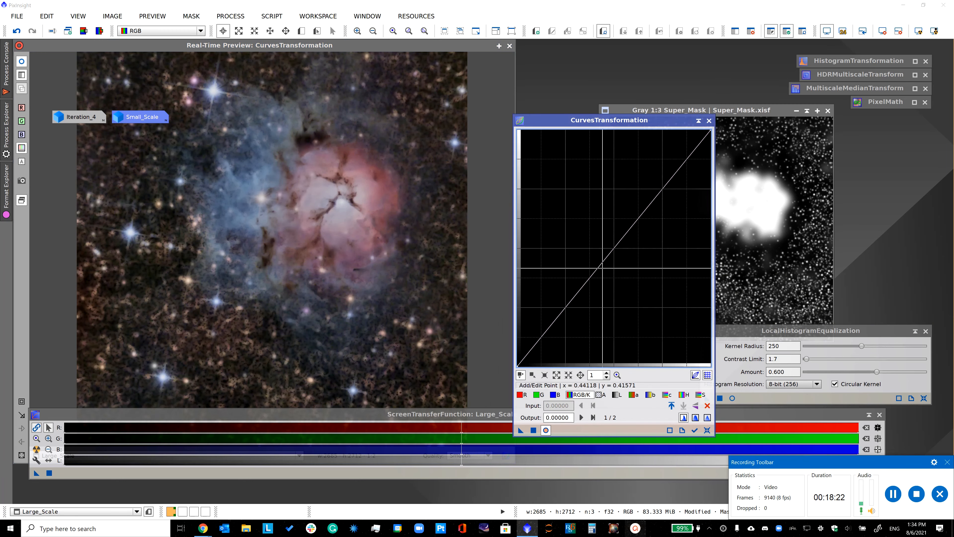
left_click_drag(602, 264, 610, 214)
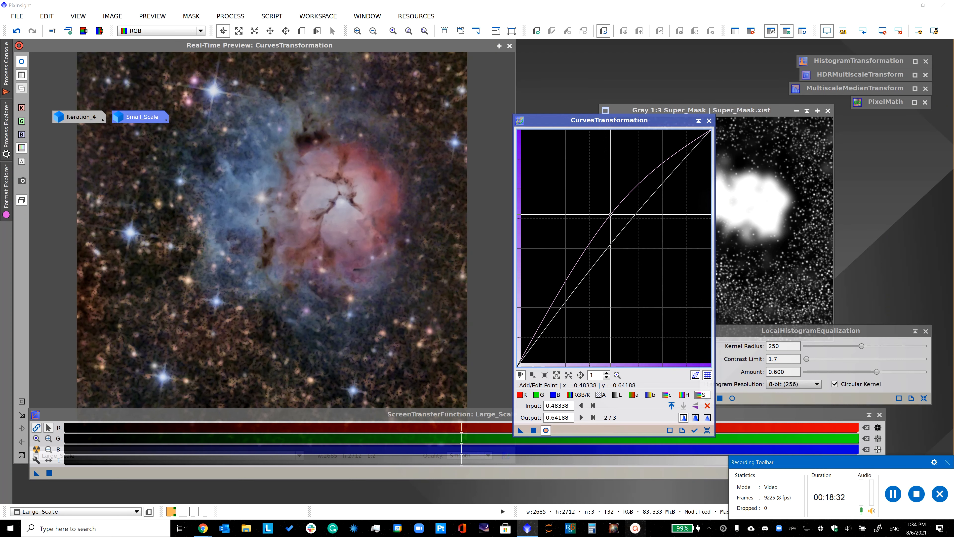
left_click(533, 430)
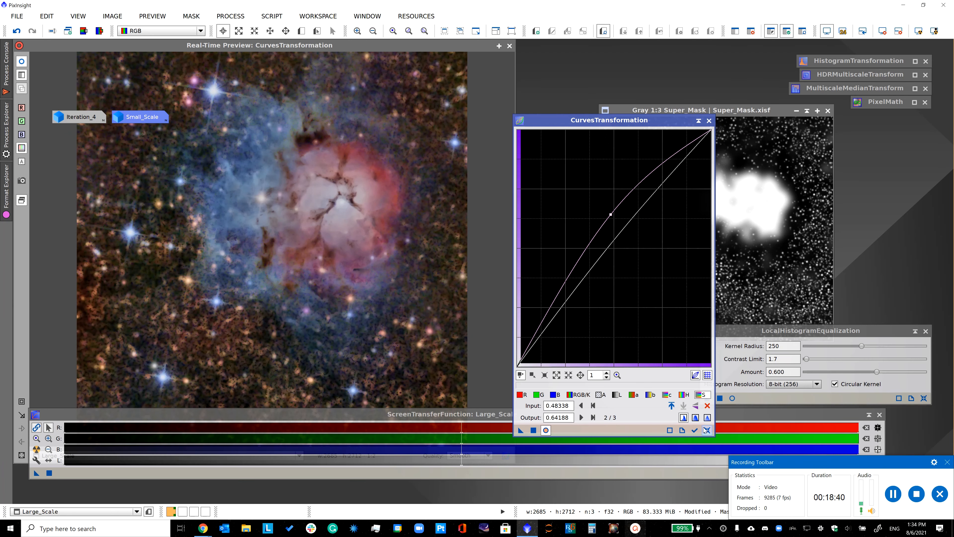
left_click(705, 428)
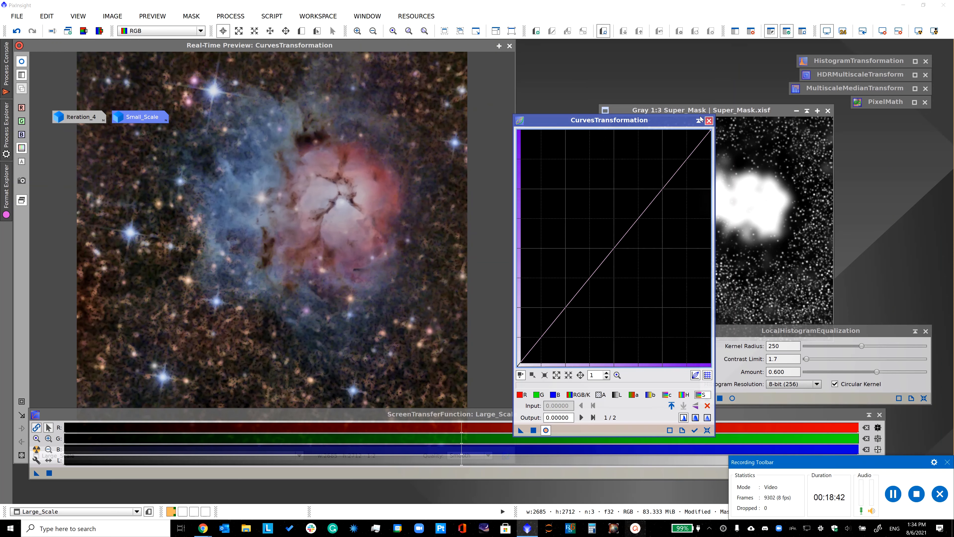
left_click(708, 120)
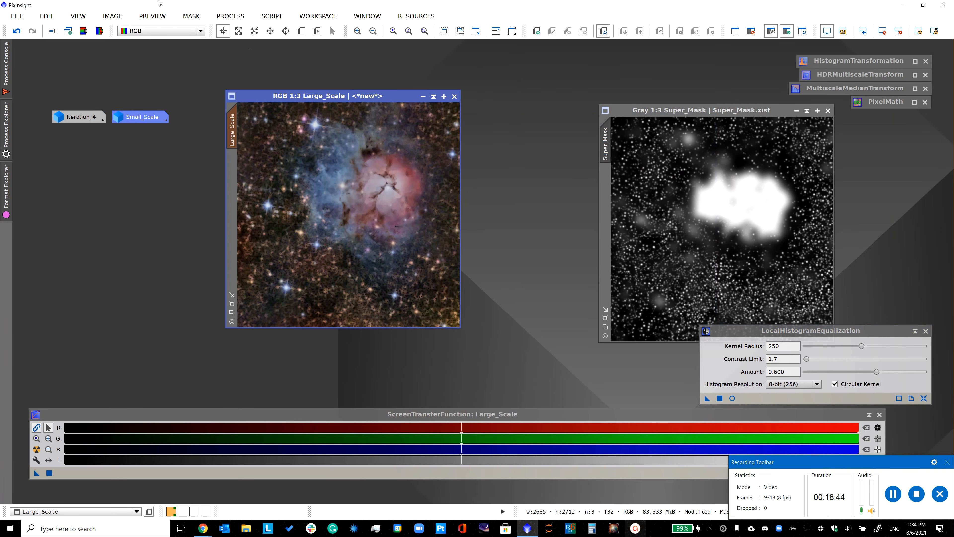
- Remove the mask from Large_Scale, and restore the Iteration_4 window in front of it
left_click(191, 16)
left_click(214, 47)
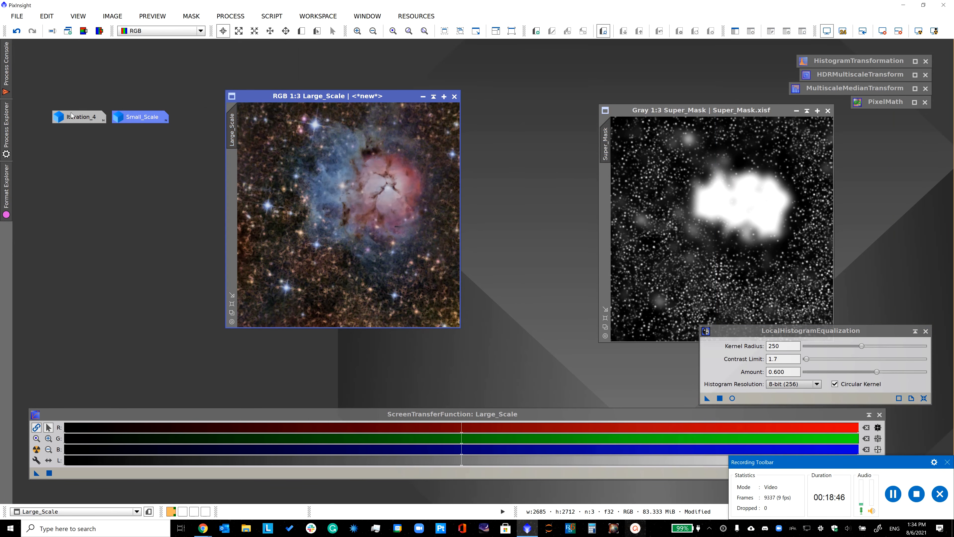
double_click(72, 115)
left_click_drag(226, 129, 251, 150)
- Set PixelMath to rescale the result and replace the target image
left_click(230, 16)
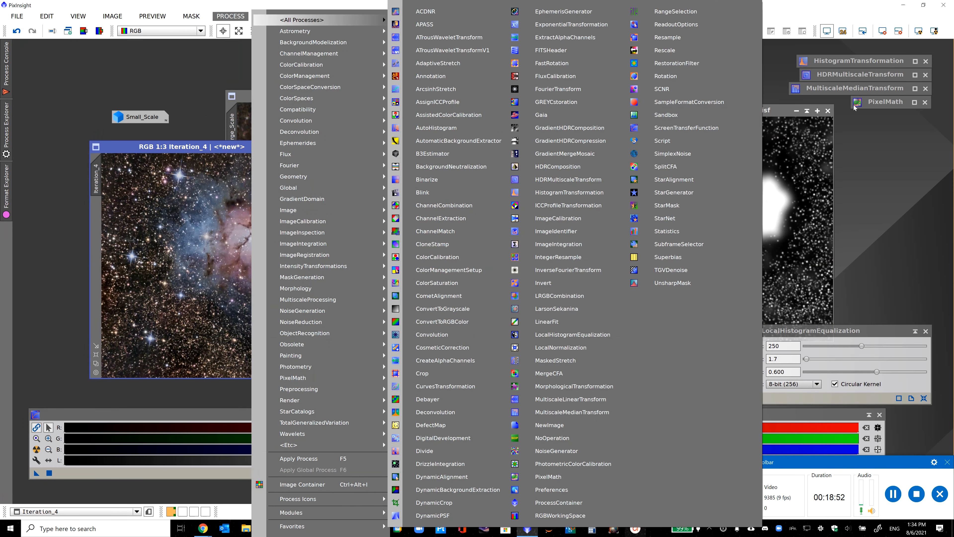
right_click(858, 106)
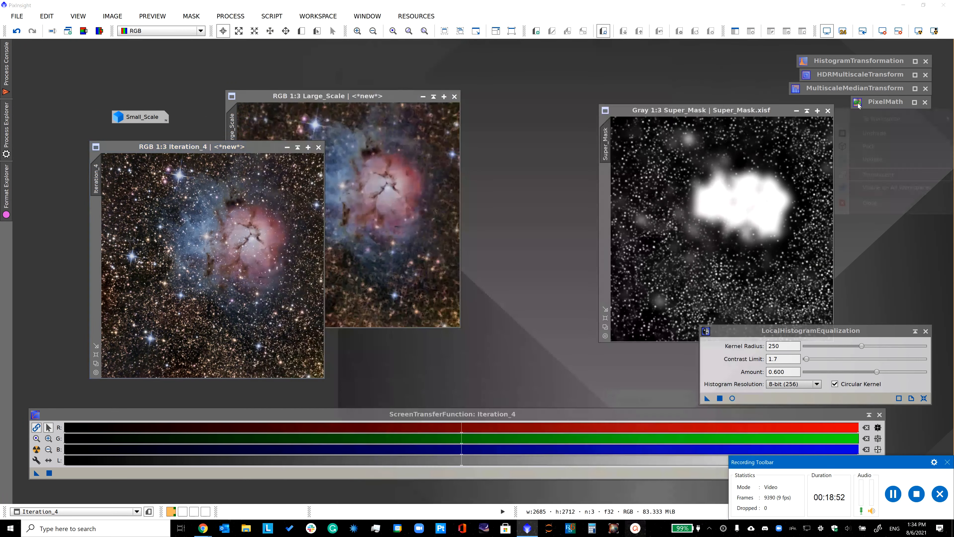
double_click(860, 105)
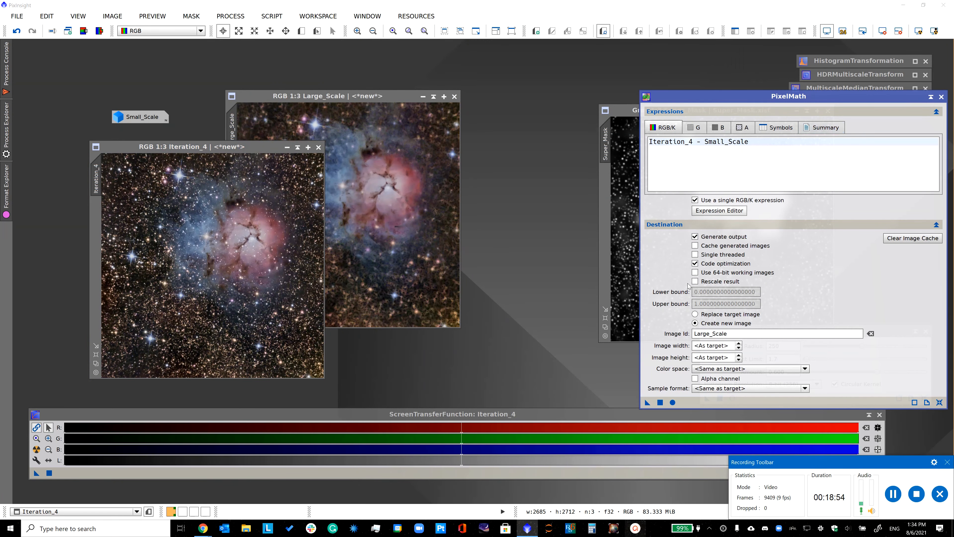
left_click(695, 281)
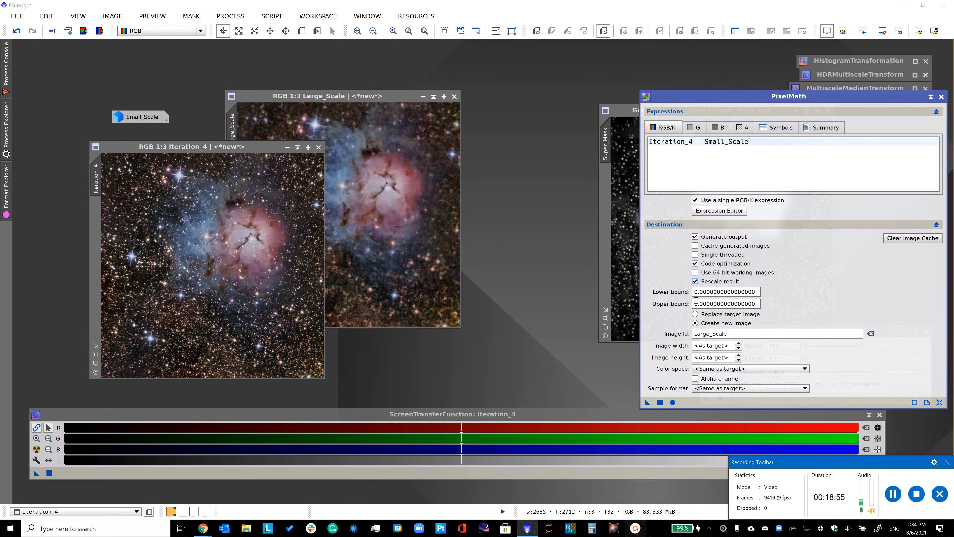
left_click(695, 314)
- Replace the PixelMath expression with Iteration_4 + Large_Scale + Small_Scale
left_click(707, 211)
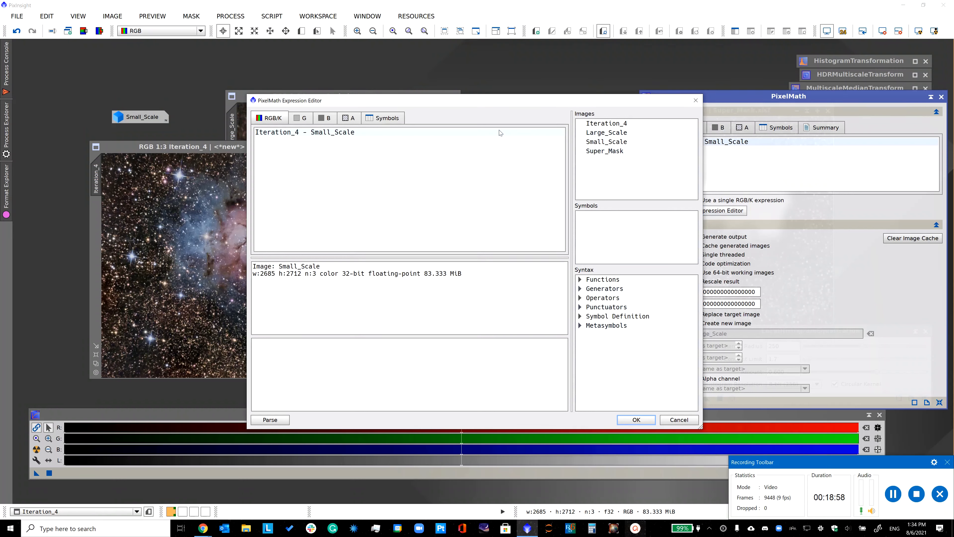
left_click_drag(500, 132, 193, 126)
key("Delete")
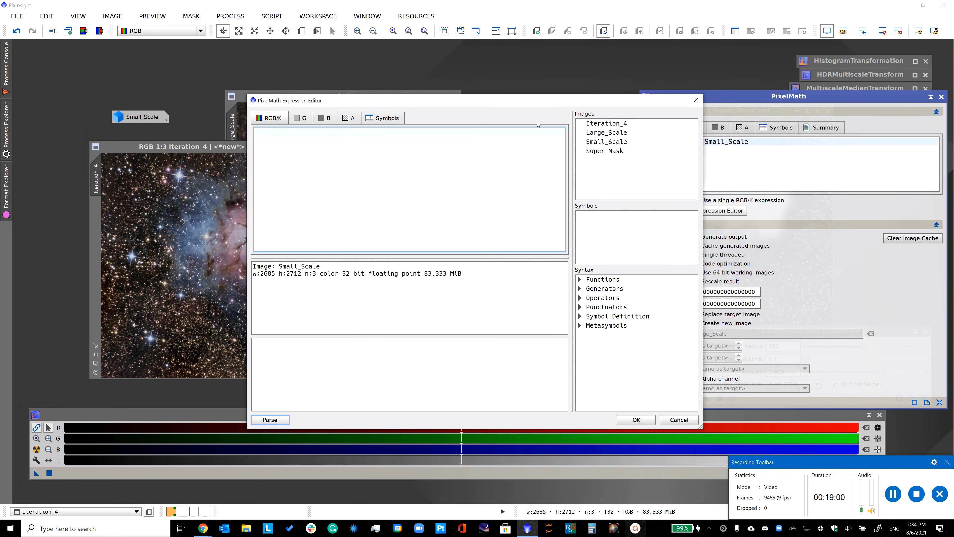
double_click(612, 123)
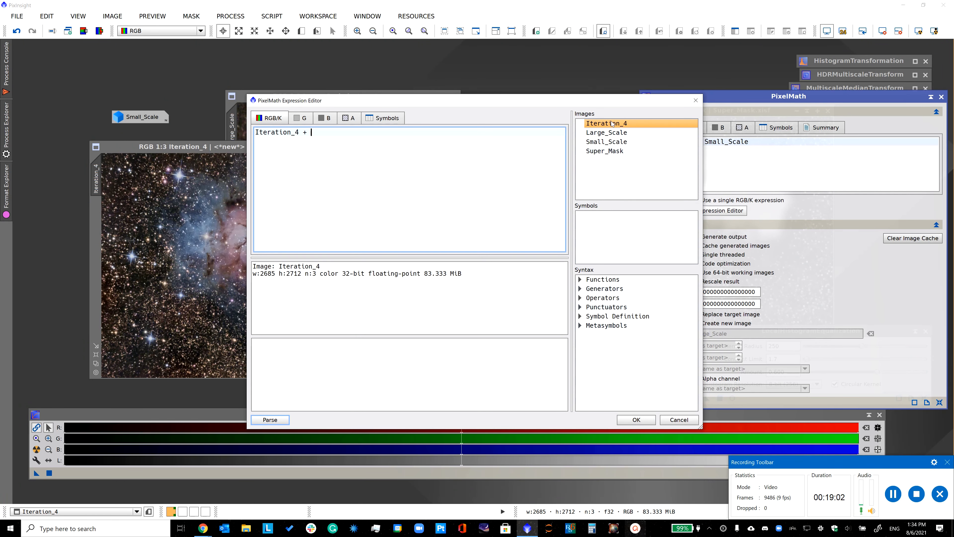
double_click(603, 133)
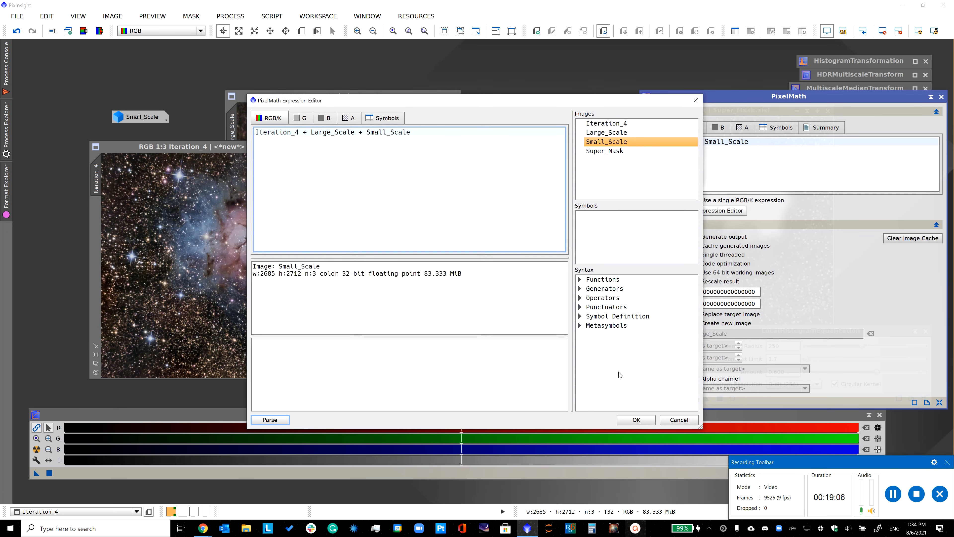
left_click(634, 419)
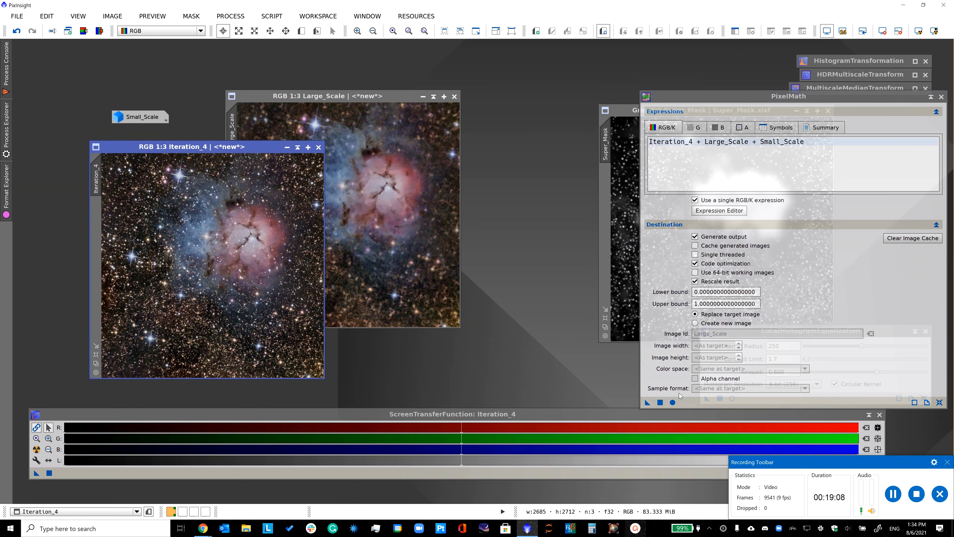
- Apply the PixelMath combination to Iteration_4 and compare the image before and after
left_click(660, 402)
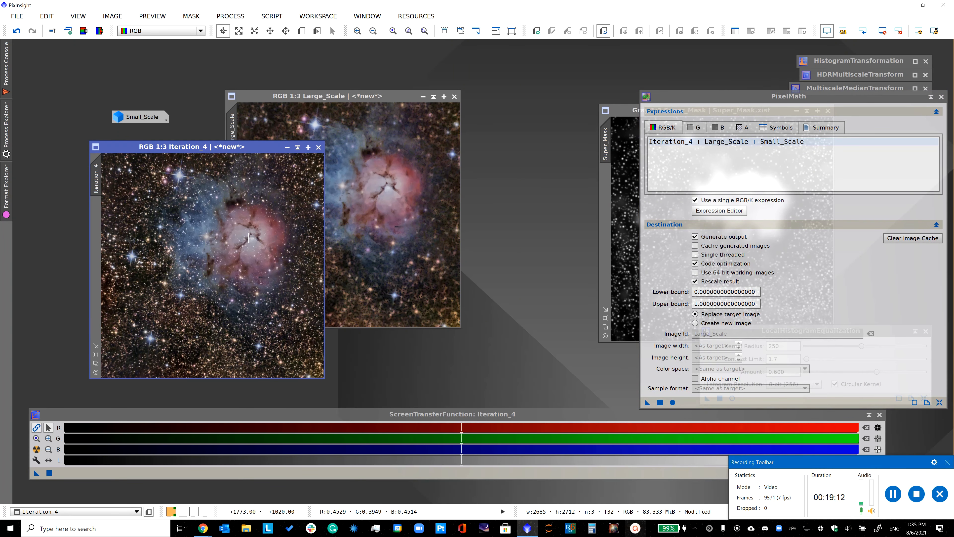
scroll(248, 237, "up", 1)
scroll(248, 238, "down", 1)
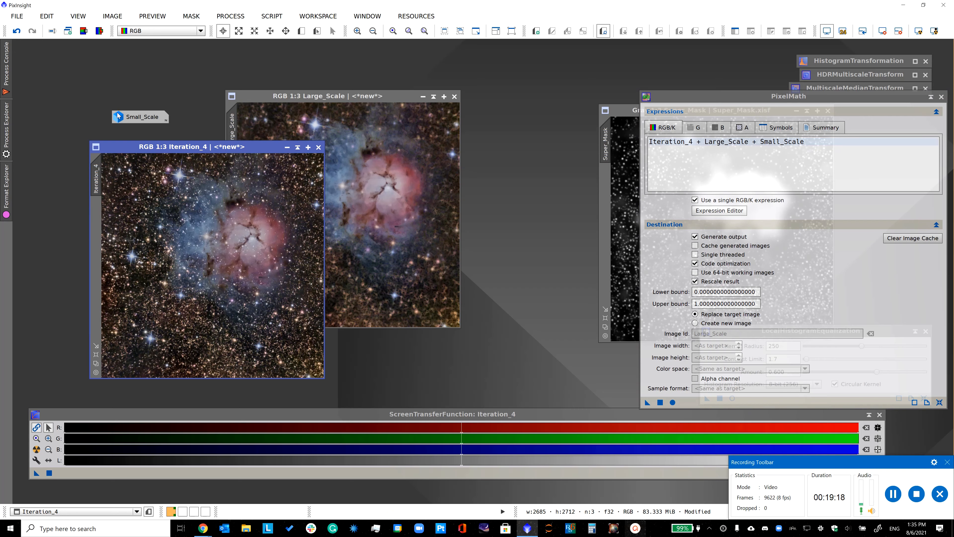
- Save the combined image as Iteration_4.xisf in 32-bit IEEE 754 floating point, and close PixelMath
left_click(24, 20)
left_click(61, 114)
left_click(559, 349)
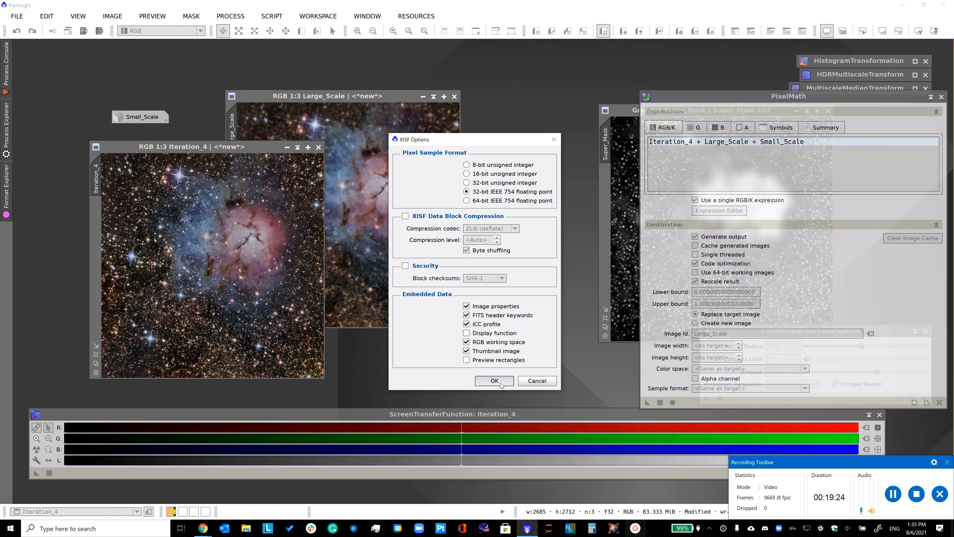
left_click(494, 380)
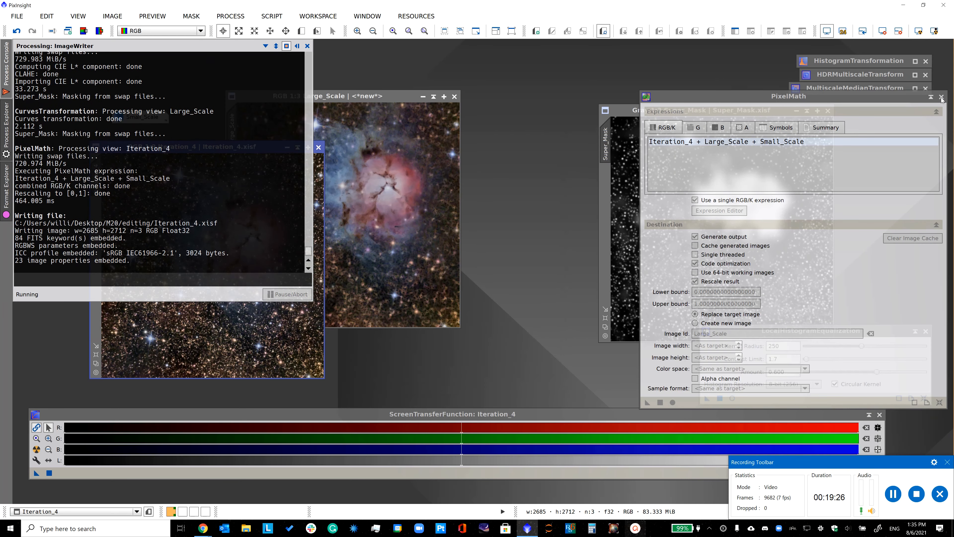
left_click(941, 98)
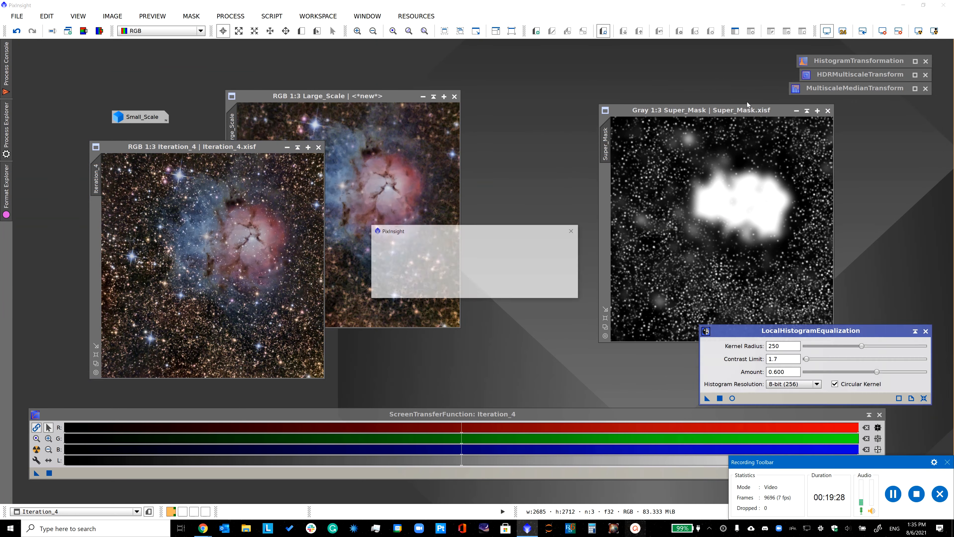
- Close the Super_Mask, Large_Scale and Small_Scale images without saving, and close LocalHistogramEqualization
left_click(453, 286)
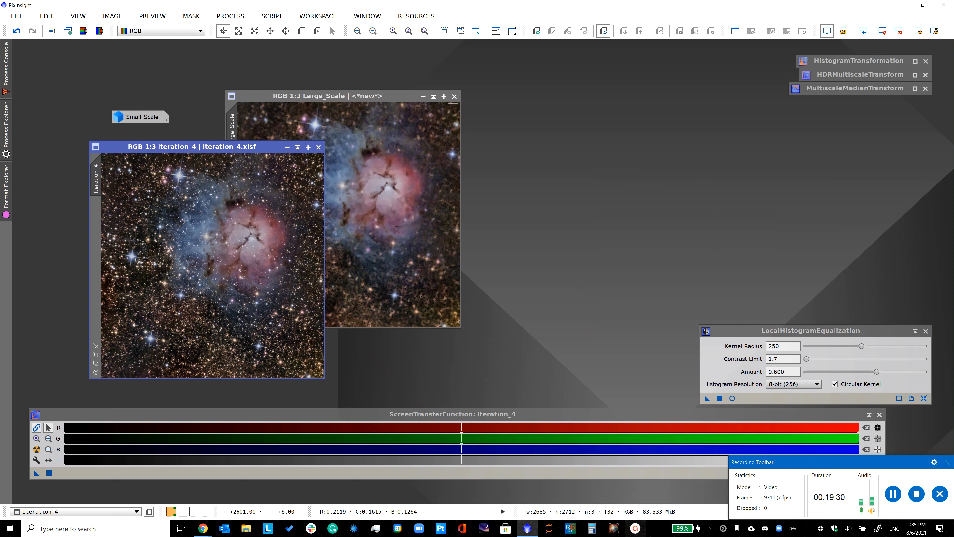
left_click(454, 96)
left_click(454, 289)
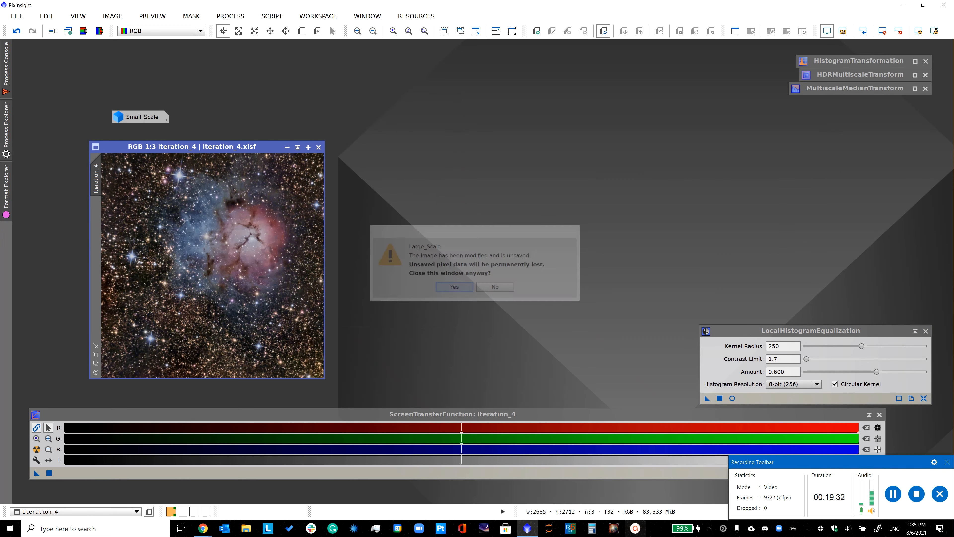
double_click(129, 116)
left_click(529, 129)
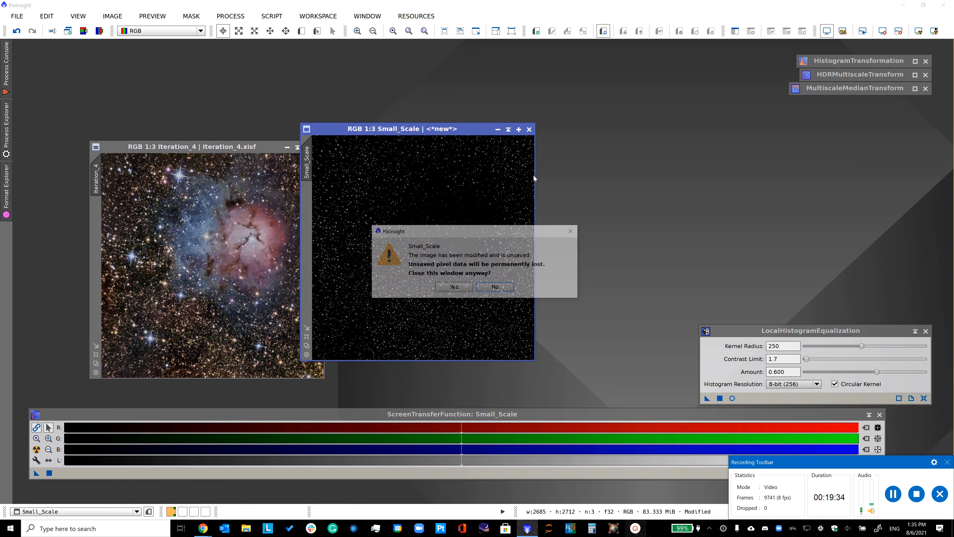
left_click(454, 289)
left_click(926, 331)
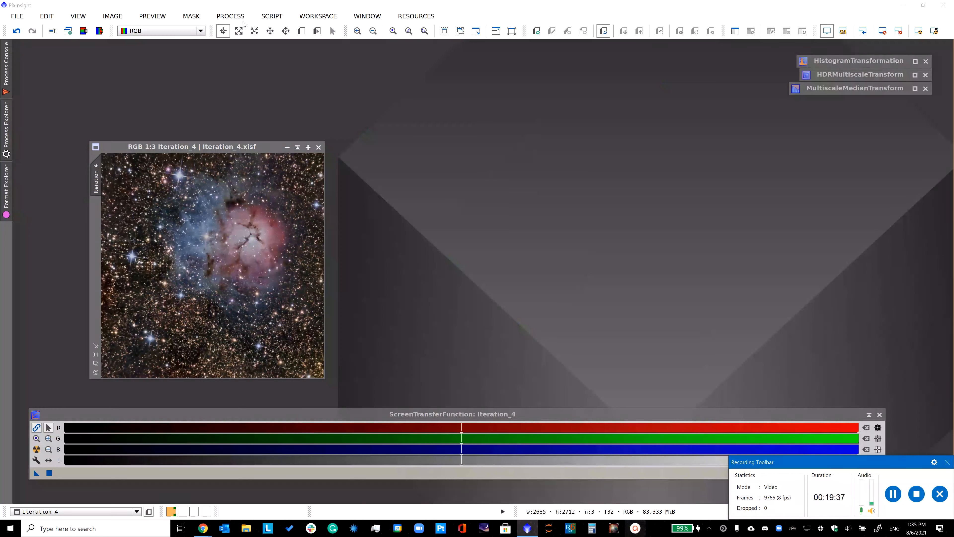
- Apply an RGB/K CurvesTransformation to Iteration_4 using real-time preview, with points at about 0.744 input, 0.805 output and 0.211 input, 0.221 output
left_click(855, 89)
left_click(230, 16)
mouse_move(330, 20)
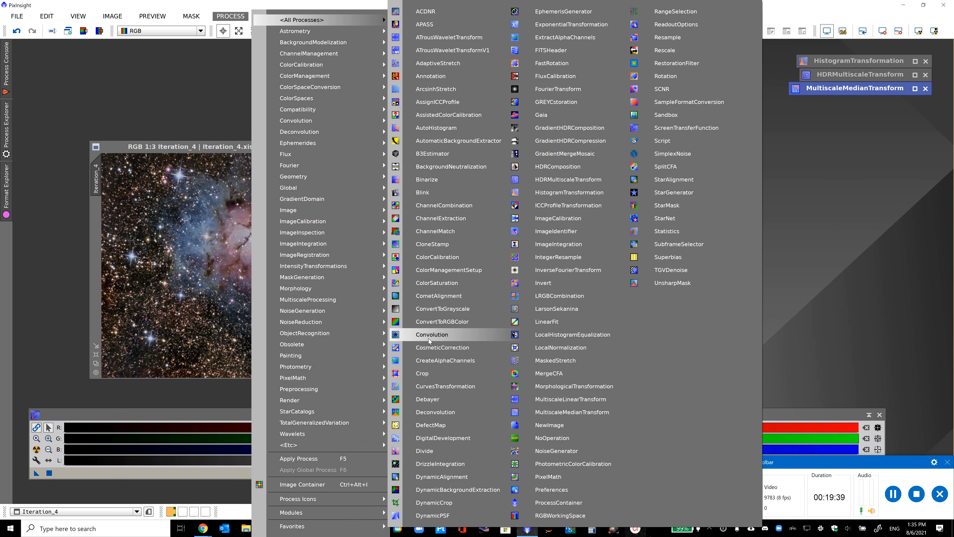
left_click(469, 386)
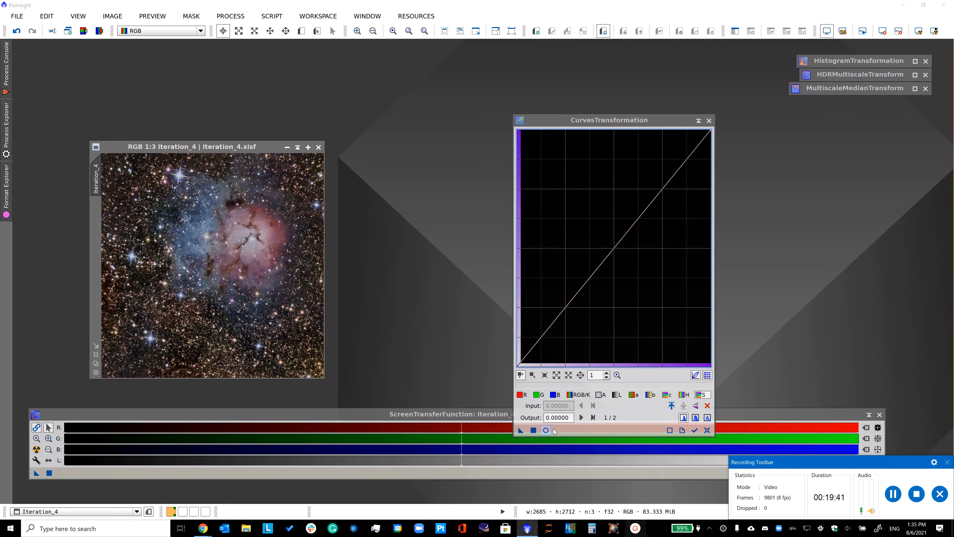
left_click(546, 429)
left_click(578, 394)
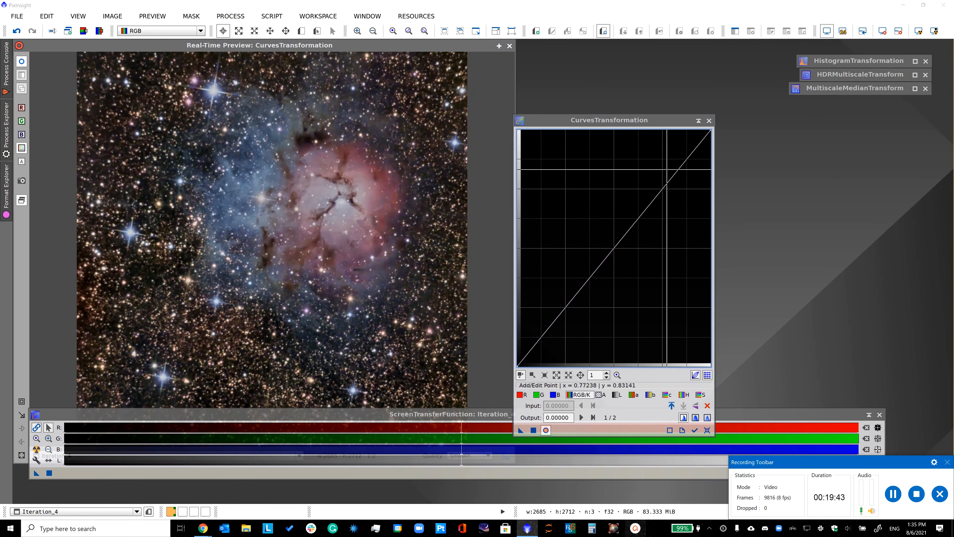
left_click(662, 176)
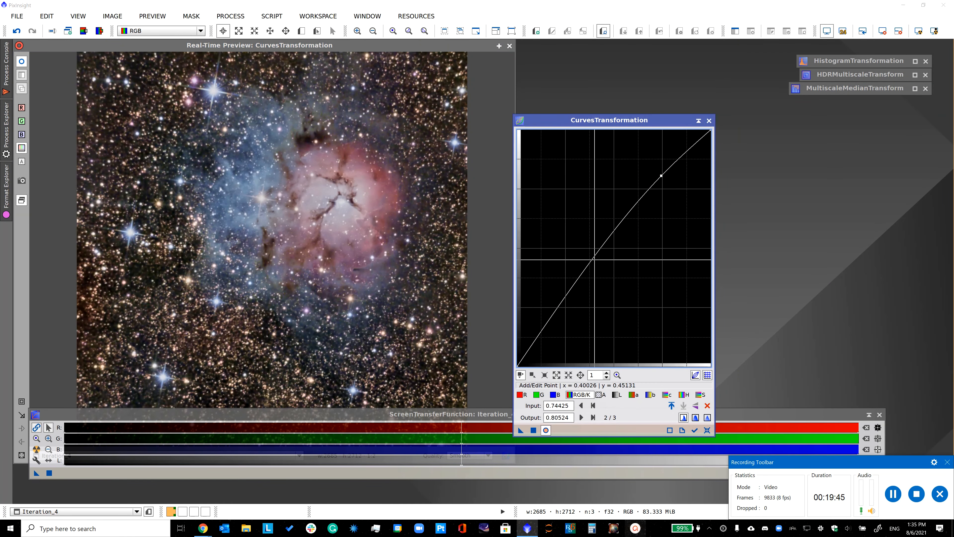
left_click_drag(565, 296, 558, 313)
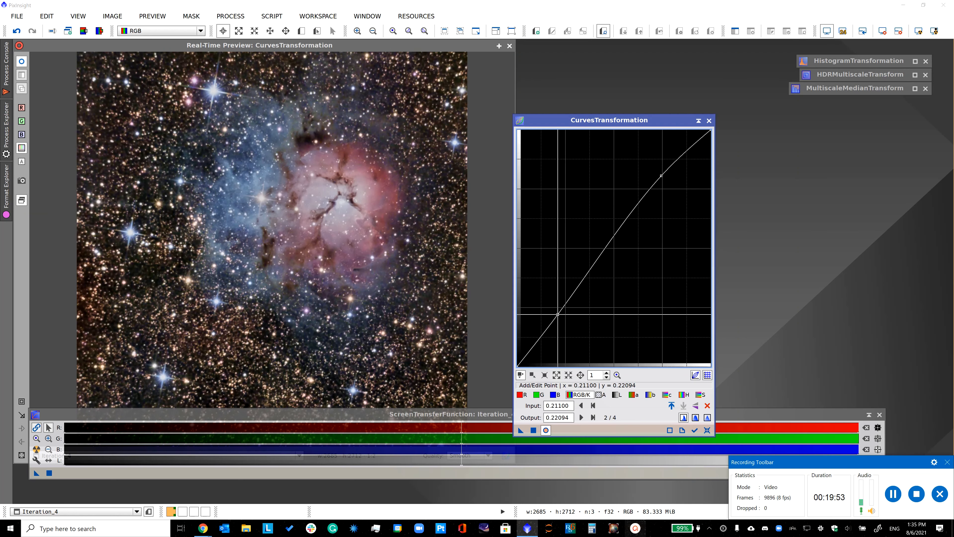
left_click(532, 430)
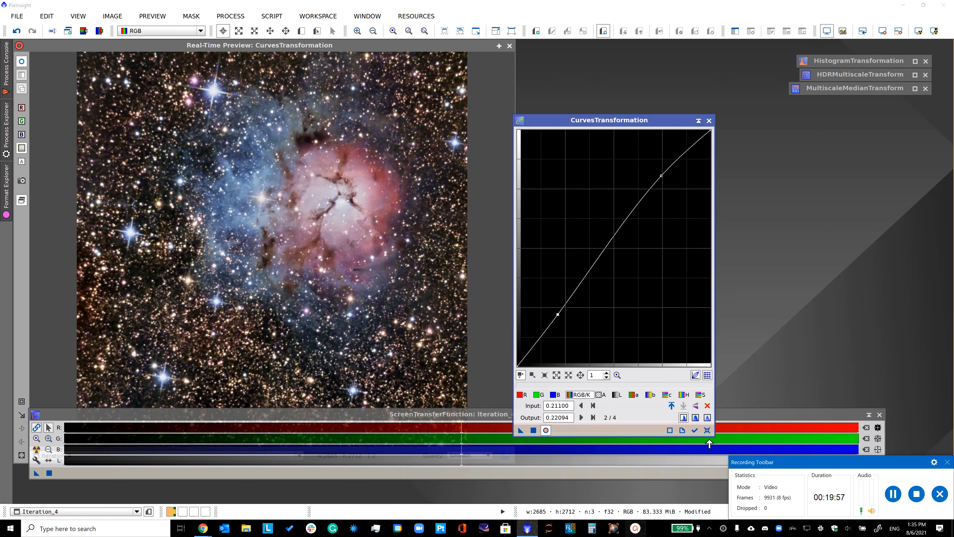
- Reset and close CurvesTransformation, close its real-time preview, and move the Iteration_4 image higher in the workspace
left_click(707, 430)
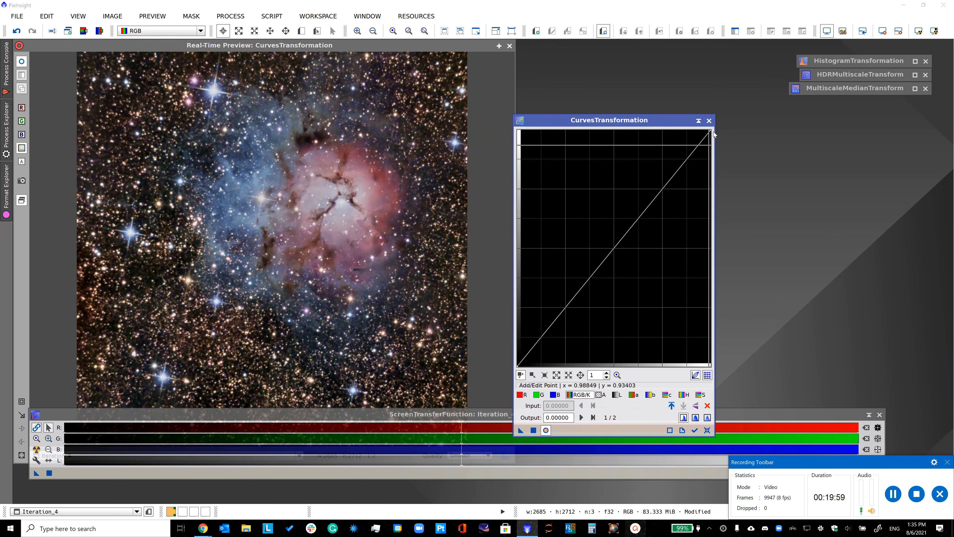
left_click(709, 120)
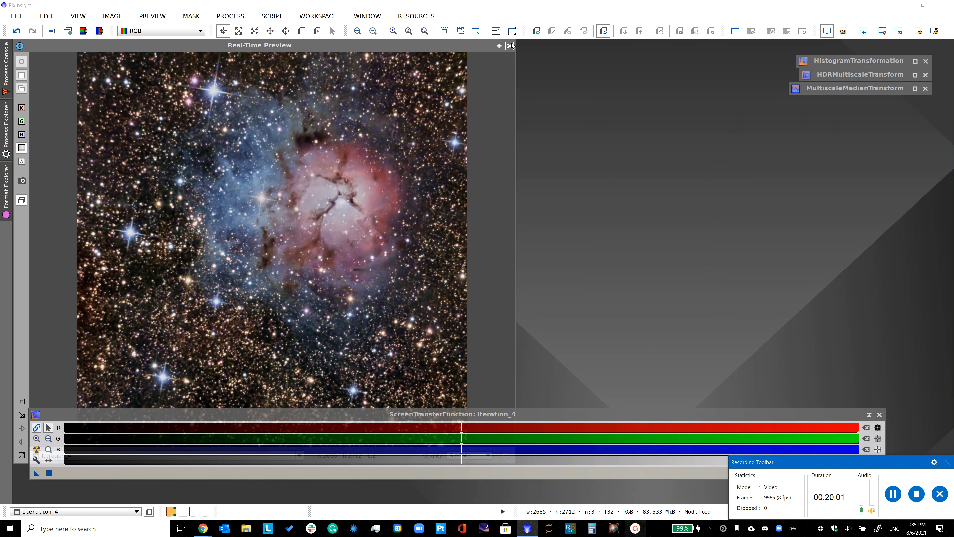
left_click(510, 46)
left_click_drag(212, 147, 191, 95)
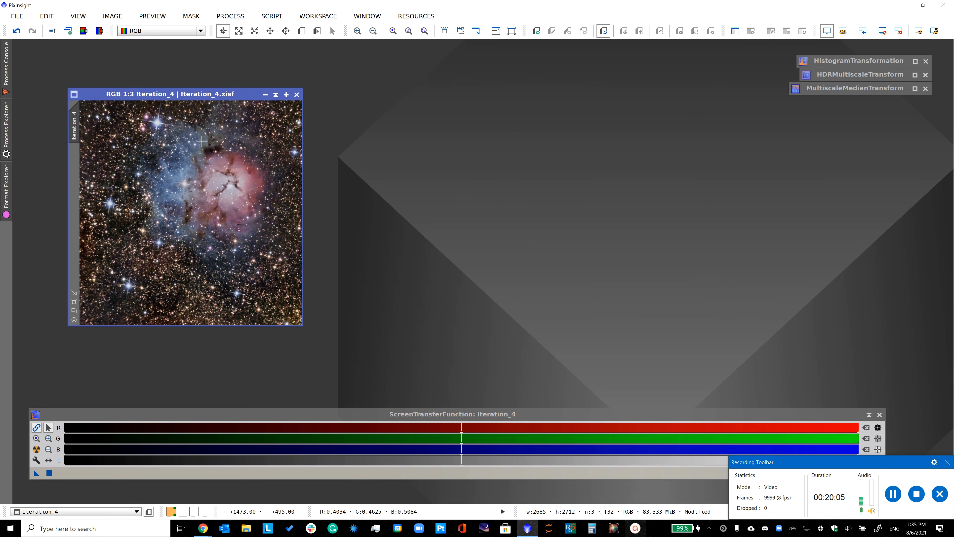
- Run the EZ Star Reduction script on Iteration_4 with the Adam Blocks De-Emphasis Method and no supplied star mask
left_click(272, 16)
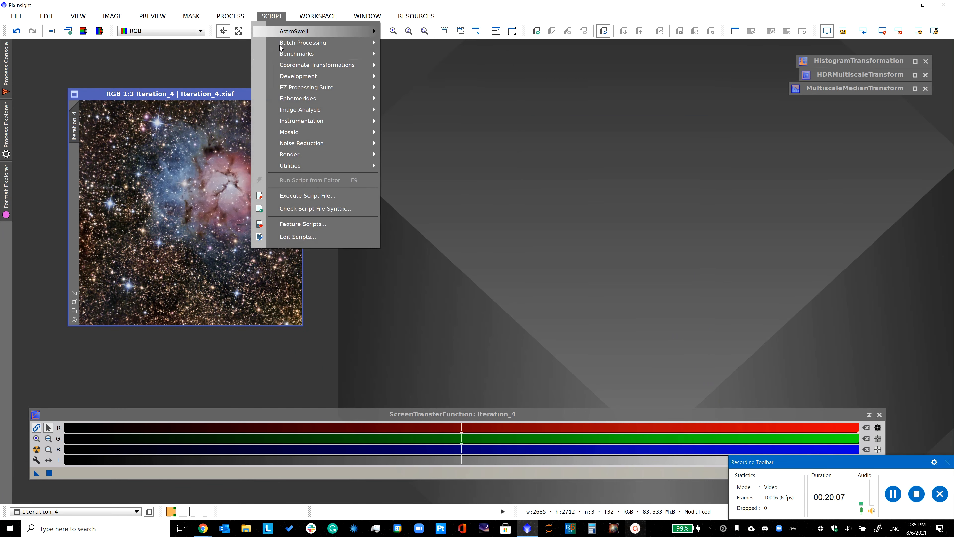
mouse_move(356, 87)
left_click(450, 152)
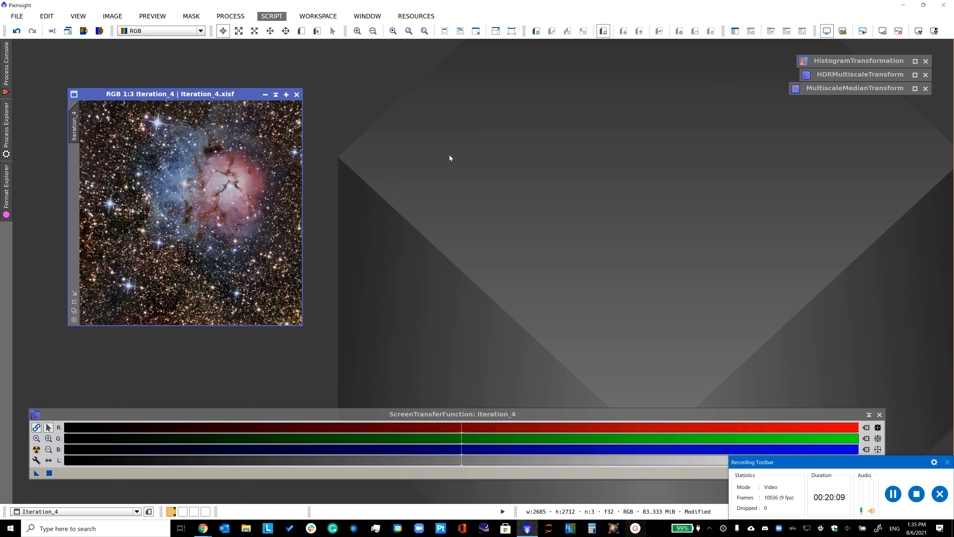
left_click(465, 297)
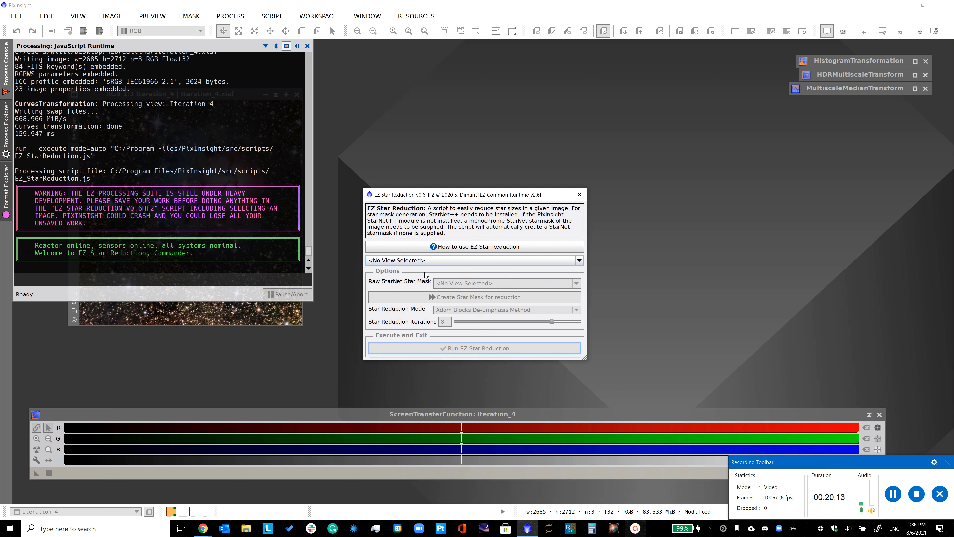
left_click(410, 260)
left_click(402, 279)
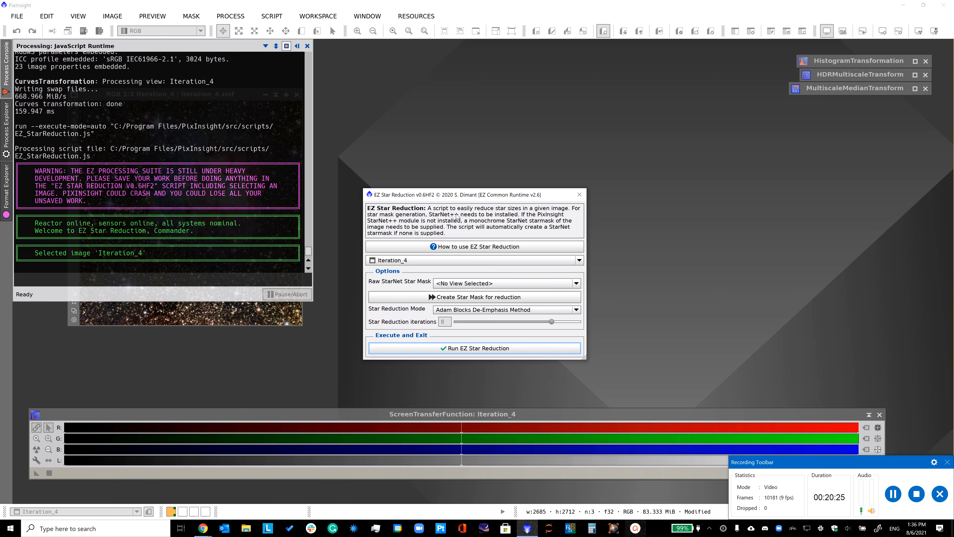
left_click(505, 349)
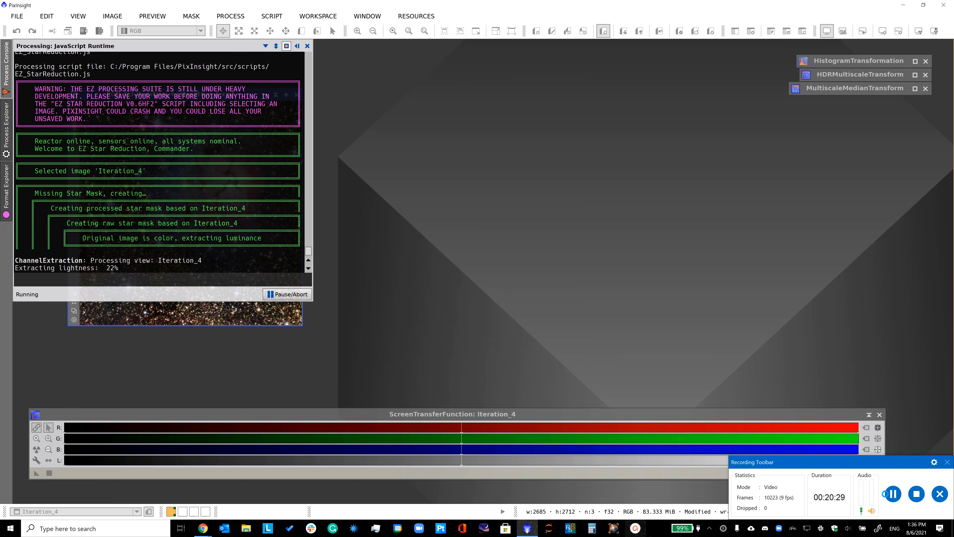
left_click(884, 493)
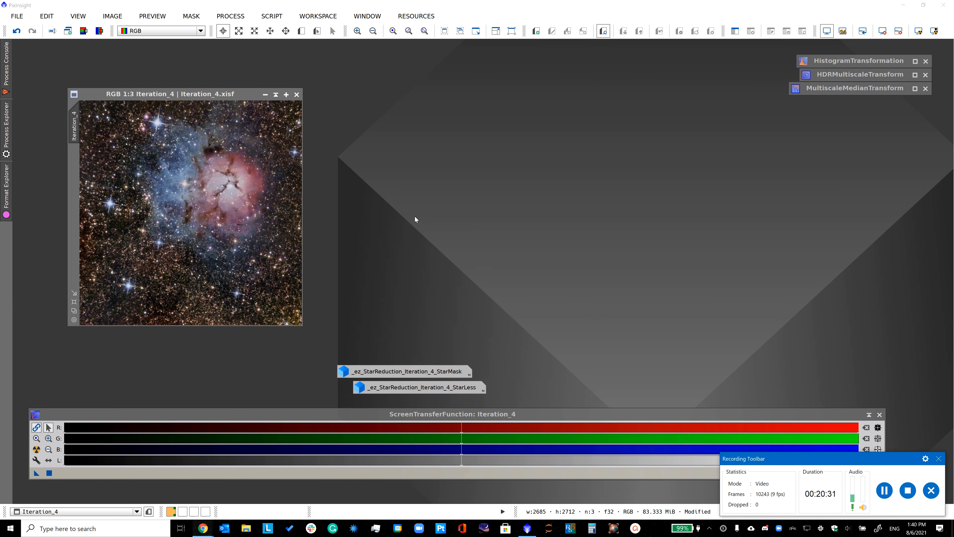
- Compare Iteration_4 with and without star reduction by undoing it, hiding the mask overlay, and redoing it
left_click(15, 31)
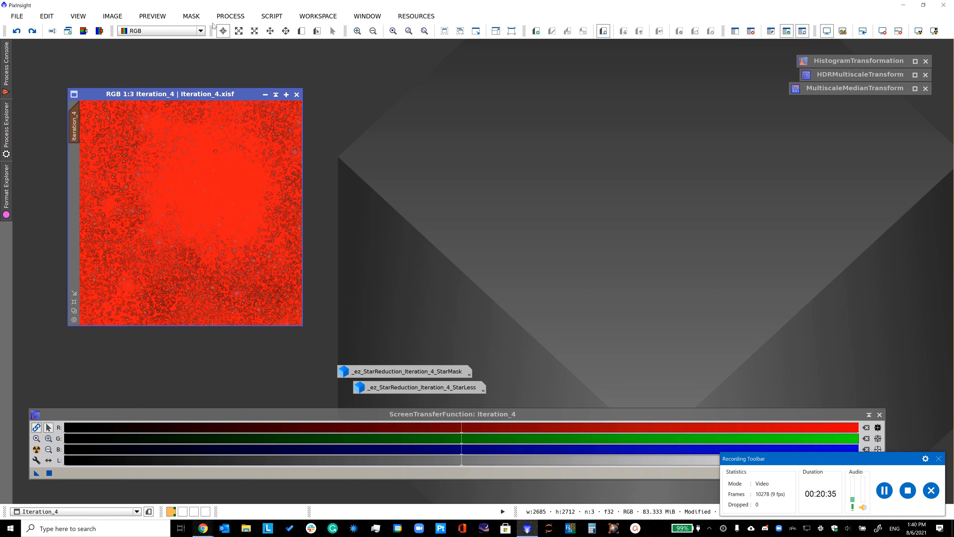
left_click(198, 16)
left_click(216, 86)
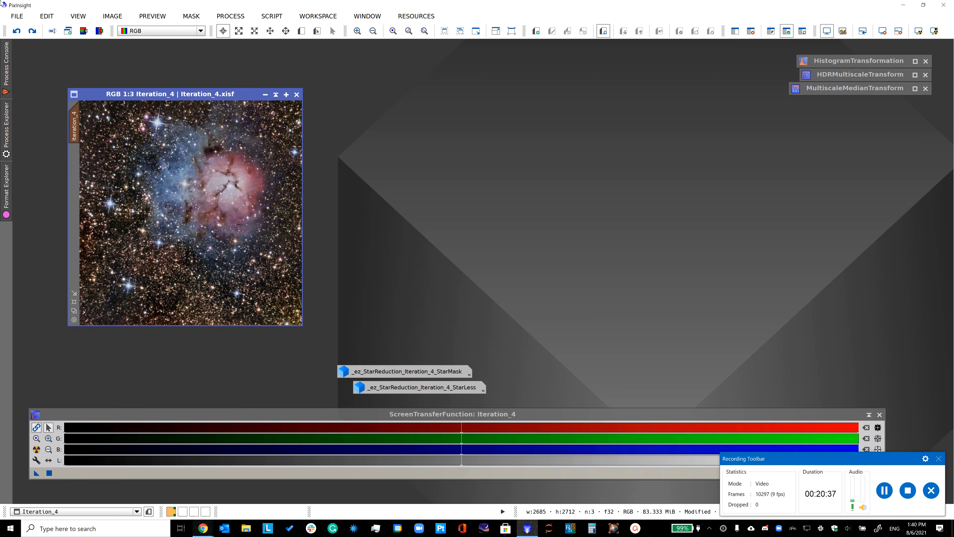
left_click(32, 31)
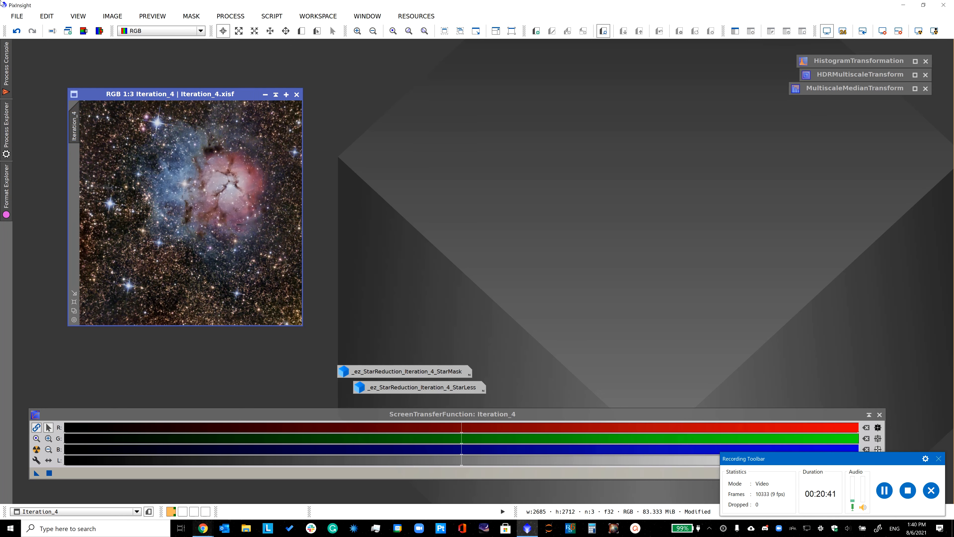
- Save the star-reduced image as star_Reduc in XISF format with the current export options
left_click(15, 16)
left_click(42, 111)
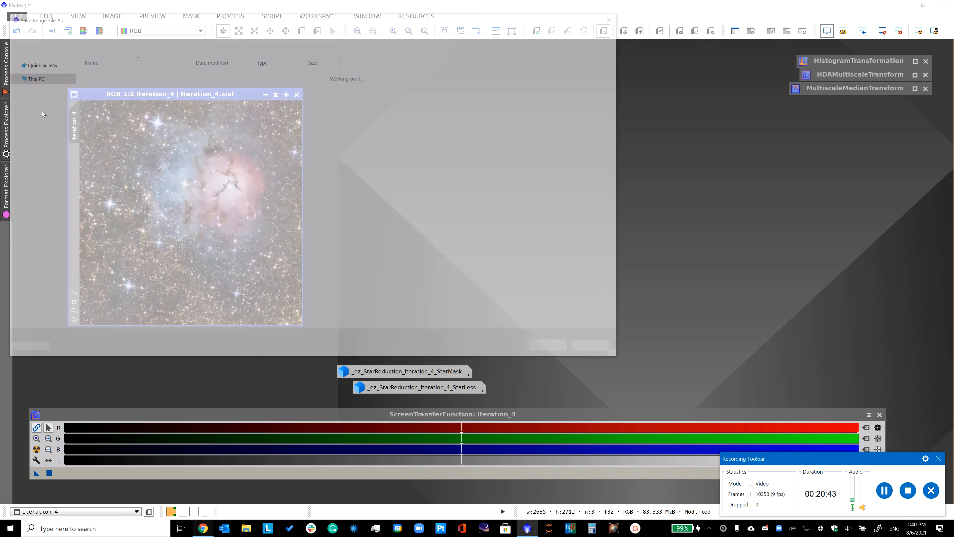
type("star")
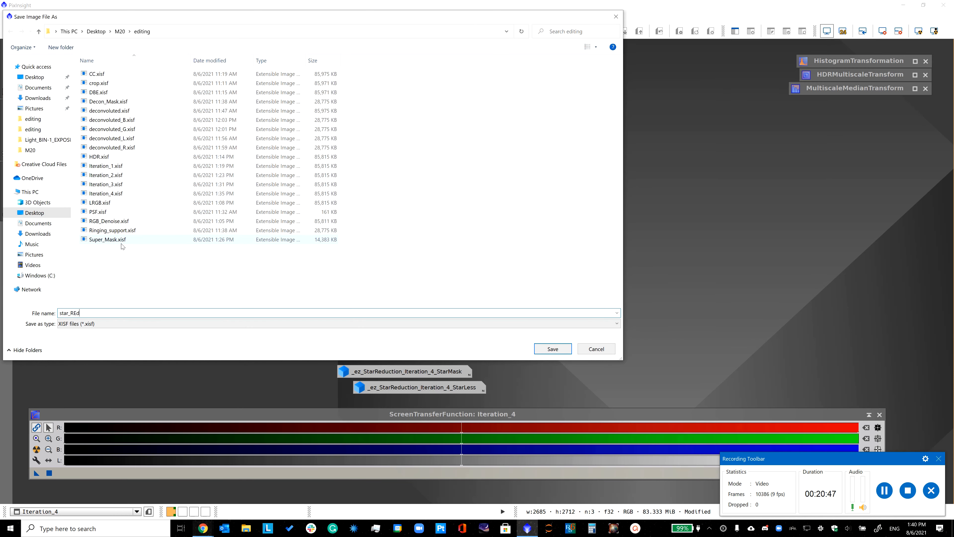
type("_Redu")
key("Return")
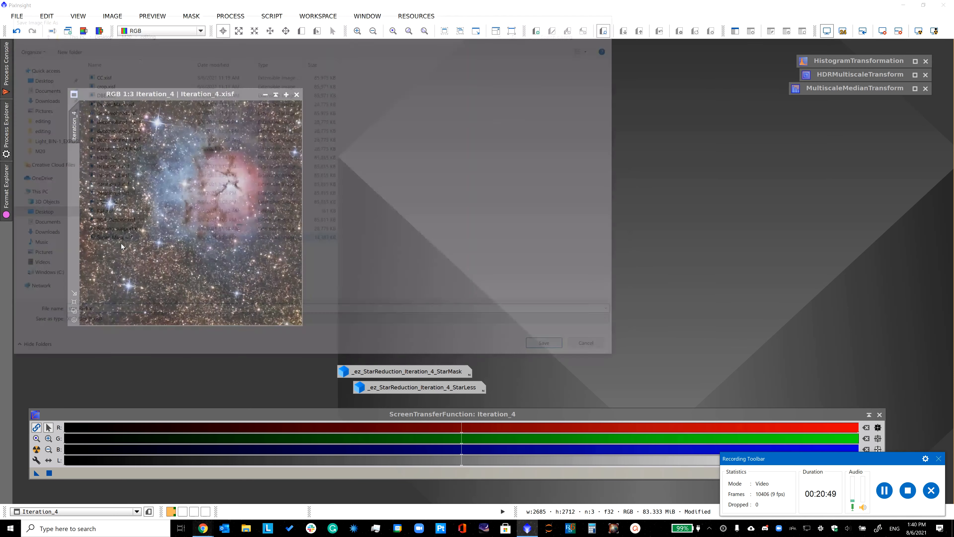
left_click(488, 382)
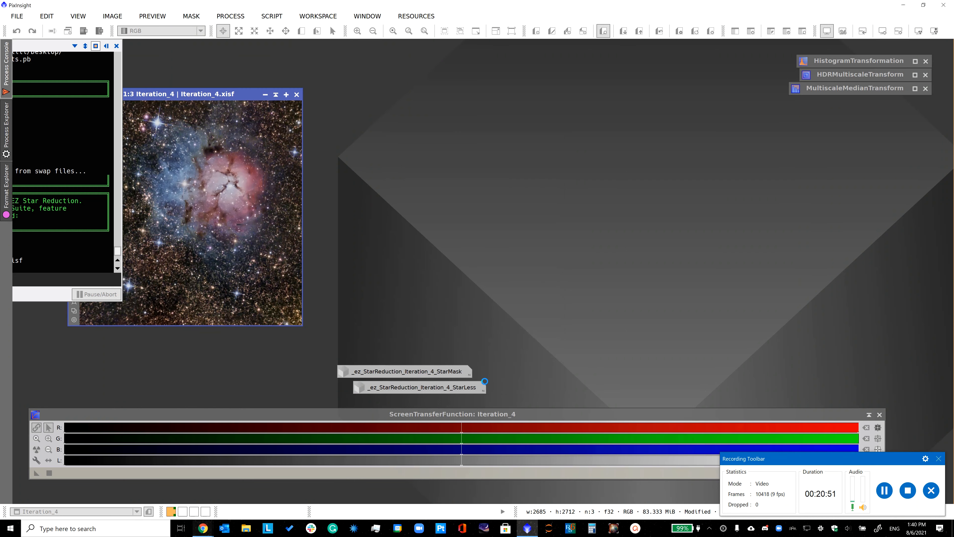
- Open CurvesTransformation with real-time preview, add RGB/K curve points at about 0.714/0.711 and 0.120/0.103, and switch to the saturation curve
left_click(231, 16)
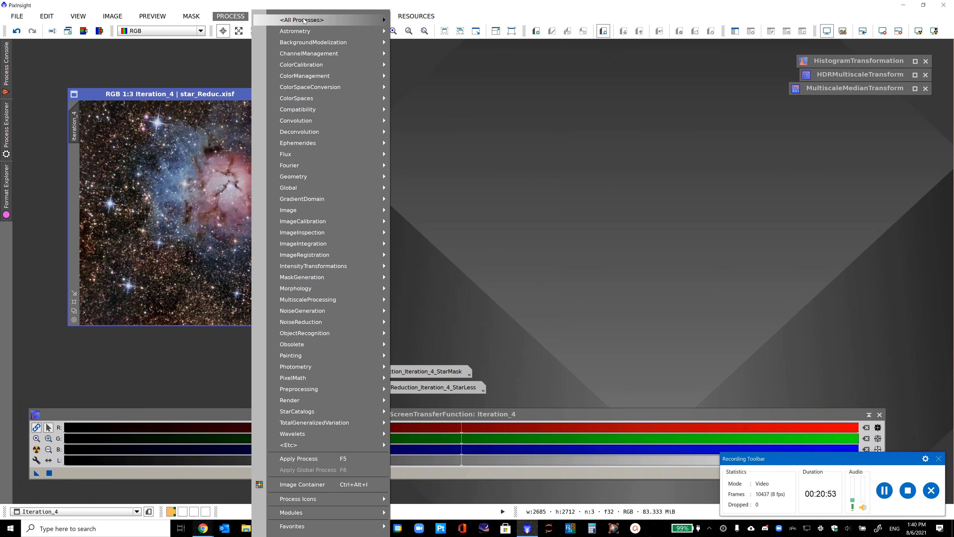
mouse_move(308, 20)
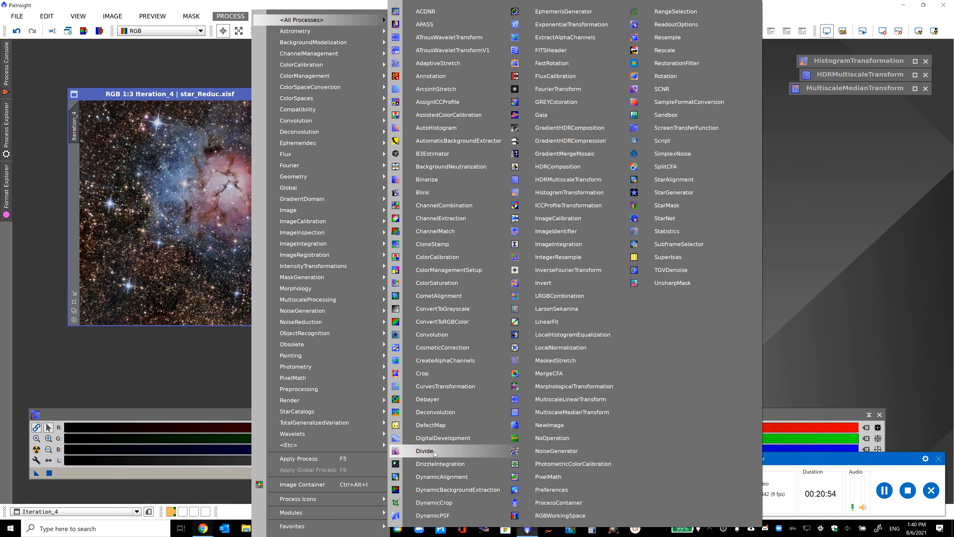
left_click(447, 388)
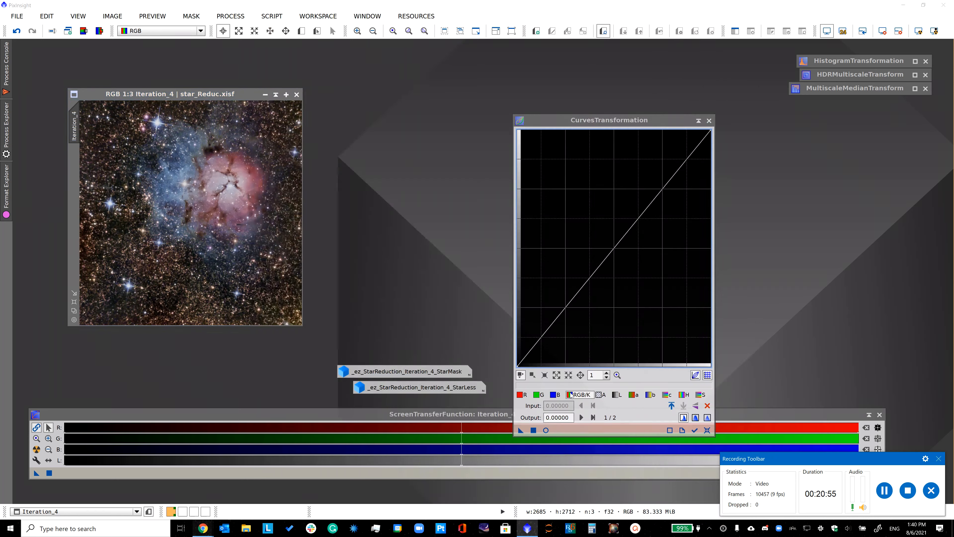
left_click(546, 430)
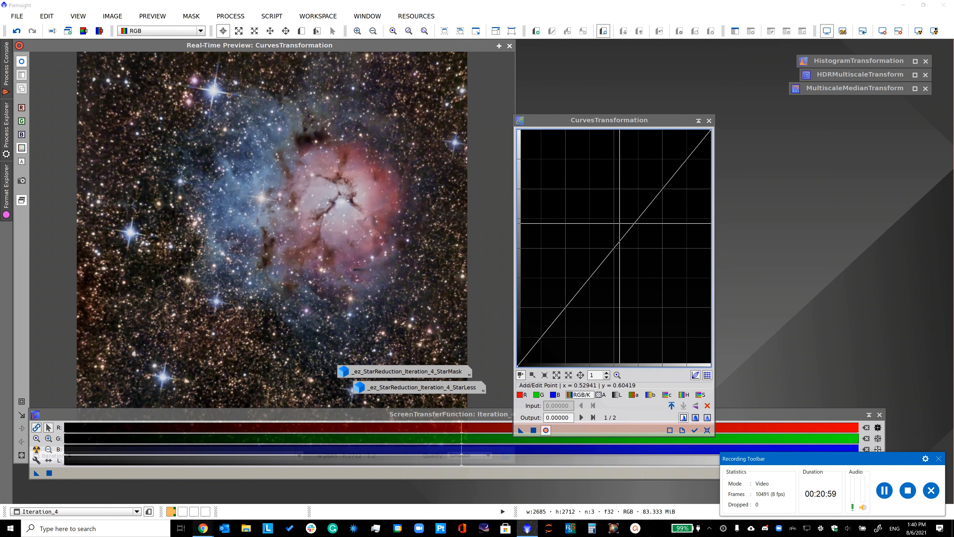
left_click(619, 223)
left_click_drag(619, 222, 655, 198)
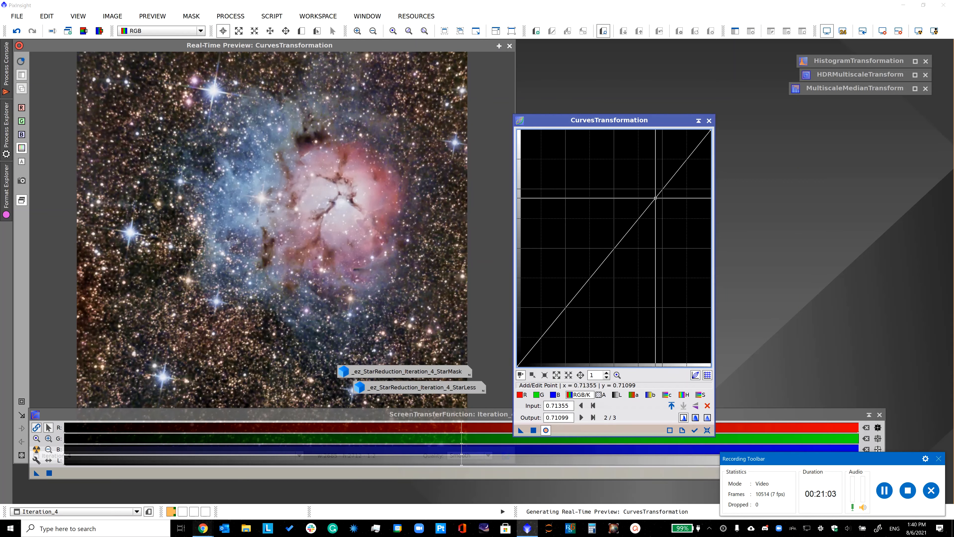
left_click(540, 342)
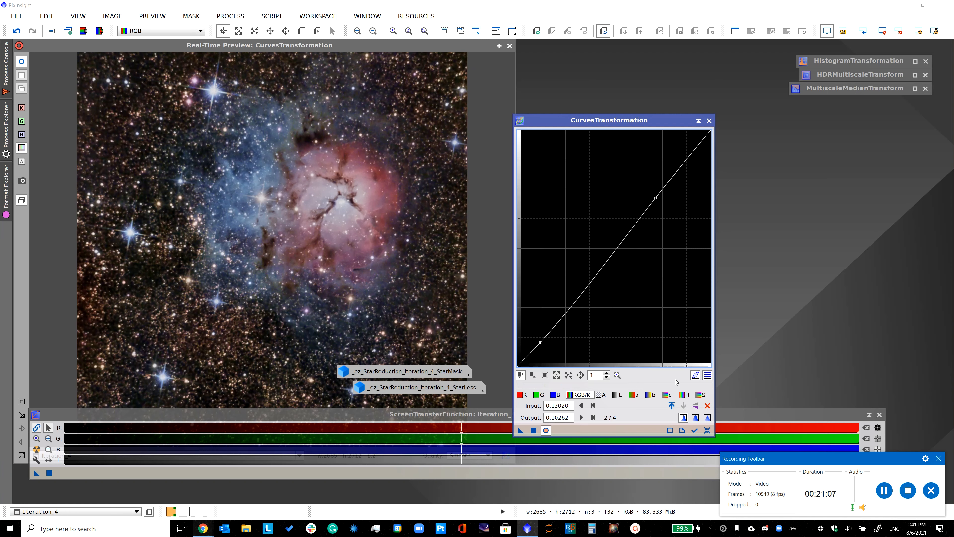
left_click(697, 394)
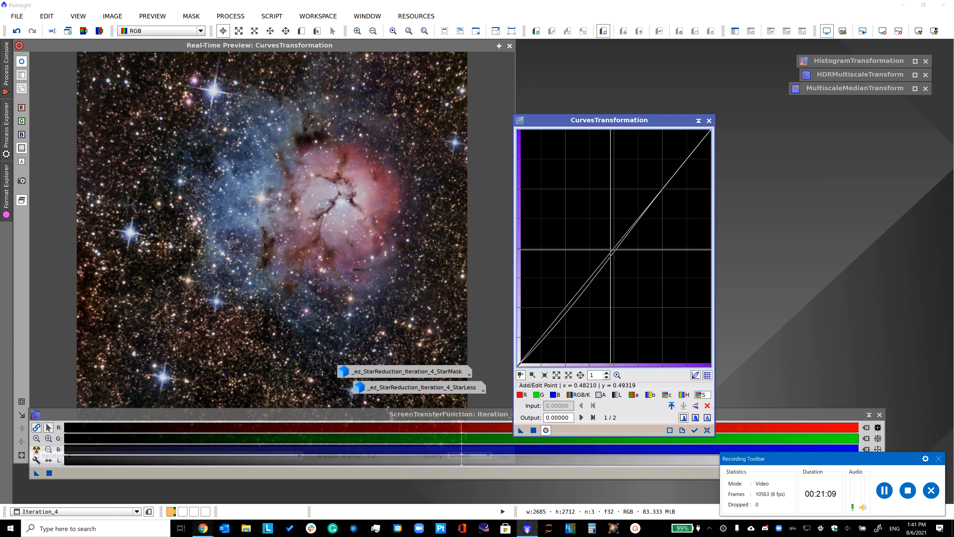
left_click(605, 247)
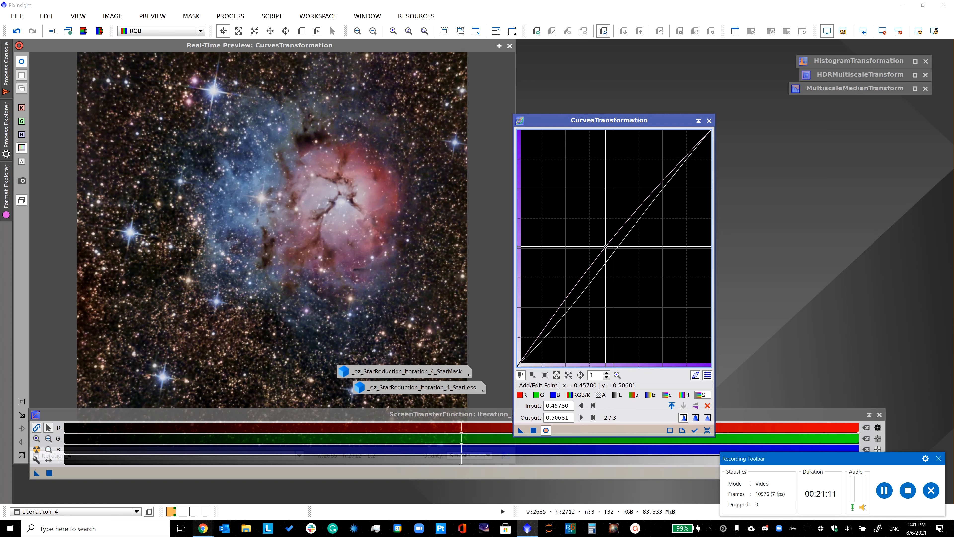
left_click(660, 165)
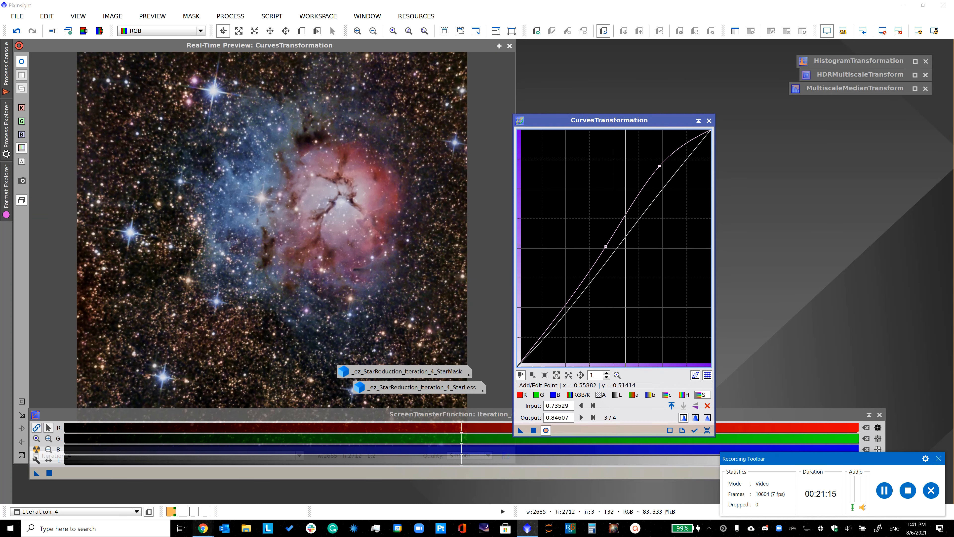
left_click(706, 408)
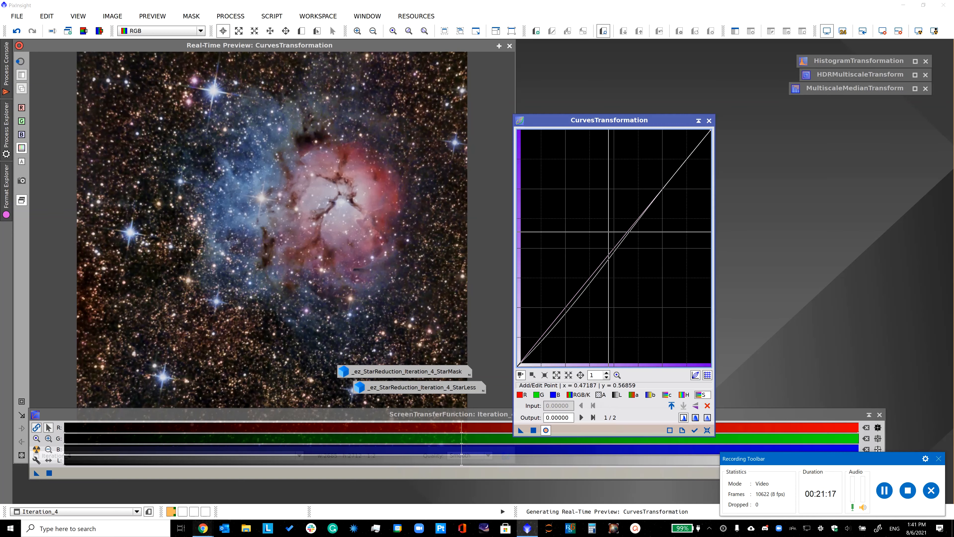
- Raise the saturation curve to about 0.805 at input 0.717, apply the curves to Iteration_4, and reset and close the tool and its preview
left_click_drag(652, 201, 656, 175)
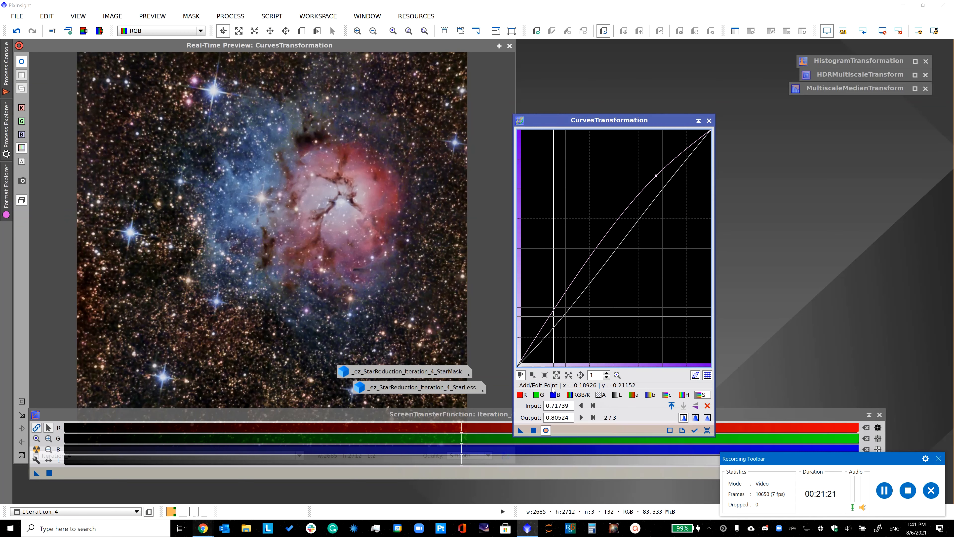
left_click(534, 431)
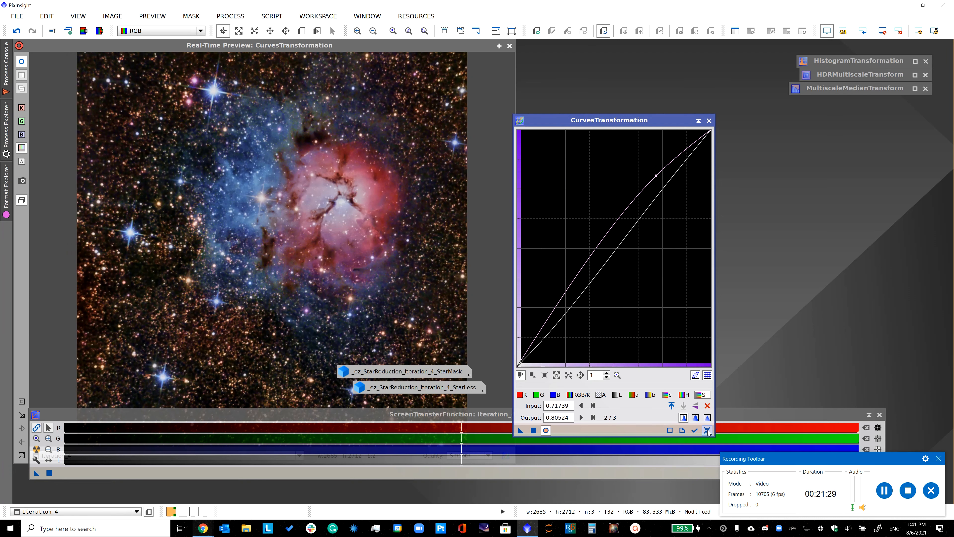
left_click(707, 429)
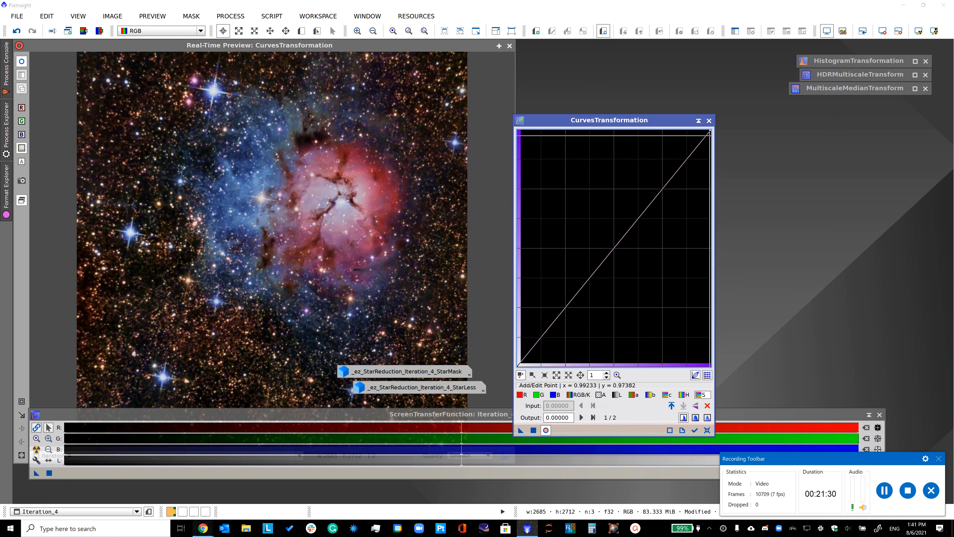
left_click(709, 121)
left_click(510, 46)
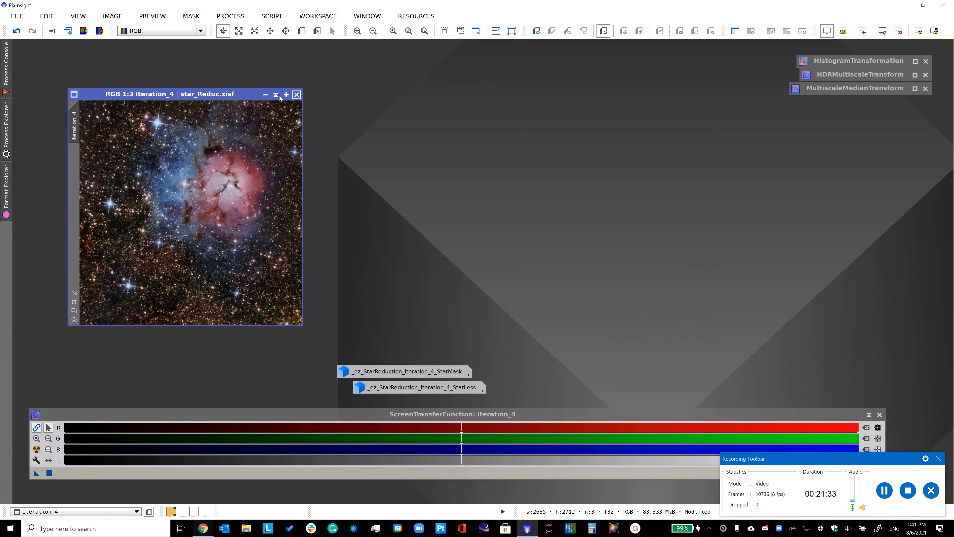
- Extract the lightness of Iteration_4 as a separate grayscale image and place the two images side by side
left_click_drag(228, 98, 445, 95)
scroll(445, 201, "up", 3)
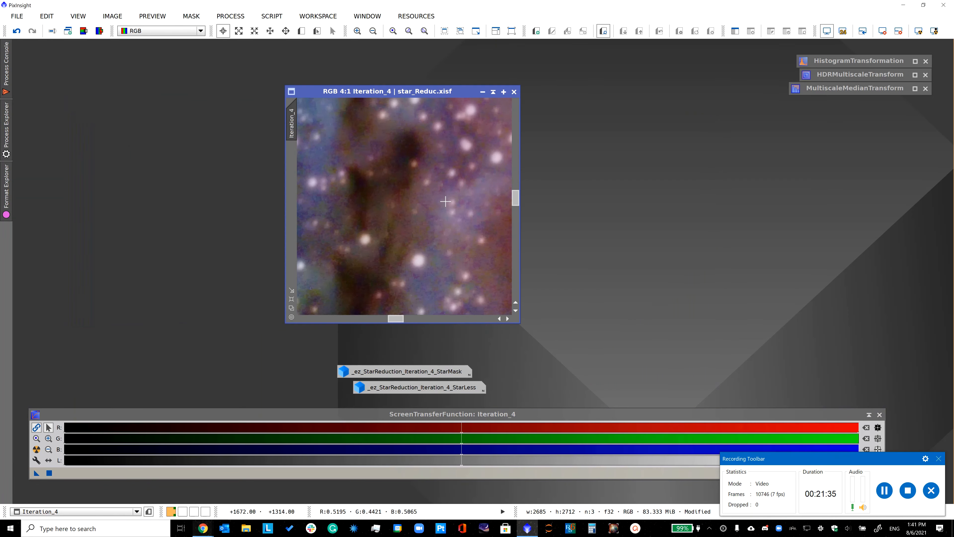
scroll(445, 201, "down", 3)
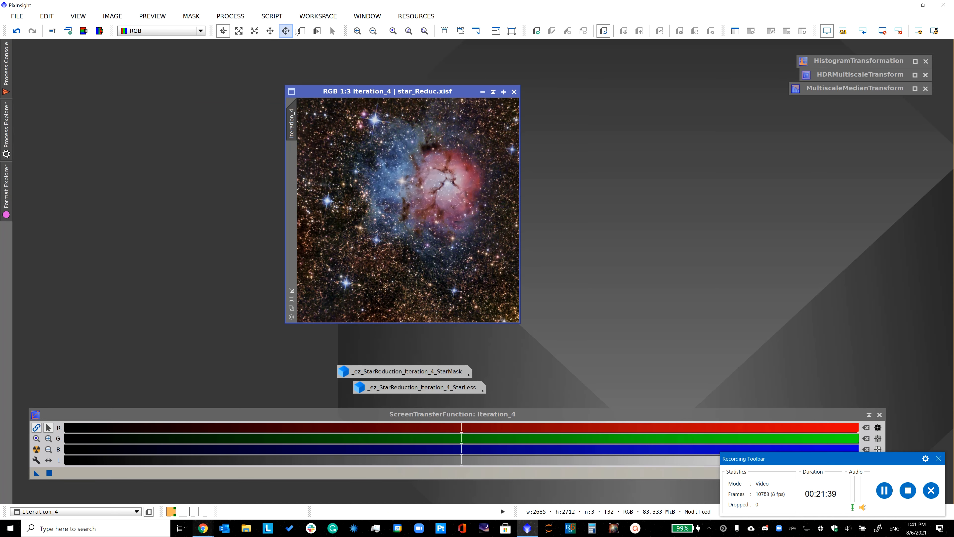
left_click(84, 30)
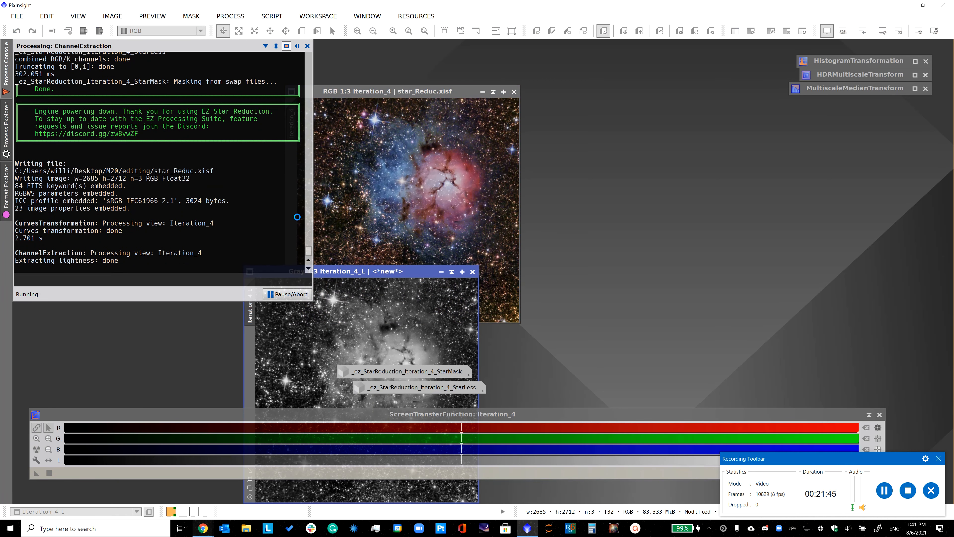
left_click_drag(320, 271, 648, 99)
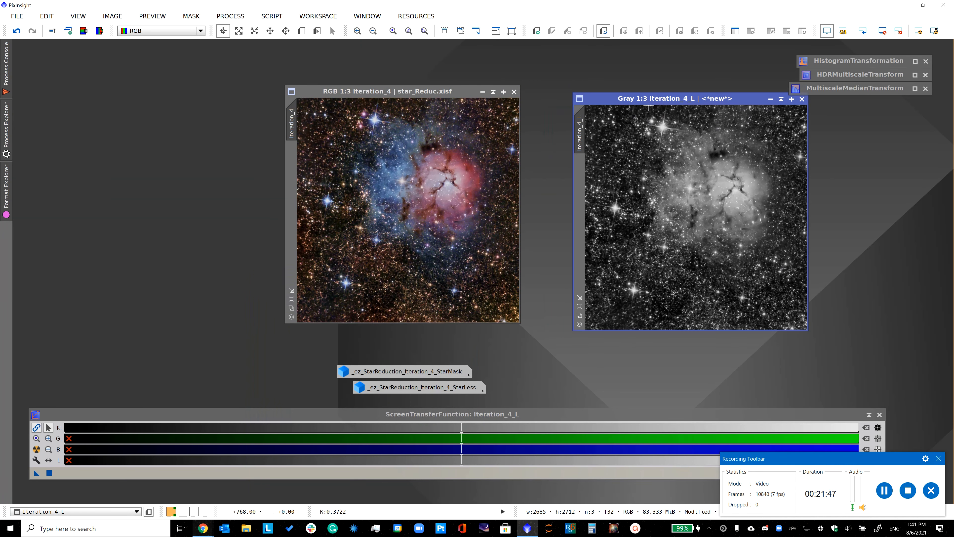
- Apply Iteration_4_L as a mask on Iteration_4, invert it while its overlay is shown, and hide the overlay
left_click_drag(579, 130, 291, 192)
left_click(191, 16)
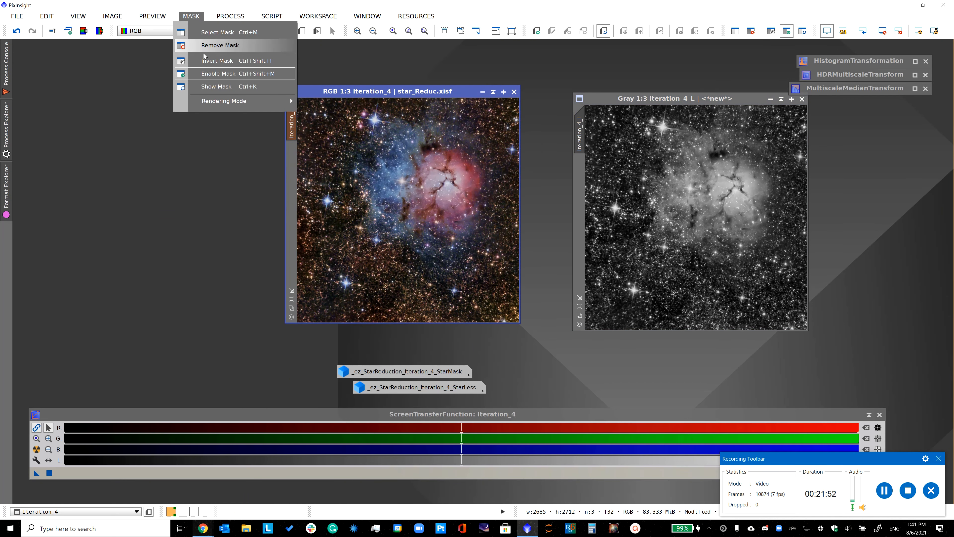
left_click(216, 86)
left_click(192, 16)
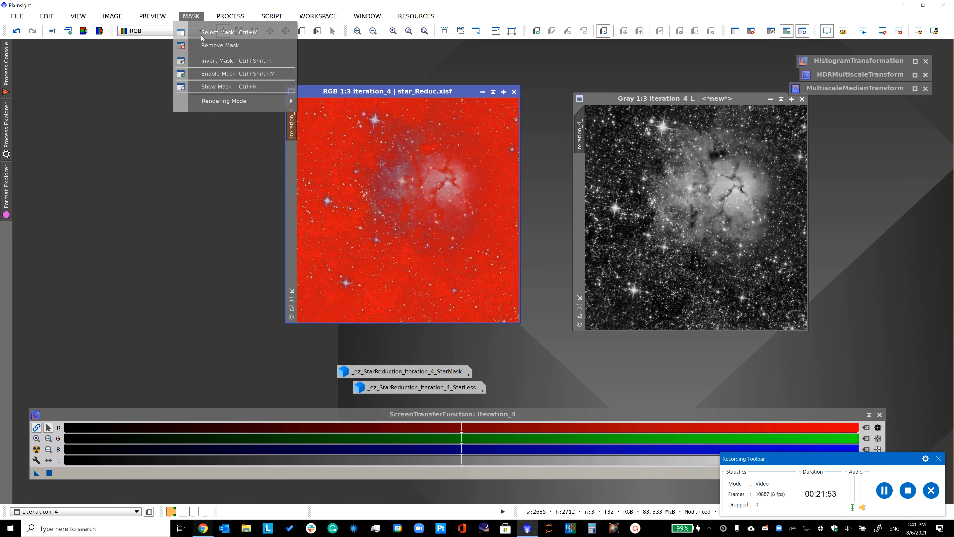
left_click(211, 60)
left_click(191, 16)
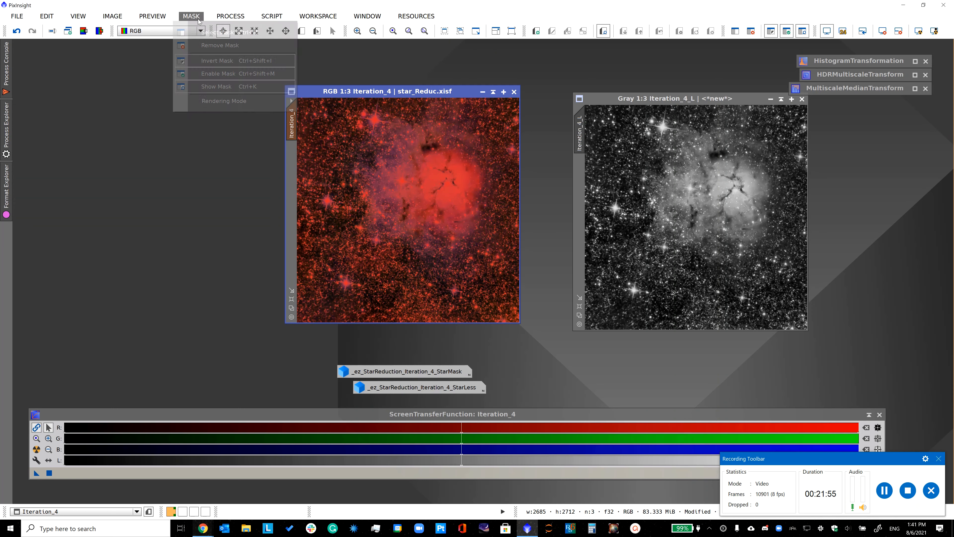
left_click(217, 87)
- Define a preview about 1413 by 909 pixels over the central part of the nebula in Iteration_4 and display it
left_click(223, 32)
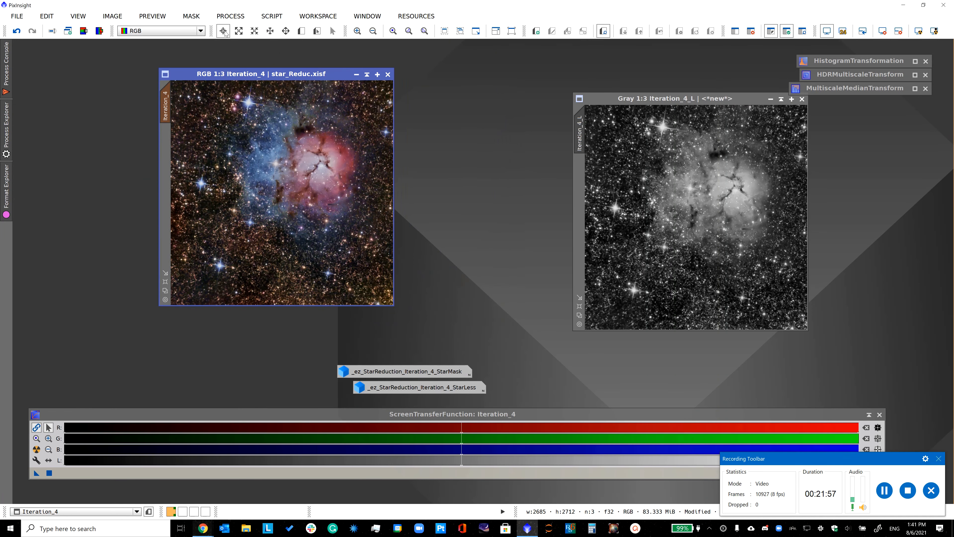
left_click(317, 31)
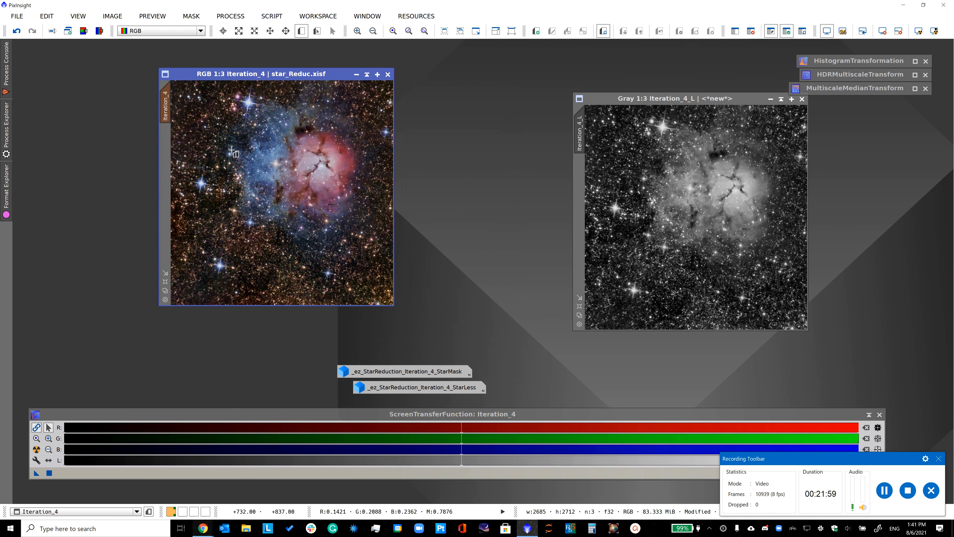
left_click_drag(231, 150, 348, 224)
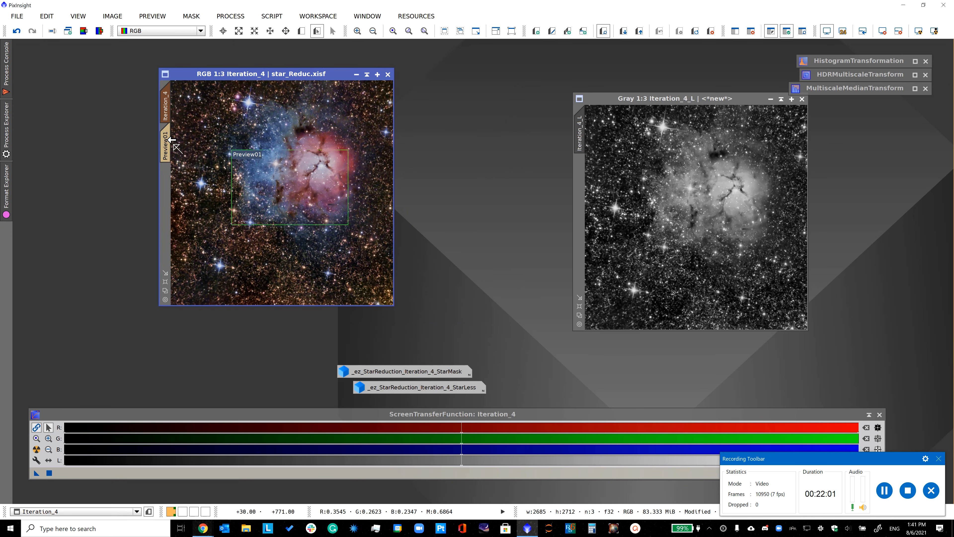
left_click(166, 145)
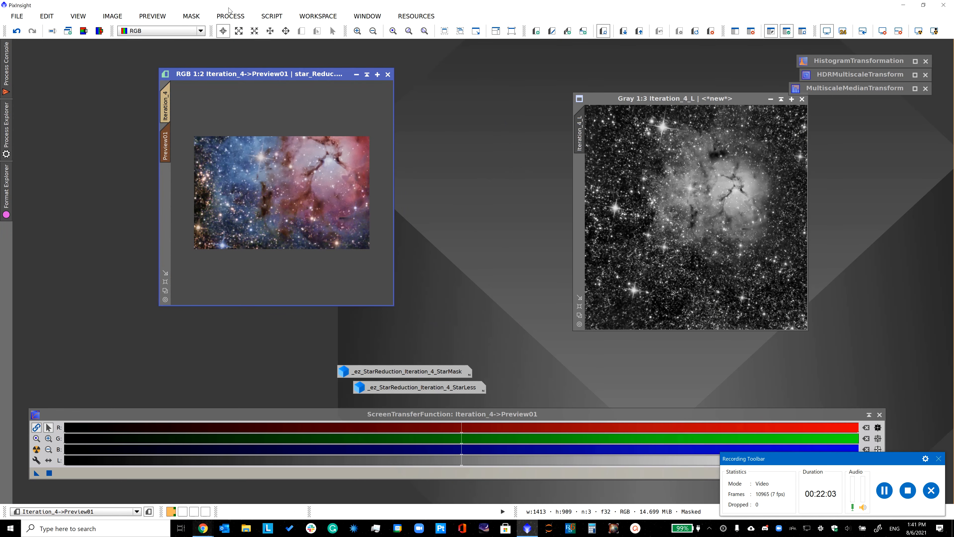
- Open ACDNR, review its lightness and chrominance settings, apply it unchanged to Preview01, and inspect the noise reduction up close
left_click(230, 15)
mouse_move(284, 20)
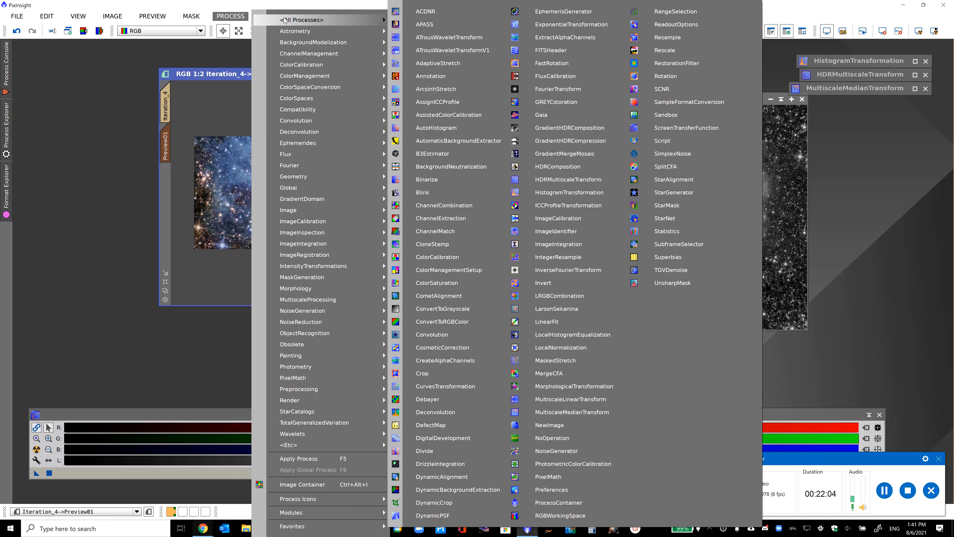
left_click(411, 16)
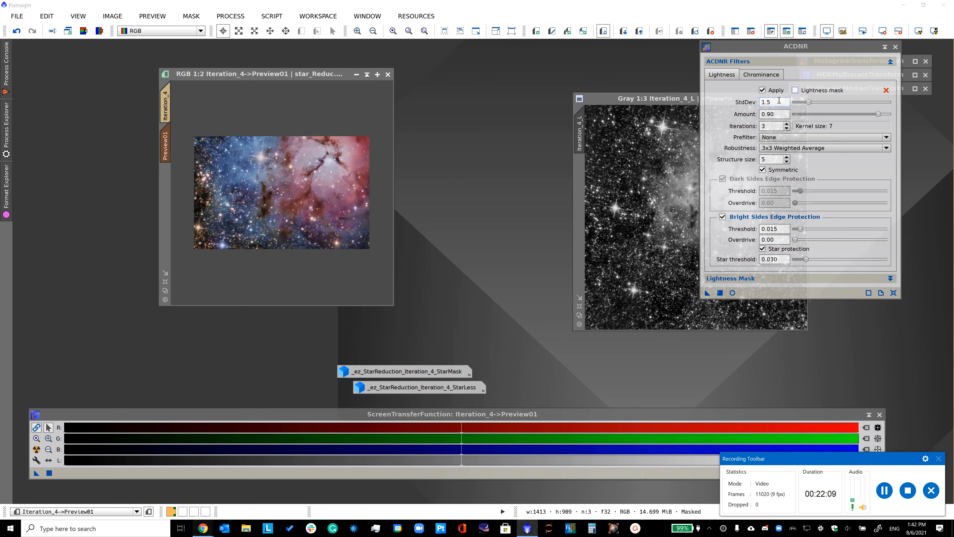
left_click_drag(778, 100, 754, 100)
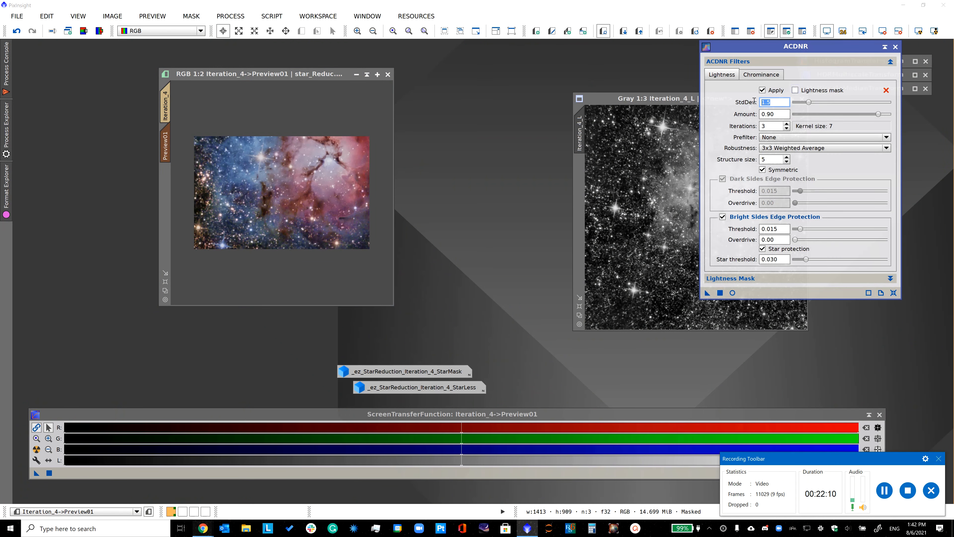
left_click(768, 73)
left_click(722, 75)
left_click(760, 76)
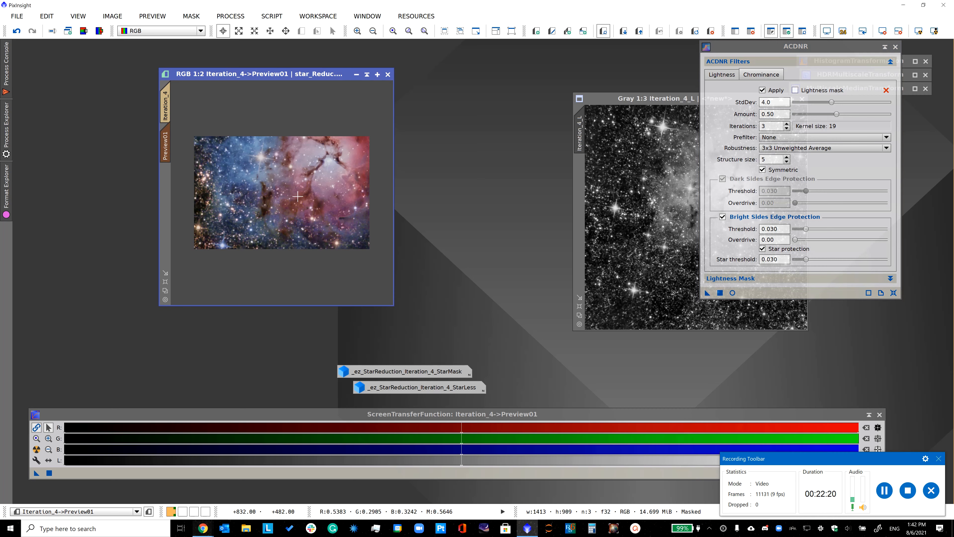
left_click(707, 292)
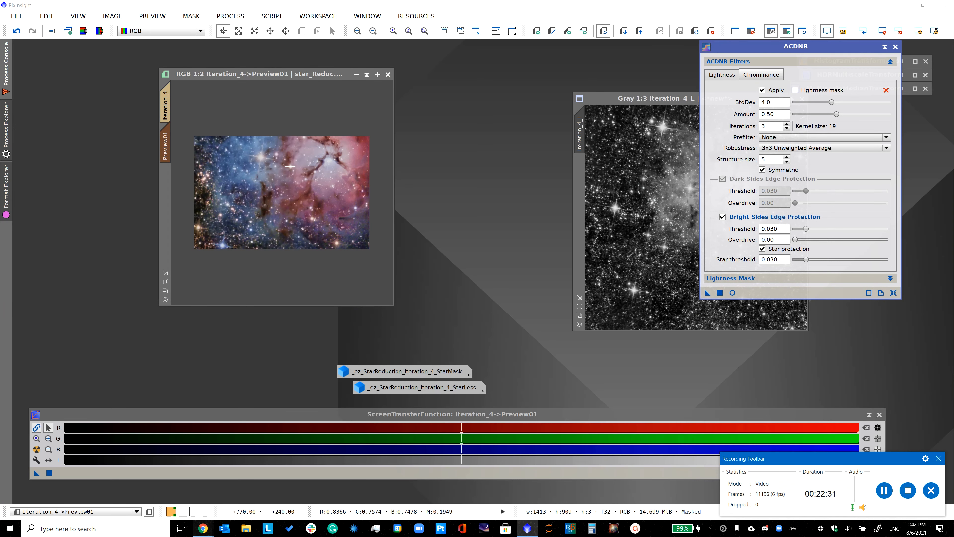
scroll(289, 166, "up", 2)
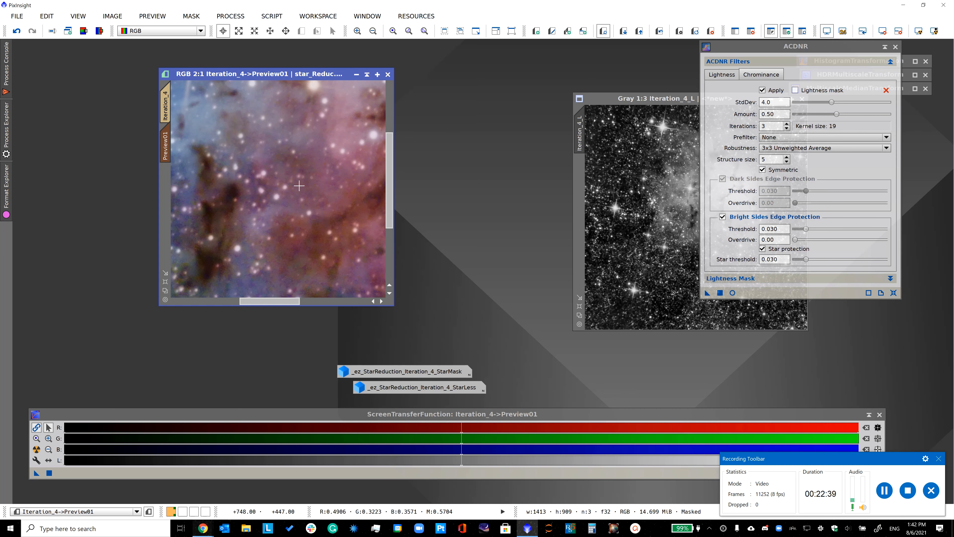
scroll(298, 186, "down", 2)
scroll(298, 185, "up", 1)
scroll(299, 185, "down", 1)
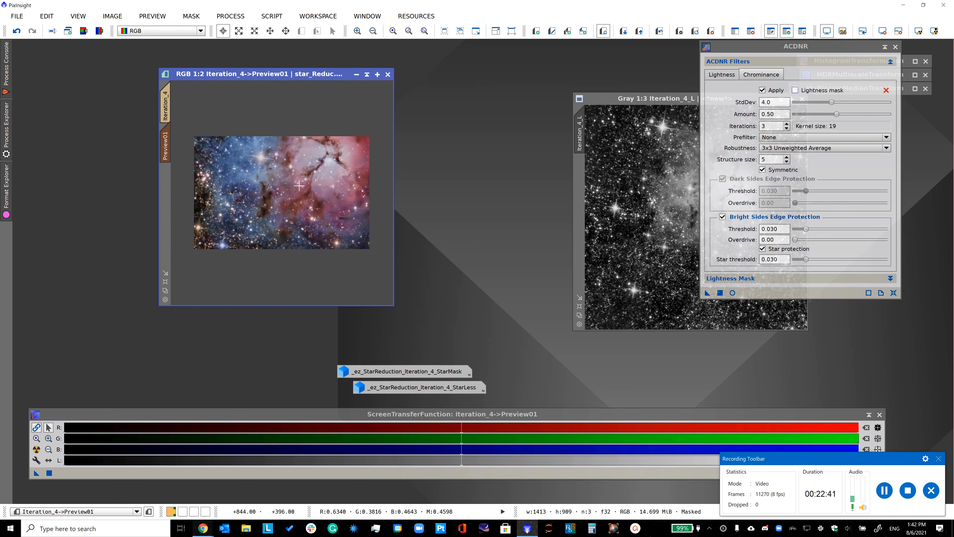
- Delete the preview and apply ACDNR with the current settings to the whole Iteration_4 image
left_click(152, 15)
left_click(186, 211)
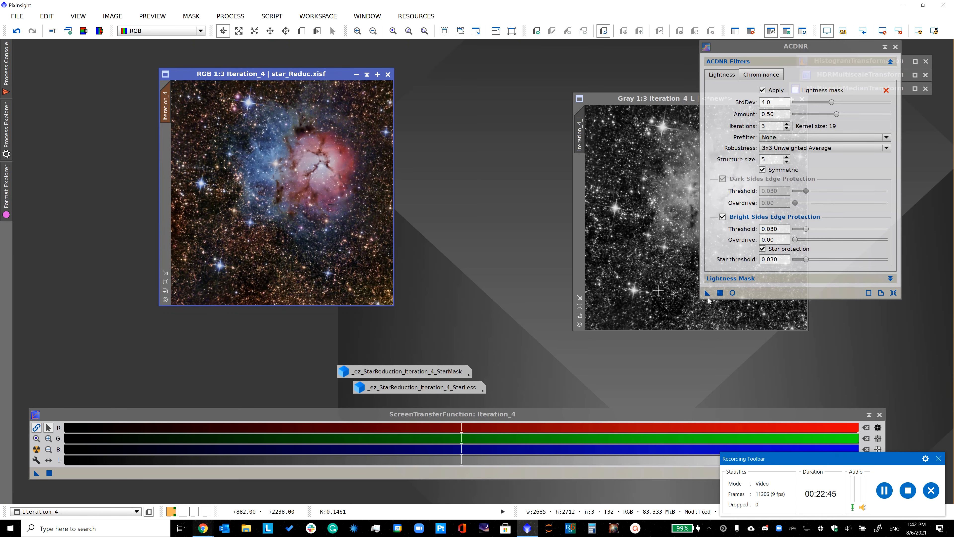
left_click(720, 295)
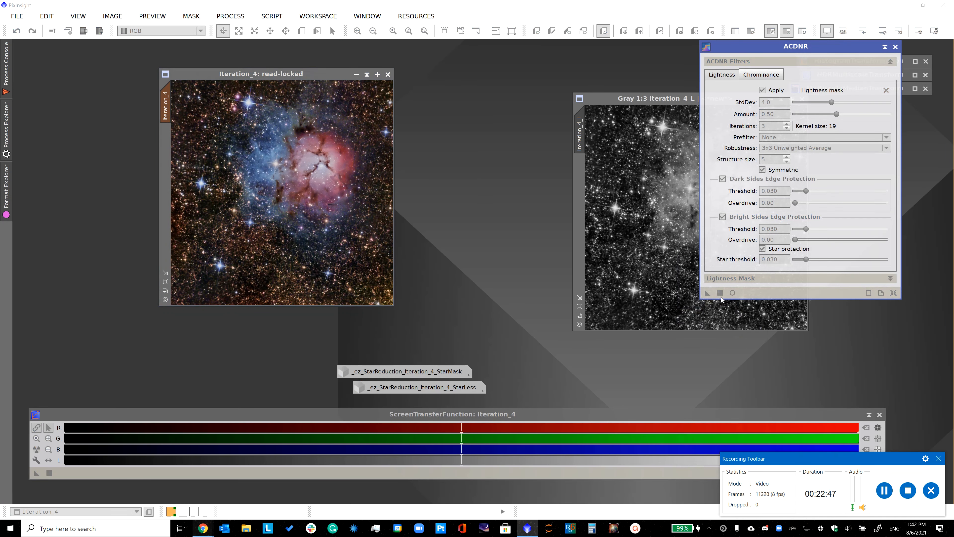
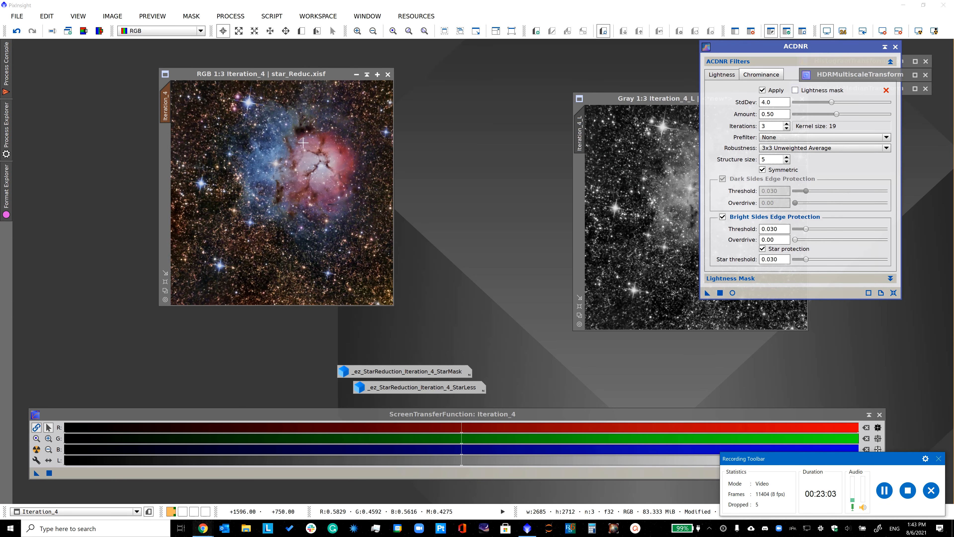
- Disable the mask on Iteration_4, then close ACDNR and the Iteration_4_L image, accepting the broken mask reference
left_click(191, 15)
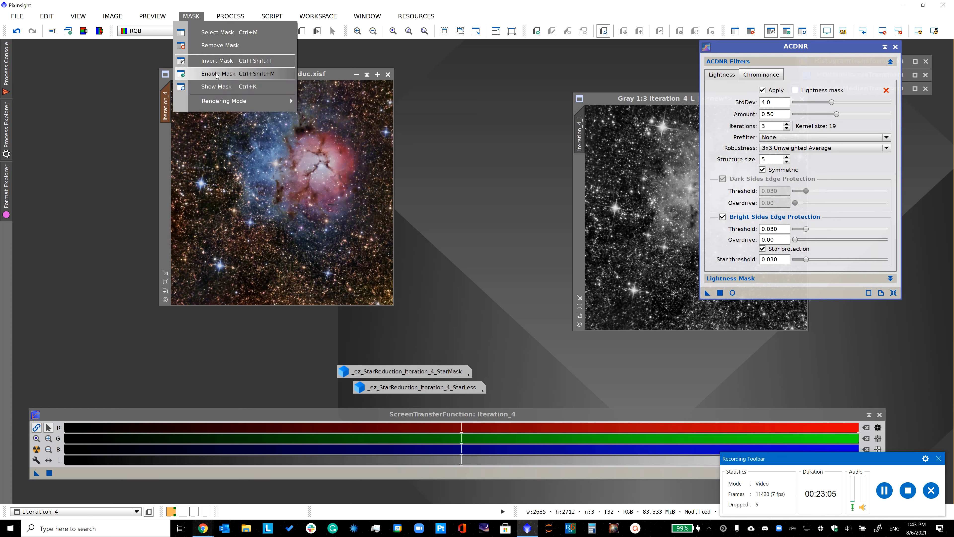
left_click(216, 61)
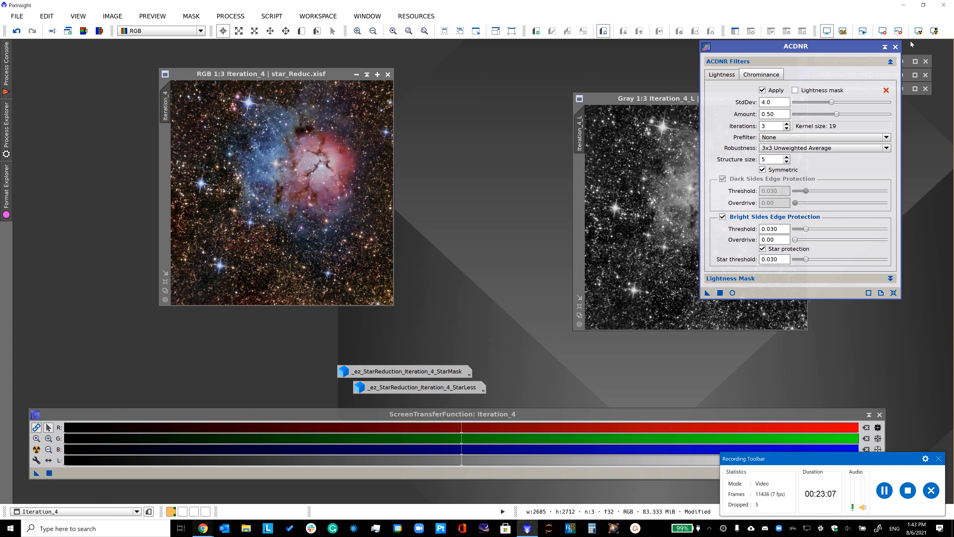
left_click(895, 47)
left_click(802, 100)
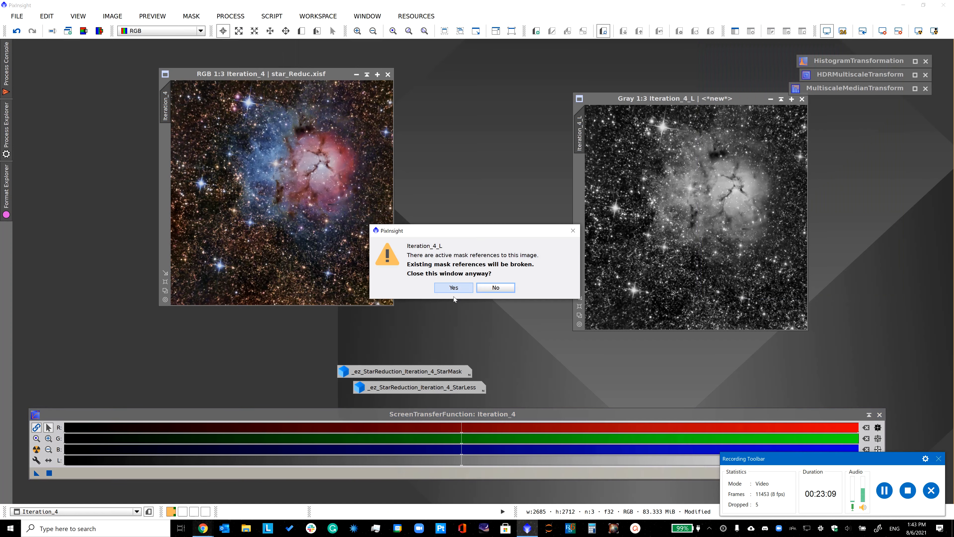
left_click(452, 287)
- Create a range mask from Iteration_4 with RangeSelection using lower limit 0.35, smoothness 19 and Lightness, then close the tool and its preview
left_click(223, 18)
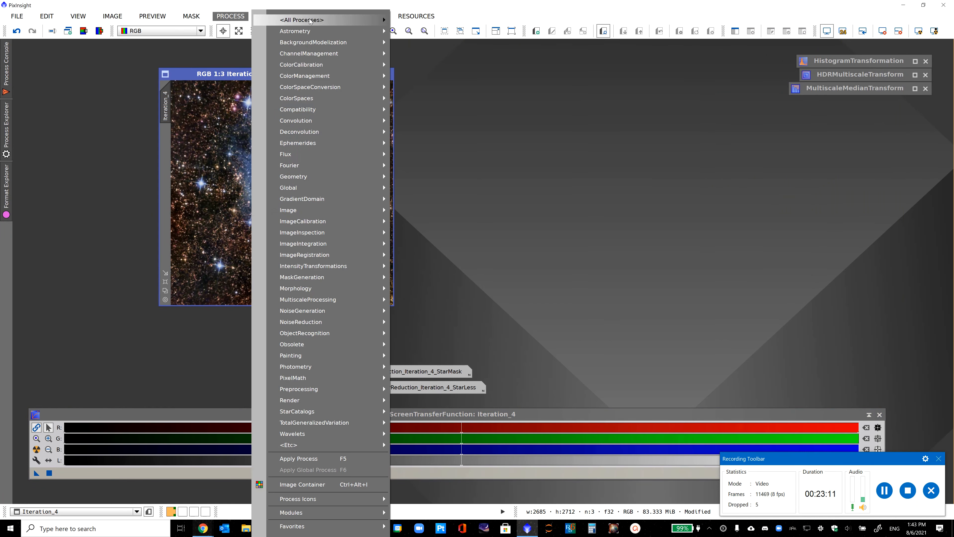
mouse_move(286, 19)
left_click(735, 311)
left_click(748, 308)
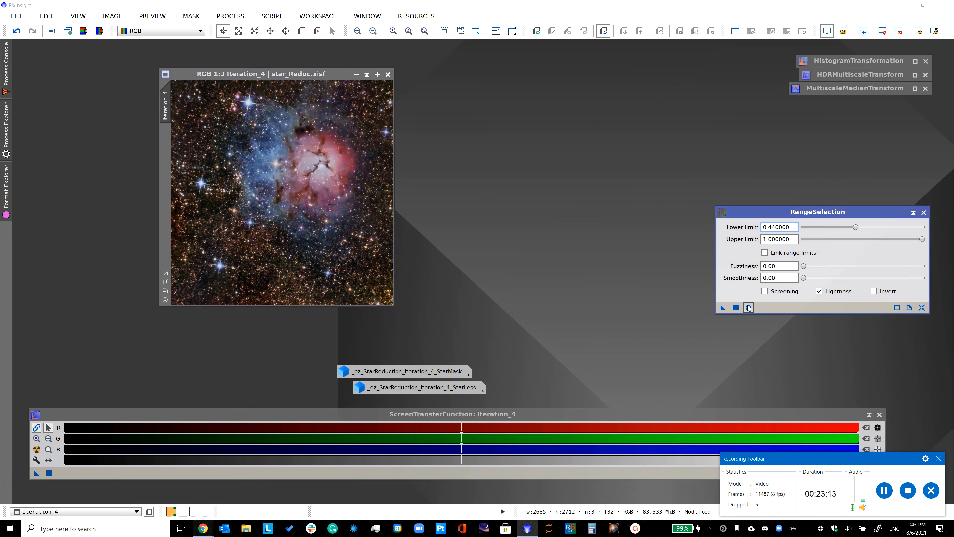
left_click_drag(854, 227, 837, 226)
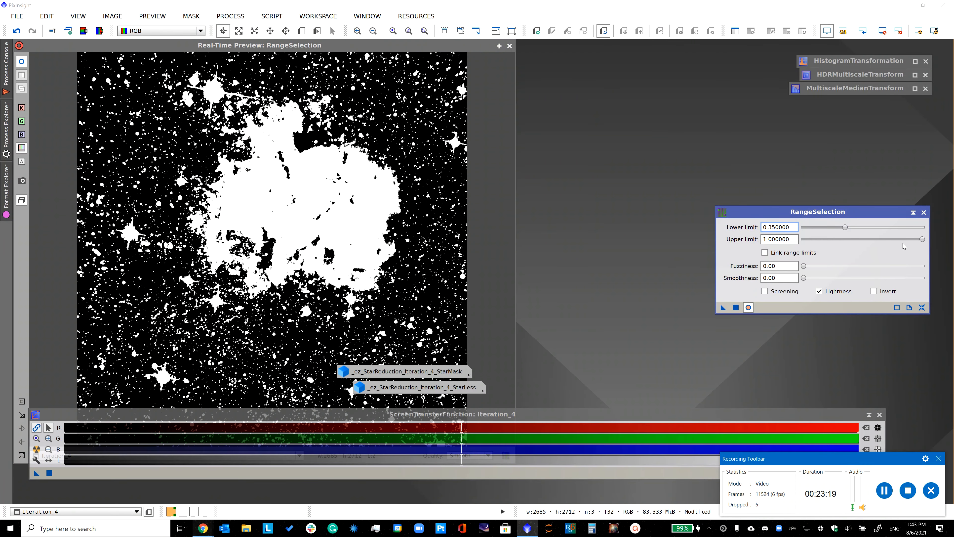
left_click_drag(805, 279, 825, 278)
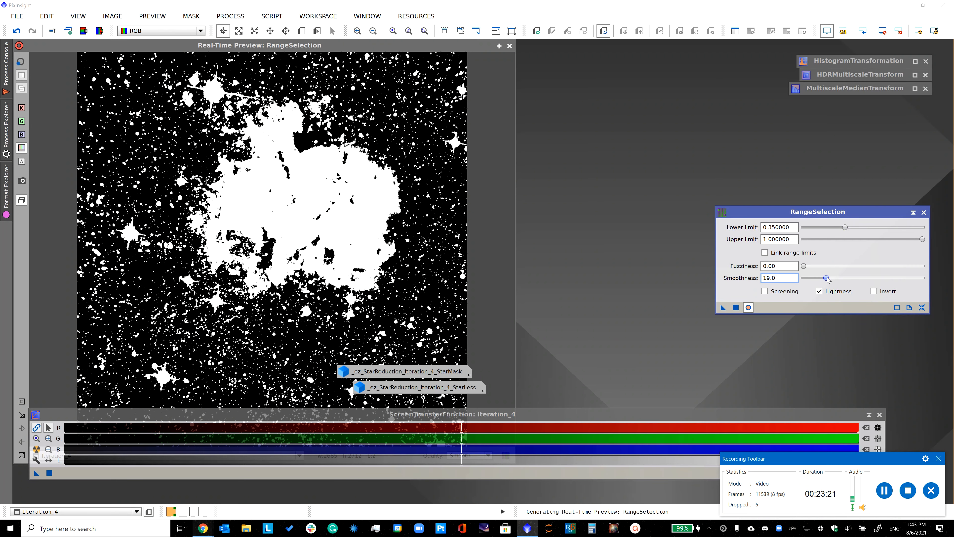
left_click(736, 307)
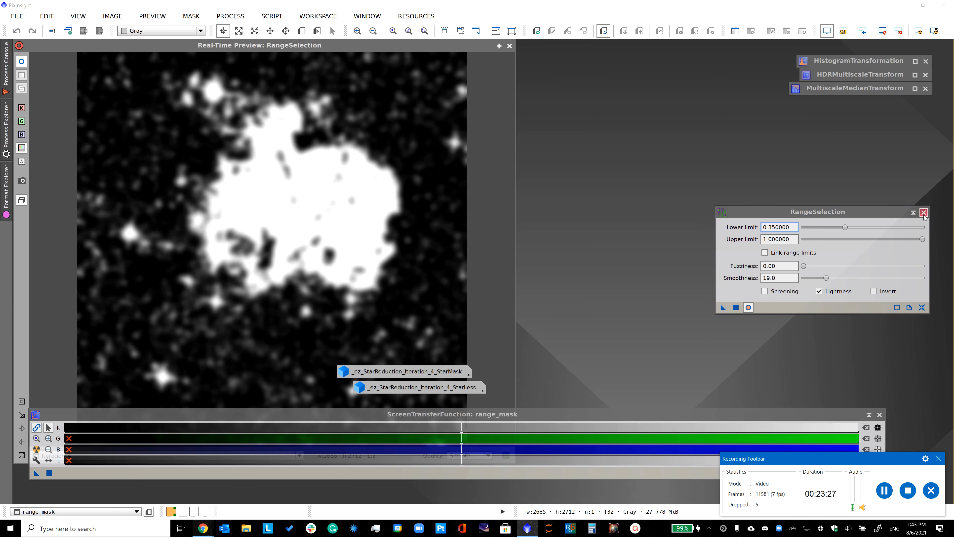
left_click(924, 212)
left_click(512, 47)
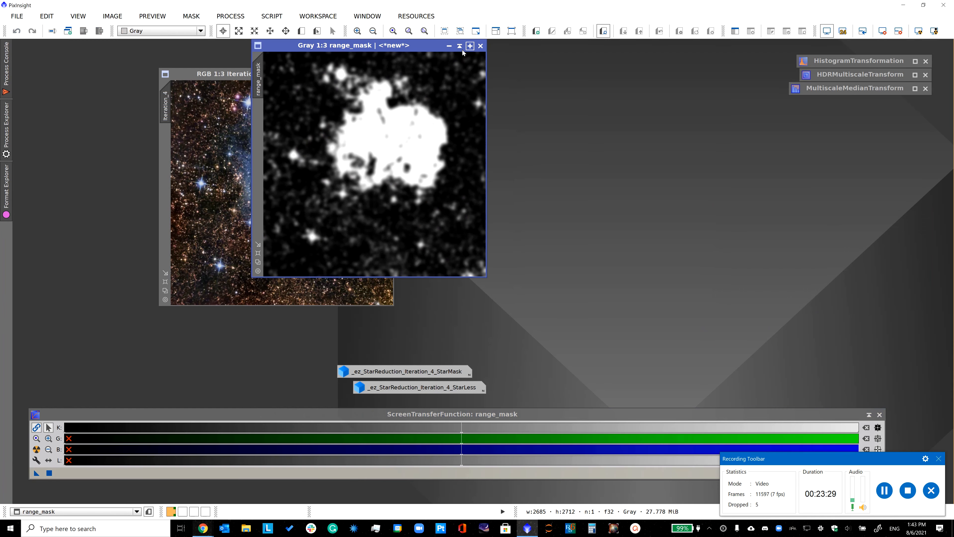
- Place range_mask beside Iteration_4, apply it as that image's mask, and open MultiscaleMedianTransform with its settings reset to defaults
left_click_drag(357, 46, 501, 74)
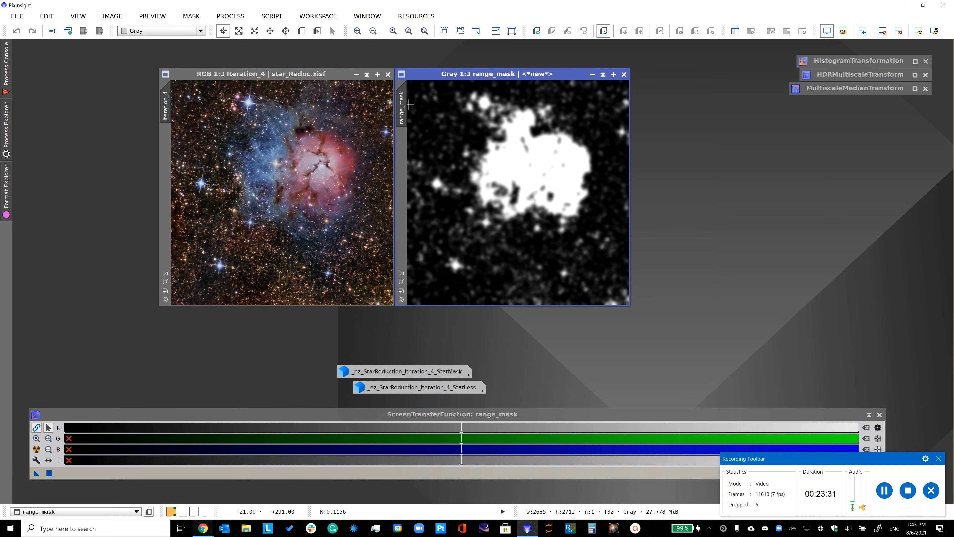
left_click_drag(401, 109, 171, 152)
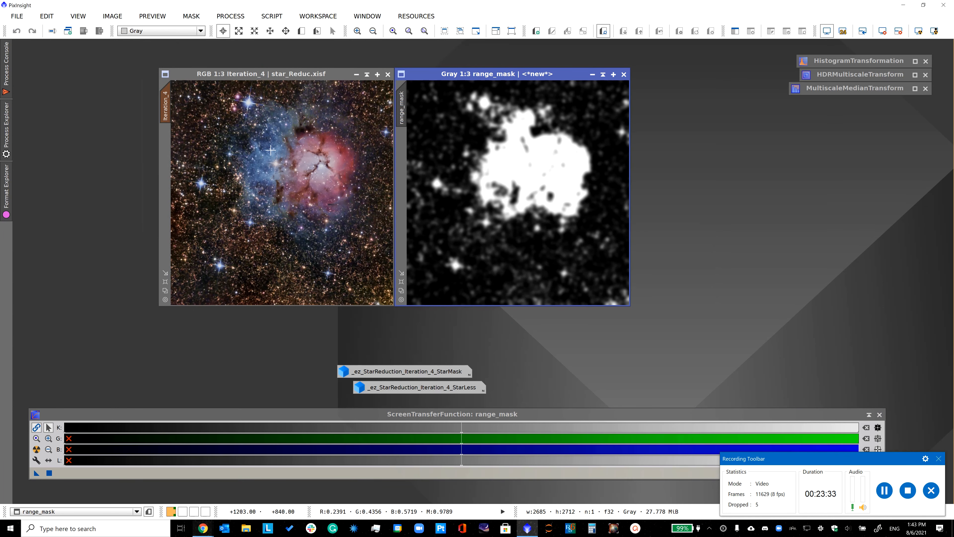
left_click(230, 16)
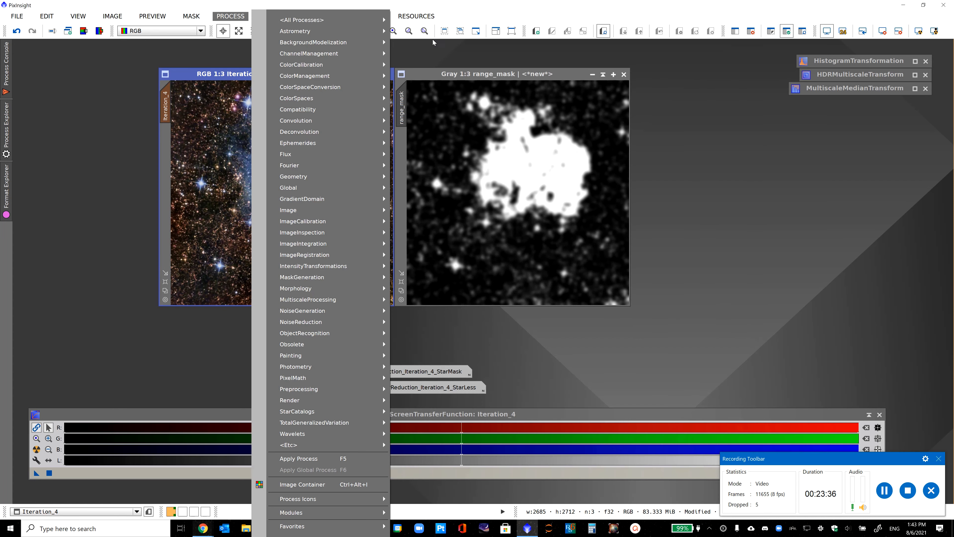
mouse_move(357, 20)
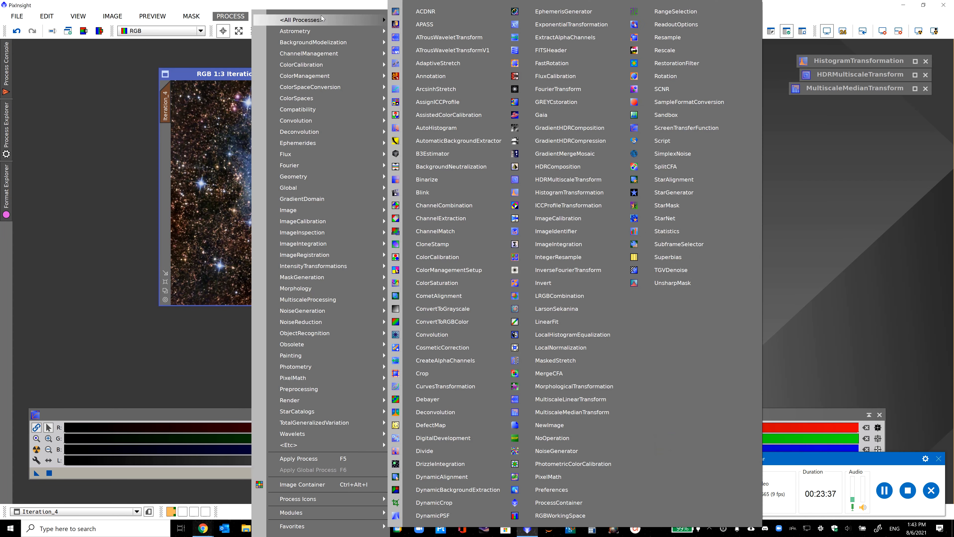
left_click(548, 402)
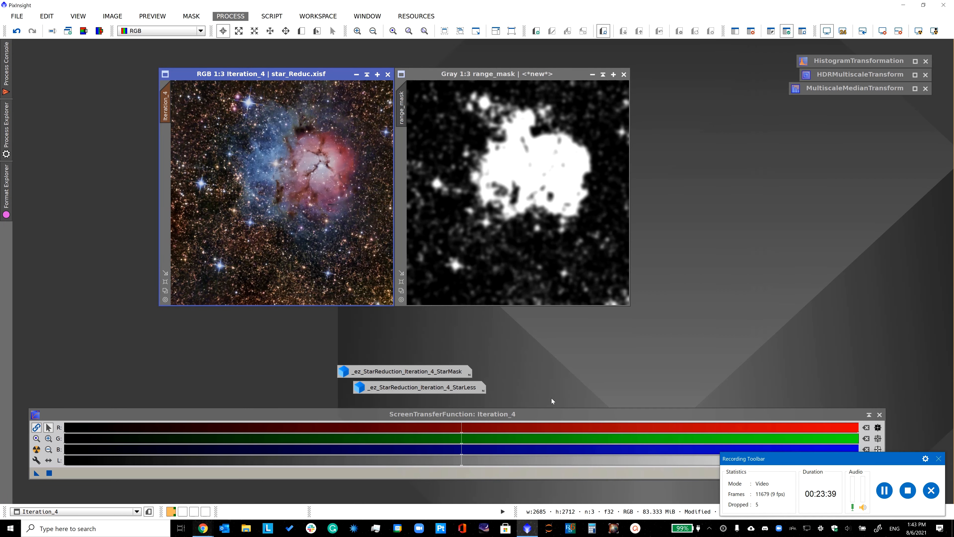
left_click(774, 71)
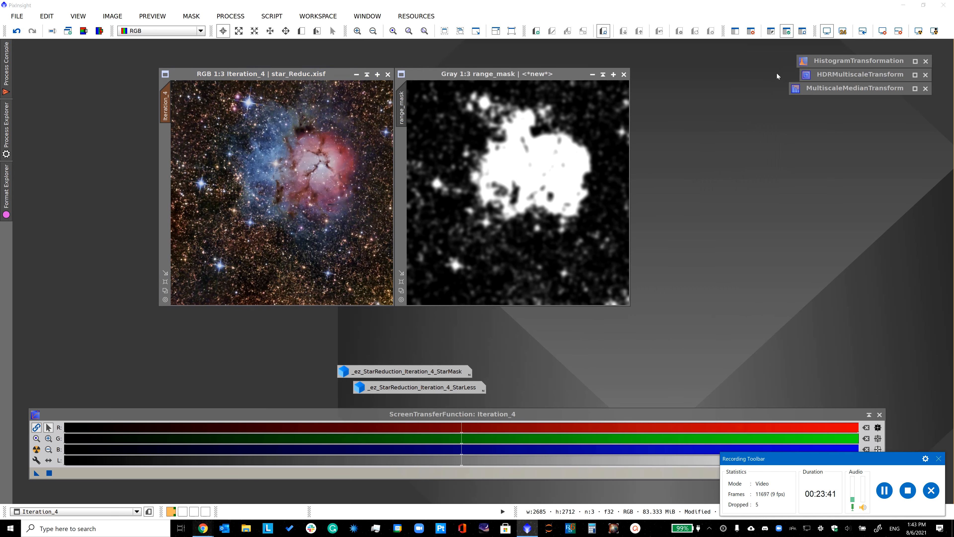
double_click(853, 88)
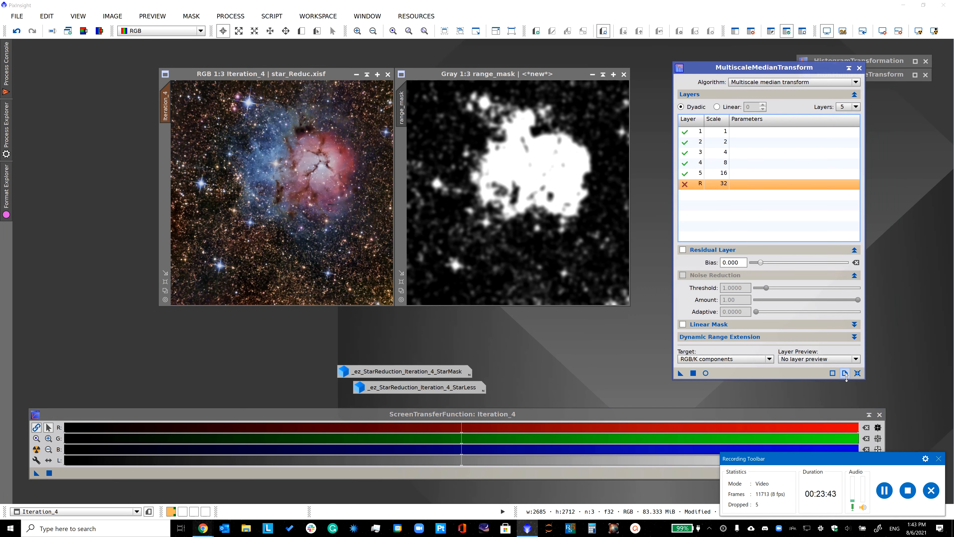
left_click(858, 373)
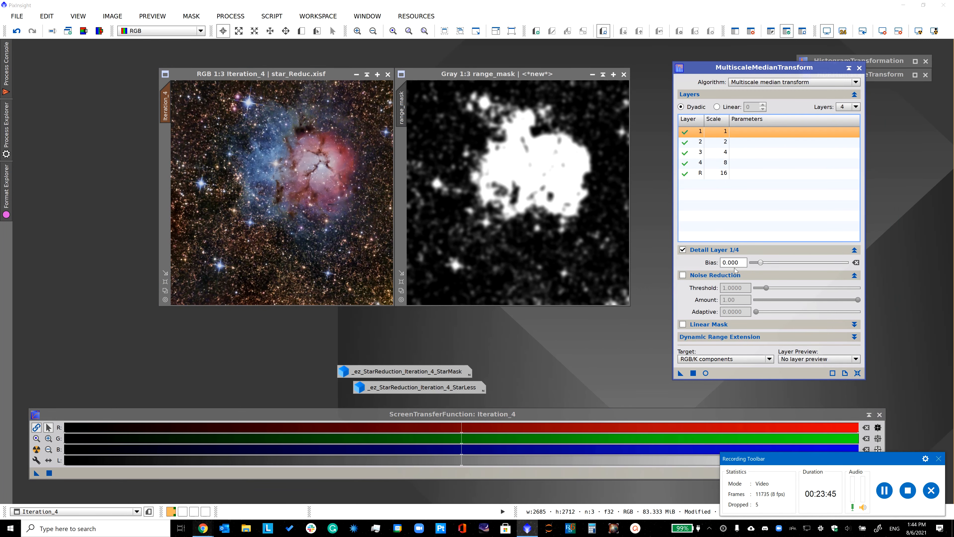
- Set the bias of detail layers 1 to 4 to 0.030 and apply MultiscaleMedianTransform to the masked Iteration_4
left_click_drag(738, 262, 733, 263)
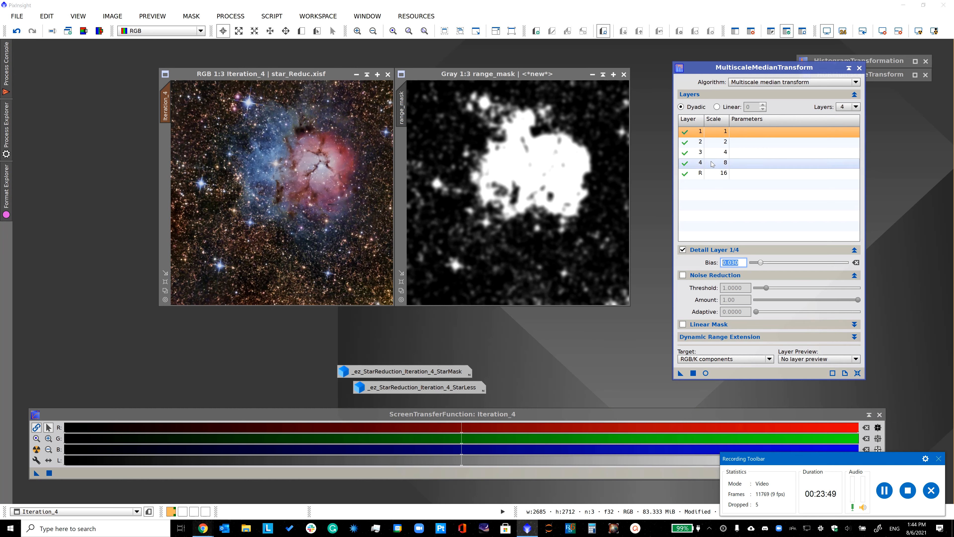
left_click(736, 142)
type("0.030")
left_click_drag(740, 264, 715, 260)
left_click(740, 153)
left_click(740, 152)
type(".030")
left_click(741, 163)
left_click(721, 173)
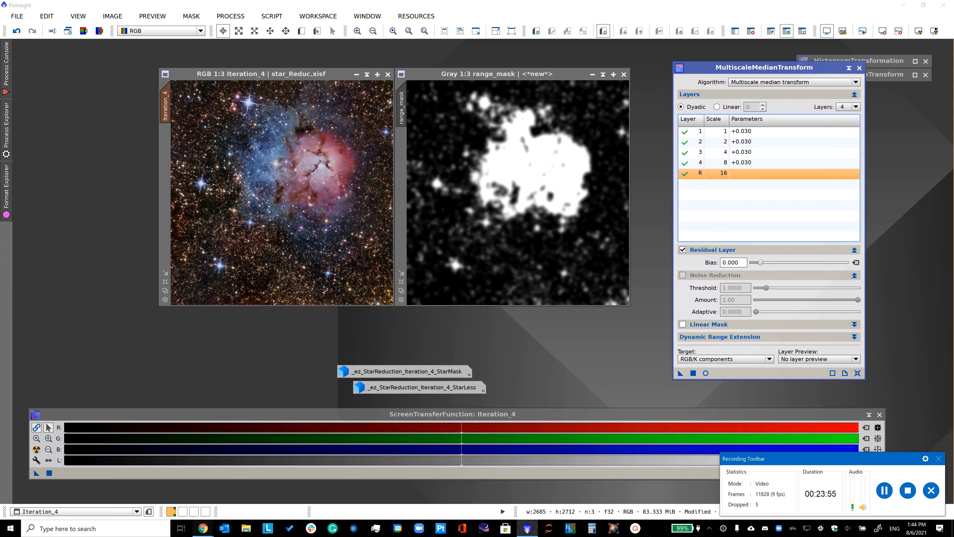
left_click(693, 372)
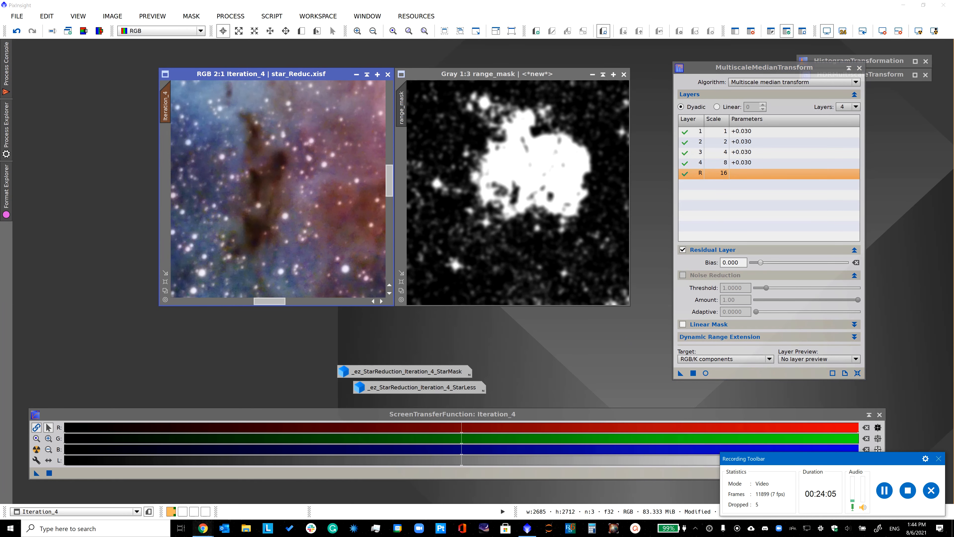
- Compare nebula detail in Iteration_4 before and after the sharpening by undoing and redoing it up close
left_click_drag(263, 301, 315, 300)
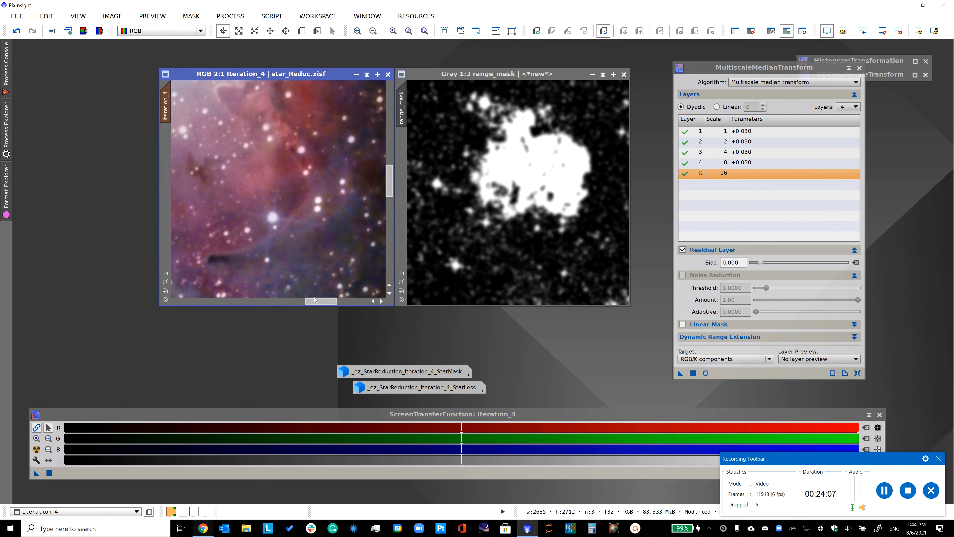
left_click_drag(390, 182, 390, 161)
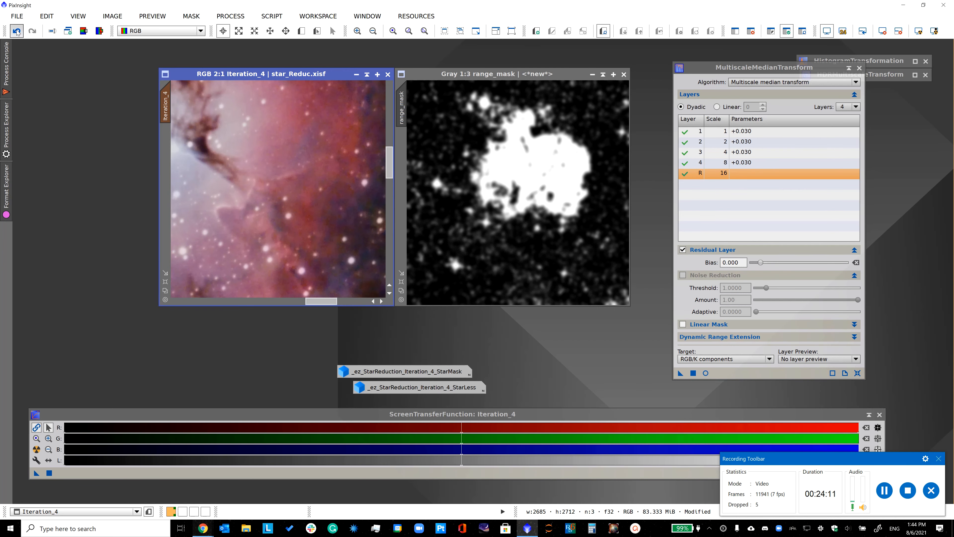
left_click(24, 31)
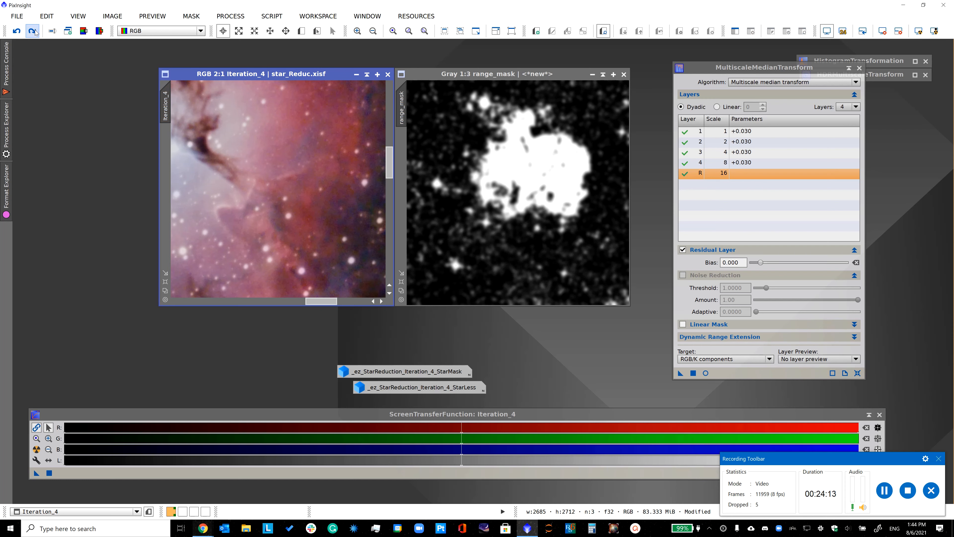
left_click(34, 31)
scroll(295, 213, "down", 3)
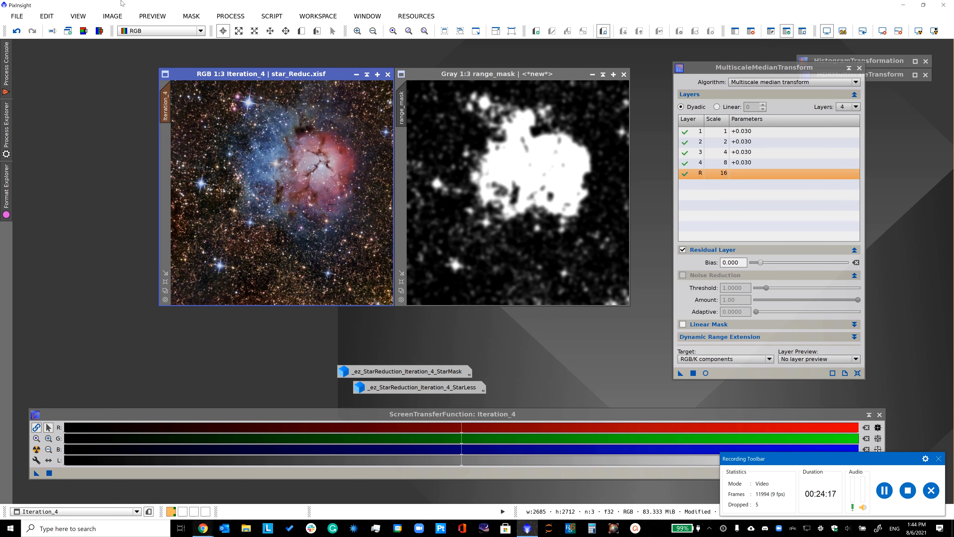
- Remove the range mask from Iteration_4 and move the image window away from range_mask
left_click(190, 17)
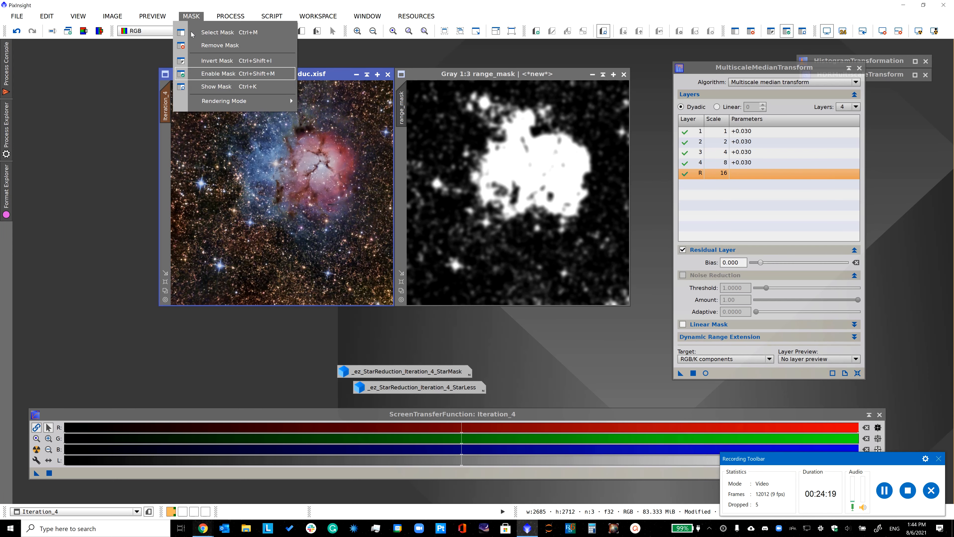
left_click(209, 49)
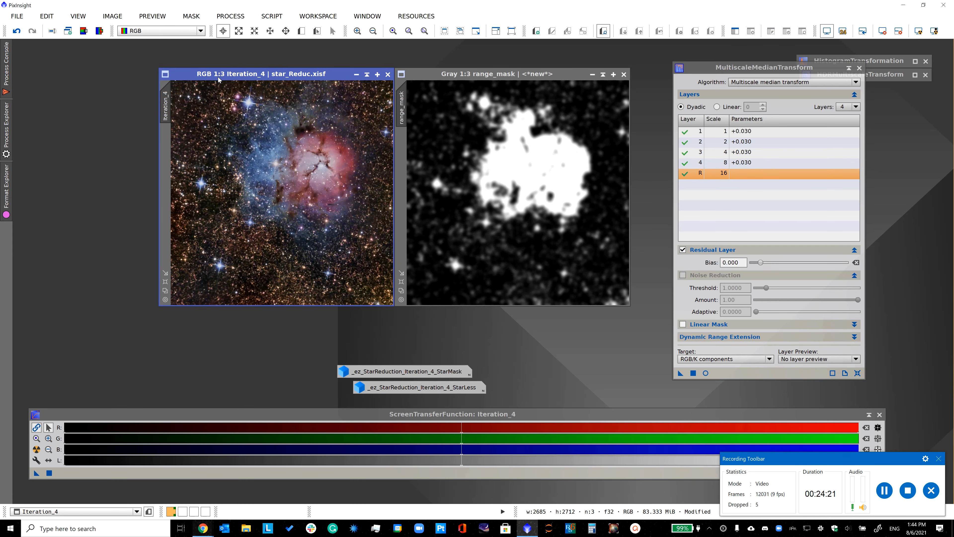
left_click_drag(218, 78, 170, 70)
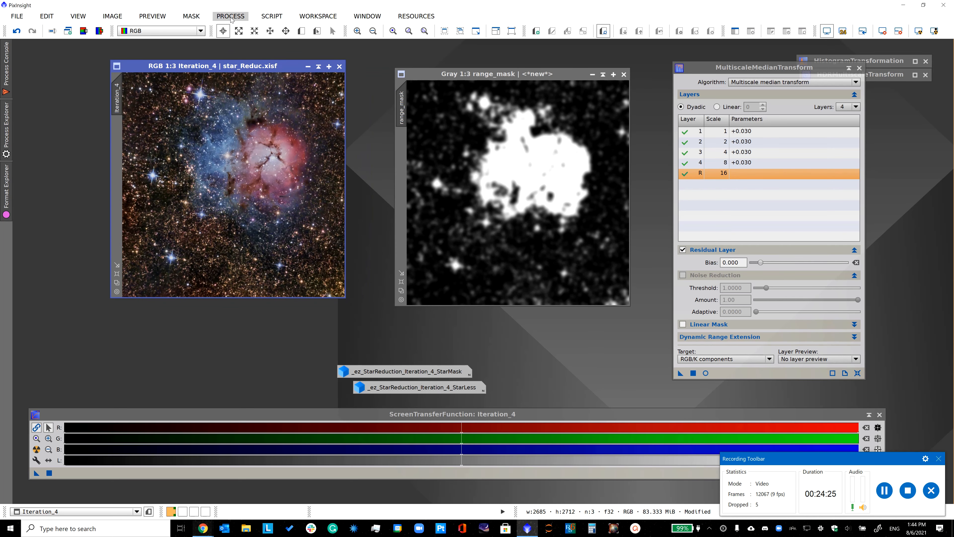
- Run the DarkStructureEnhance script on Iteration_4 with amount 0.10, 2 iterations and mask extraction enabled
left_click(272, 15)
mouse_move(303, 168)
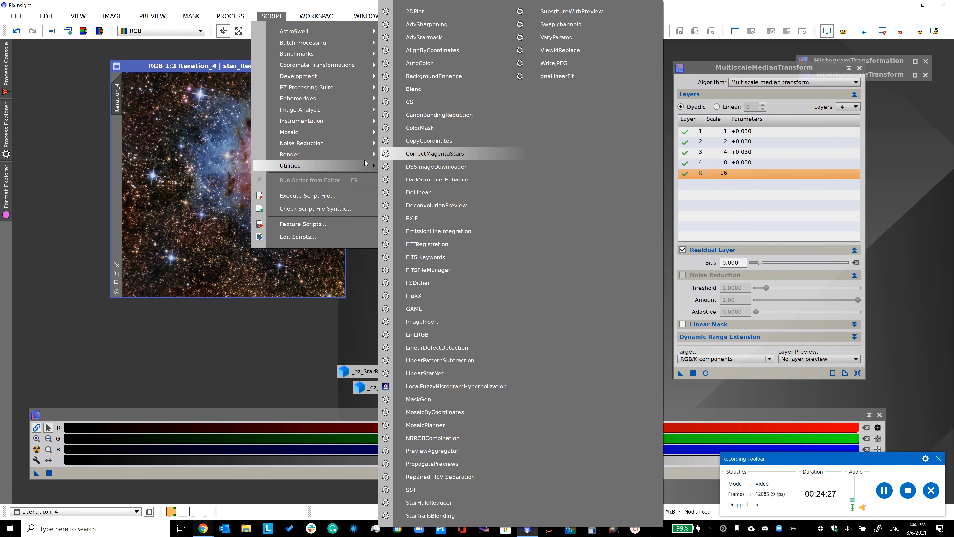
left_click(437, 179)
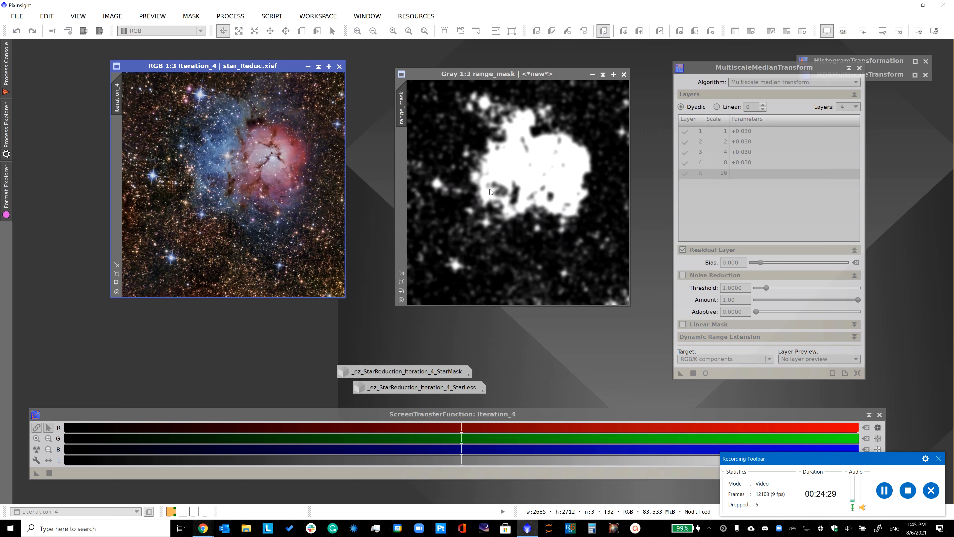
double_click(440, 314)
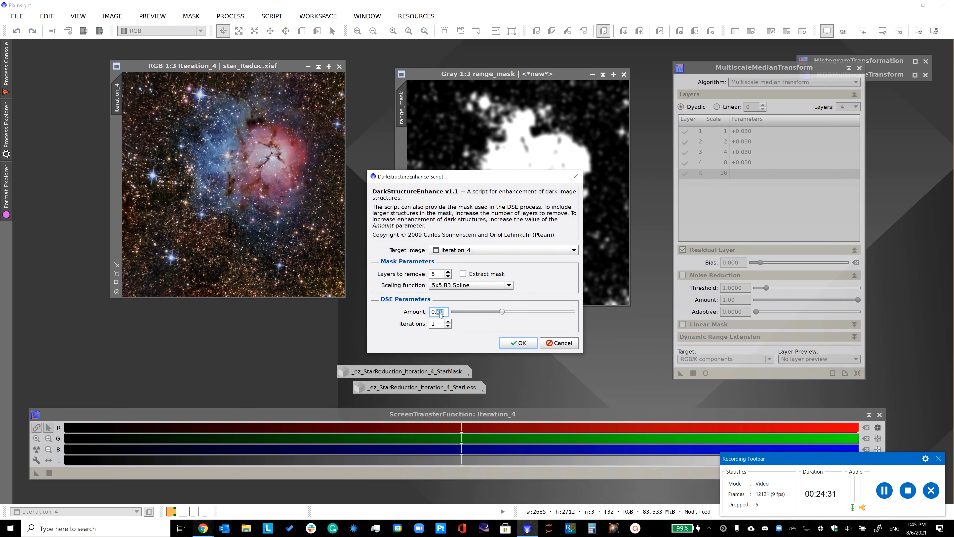
left_click(448, 322)
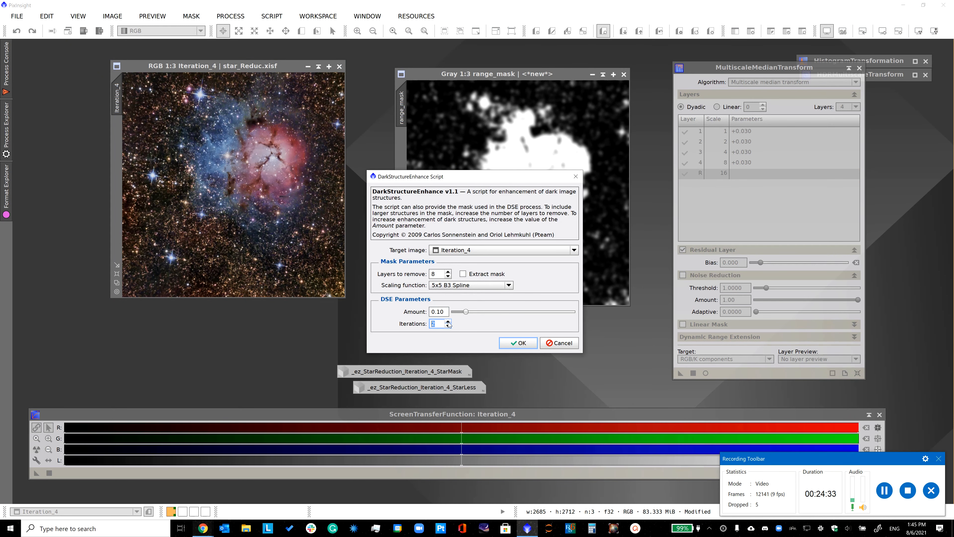
left_click(469, 274)
left_click(520, 342)
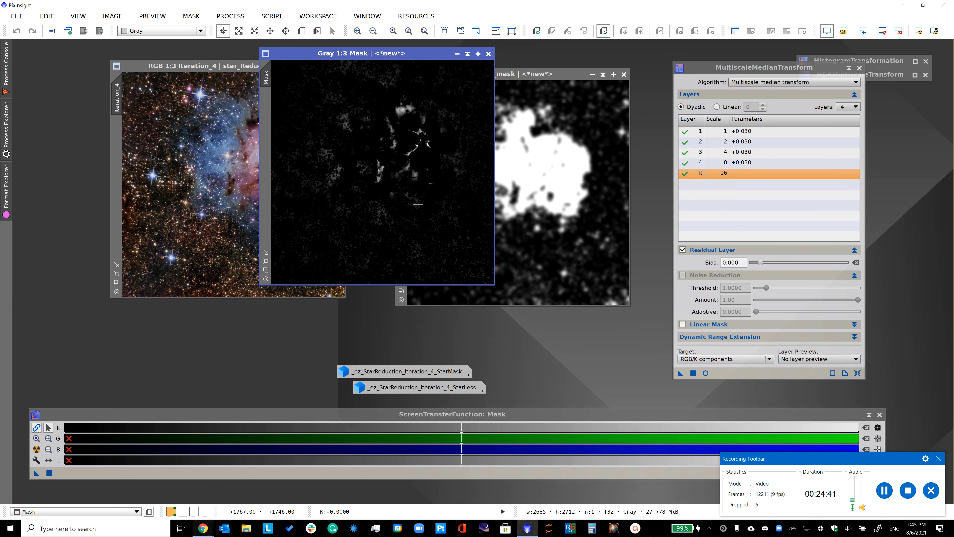
- Compare Iteration_4 before and after the dark structure enhancement, and close the extracted Mask image
left_click(236, 119)
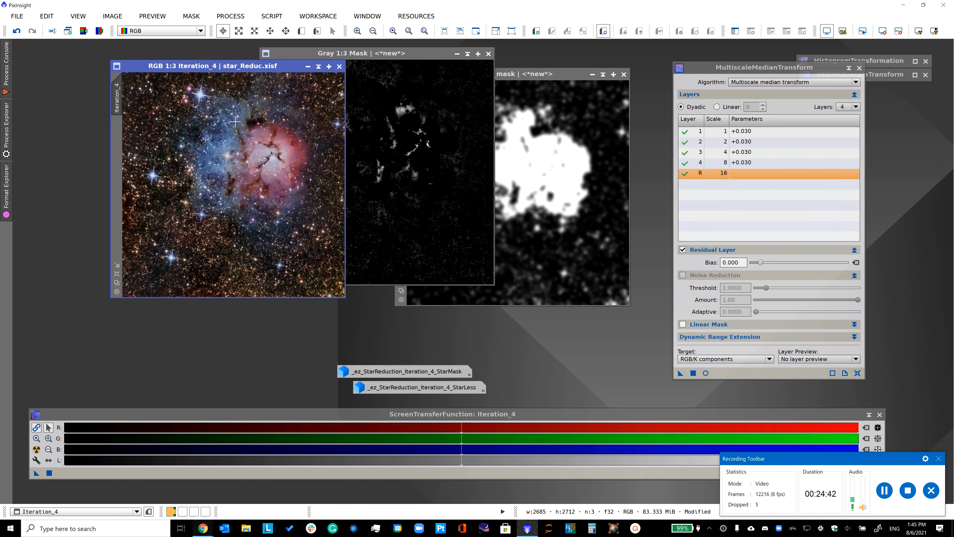
left_click(17, 30)
left_click(390, 141)
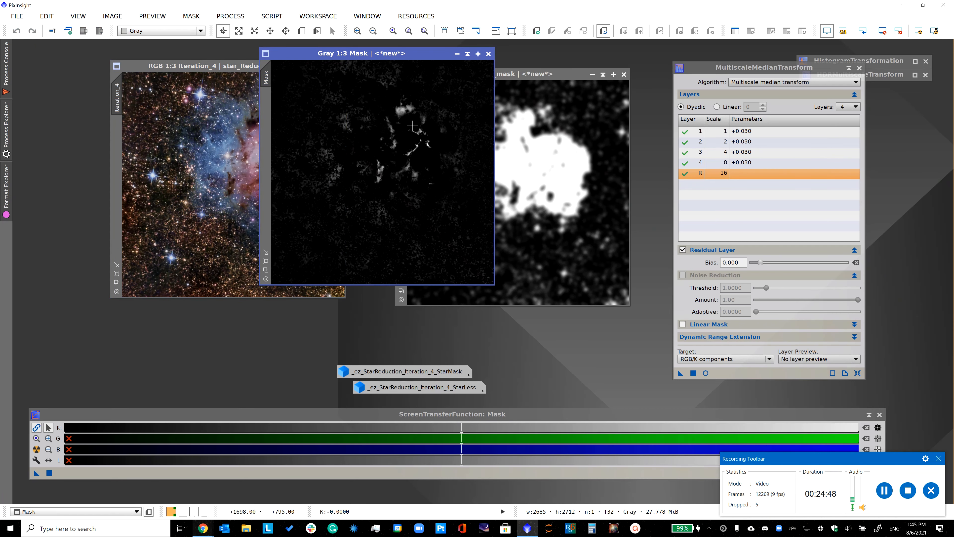
left_click(489, 56)
scroll(308, 134, "down", 2)
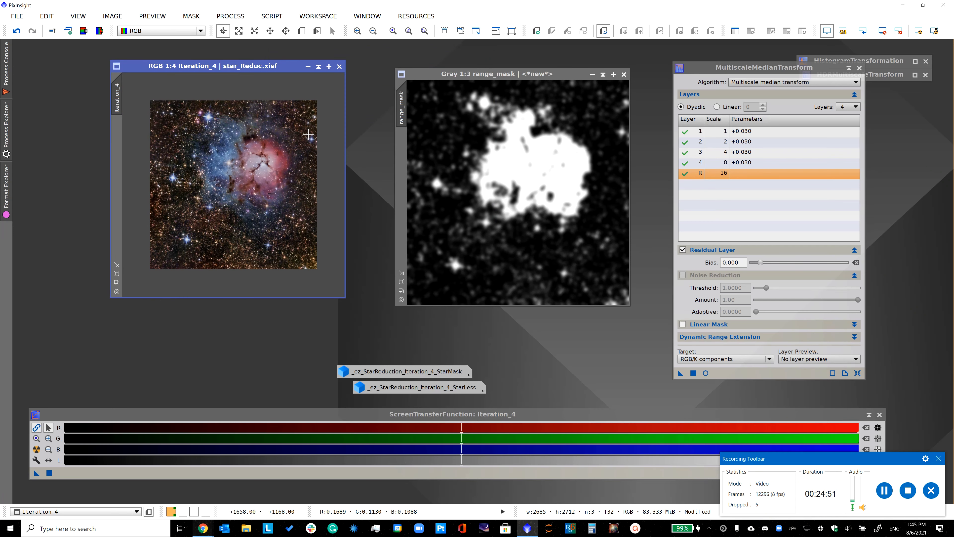
- With CurvesTransformation and a real-time preview of Iteration_4, shape the RGB/K curve through about (0.749, 0.787) and (0.179, 0.172)
scroll(308, 135, "up", 1)
left_click(230, 16)
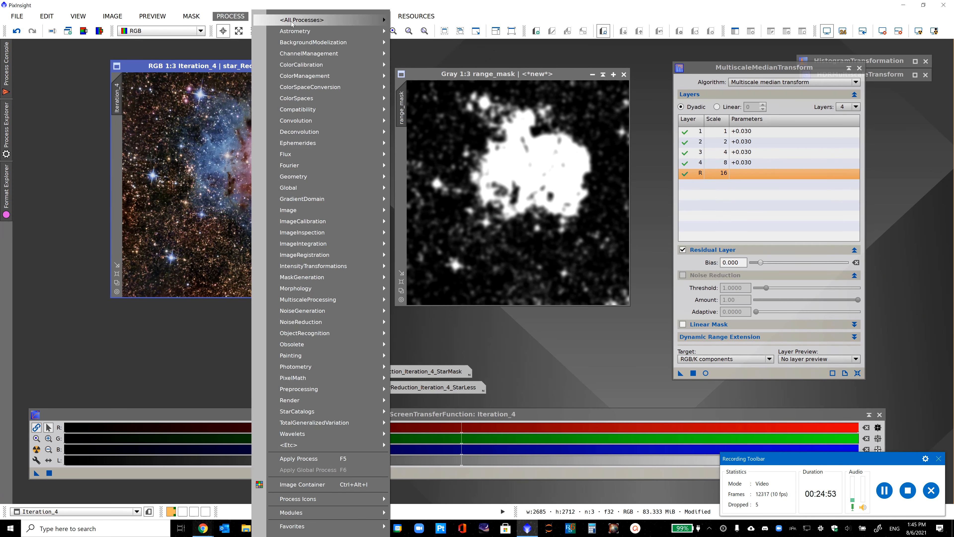
mouse_move(292, 25)
left_click(457, 388)
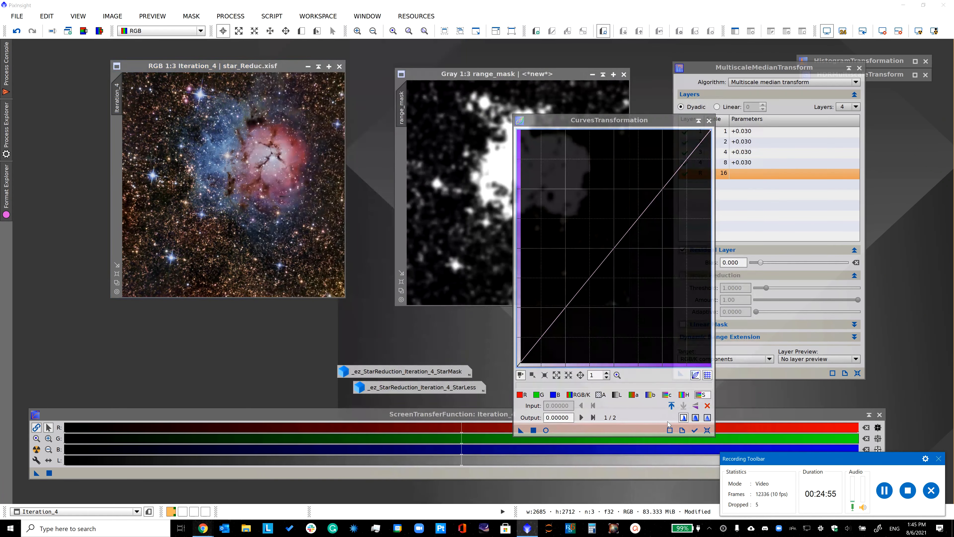
left_click(546, 430)
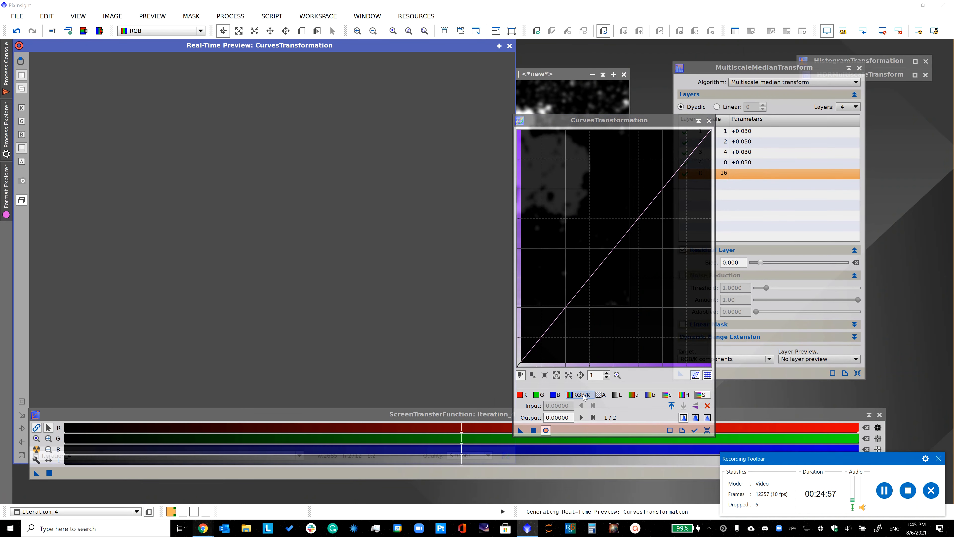
left_click(662, 180)
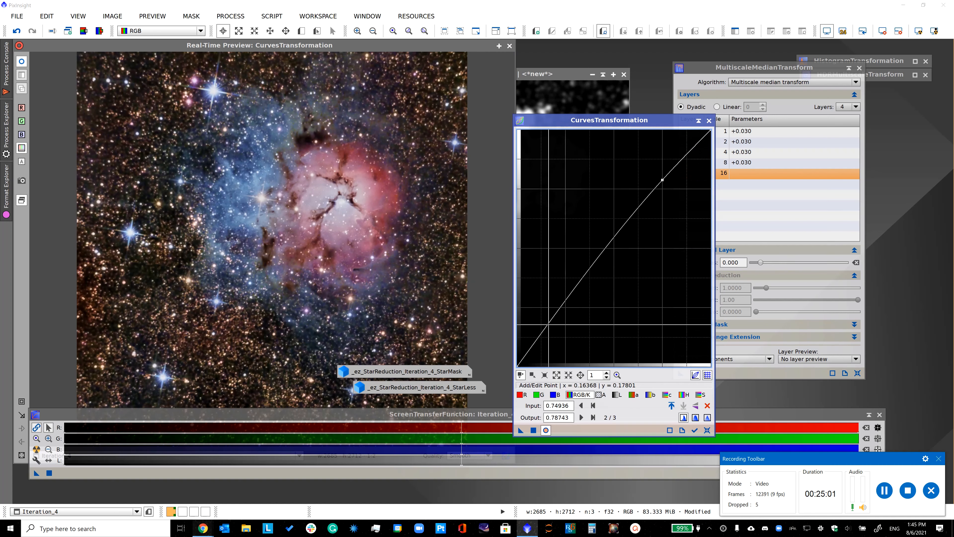
left_click(551, 326)
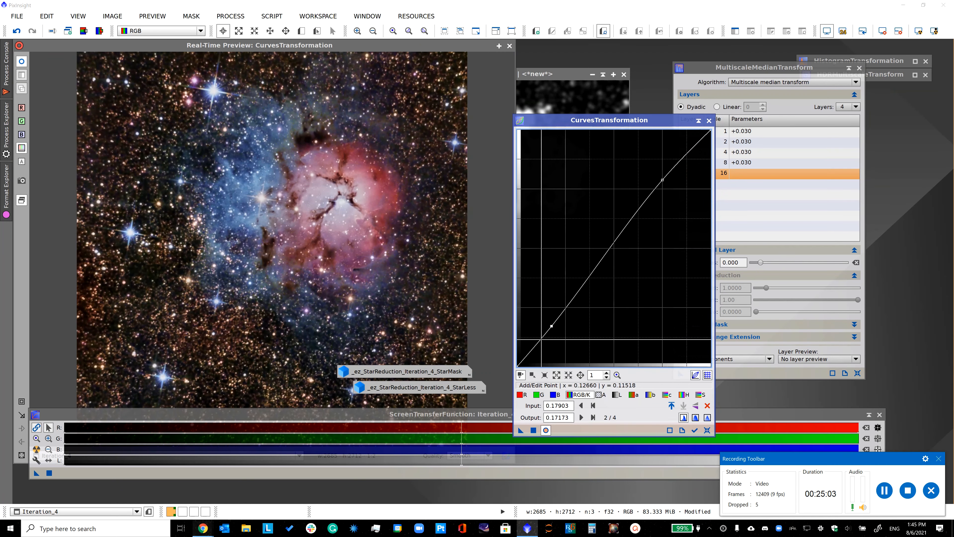
- Raise the saturation curve at about (0.758, 0.783), apply the curves to Iteration_4, and close CurvesTransformation and its preview
left_click(701, 394)
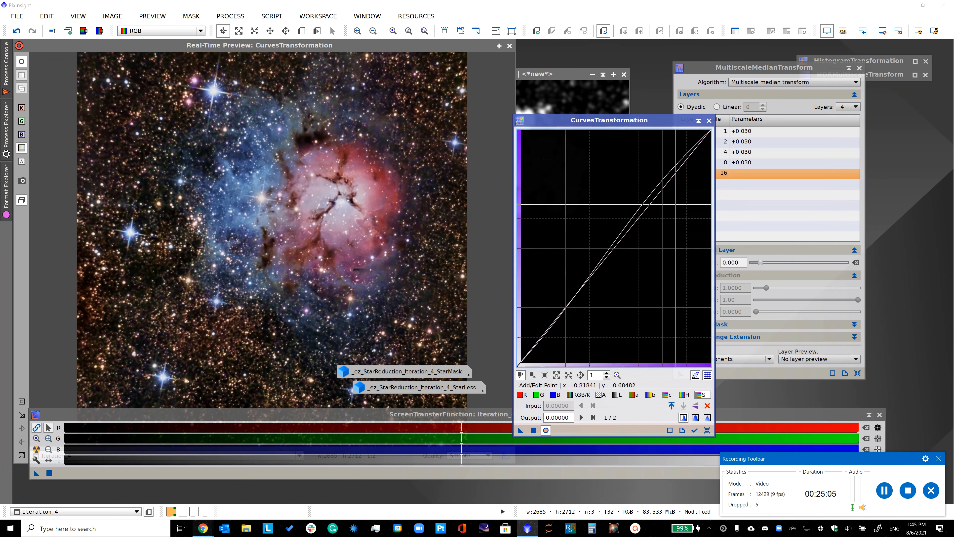
left_click(664, 180)
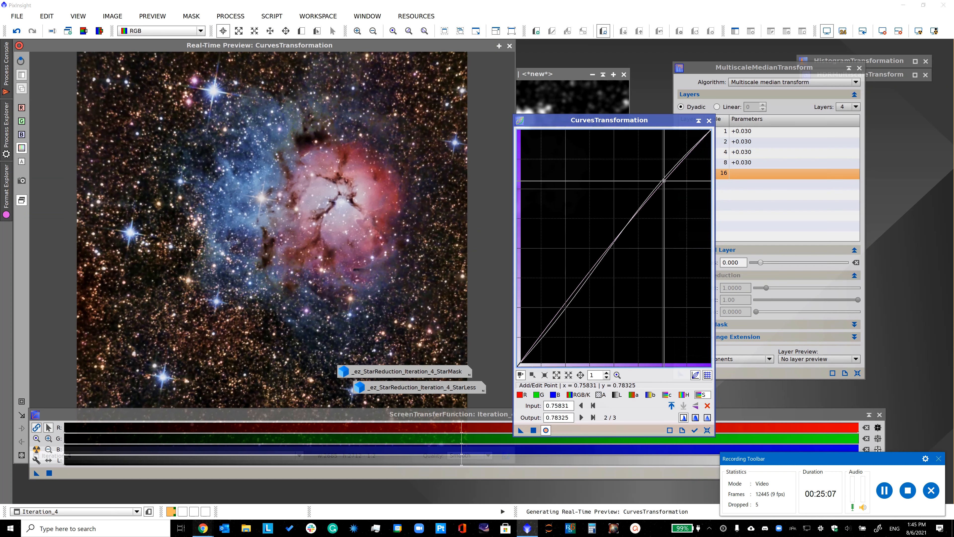
left_click(533, 430)
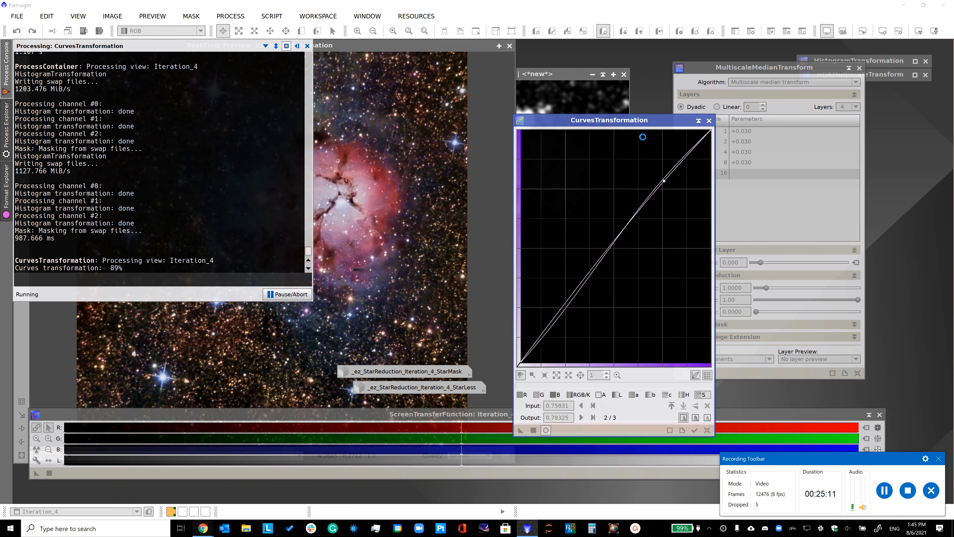
left_click(709, 121)
left_click(509, 46)
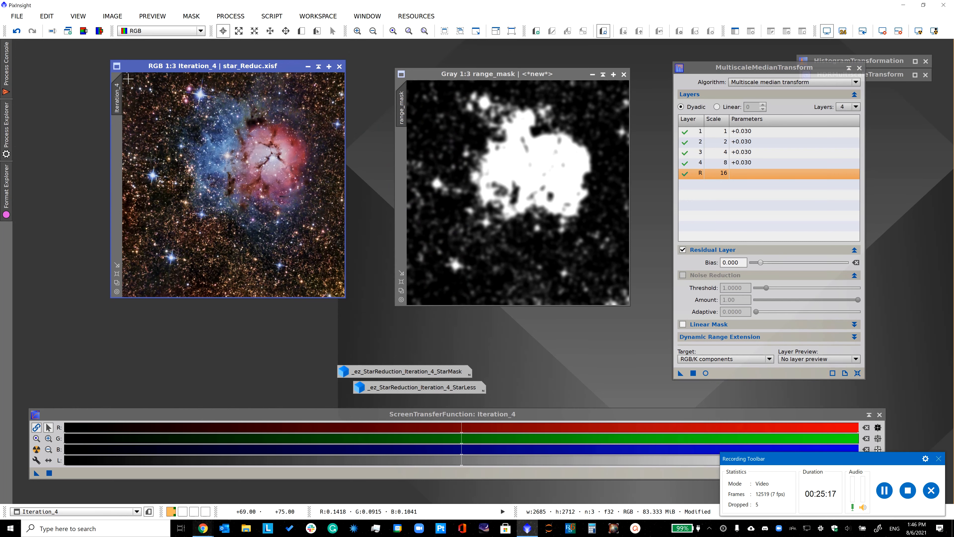
- Save Iteration_4 as a new XISF file named done in the M20 editing folder
left_click(17, 16)
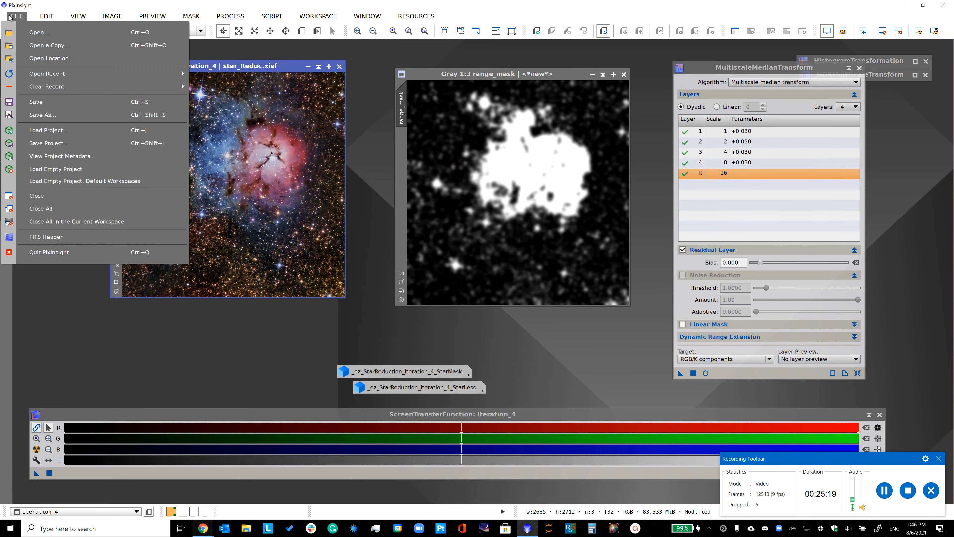
left_click(50, 116)
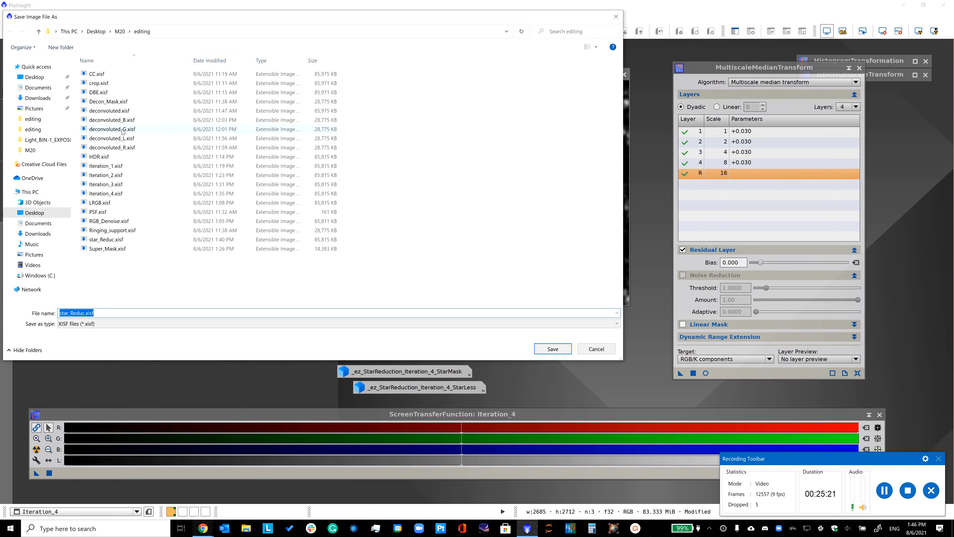
key("Return")
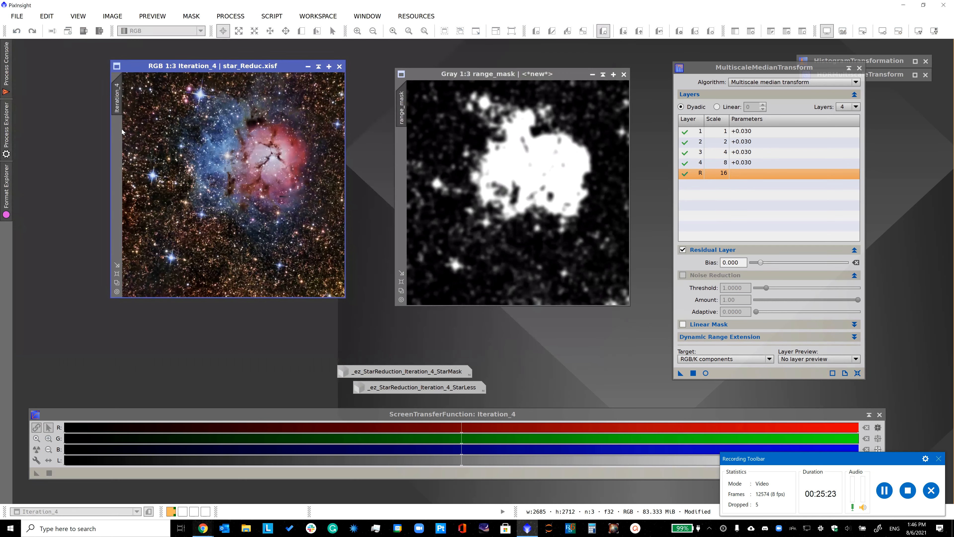
left_click(484, 381)
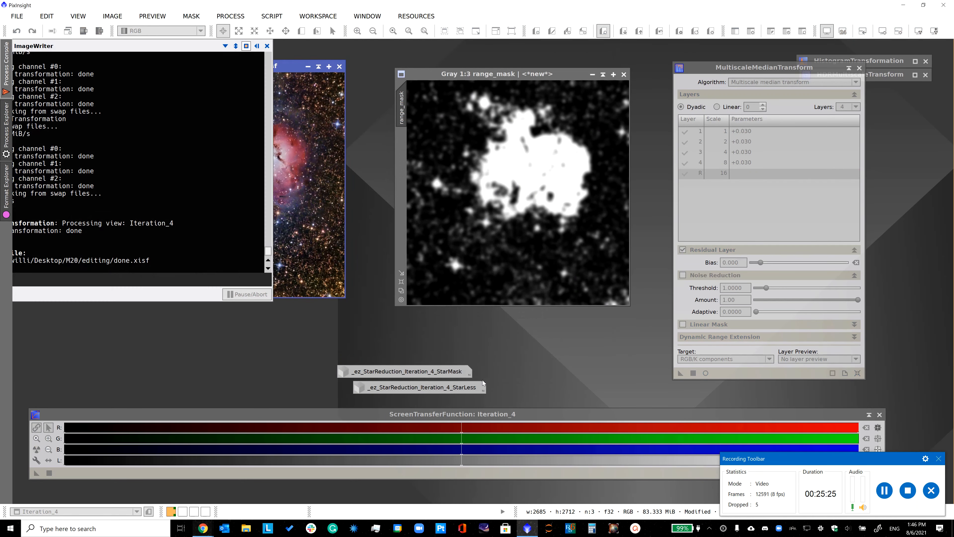